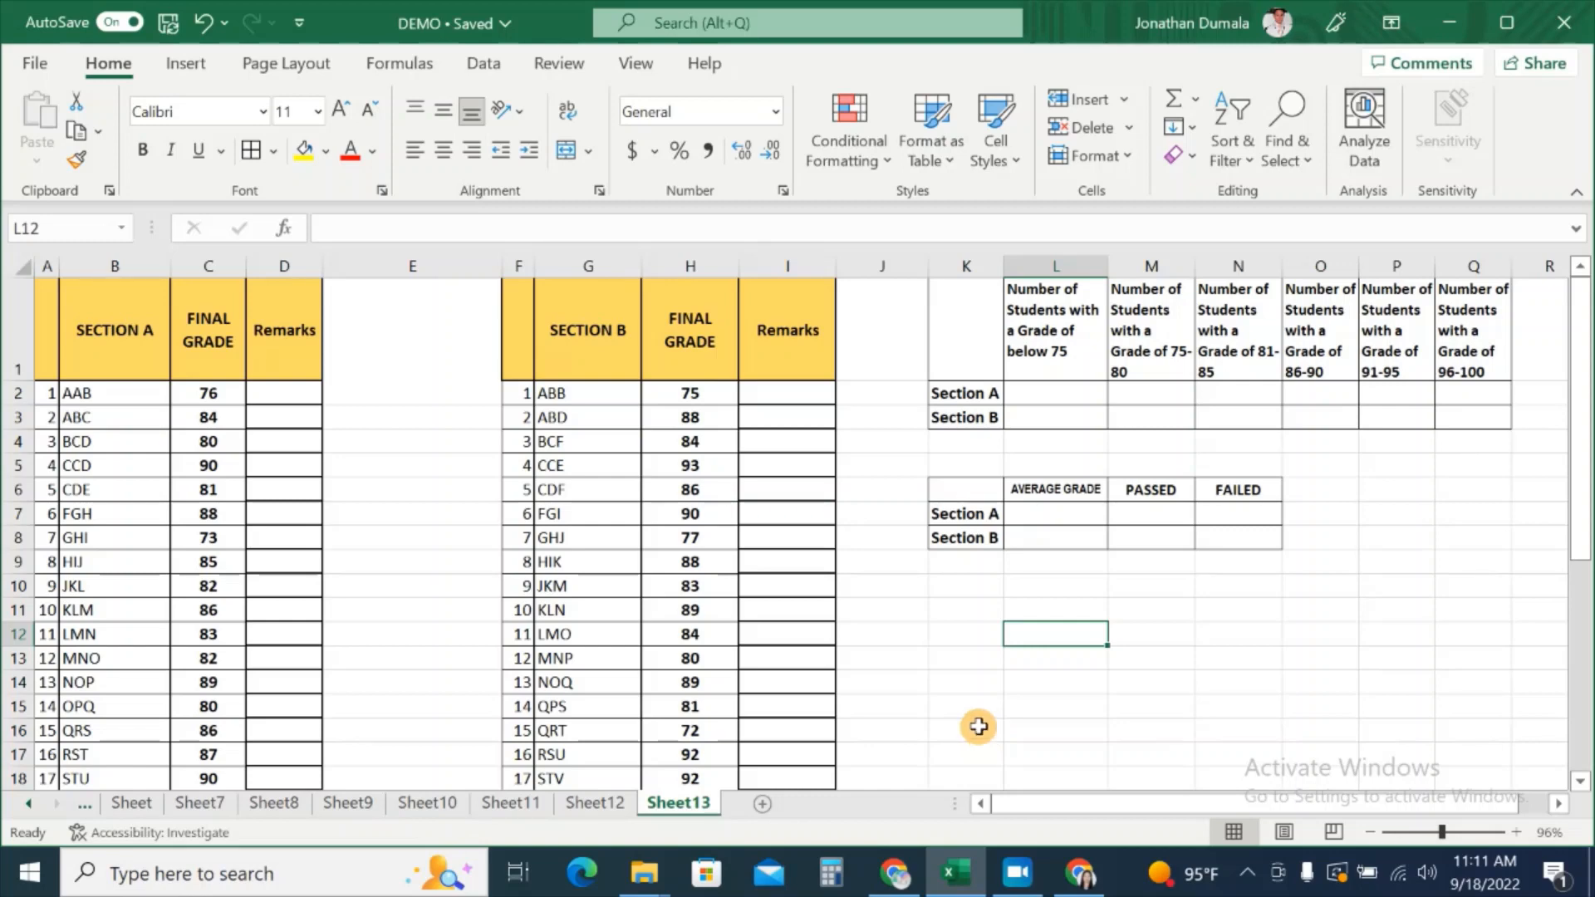
Step: Select Section A's final grades C2:C26 together with Section B's grades H2:H26
scroll(635, 554, "down", 3)
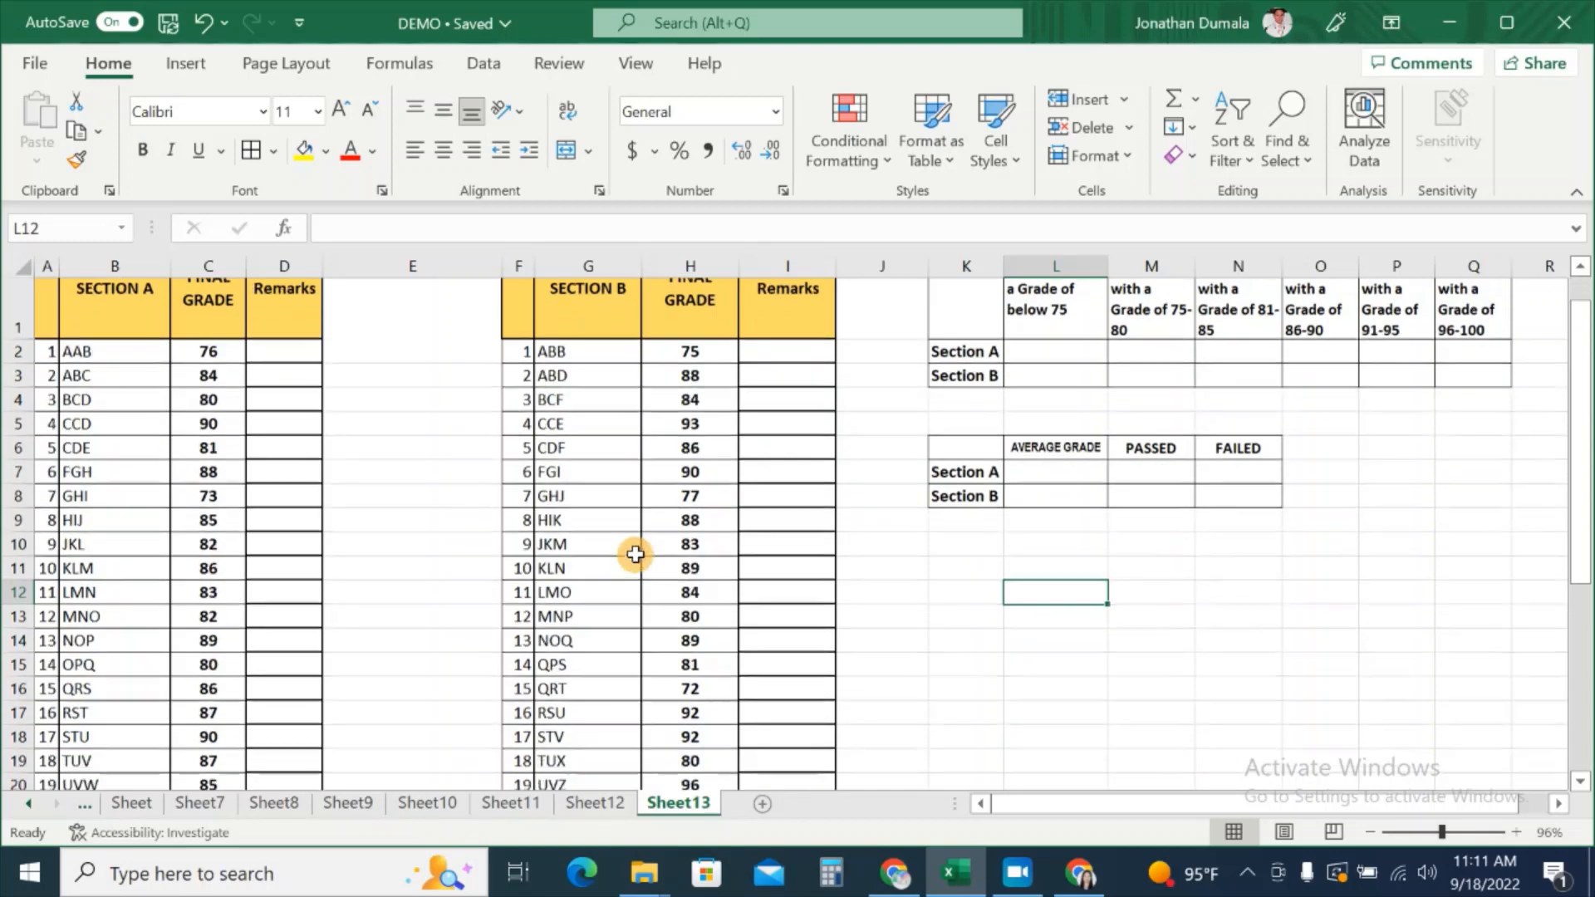
scroll(635, 554, "up", 3)
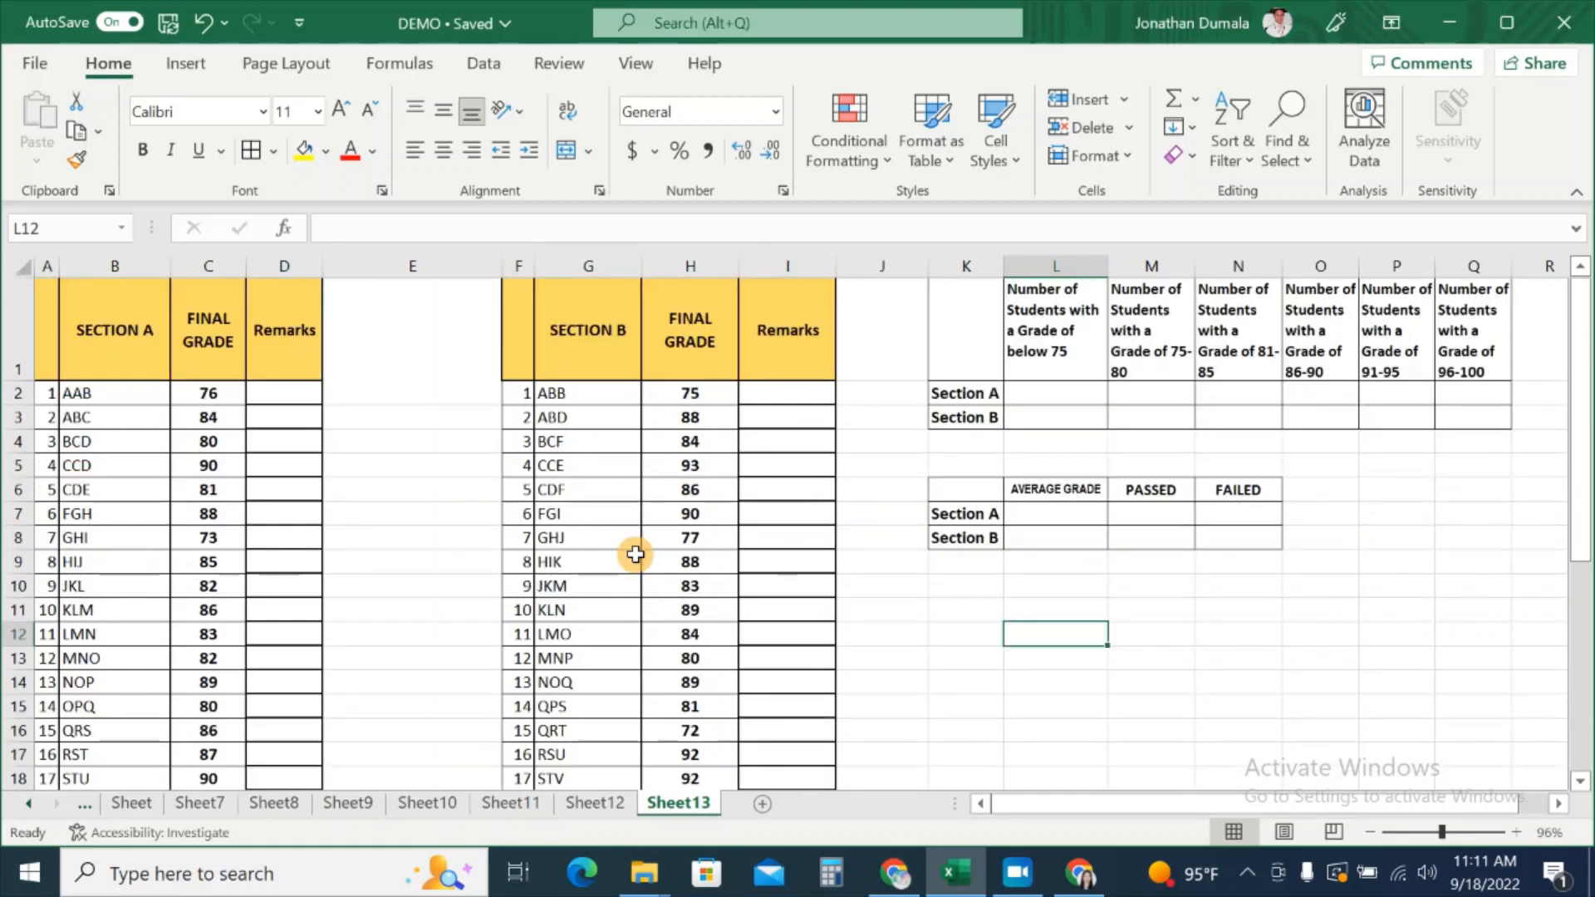
left_click(681, 391)
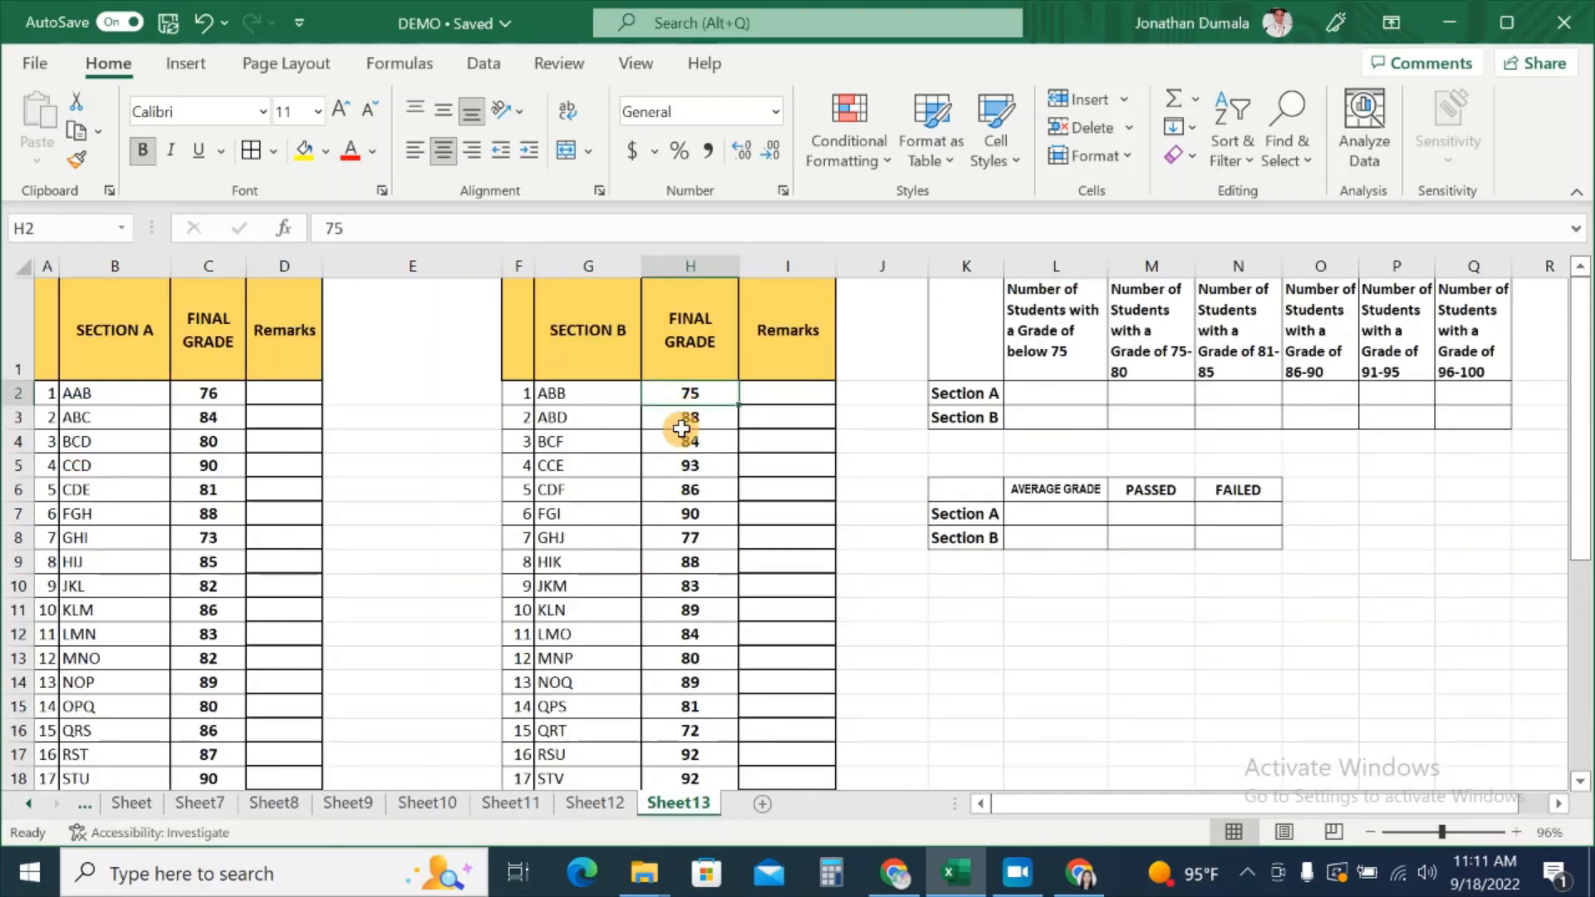
left_click(215, 398)
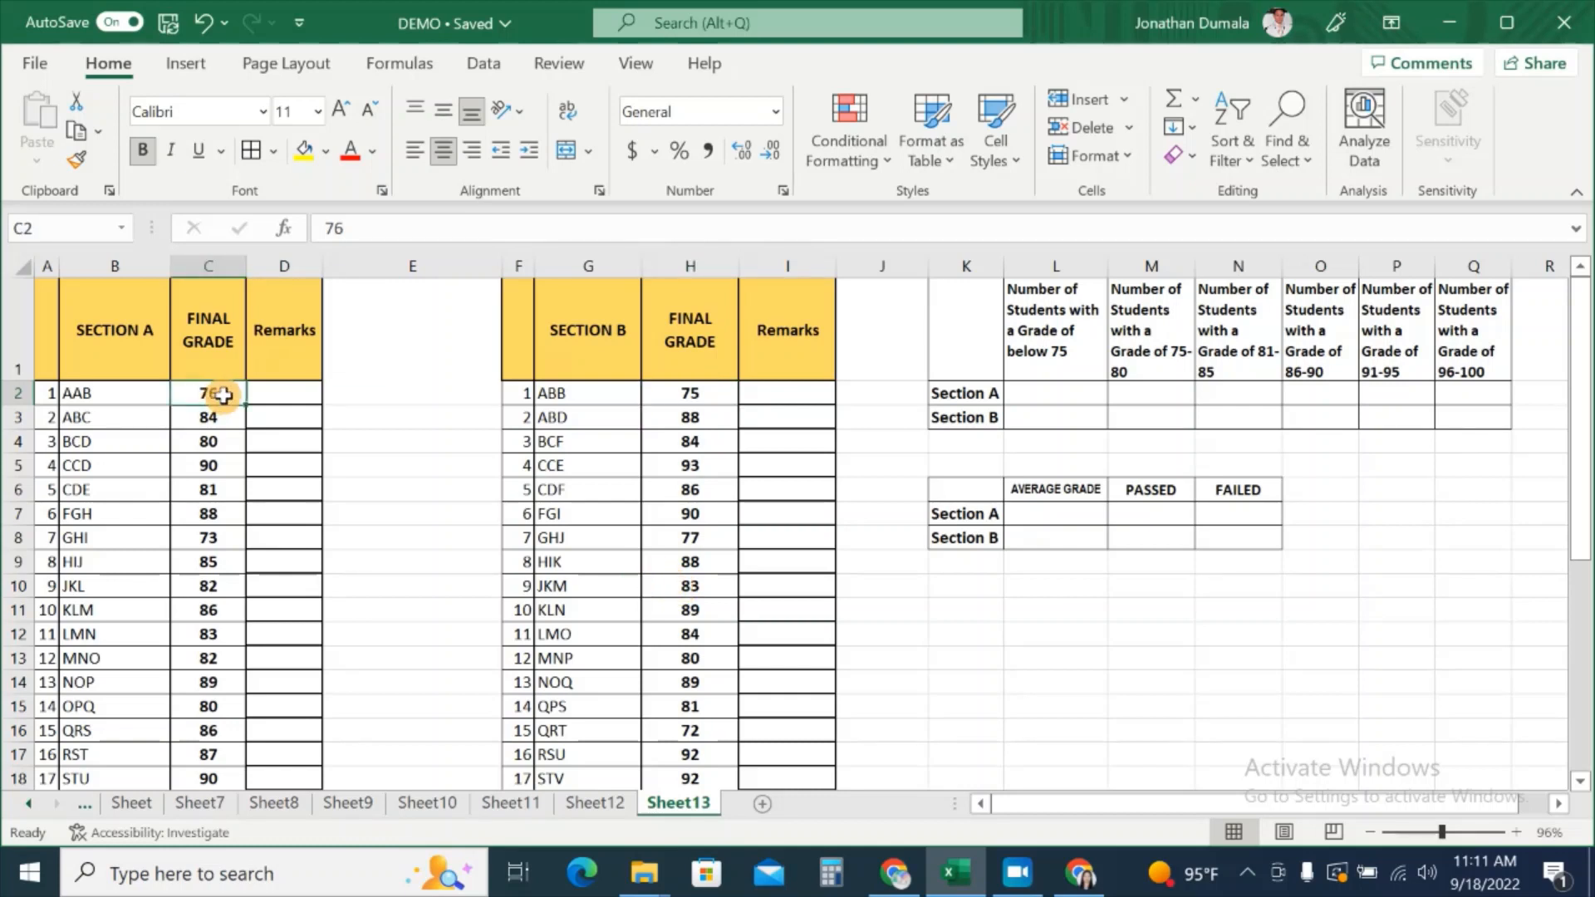
left_click_drag(223, 398, 209, 743)
scroll(793, 581, "up", 2)
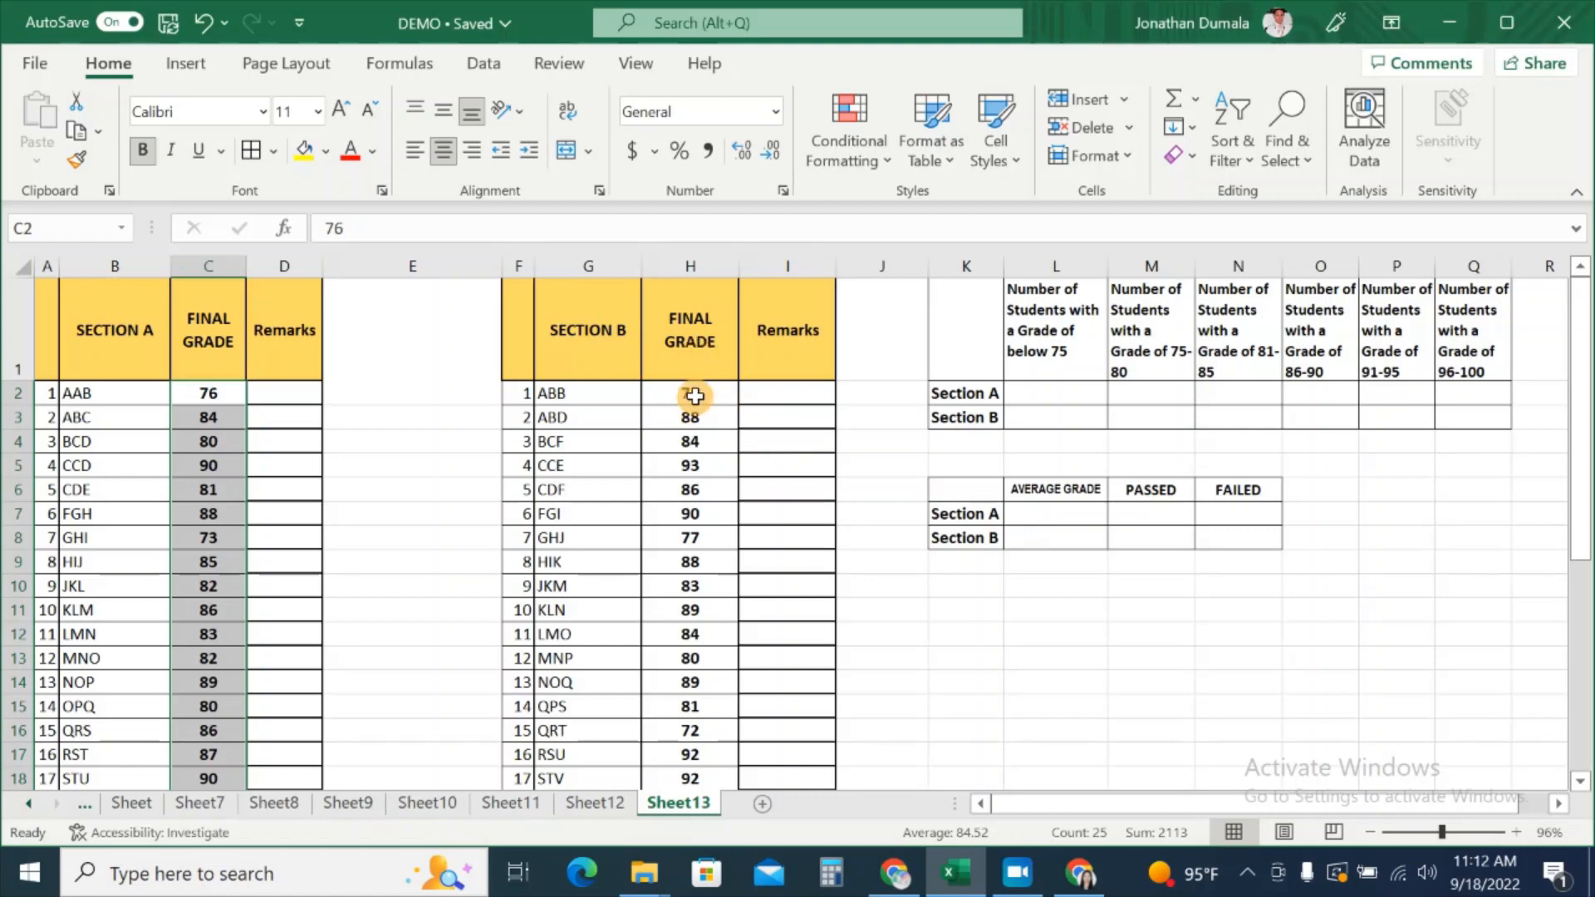
left_click_drag(708, 395, 676, 747)
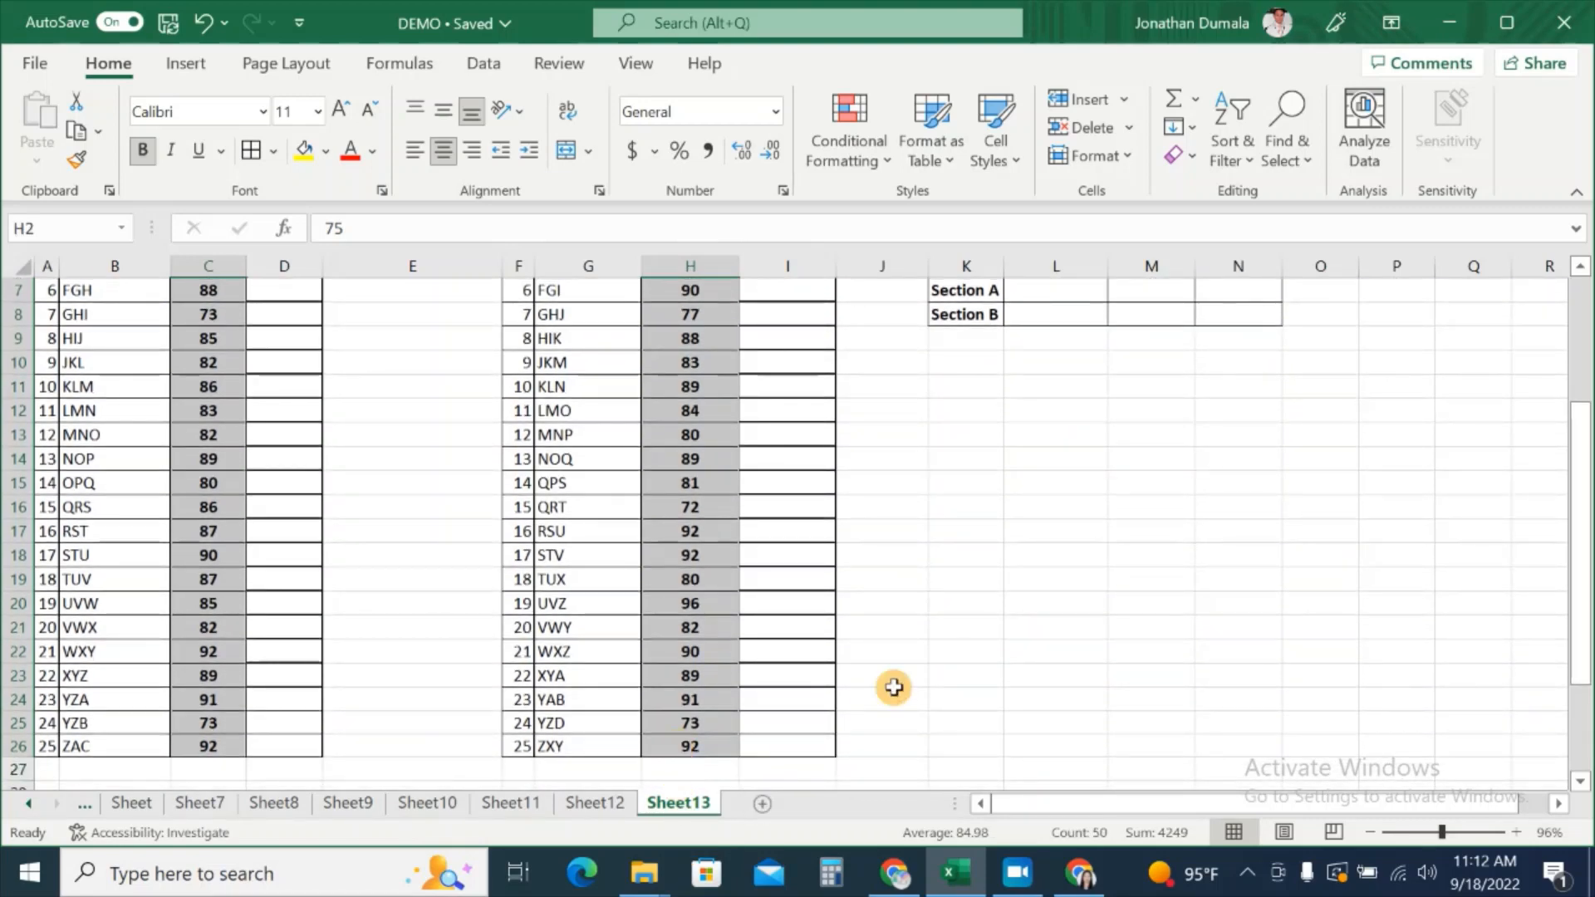
scroll(962, 663, "up", 2)
scroll(962, 662, "up", 1)
Step: Add a conditional formatting rule so cell values less than 75 get a red font
left_click(877, 167)
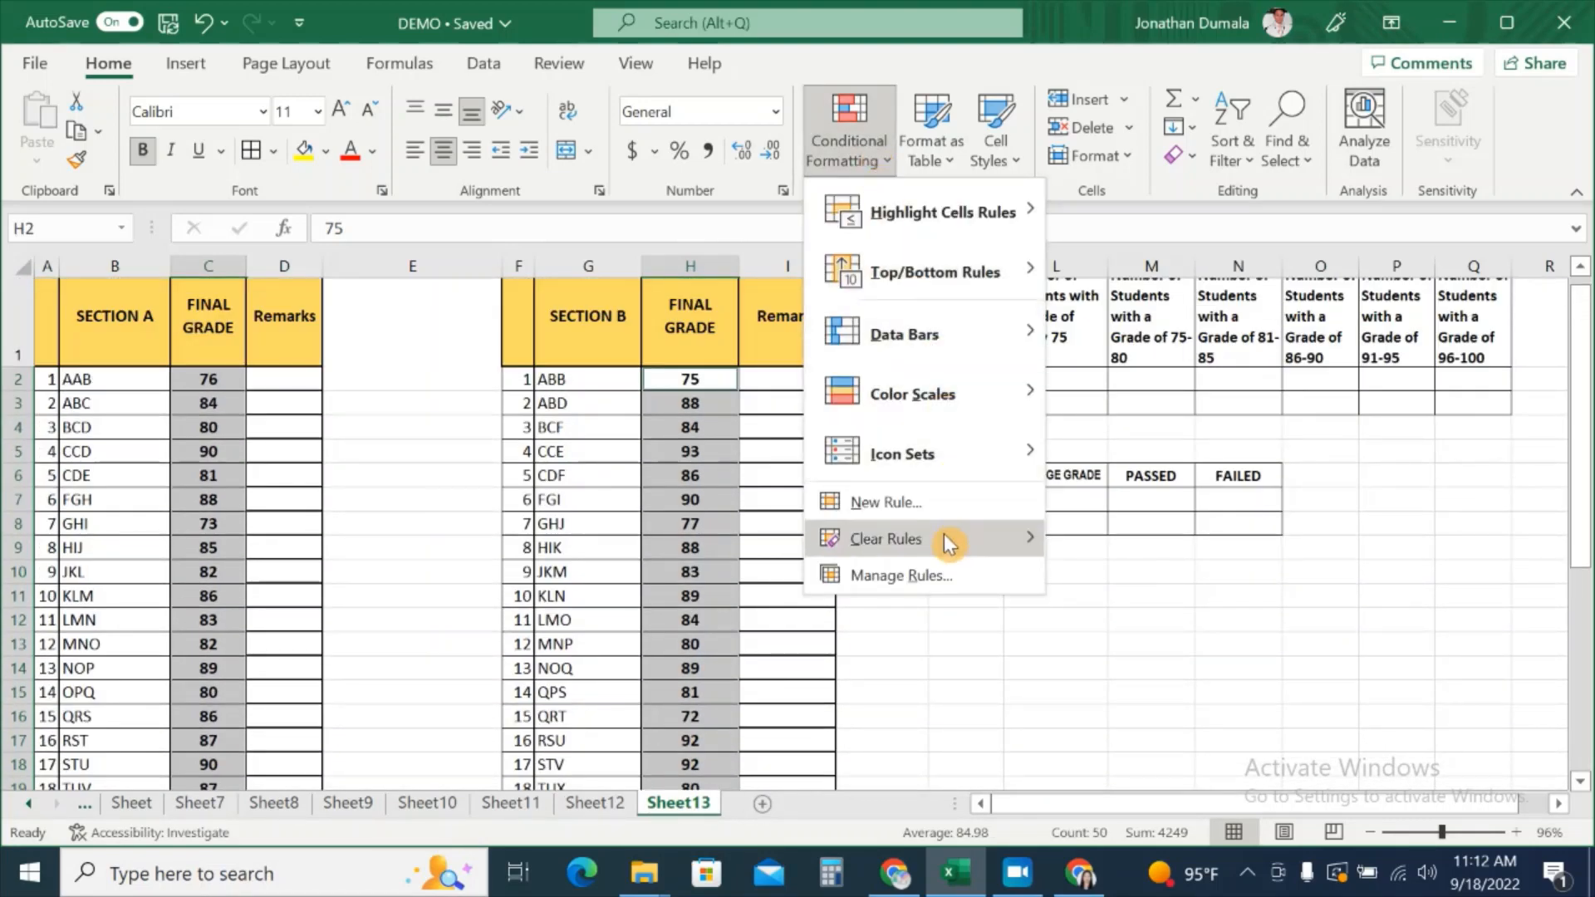
left_click(942, 503)
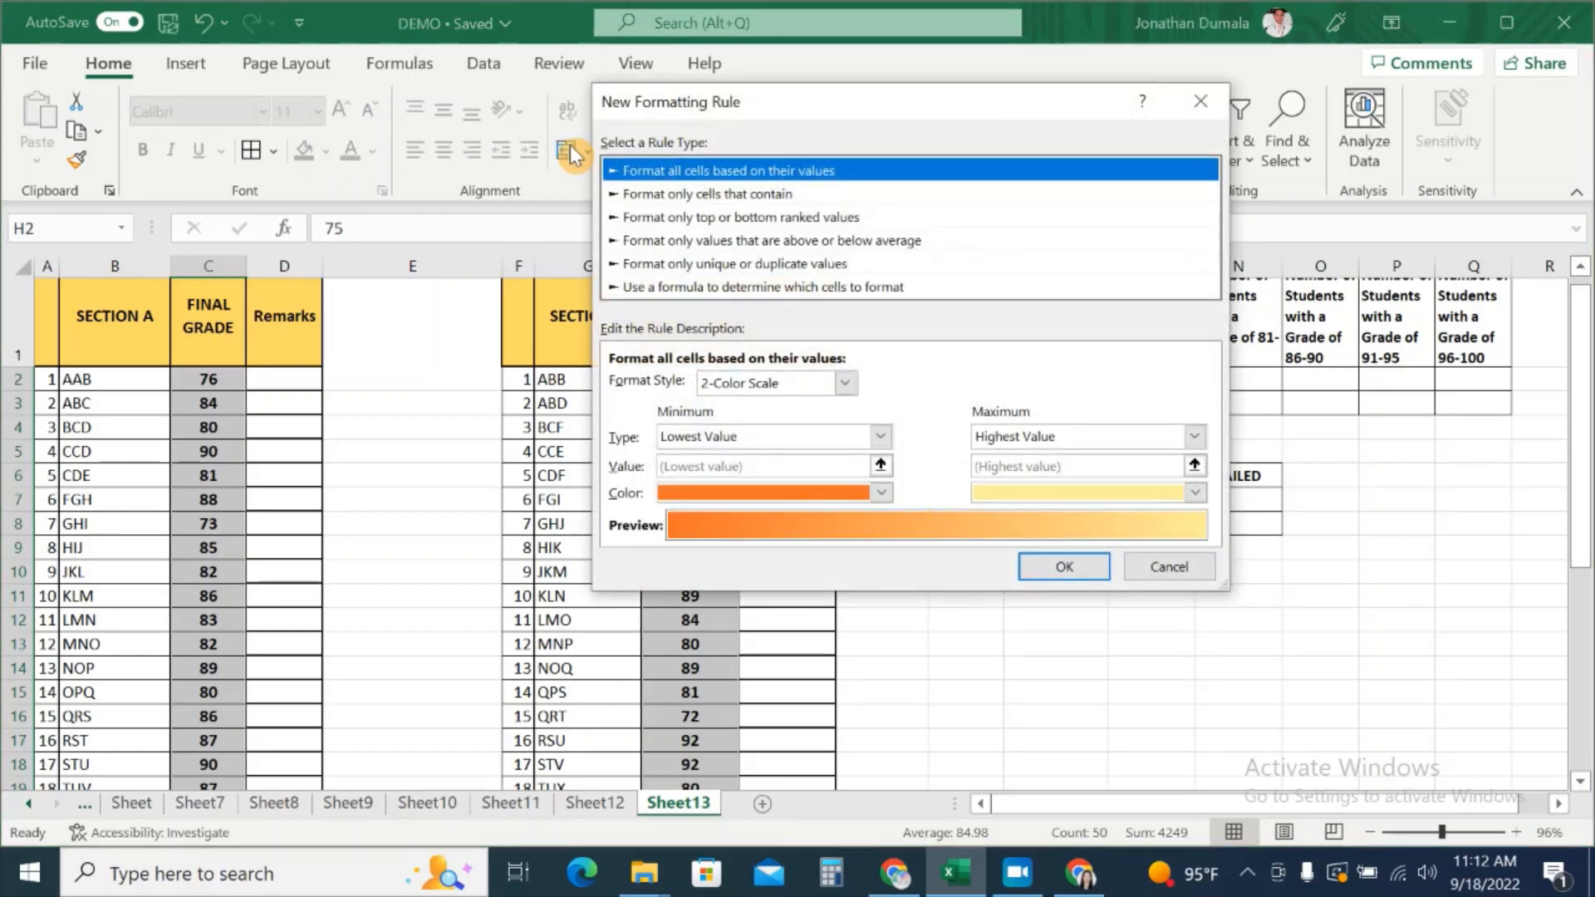
left_click(808, 198)
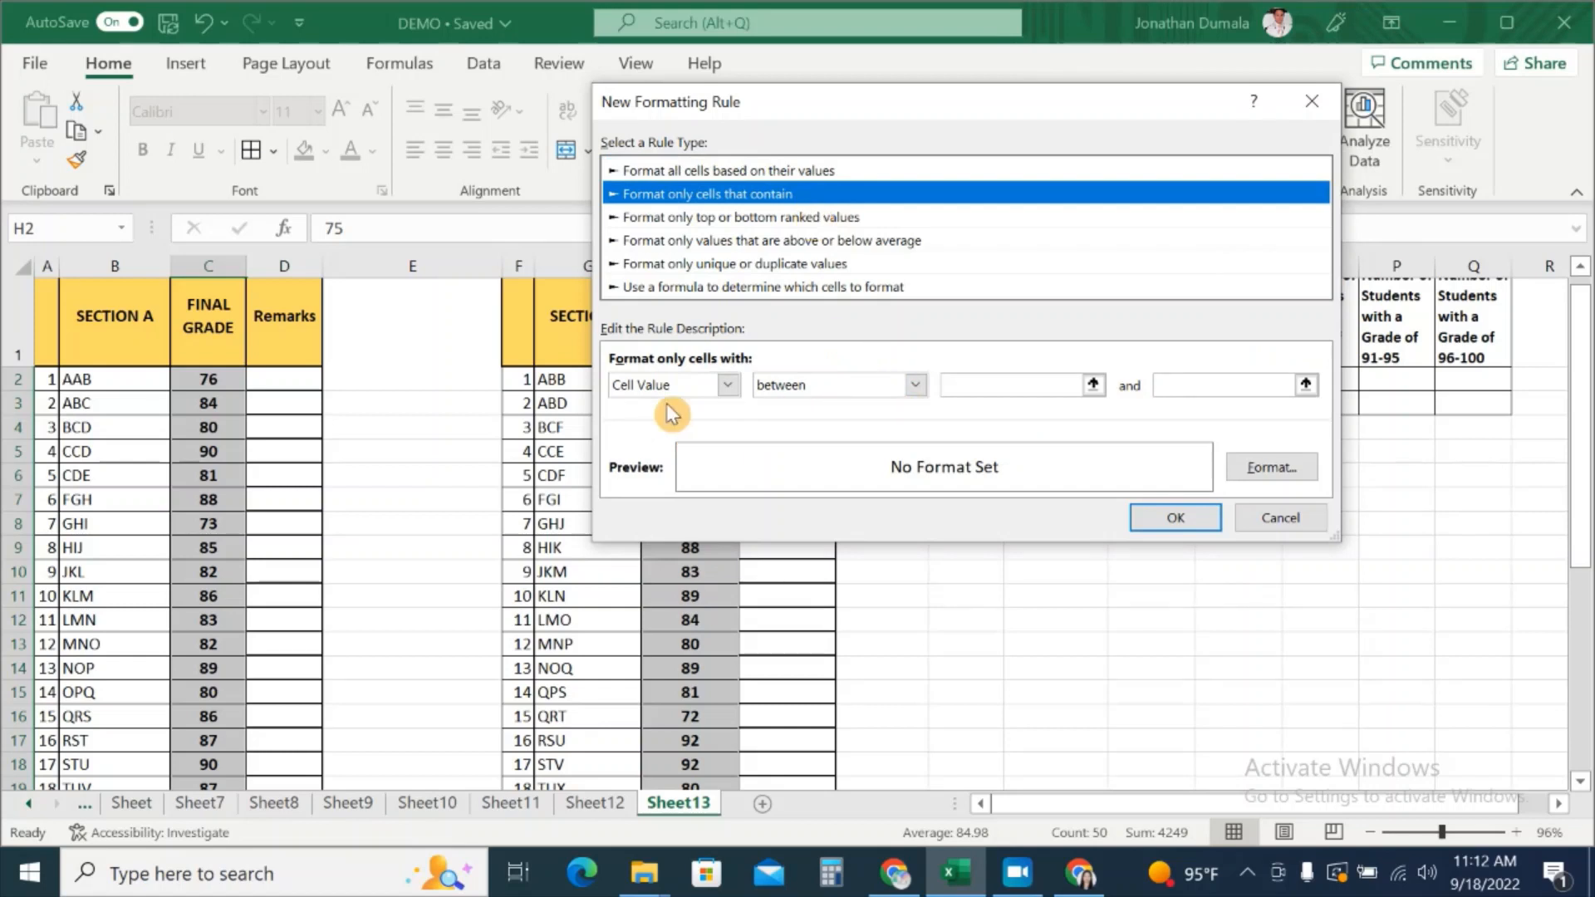
left_click(912, 387)
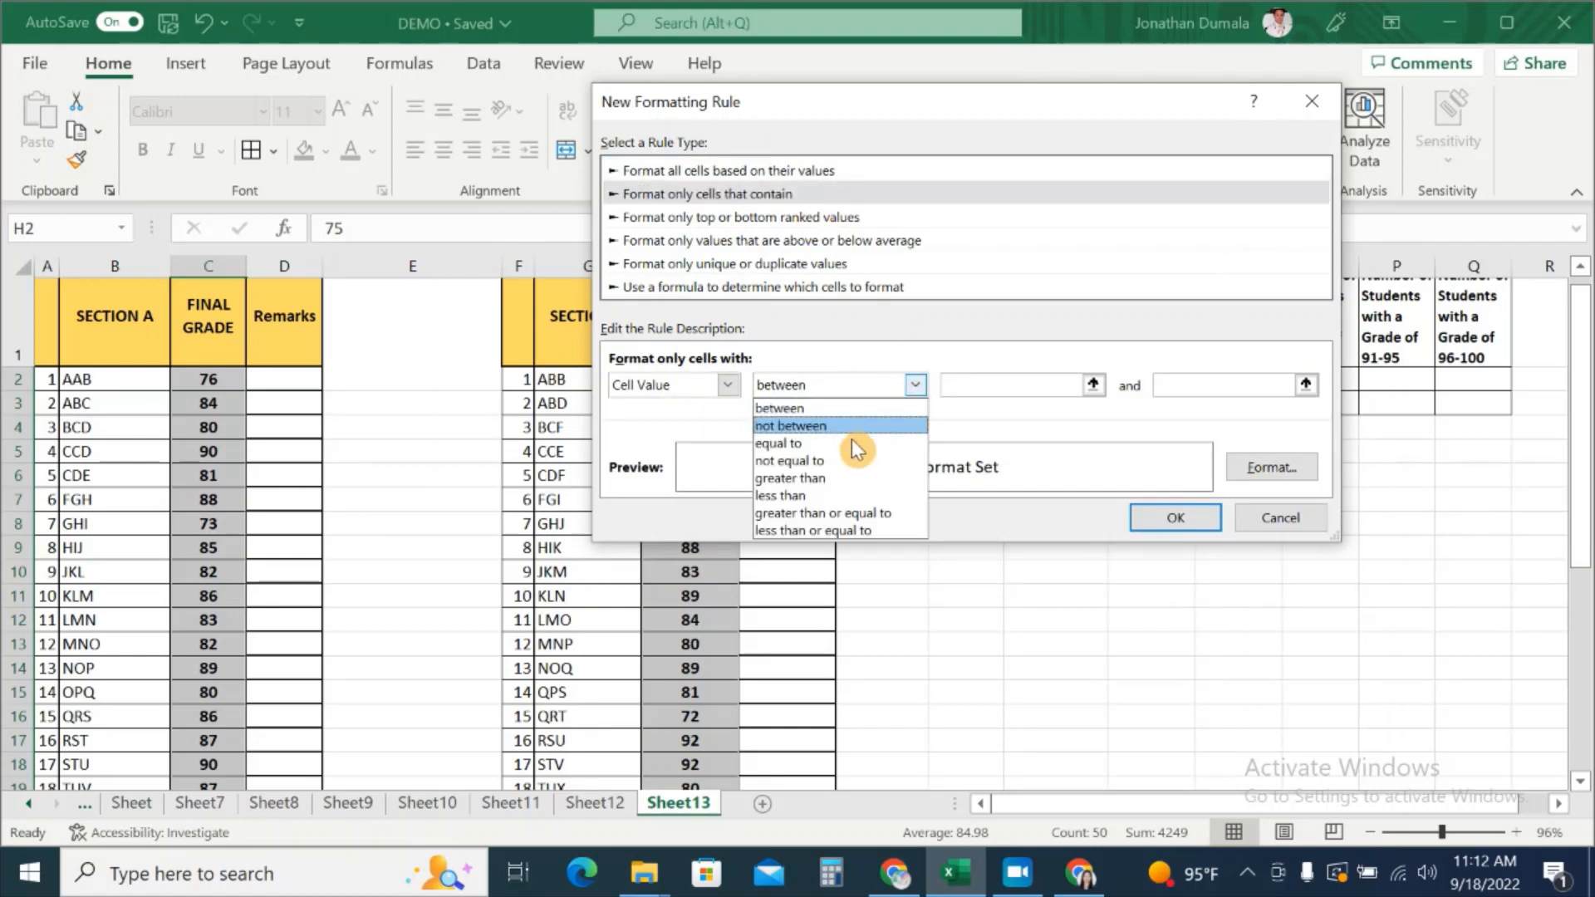
left_click(824, 498)
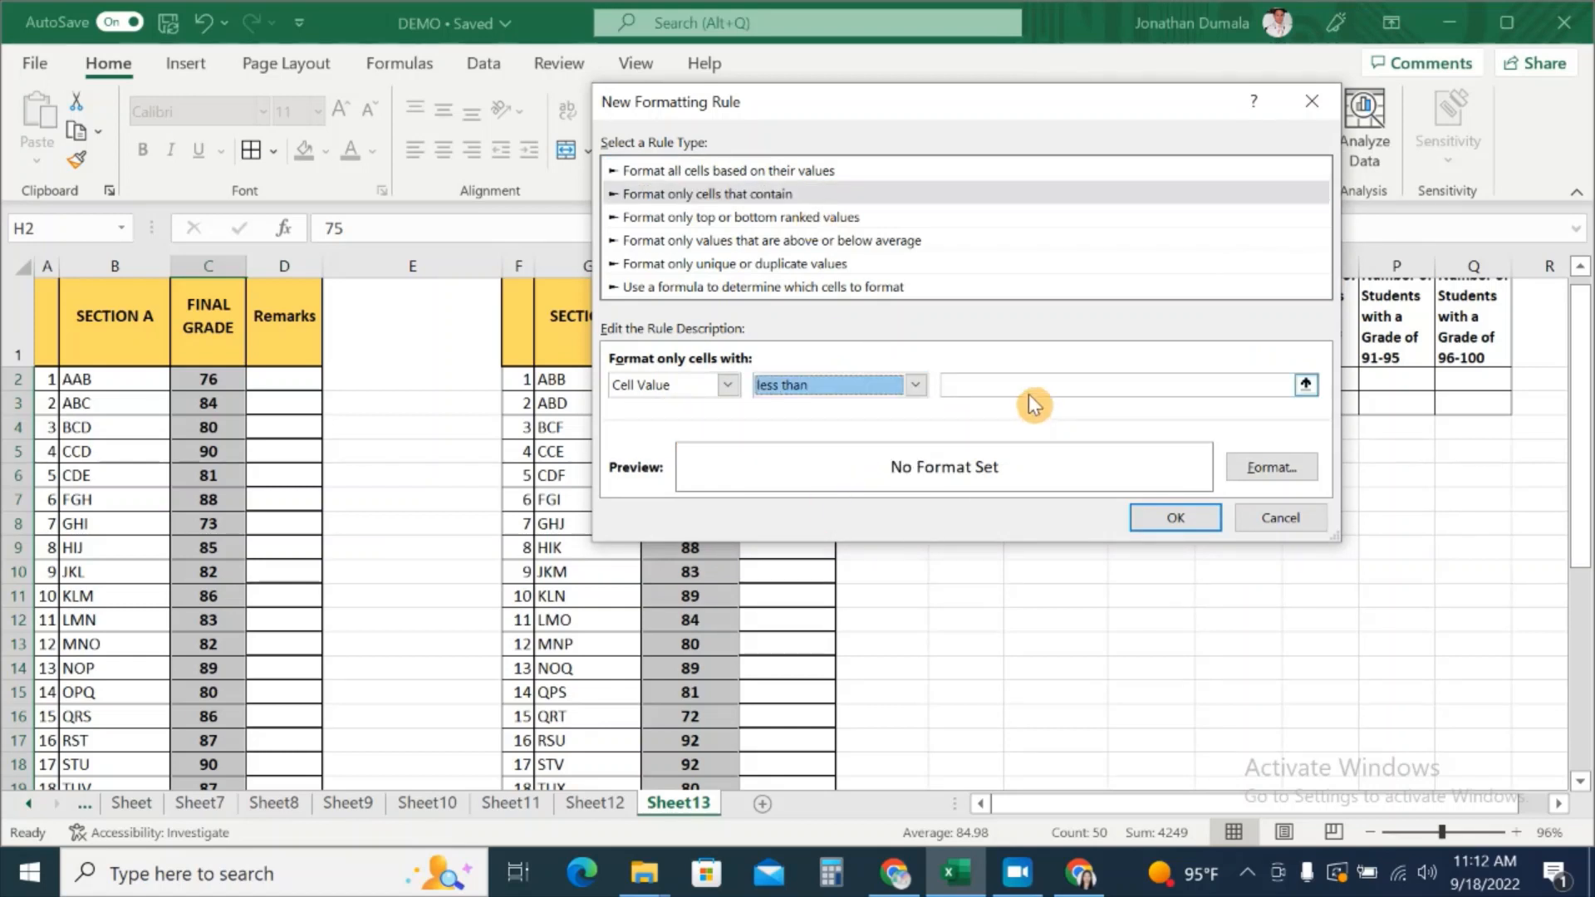
left_click(1019, 375)
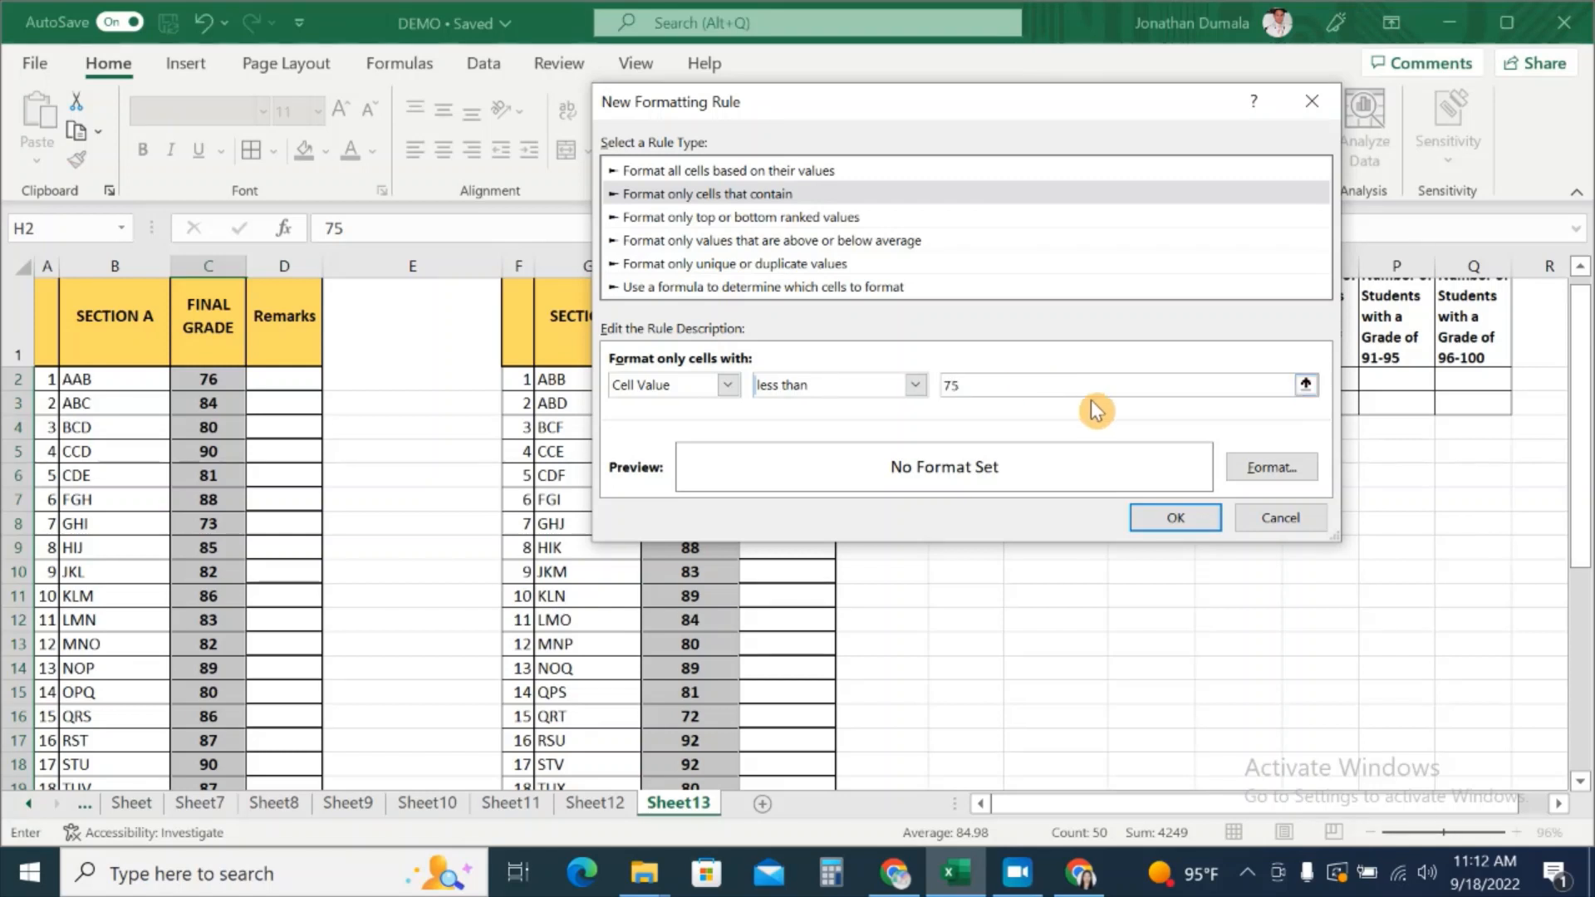
left_click(1286, 474)
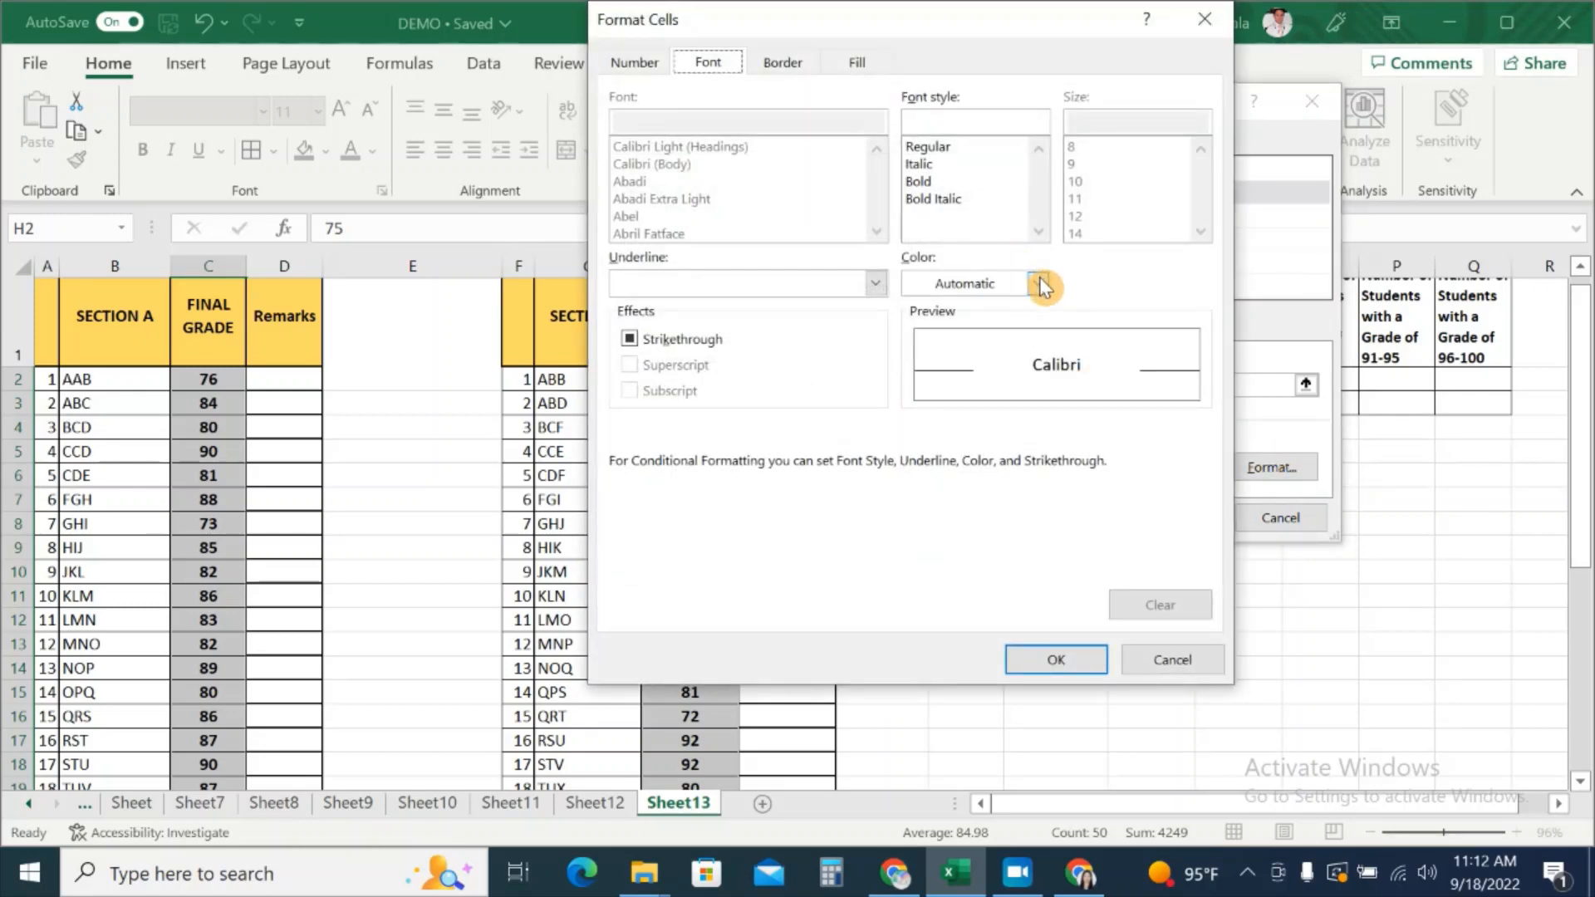
left_click(1040, 283)
left_click(942, 551)
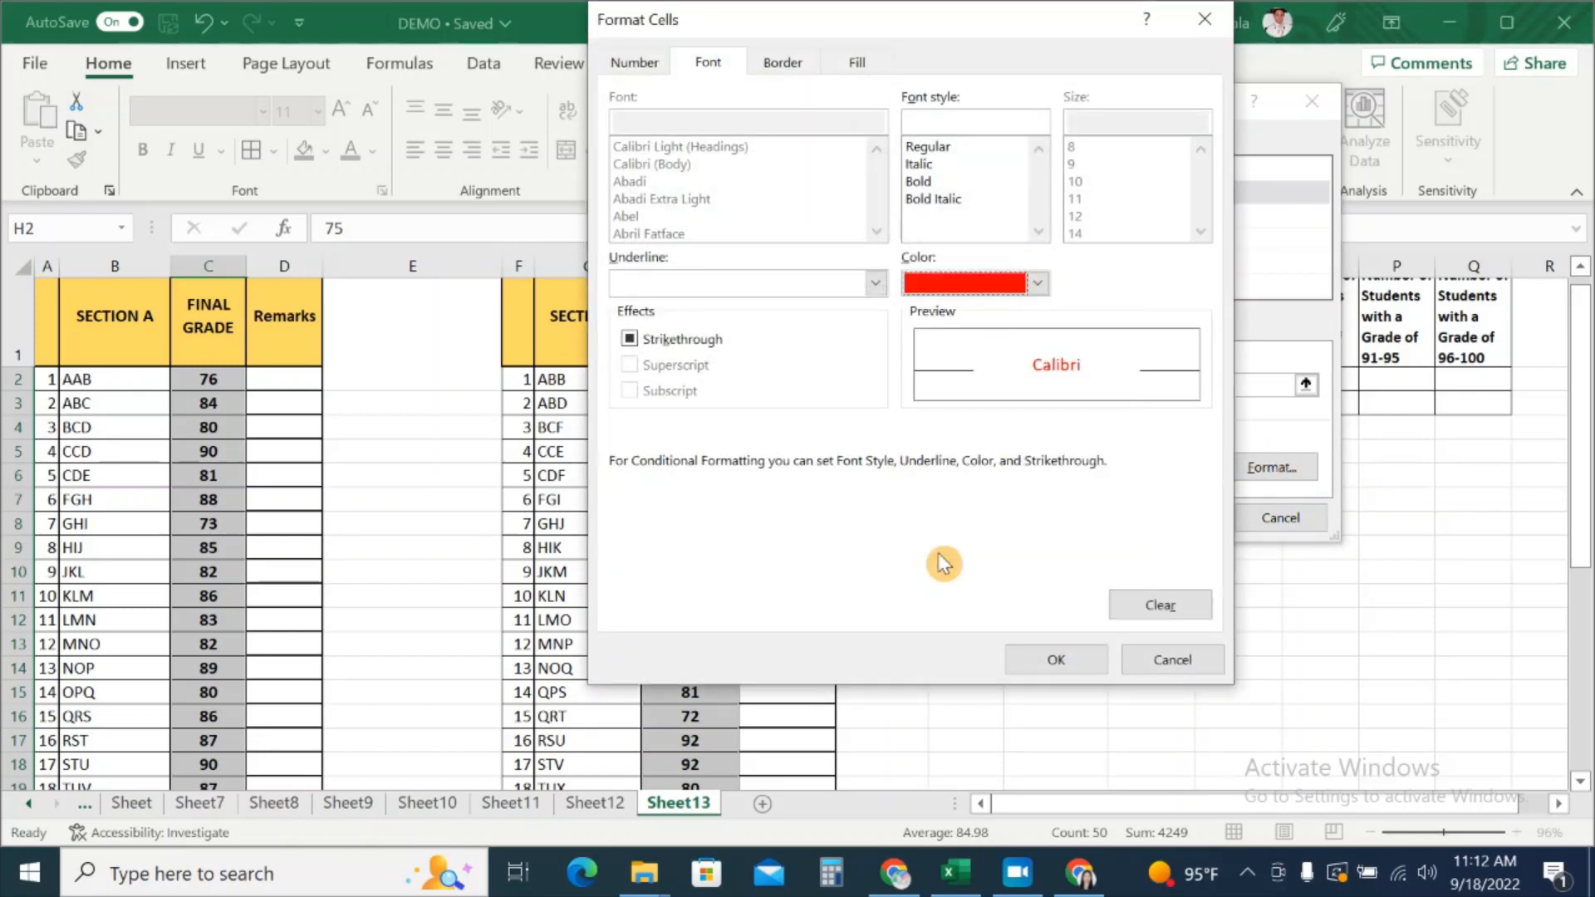
left_click(1056, 661)
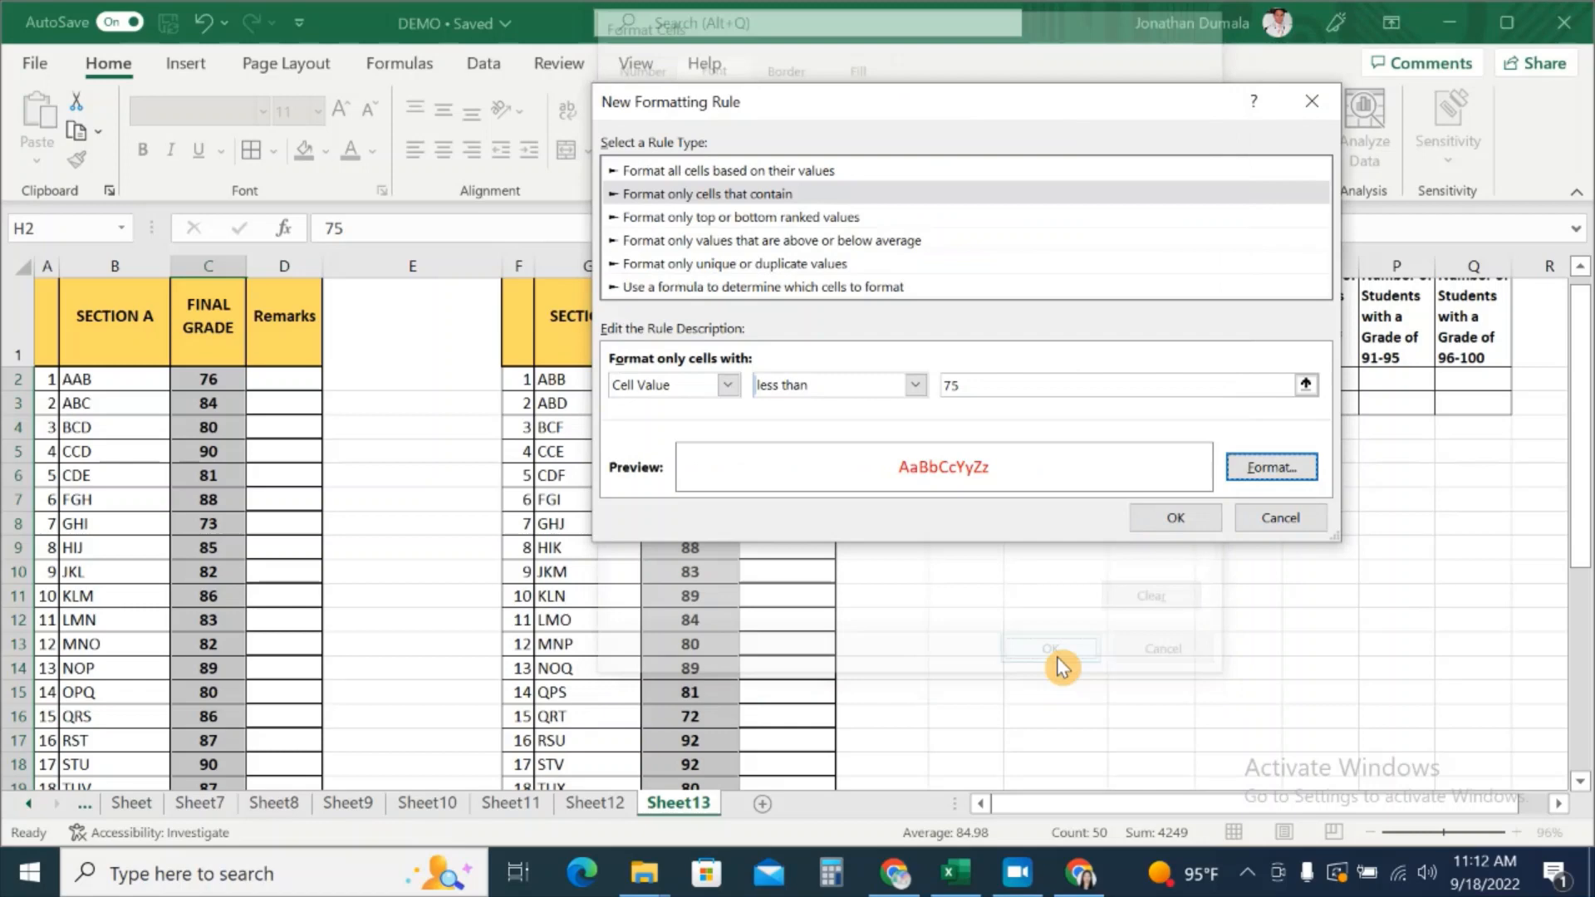
left_click(1179, 513)
Step: Verify the 73s in C8 and C25 and the 72 and 73 in column H show red
left_click(821, 581)
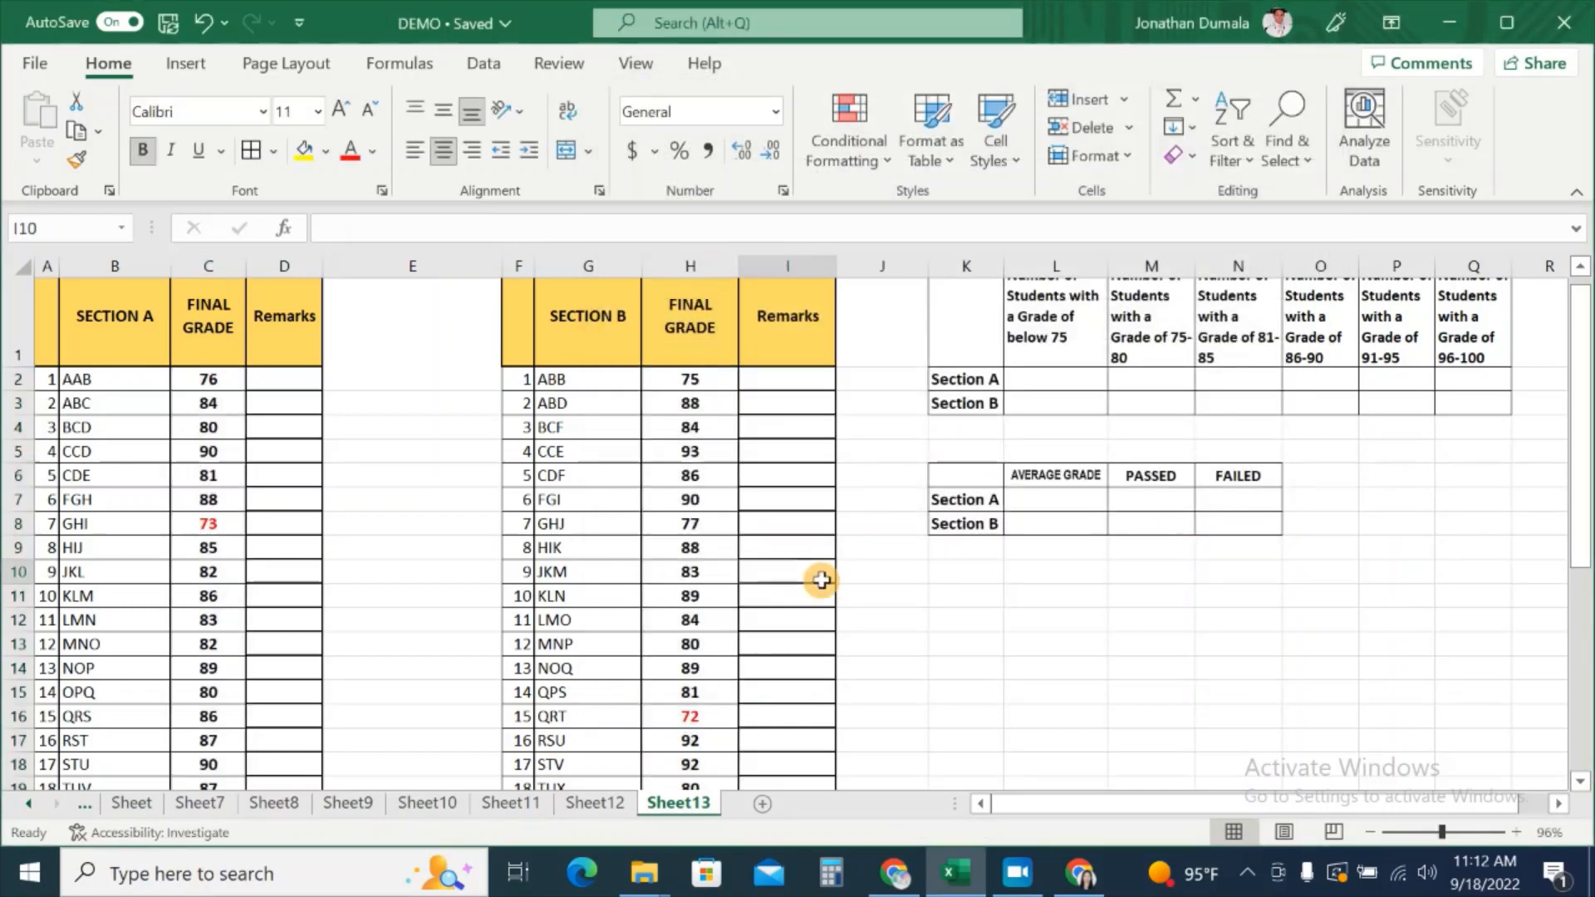
left_click(218, 525)
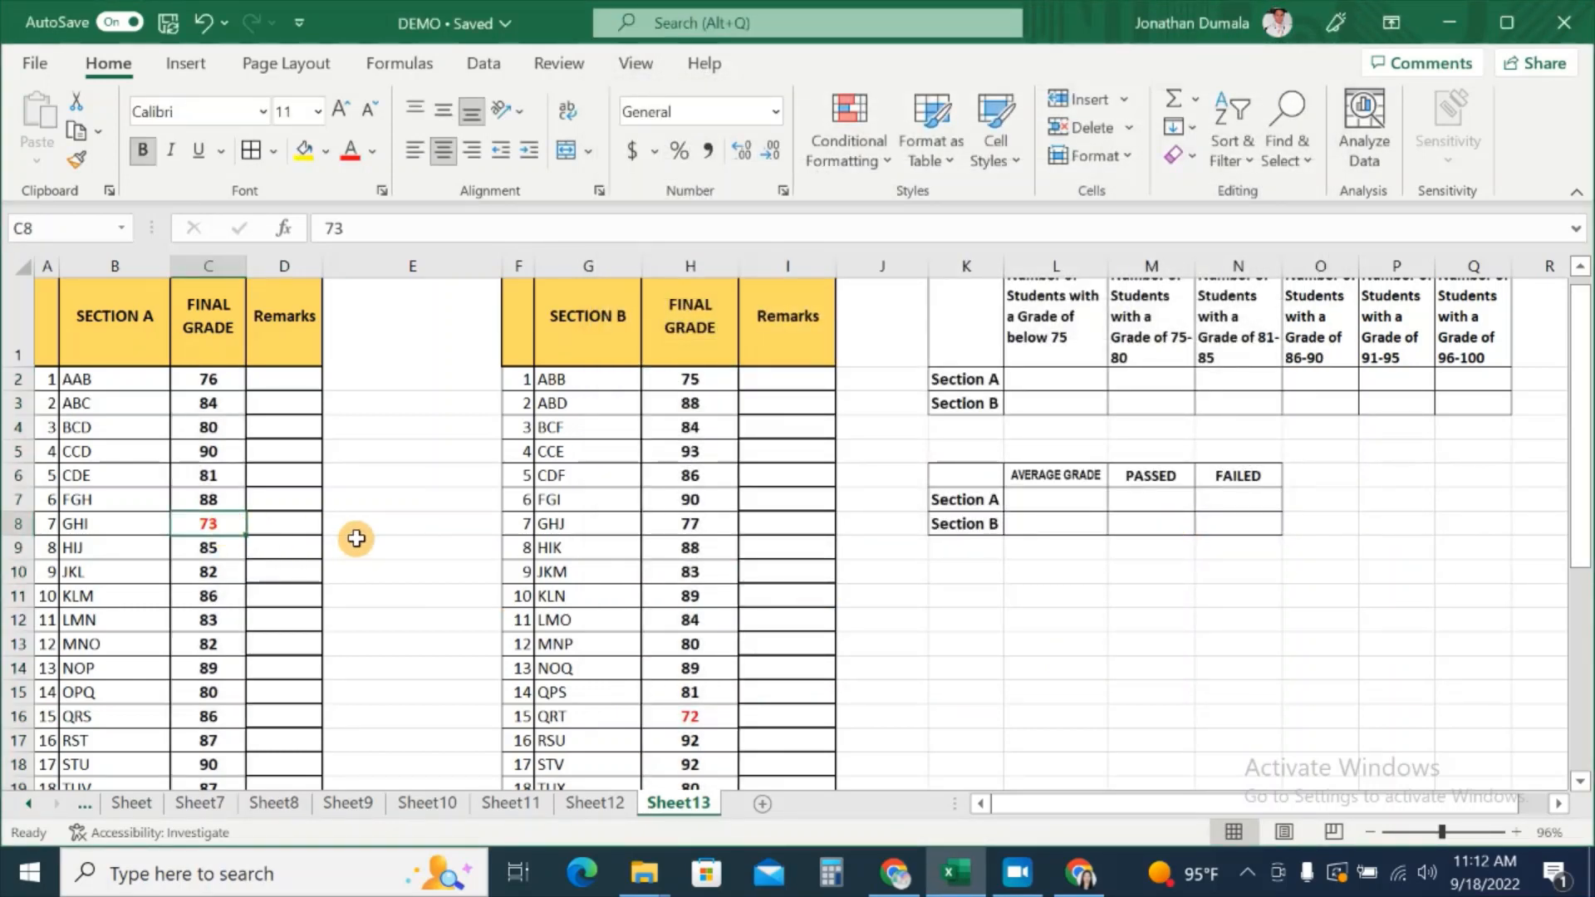
scroll(346, 570, "down", 2)
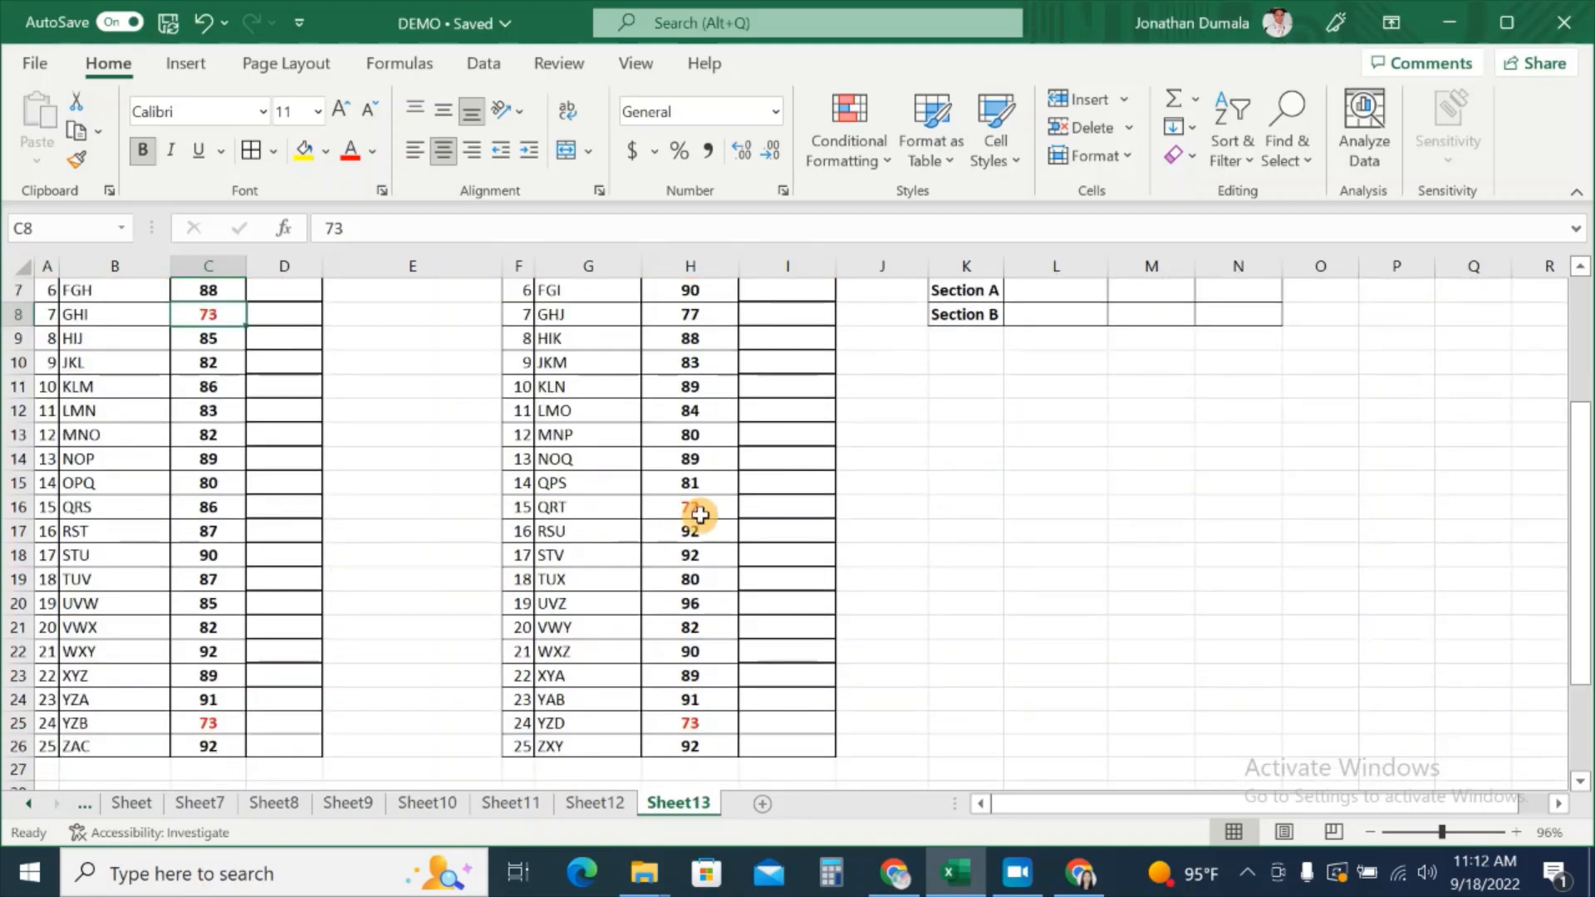
left_click(705, 511)
left_click(689, 719)
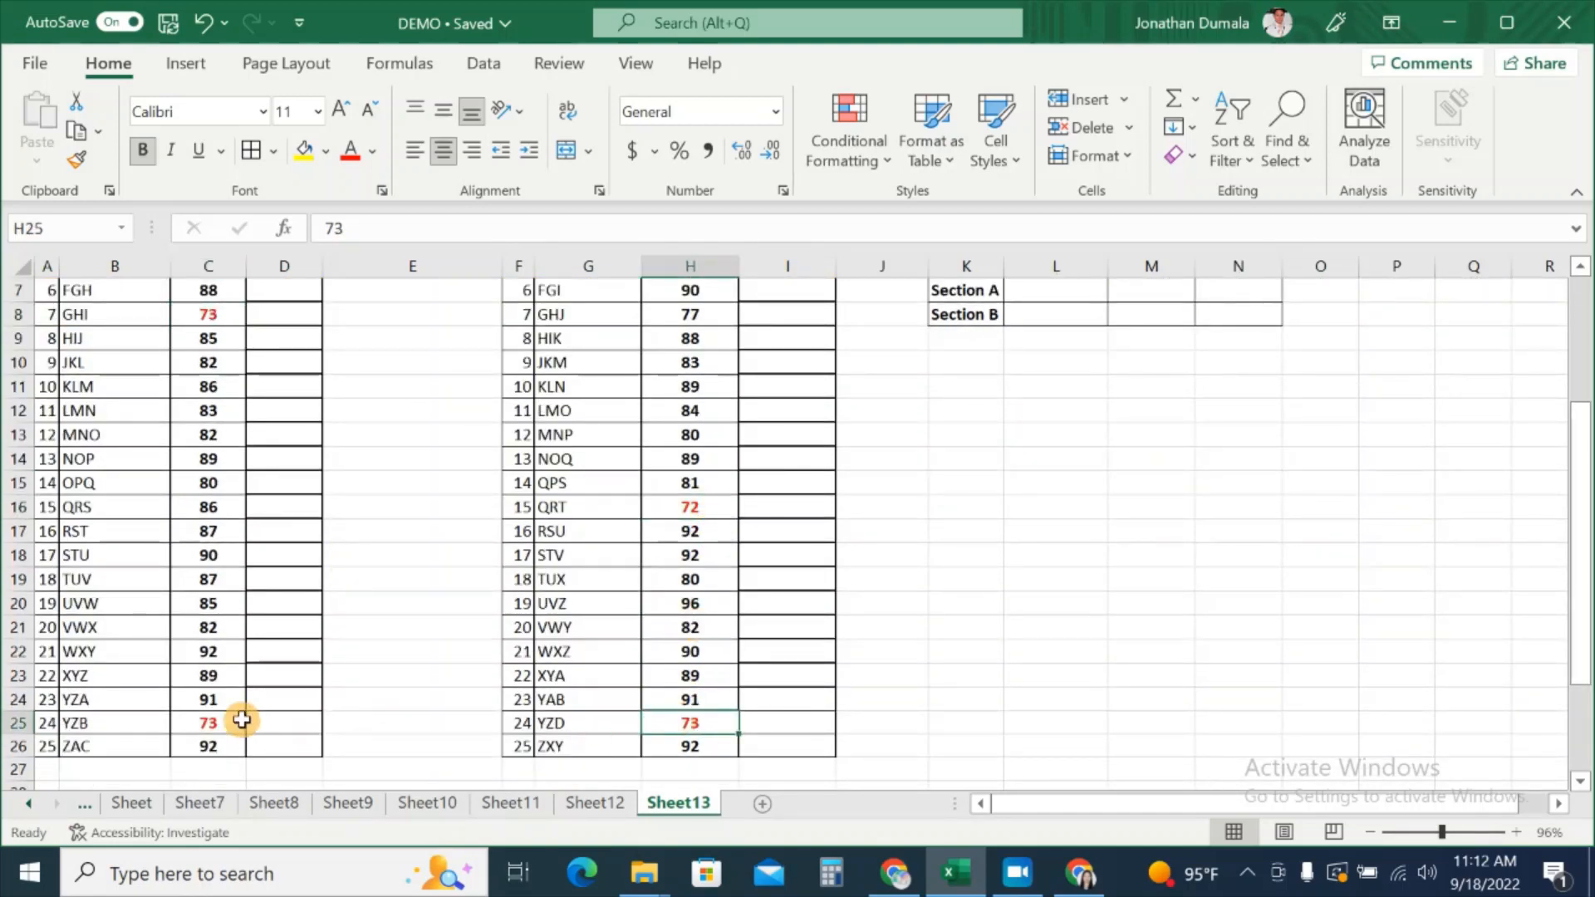
left_click(242, 720)
scroll(850, 540, "up", 2)
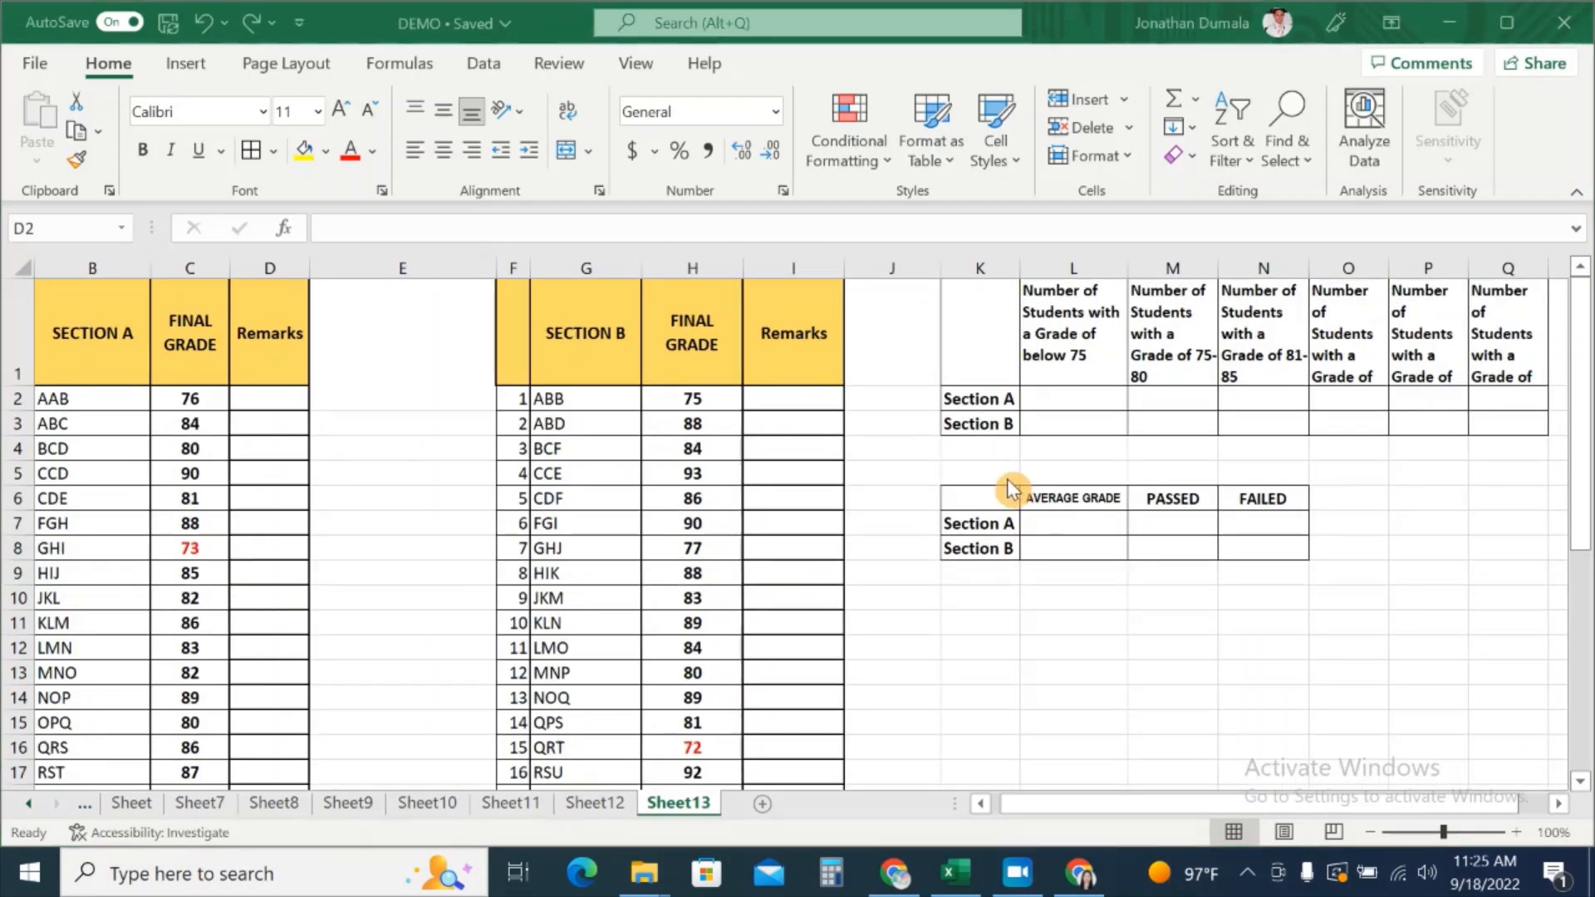
left_click(264, 402)
Step: Enter =IF(C2>=75,"PASSED","FAILED") in D2 for the first Section A student
double_click(265, 398)
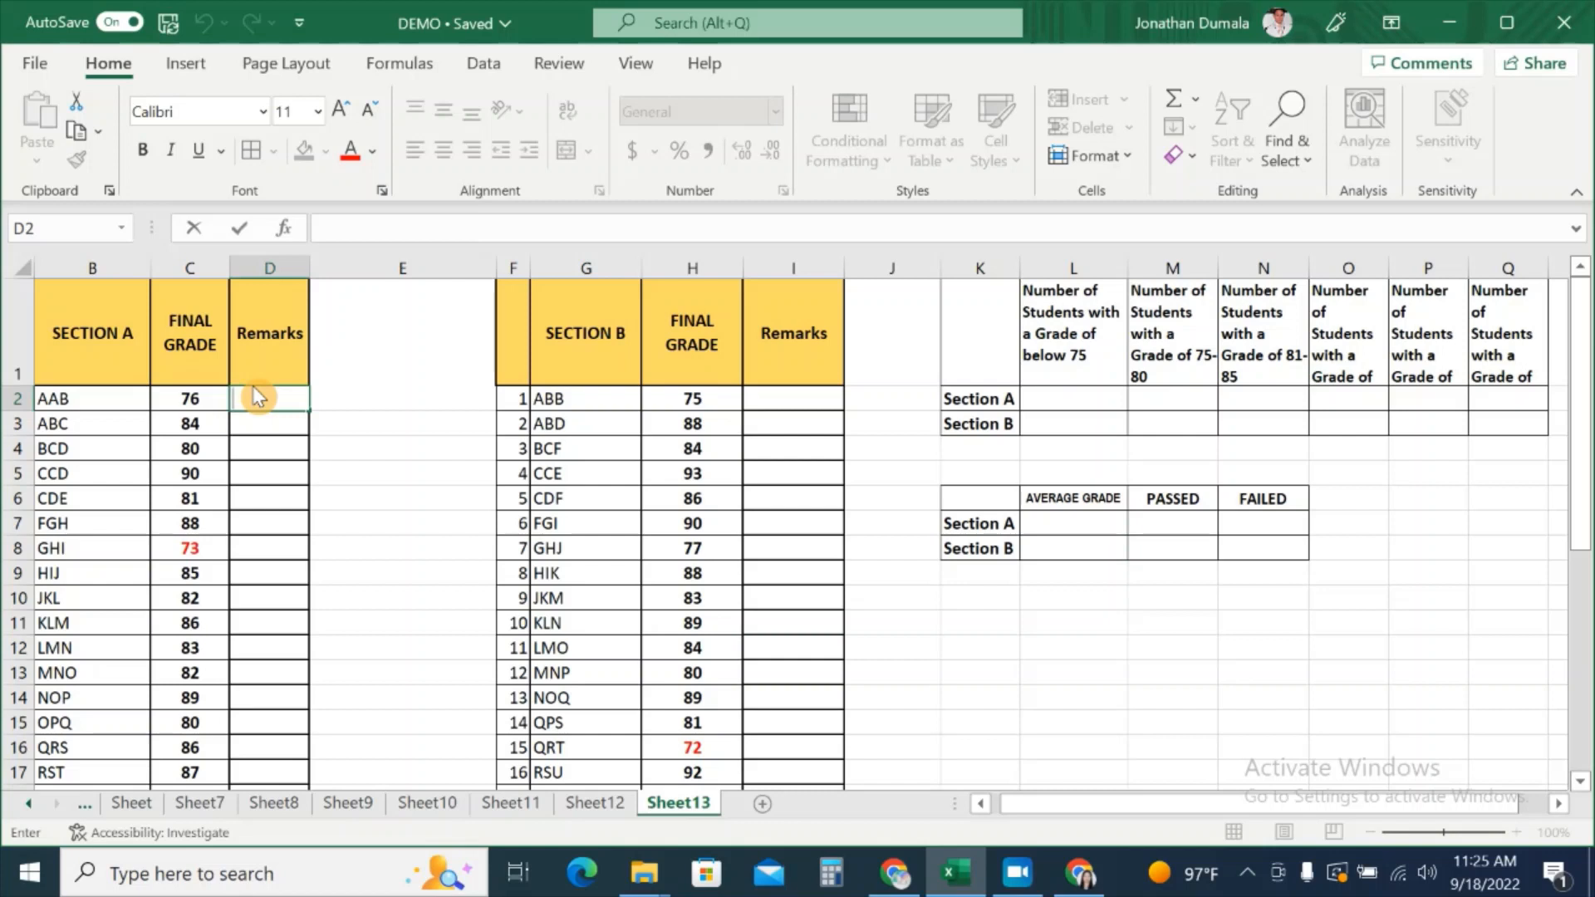
type("=IF")
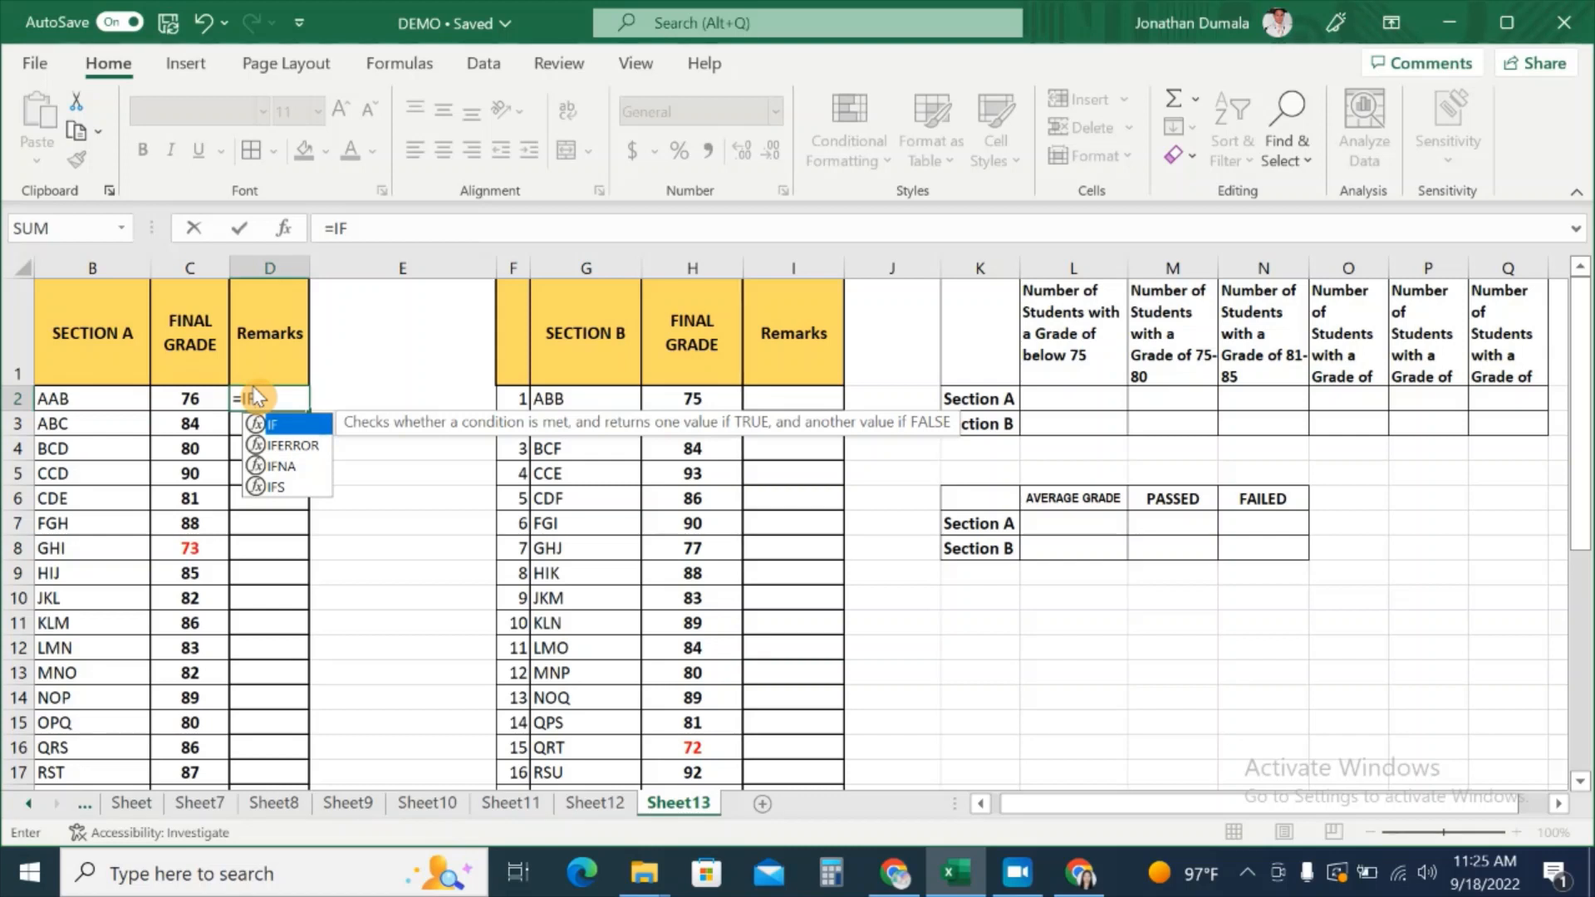
type("(")
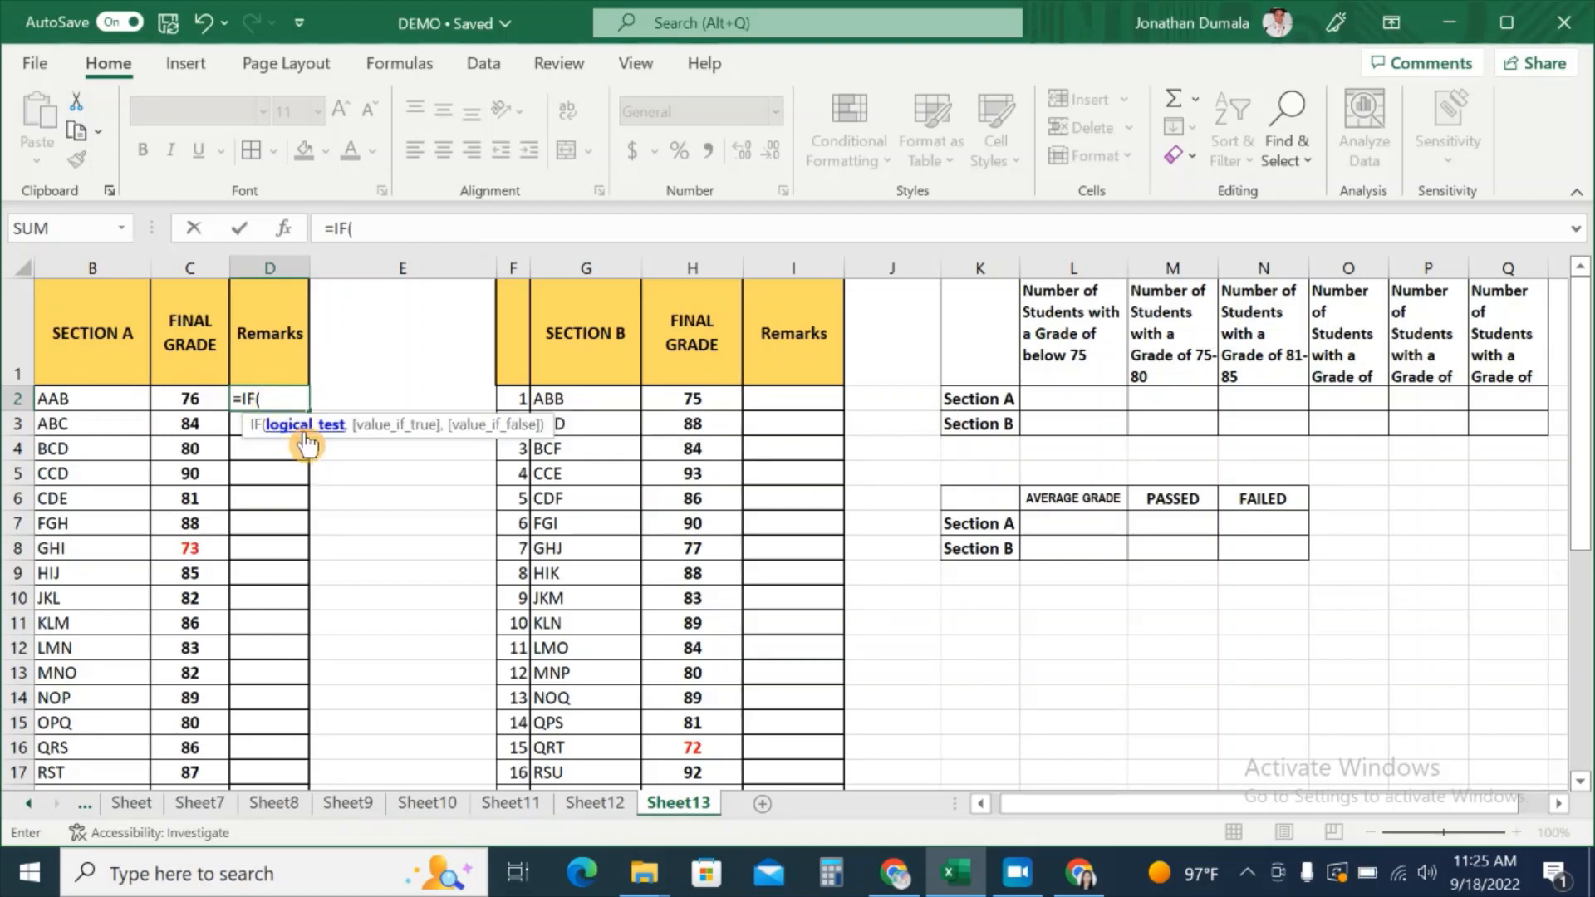
left_click(170, 403)
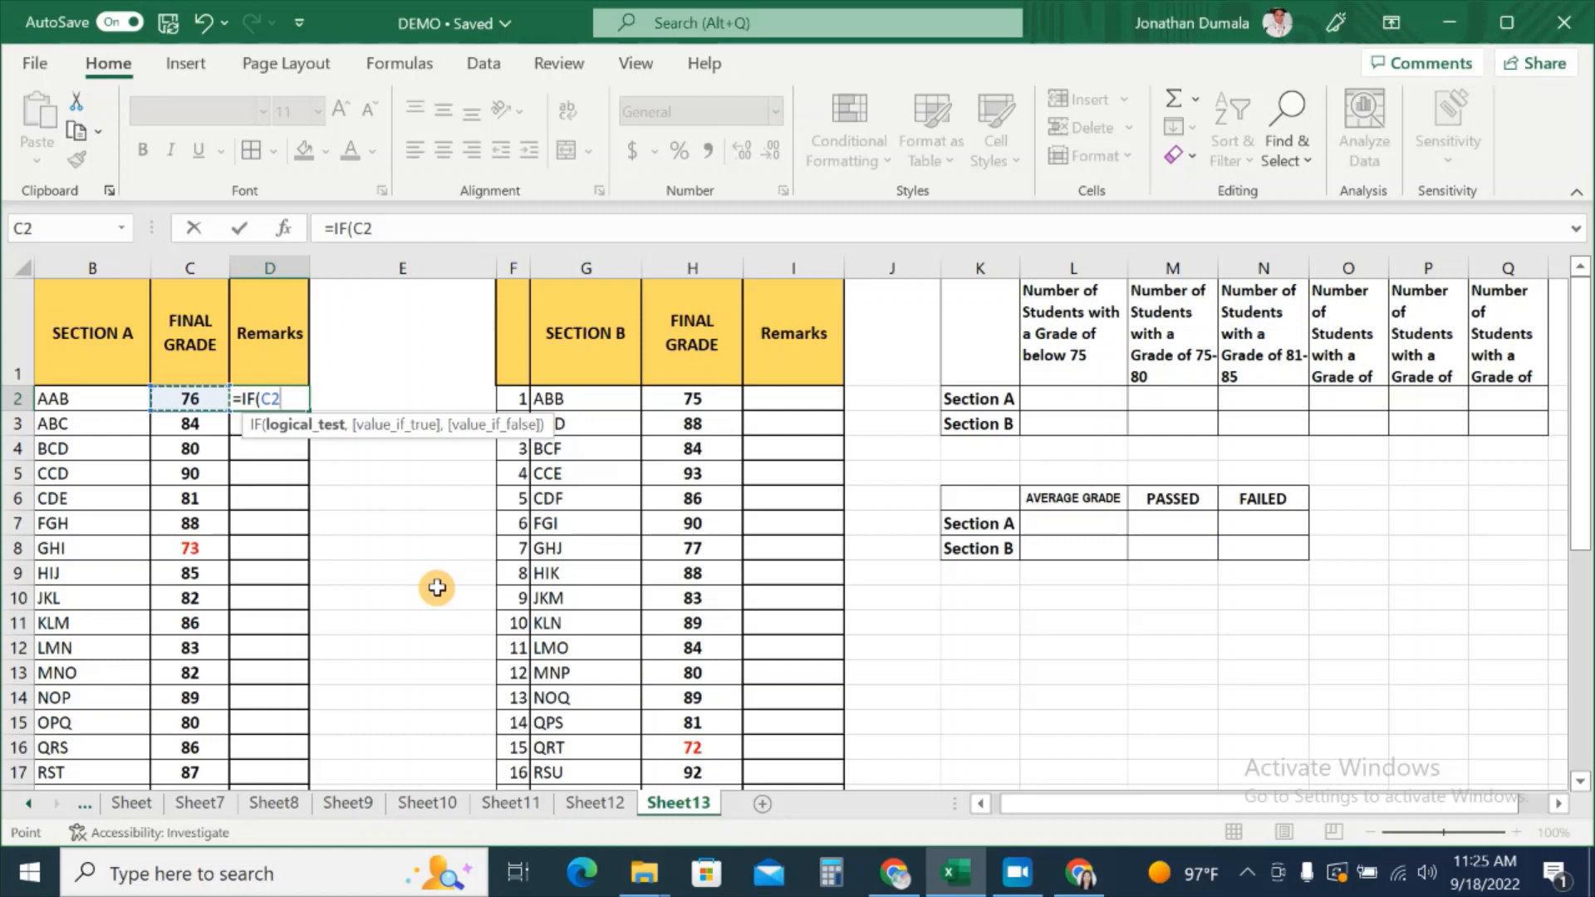
type(">=75,")
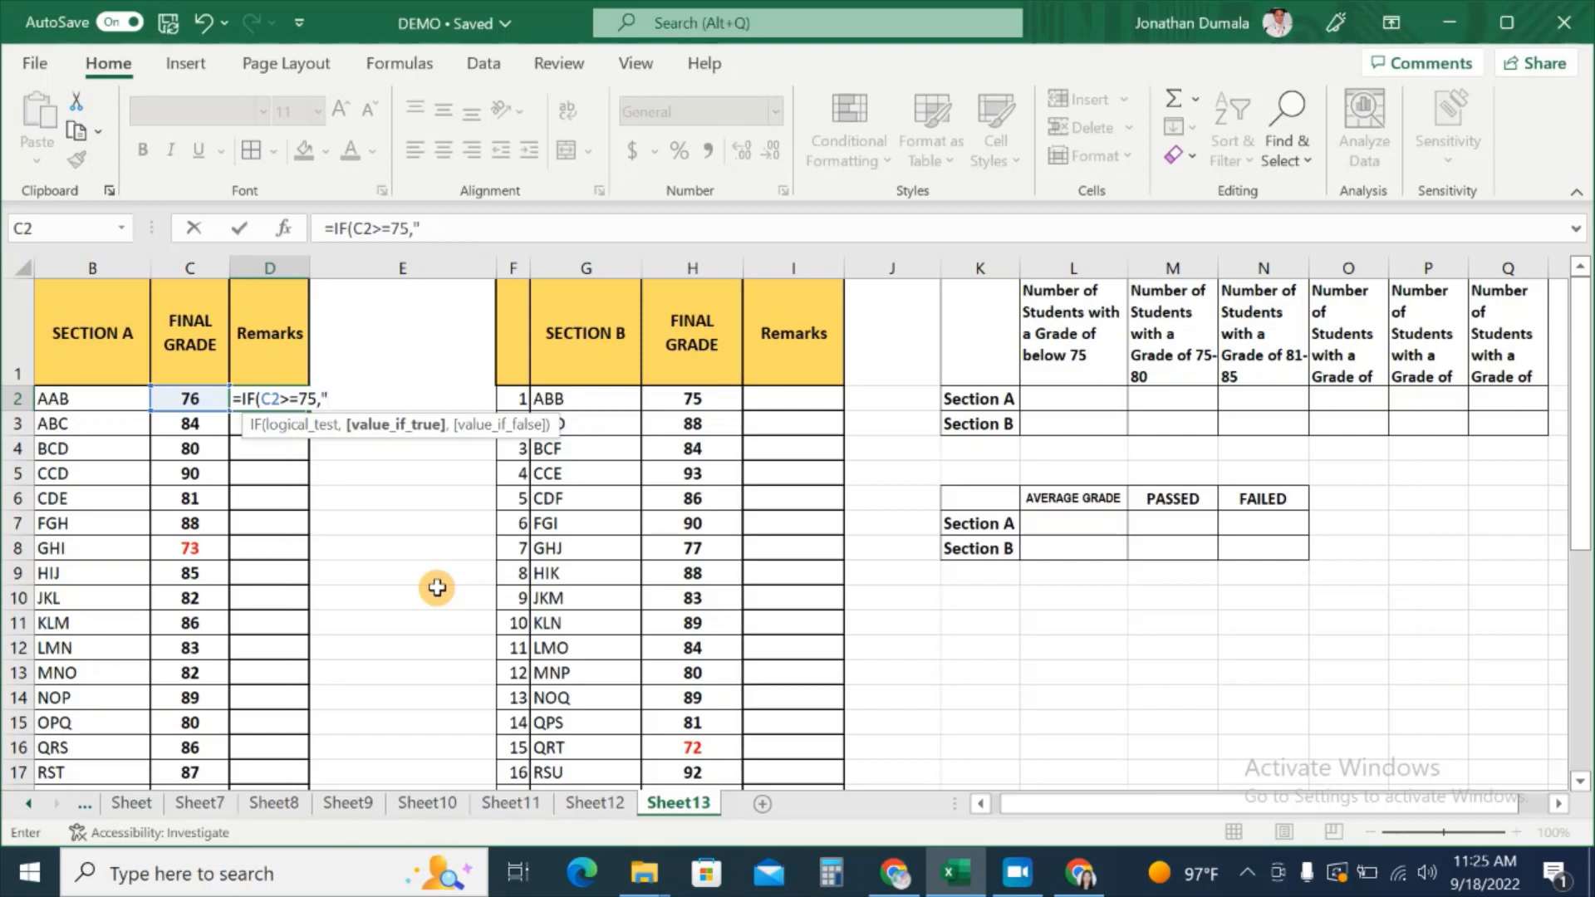
type("\"PASSED")
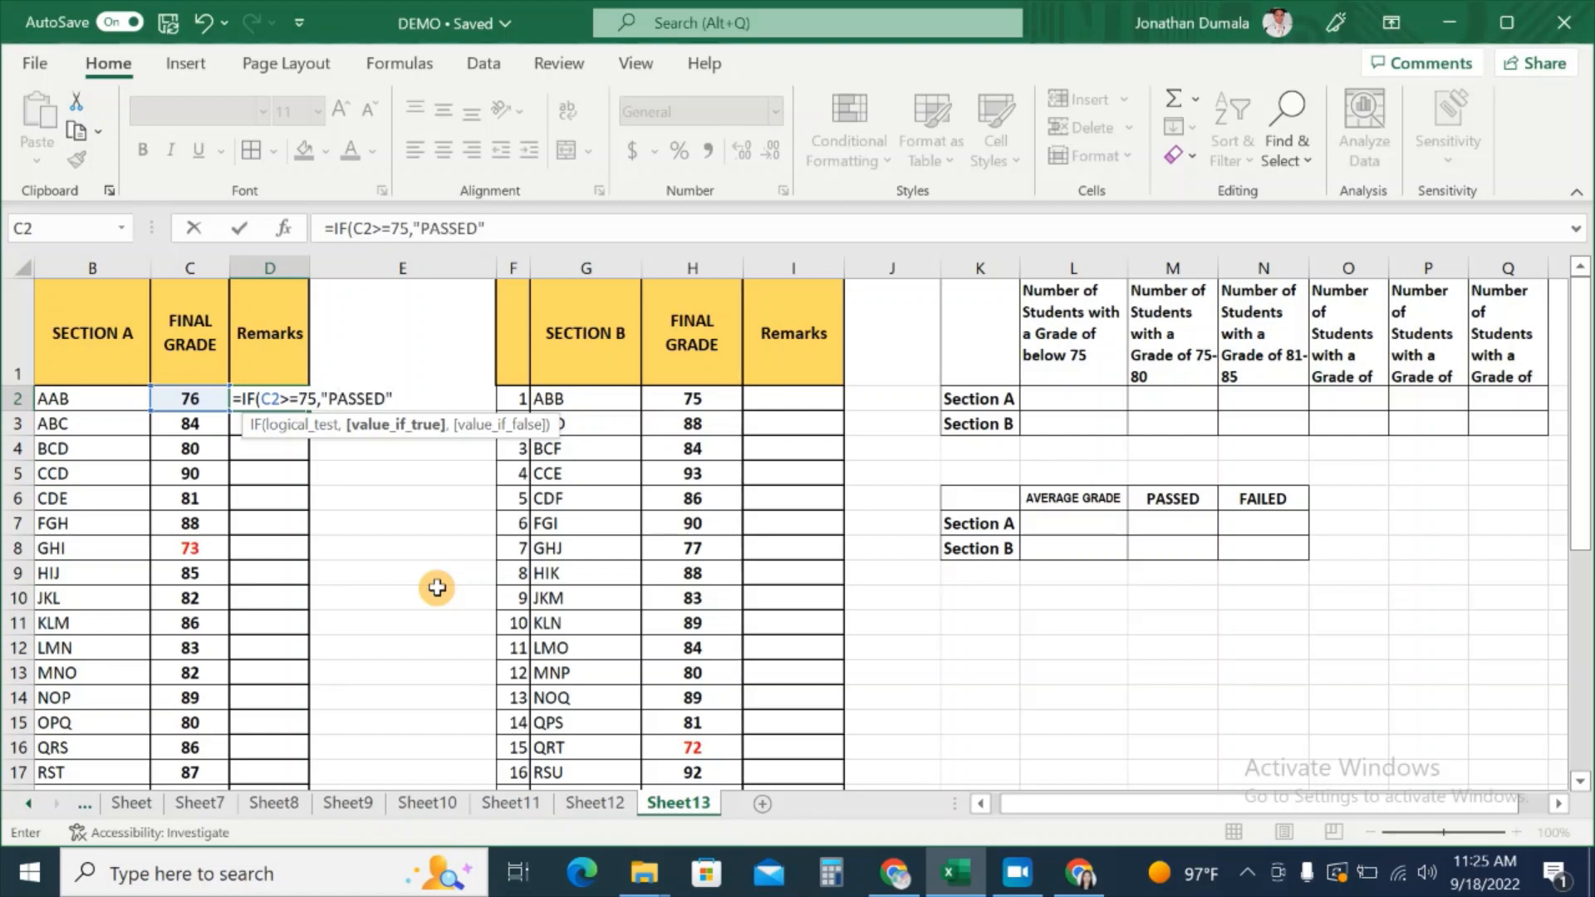
type("\",")
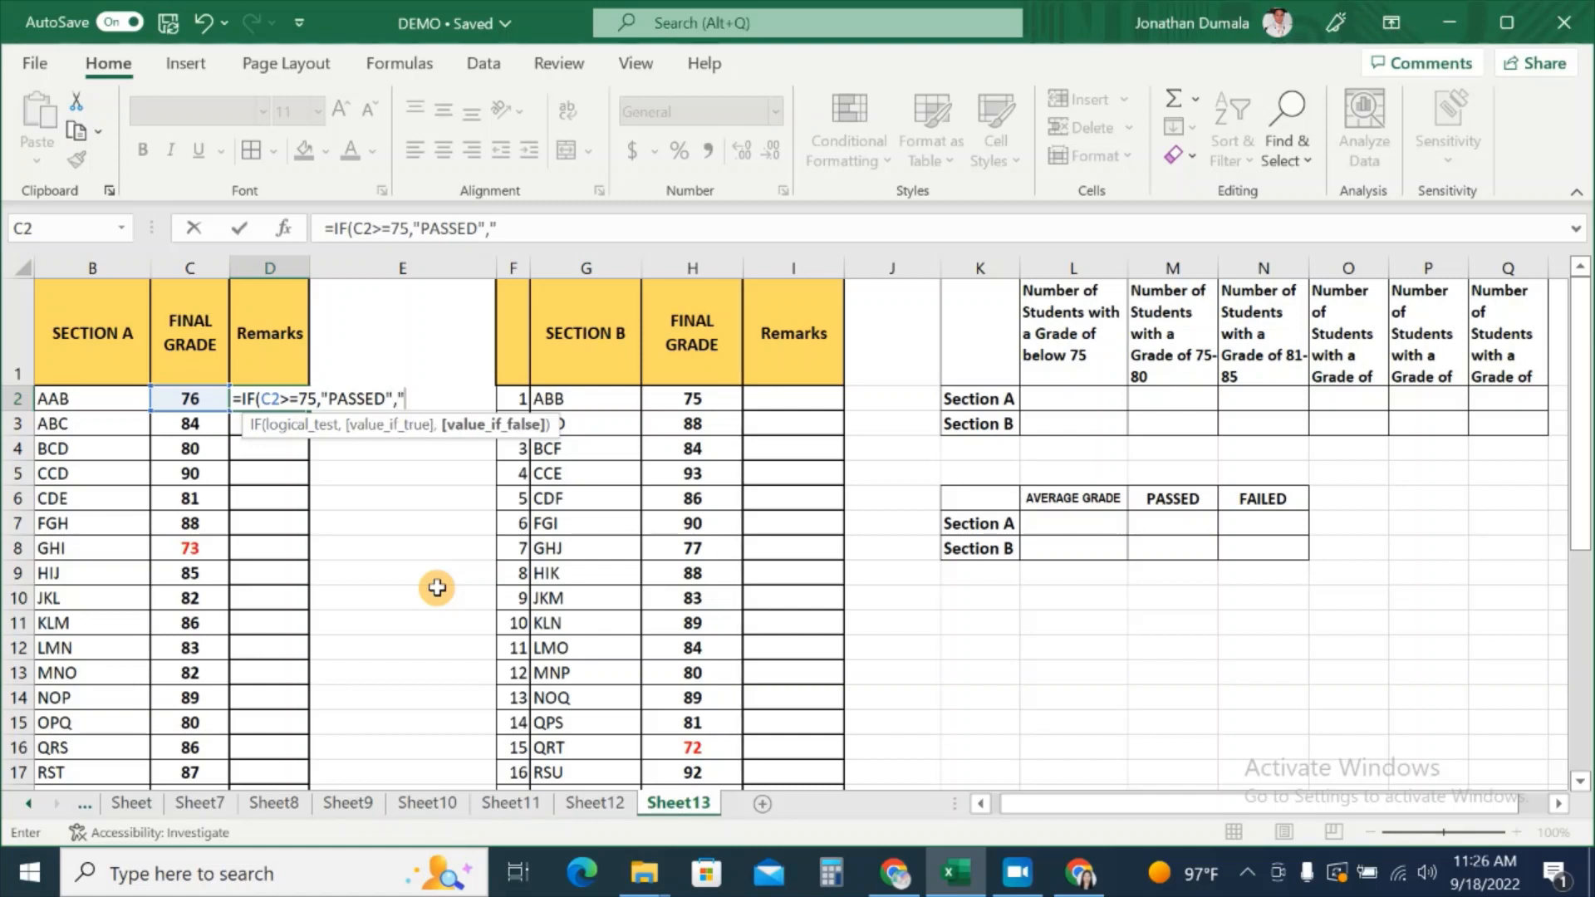
type("\"FAILED")
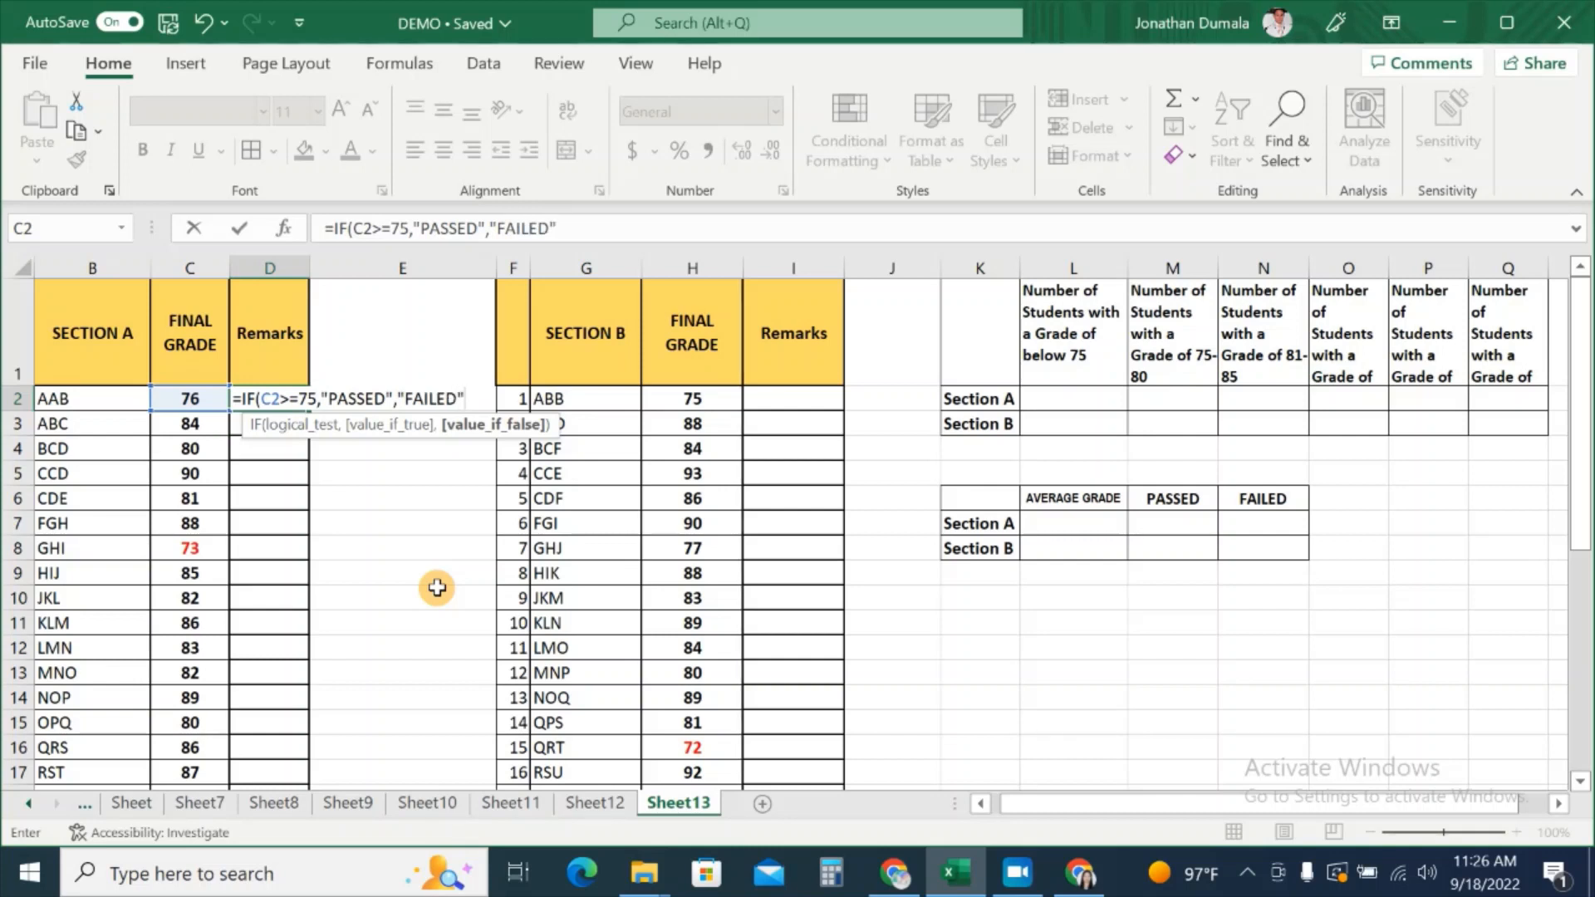
type("\")")
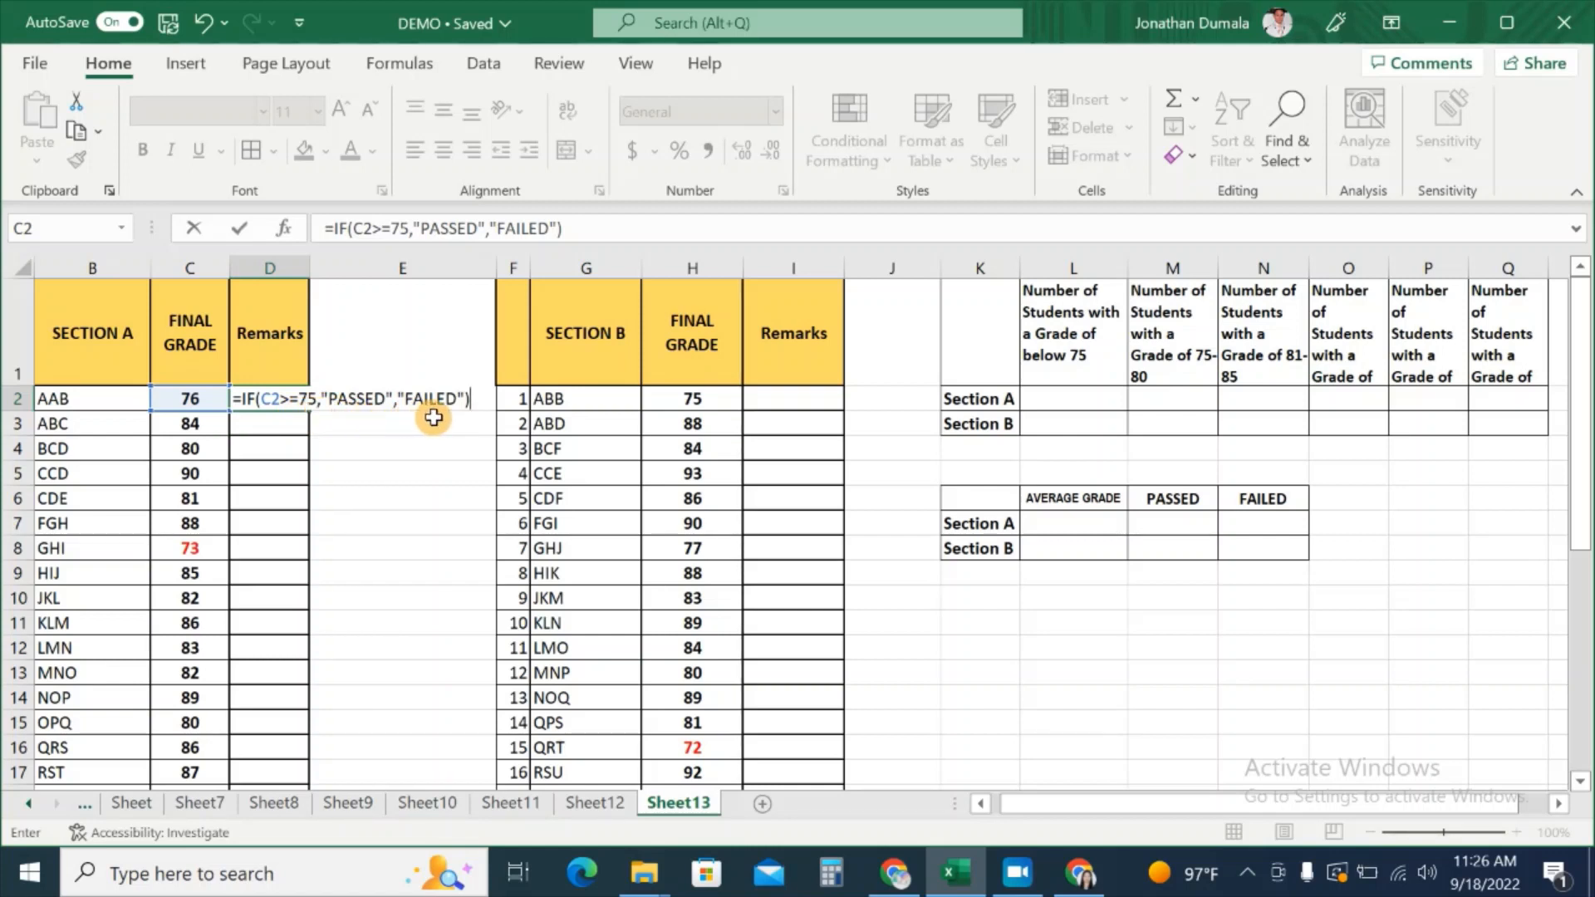
key("Return")
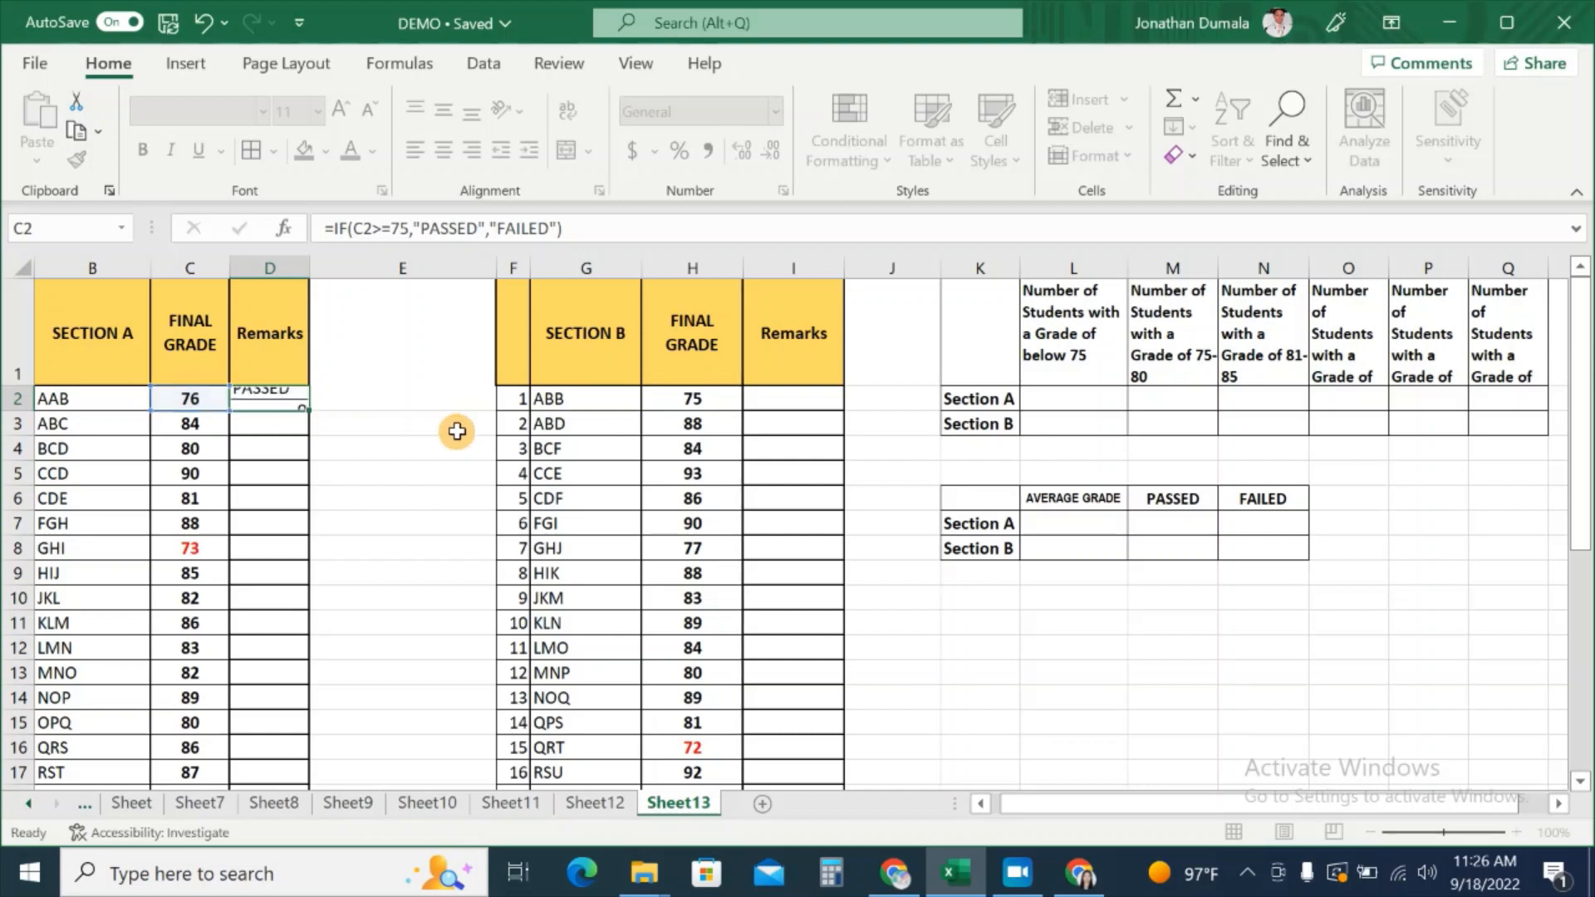
Step: Fill D2's remark formula down to D26 and check the result in D25
left_click(301, 401)
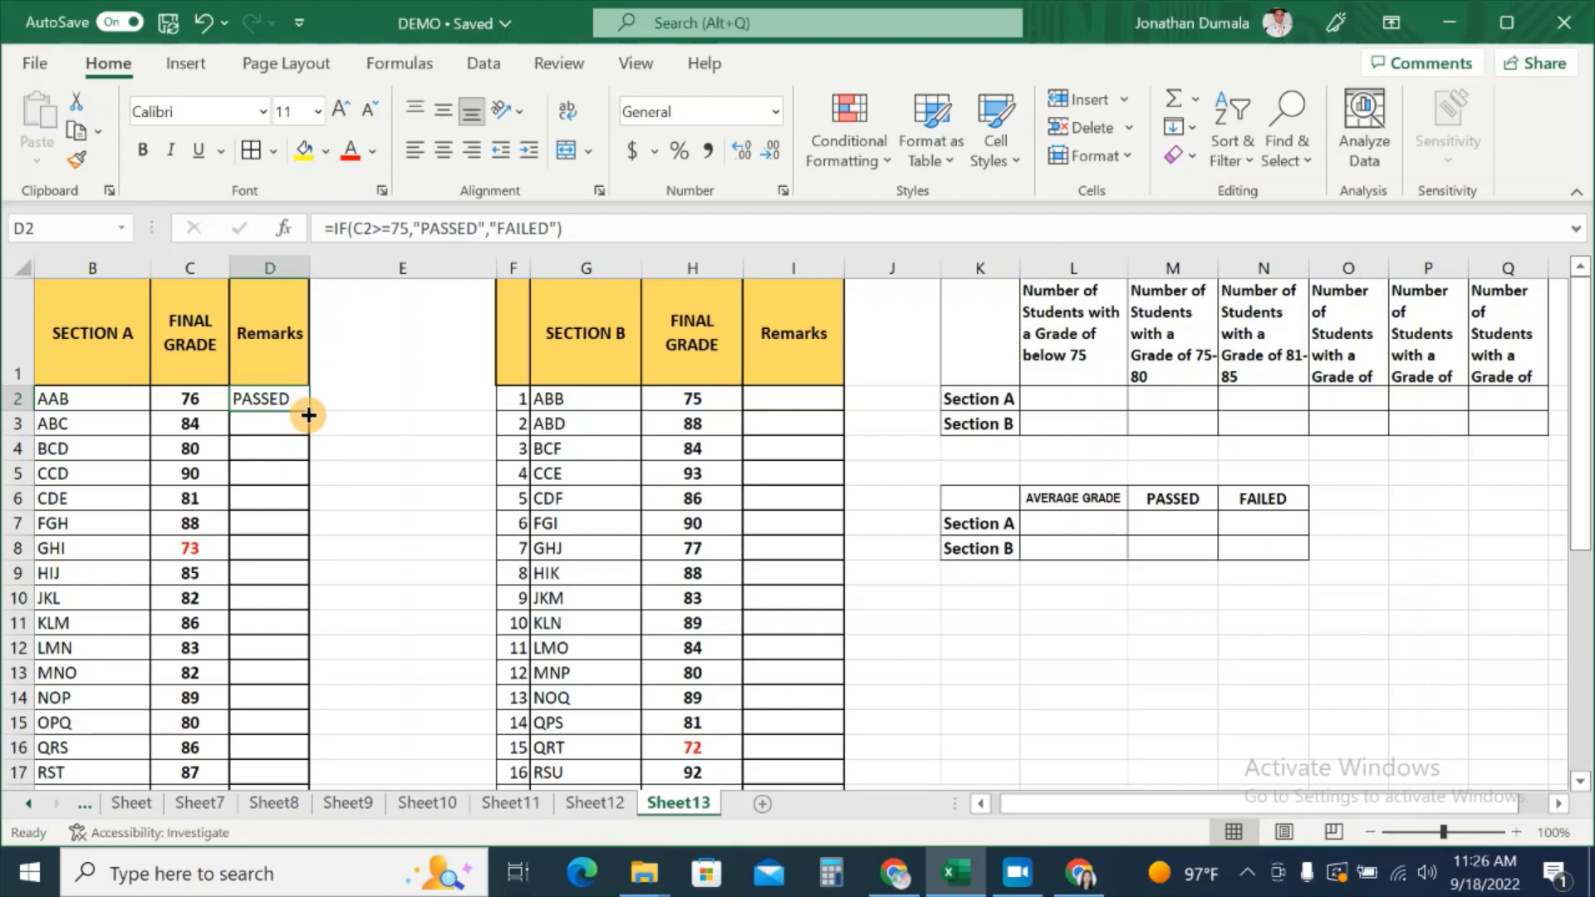
double_click(308, 415)
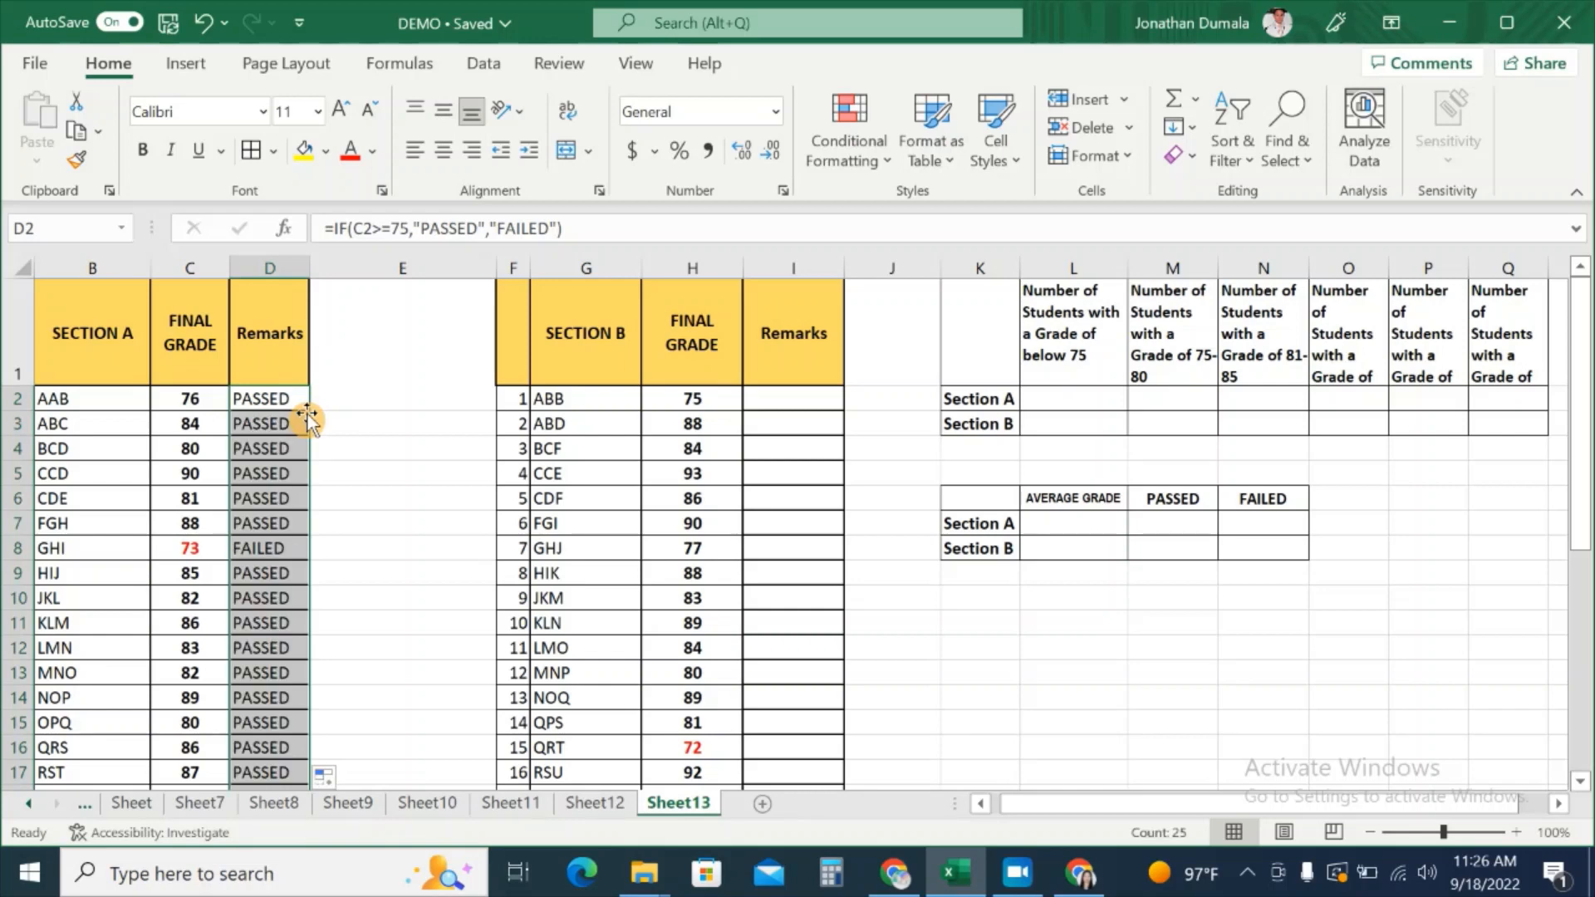
scroll(298, 610, "down", 5)
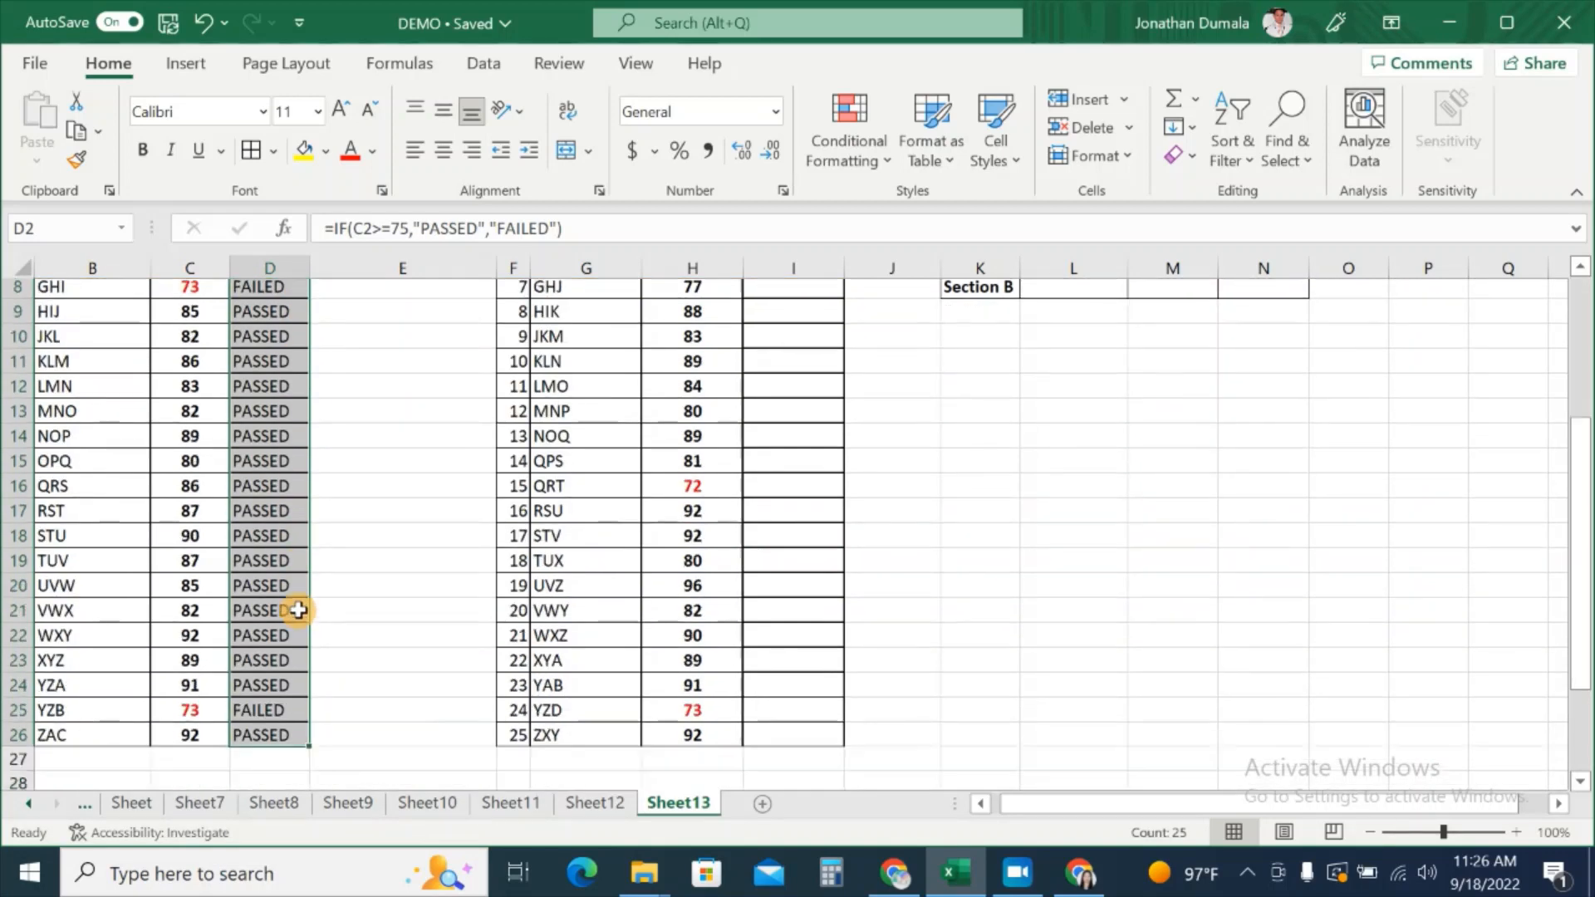
left_click(291, 536)
scroll(391, 563, "up", 5)
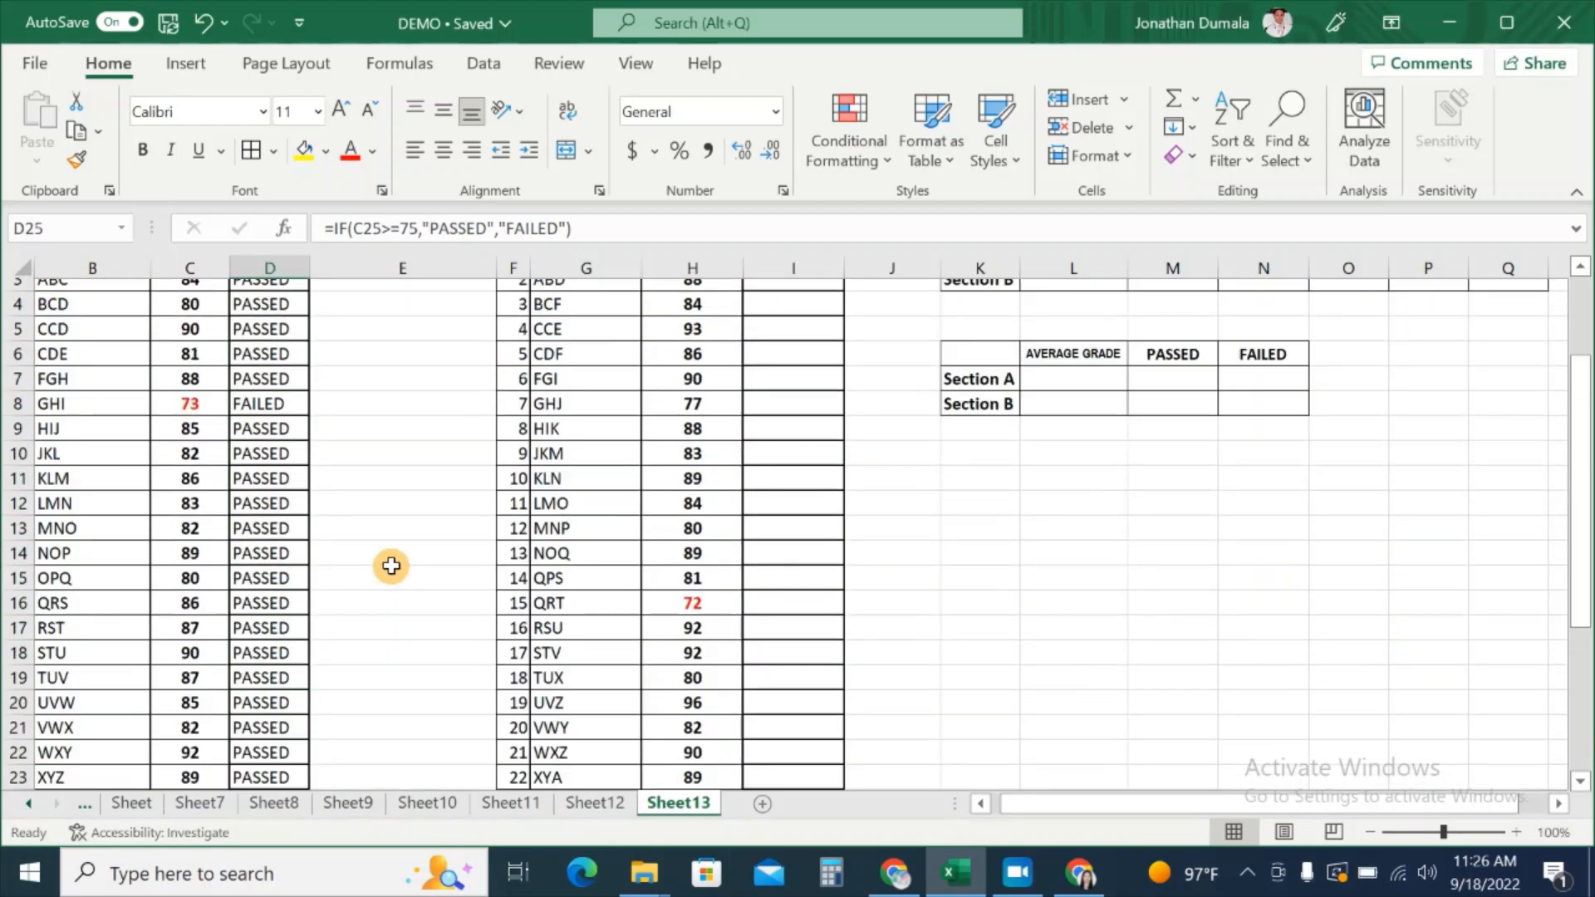
Step: Enter =IF(H2>=75,"PASSED","FAILED") in I2 for the first Section B student
left_click(772, 391)
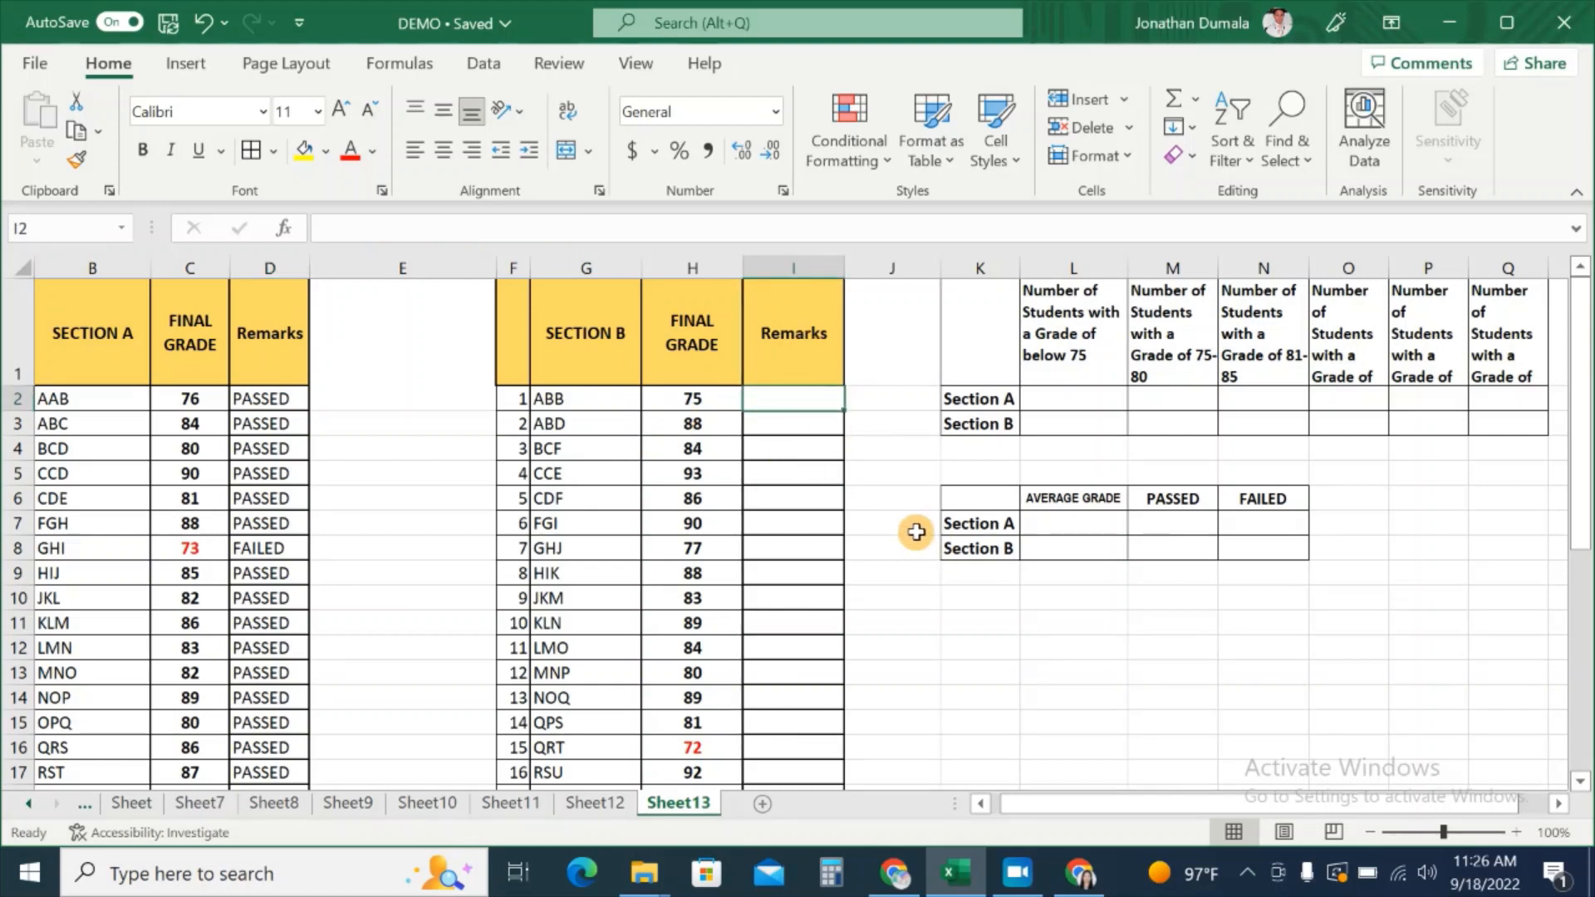
type("=")
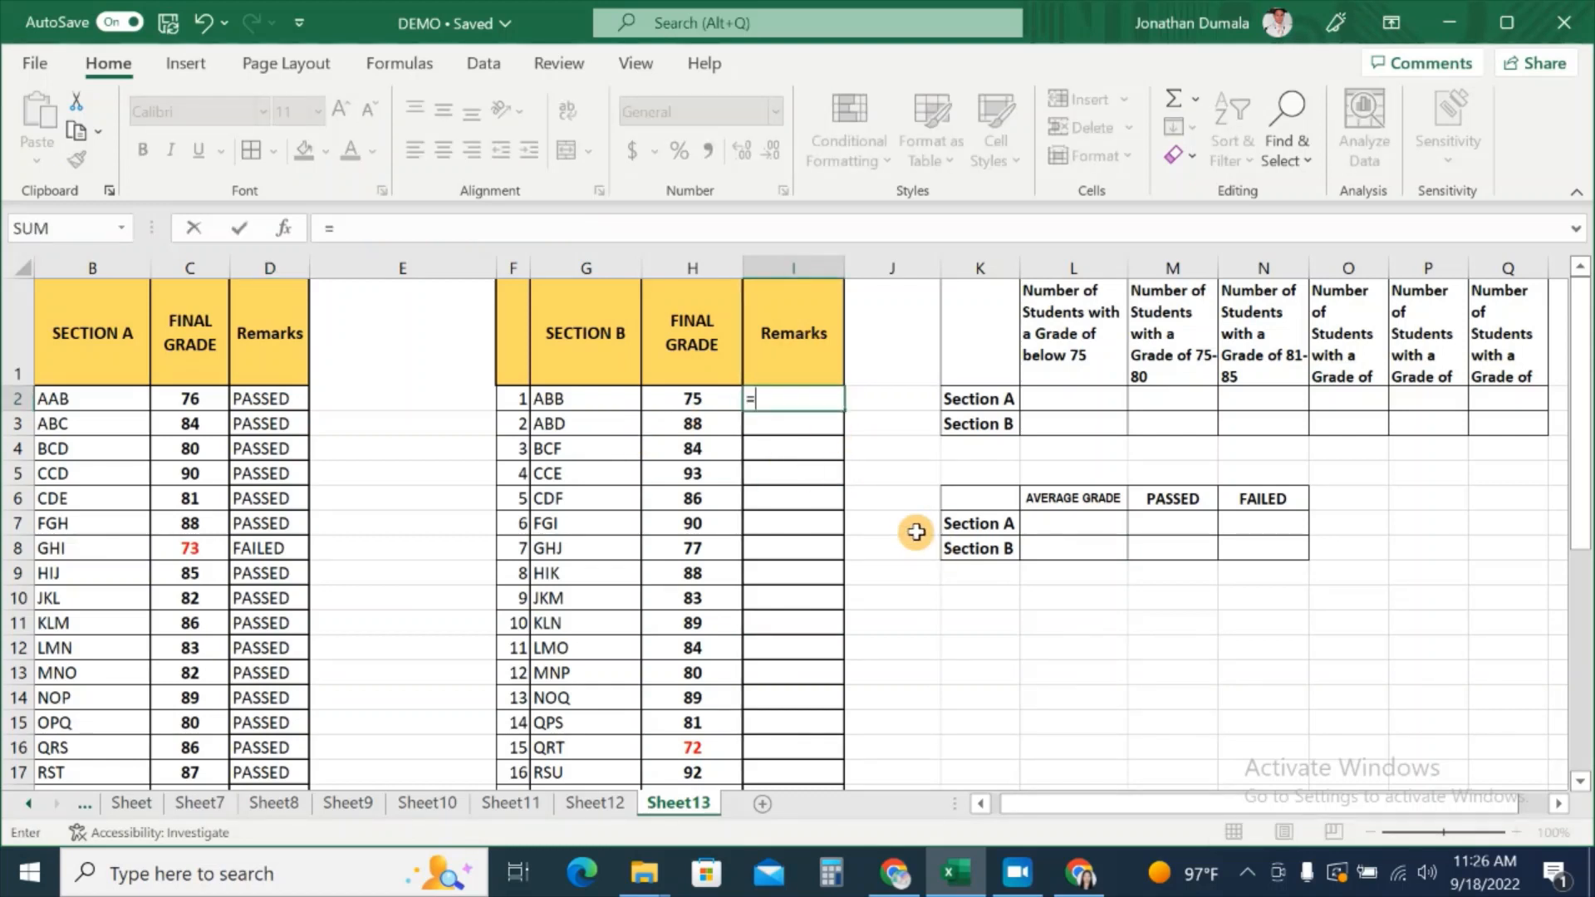
type("IF")
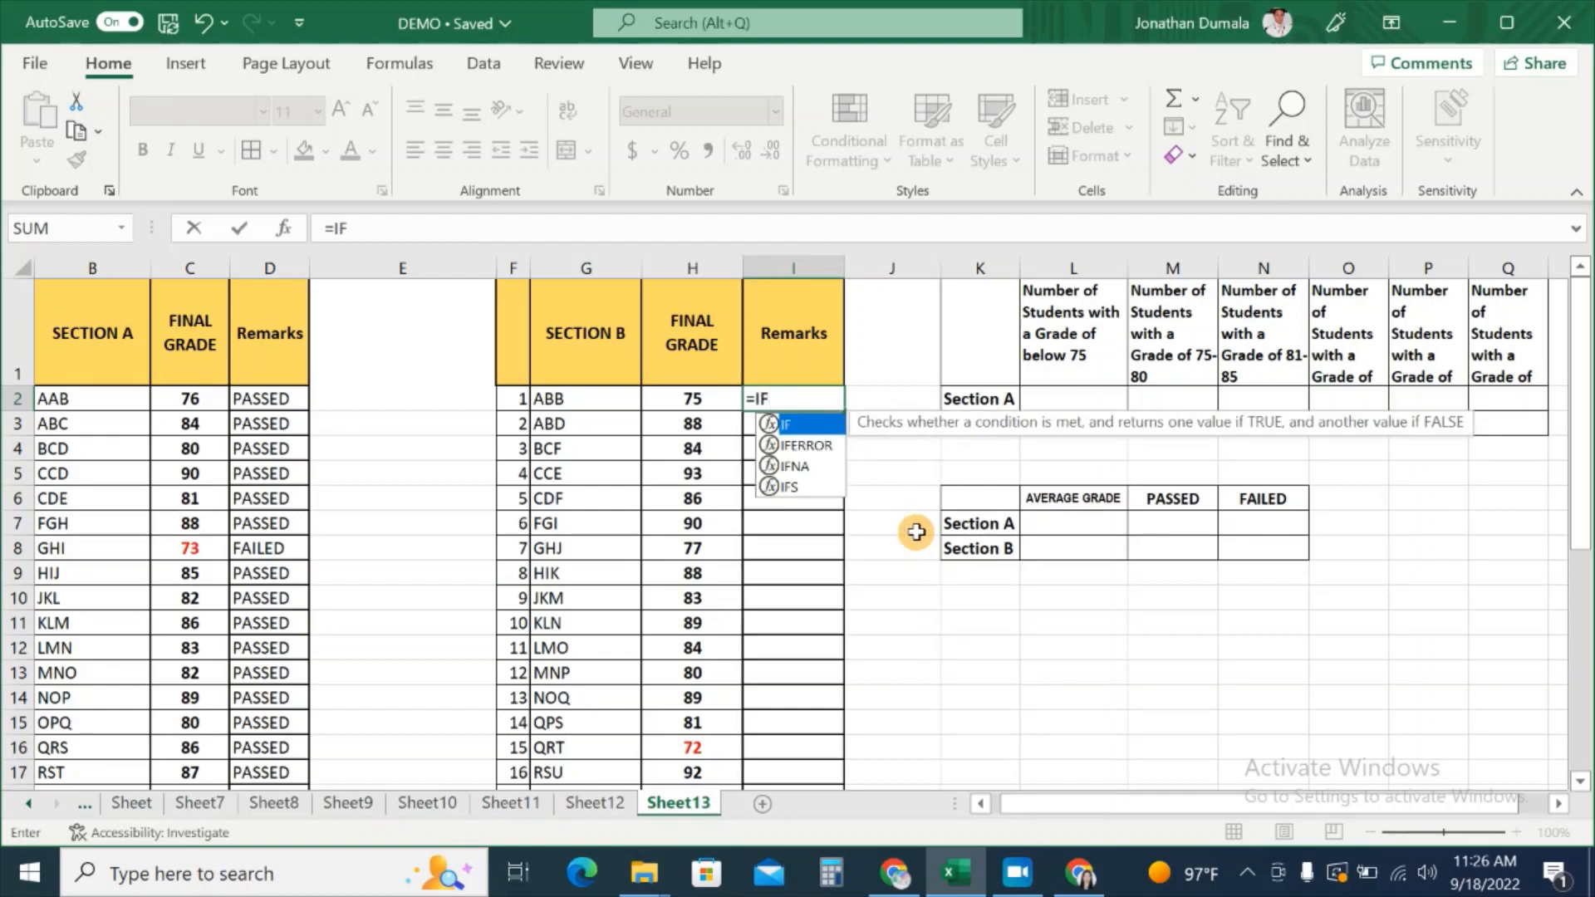
type("(")
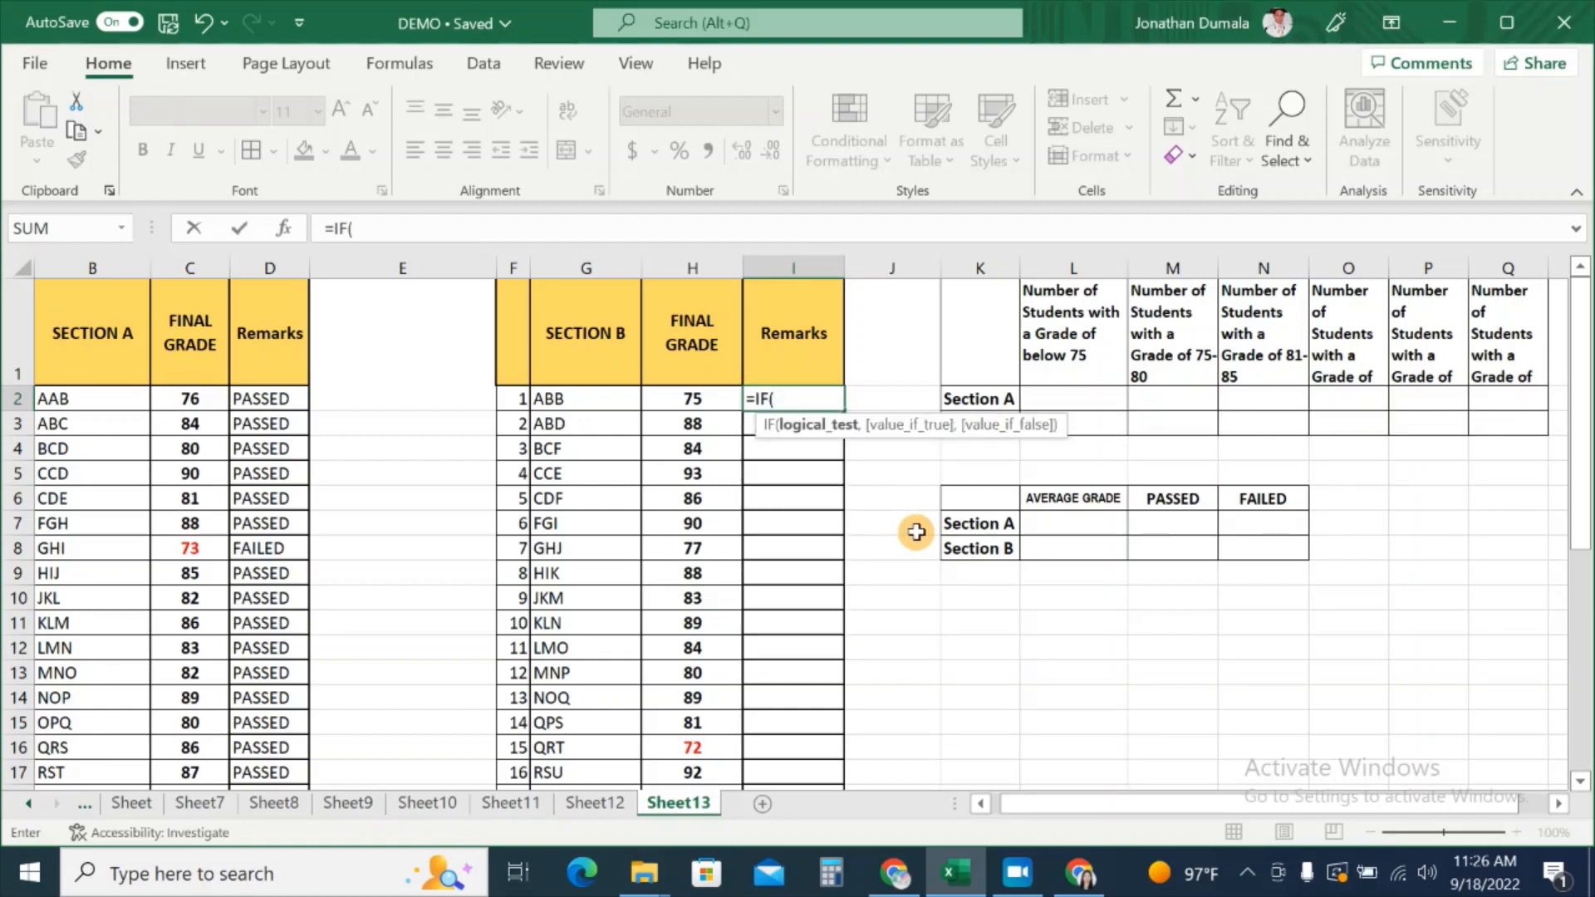
left_click(693, 400)
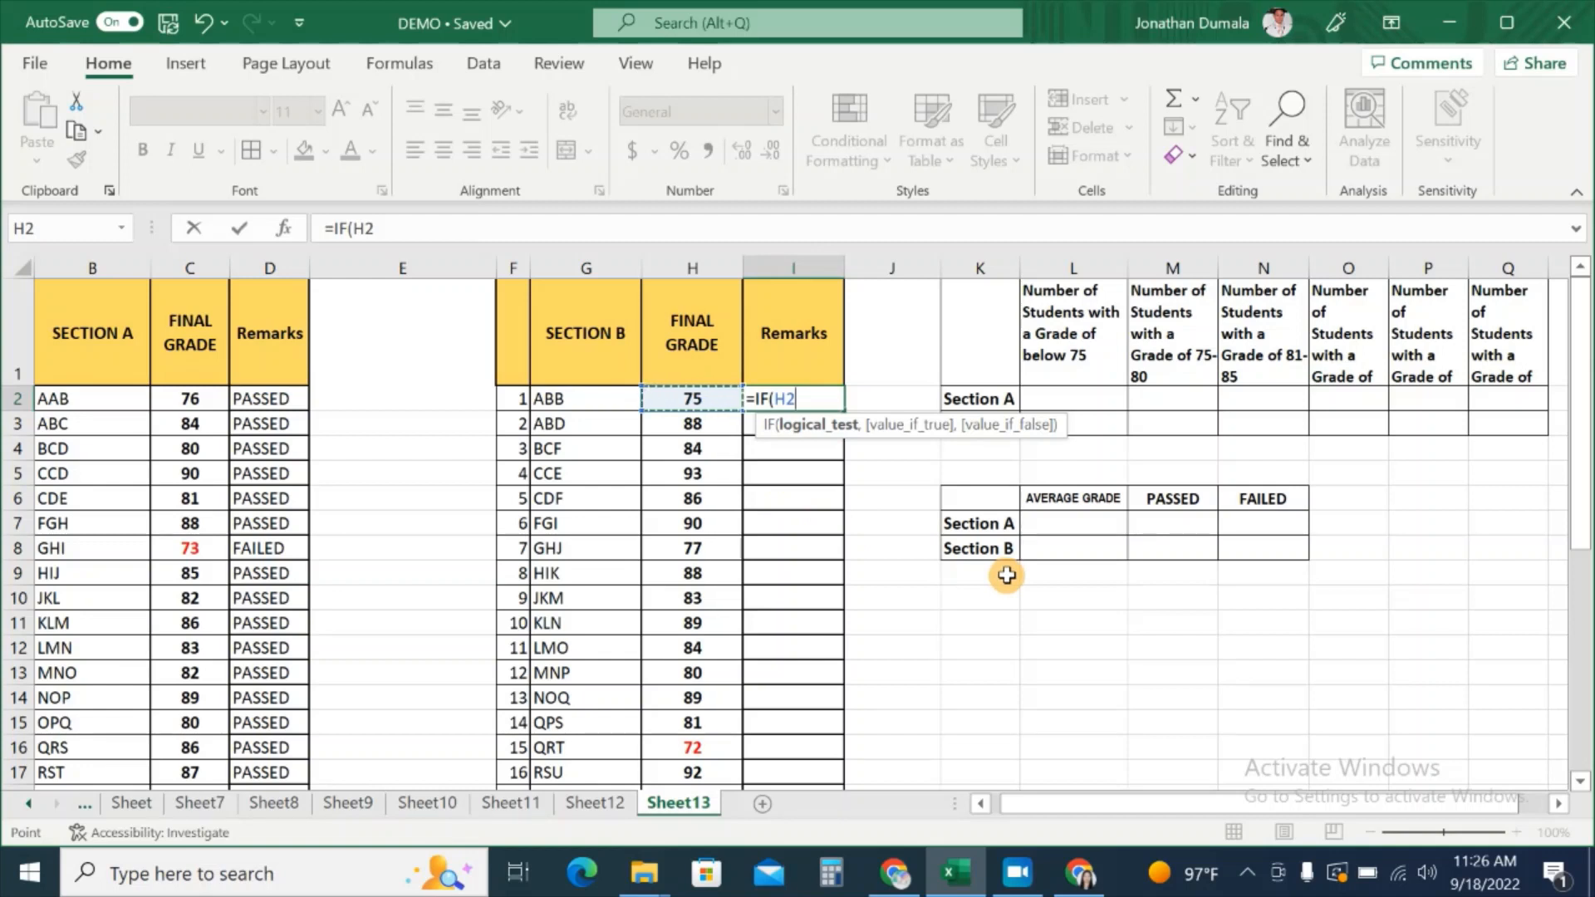
type(">=75,")
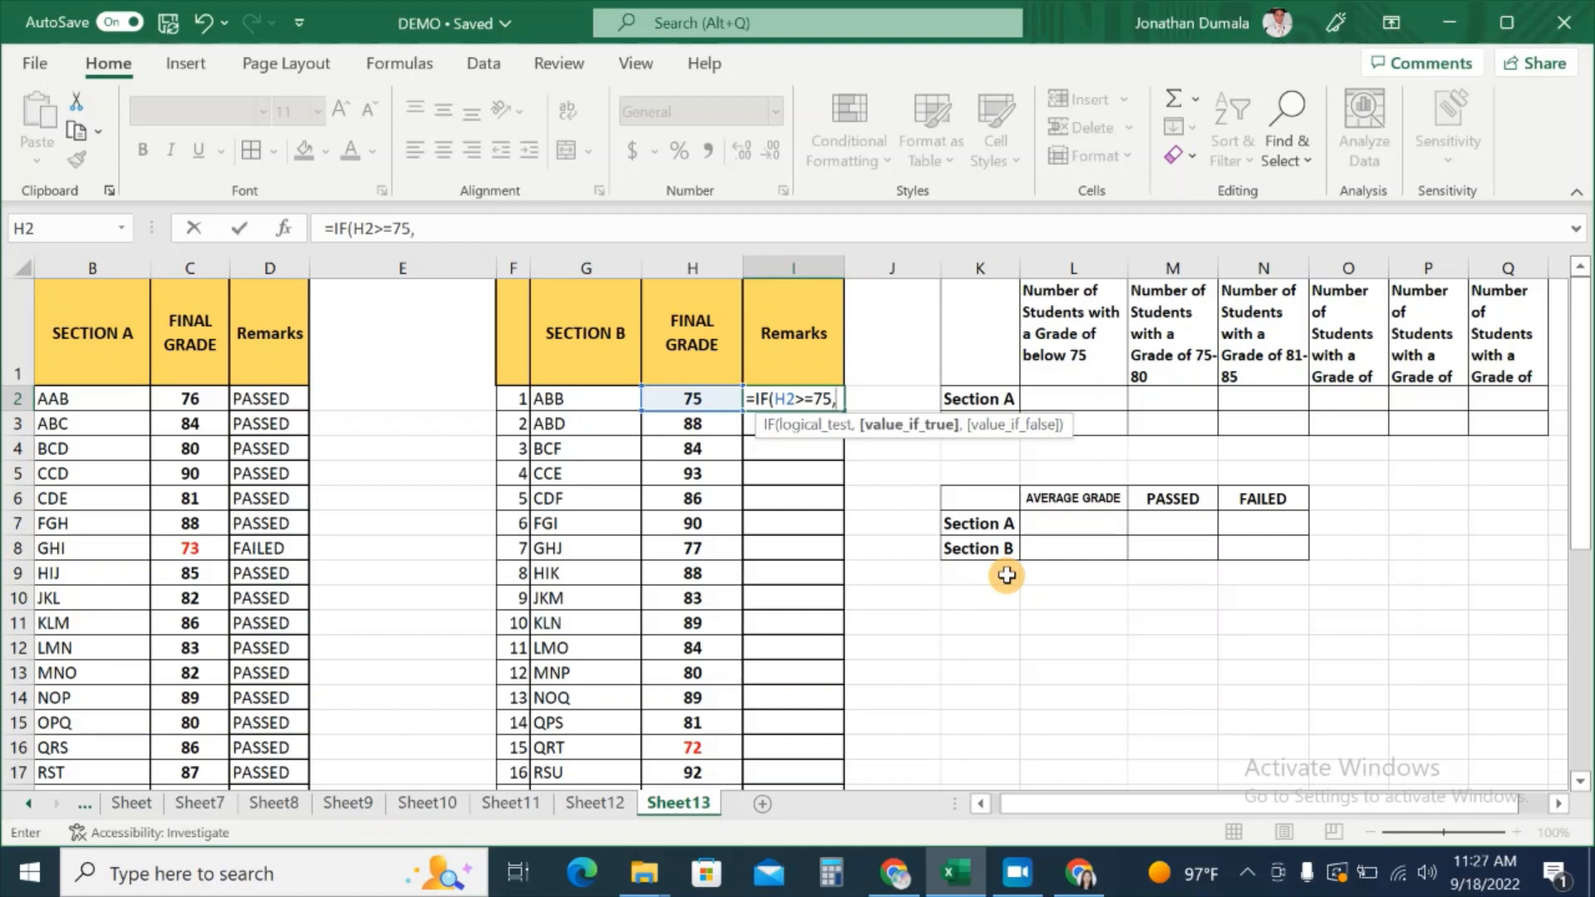
type("\"PASSED\"")
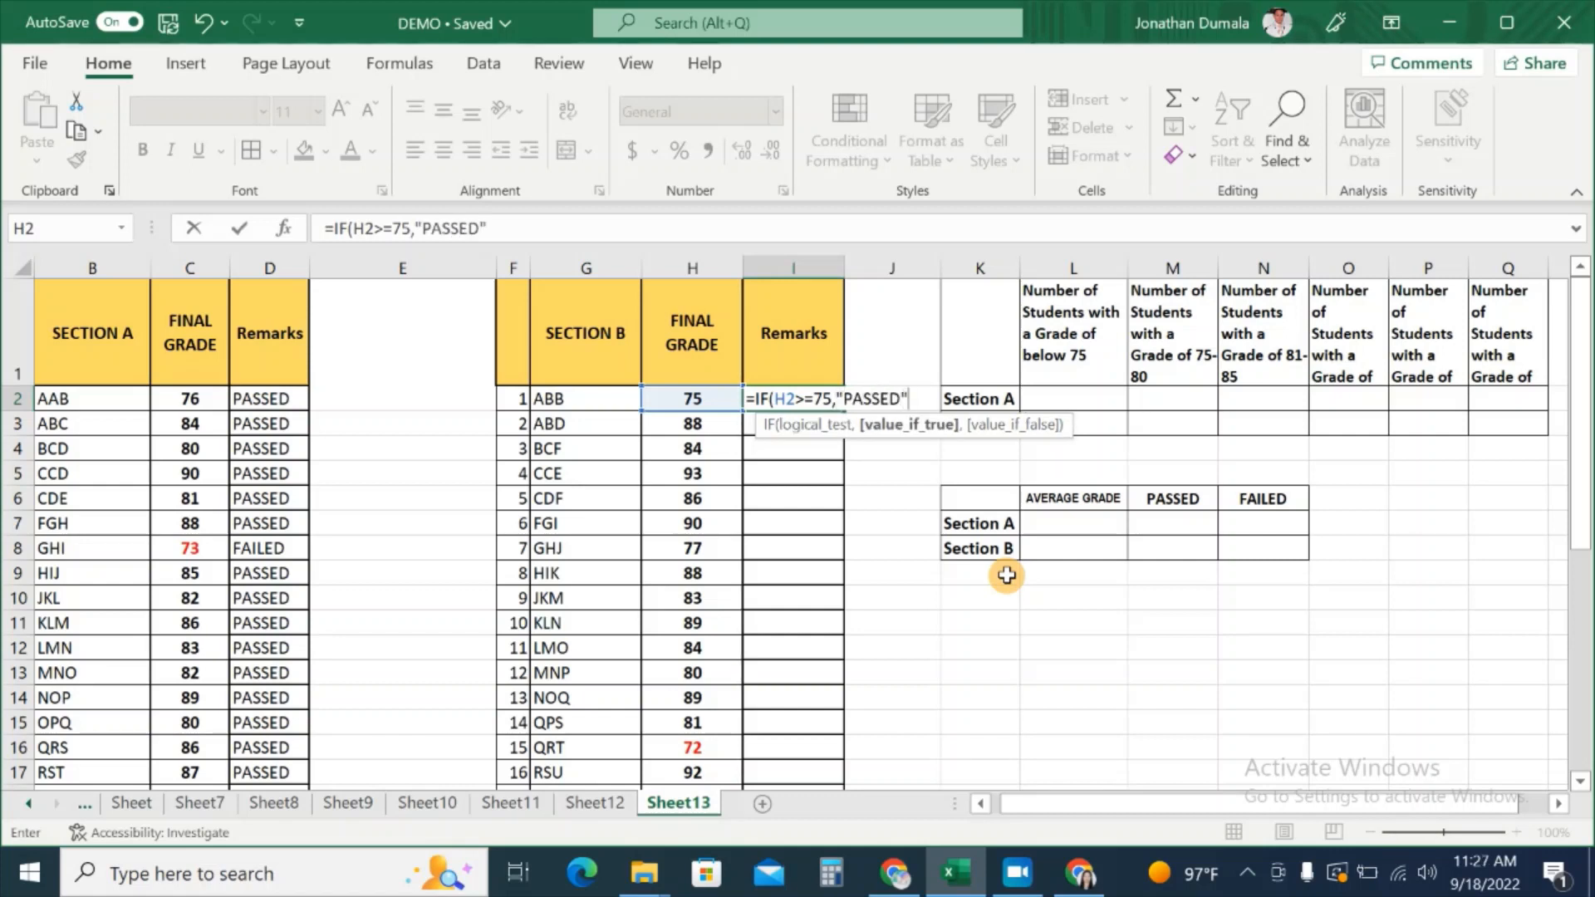
type(",")
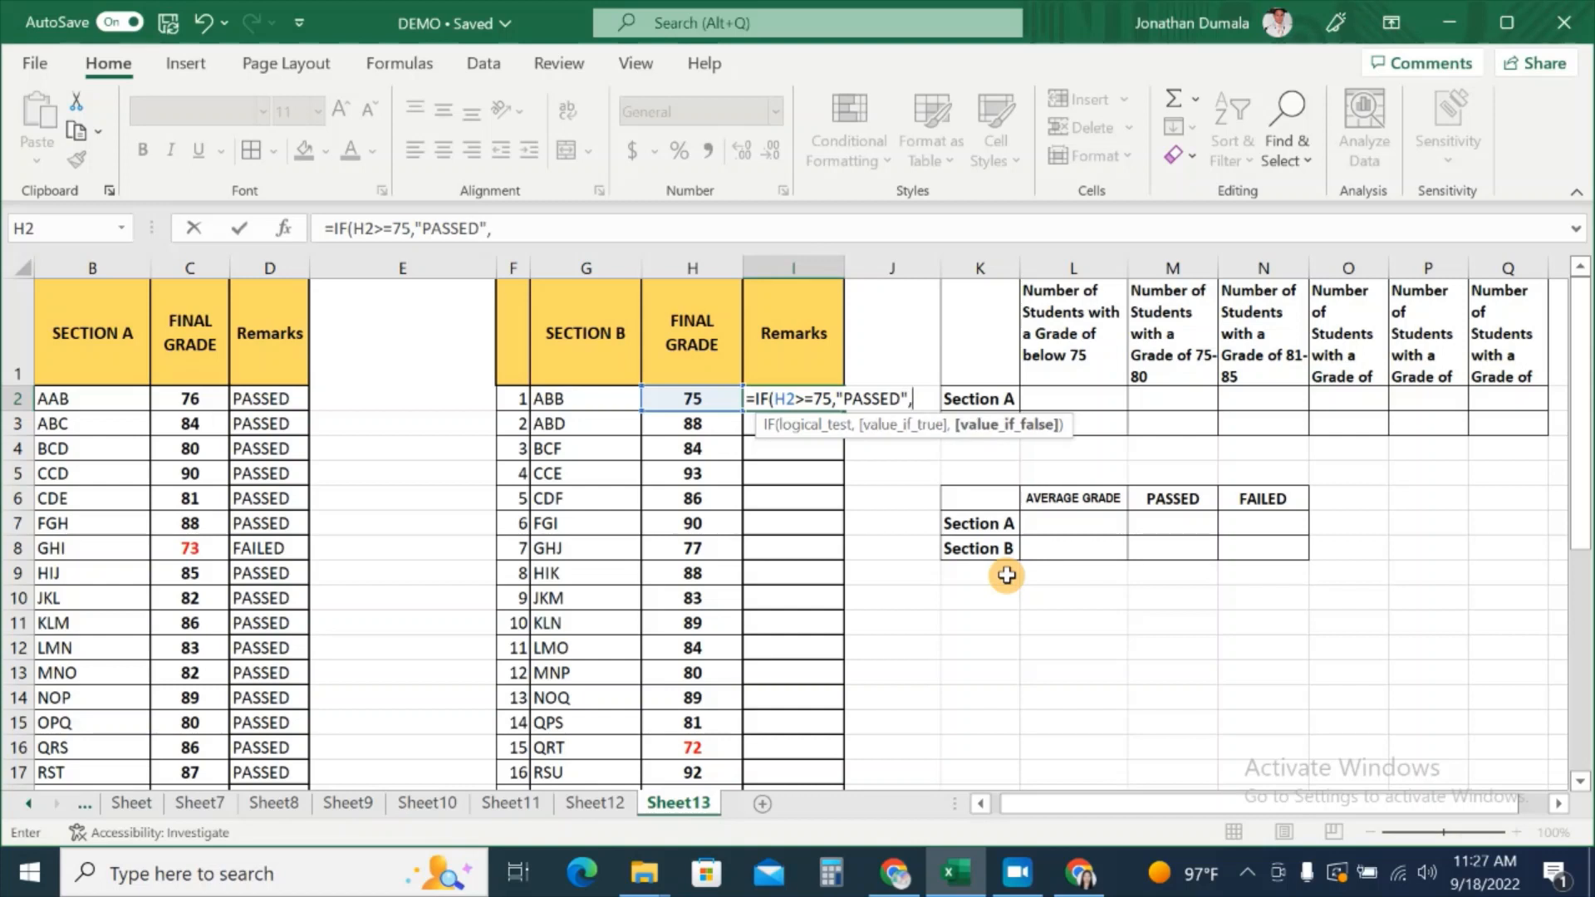
type("\"FAILED")
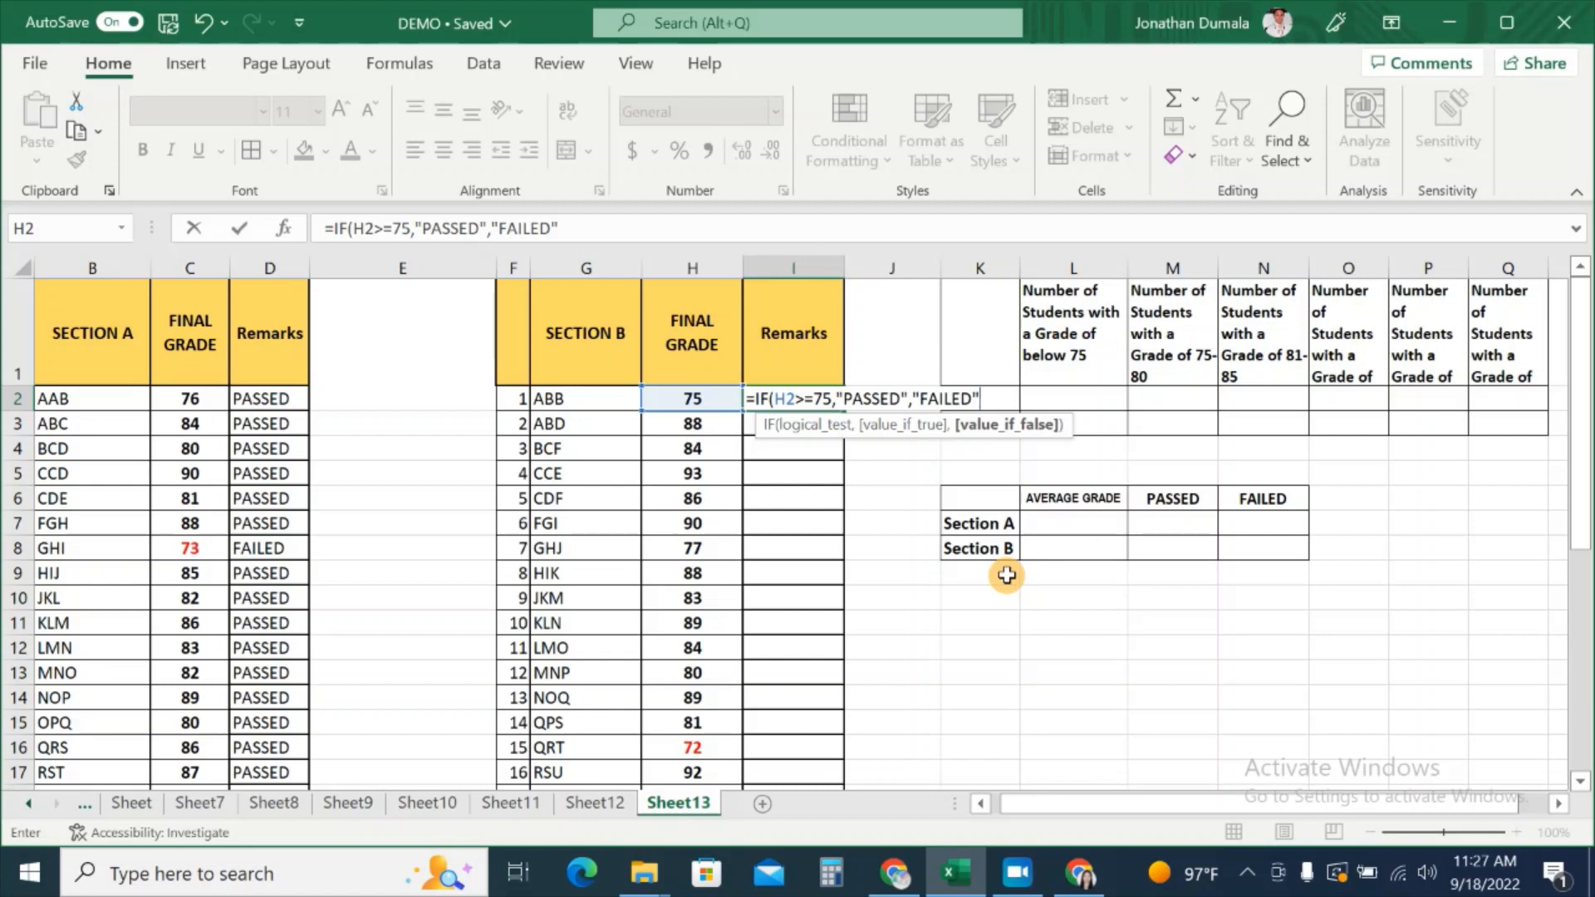
type("\")")
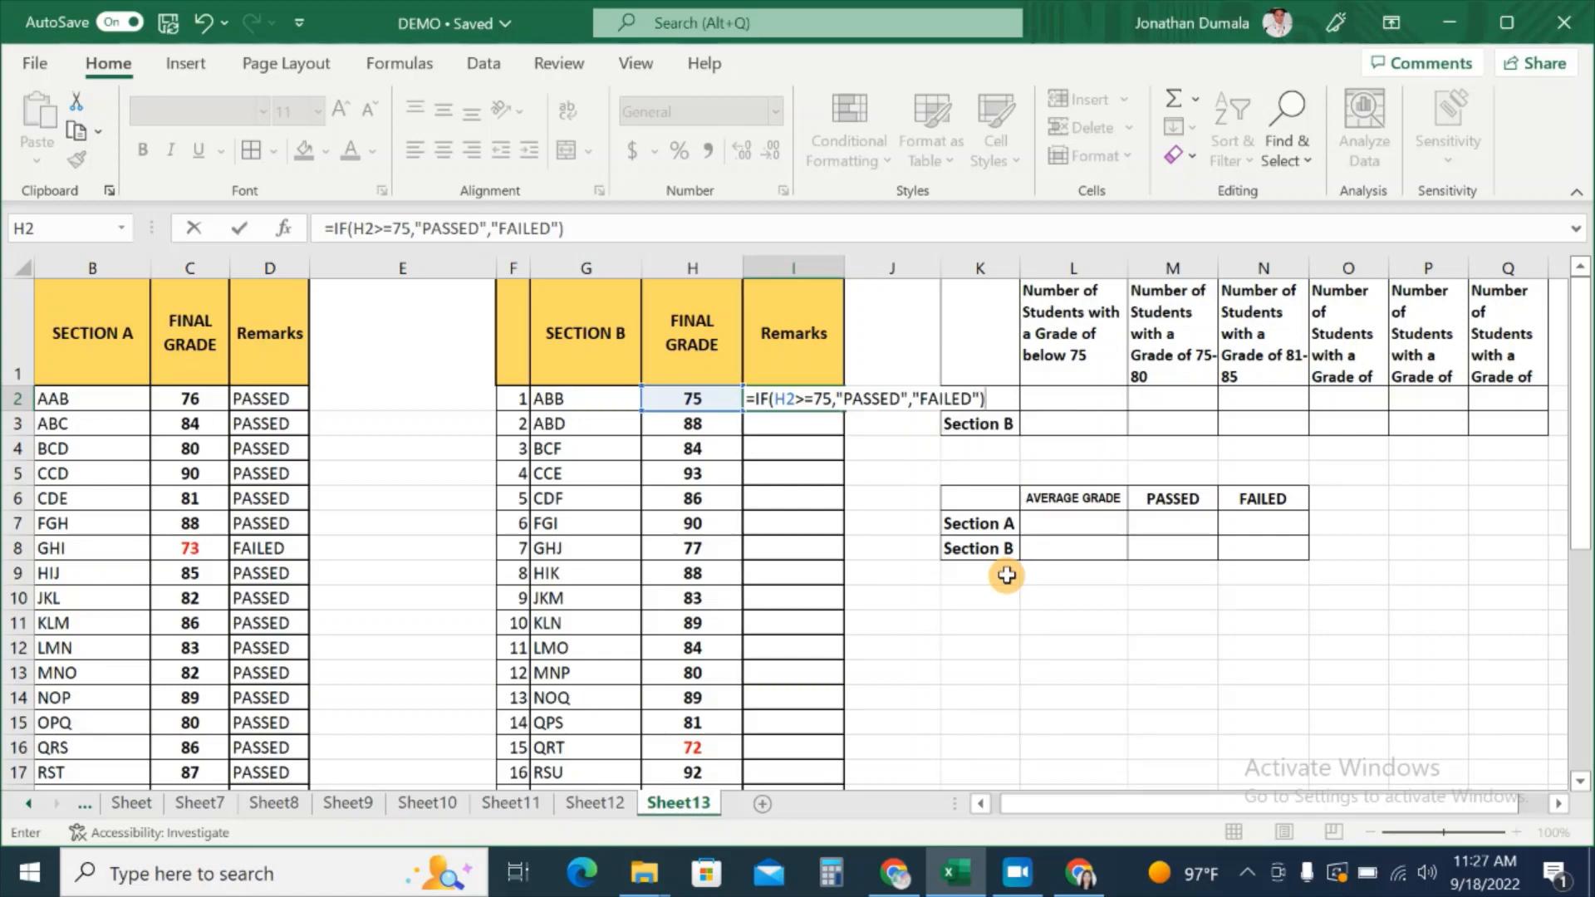
key("Return")
Step: Fill I2's remark formula down column I and check the FAILED remark in I25
left_click(834, 403)
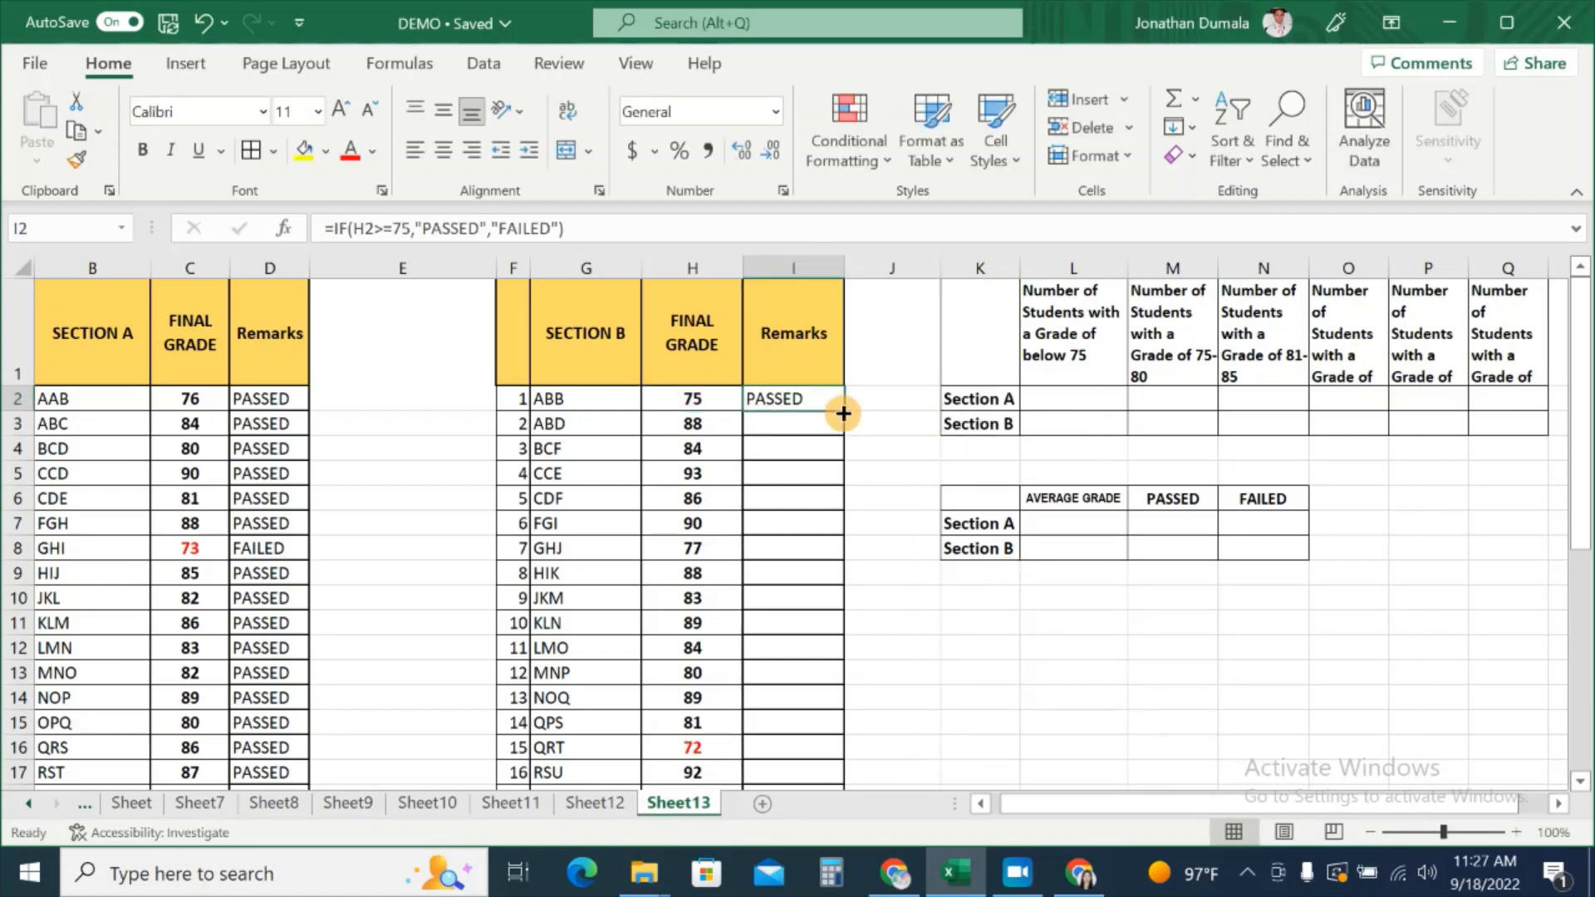
double_click(843, 413)
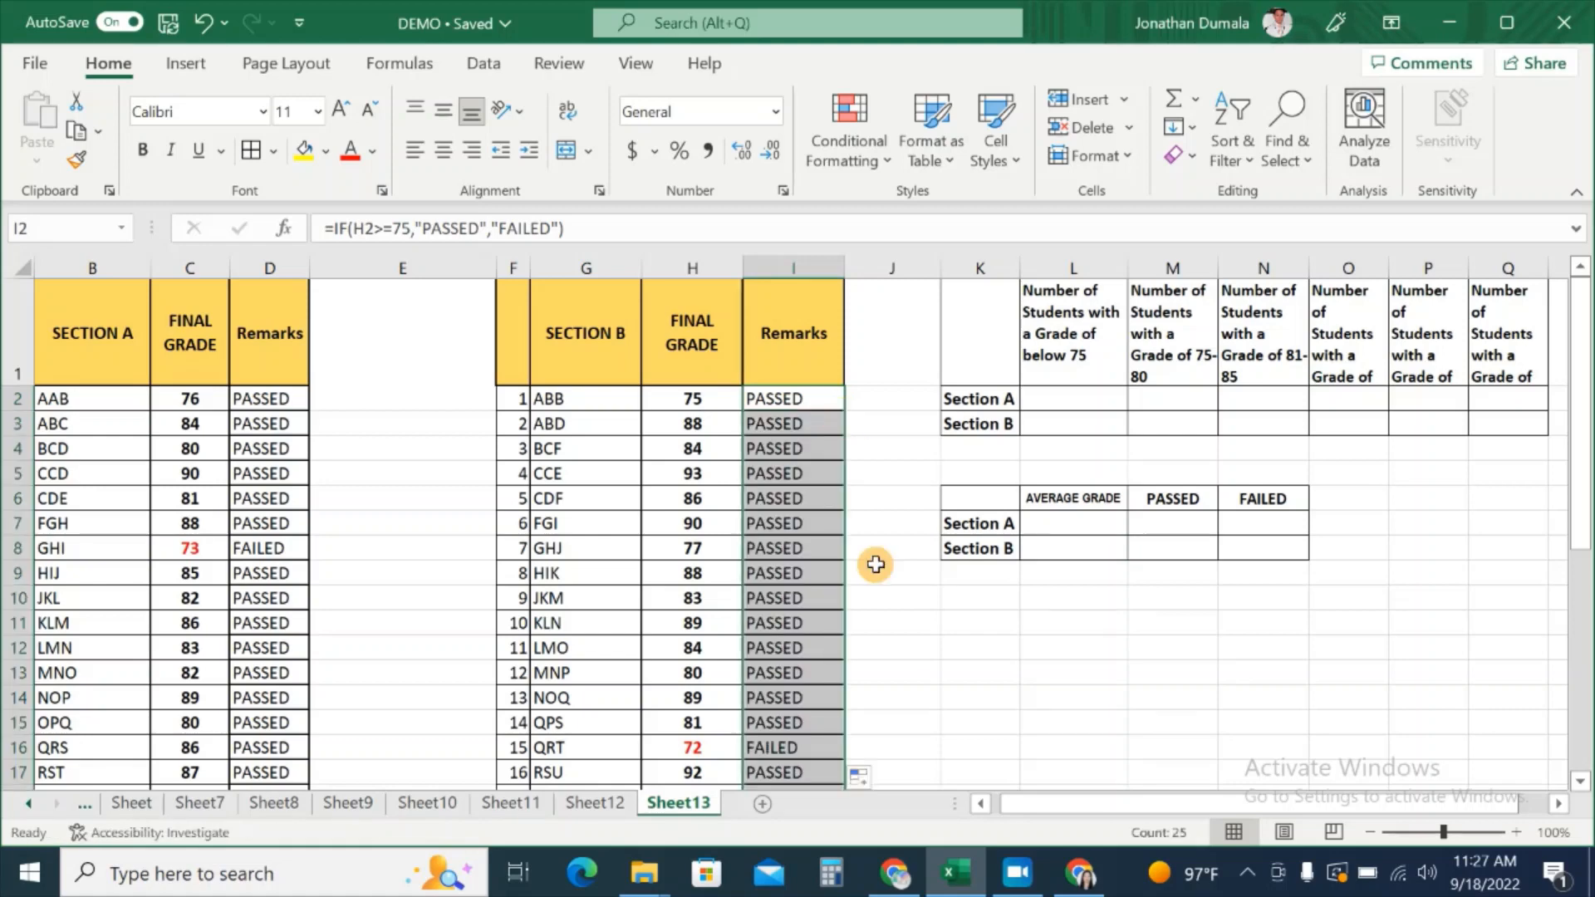
left_click(899, 719)
scroll(895, 708, "down", 1)
scroll(895, 708, "down", 2)
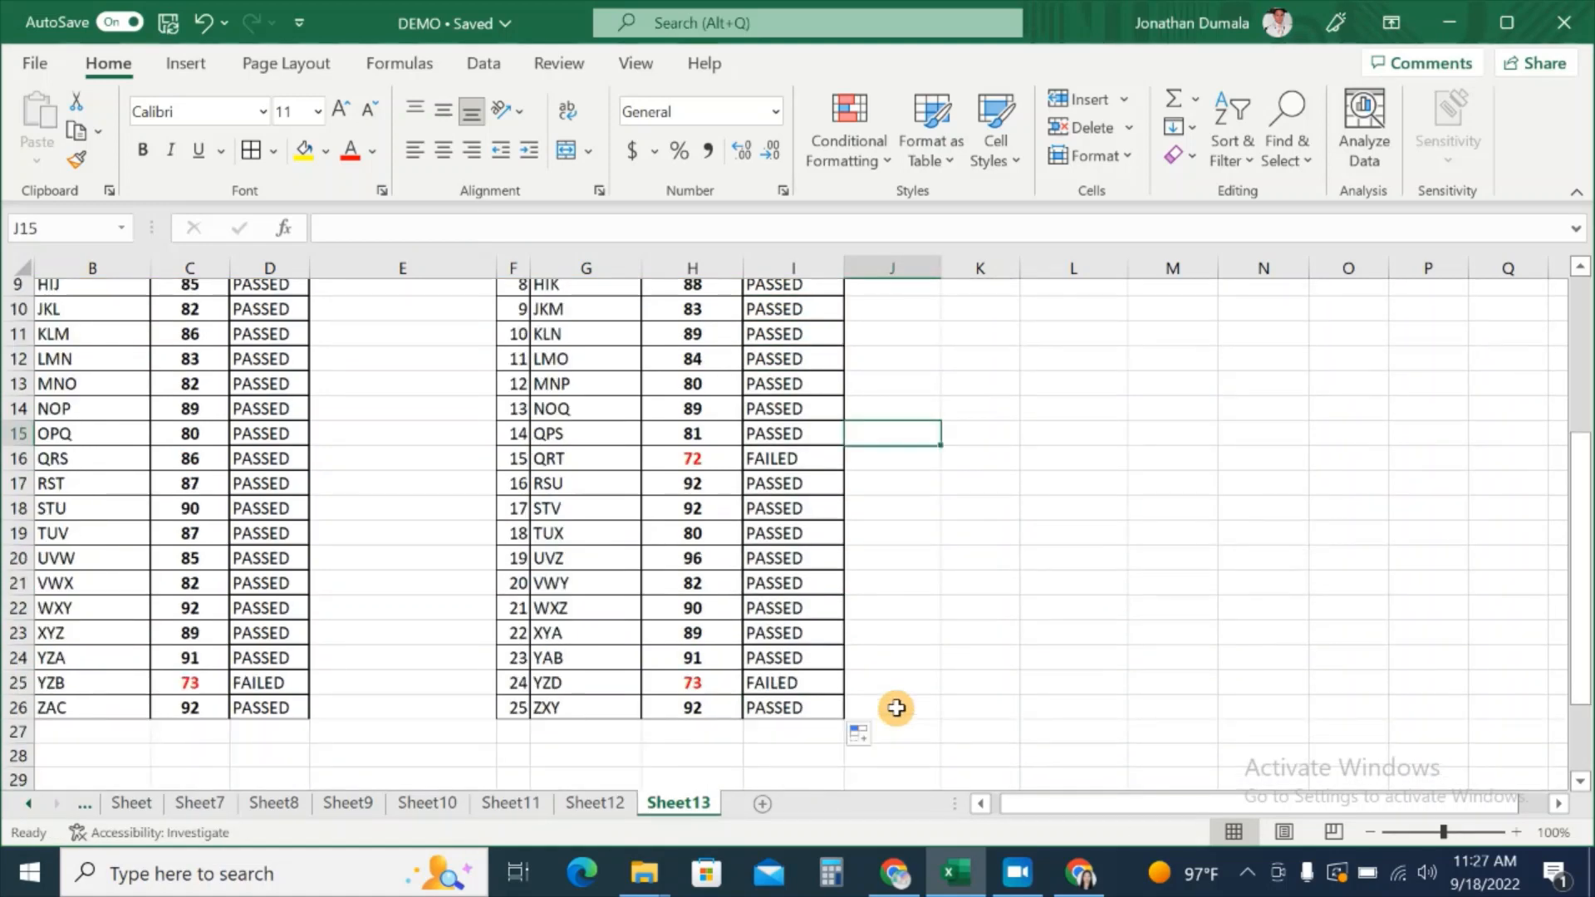
left_click(837, 681)
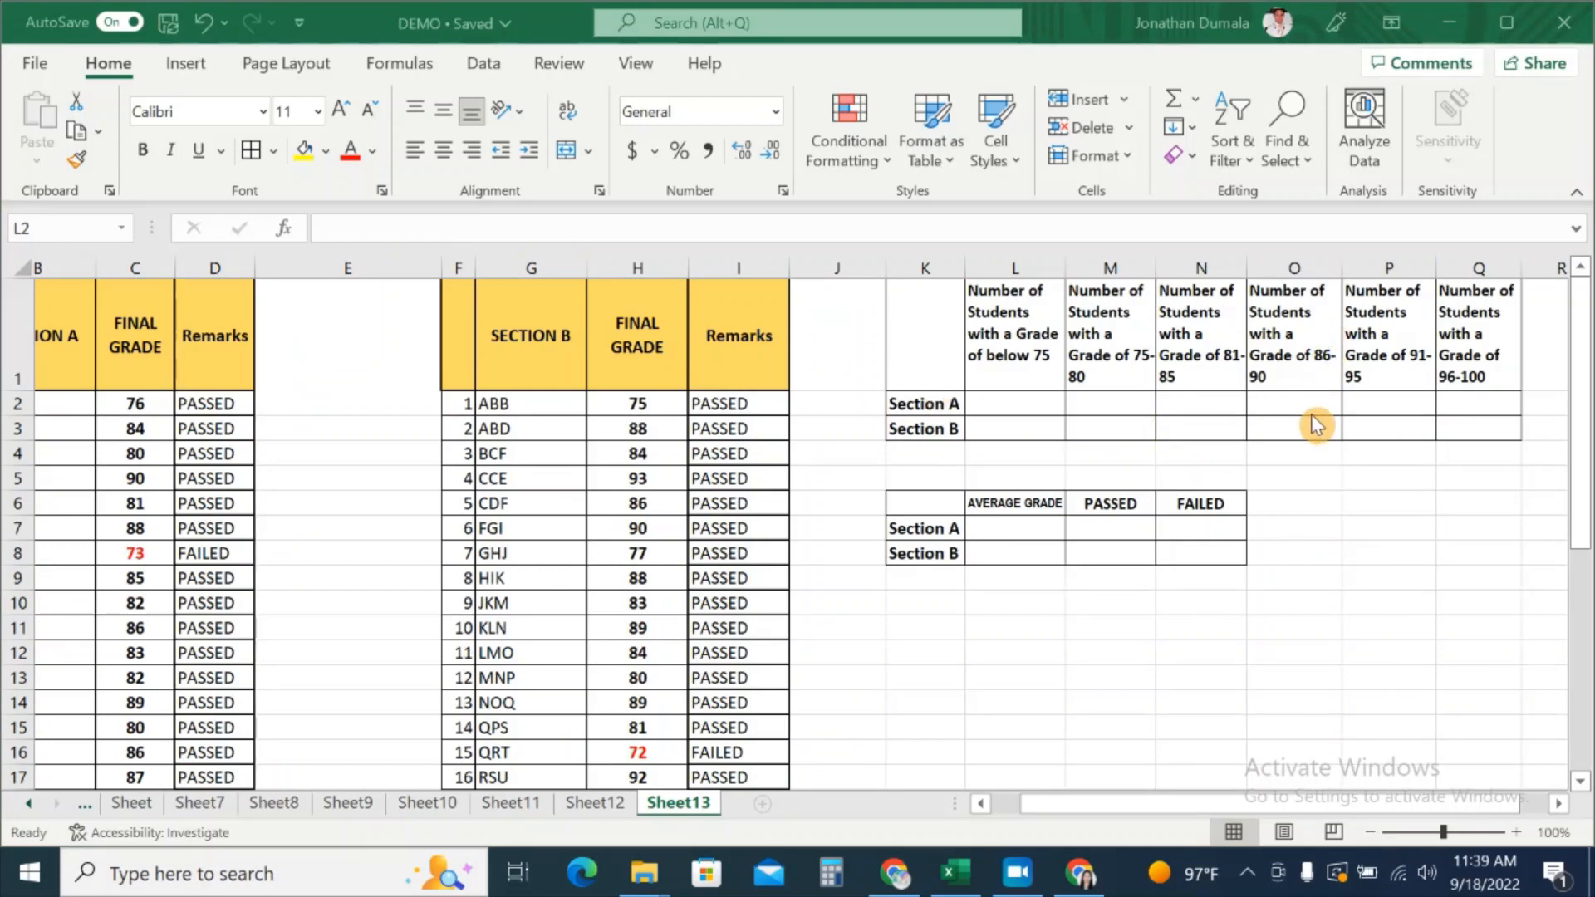
left_click(1015, 349)
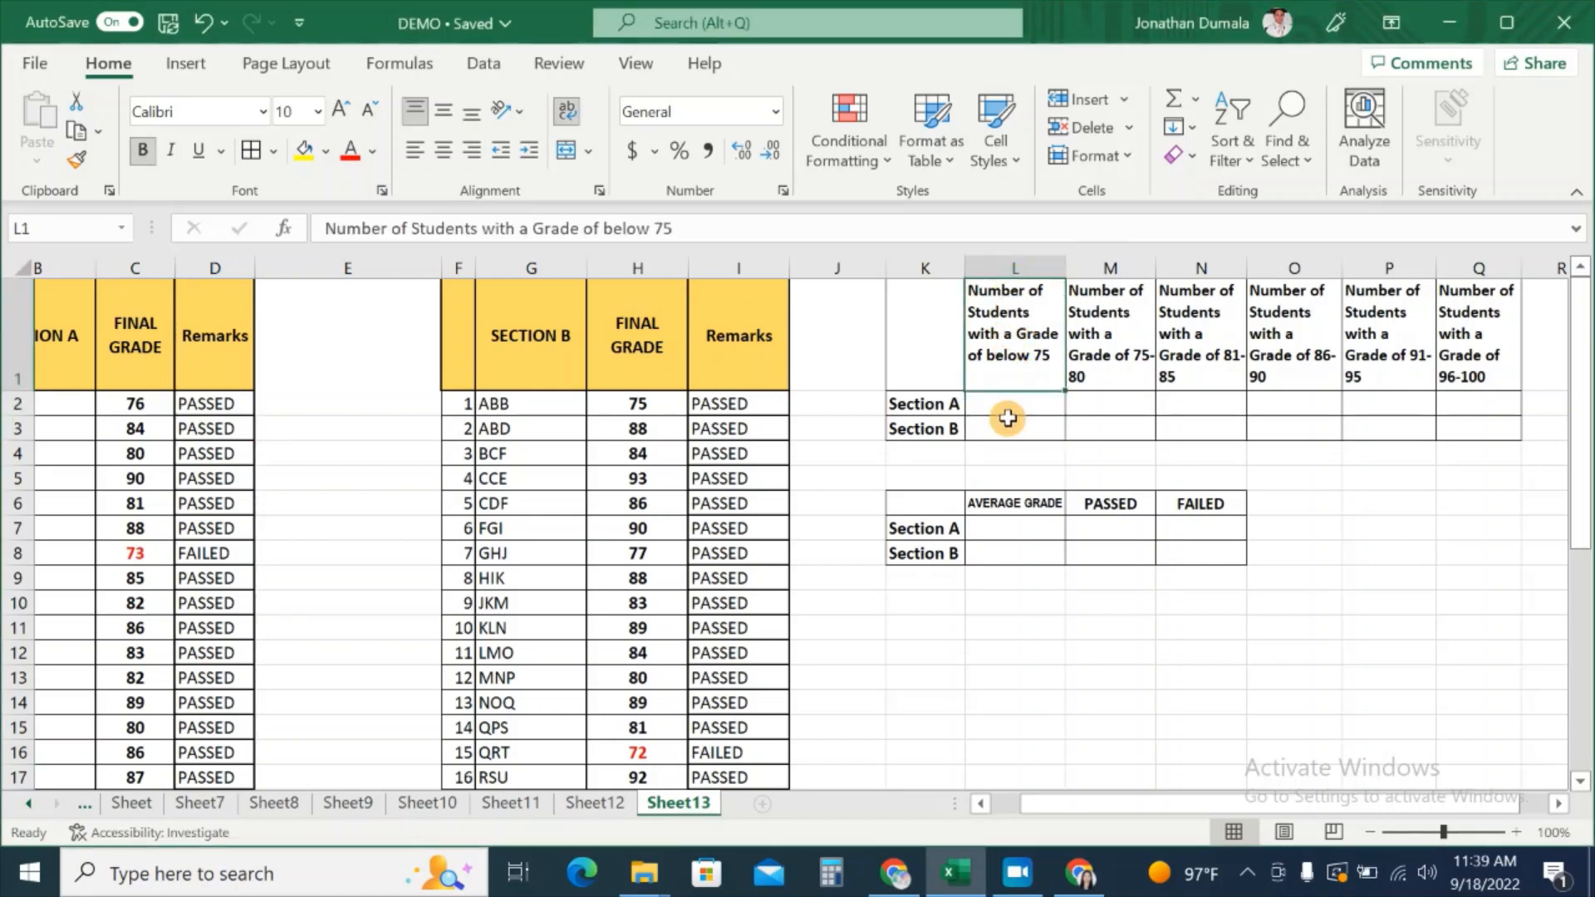
left_click(1140, 371)
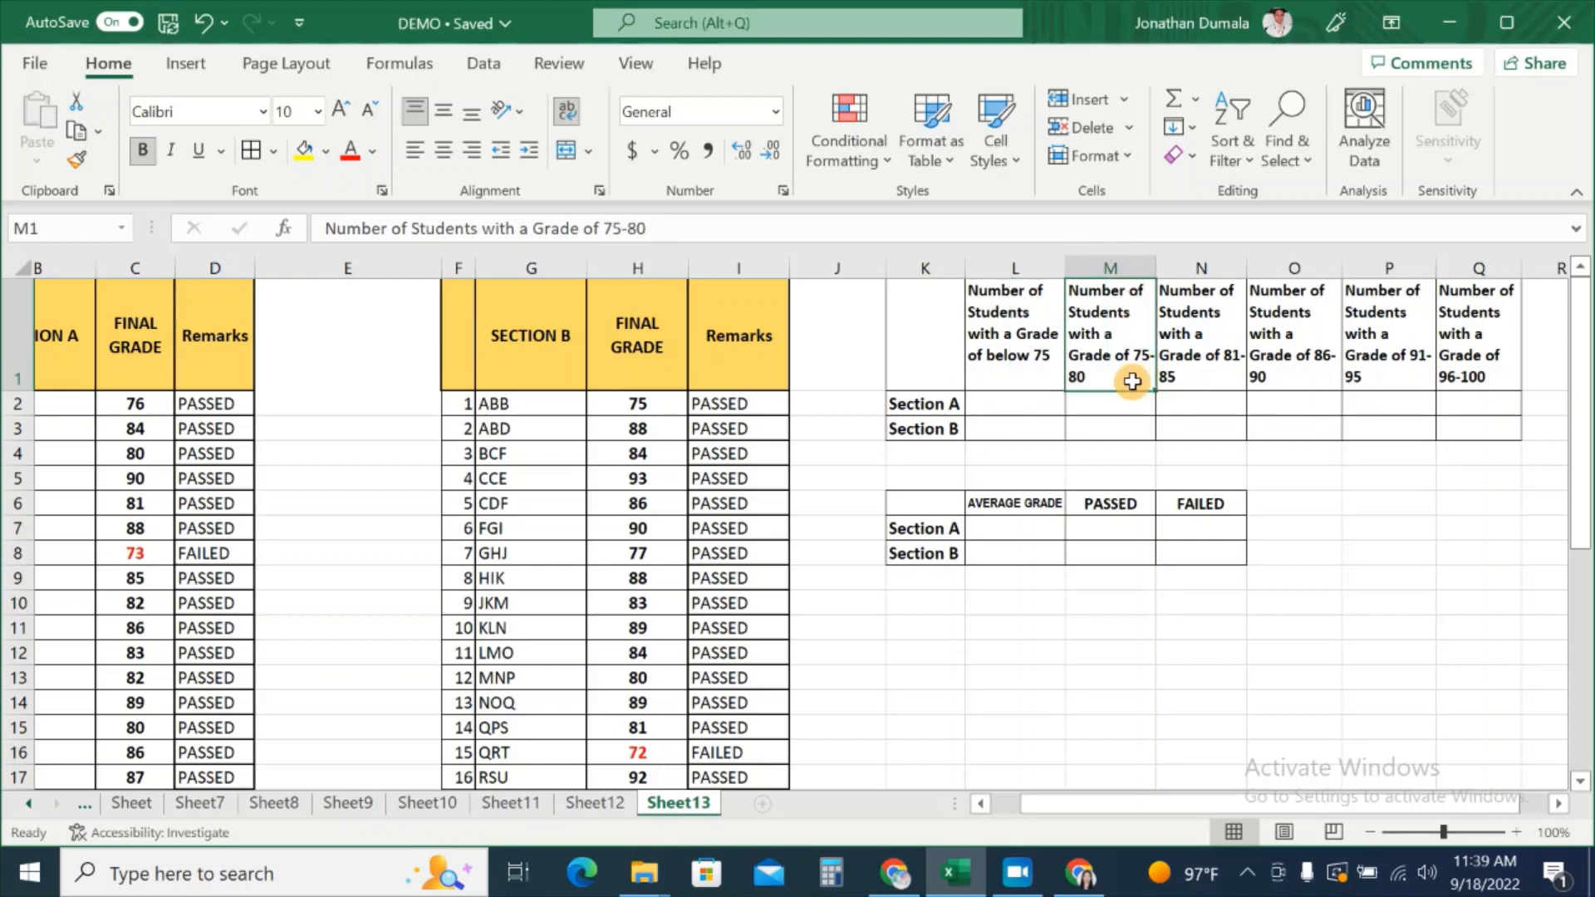
left_click(1219, 376)
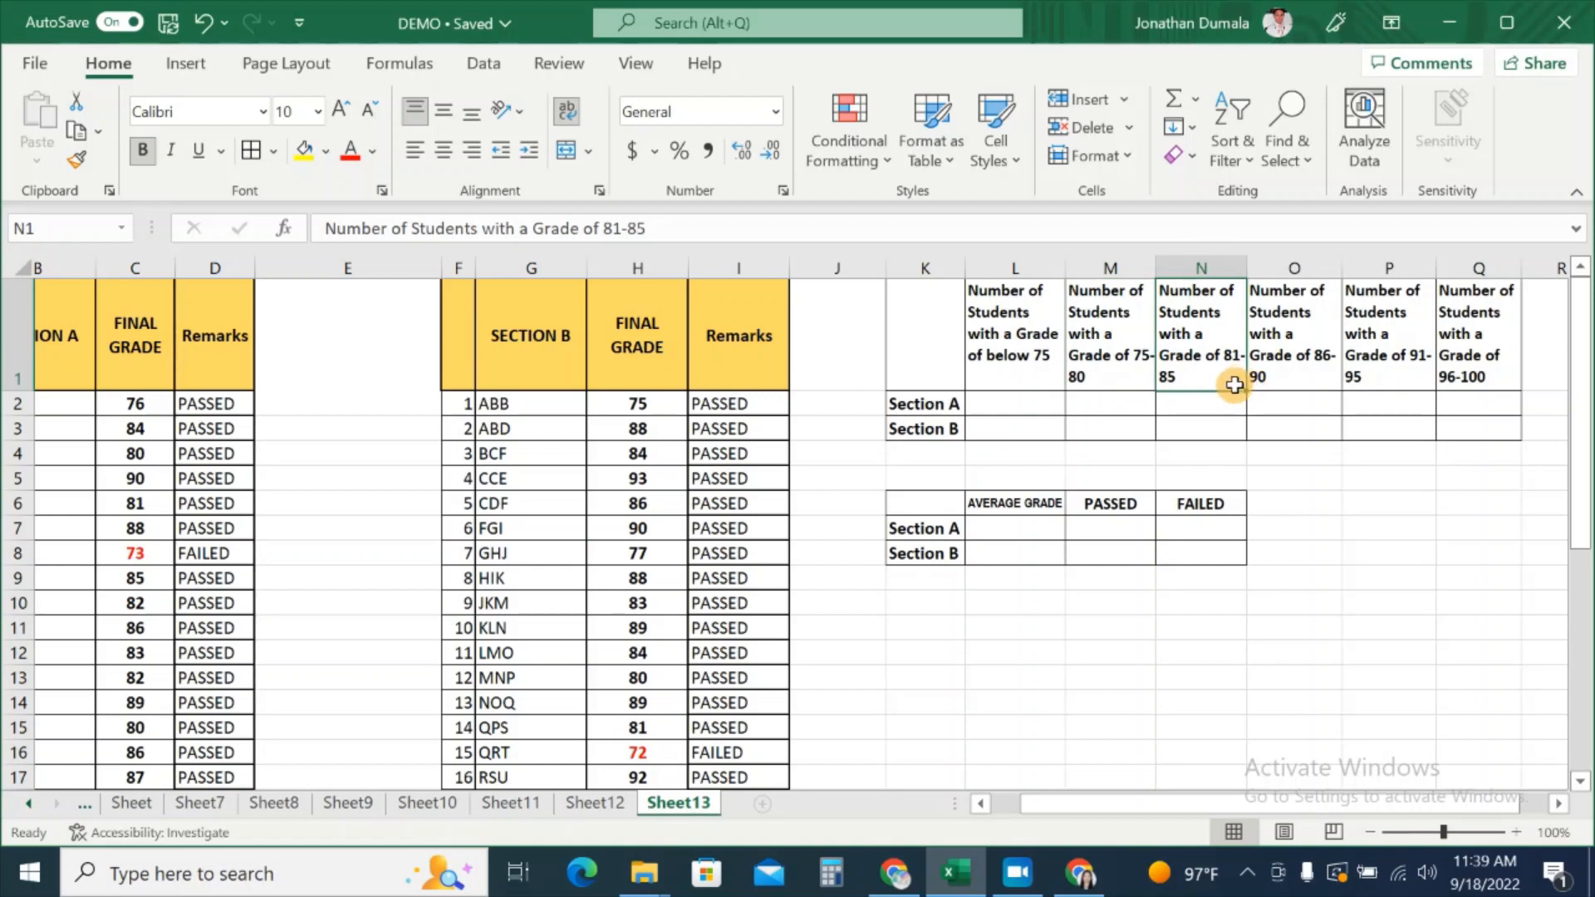
left_click(1289, 378)
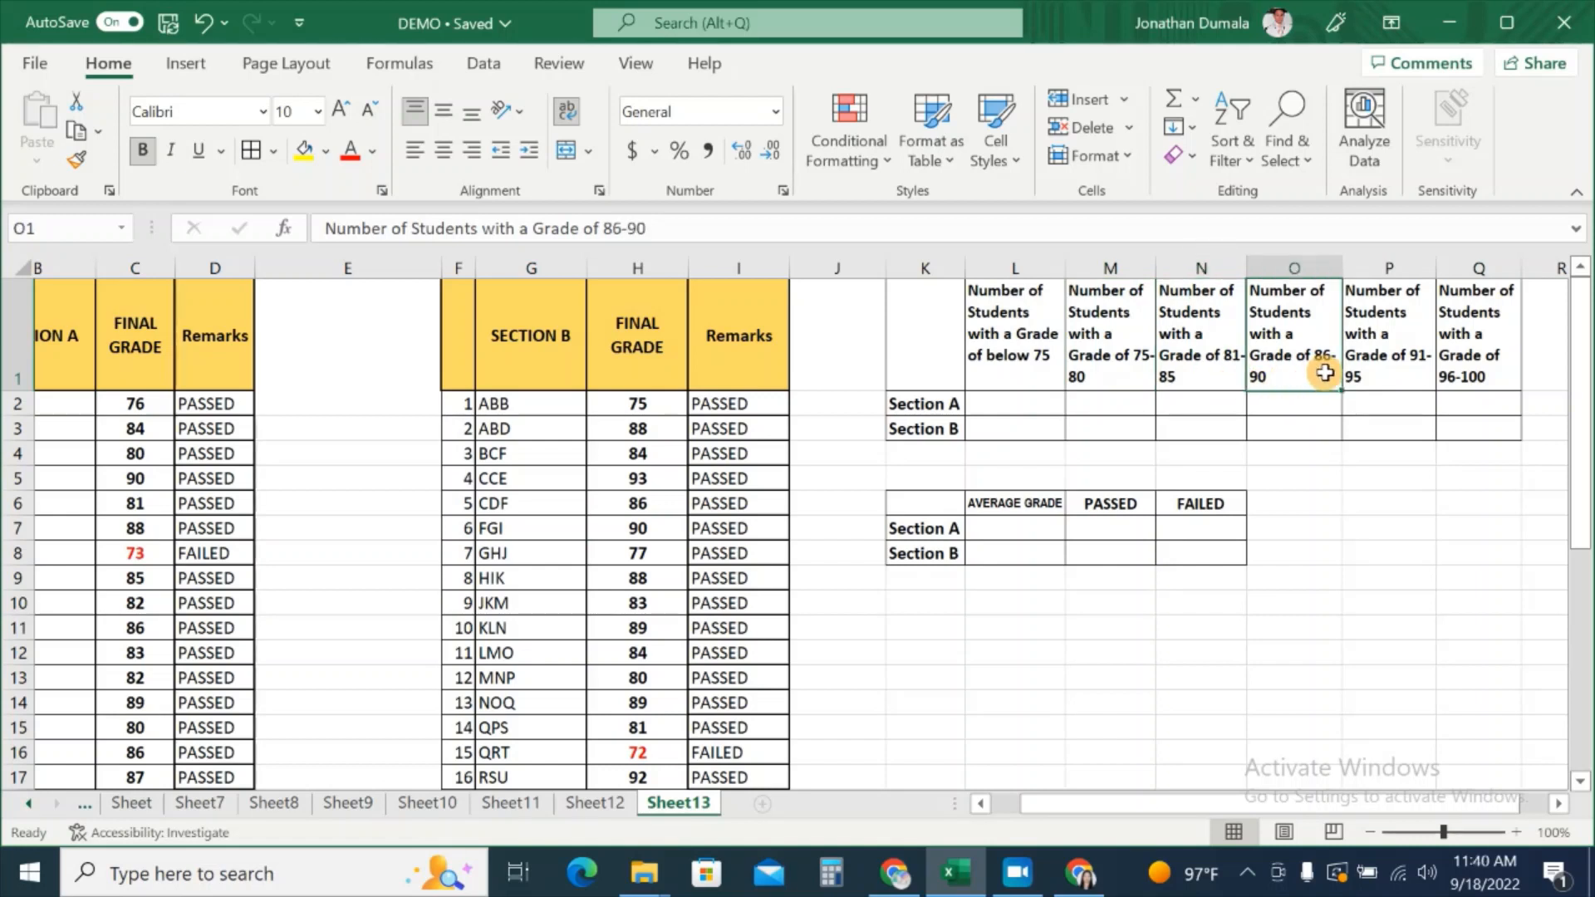
left_click(1392, 374)
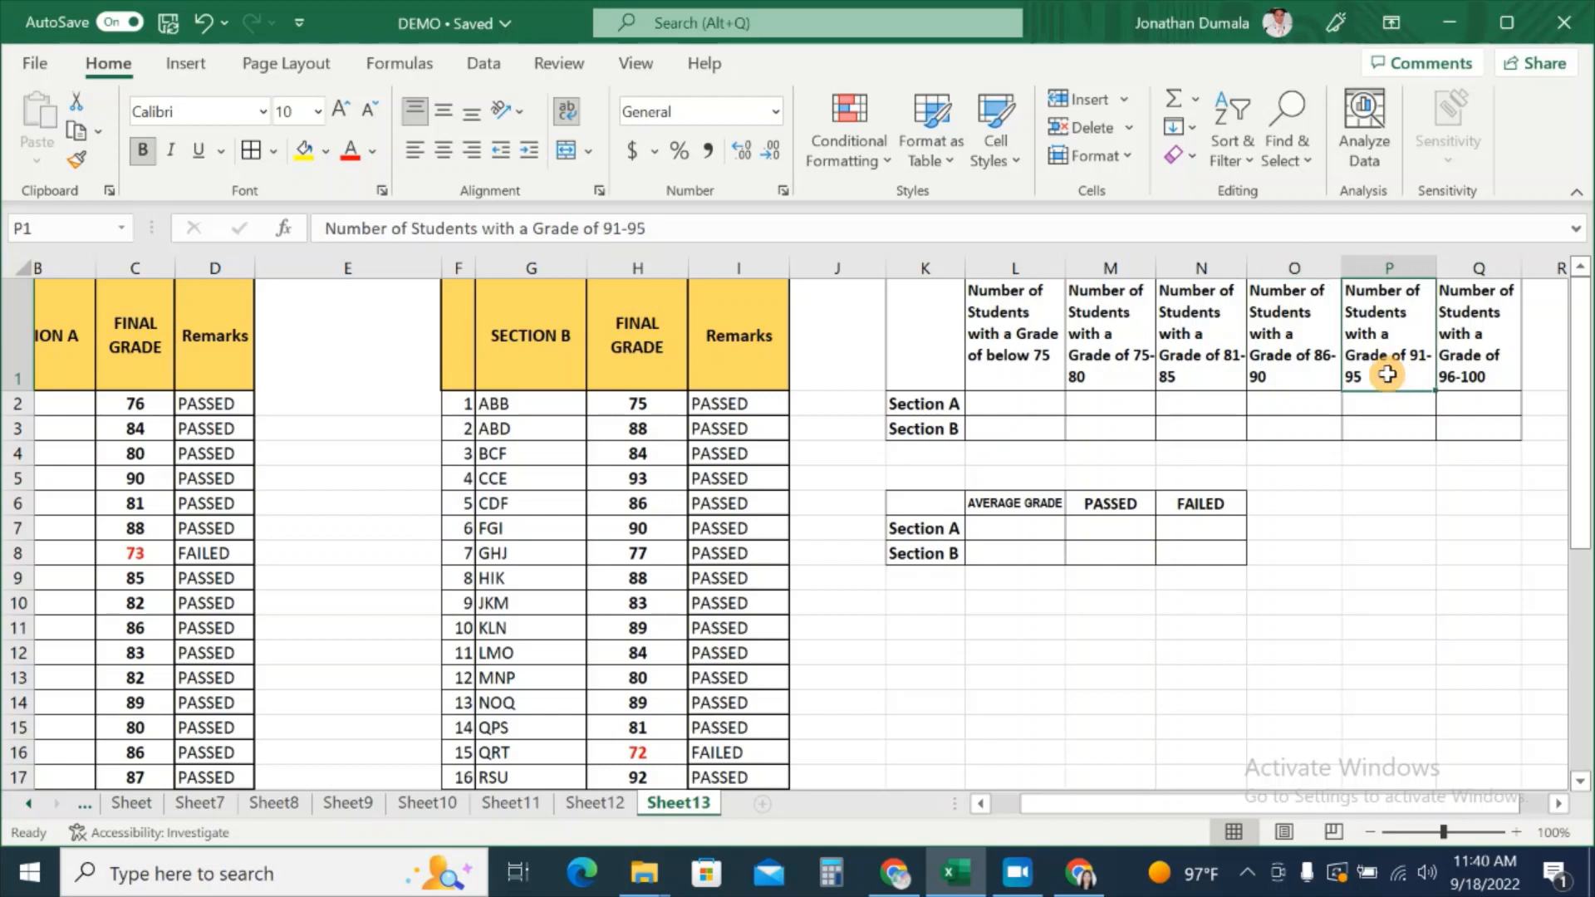
left_click(1486, 378)
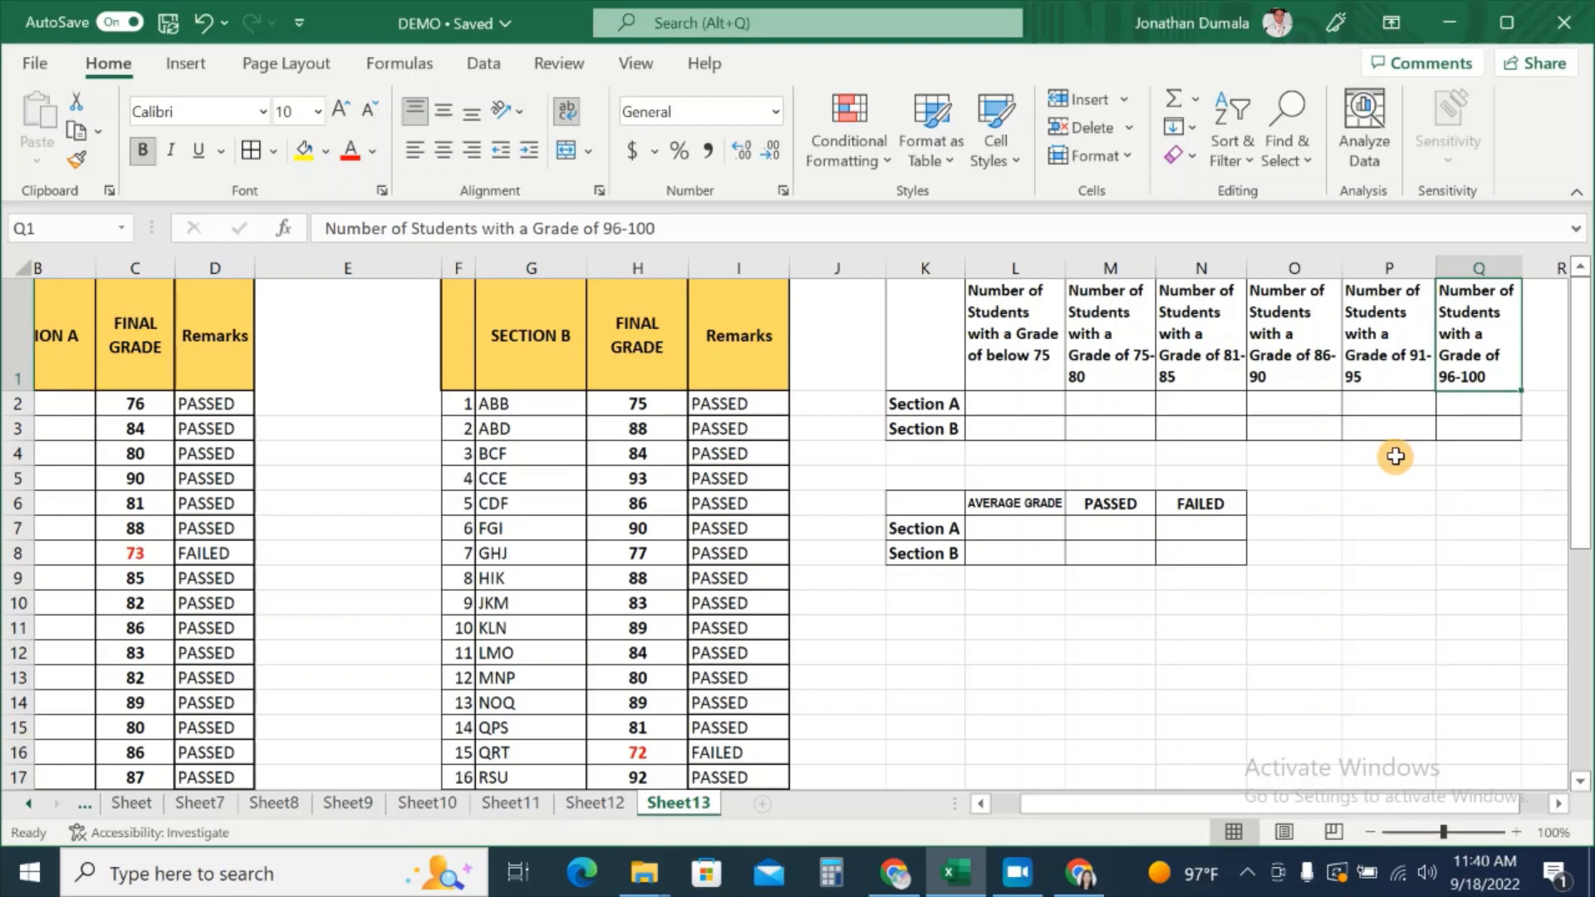
left_click(935, 406)
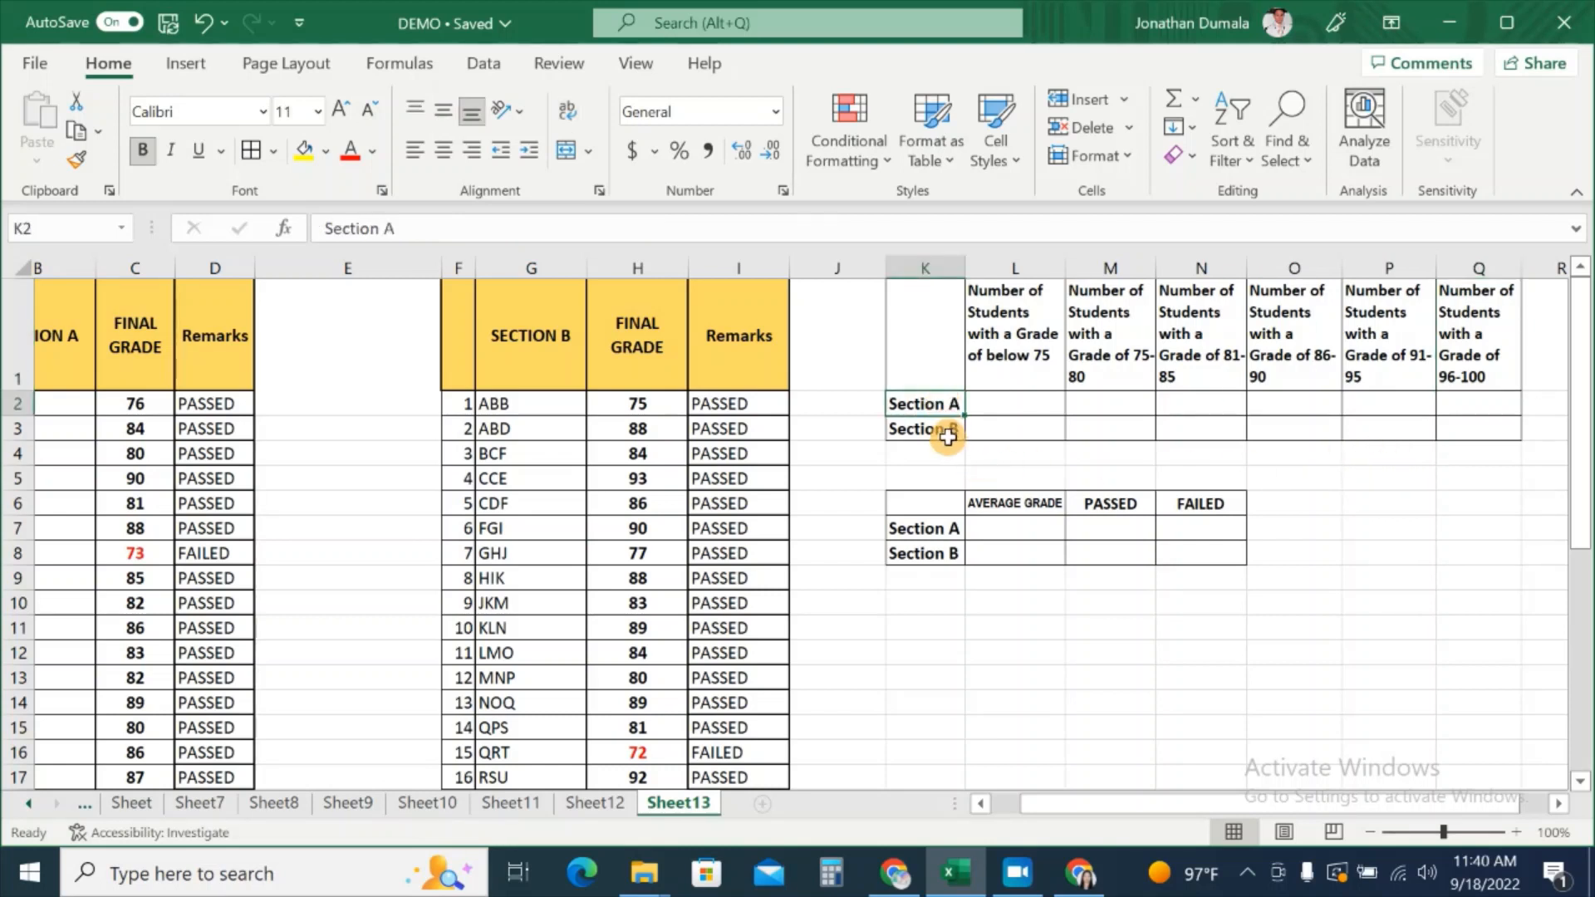
left_click(946, 433)
left_click(987, 403)
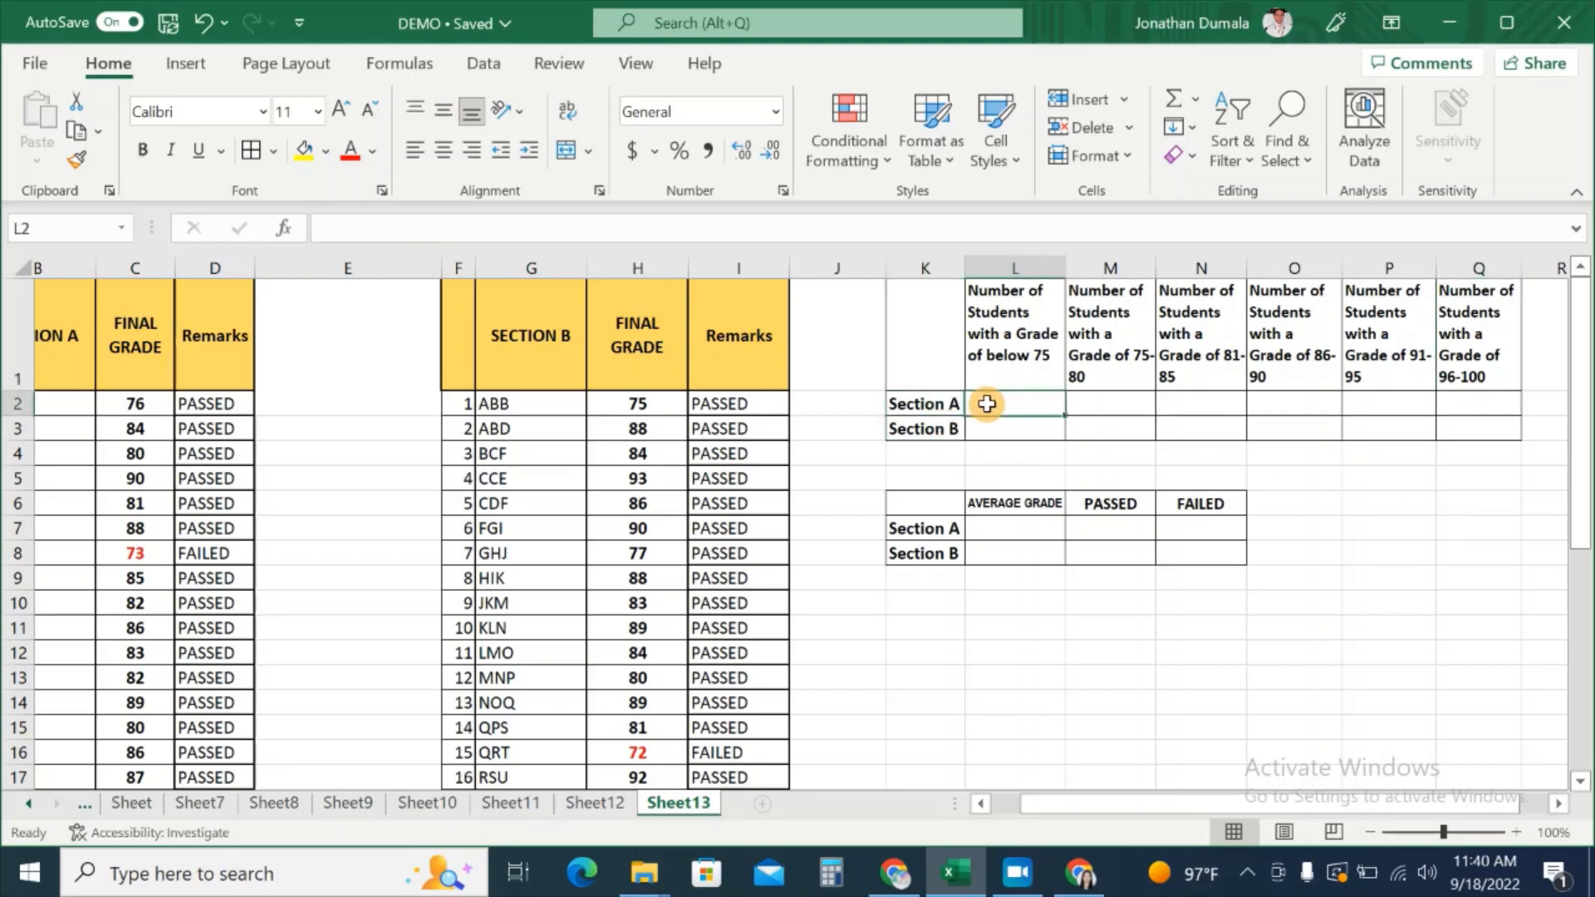
Step: Enter =COUNTIF(C2:C26,"<75") in L2 to count Section A's grades below 75
left_click_drag(1155, 818, 1127, 818)
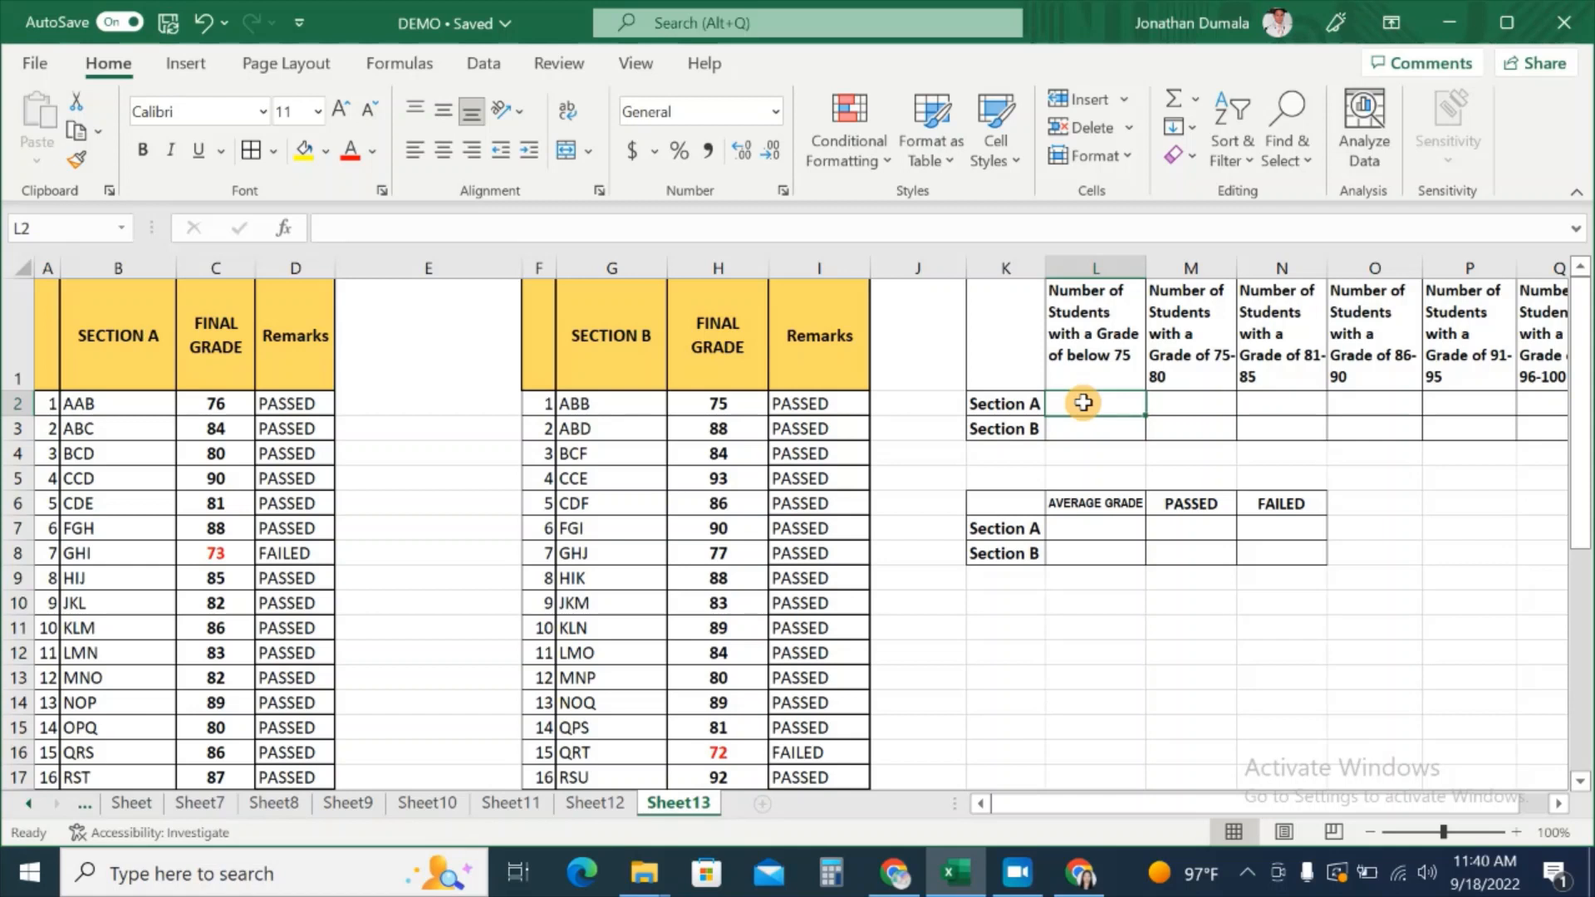
type("=")
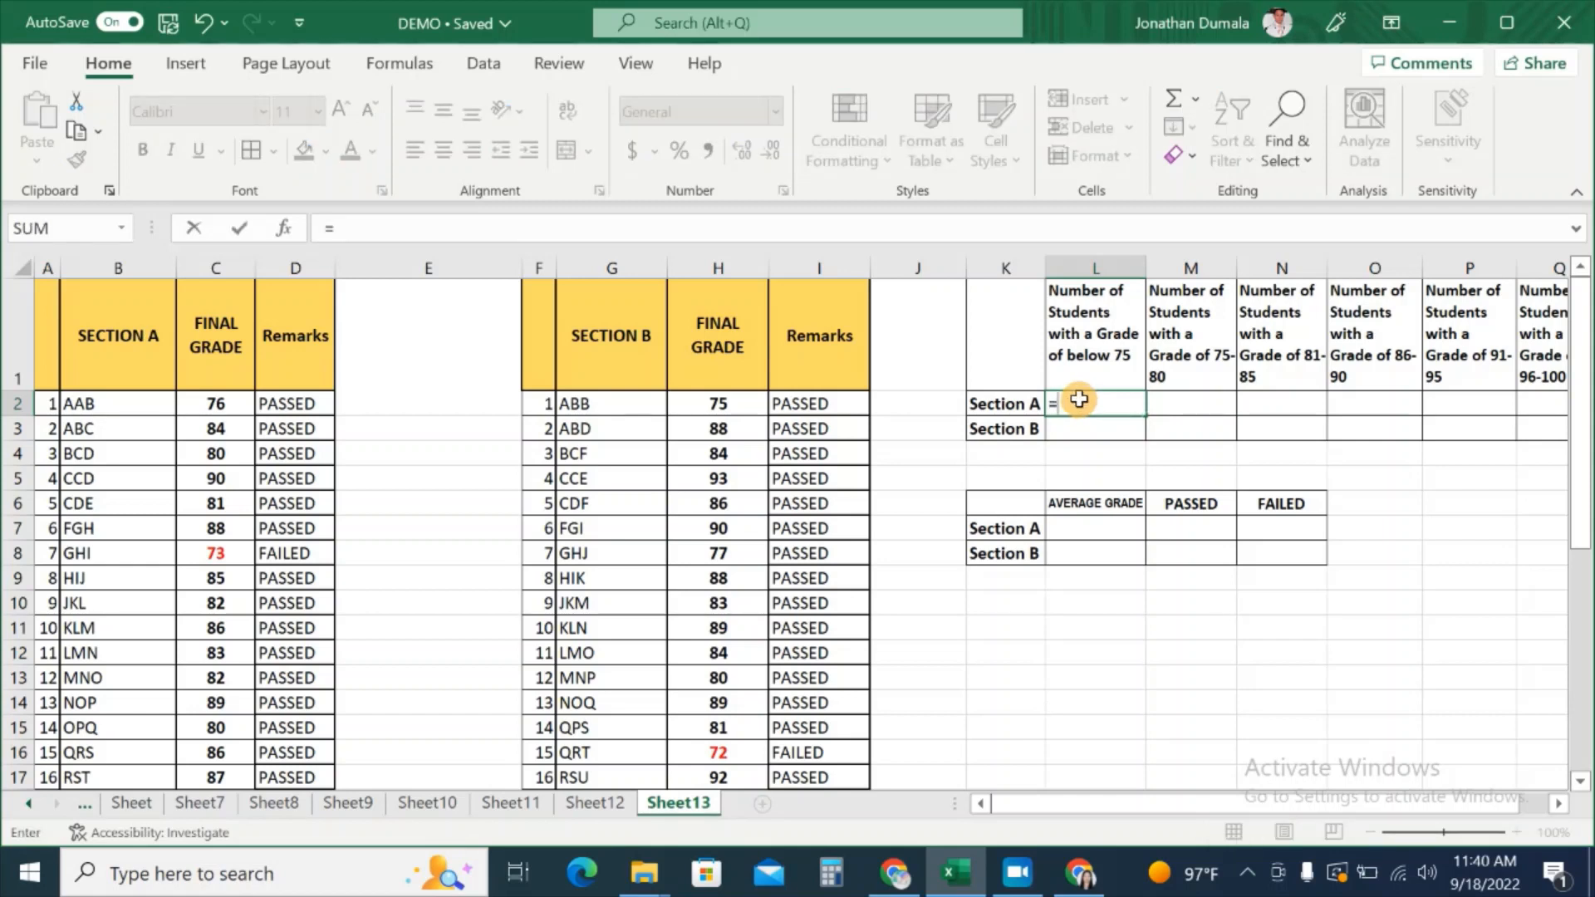
type("COUNTIF")
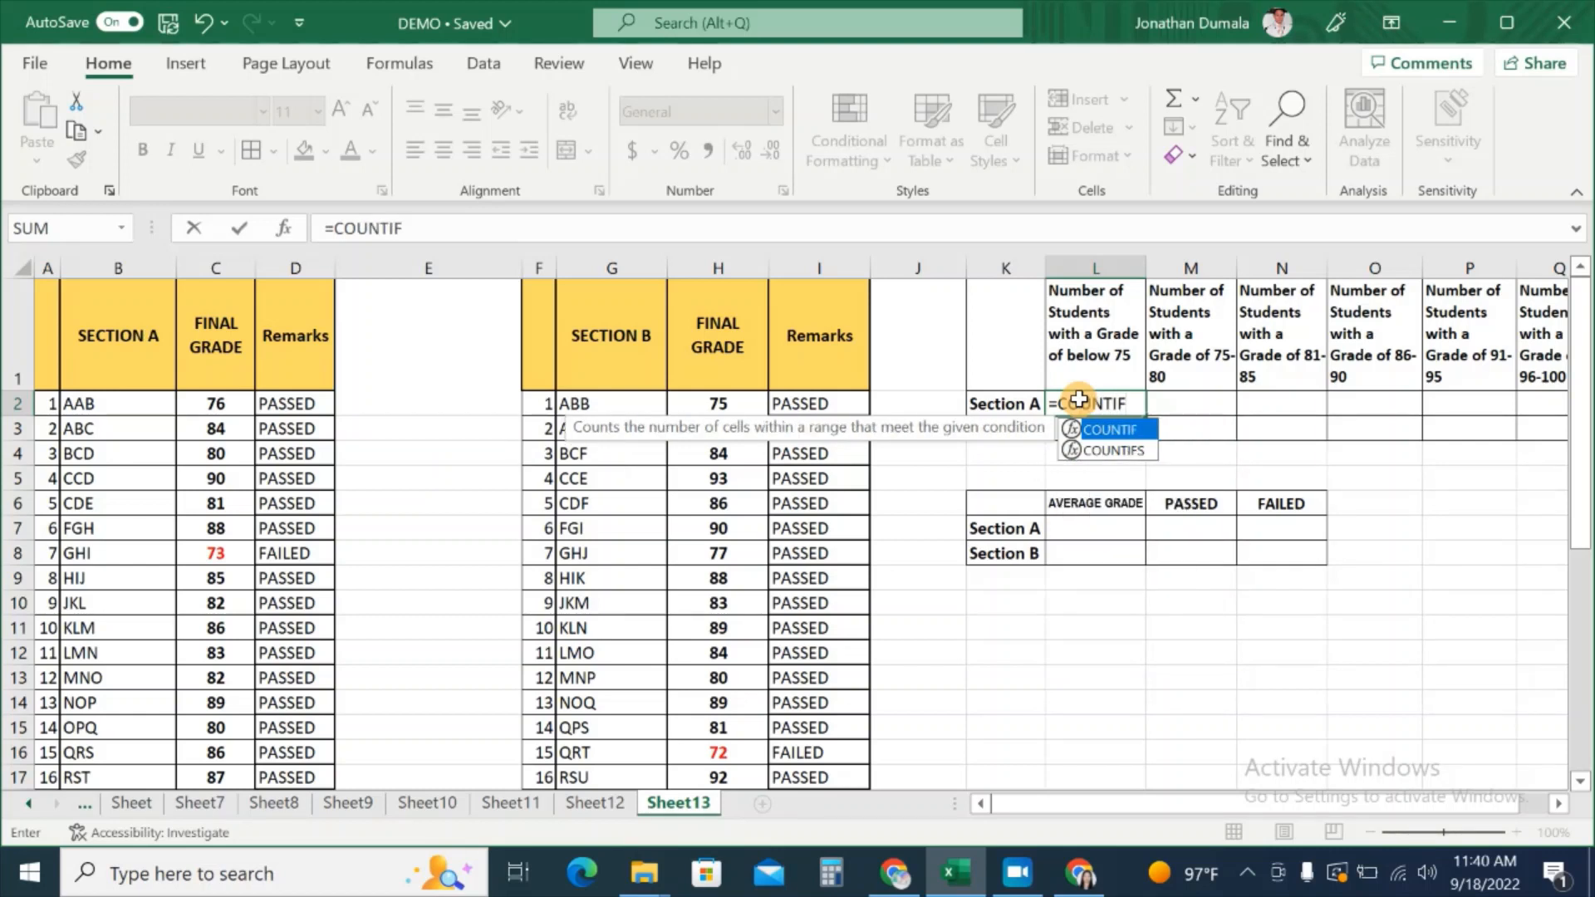
type("(")
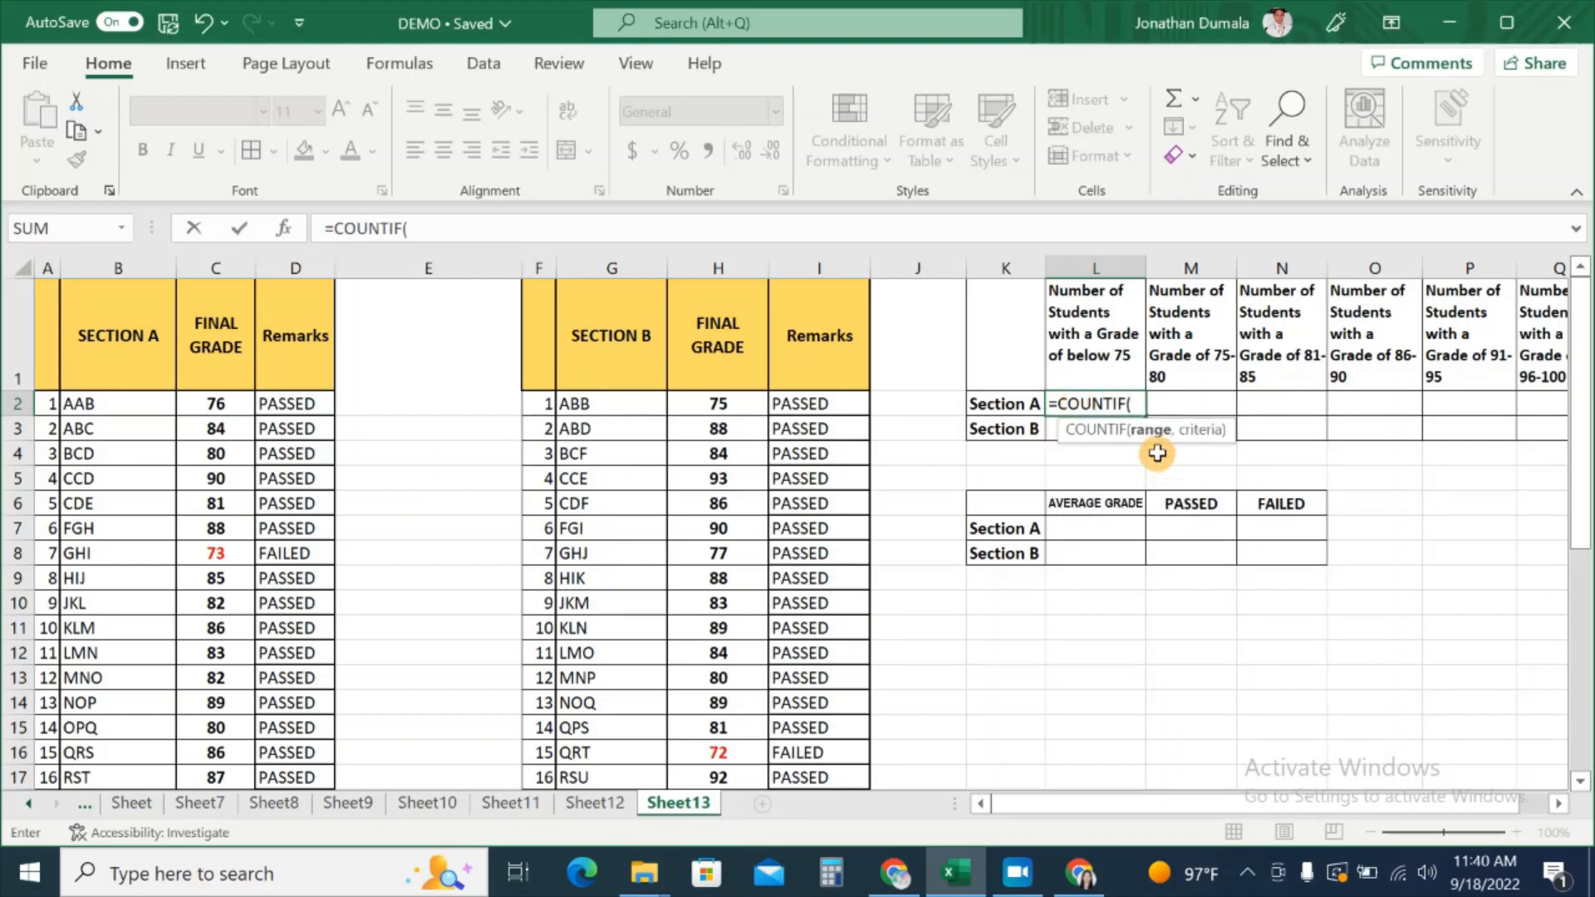
left_click_drag(237, 403, 207, 752)
scroll(1078, 507, "up", 1)
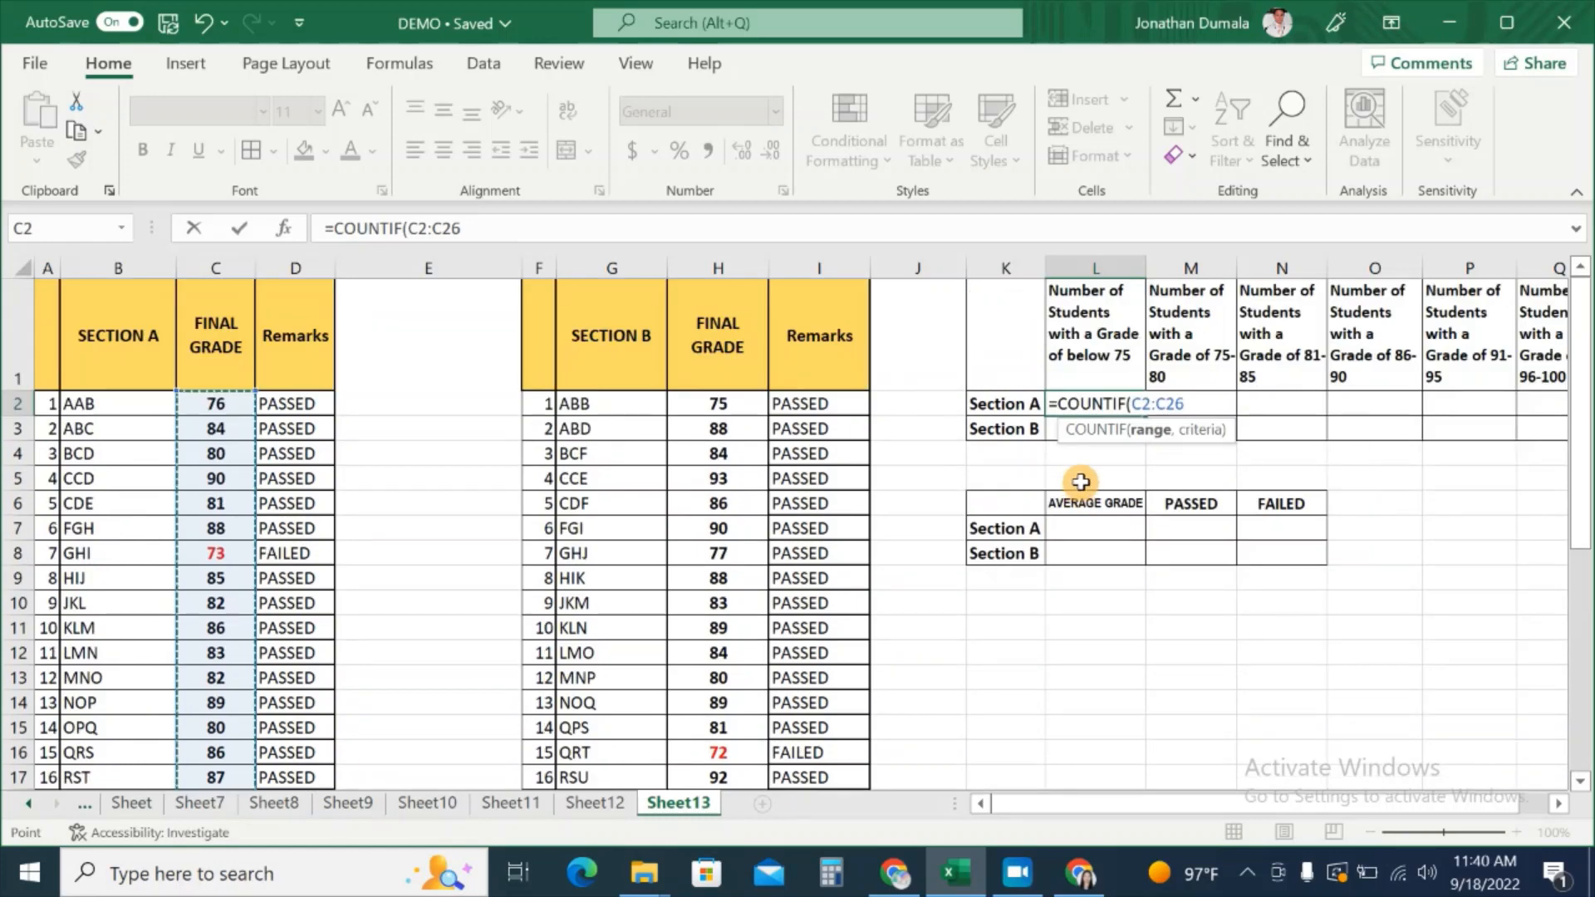
type(",\"<75")
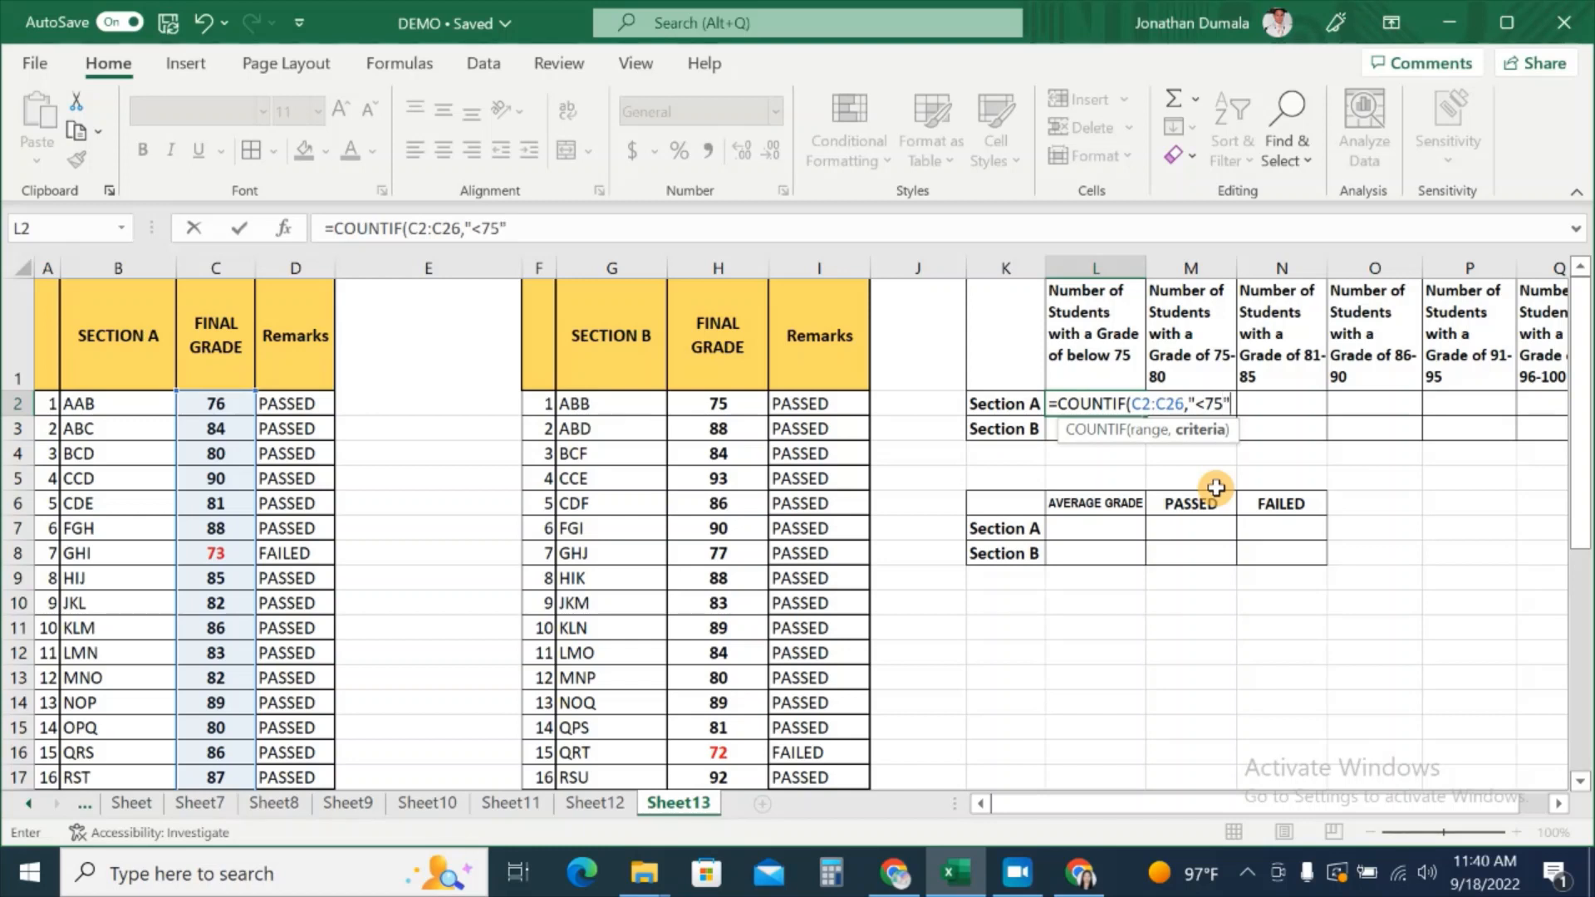
type(")")
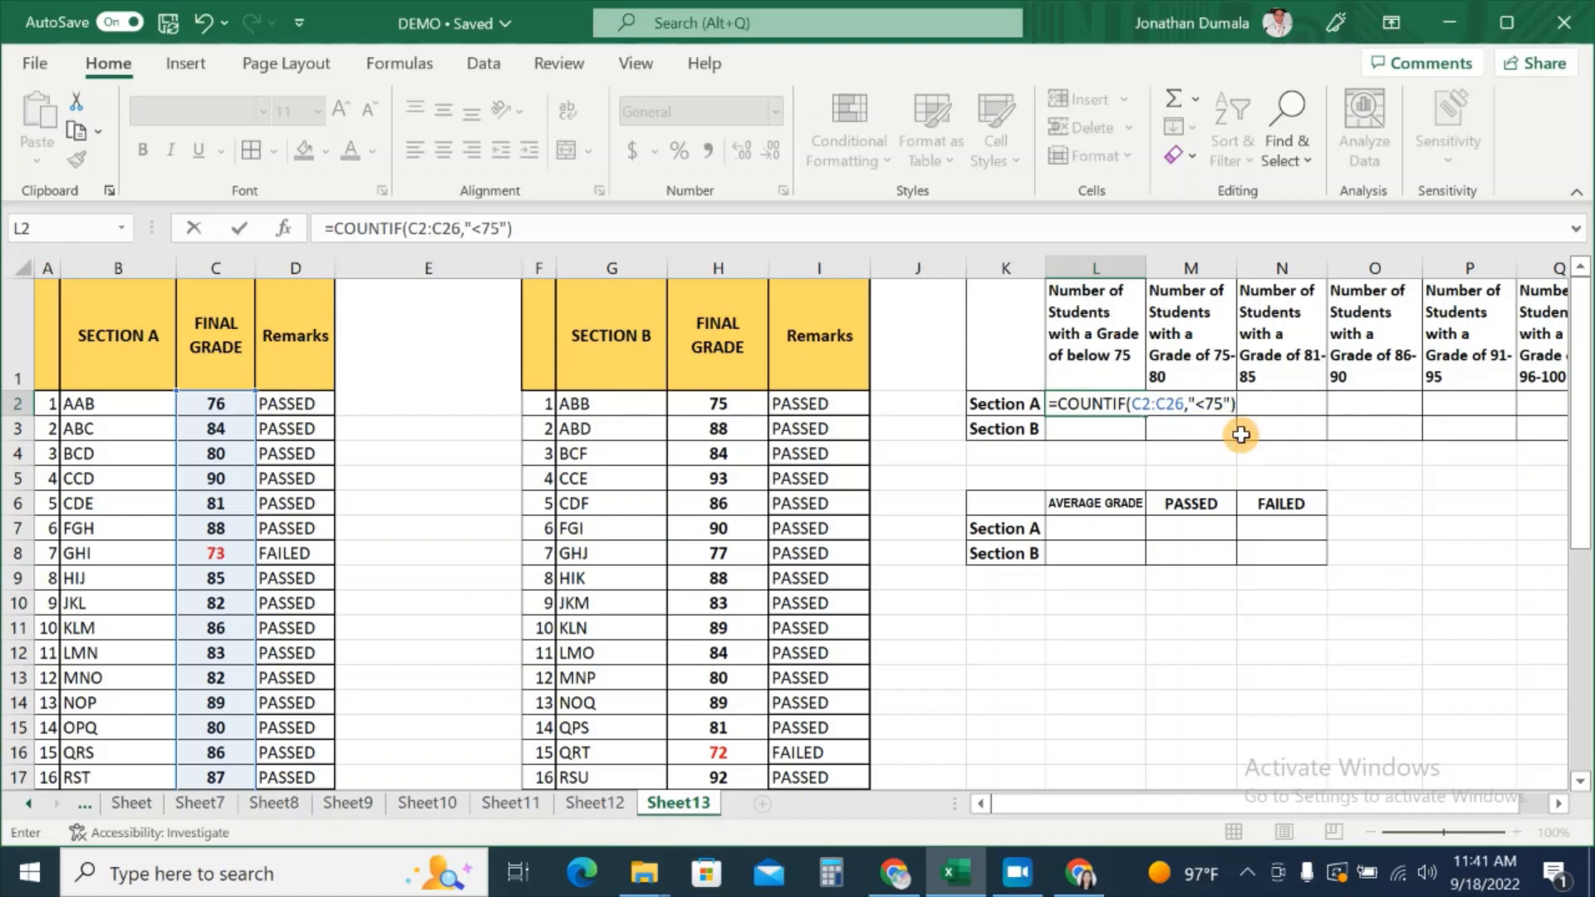
key("Return")
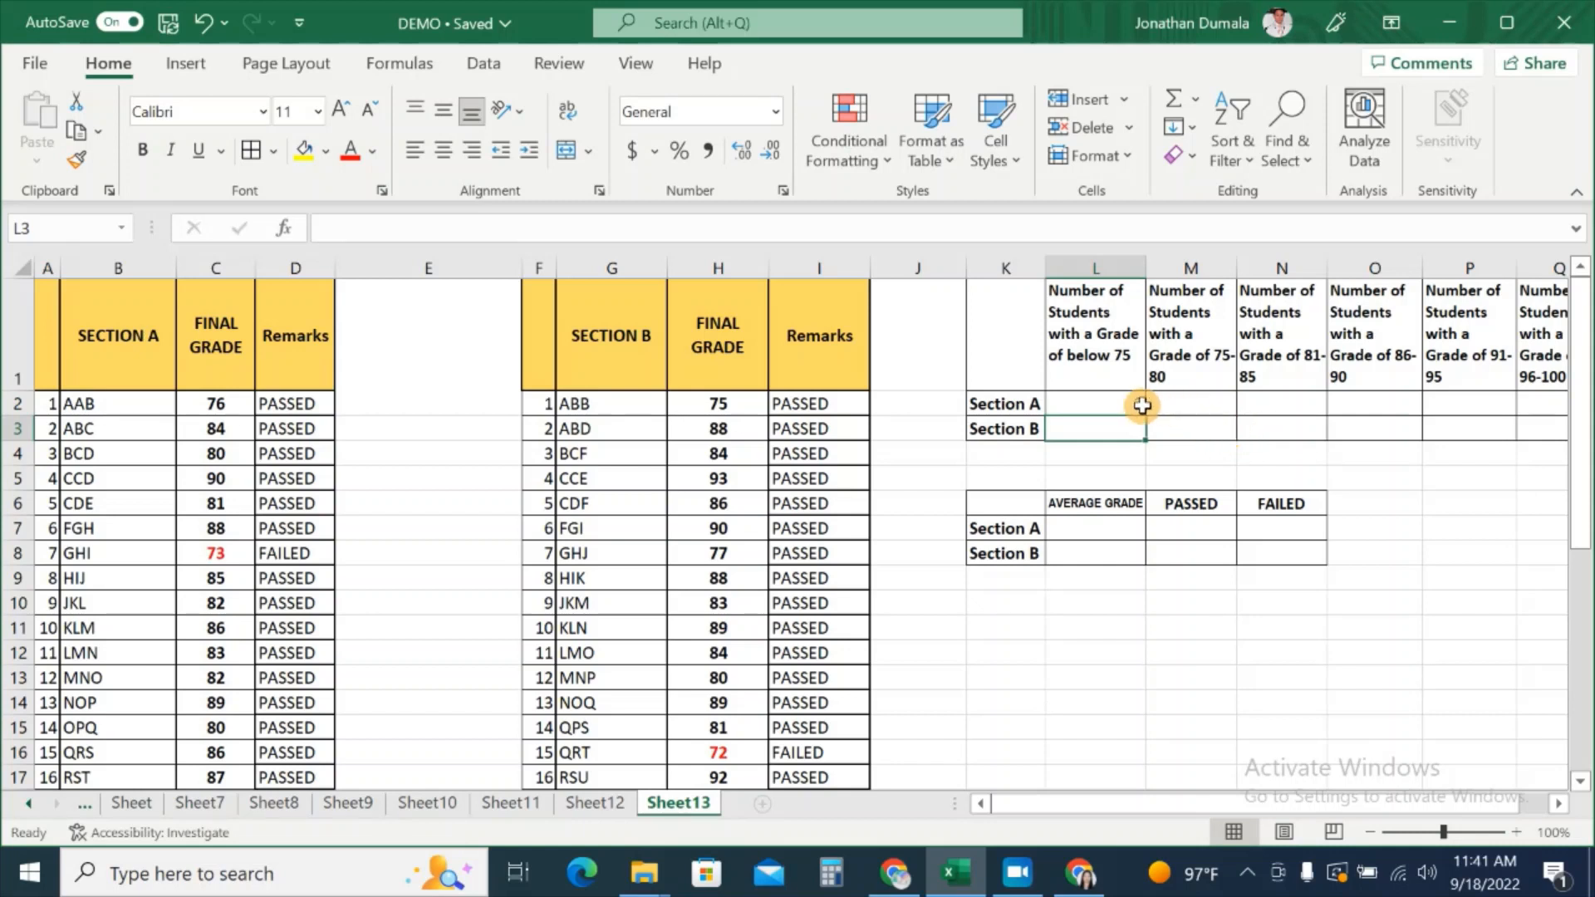
Step: Confirm L2's count of 2 against Section A's two red 73 grades
left_click(1129, 404)
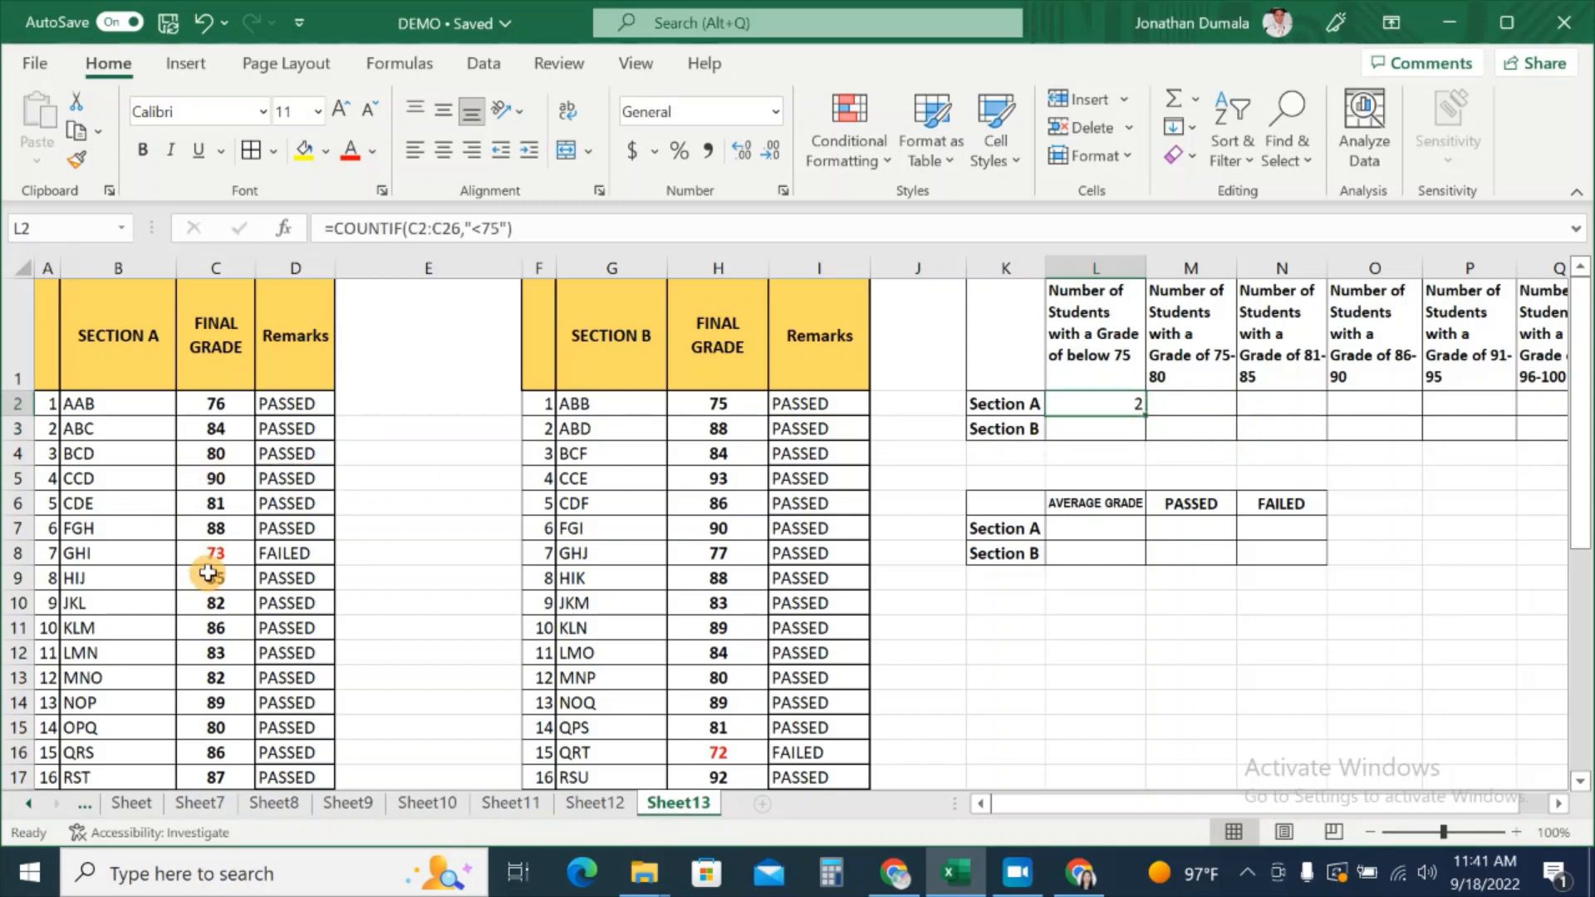
left_click(212, 553)
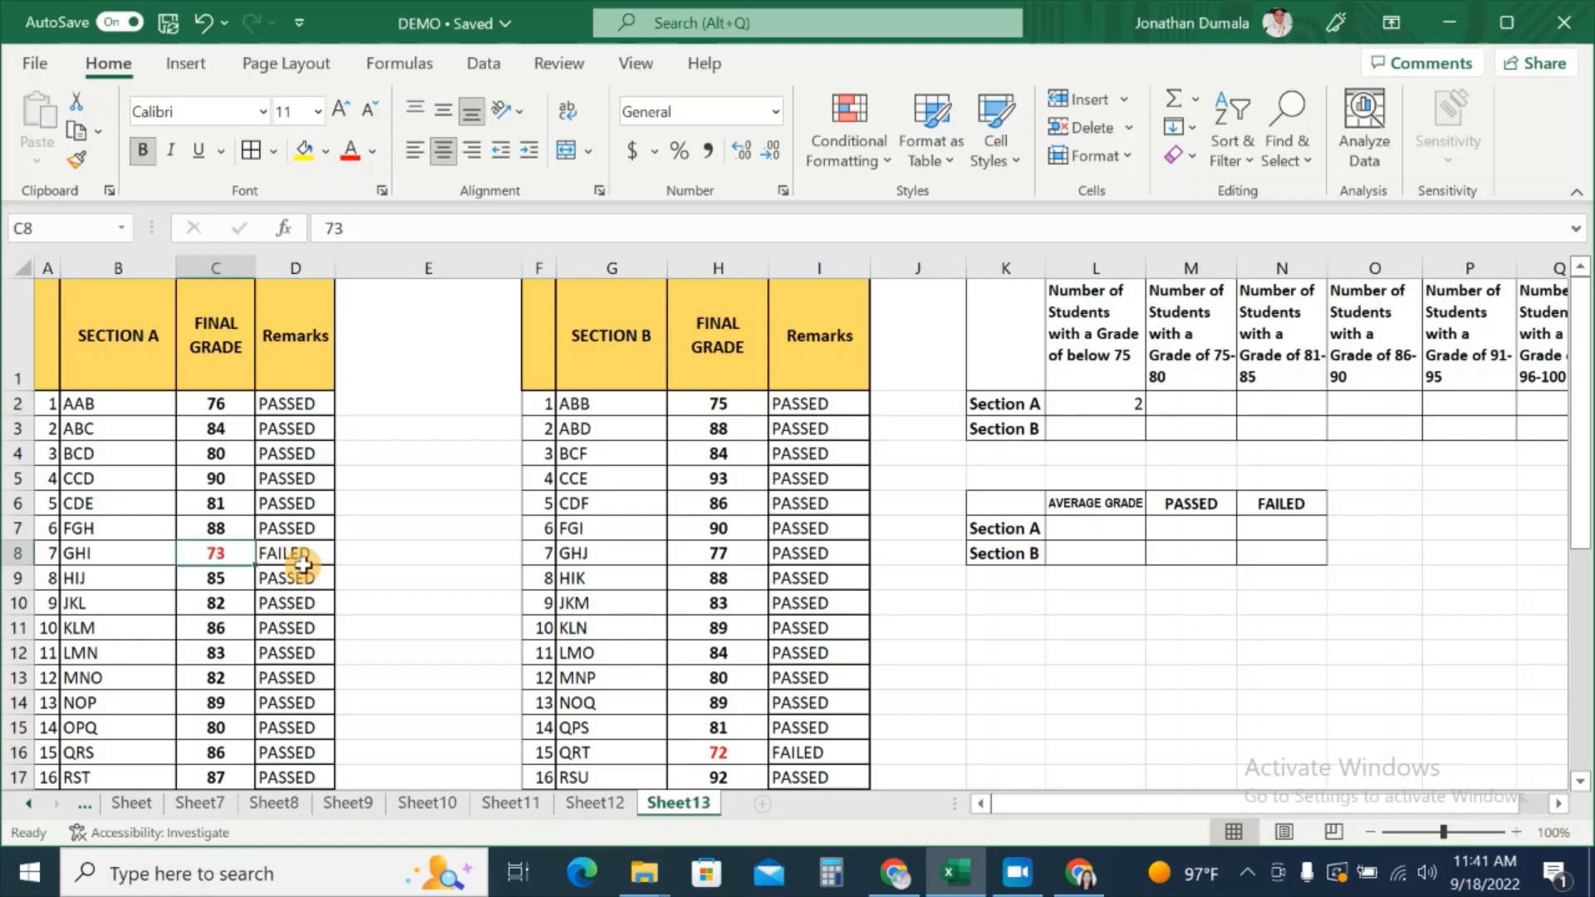
scroll(303, 565, "down", 3)
left_click(238, 689)
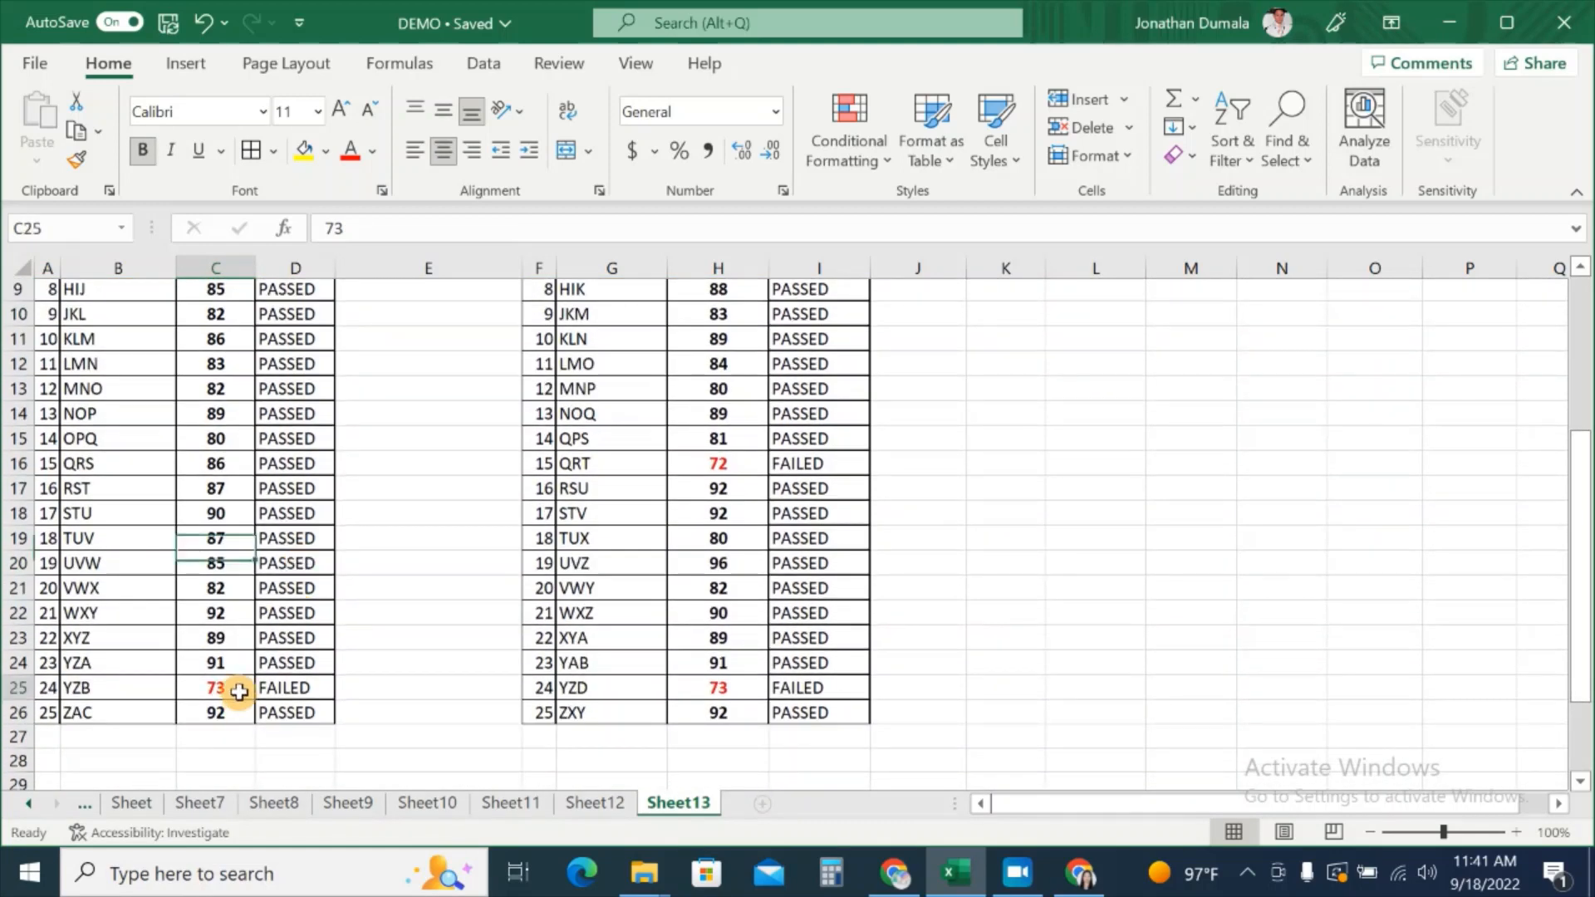
scroll(1063, 627, "up", 3)
left_click(1127, 440)
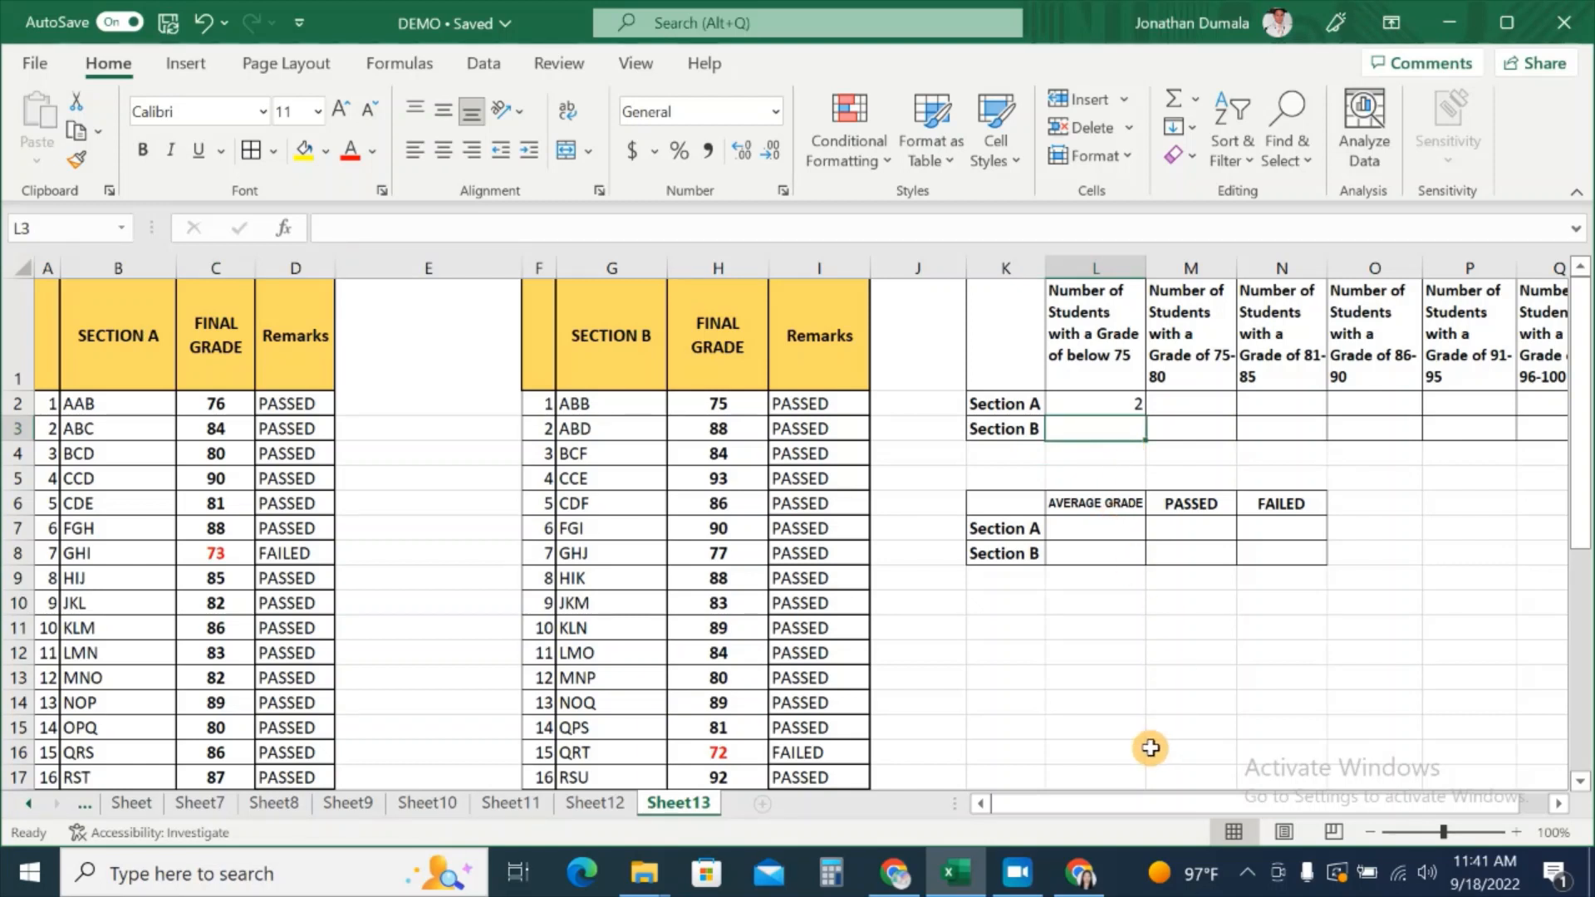
Step: Enter =COUNTIF(H2:H26,"<75") in L3 to count Section B's grades below 75
type("=COUNI")
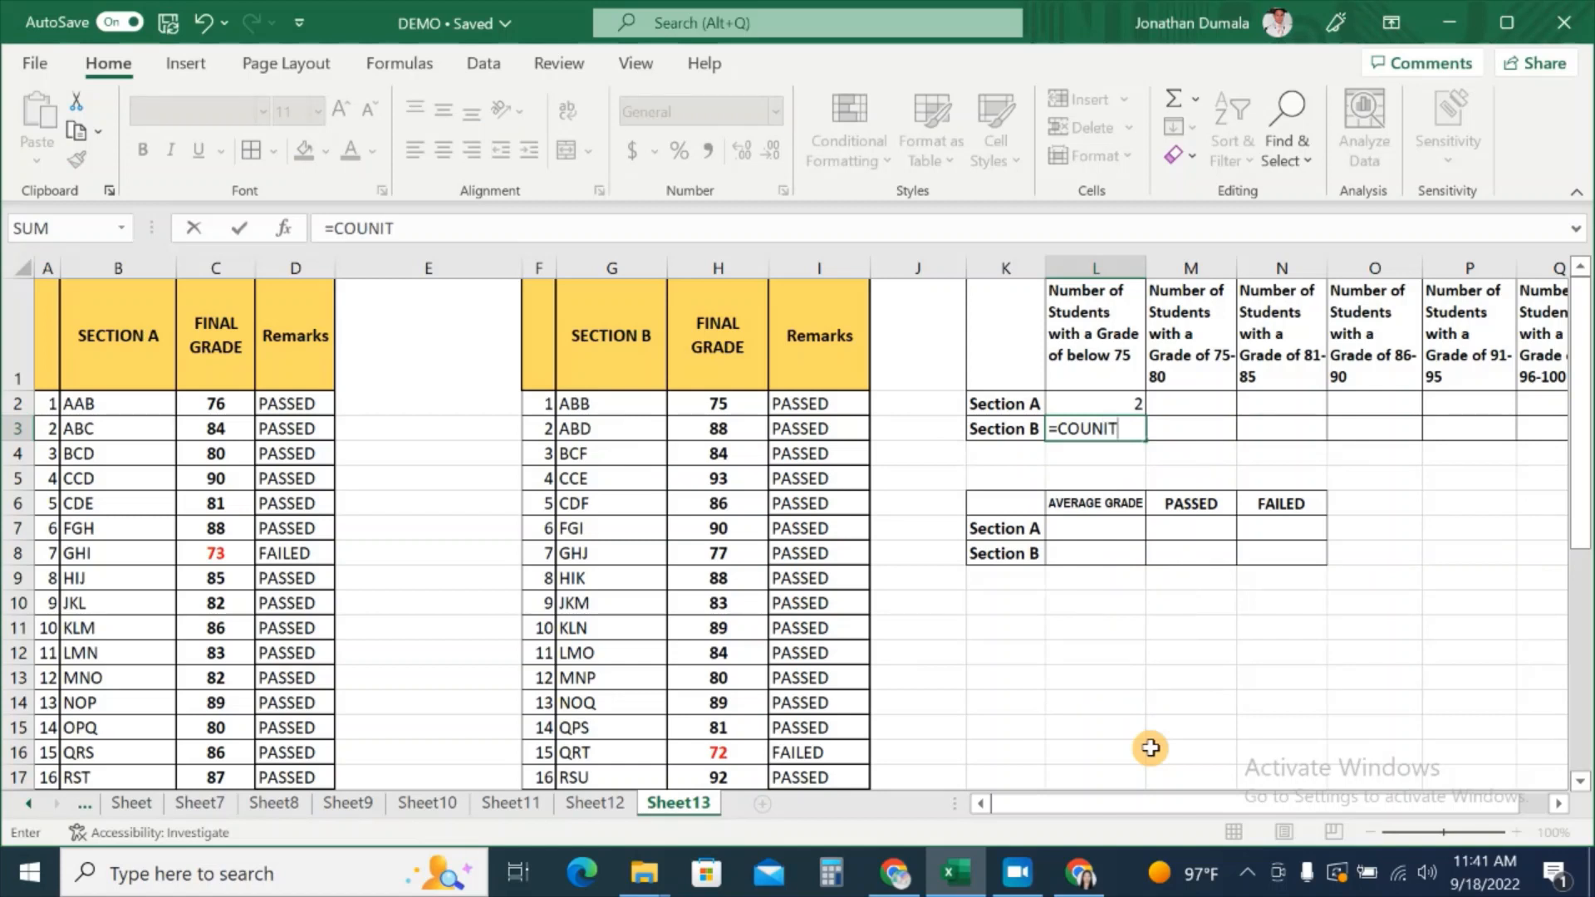
key("BackSpace")
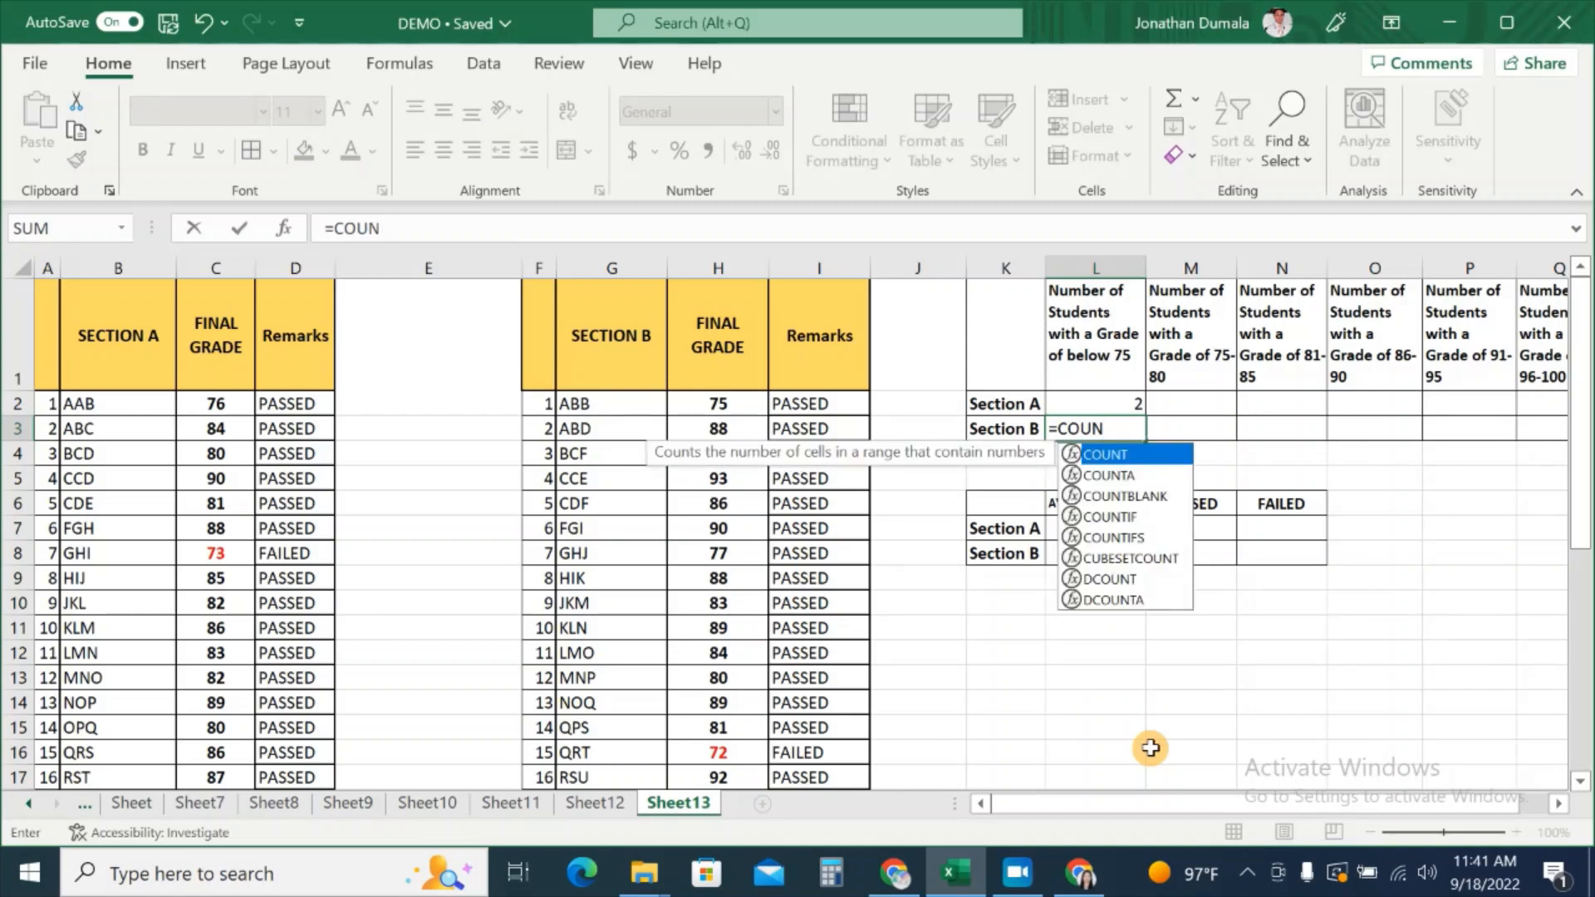
type("TIF")
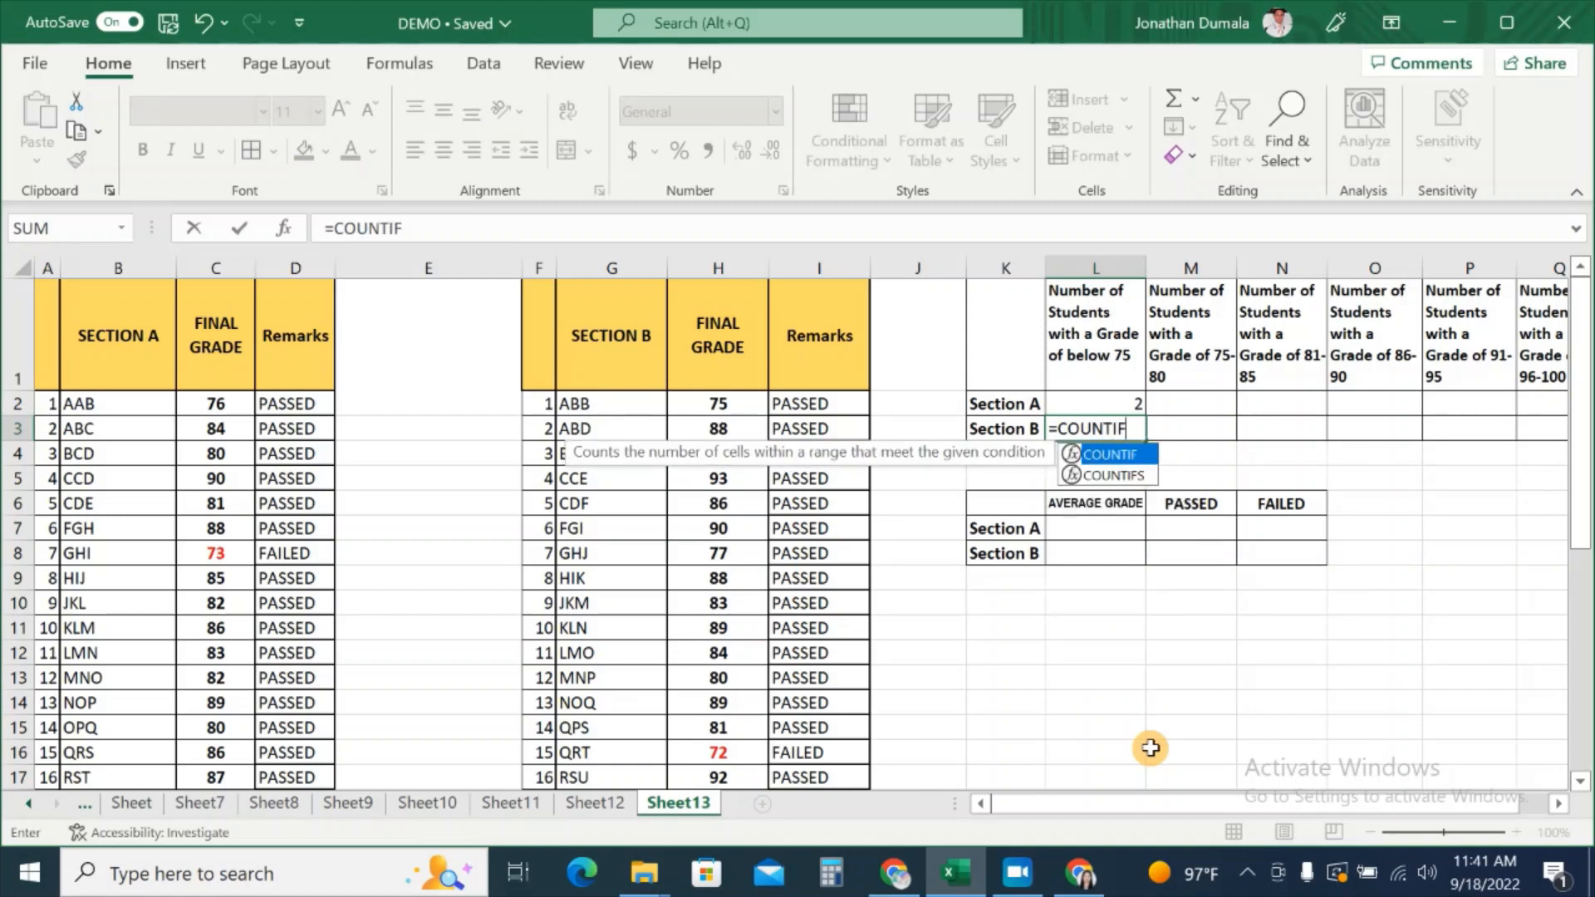
type("(")
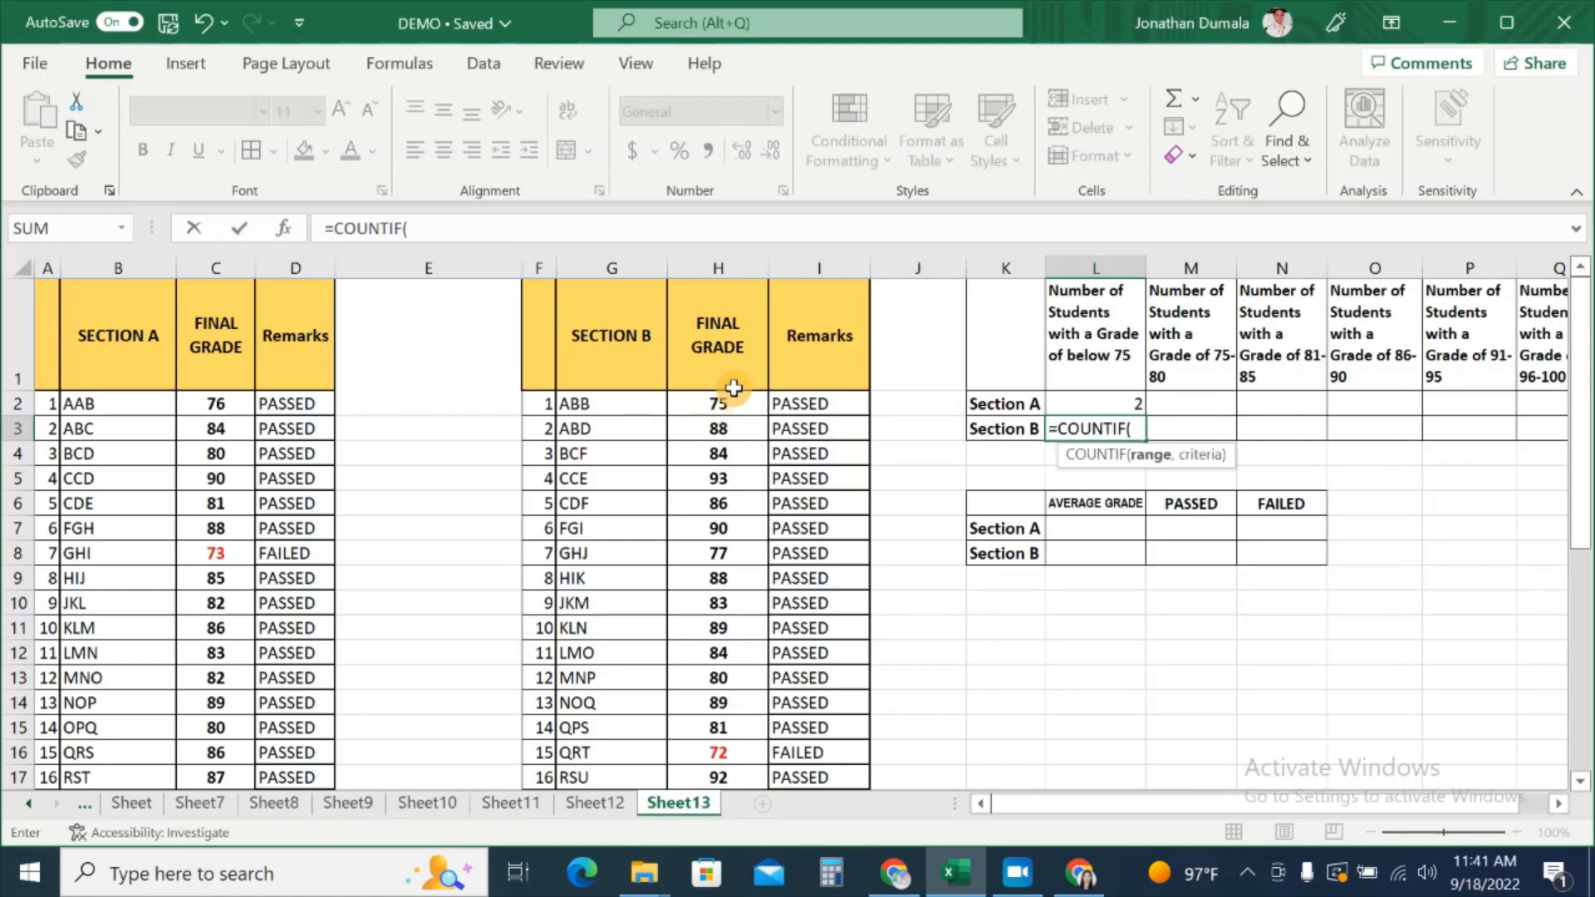
left_click_drag(728, 403, 727, 748)
scroll(1160, 626, "up", 3)
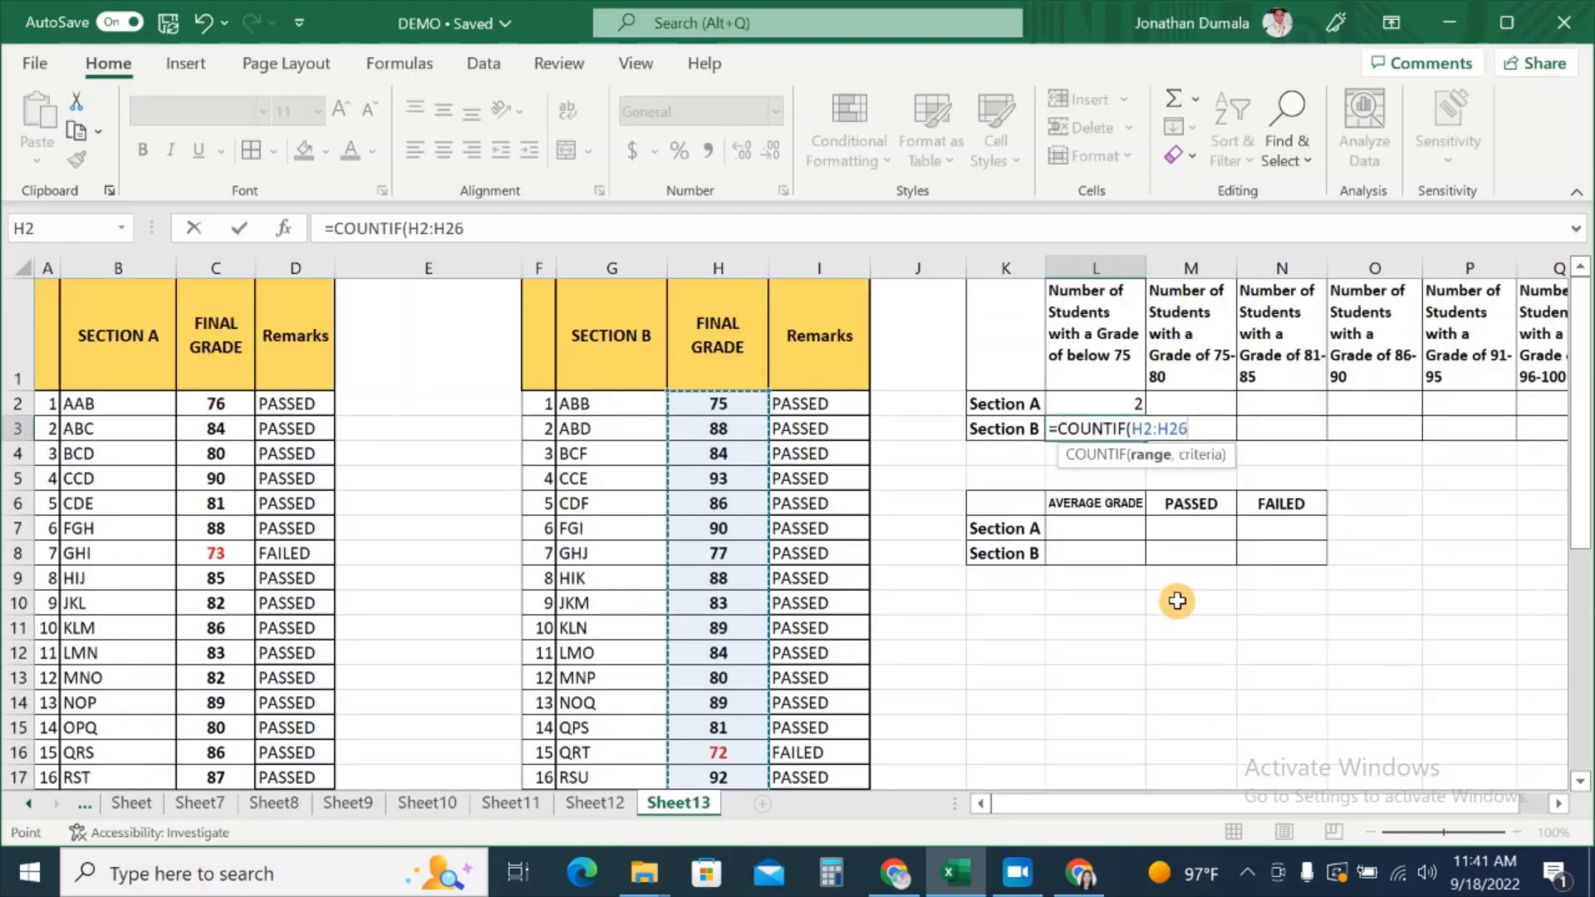
type(",\"<75")
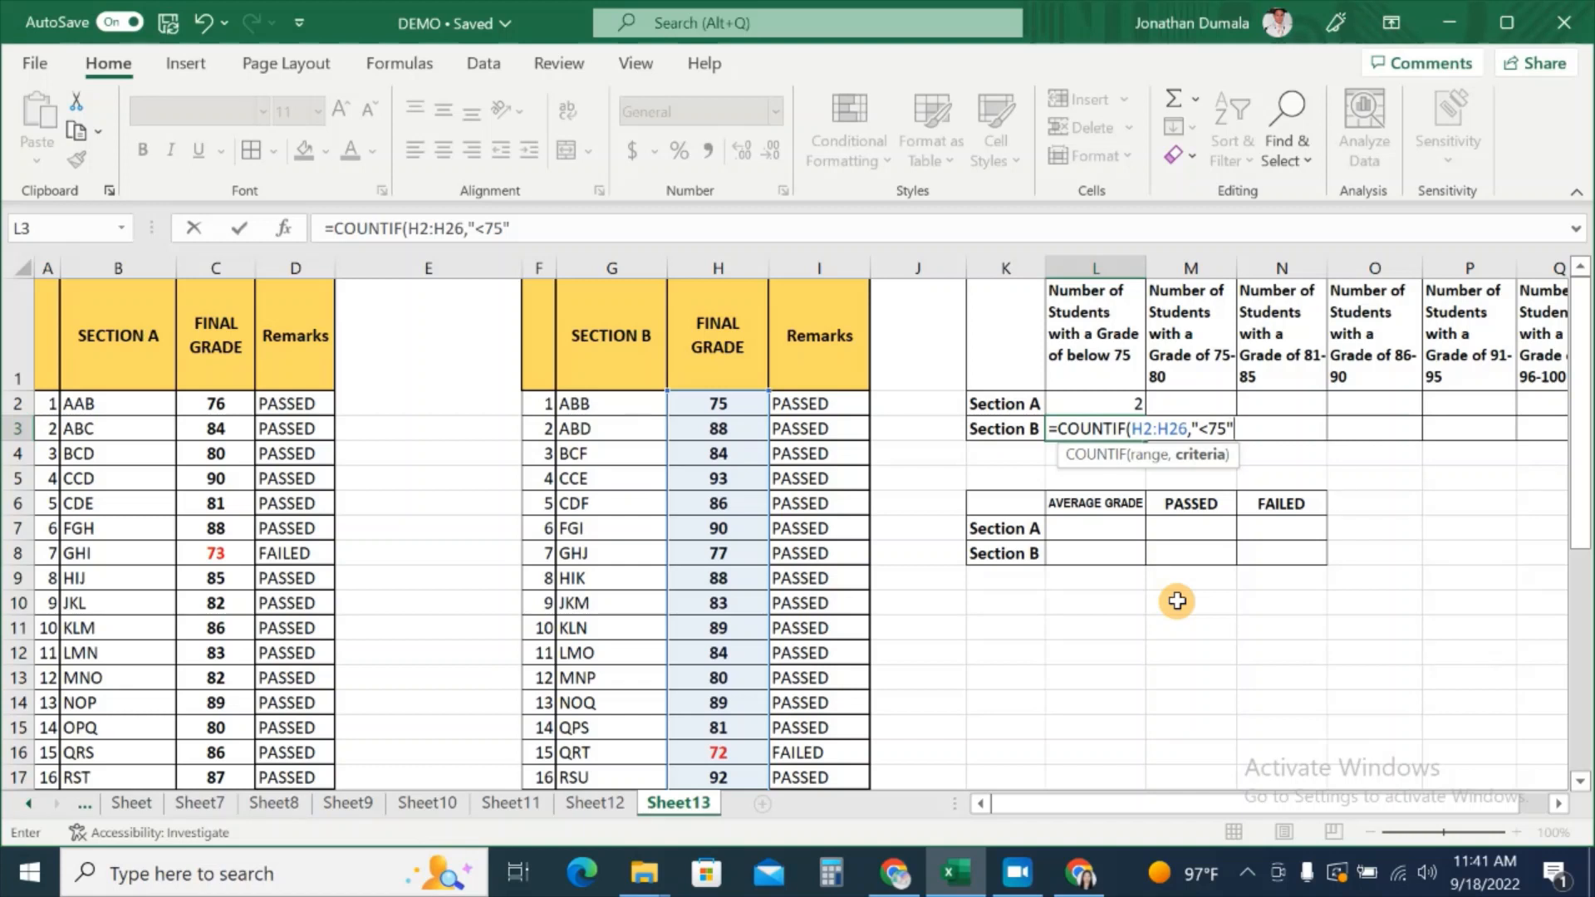
type(")")
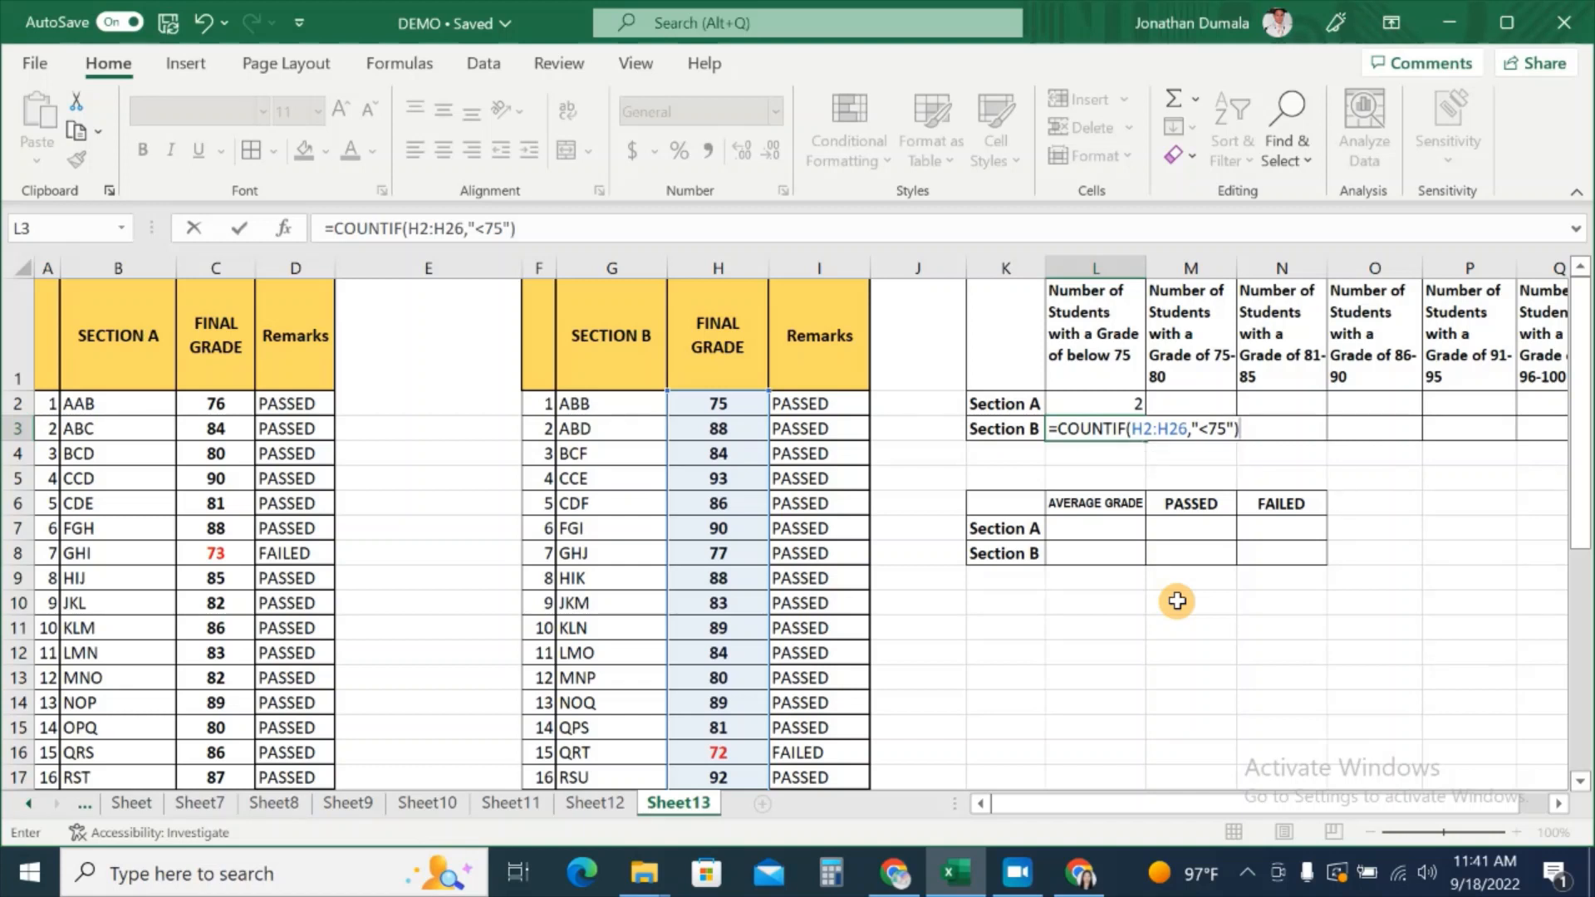
key("Return")
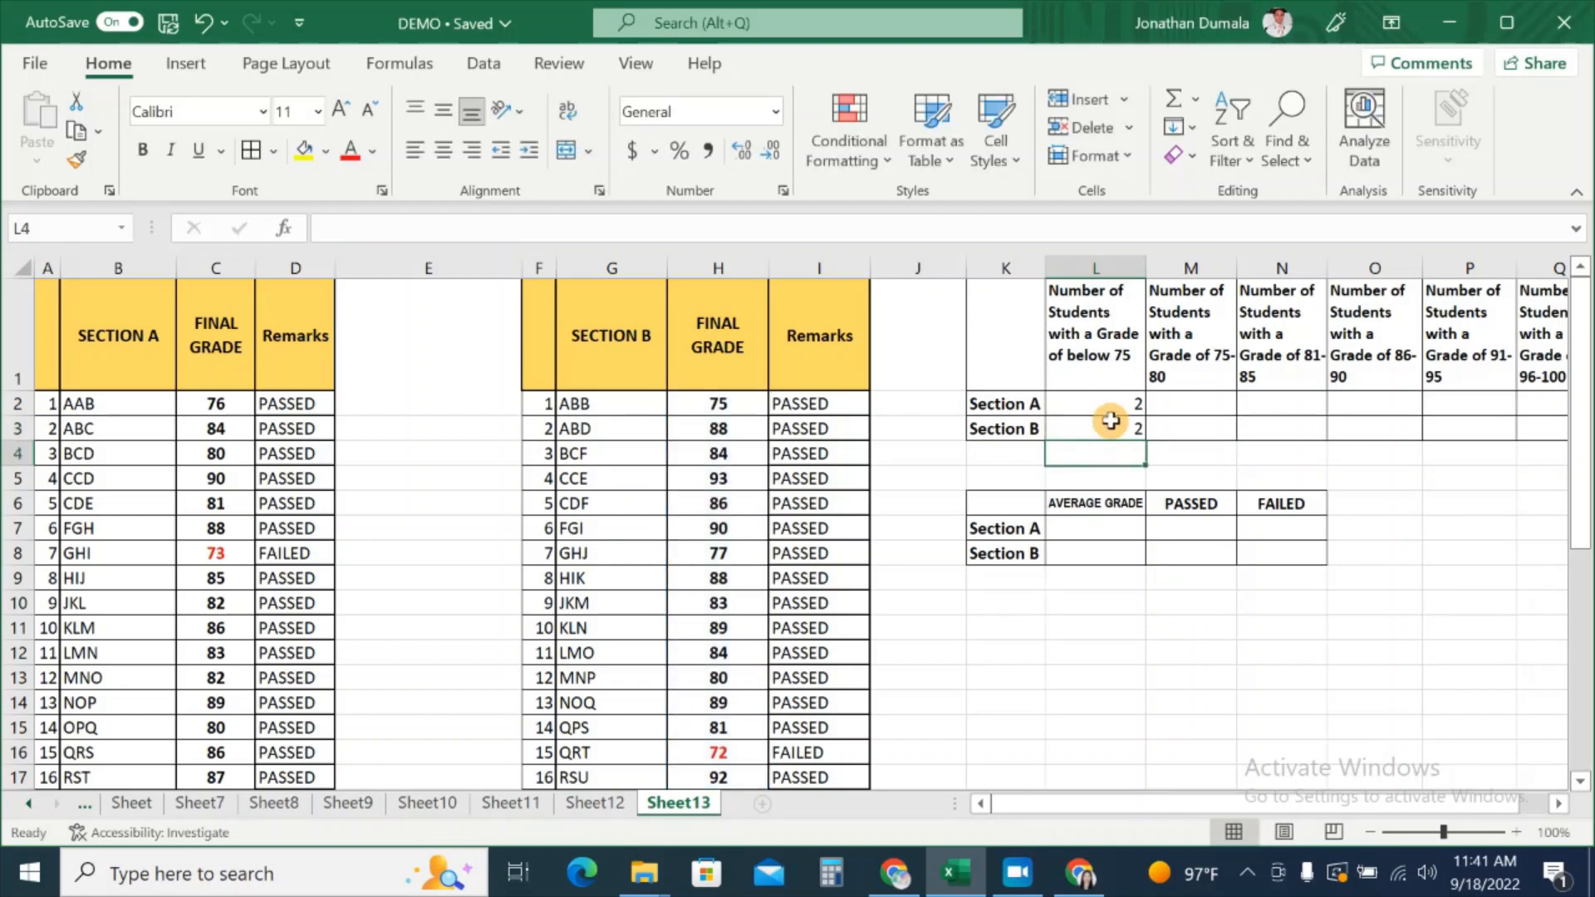
Step: Confirm L3's count of 2 against Section B's red 72 and 73 grades
left_click(1111, 432)
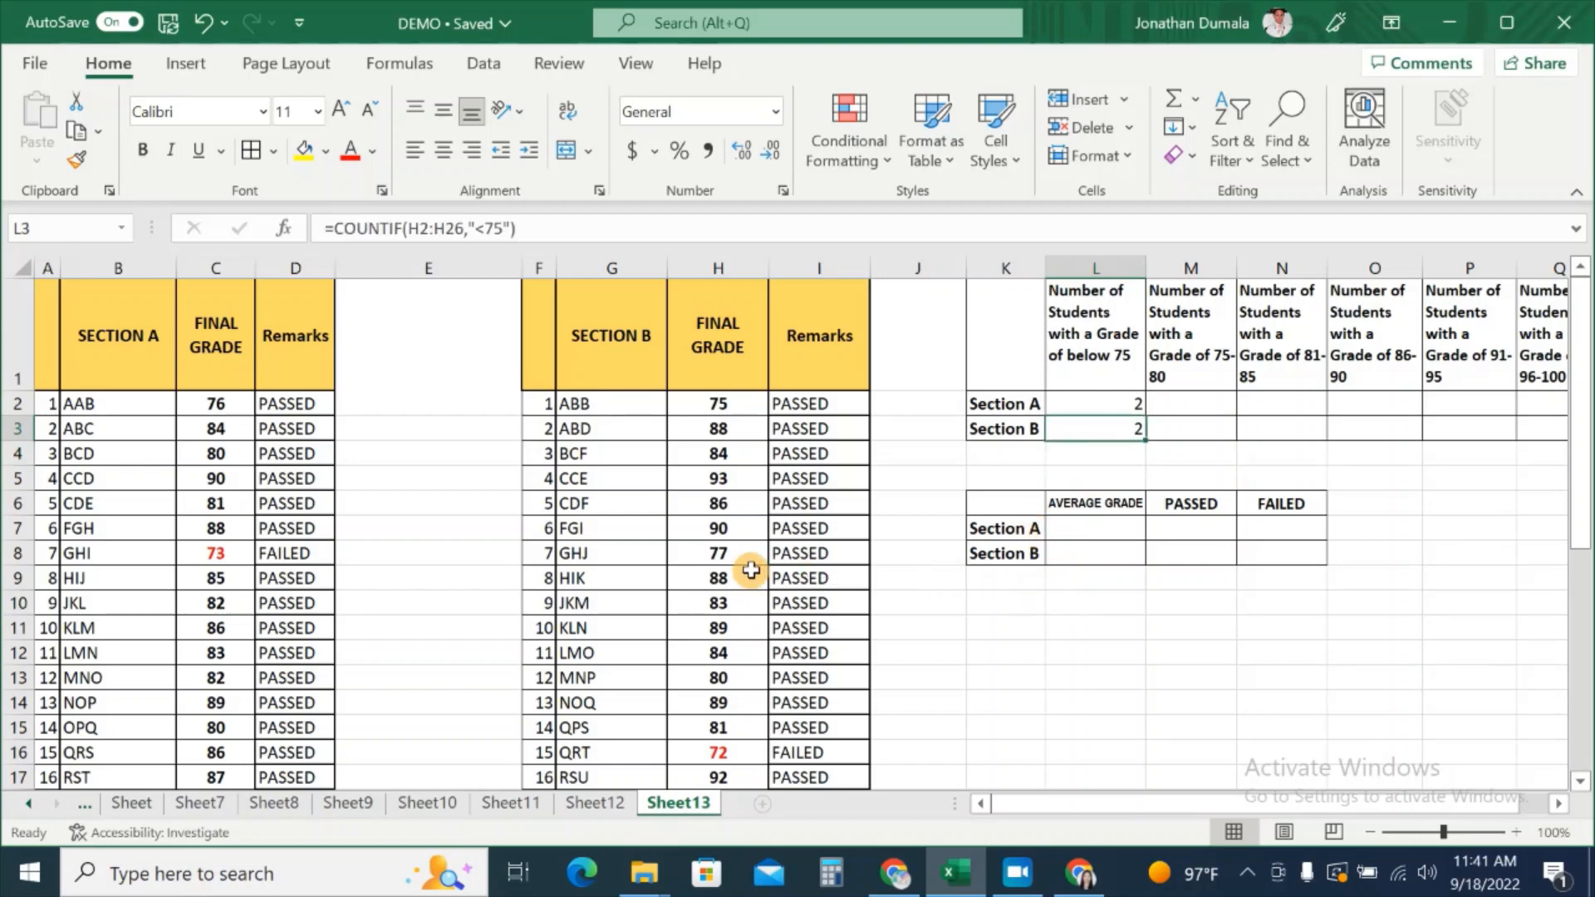
scroll(729, 649, "down", 1)
left_click(722, 648)
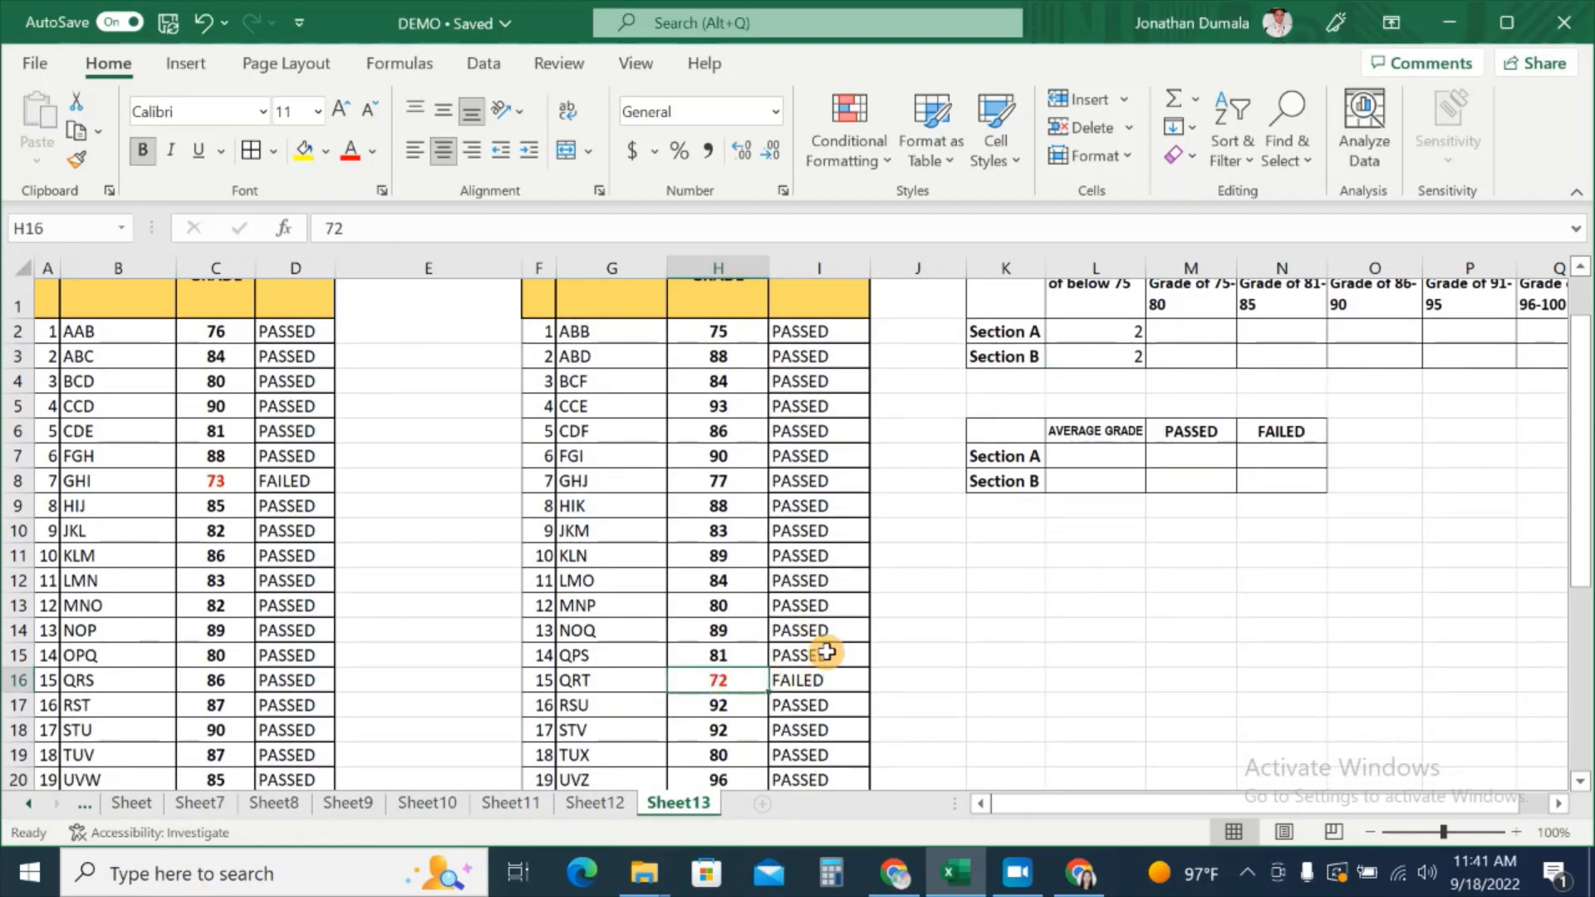
scroll(797, 648, "down", 3)
left_click(748, 616)
scroll(1169, 618, "up", 4)
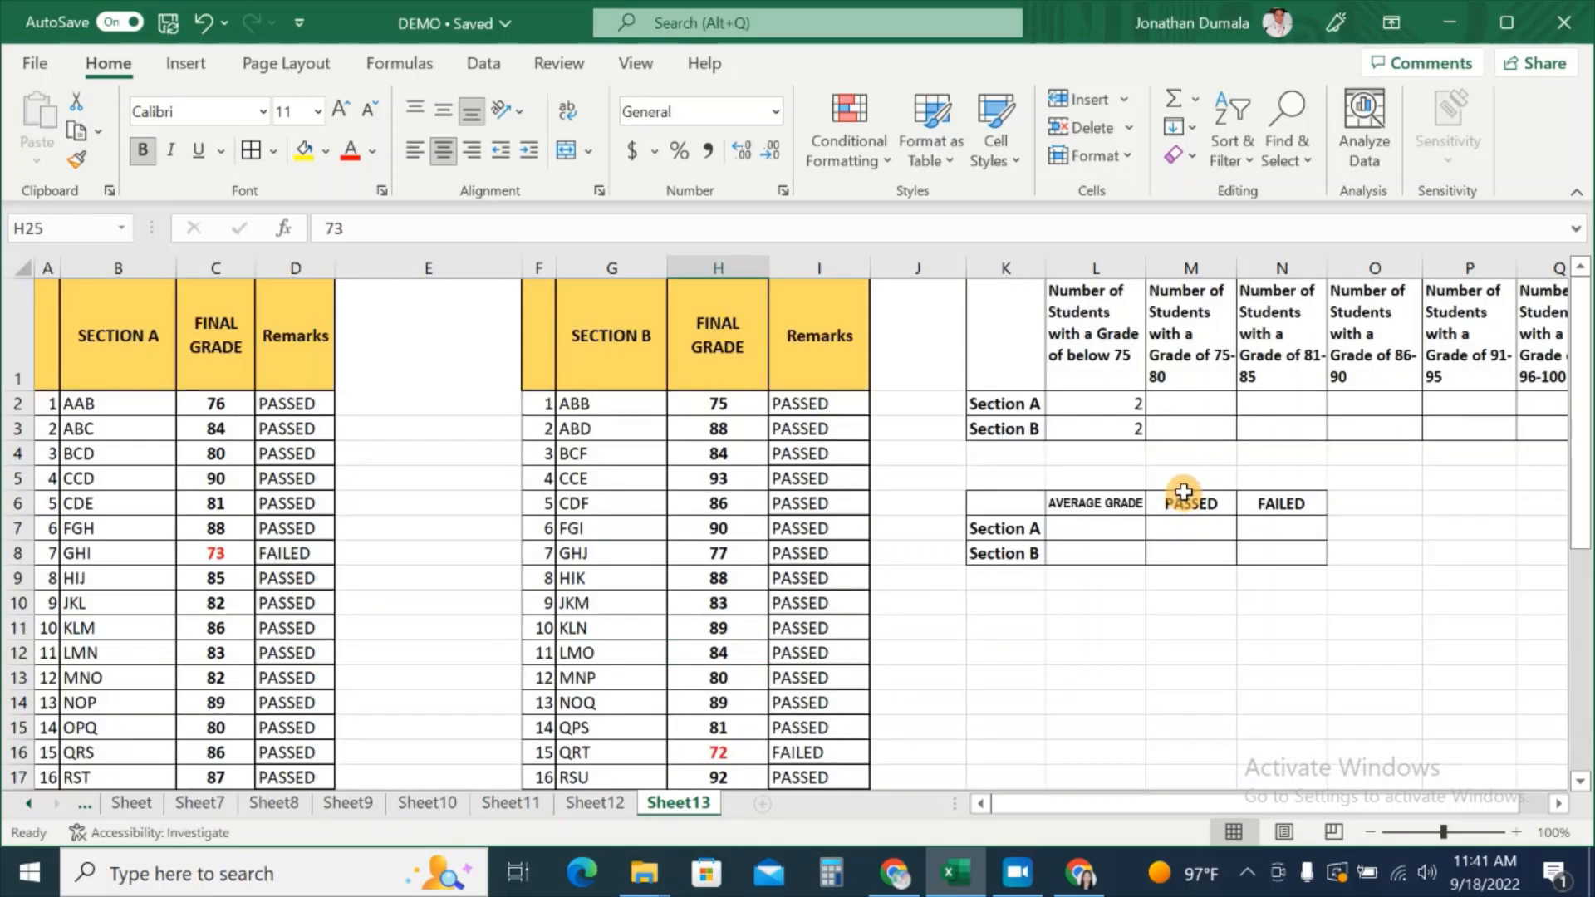
left_click(1105, 430)
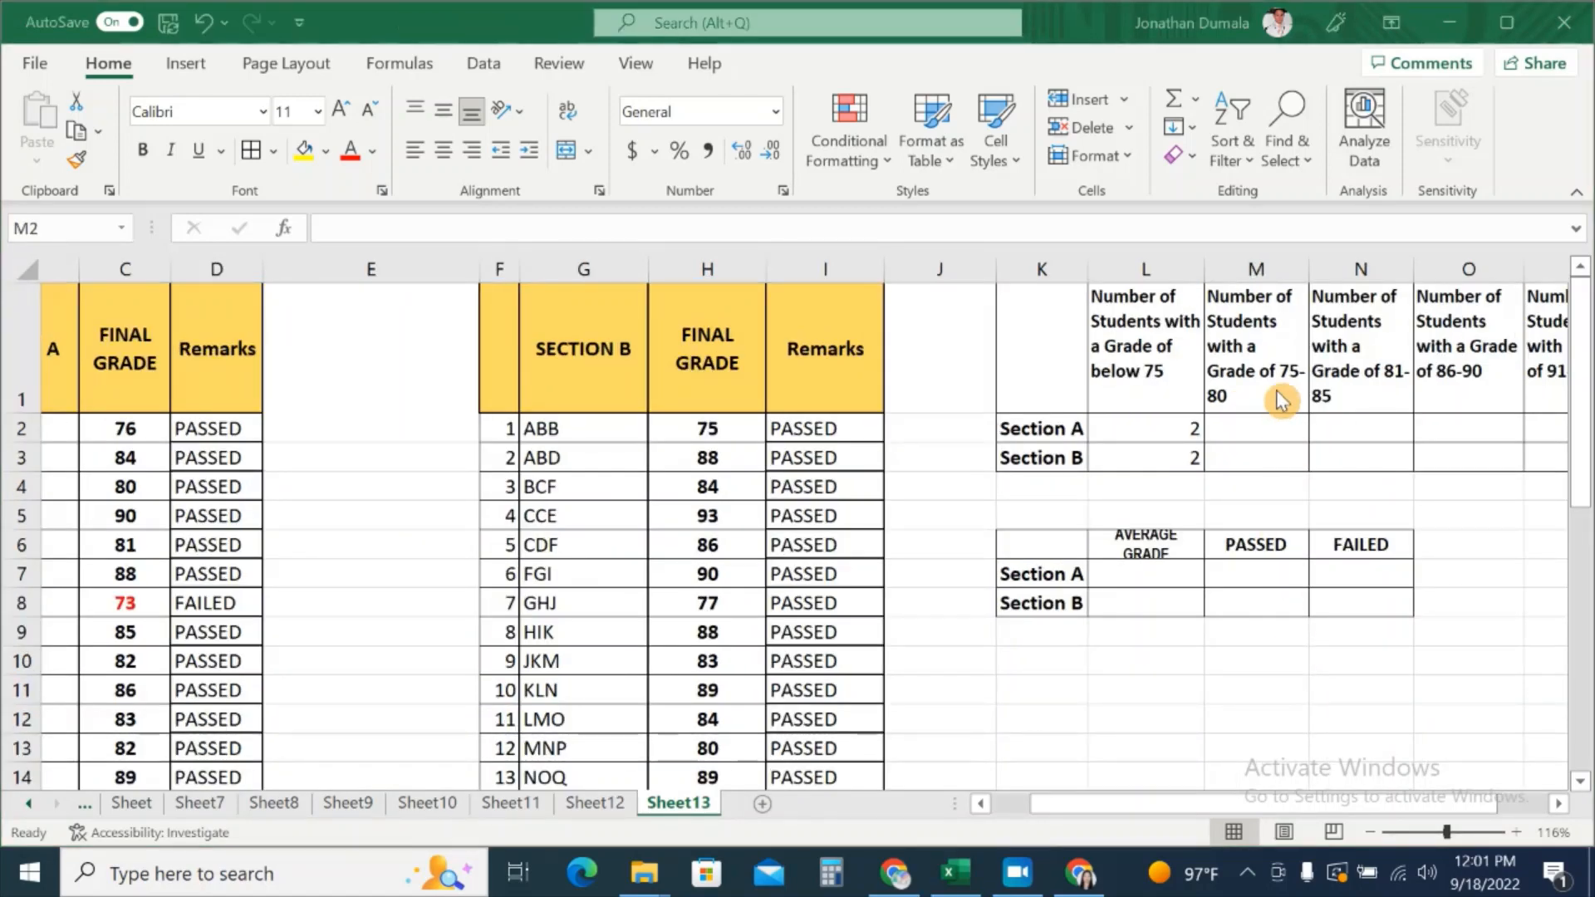
left_click(1276, 391)
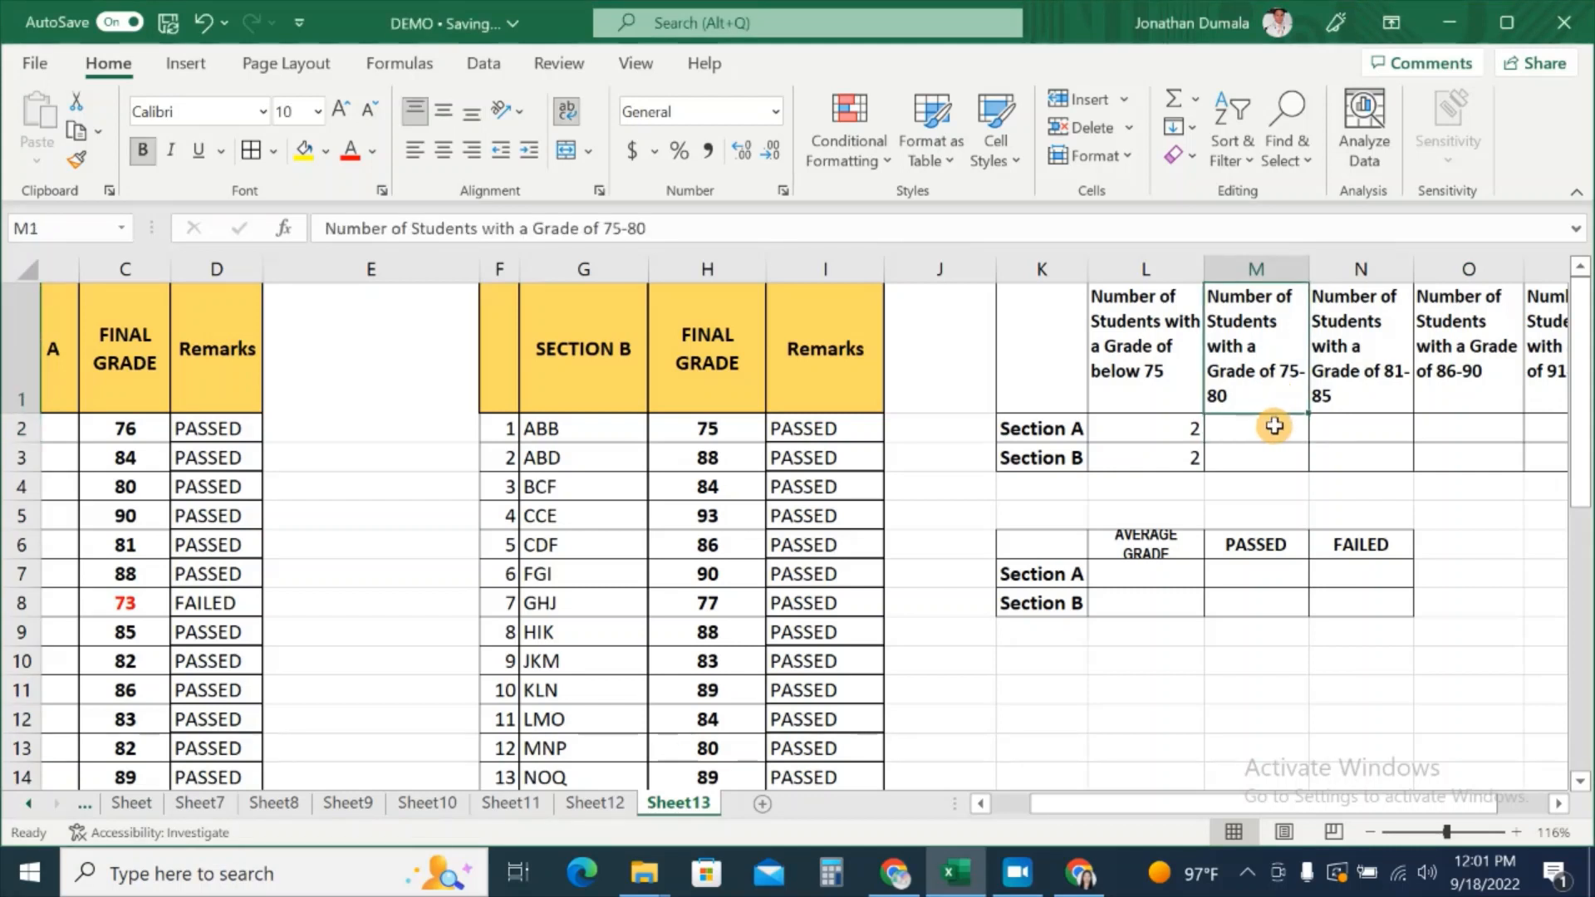
left_click(1274, 426)
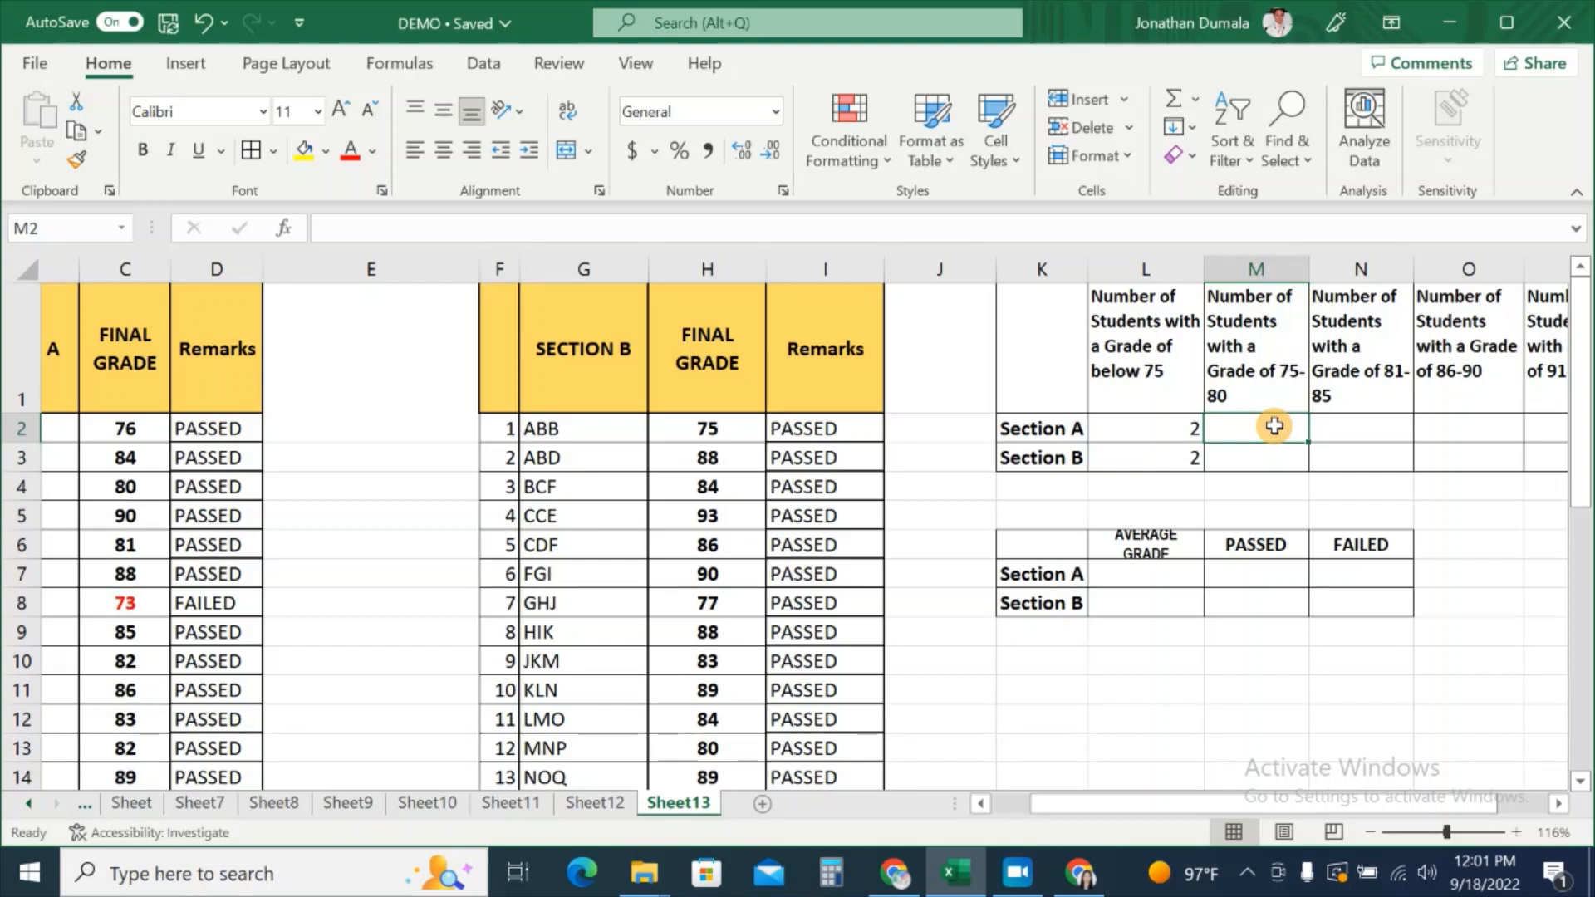
left_click(1186, 429)
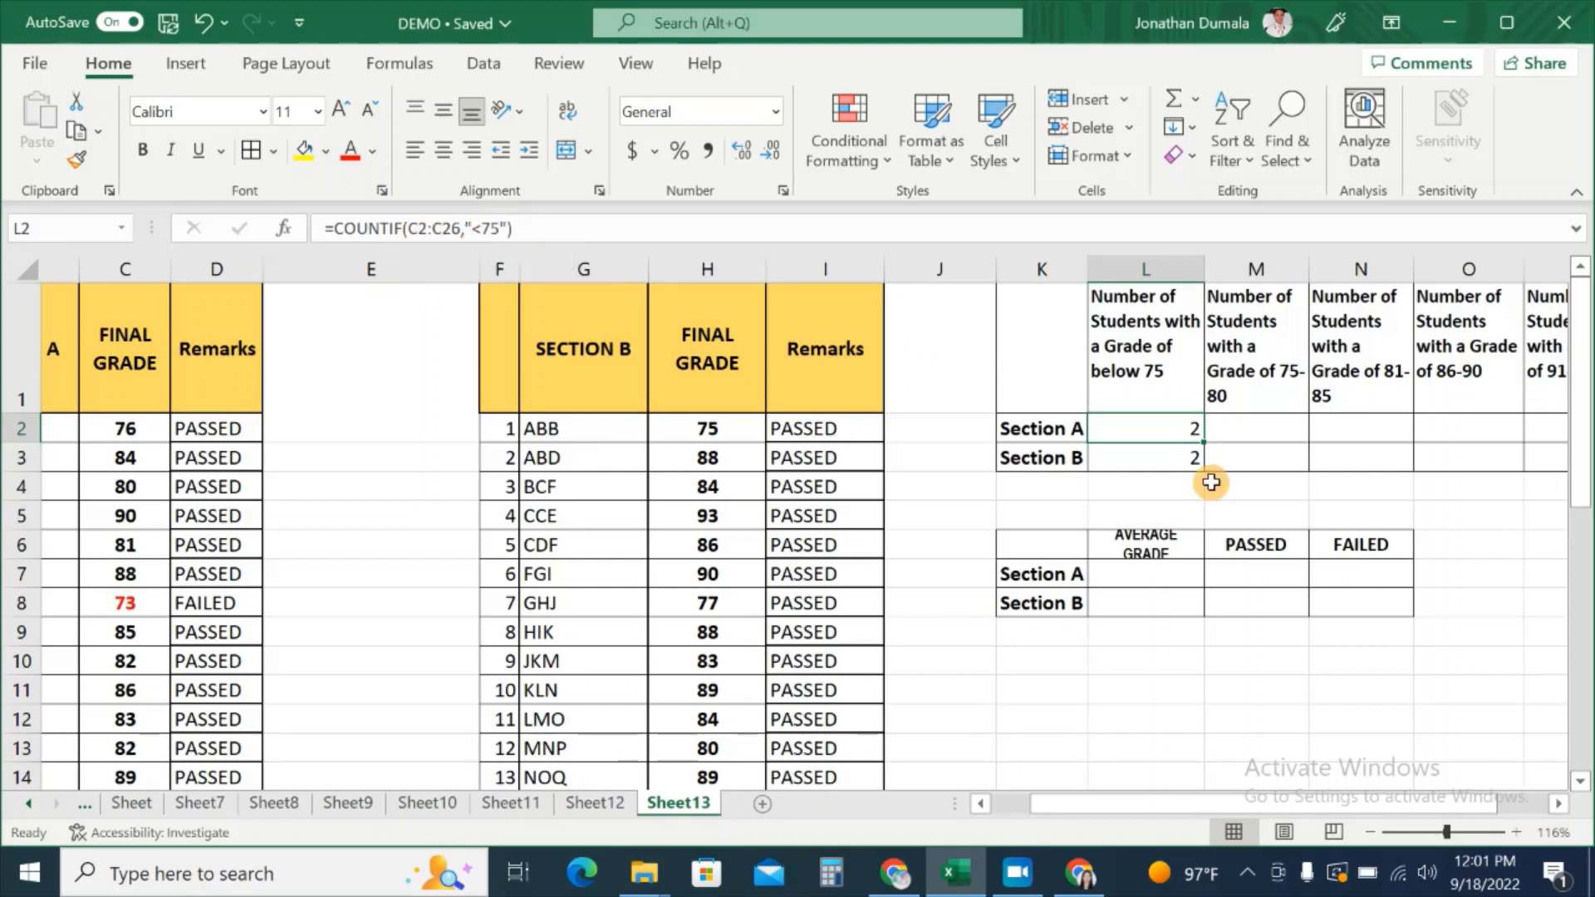
left_click(1237, 426)
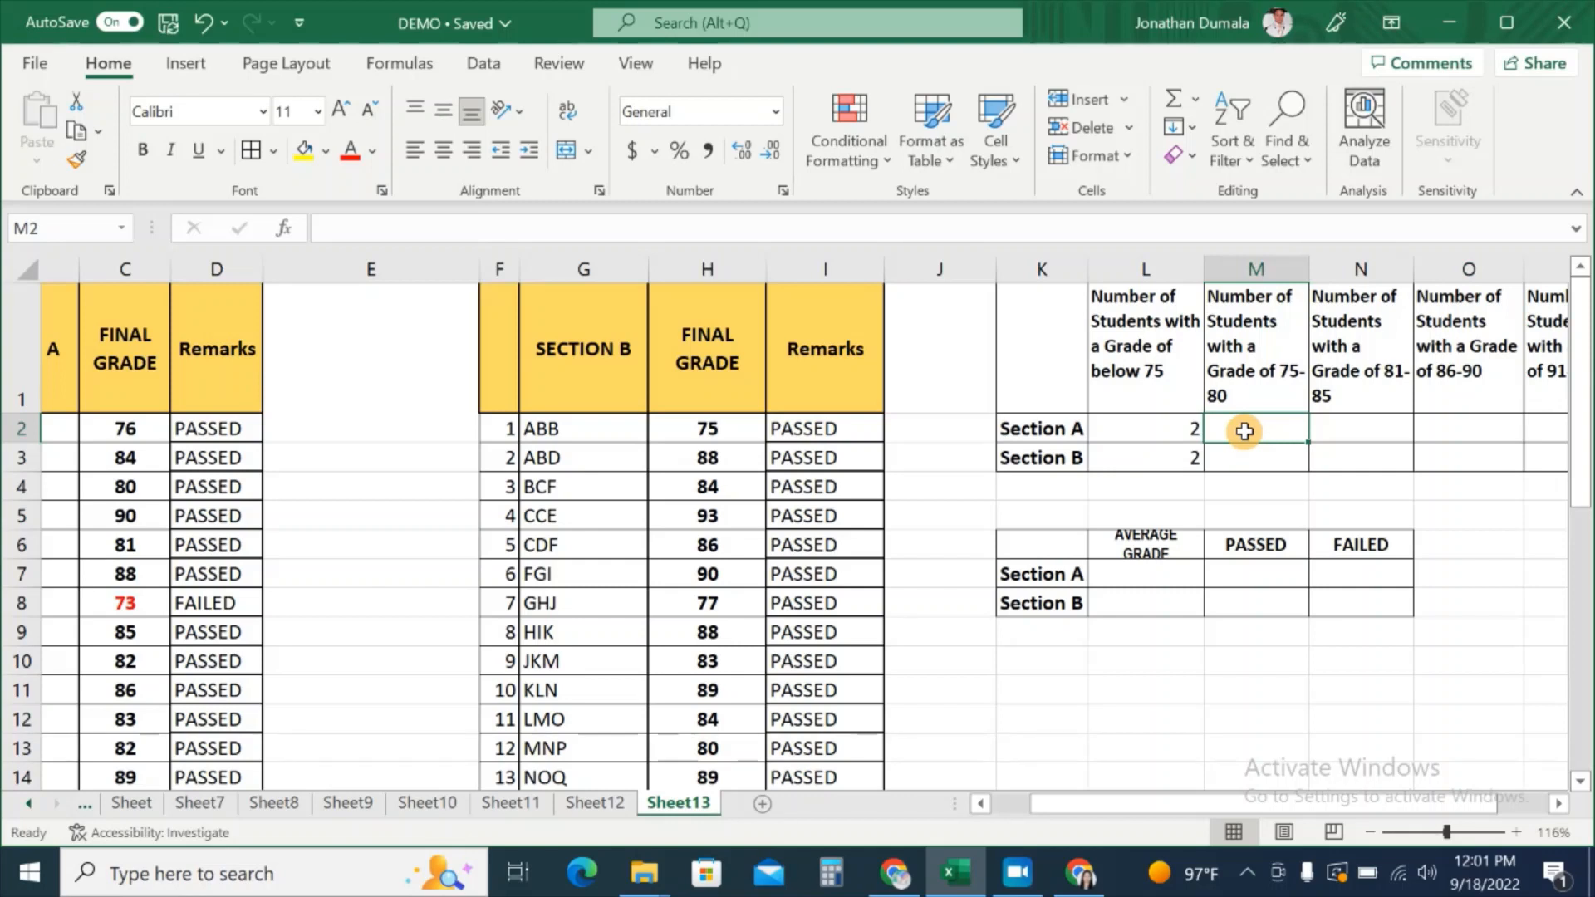
Step: Start a COUNTIFS formula in M2 with C2:C26 and the criterion ">=75"
type("=C")
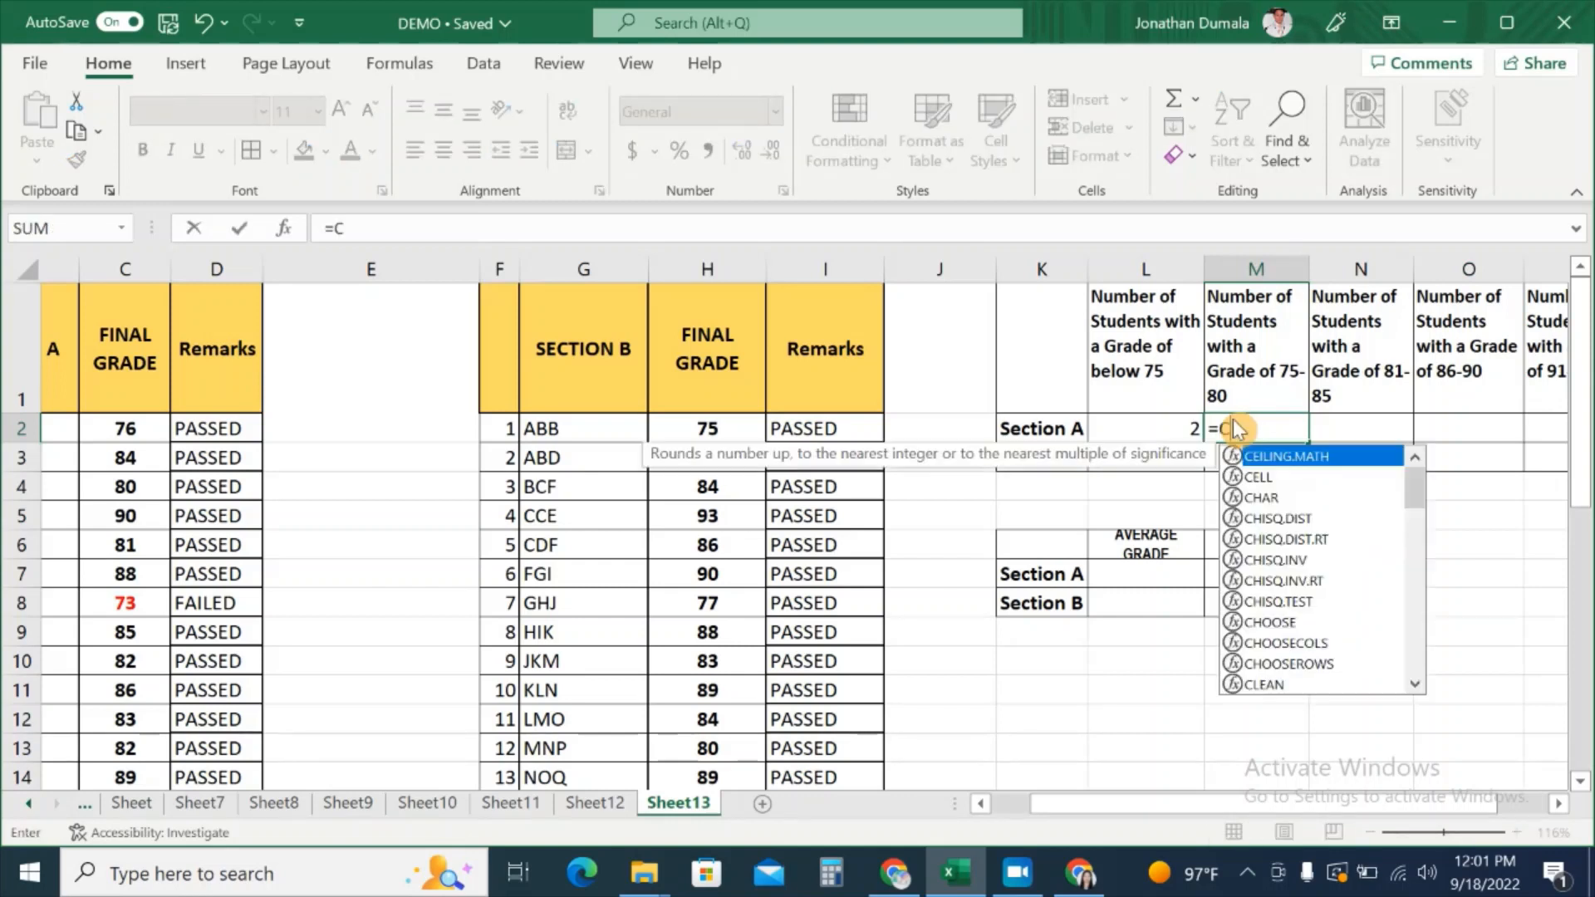
type("OUN")
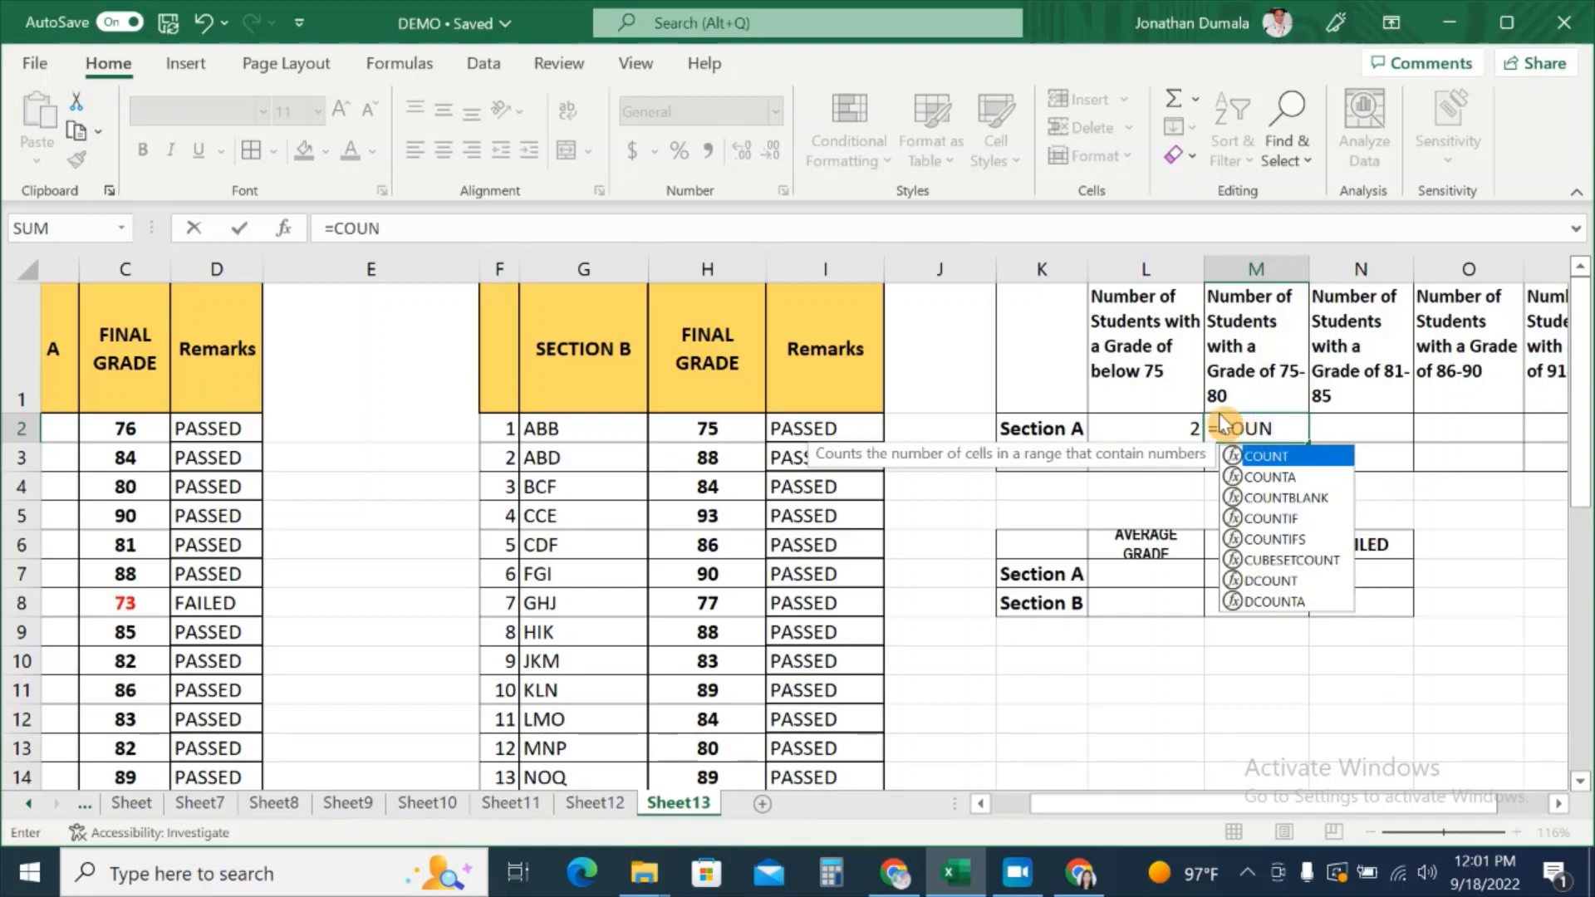
double_click(1305, 540)
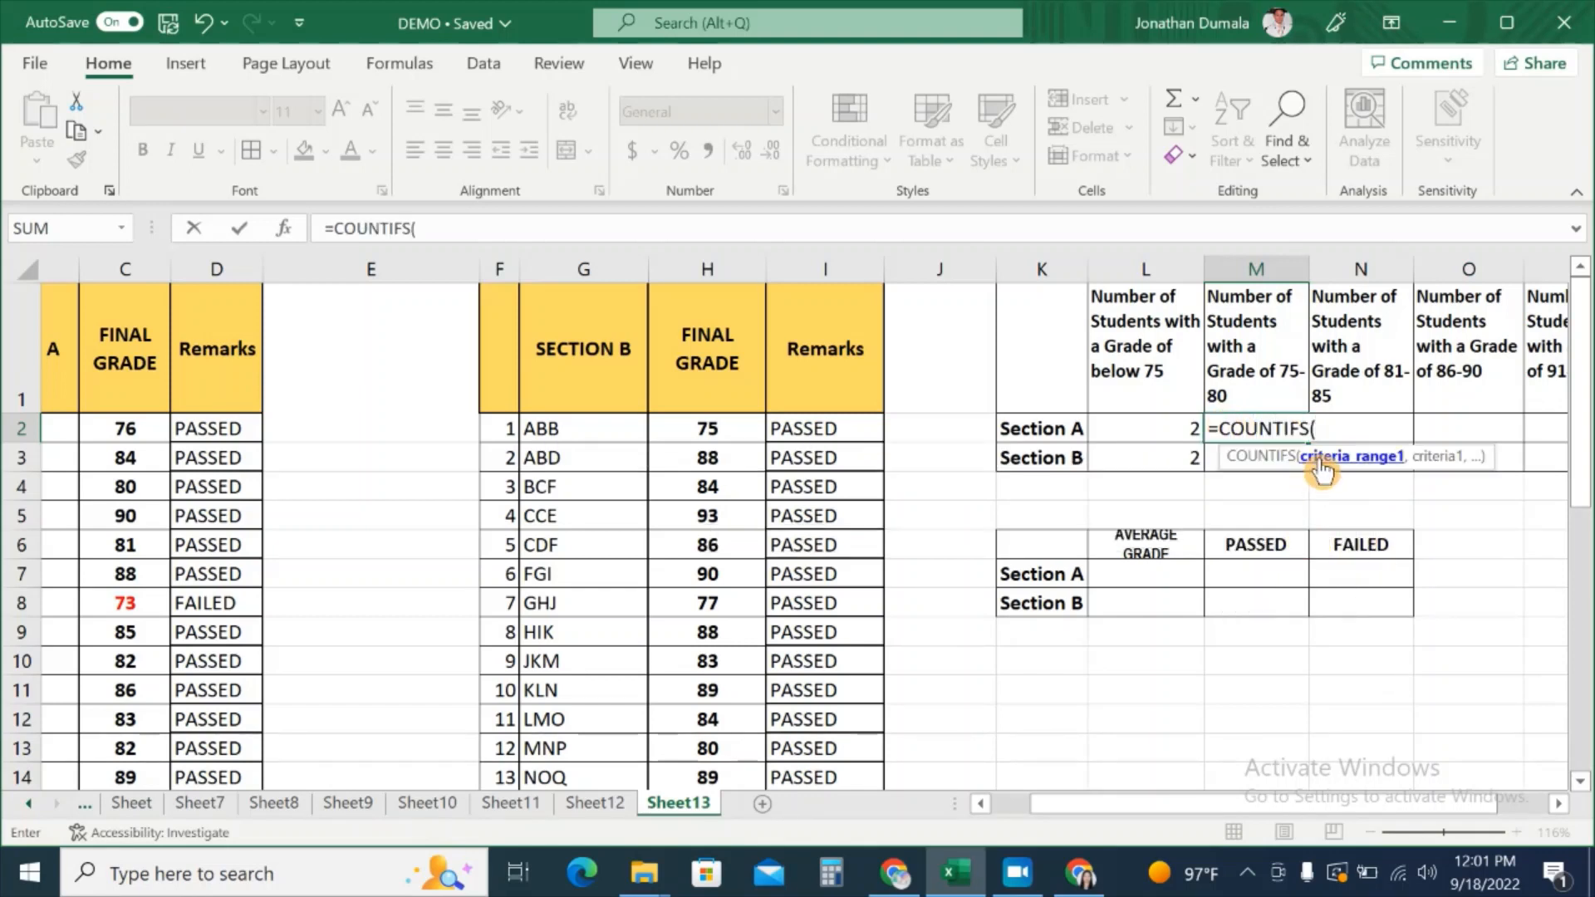
left_click_drag(1204, 803, 1165, 803)
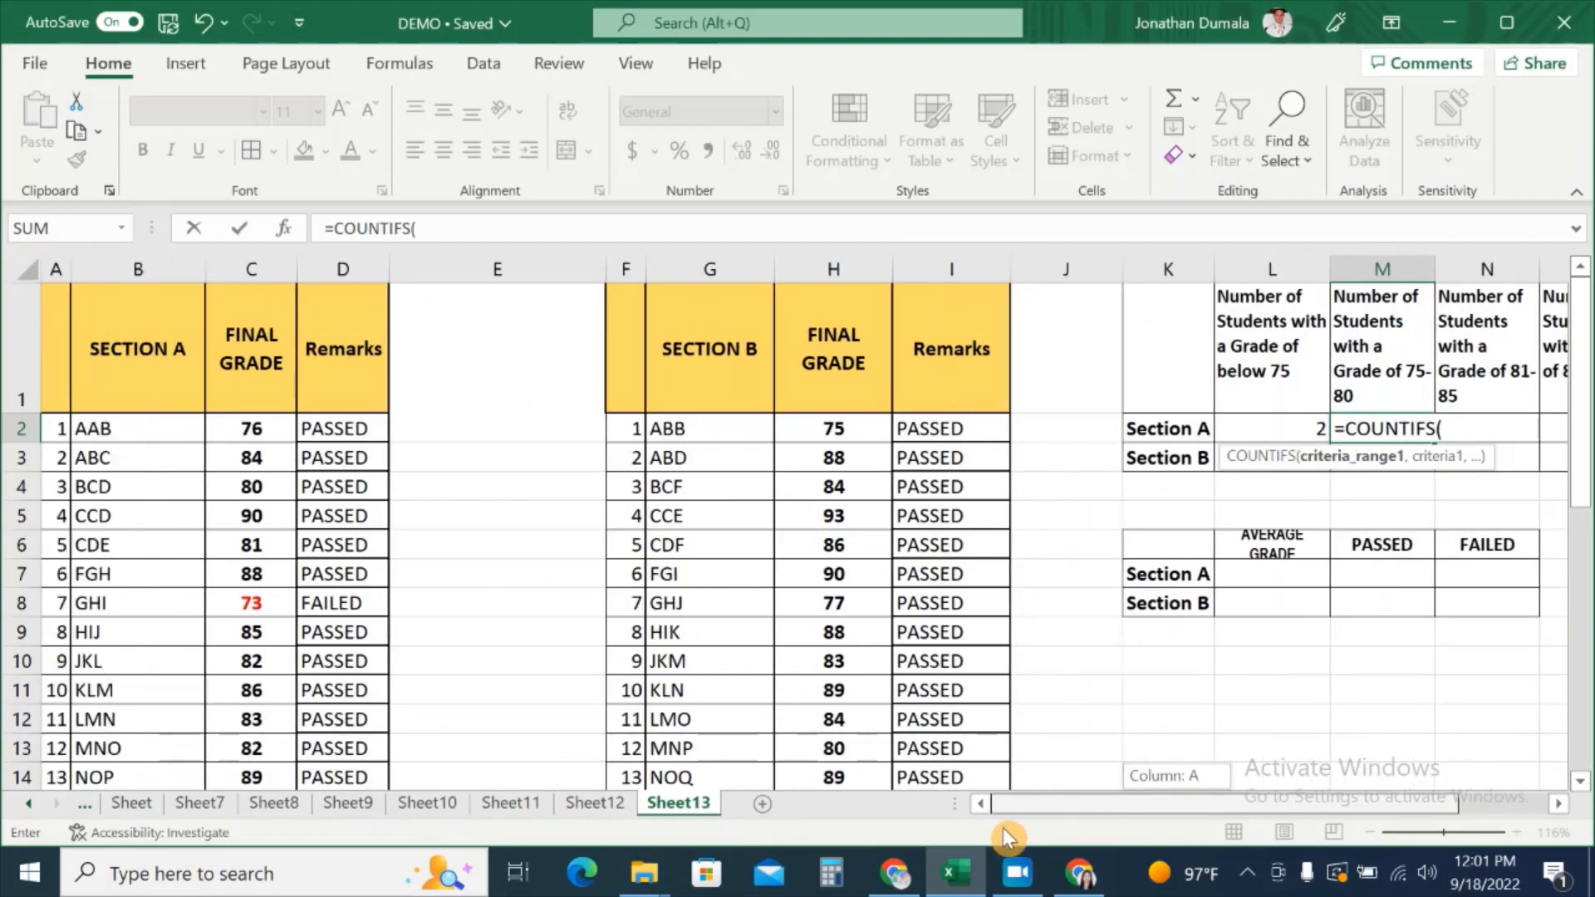
left_click_drag(260, 426, 249, 748)
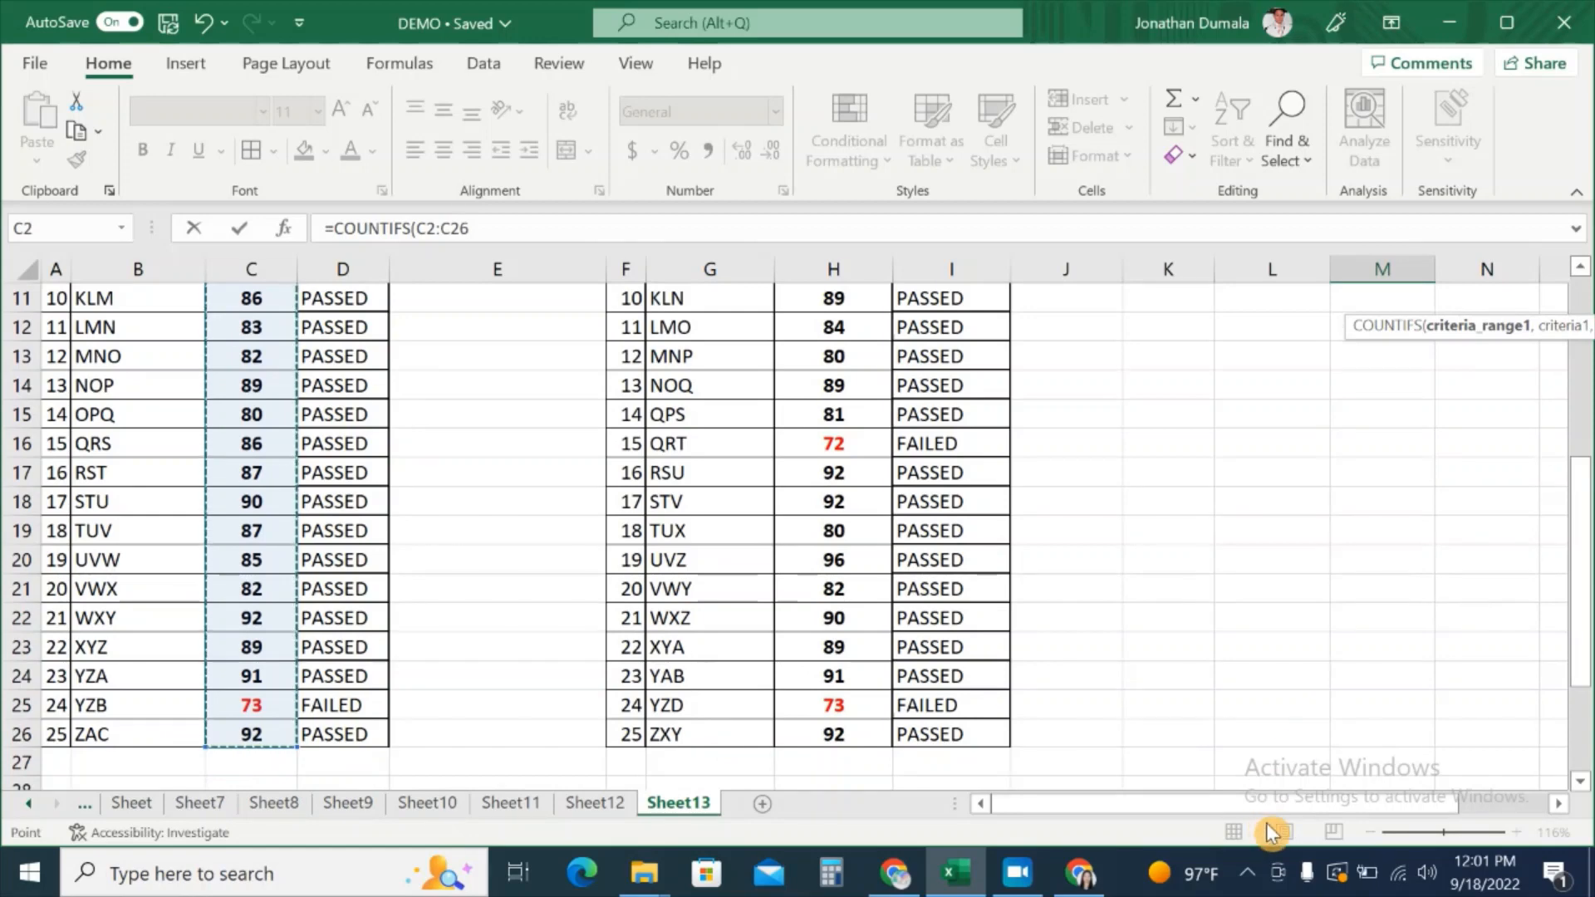
left_click_drag(1290, 803, 1338, 633)
scroll(1342, 590, "up", 4)
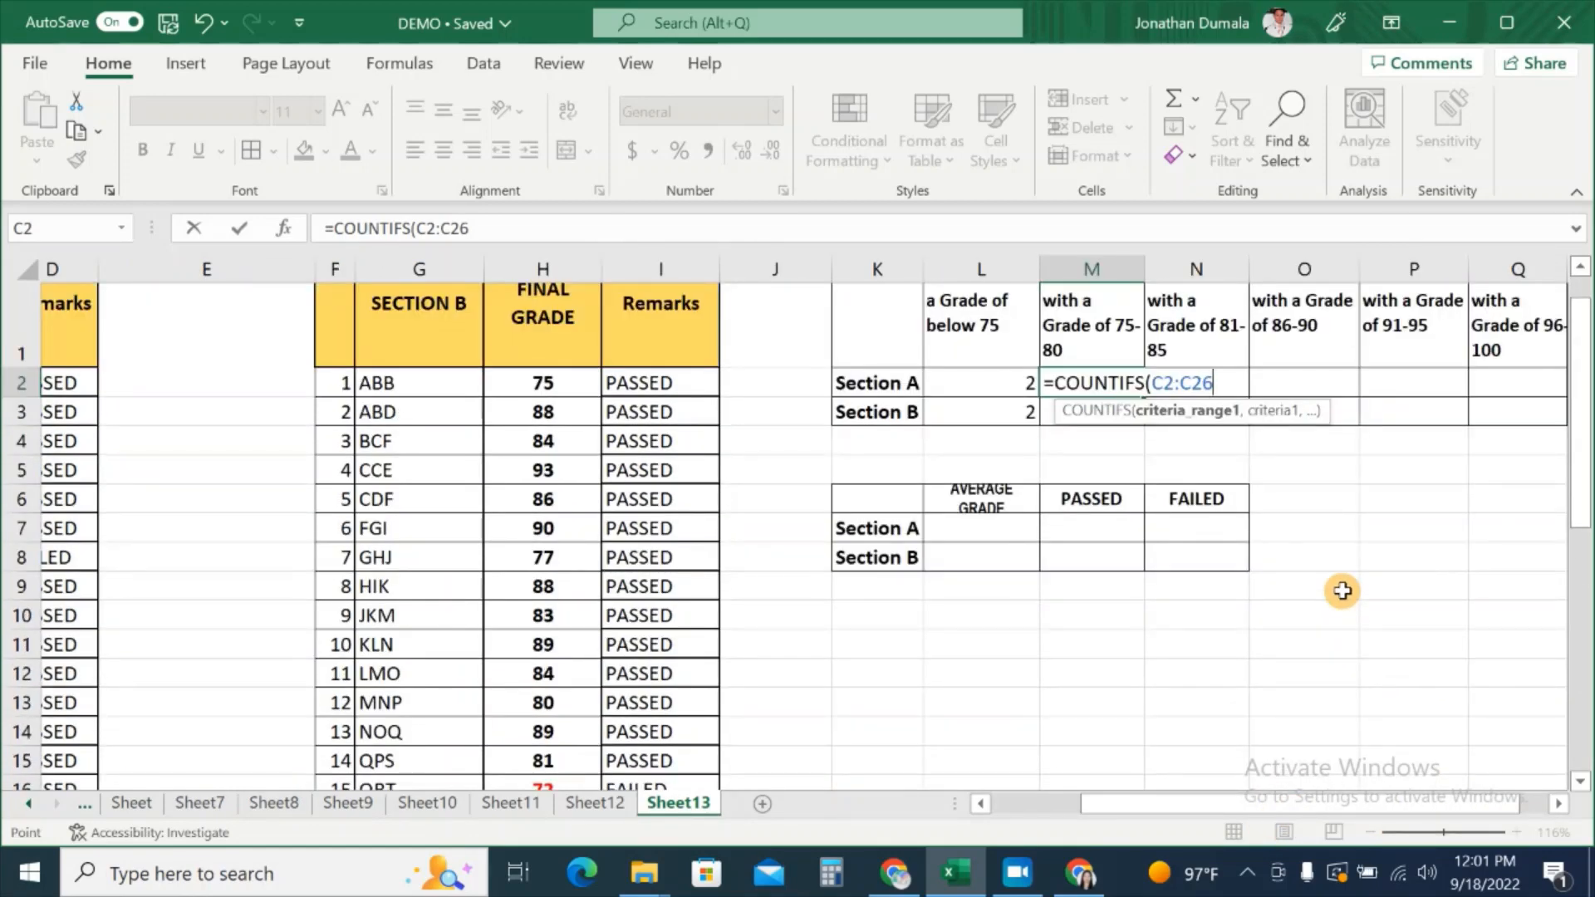
type(",\">=75")
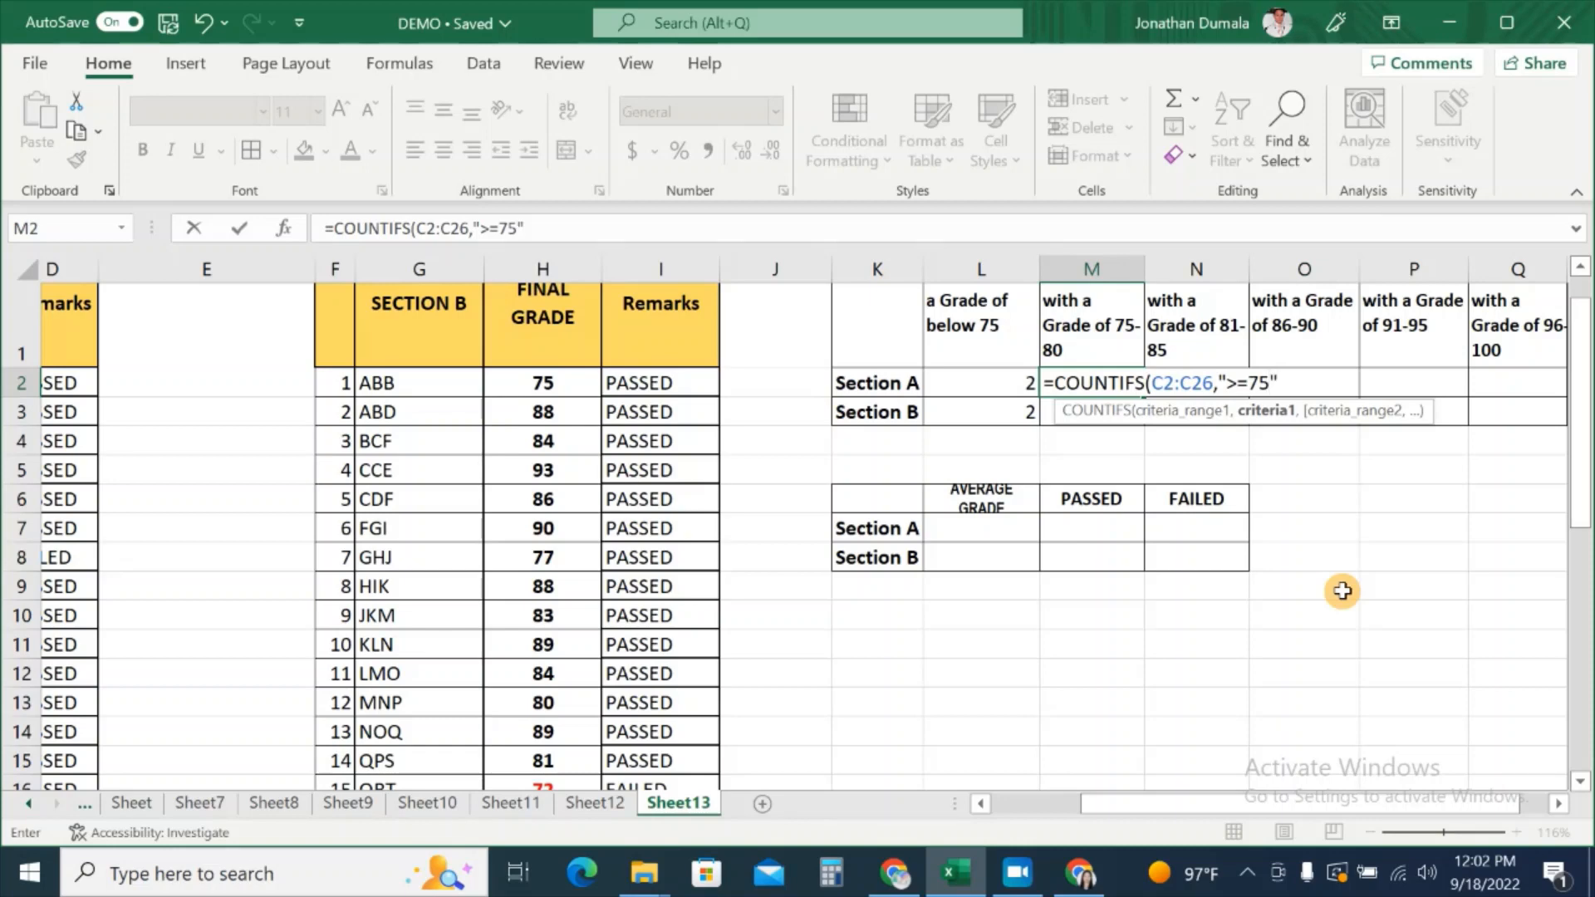
scroll(1370, 601, "up", 1)
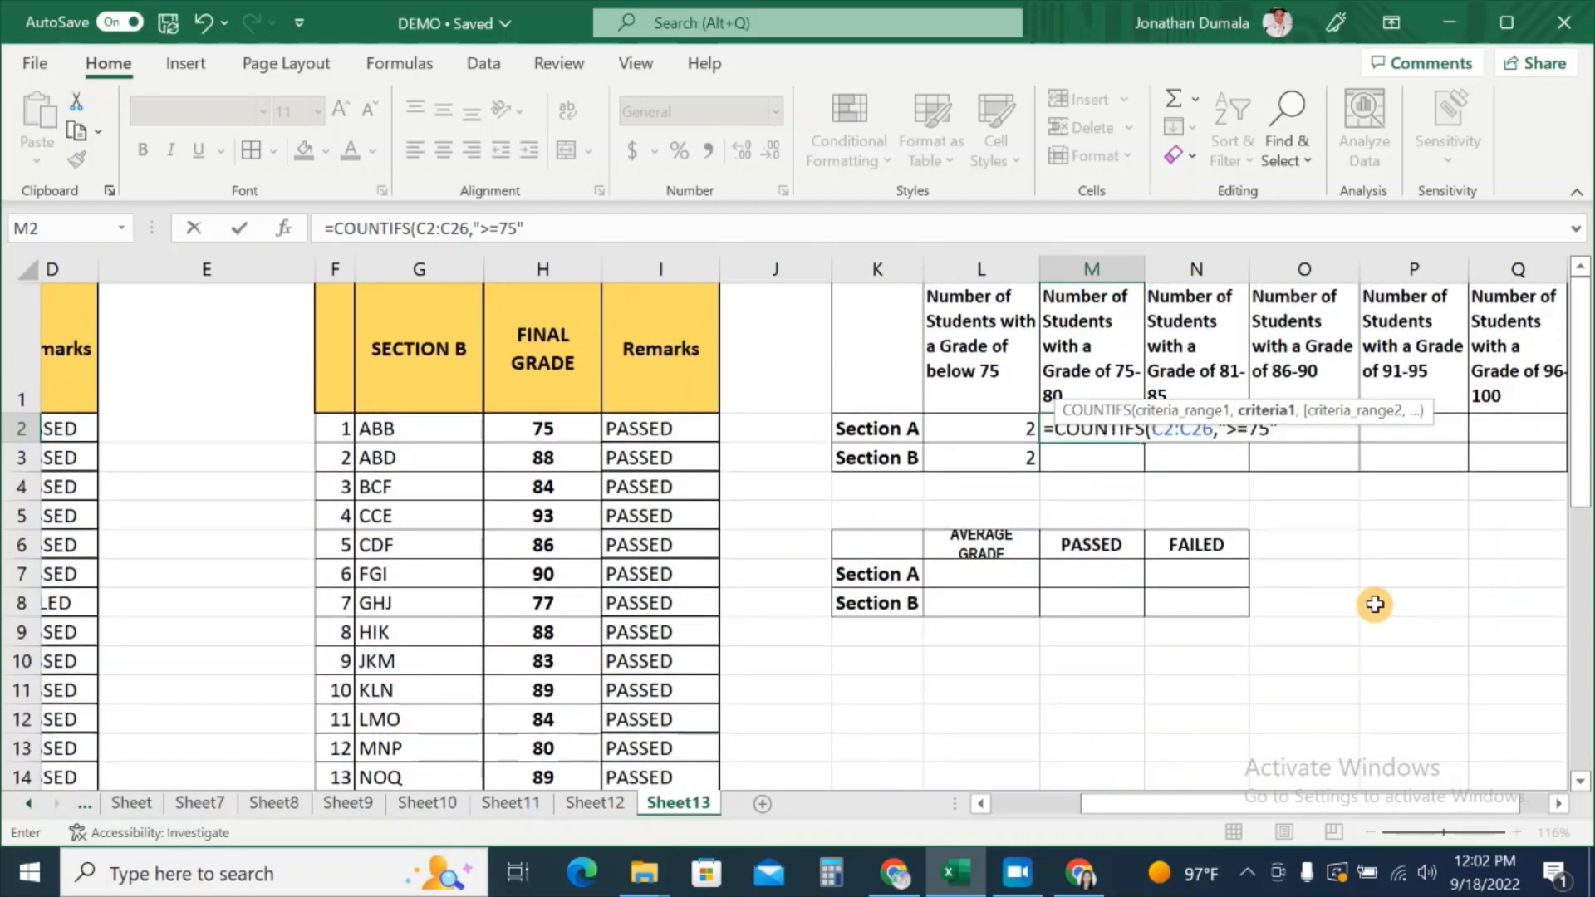
type(",")
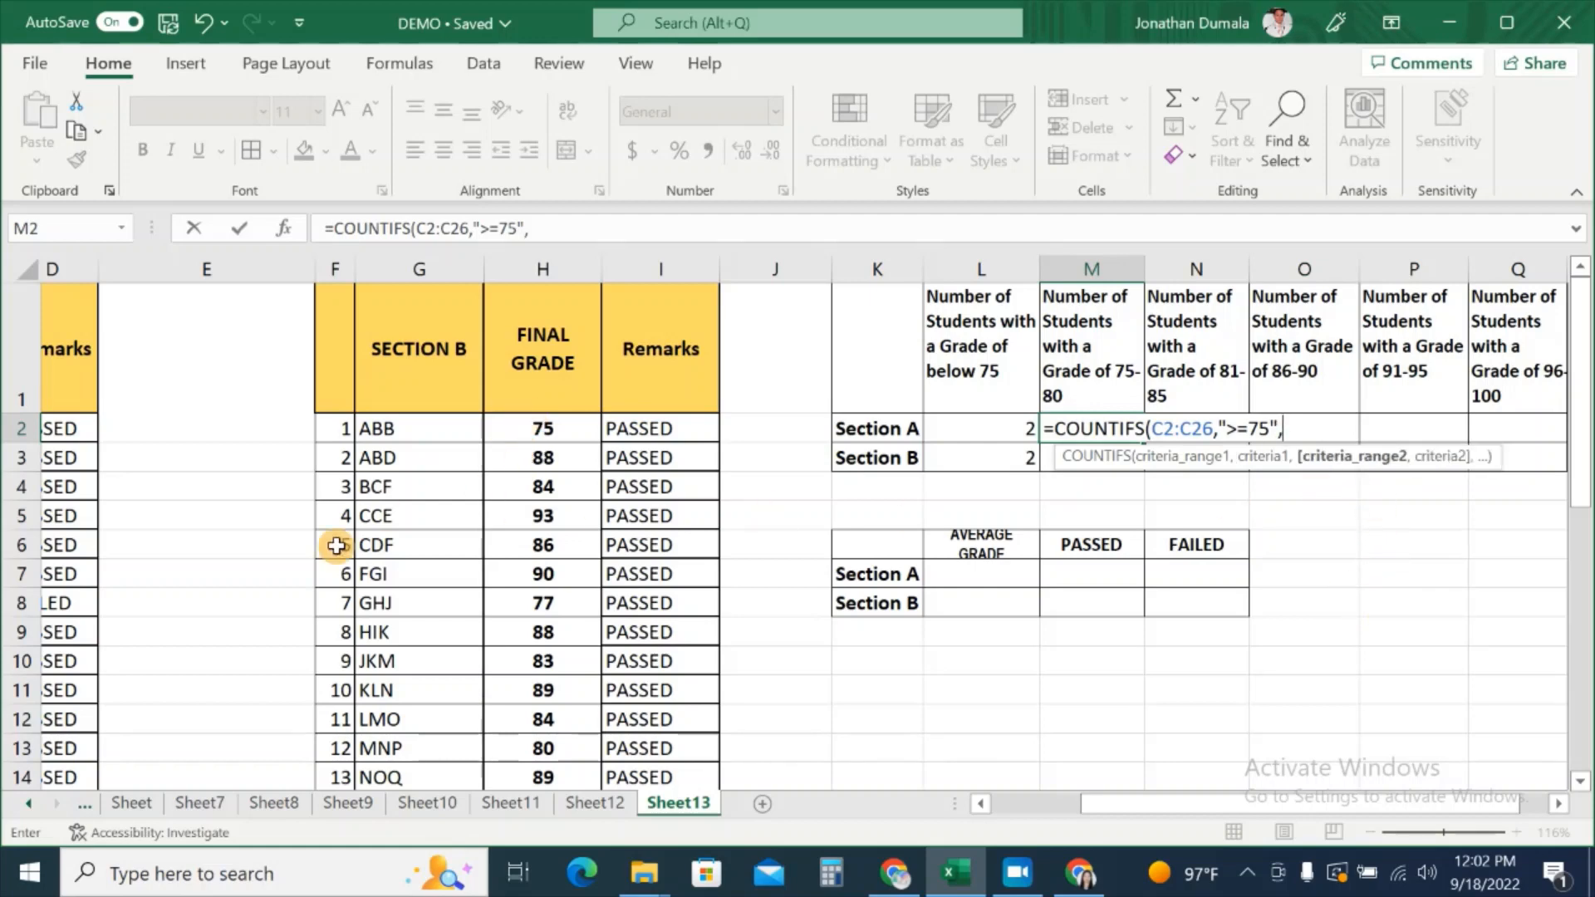
Step: Add C2:C26 with "<=80" as the second condition and commit, giving 3
left_click_drag(1100, 818, 1030, 802)
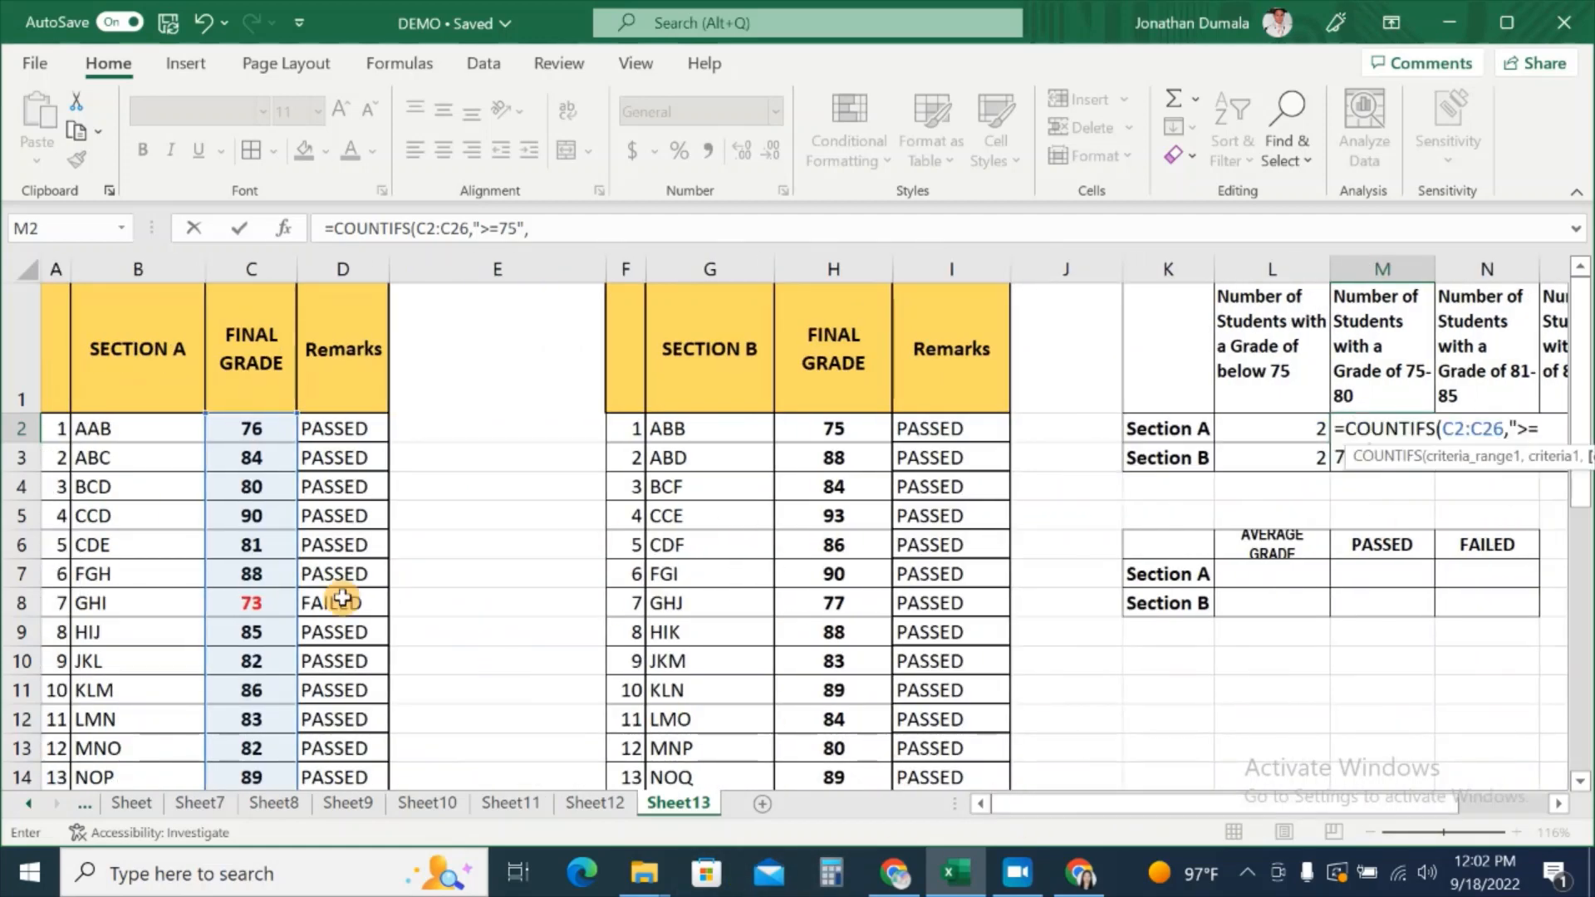
left_click(279, 431)
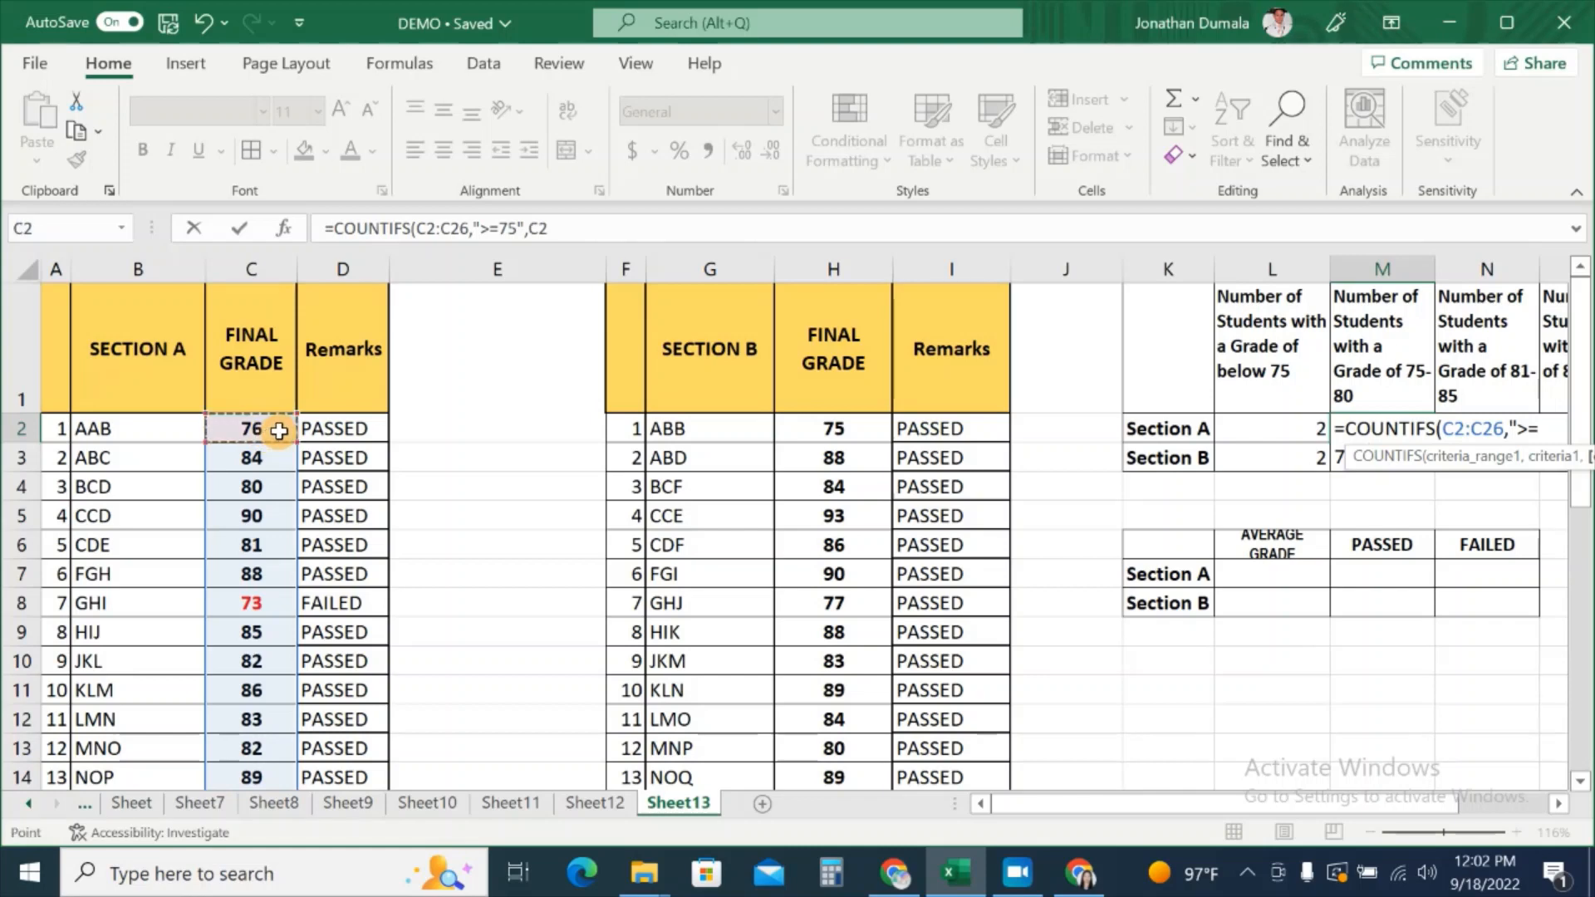
left_click_drag(279, 431, 257, 735)
scroll(1238, 694, "up", 4)
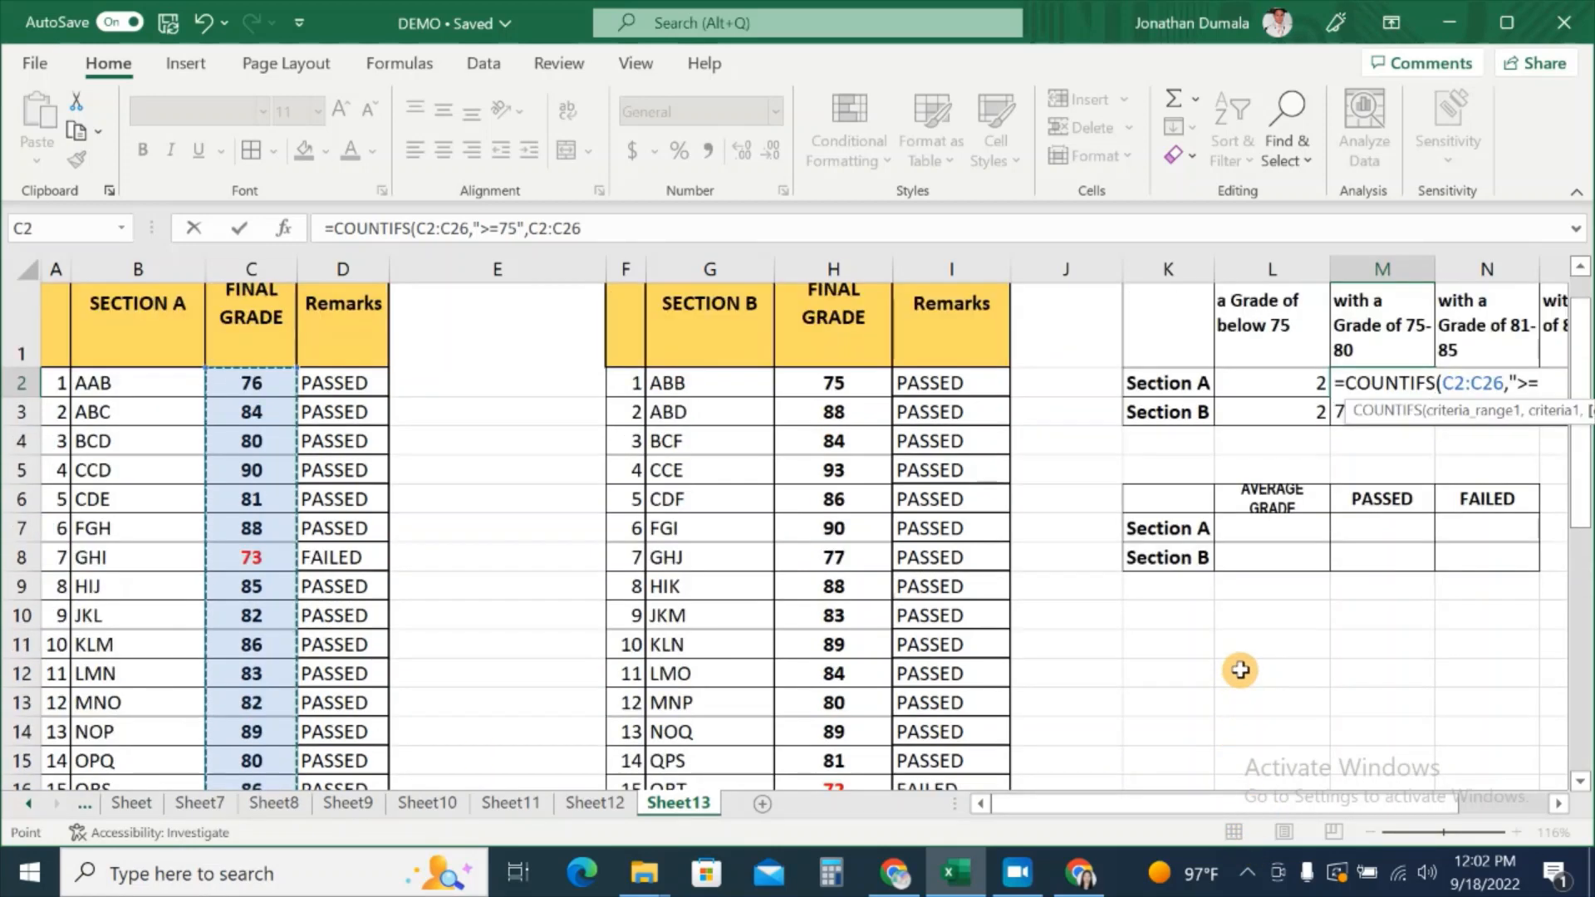
scroll(1287, 802, "right", 2)
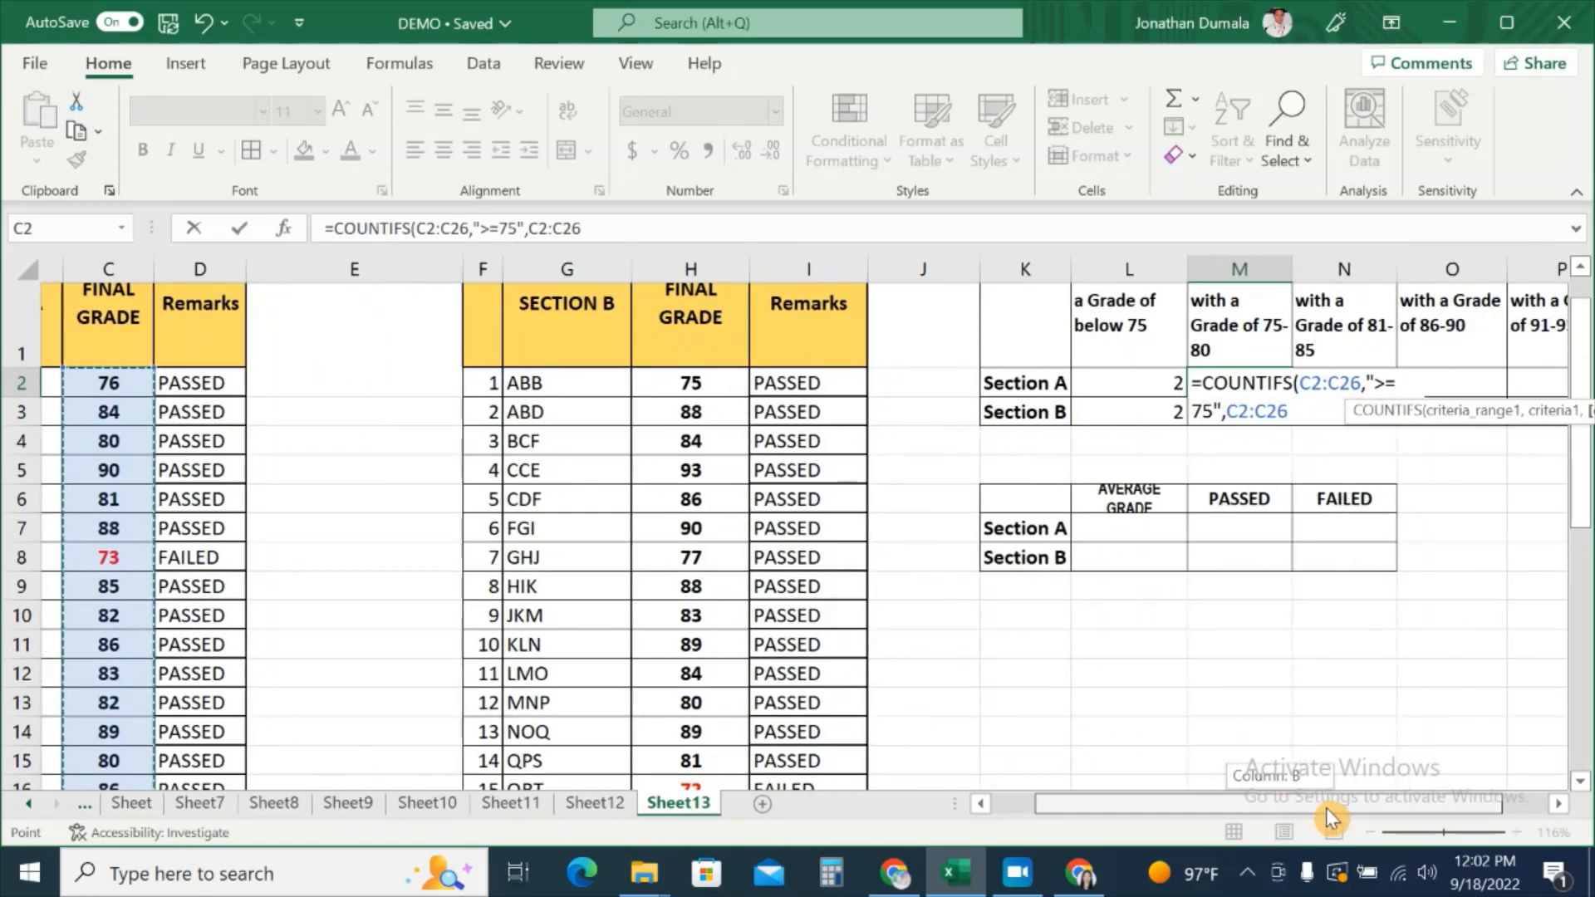
type(",\"<=80")
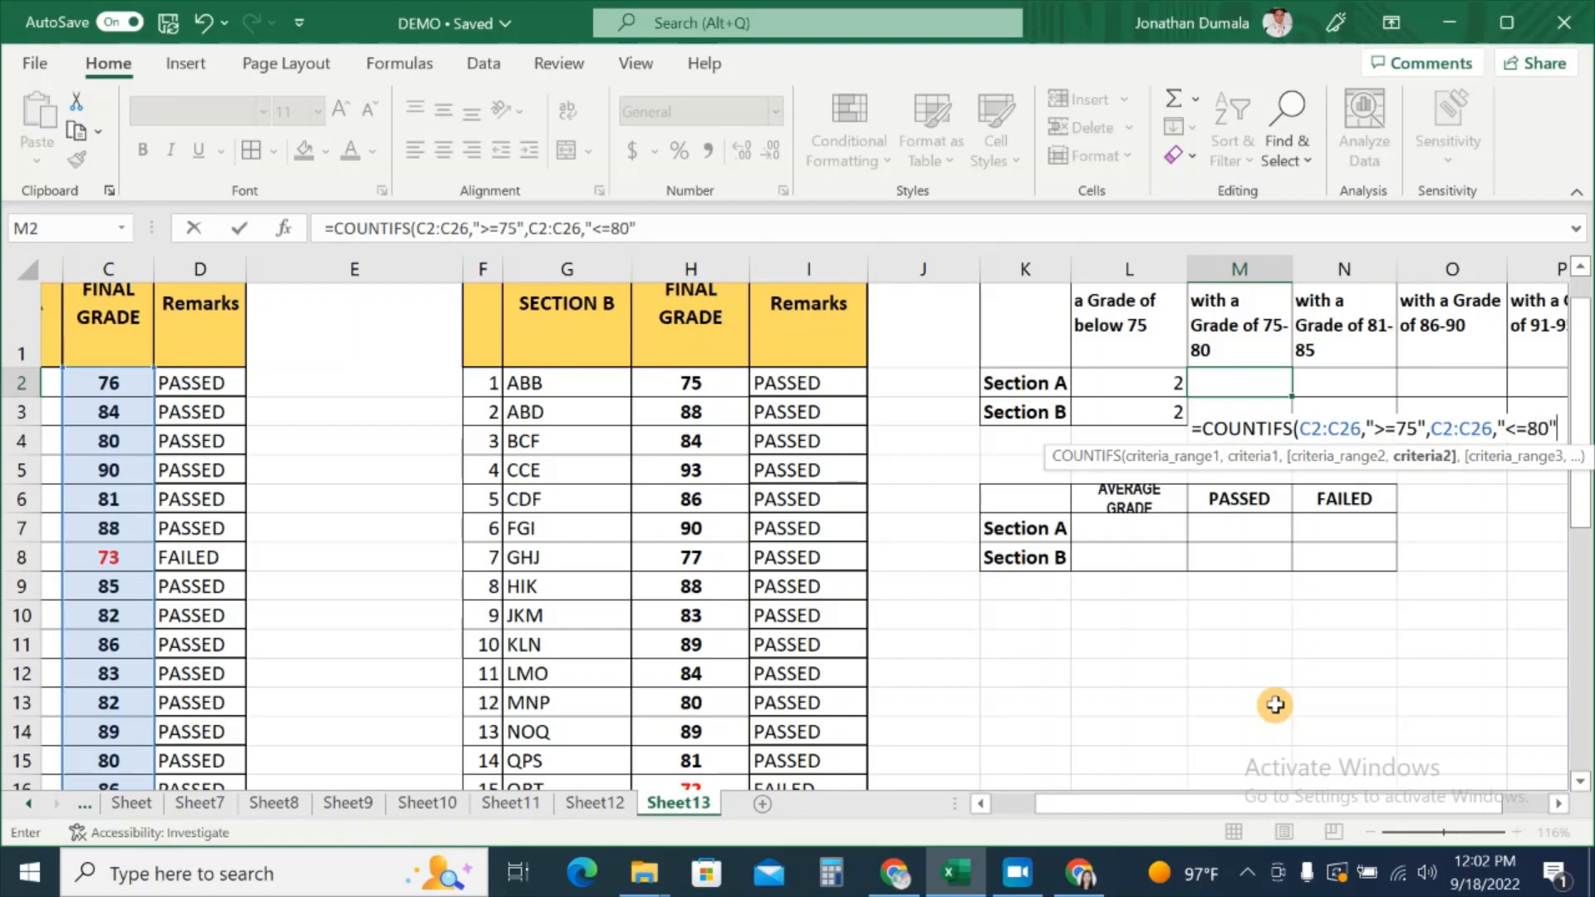
type(")")
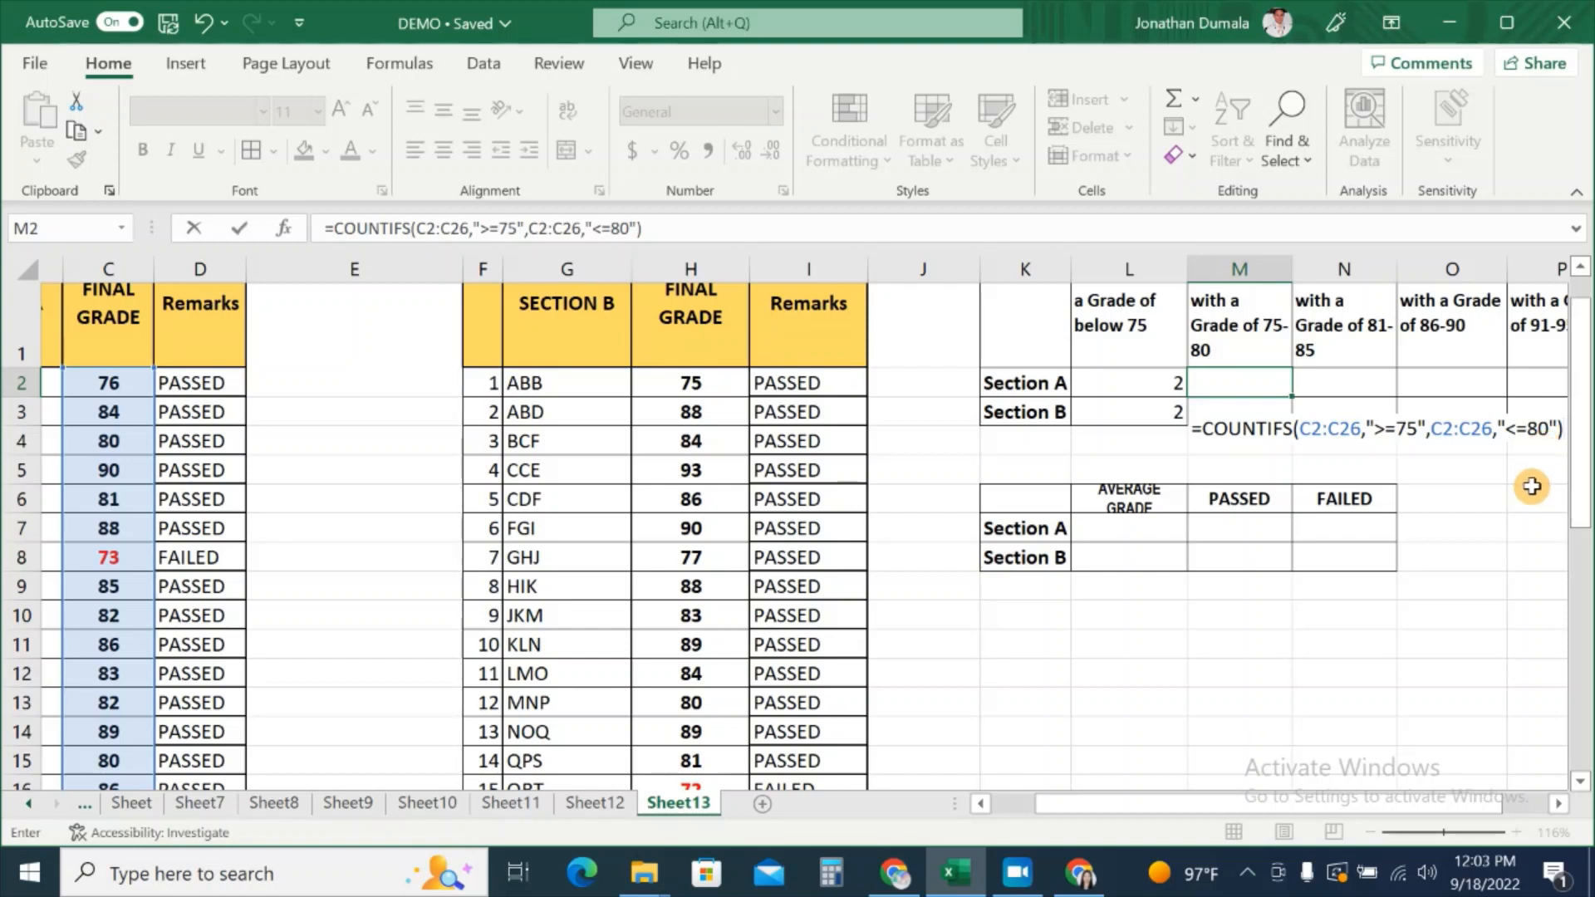
key("Return")
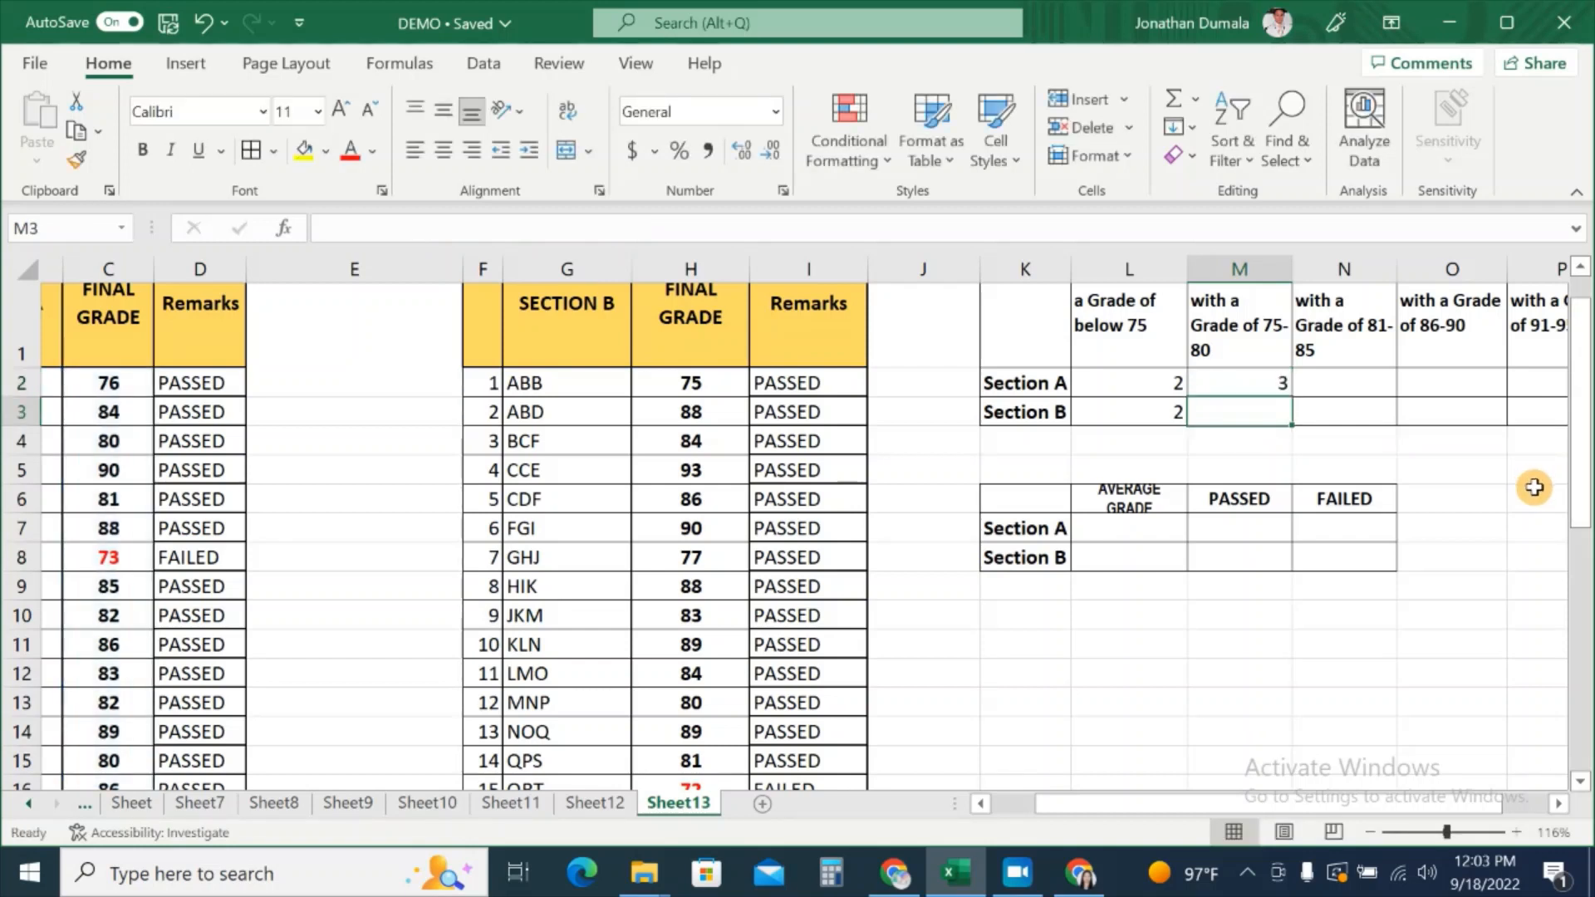
key("Up")
key("Up")
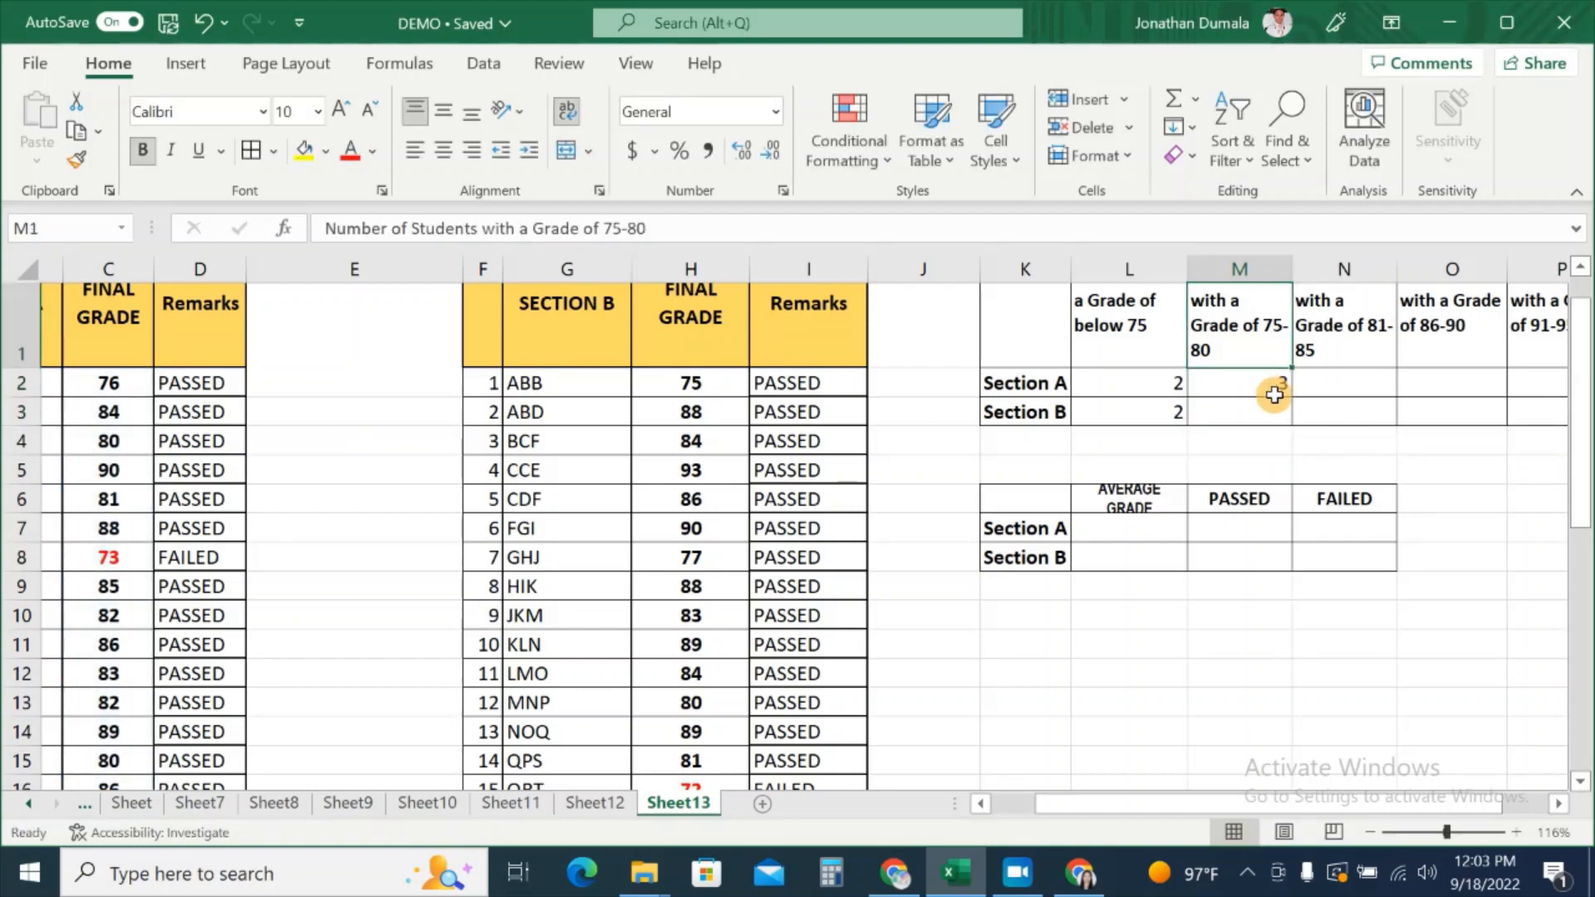
key("Down")
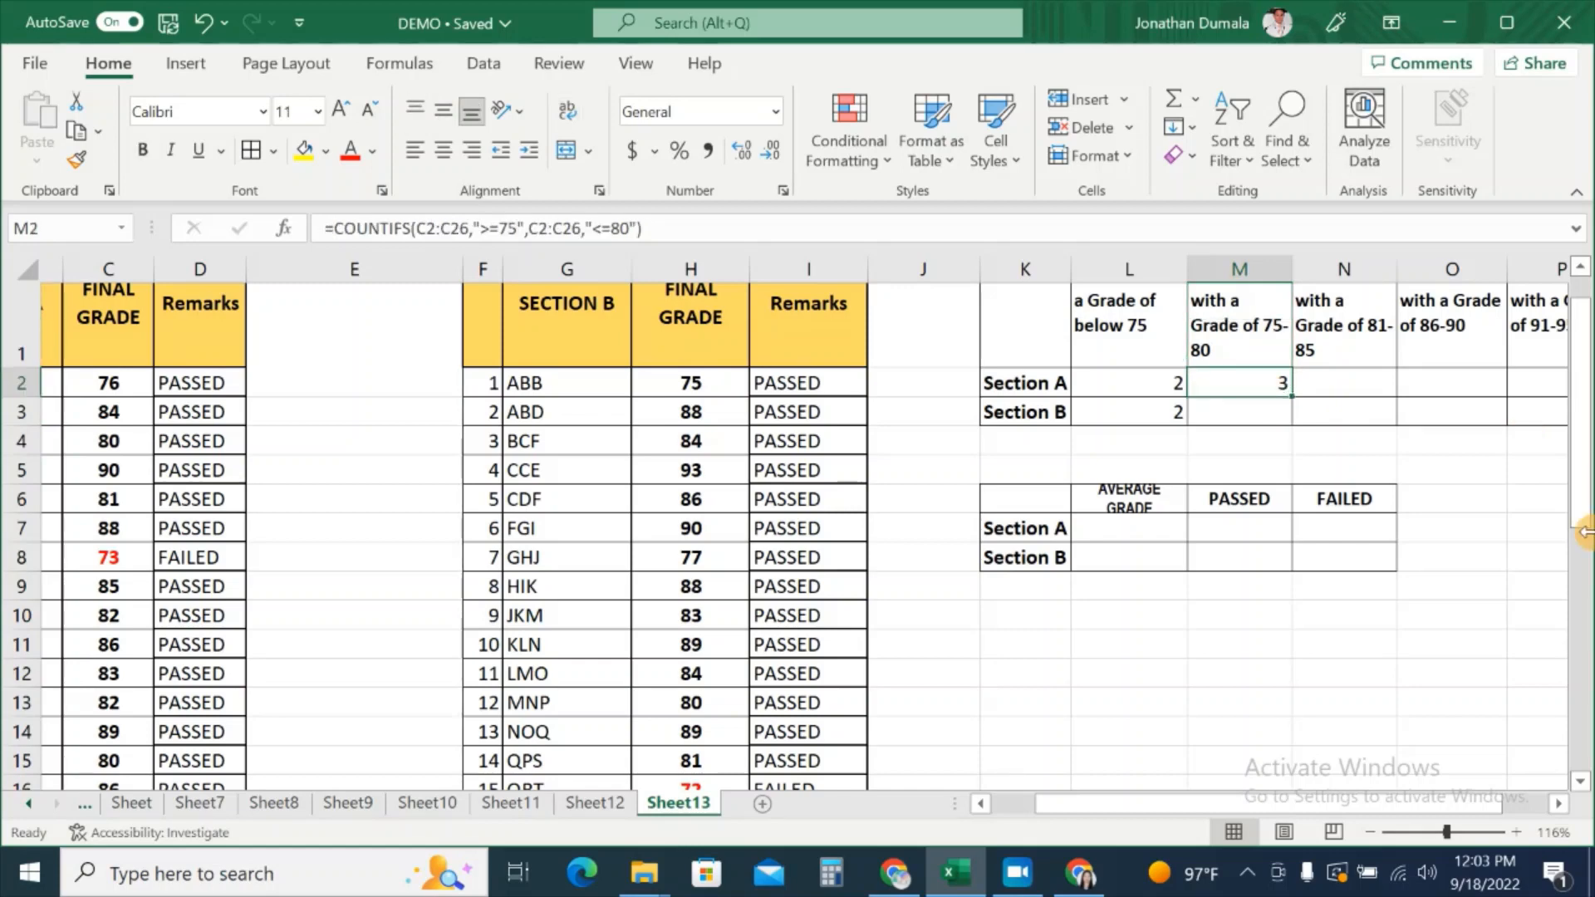
left_click_drag(1192, 803, 1150, 803)
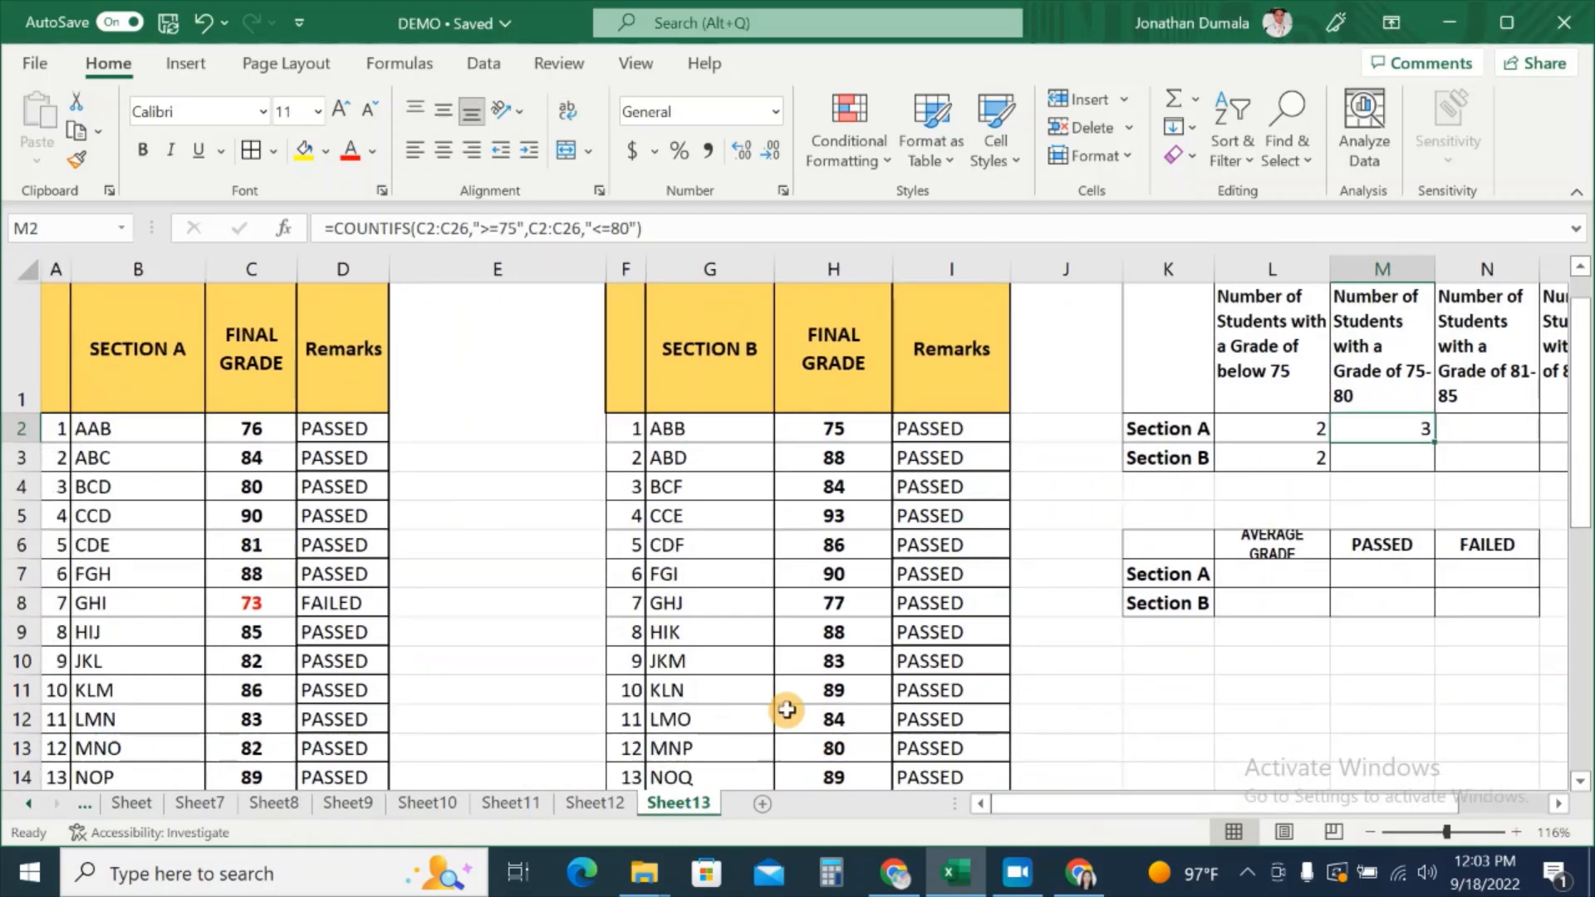
left_click(261, 433)
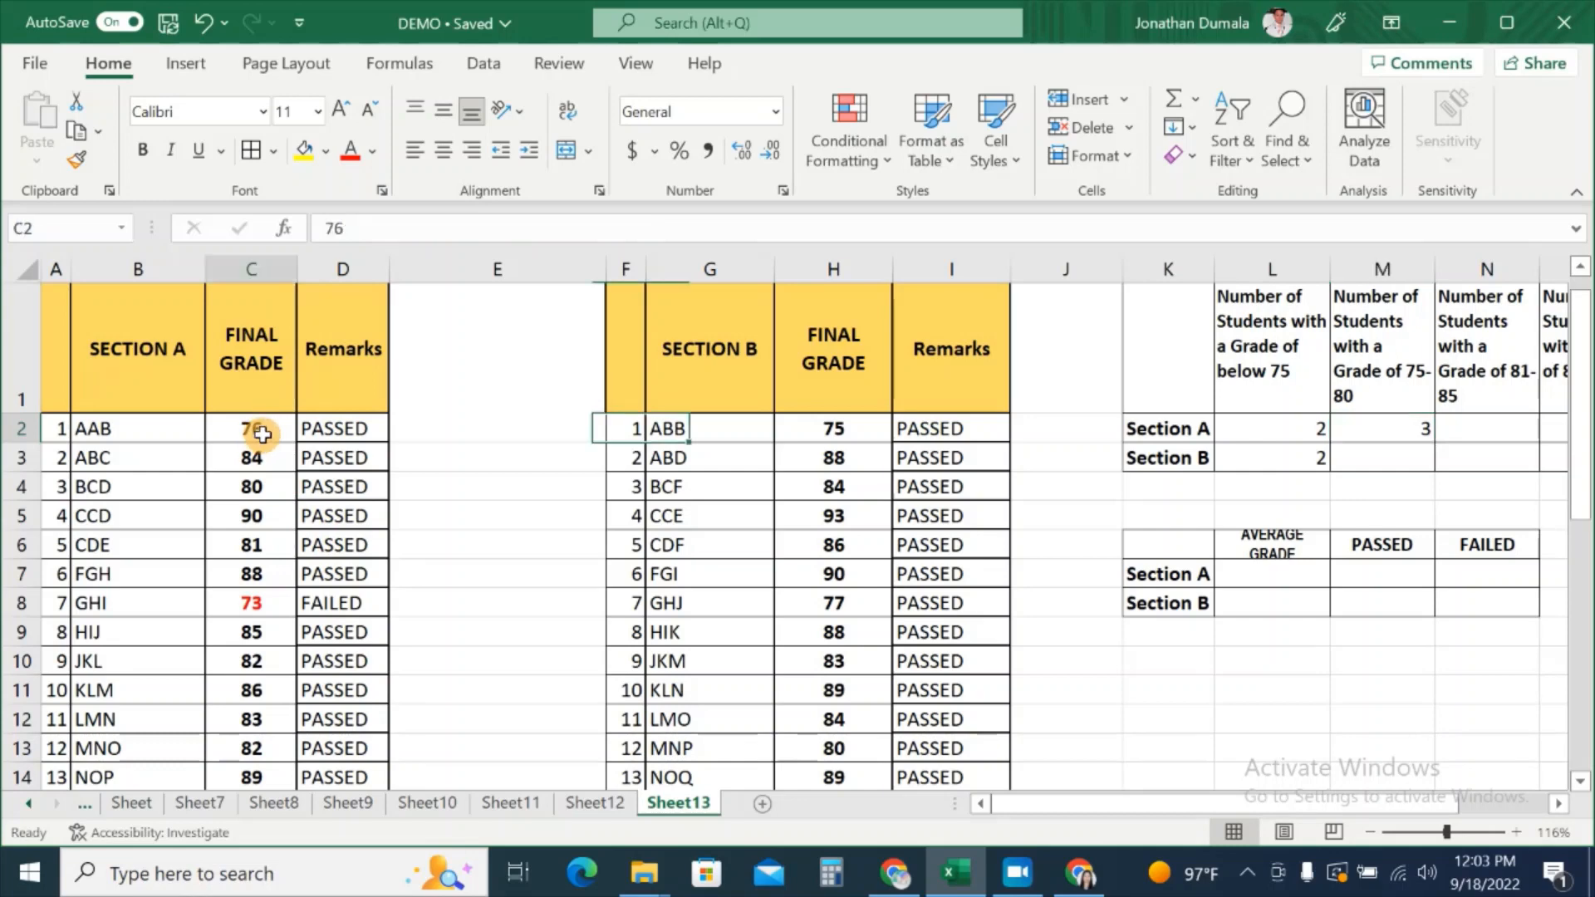
left_click(278, 485)
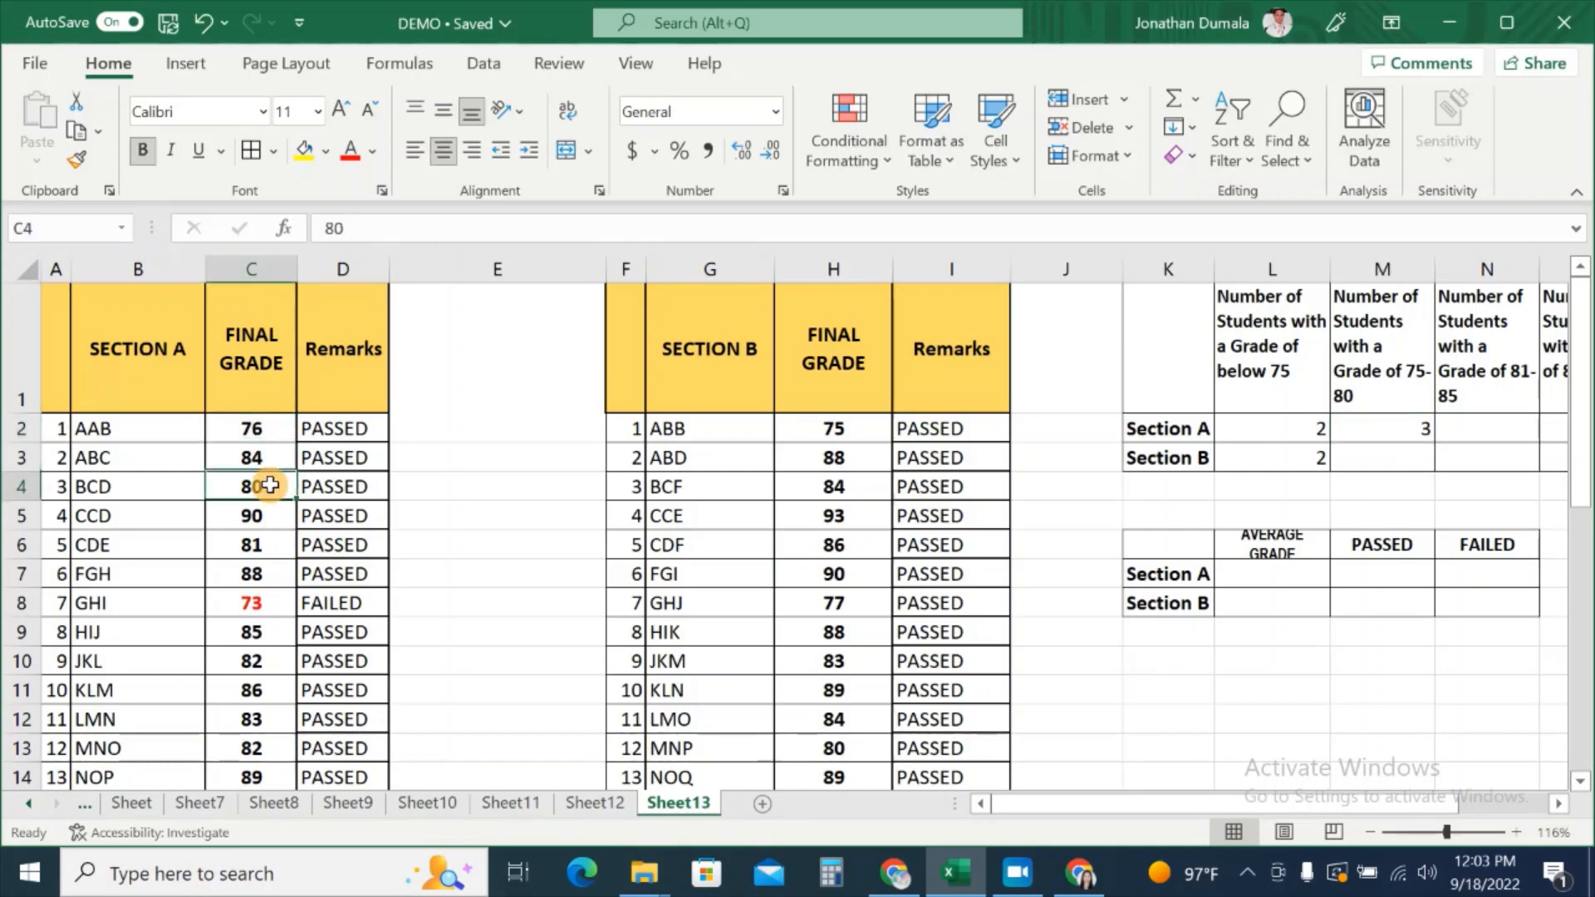
scroll(285, 598, "down", 1)
scroll(285, 602, "down", 2)
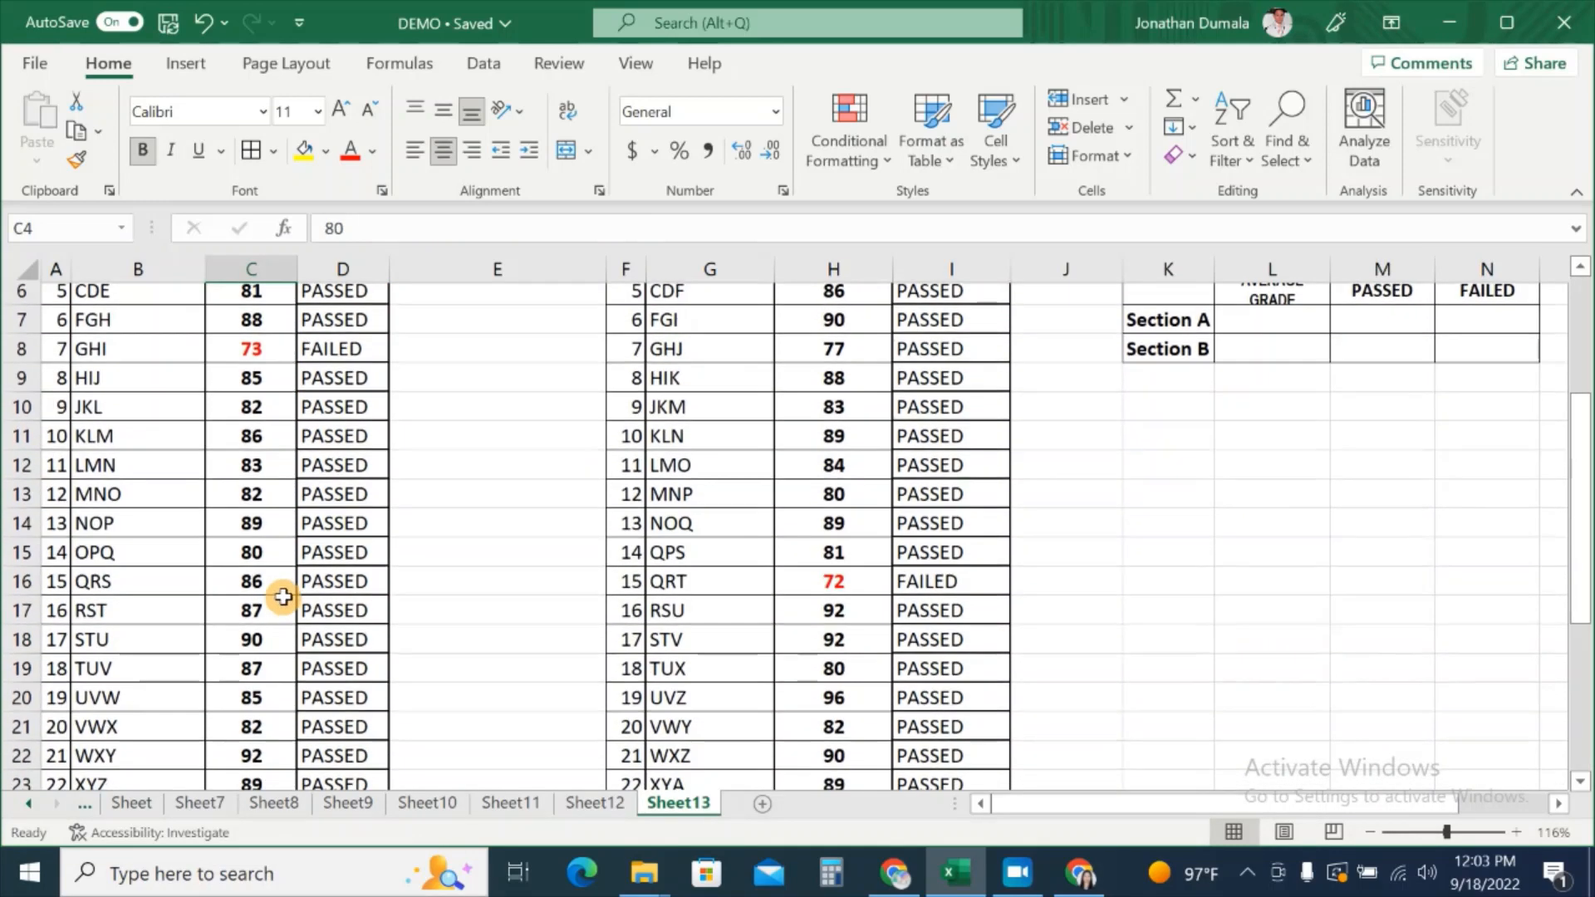
left_click(285, 552)
scroll(1390, 490, "up", 2)
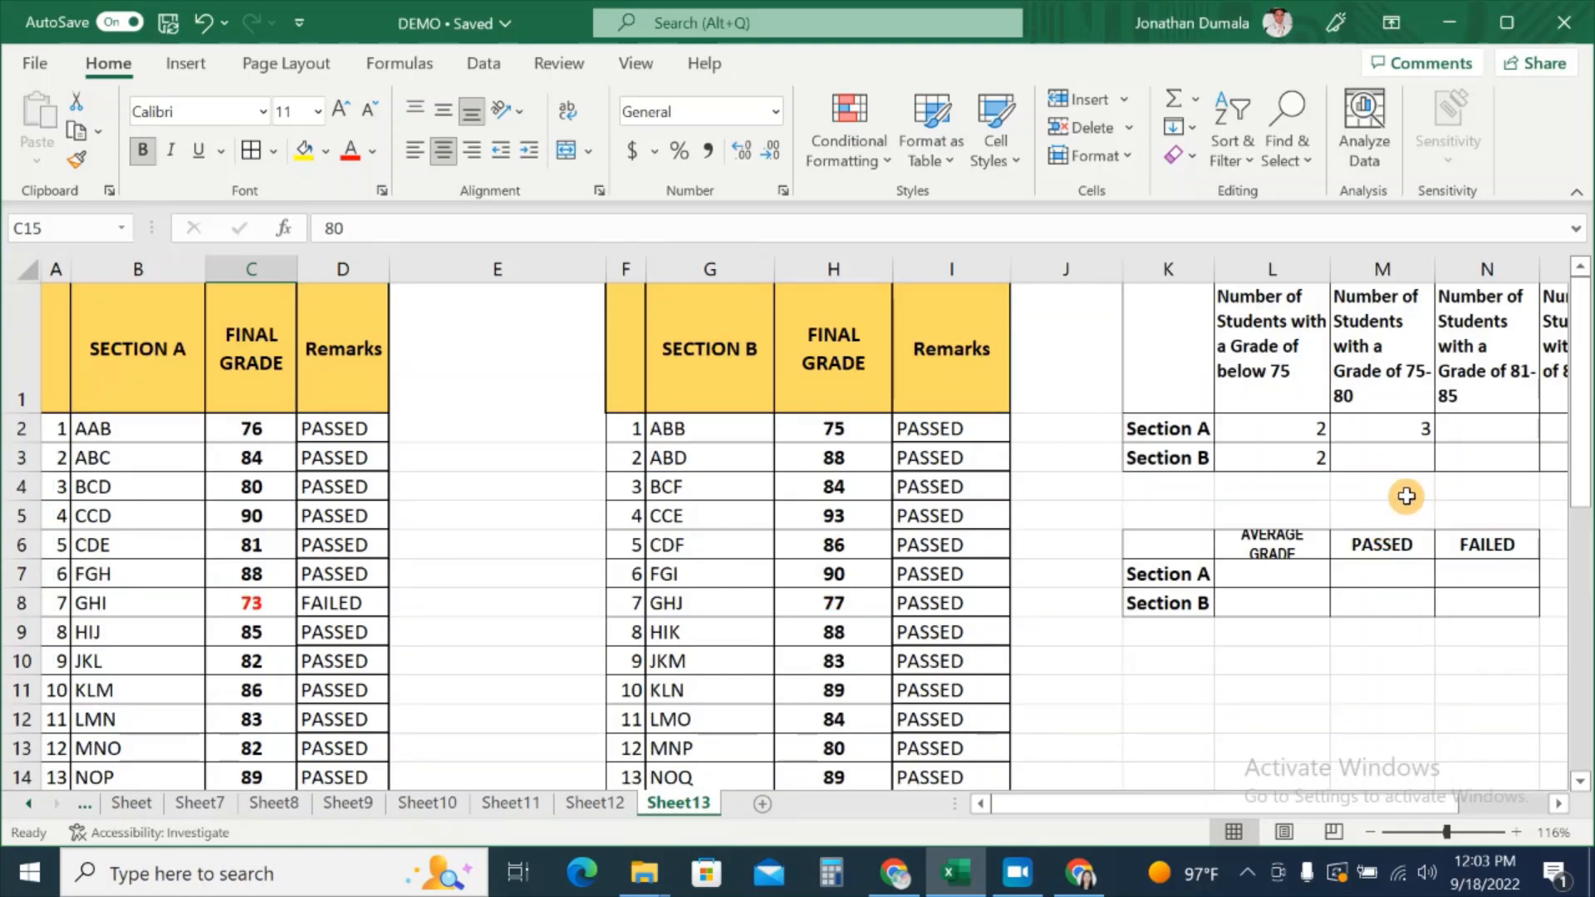
left_click(1403, 453)
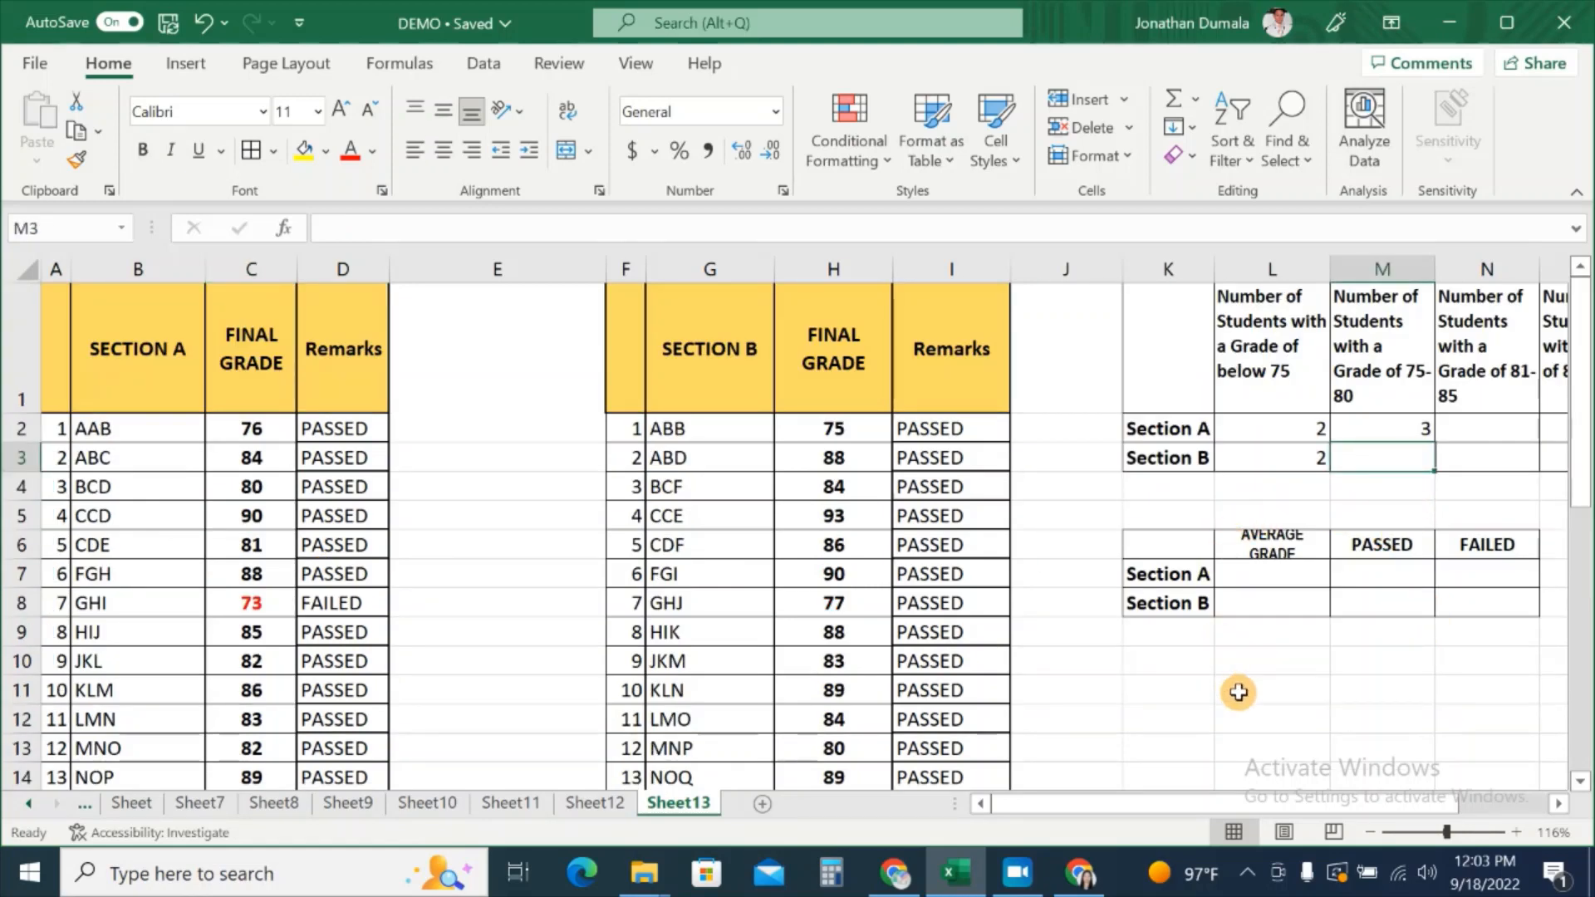
Step: Enter =COUNTIFS(H2:H26,">=75",H2:H26,"<=80") in M3 for Section B's 75–80 count
type("=")
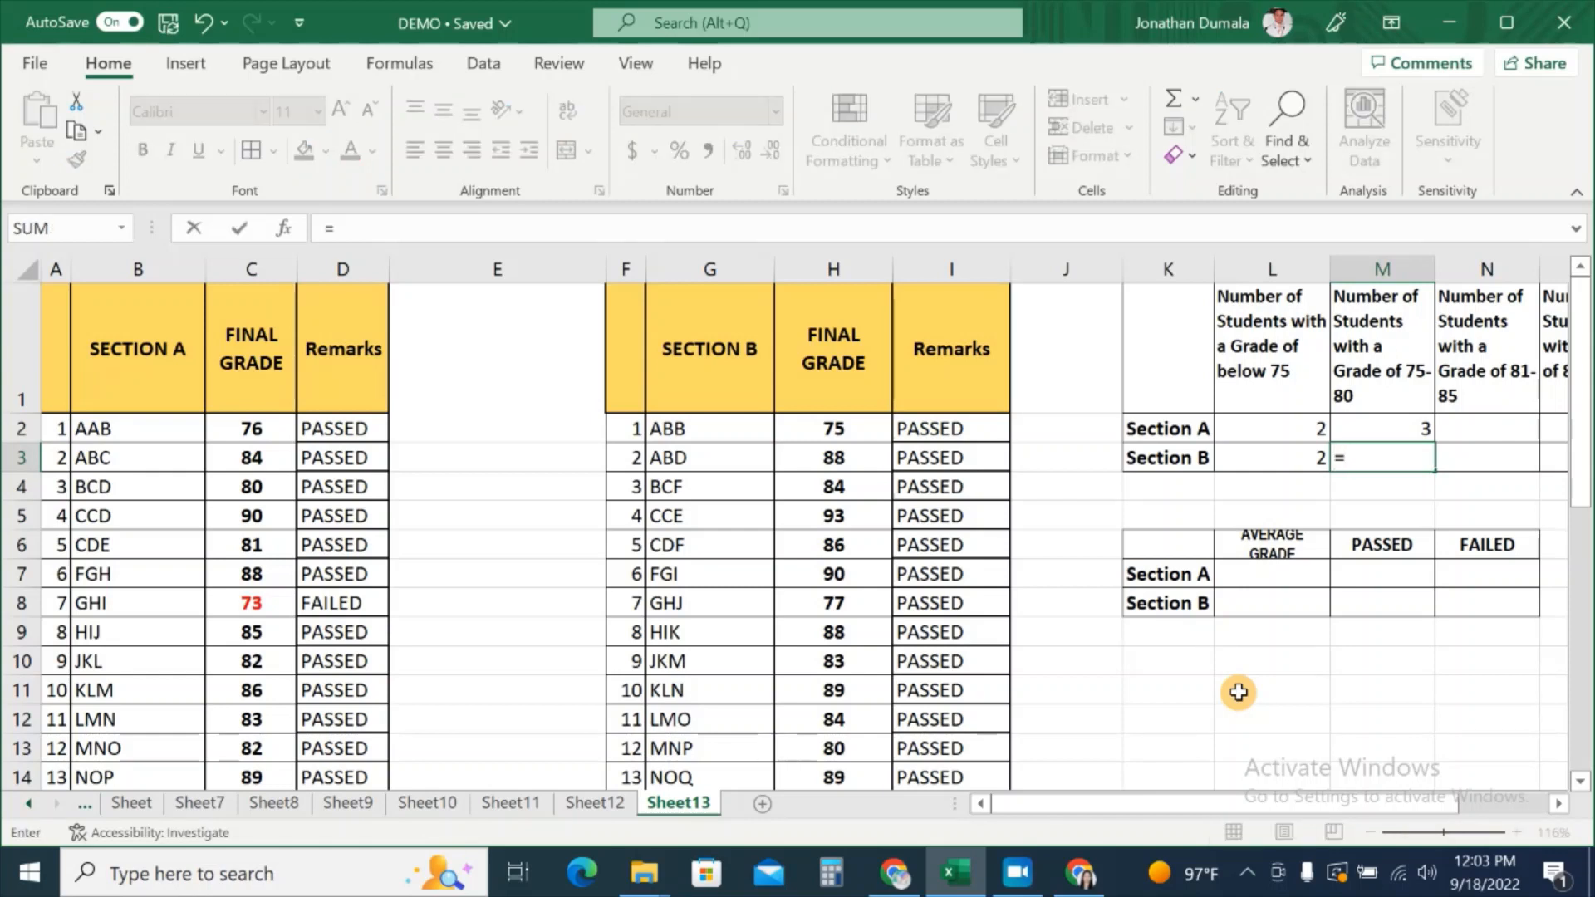
type("COUNTIF")
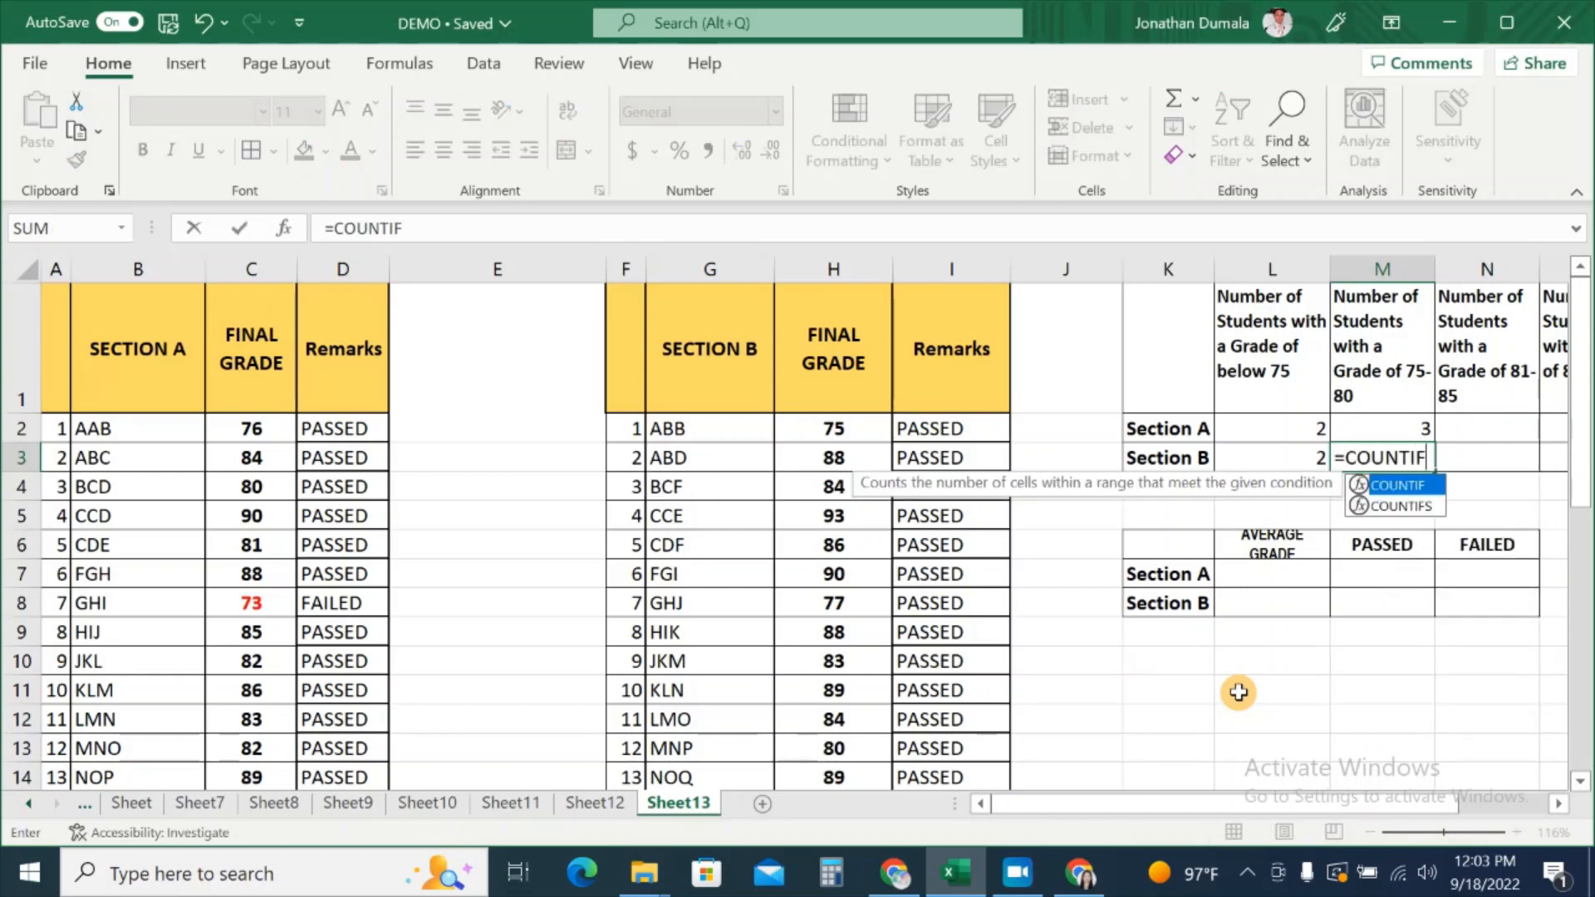
type("S(")
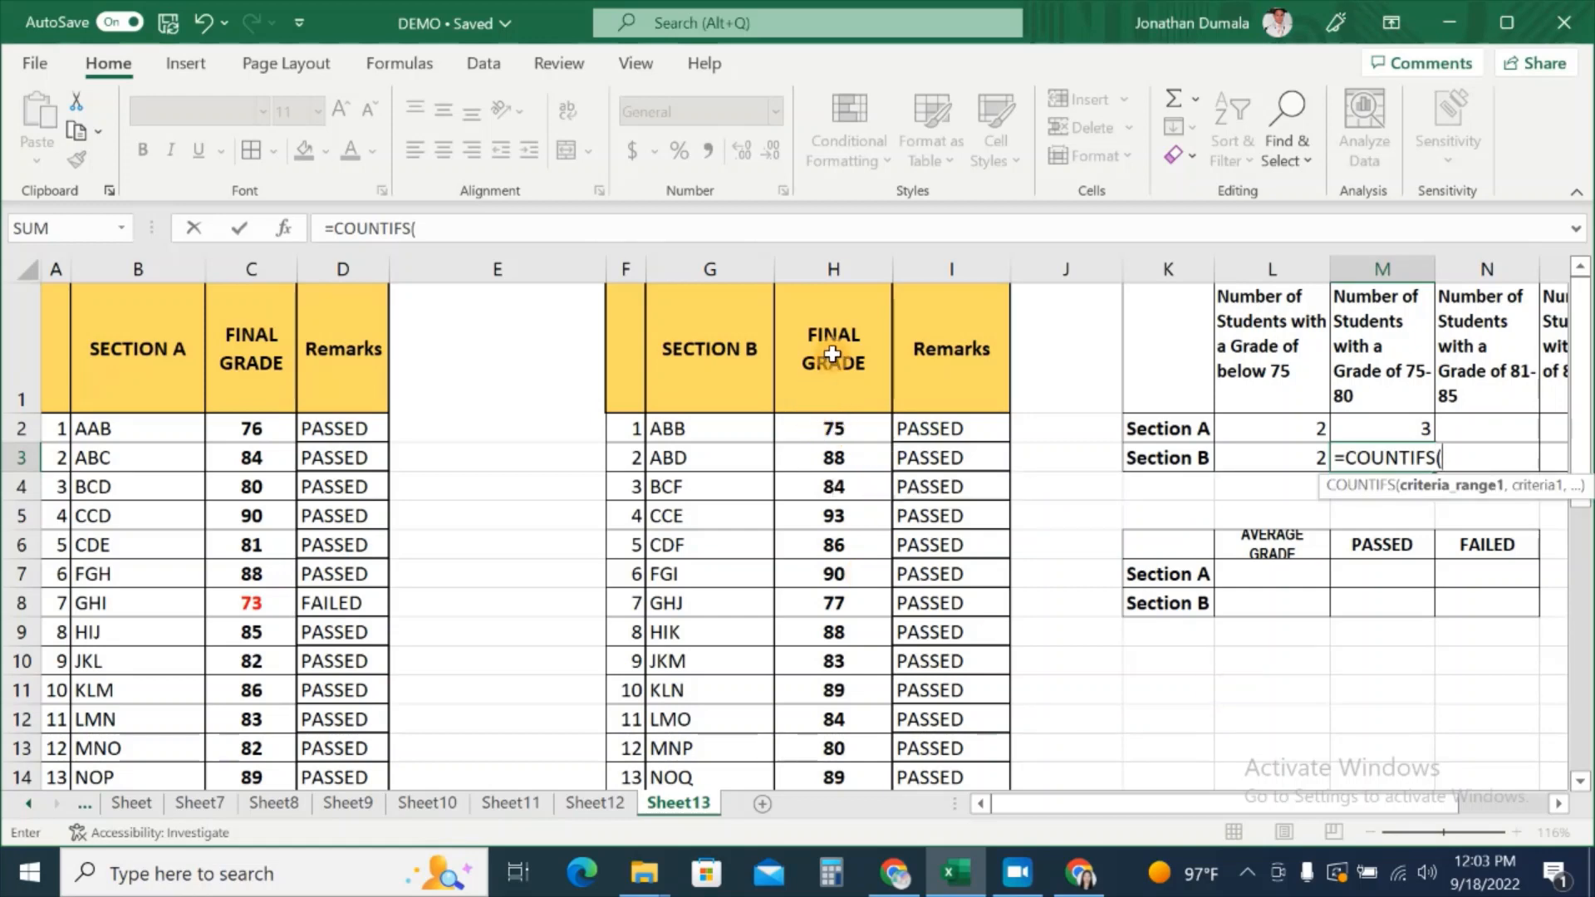
left_click_drag(837, 430, 847, 748)
scroll(1478, 565, "up", 4)
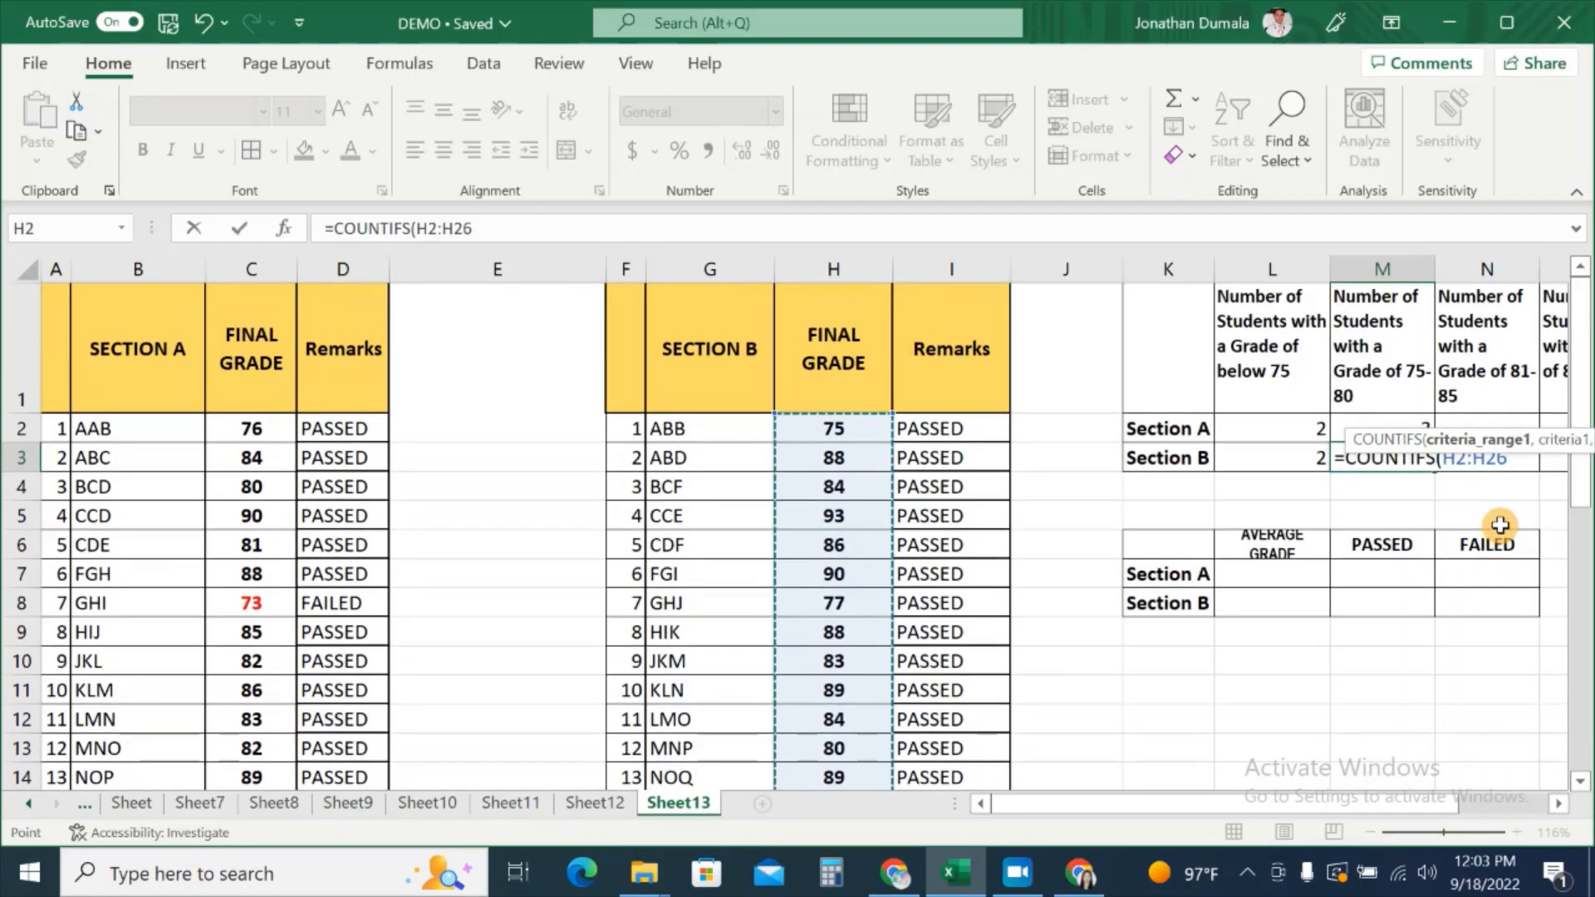
type(",")
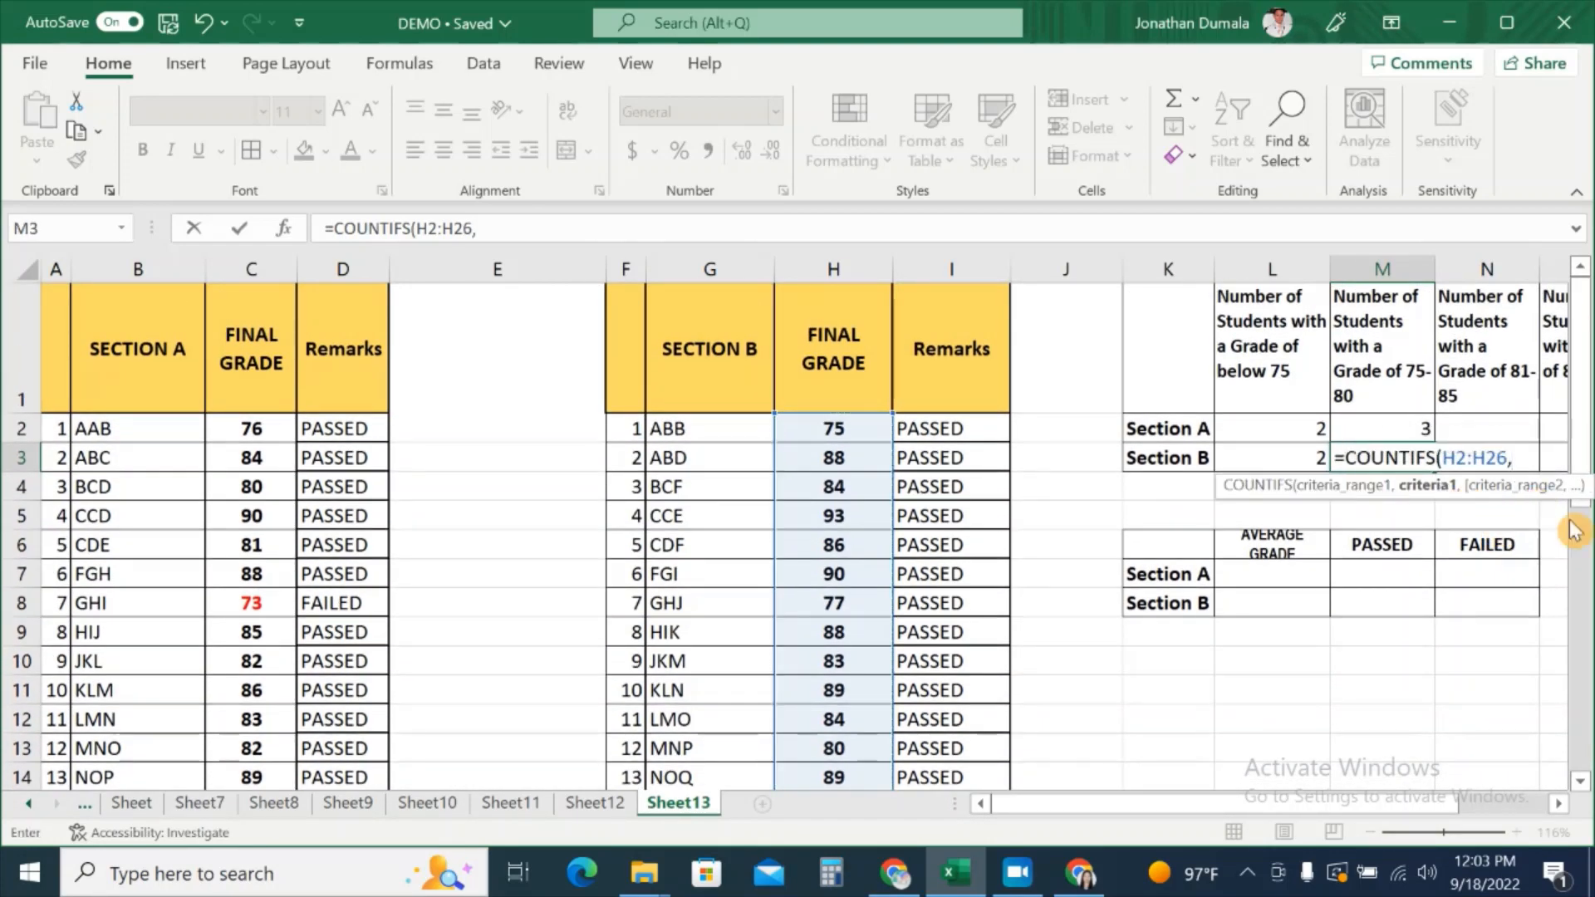
left_click_drag(1432, 820, 1465, 818)
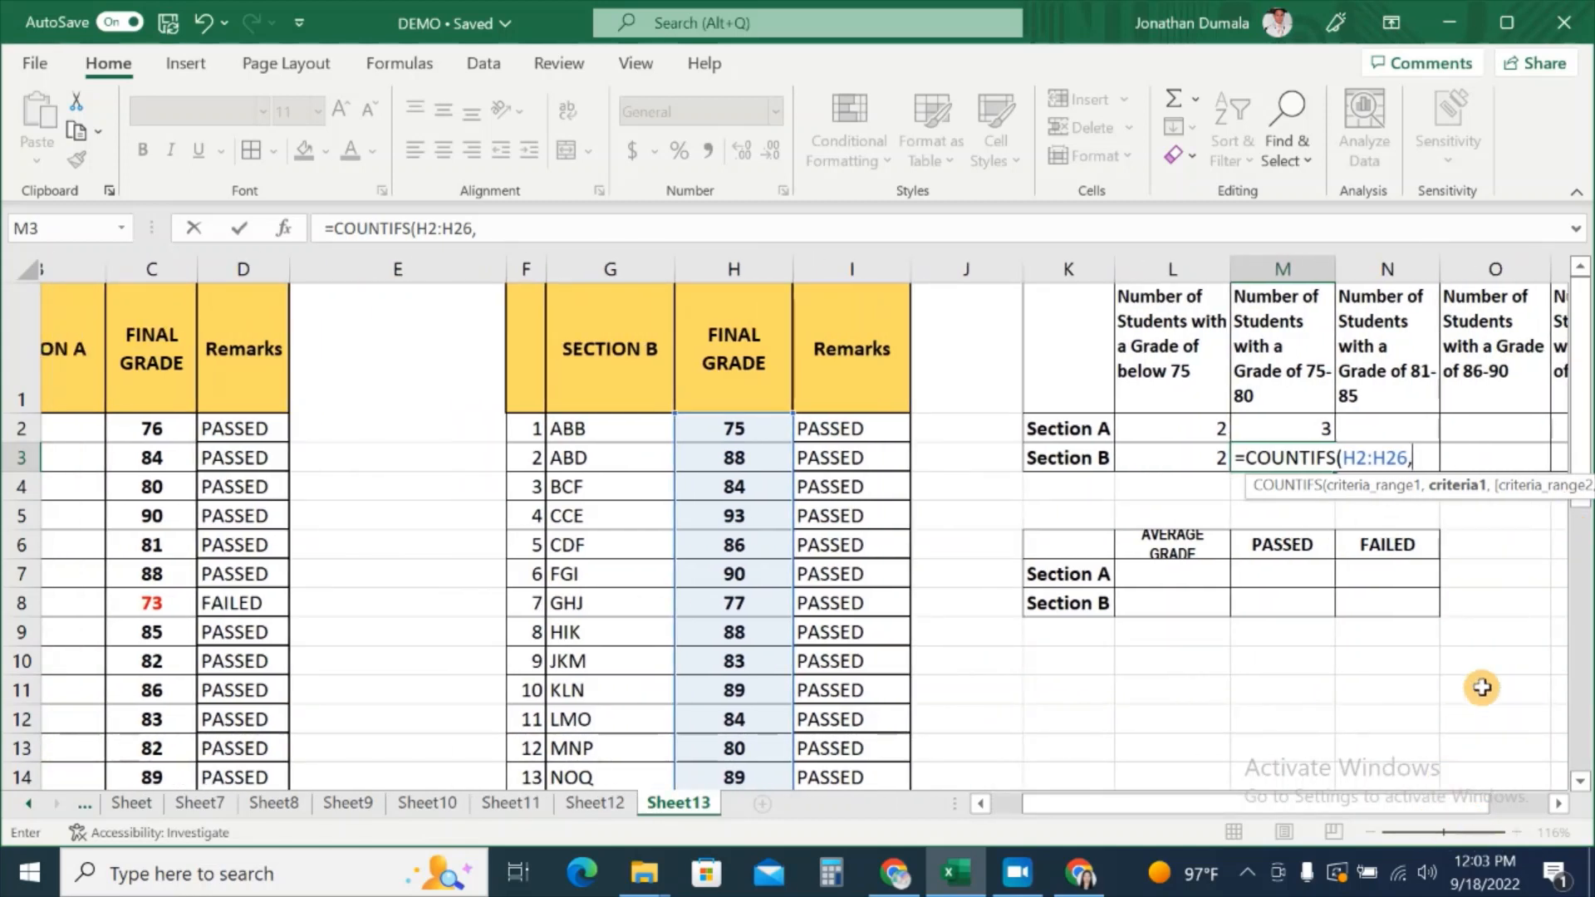
type("\"")
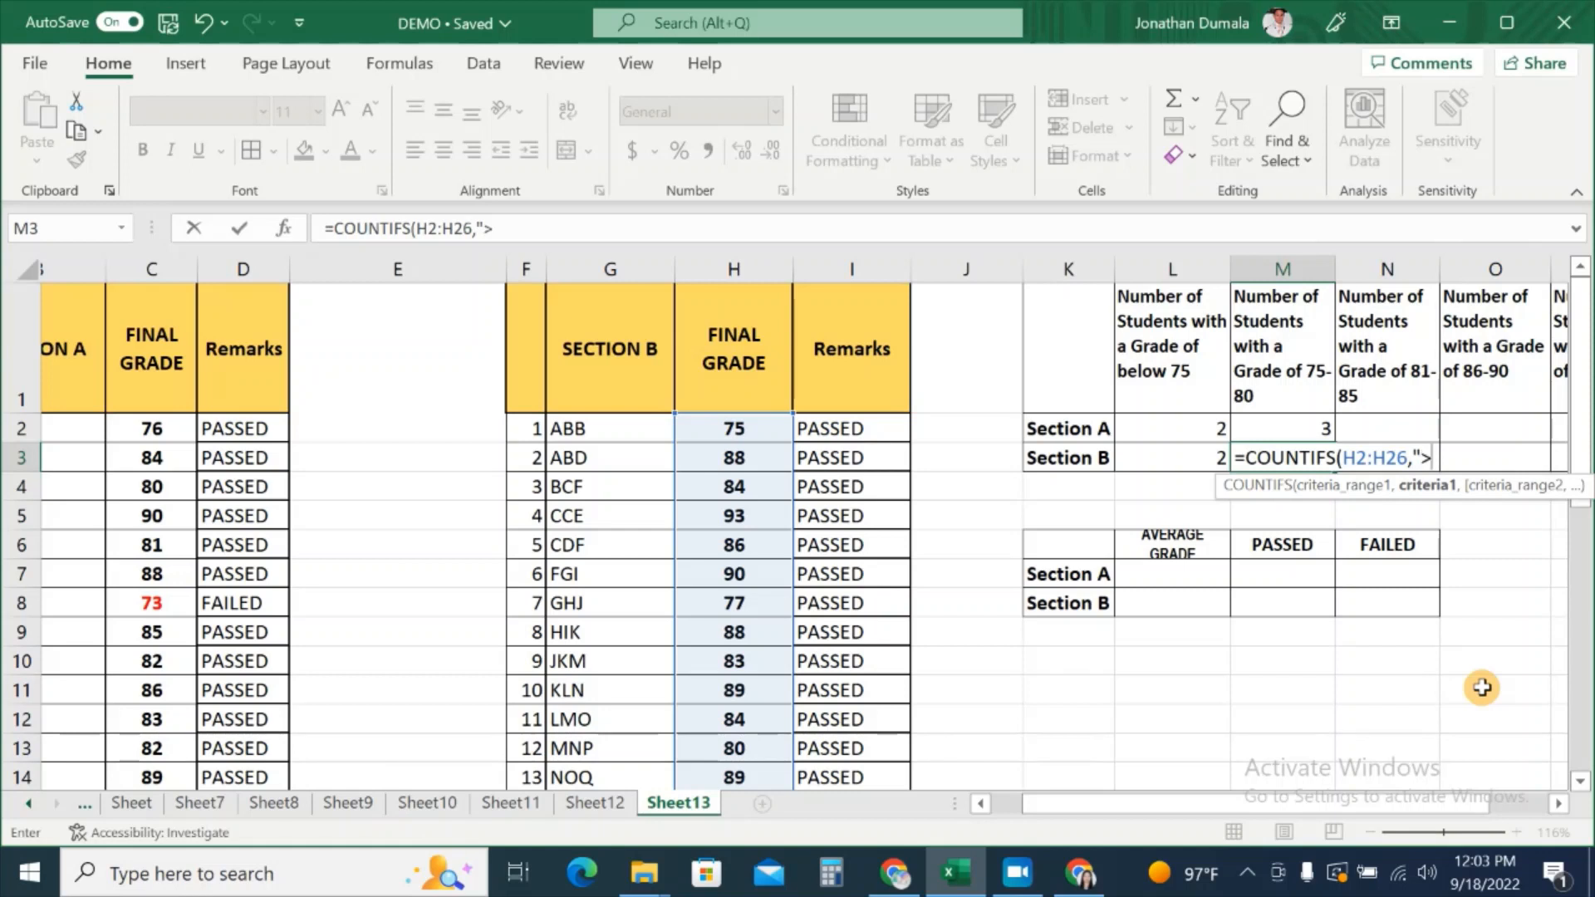
type(">=75\",")
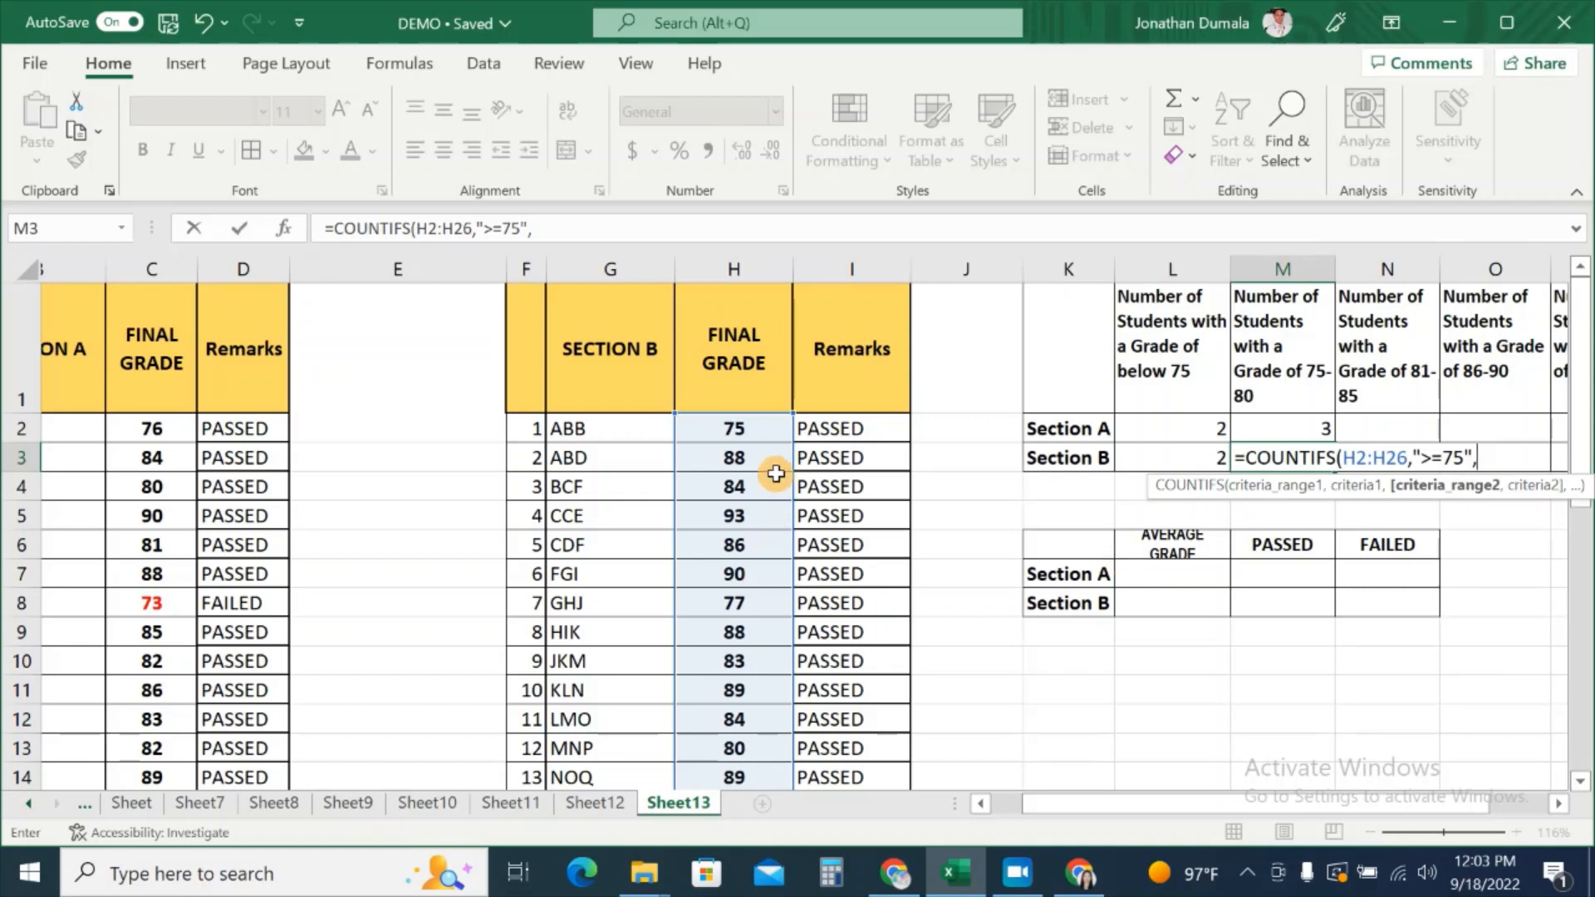
left_click_drag(755, 426, 734, 734)
scroll(1220, 691, "up", 4)
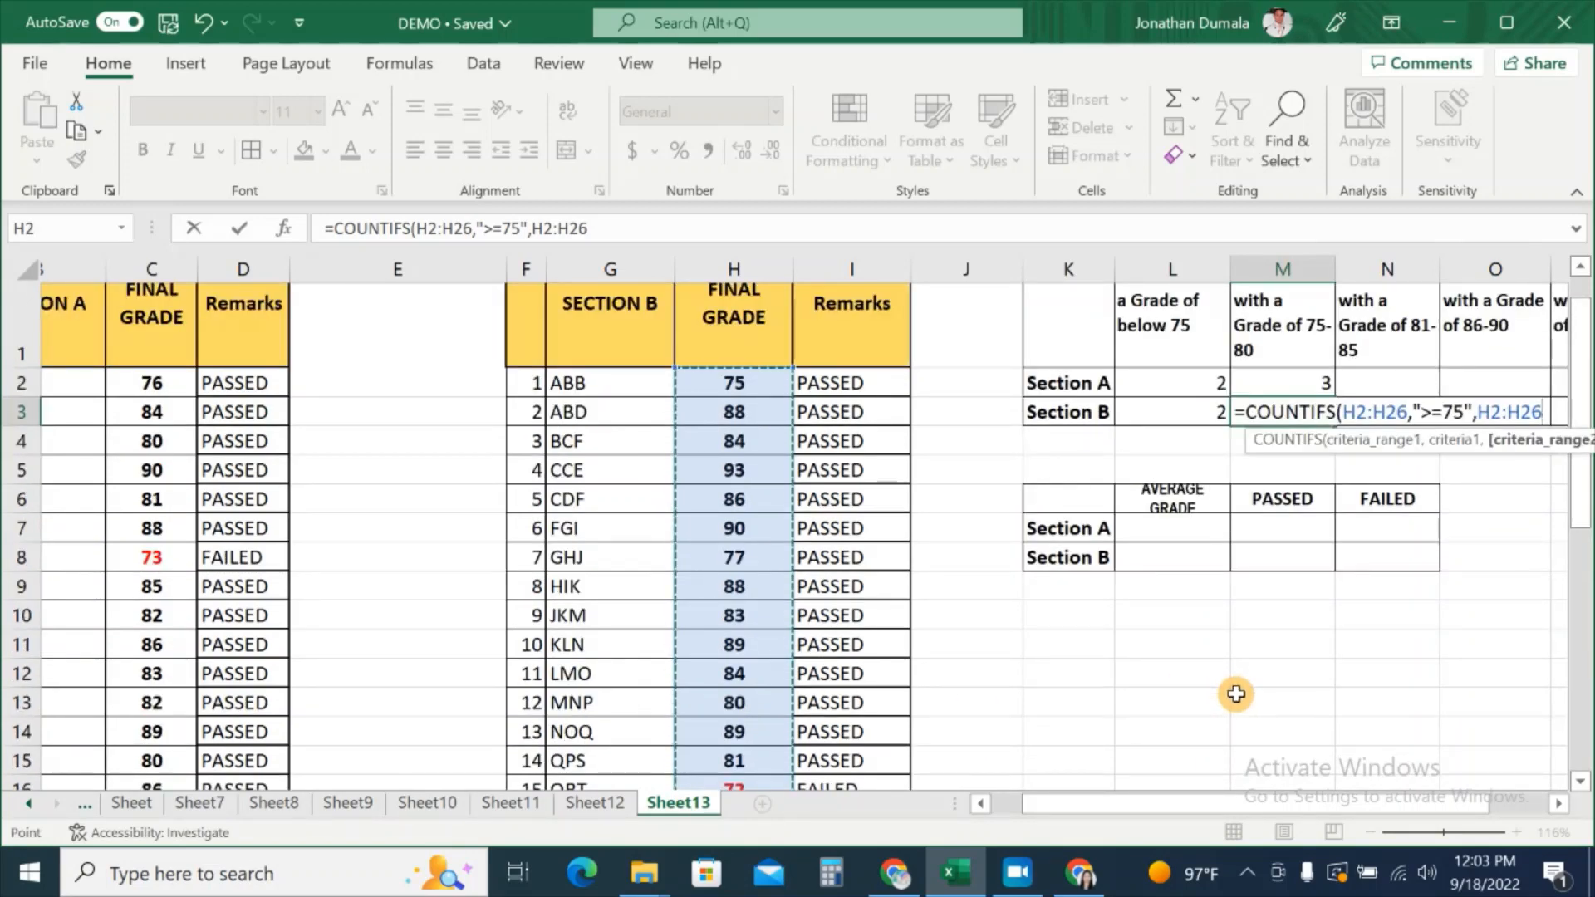
type(",")
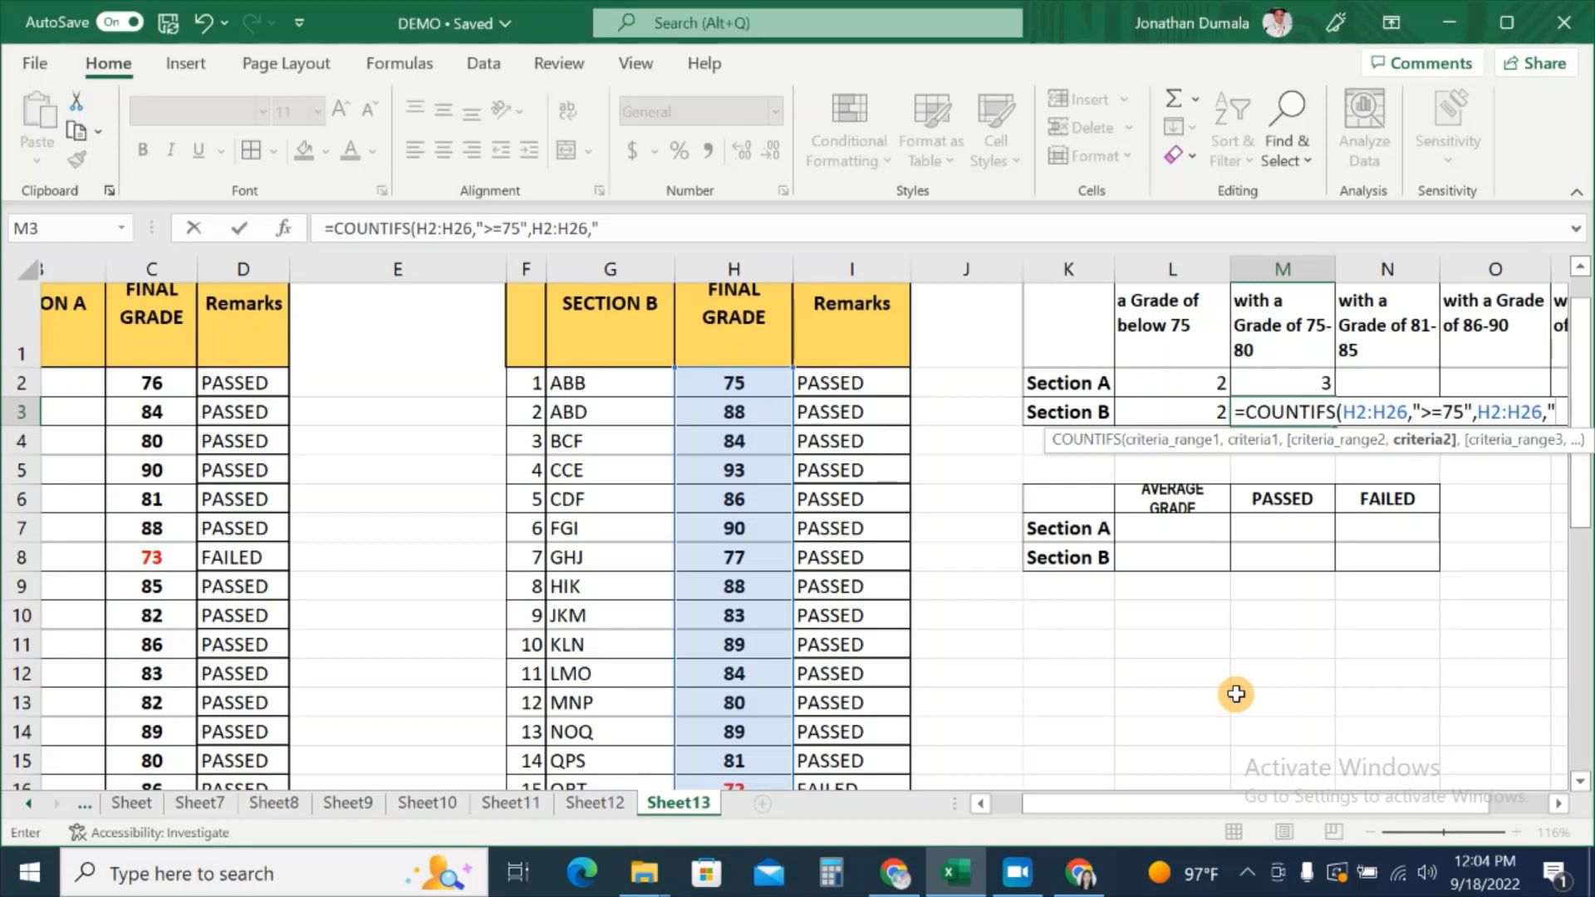
type("\"<=")
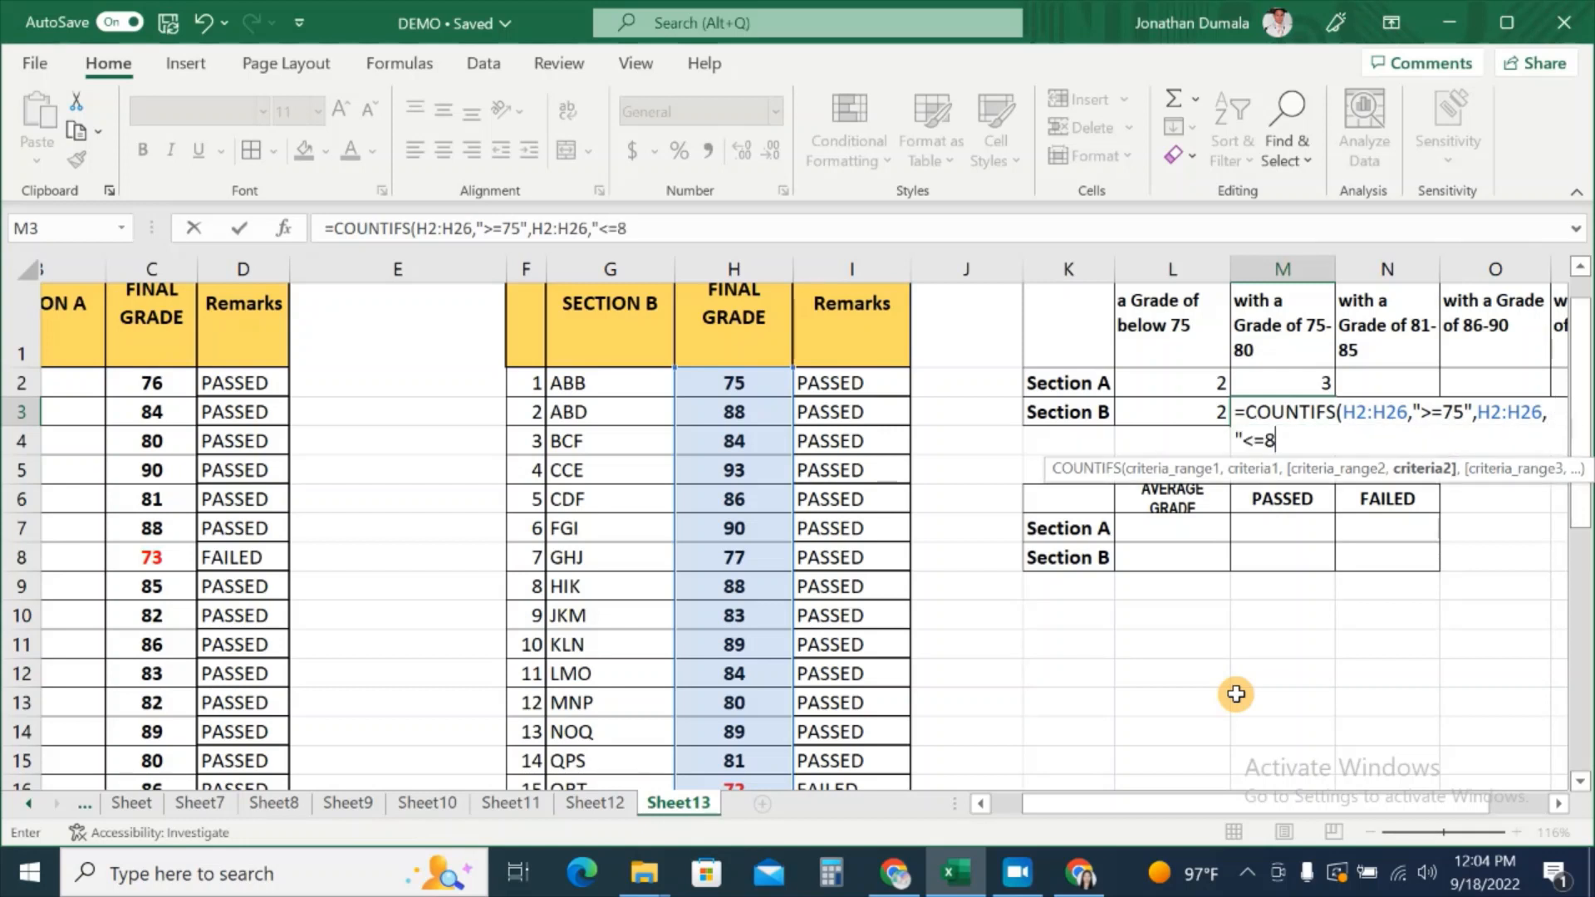
type("80\")")
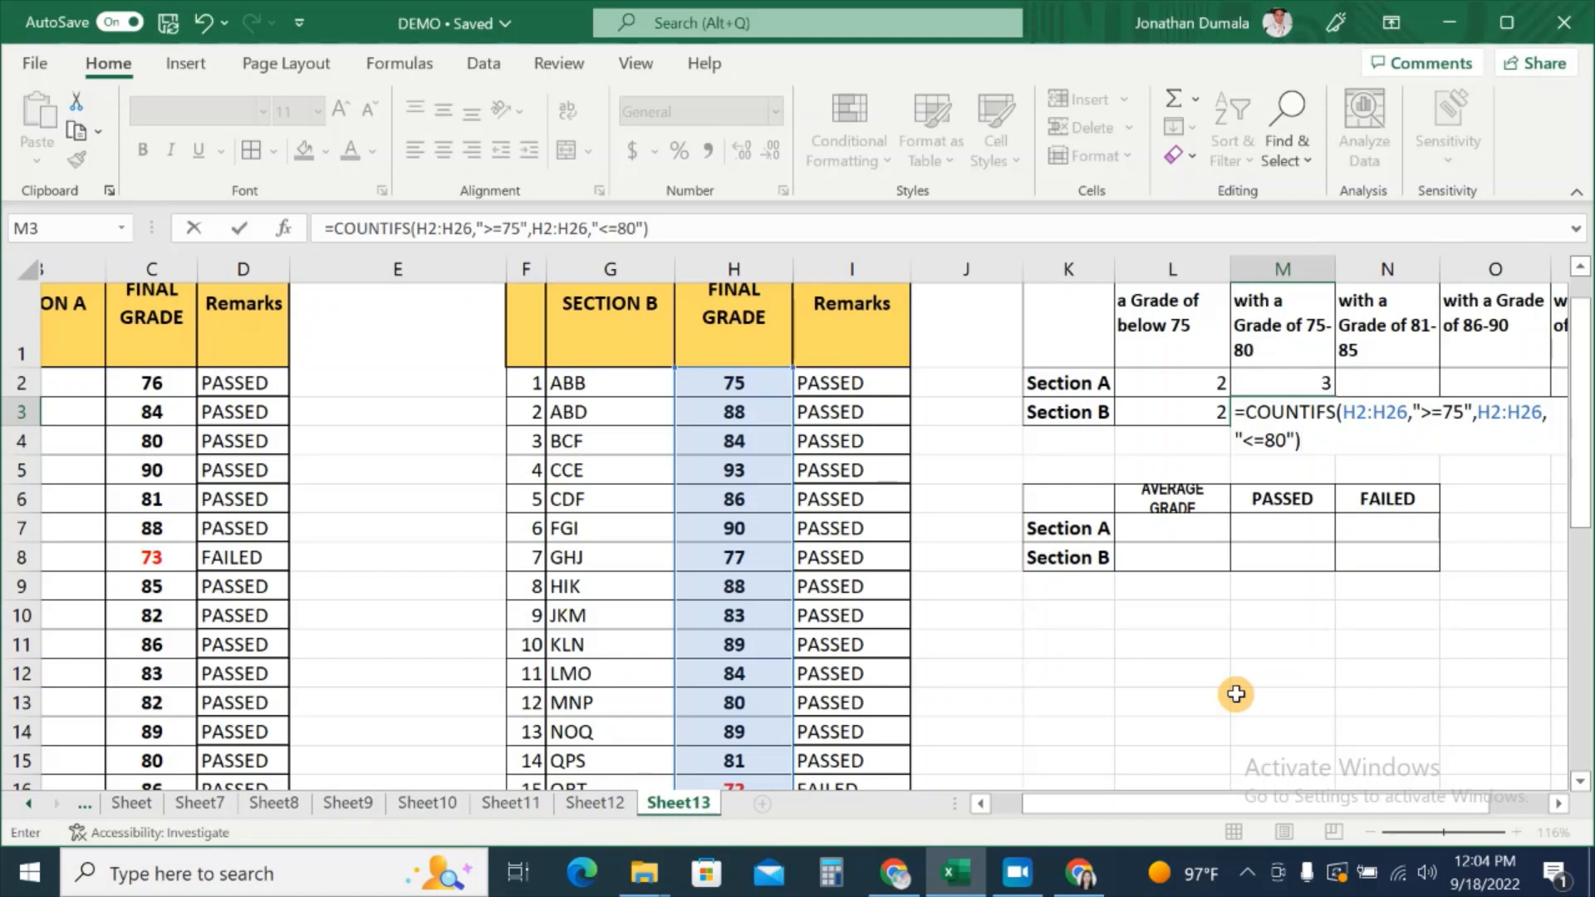
key("Return")
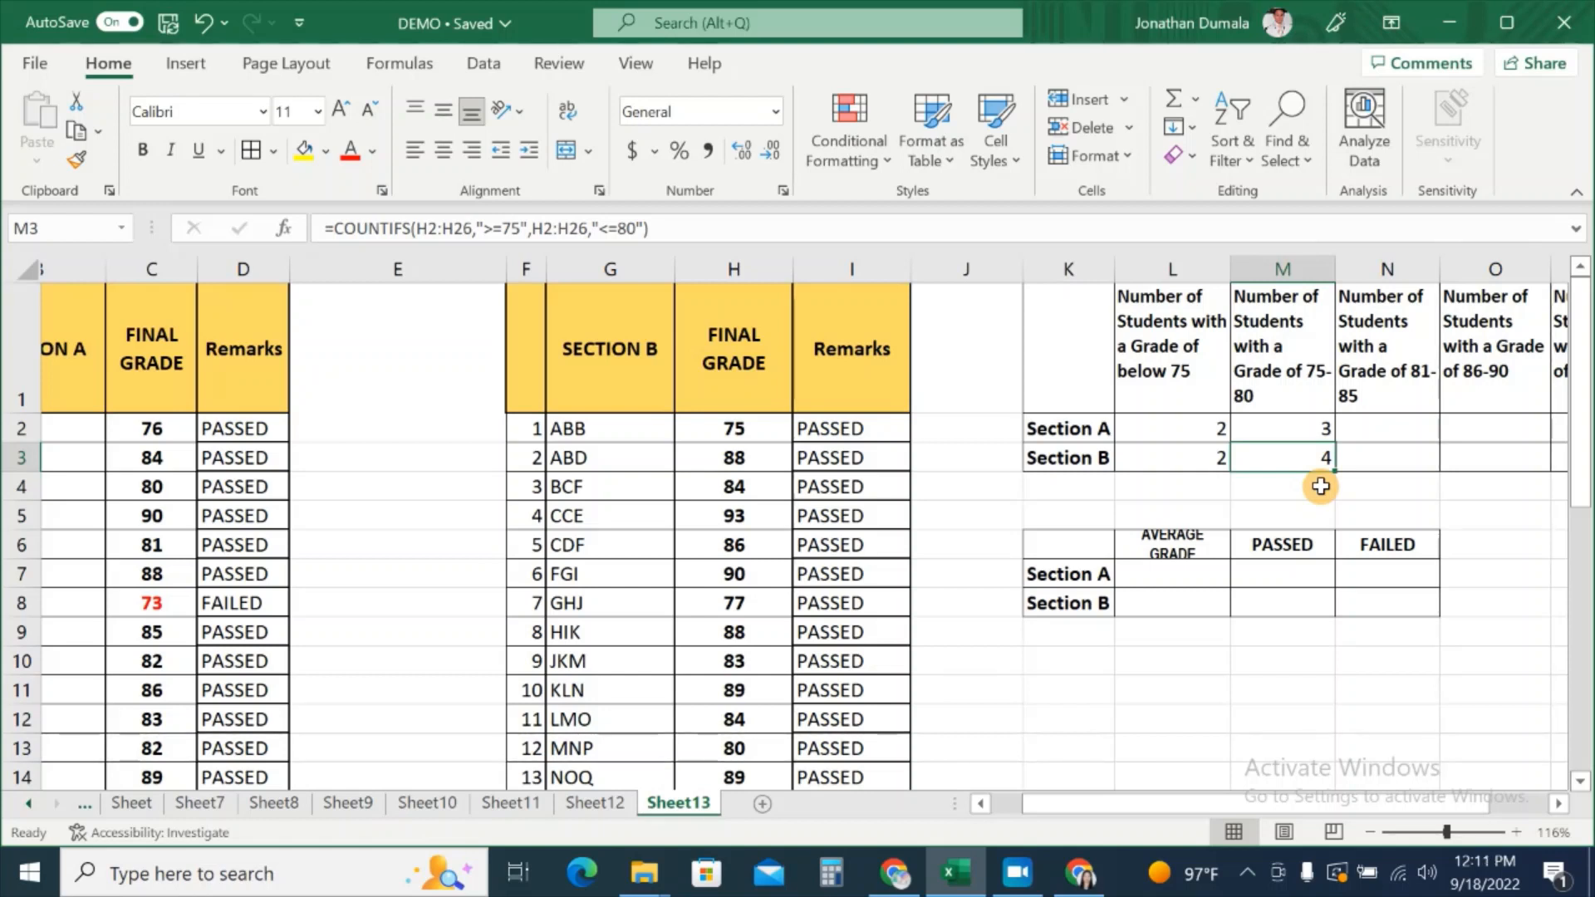
left_click(758, 437)
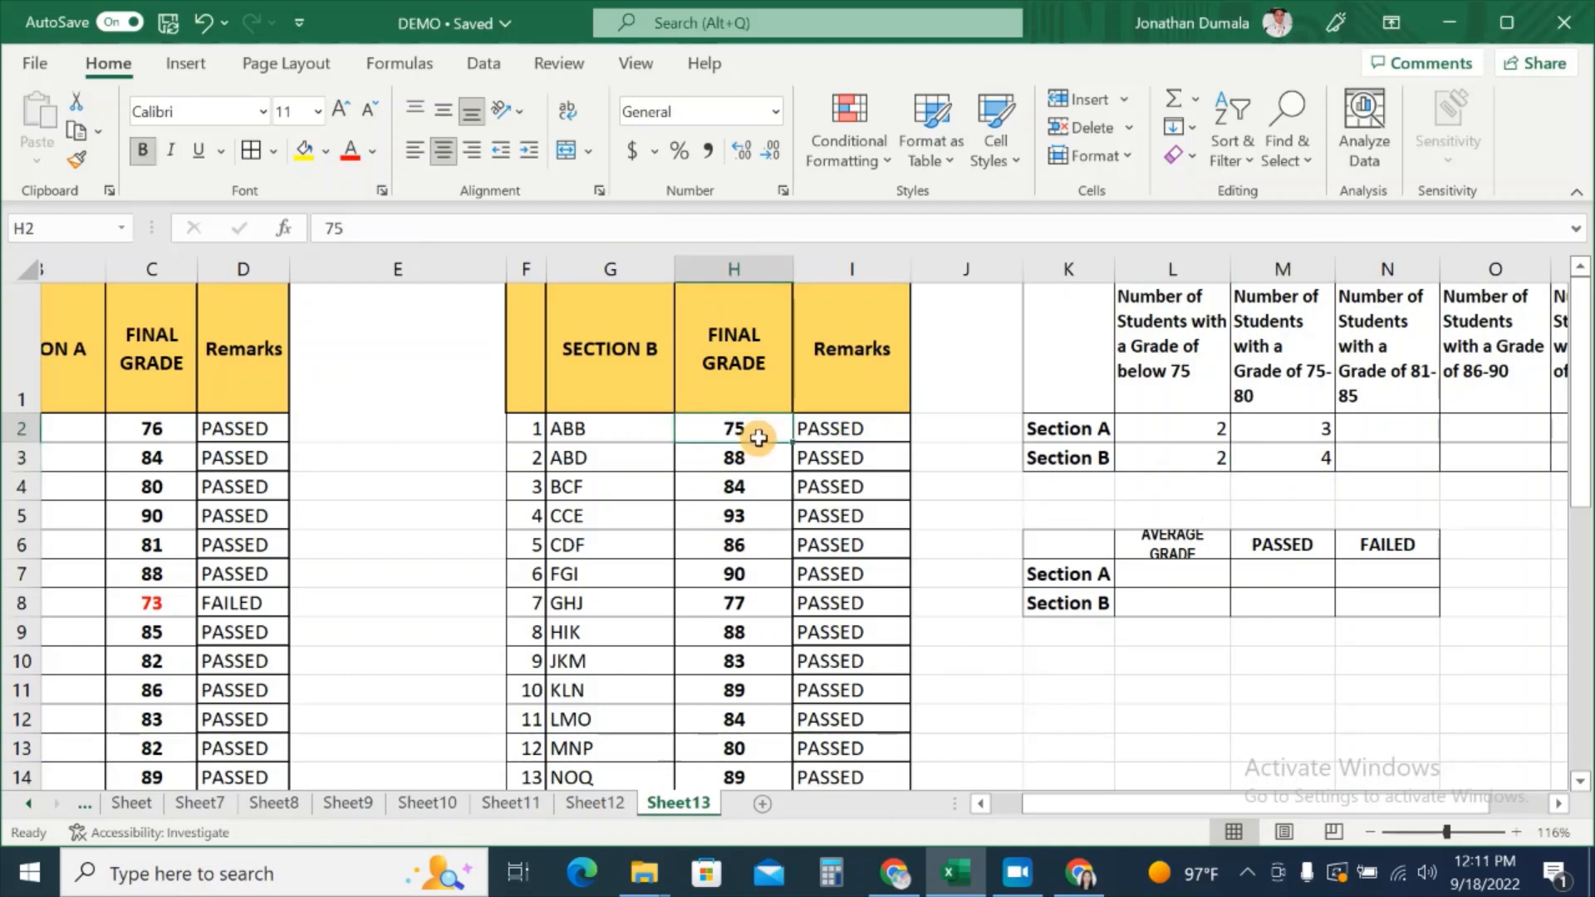
left_click(759, 604)
left_click(759, 749)
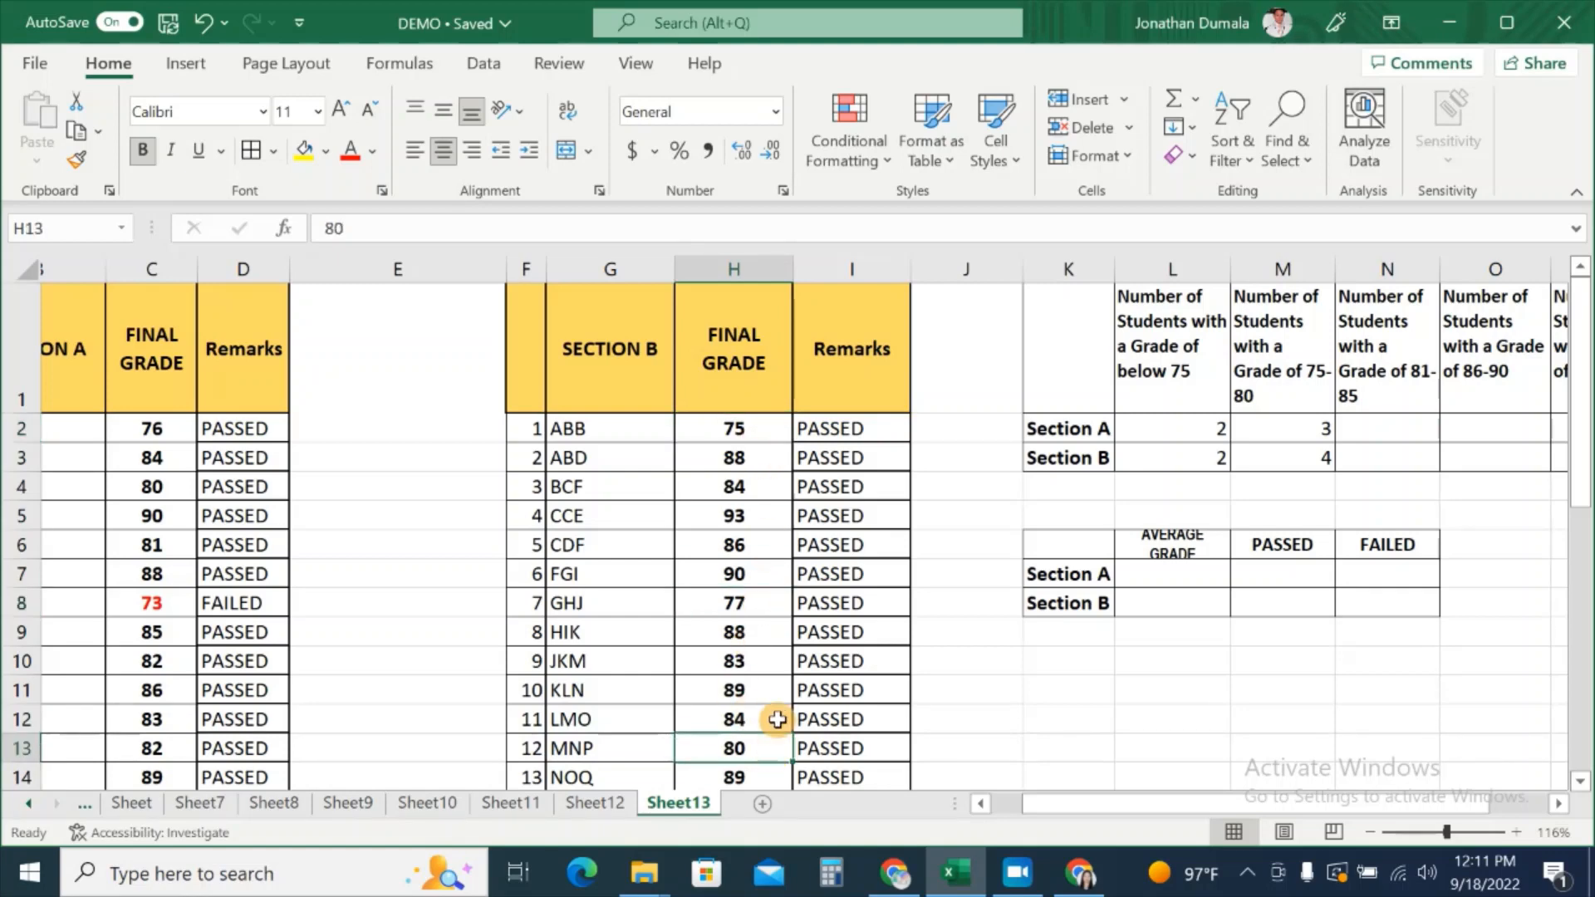
scroll(778, 715, "down", 1)
scroll(779, 715, "down", 2)
left_click(764, 668)
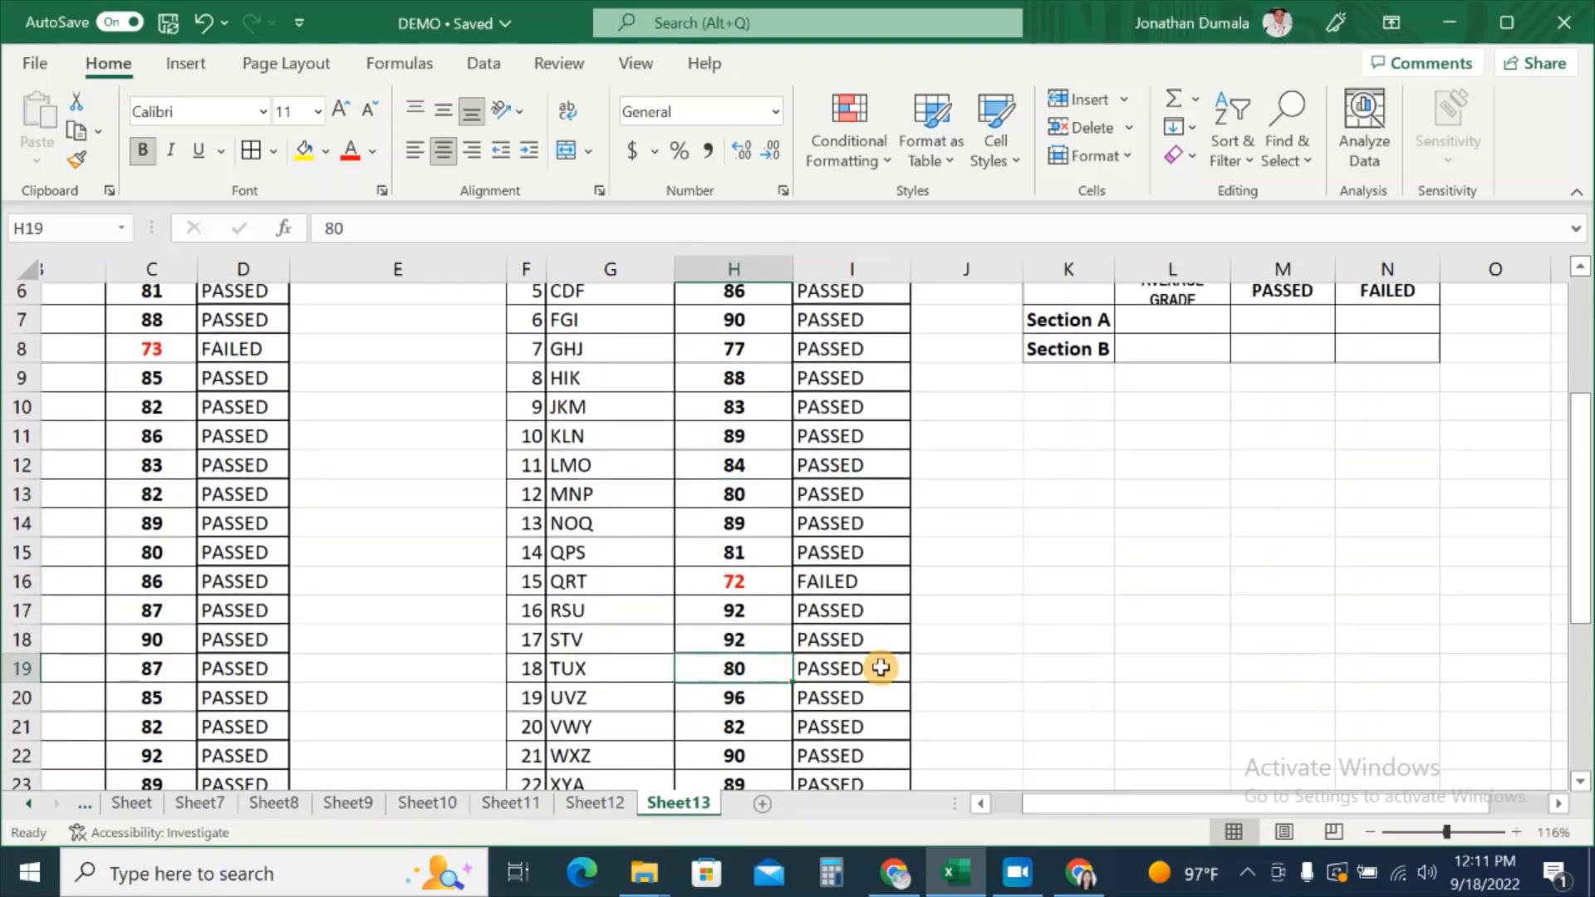
scroll(1313, 651, "up", 2)
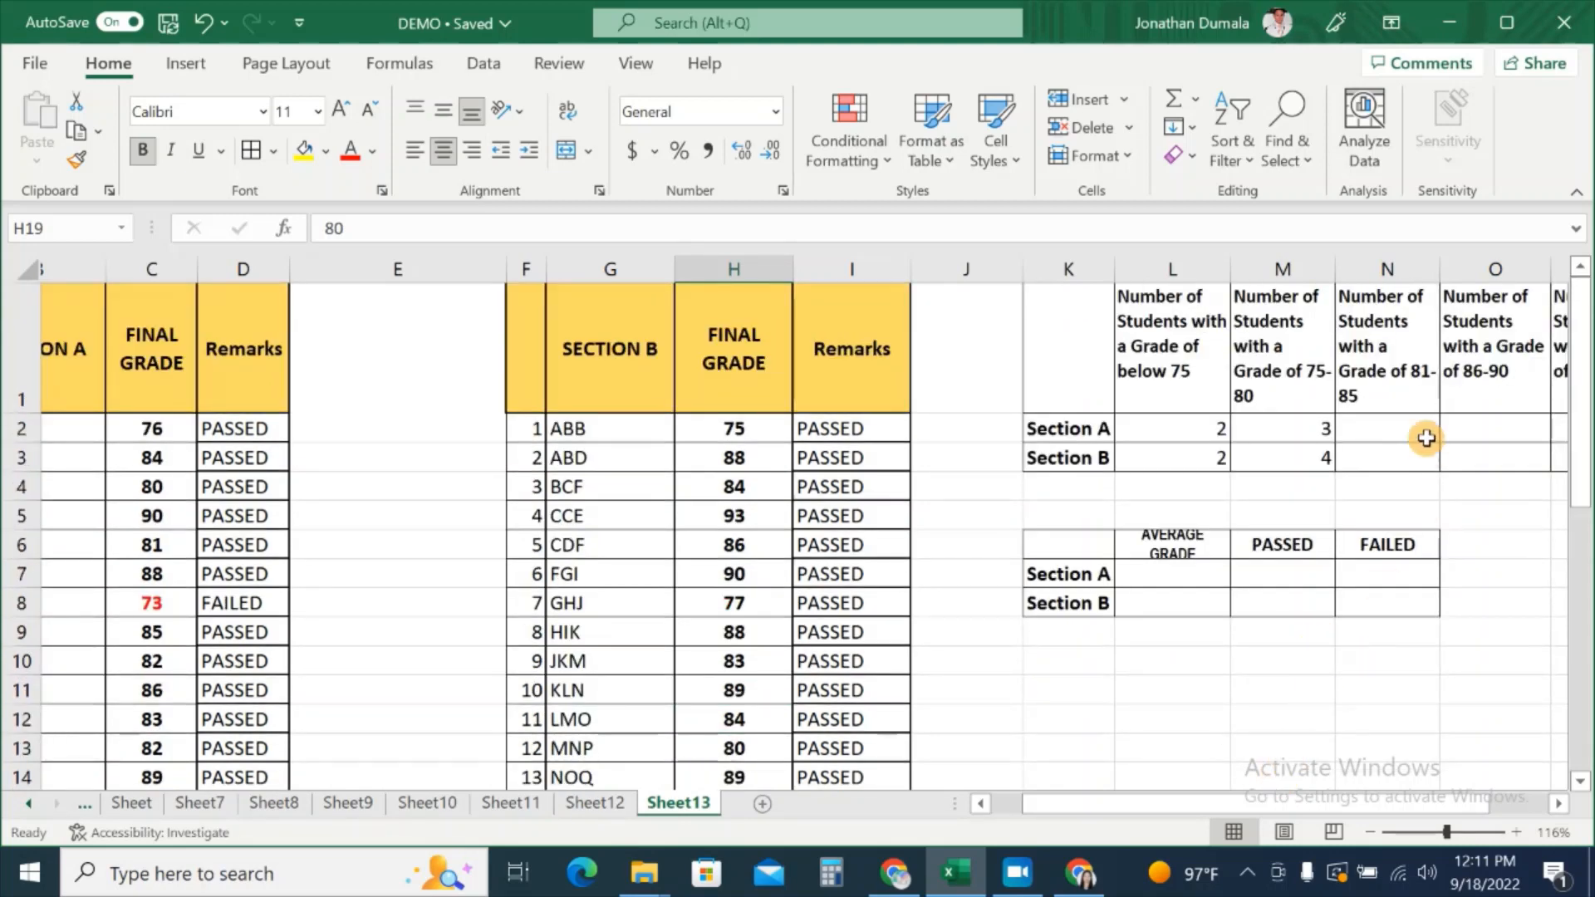
left_click(1390, 427)
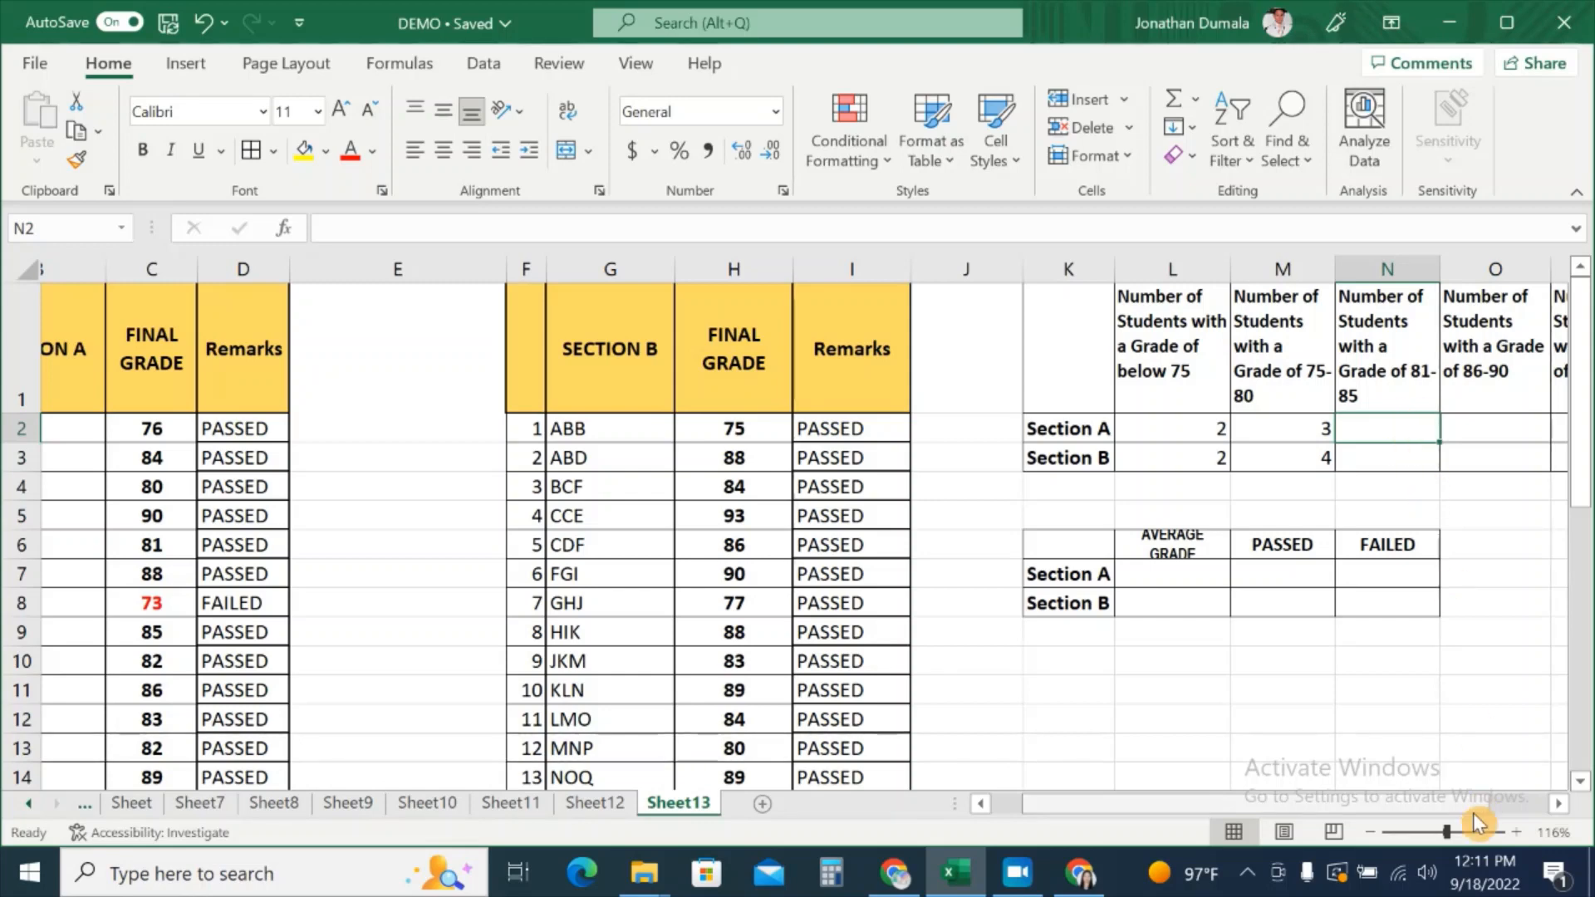
Step: Start a COUNTIFS formula in N2 with C2:C26 and the criterion ">=81"
scroll(1229, 432, "right", 2)
type("=COUNTIFS")
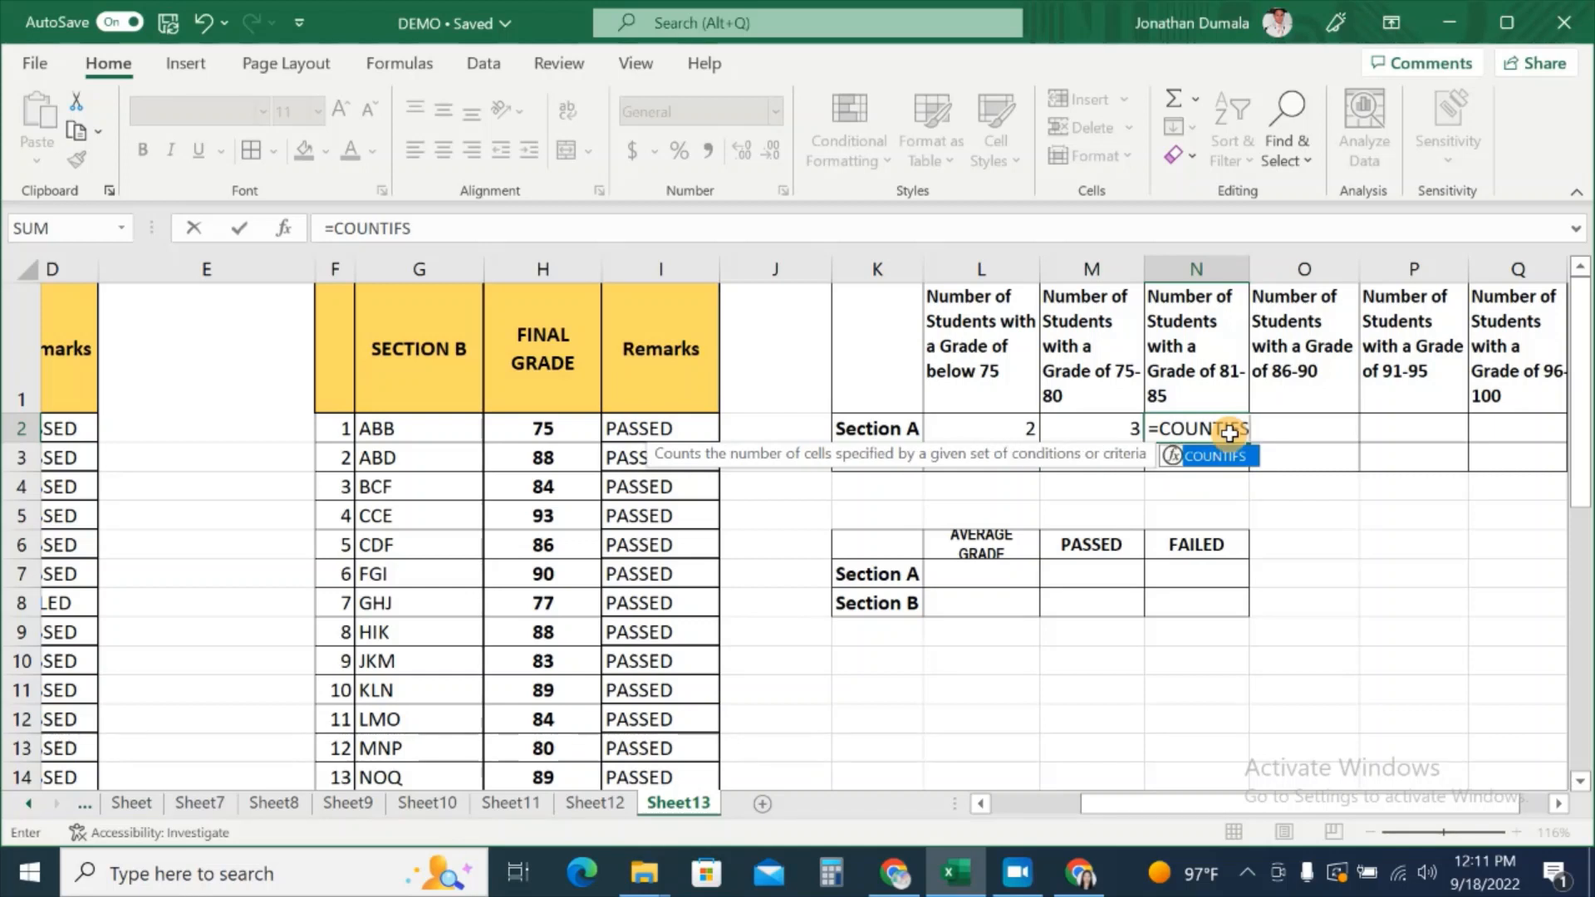
type("(")
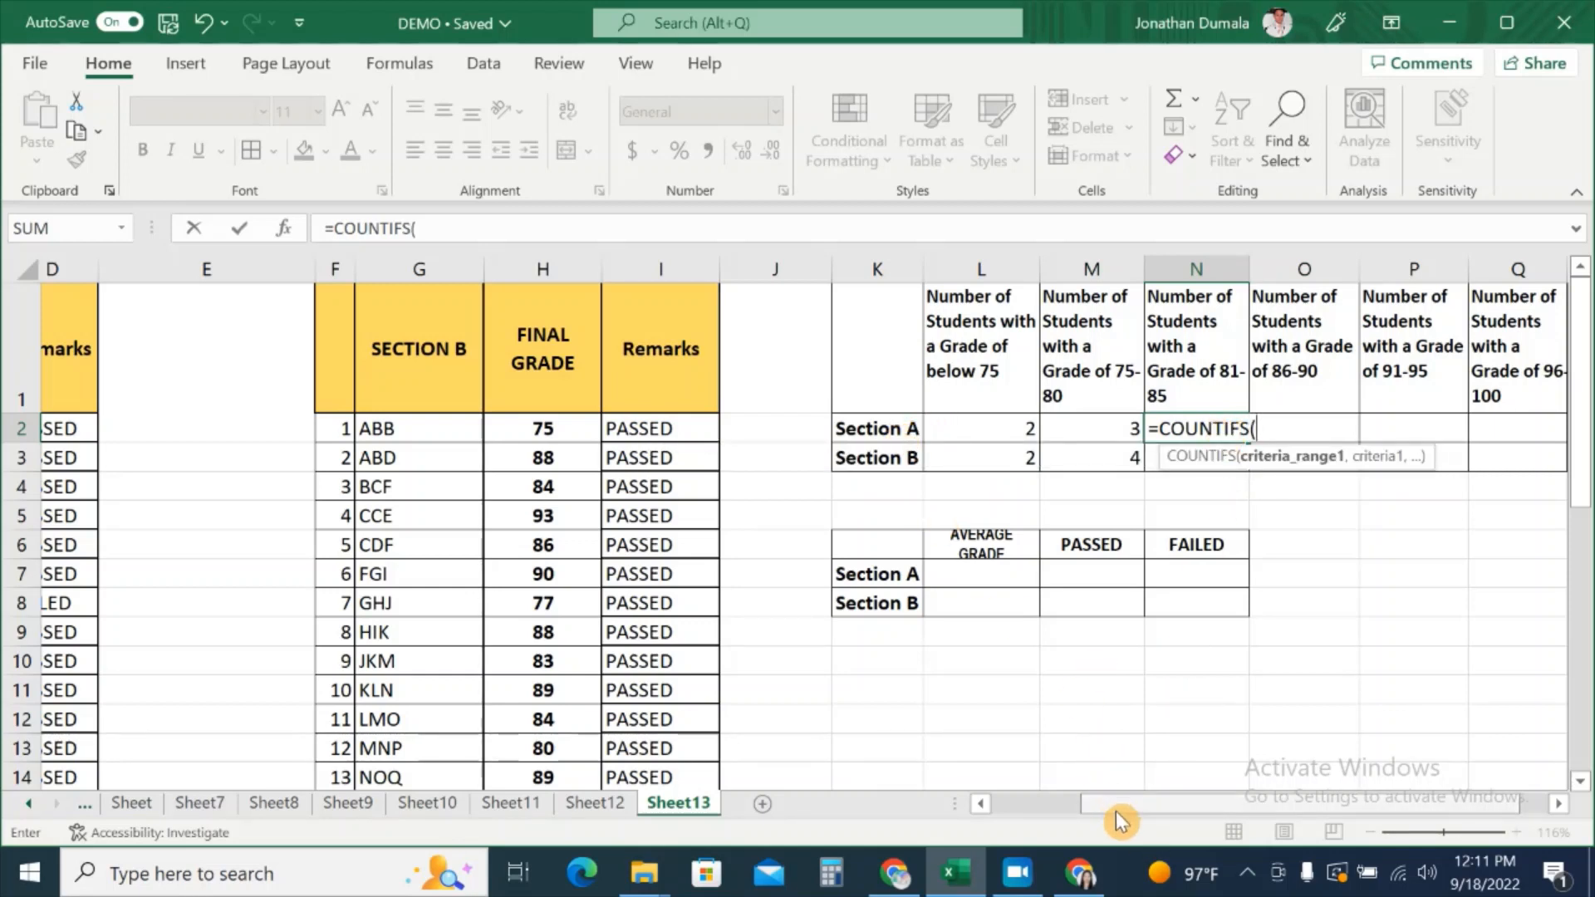
left_click_drag(1113, 804, 1026, 828)
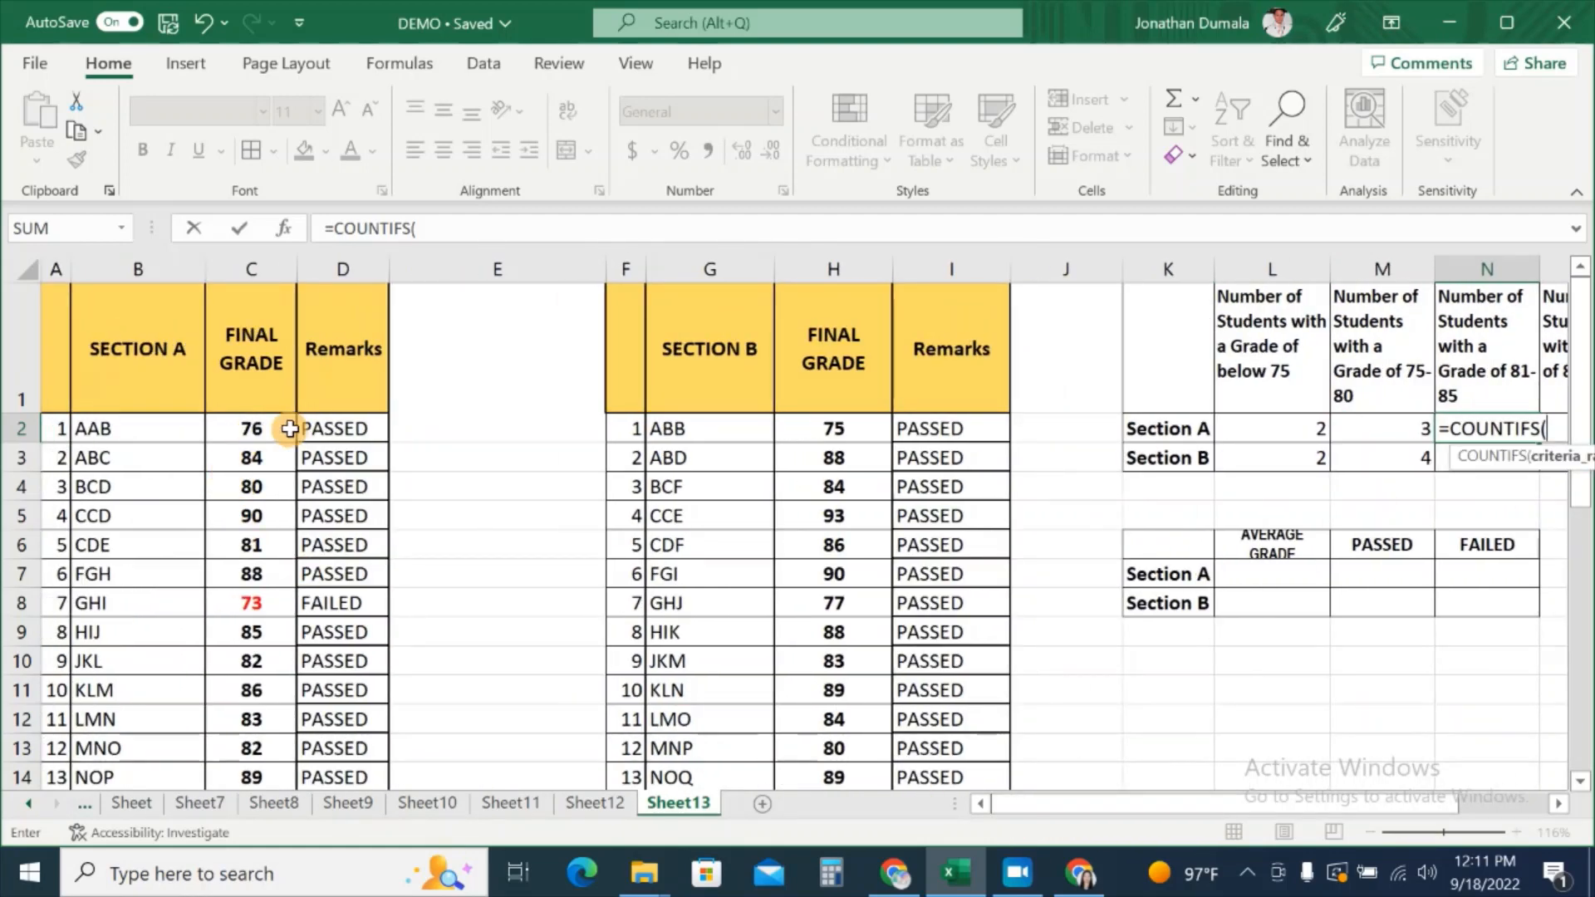
left_click_drag(274, 430, 271, 790)
scroll(1412, 624, "up", 3)
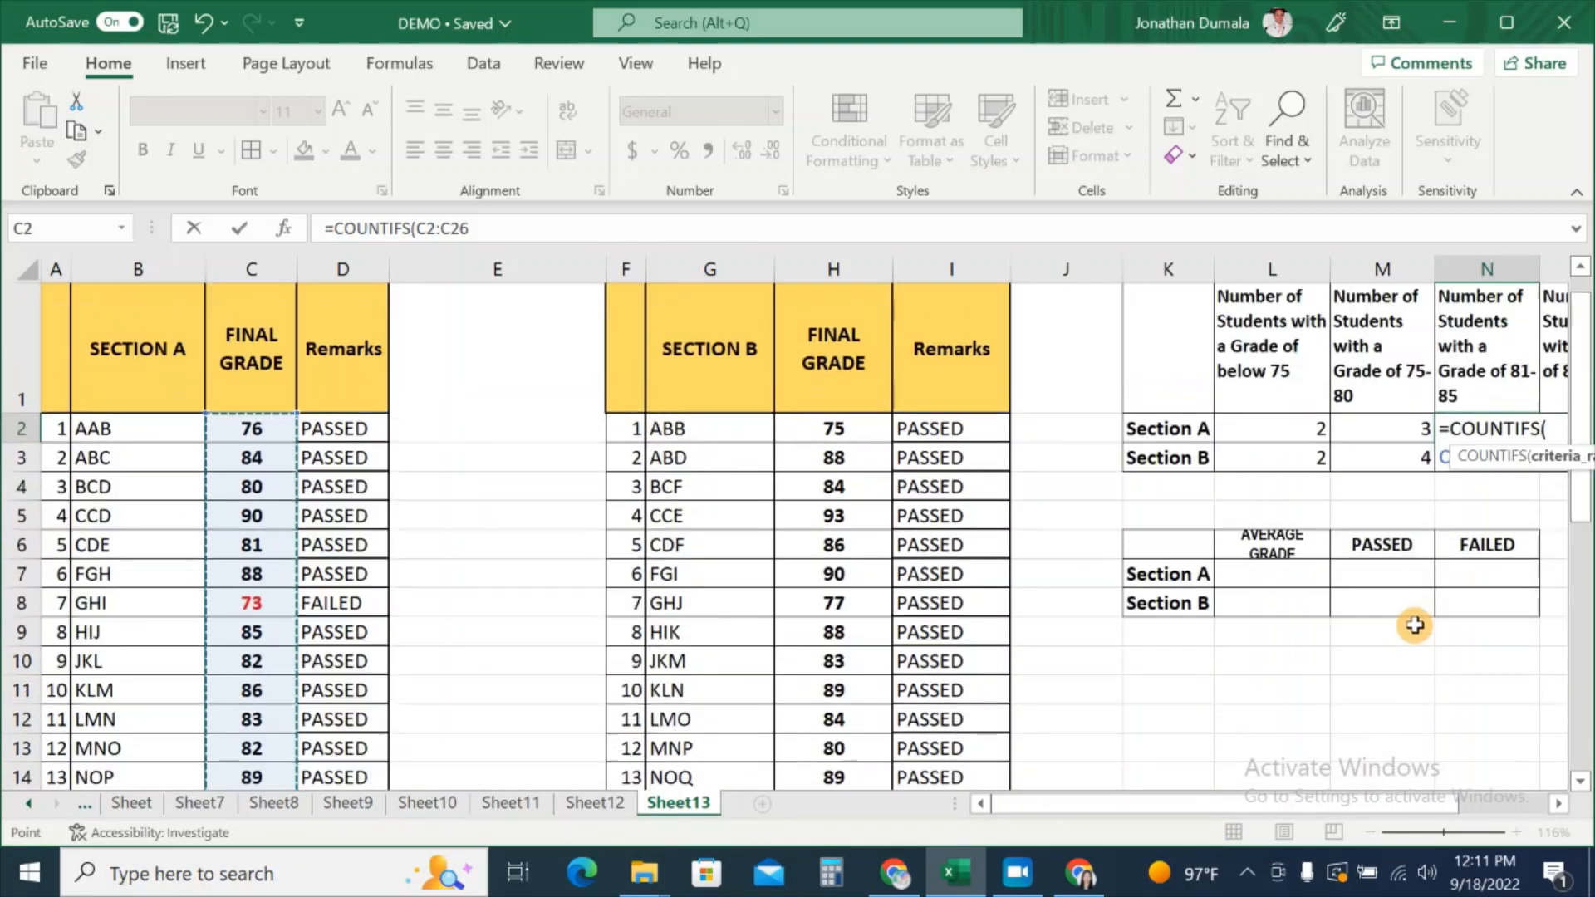
mouse_move(1301, 806)
left_mouse_down()
mouse_move(1366, 805)
mouse_move(1329, 806)
left_mouse_up()
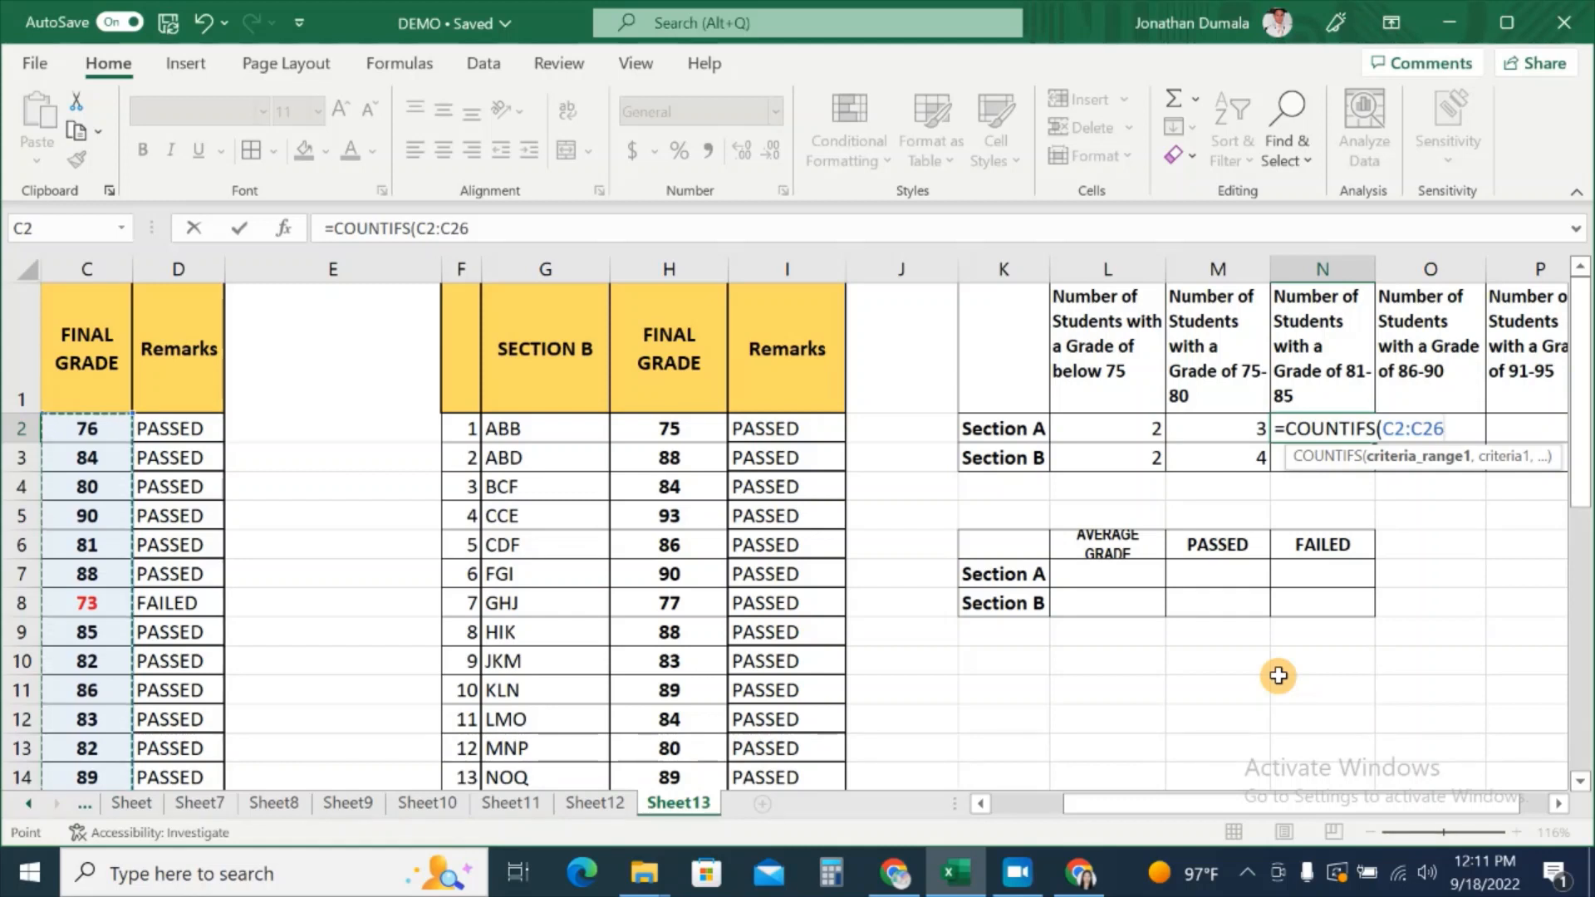
type(",")
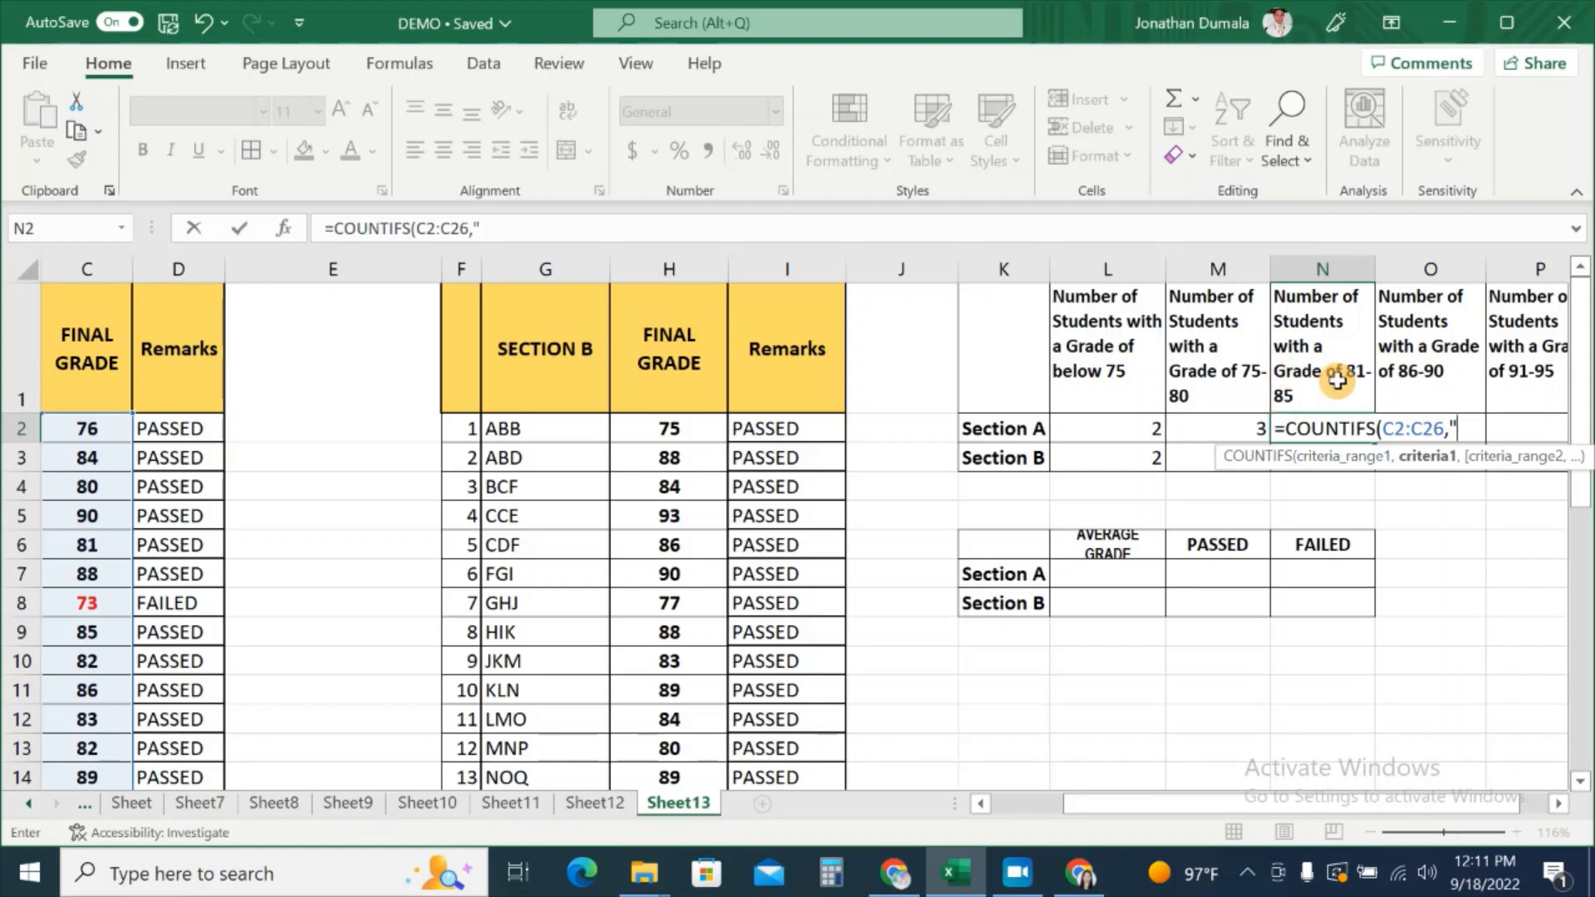
type("\"")
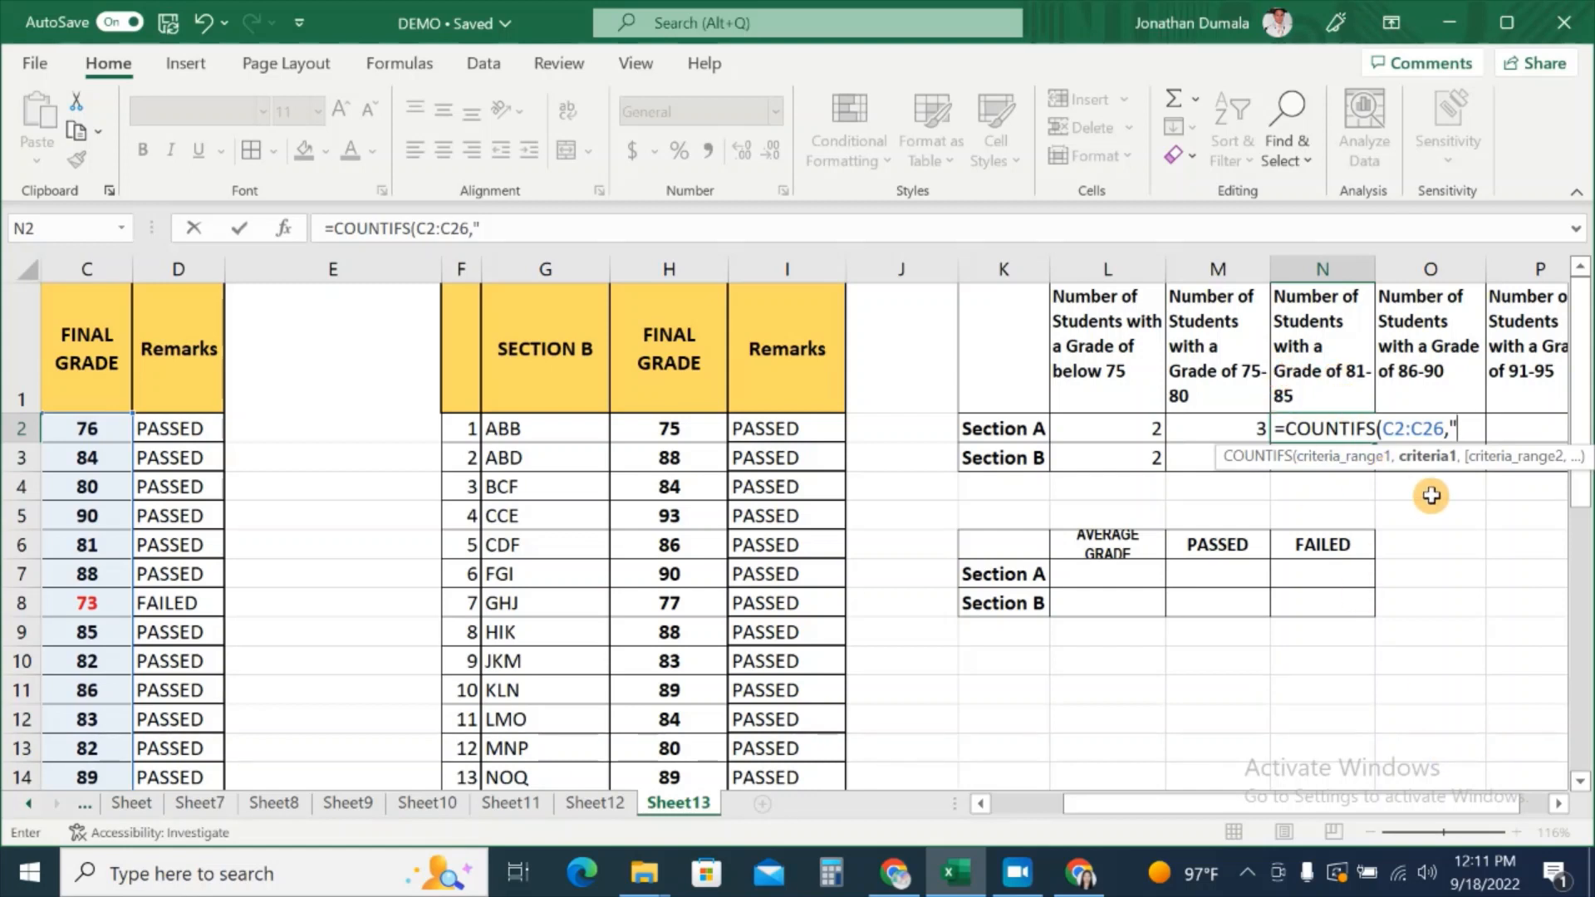
type(">=81\",")
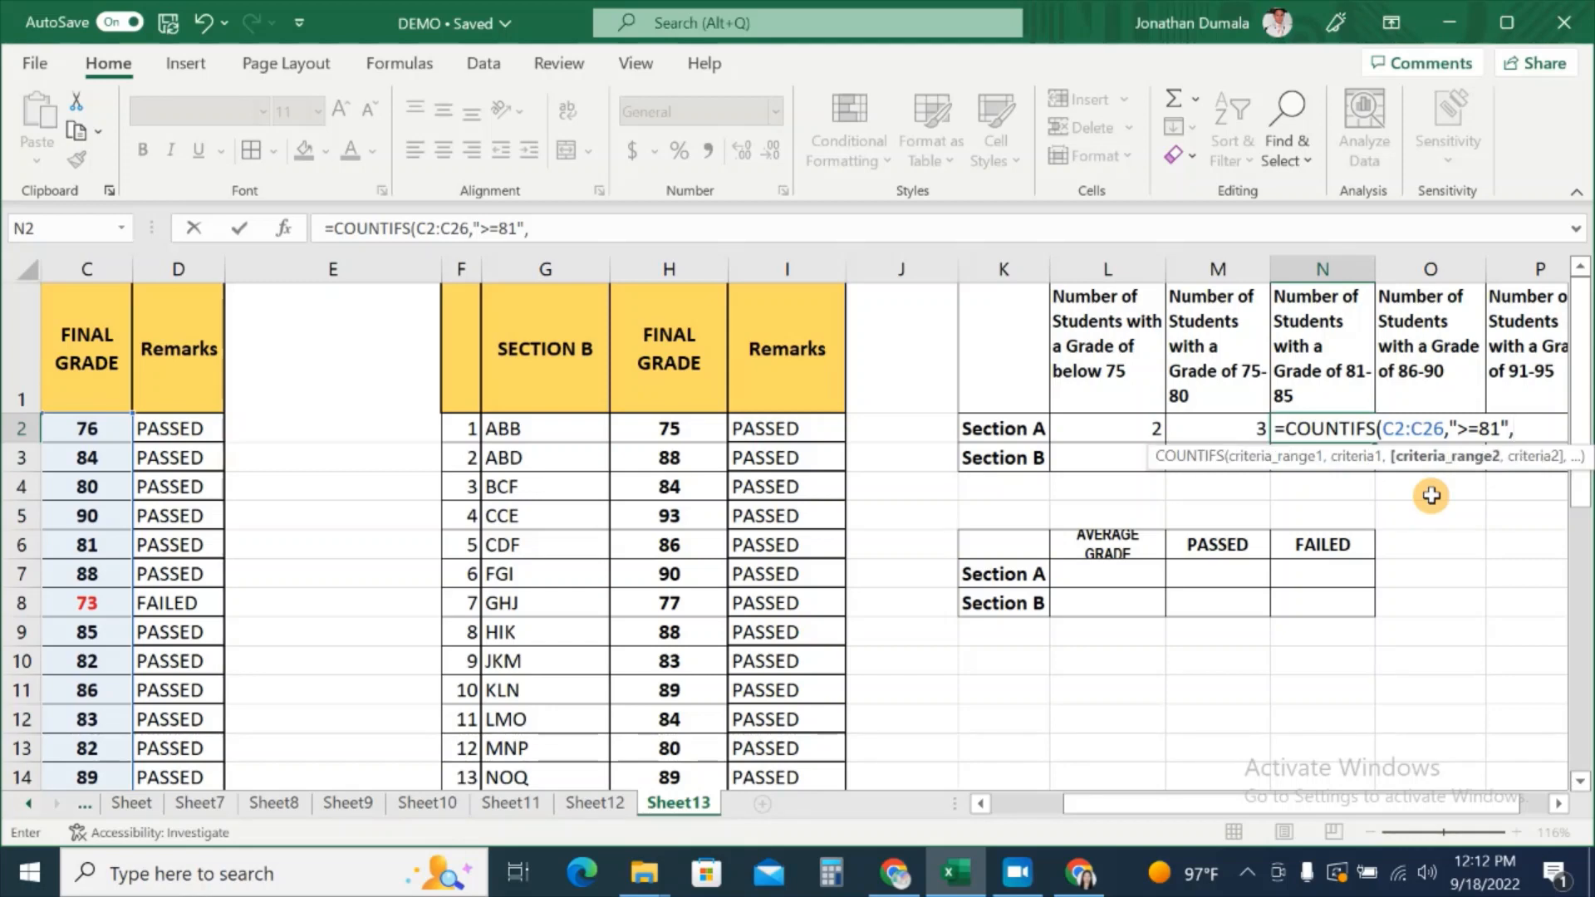
Step: Add C2:C26 with "<=85" as the second condition and commit, giving 8
left_click_drag(1244, 812, 1129, 817)
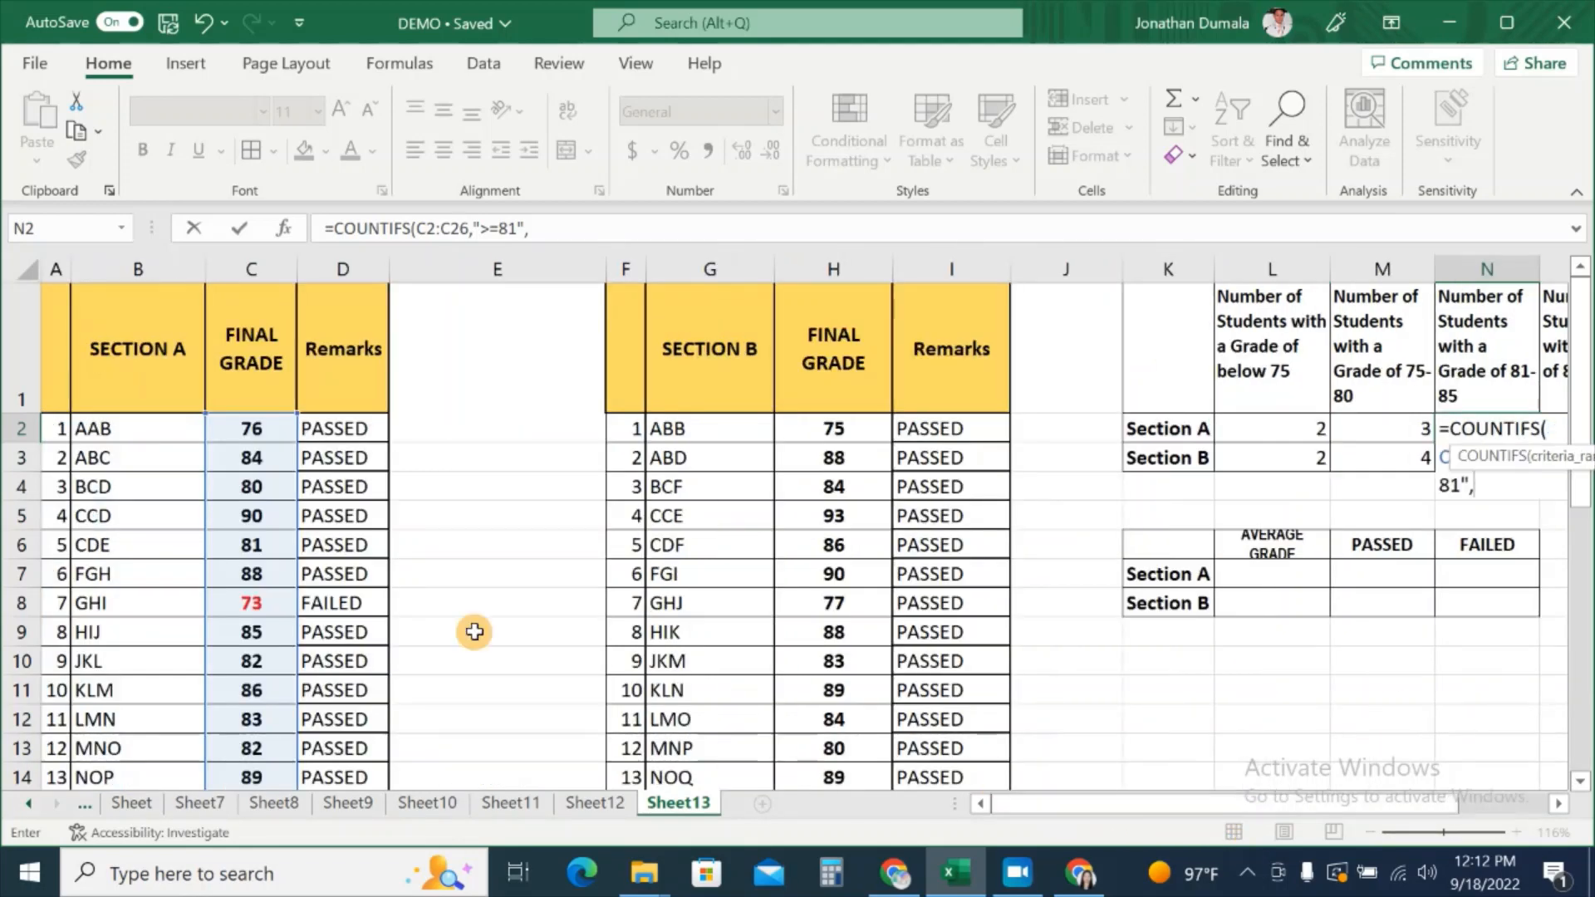
left_click_drag(277, 431, 263, 740)
left_click_drag(1109, 812, 1287, 814)
scroll(1296, 633, "up", 4)
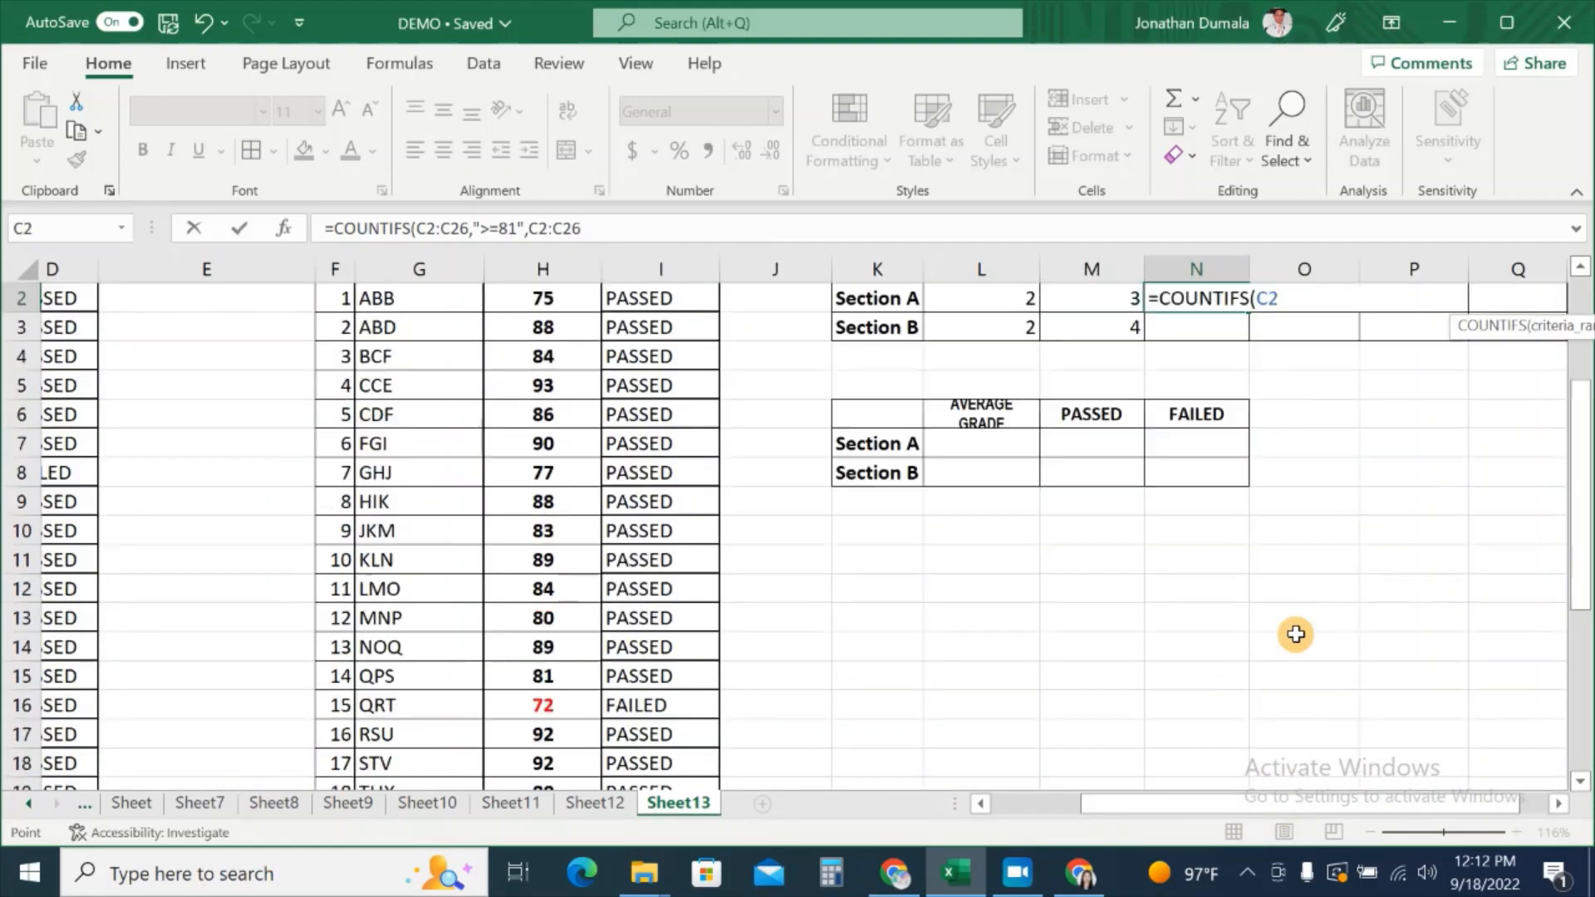
type(",")
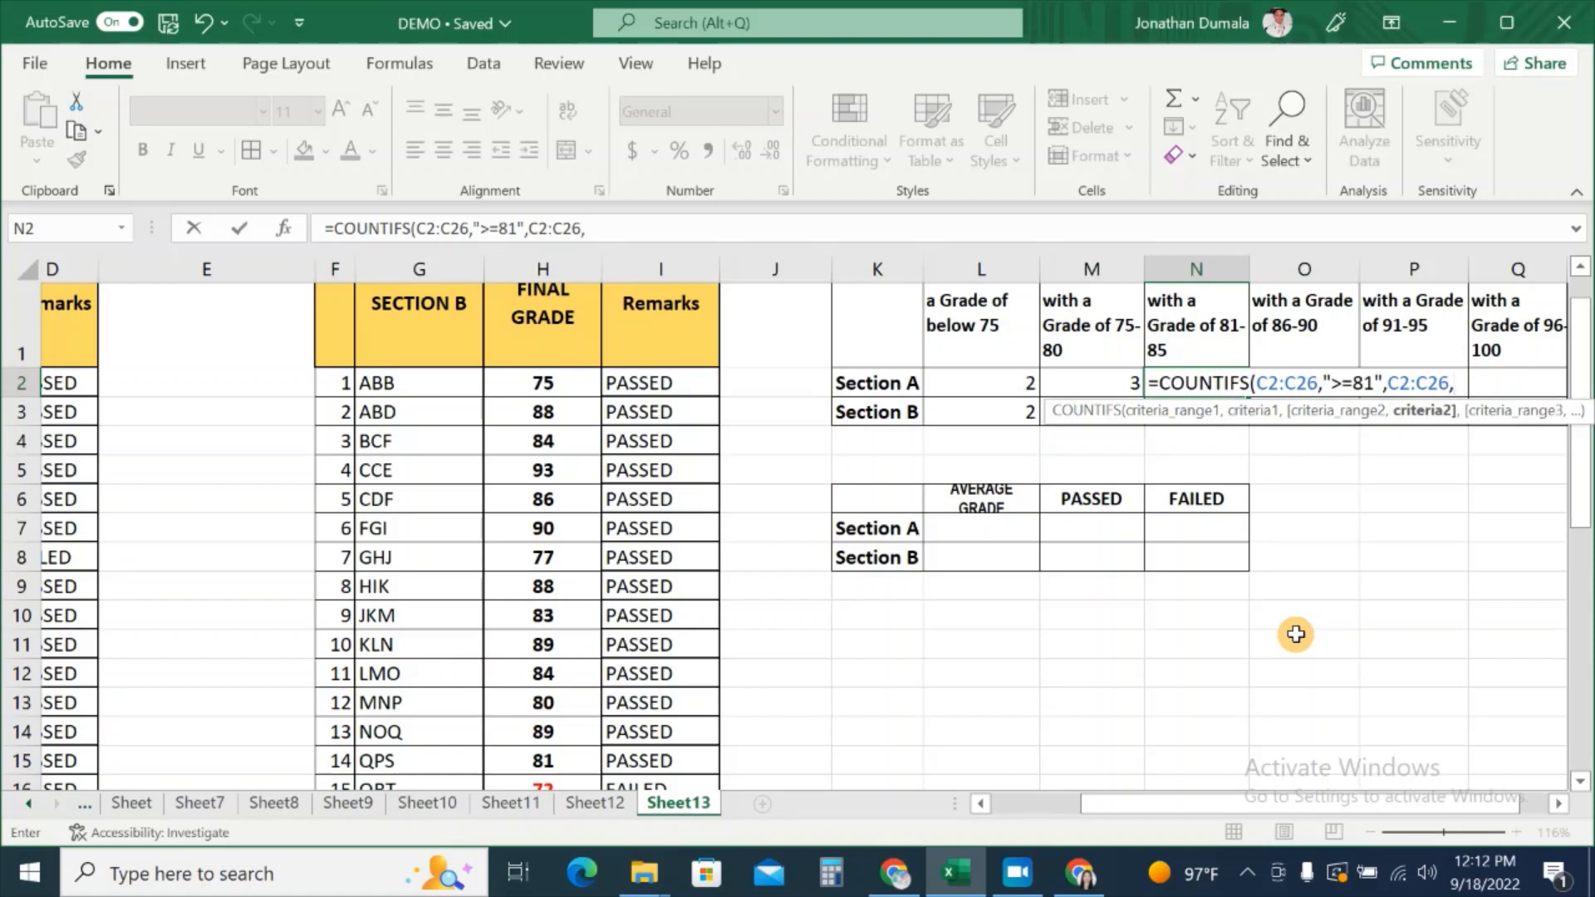
type("\"<=85\")")
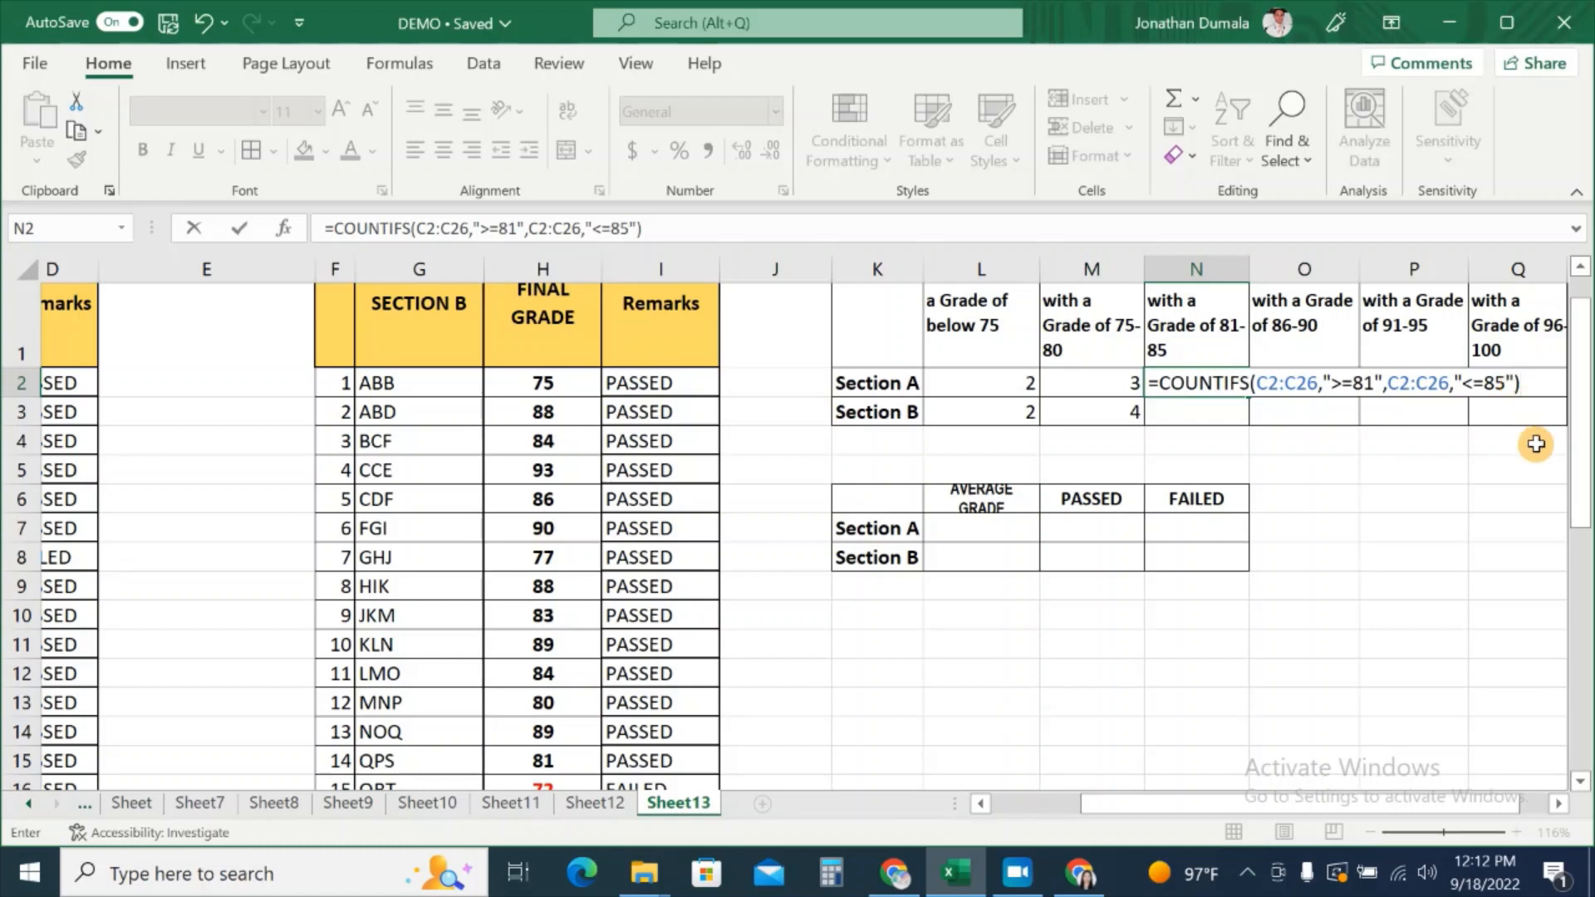
key("Return")
left_click(1224, 387)
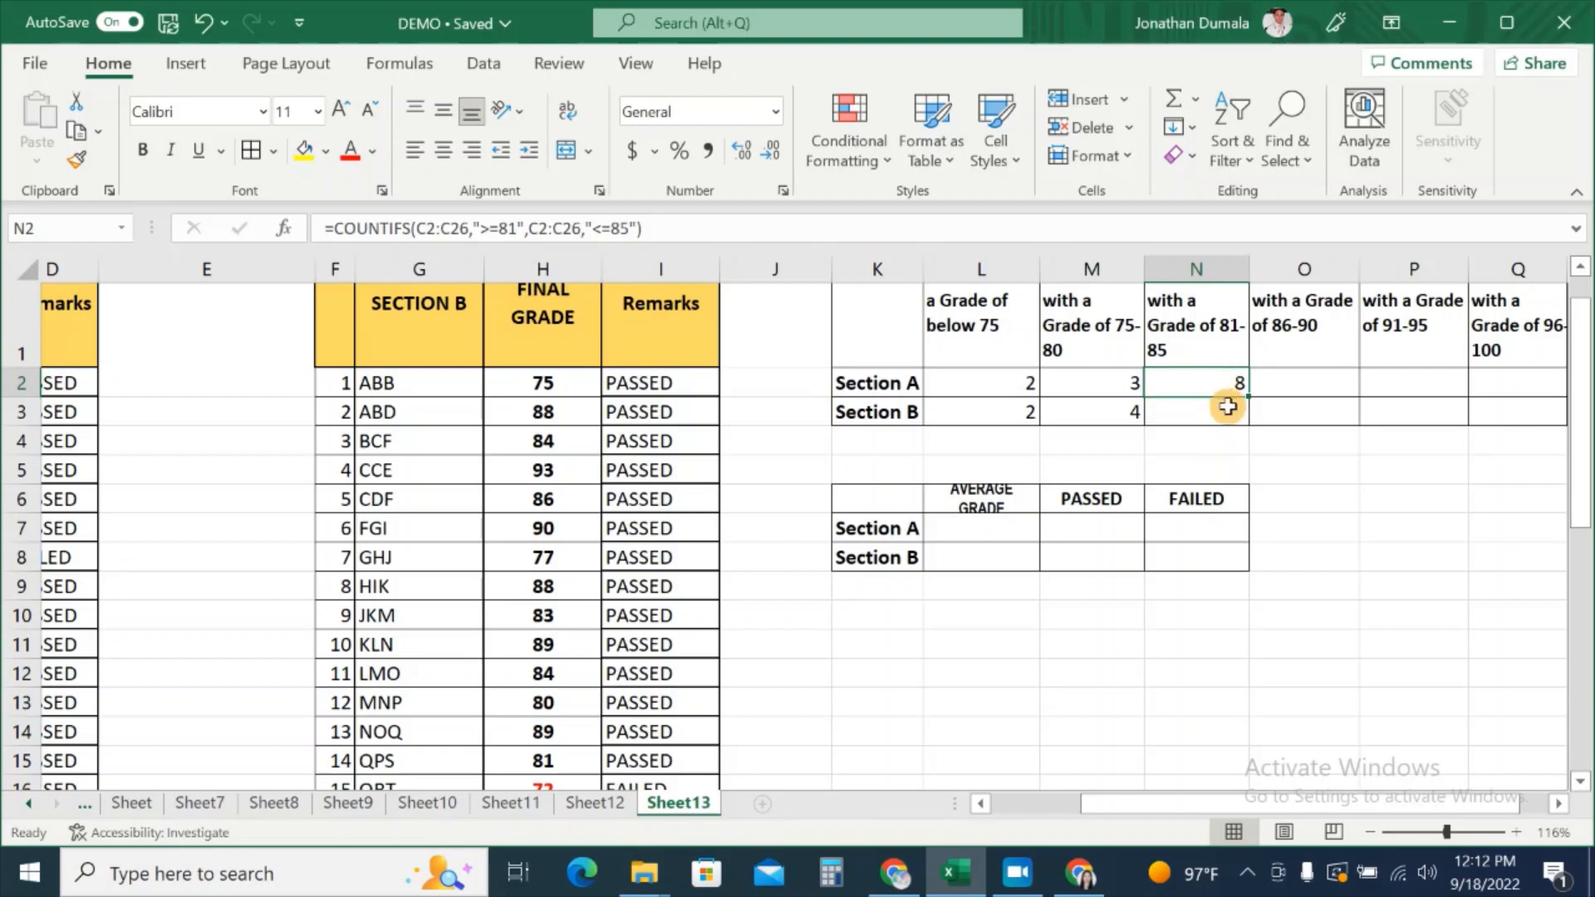
Step: Start a COUNTIFS formula in N3 with H2:H26 and the criterion ">=81"
left_click(1222, 404)
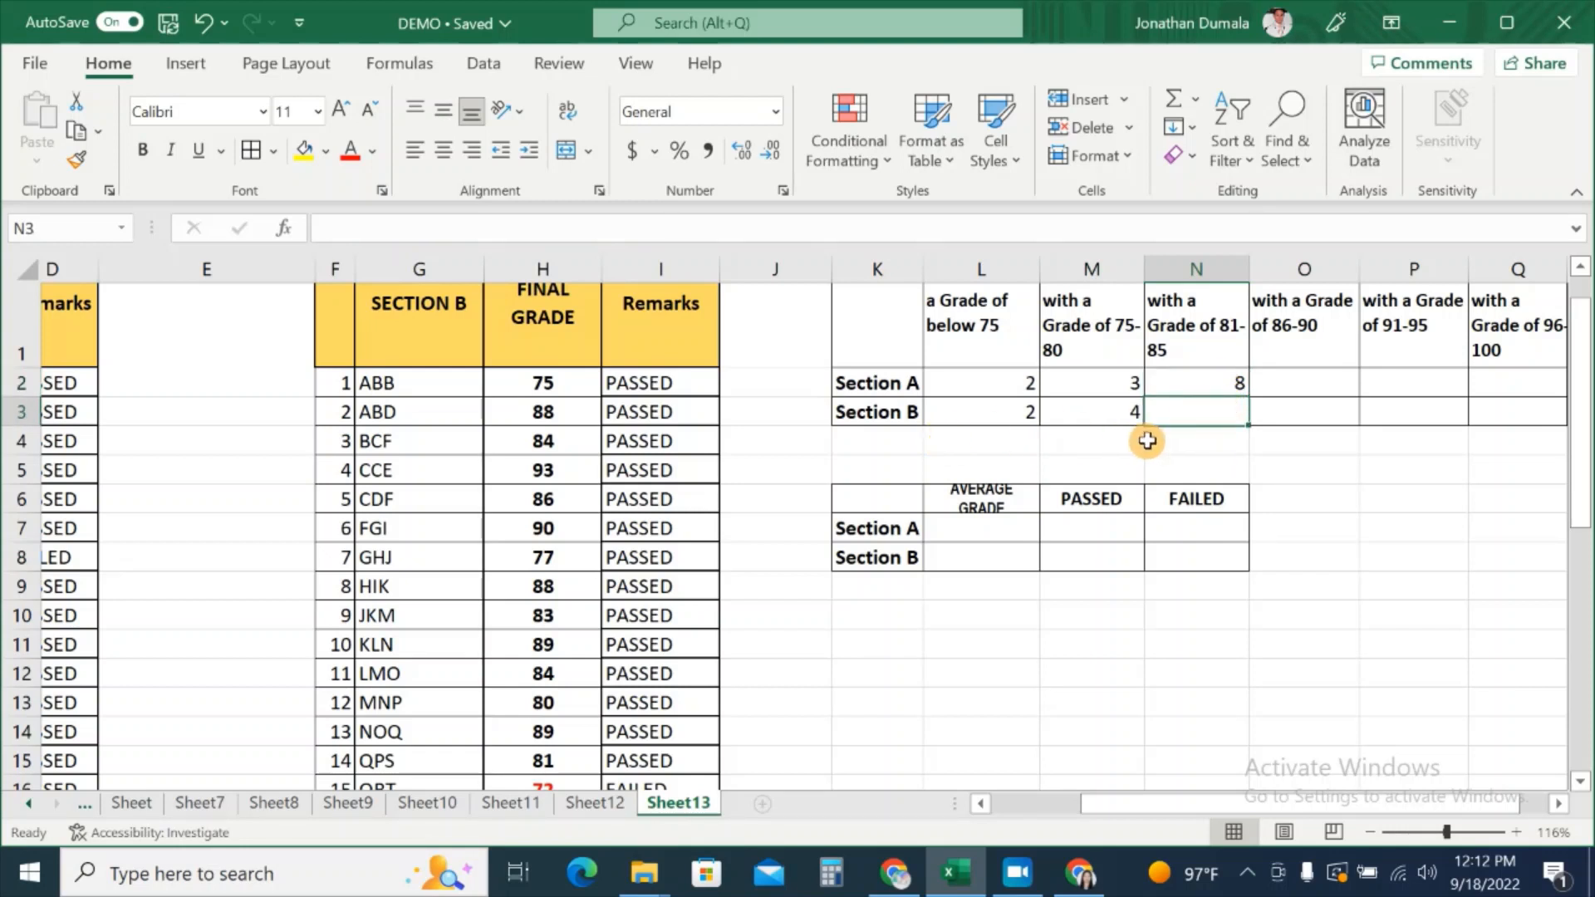
type("=")
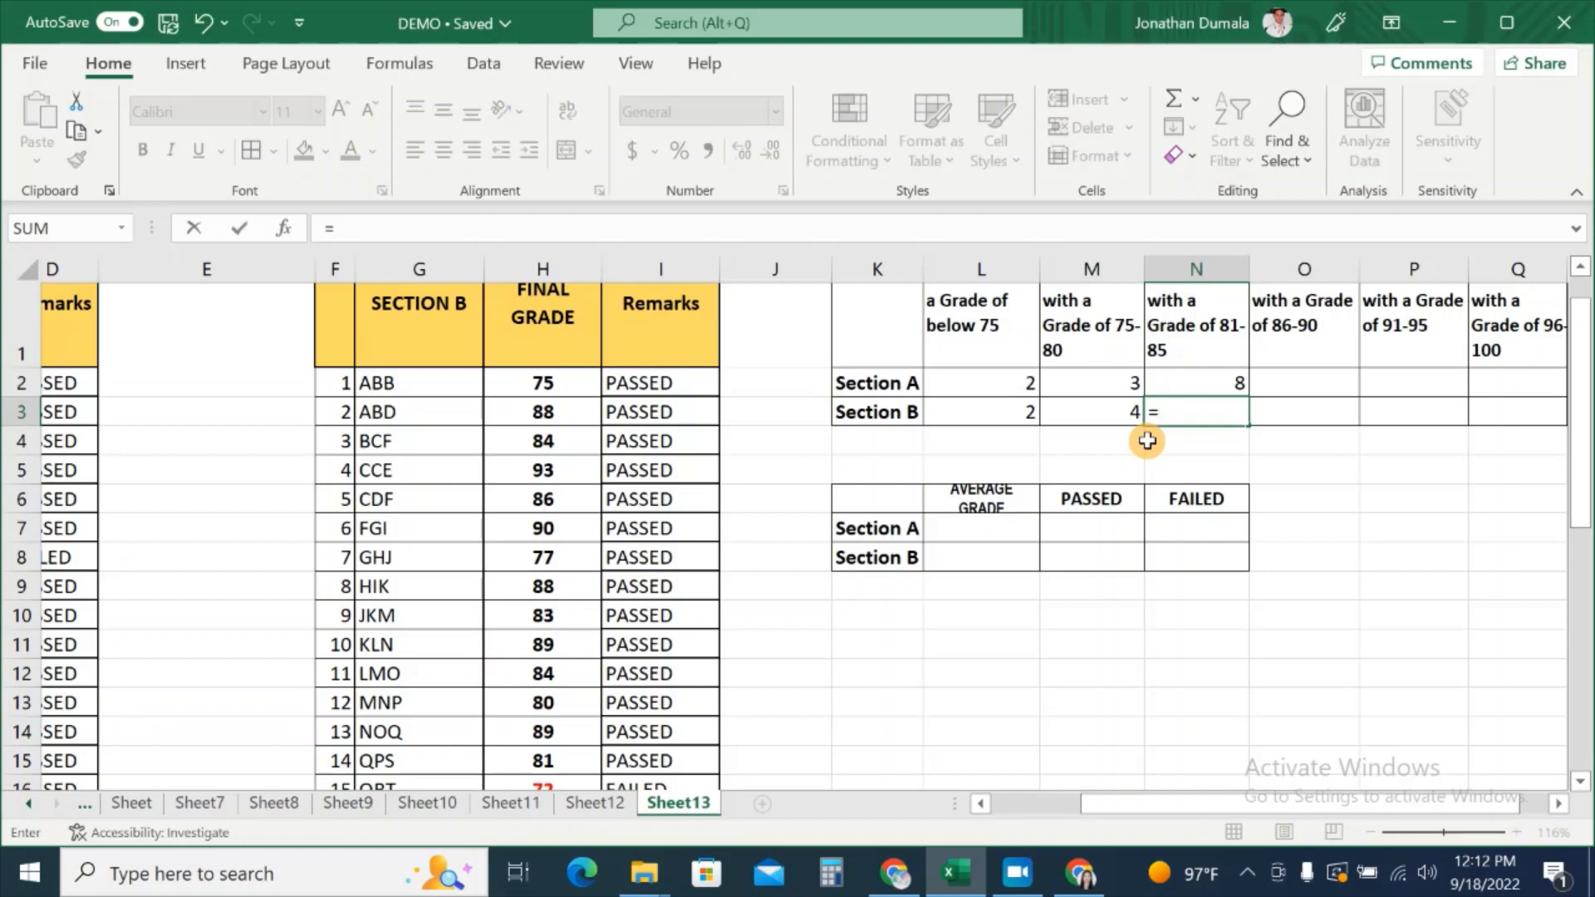
type("COUN")
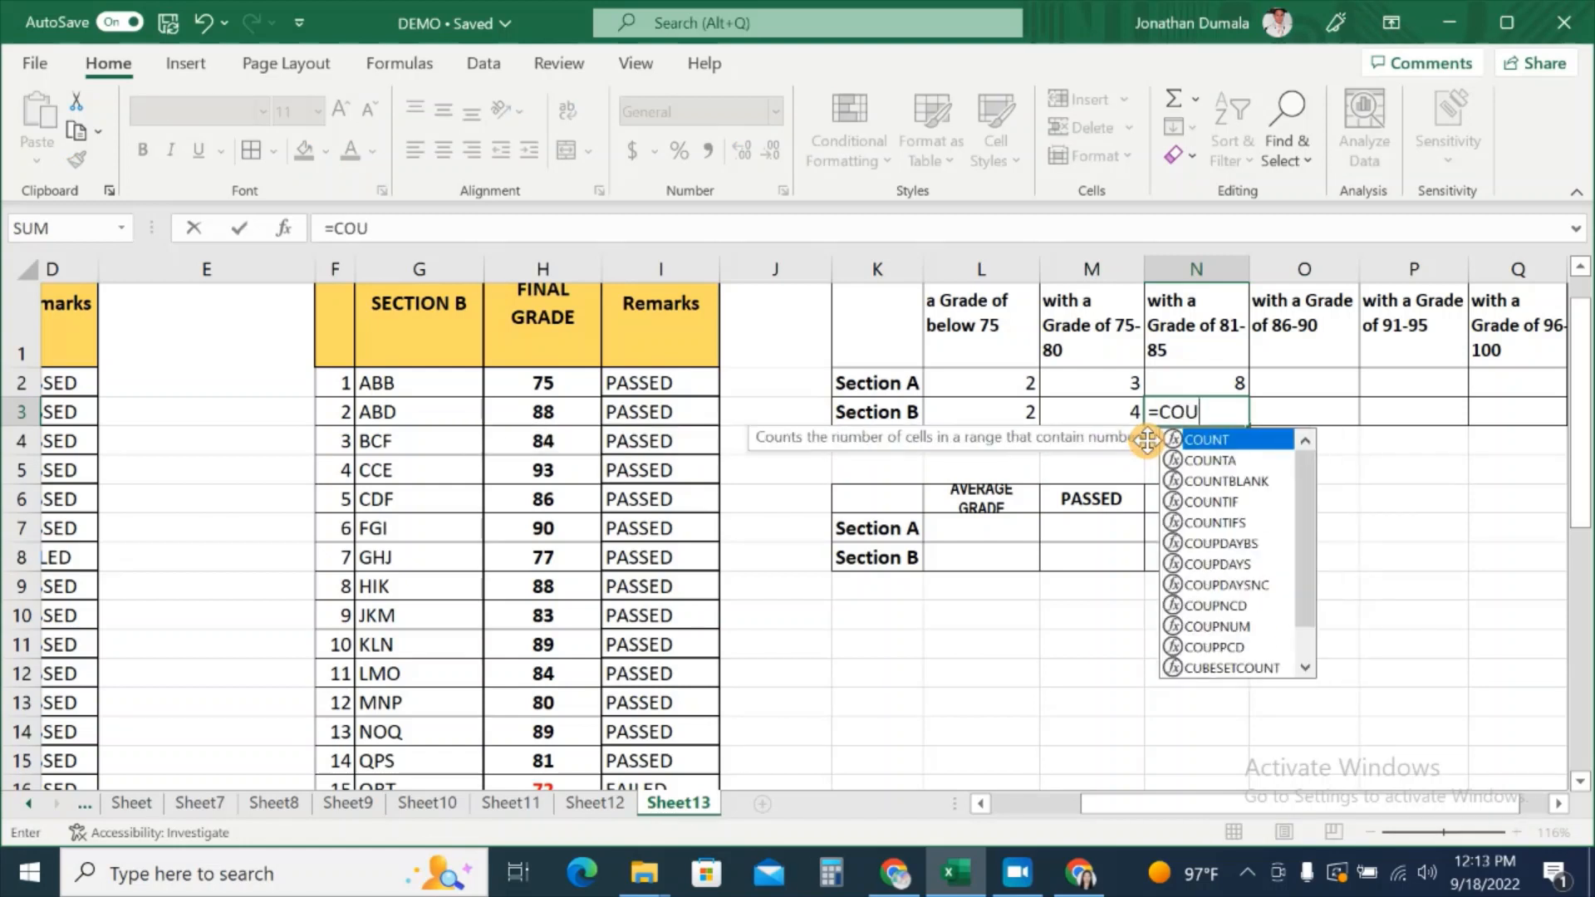
double_click(1227, 524)
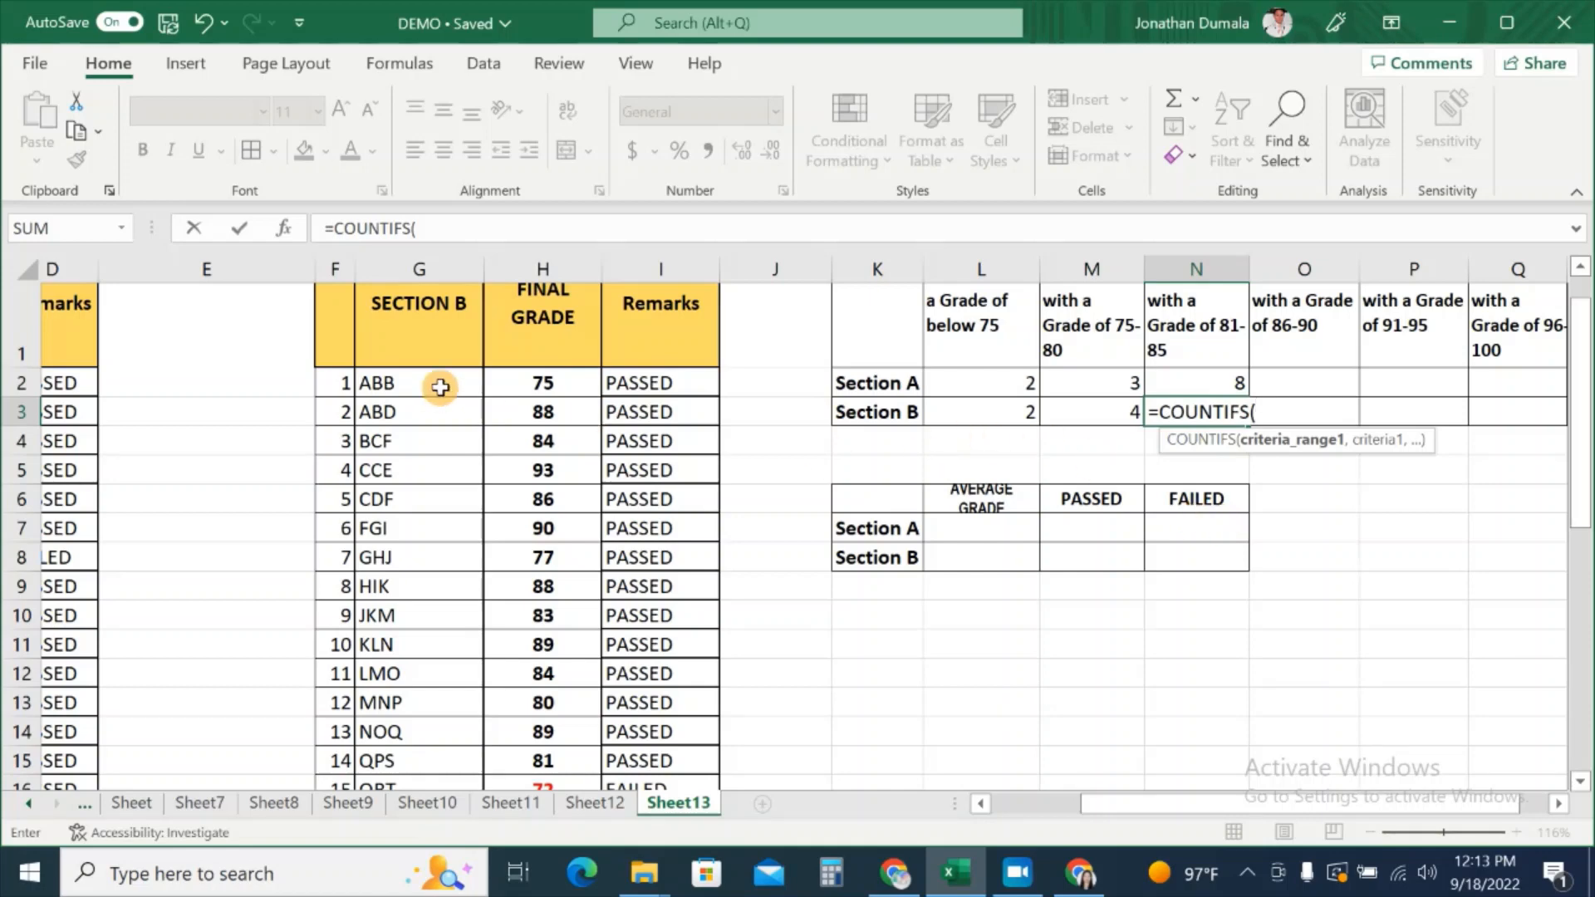
left_click(519, 385)
left_click_drag(519, 384, 545, 744)
scroll(1175, 756, "up", 3)
scroll(1175, 755, "up", 1)
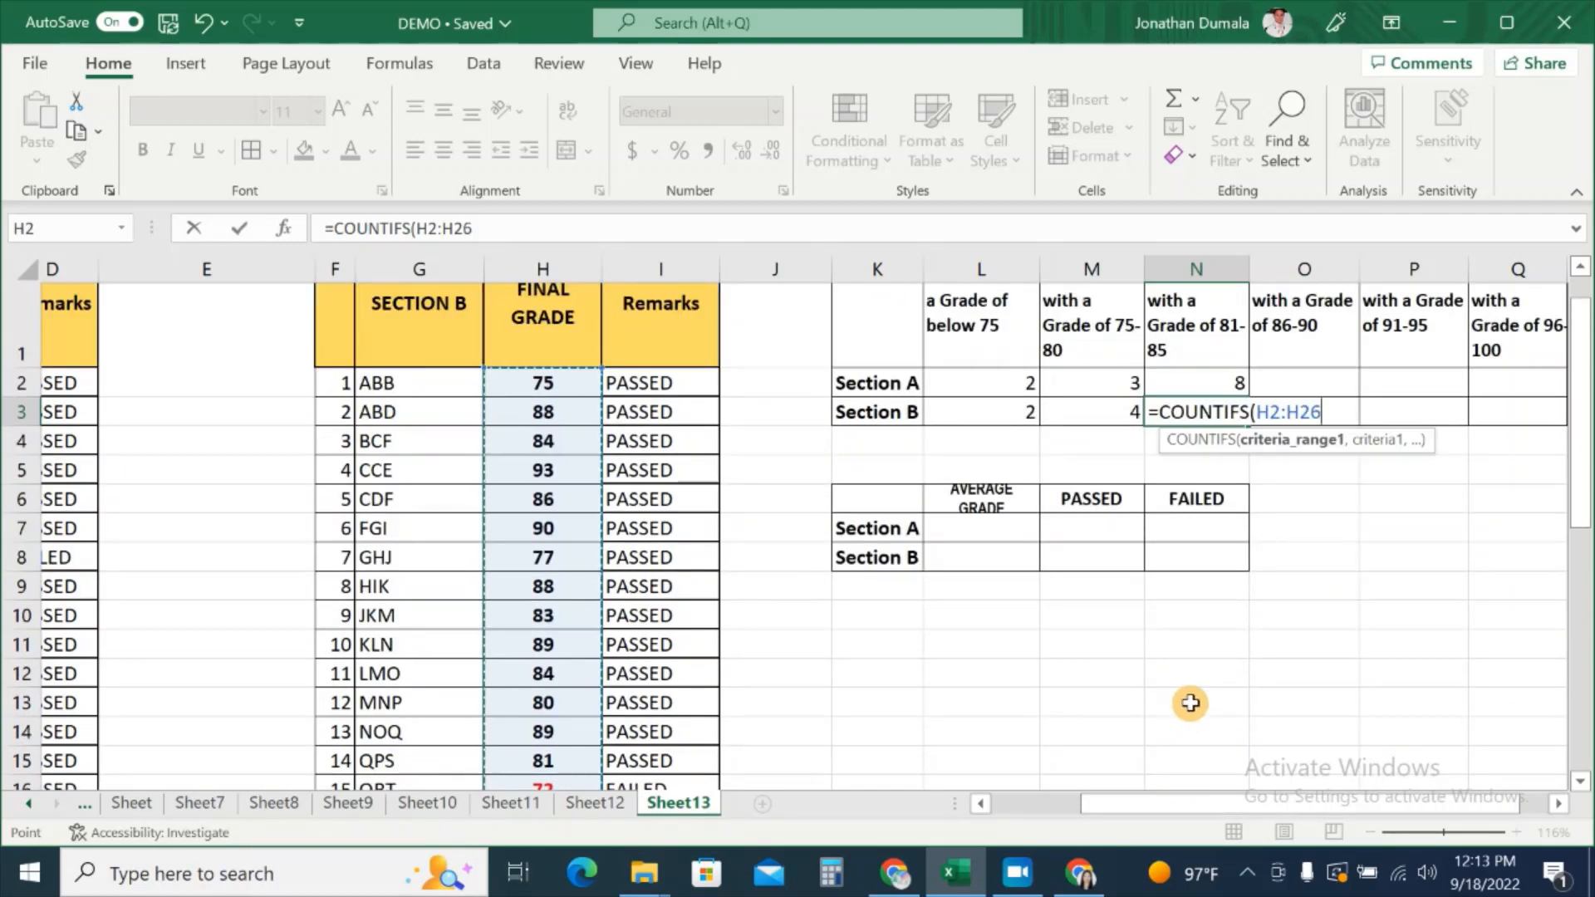
type(",")
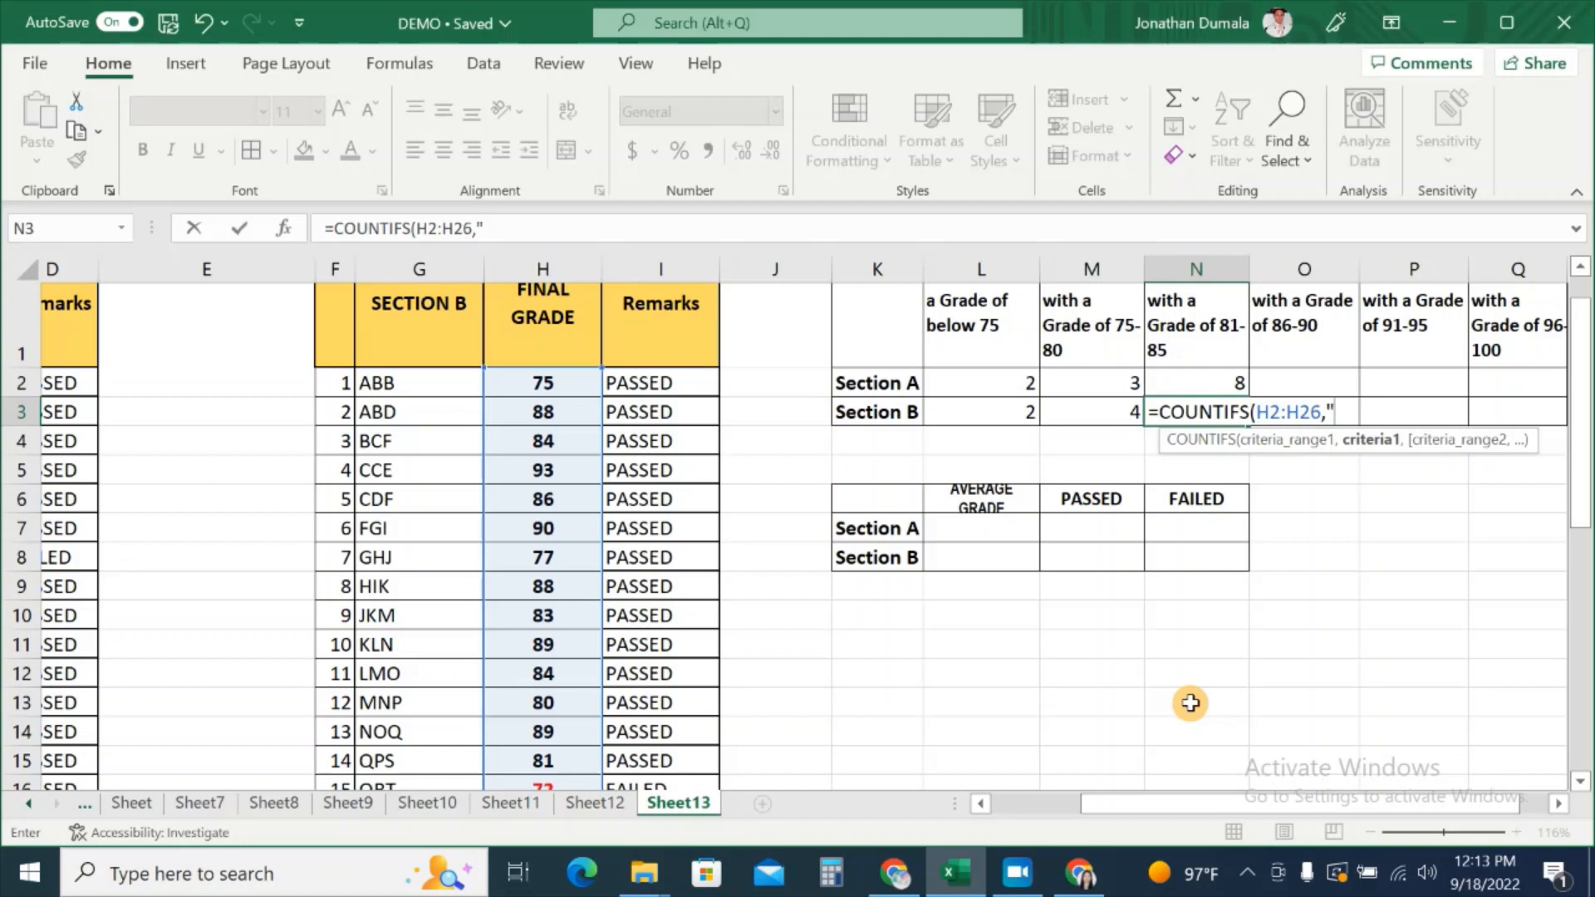
type("\">=81")
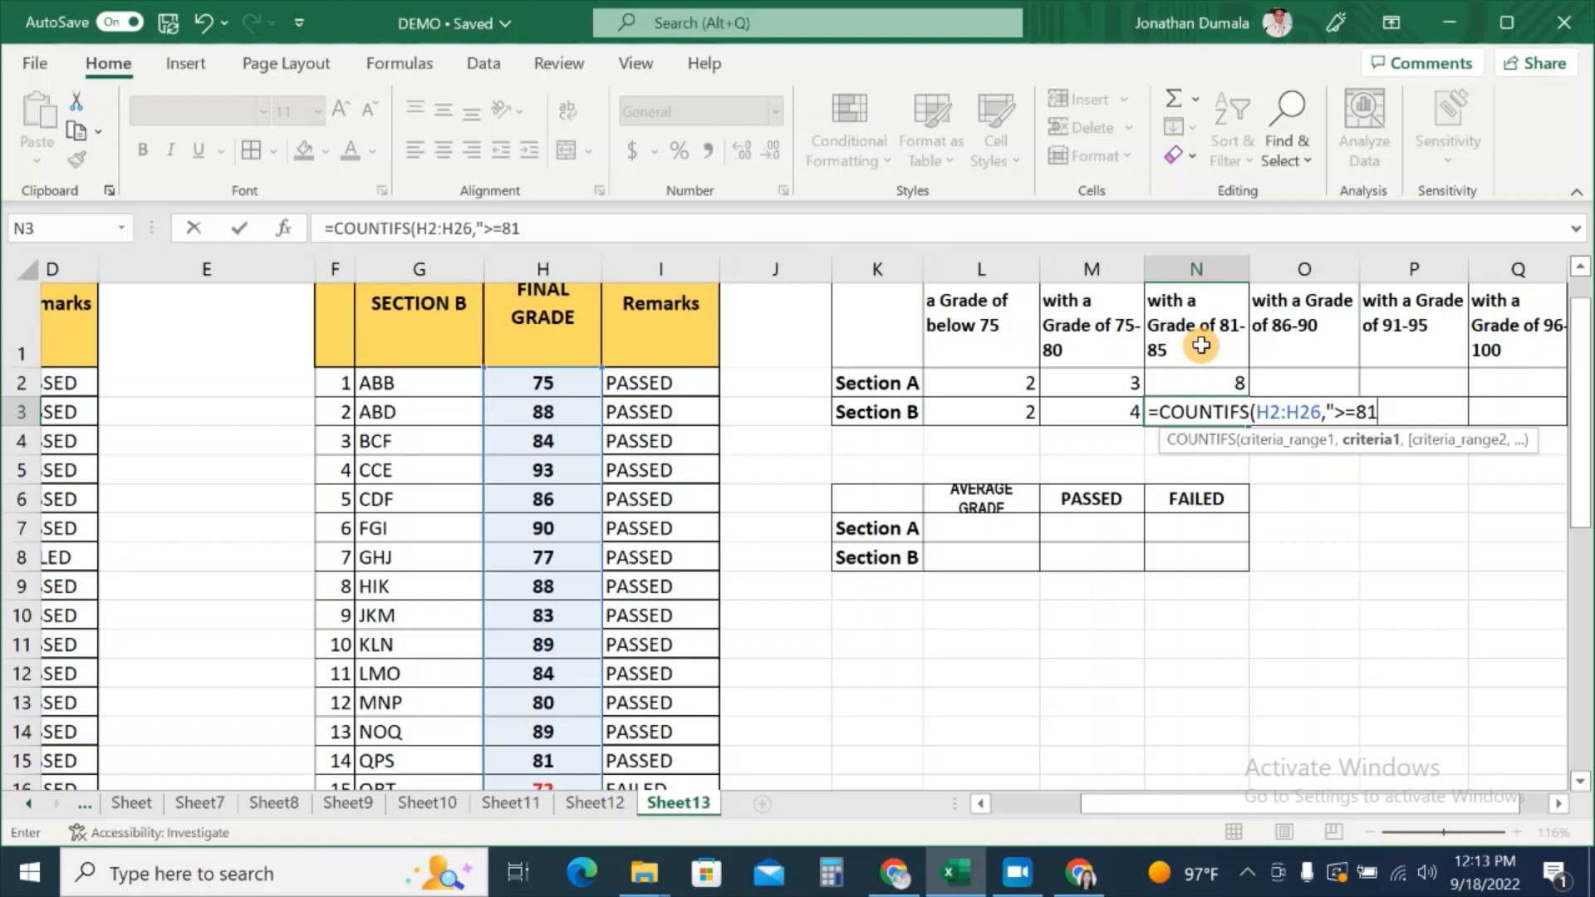
type("\",")
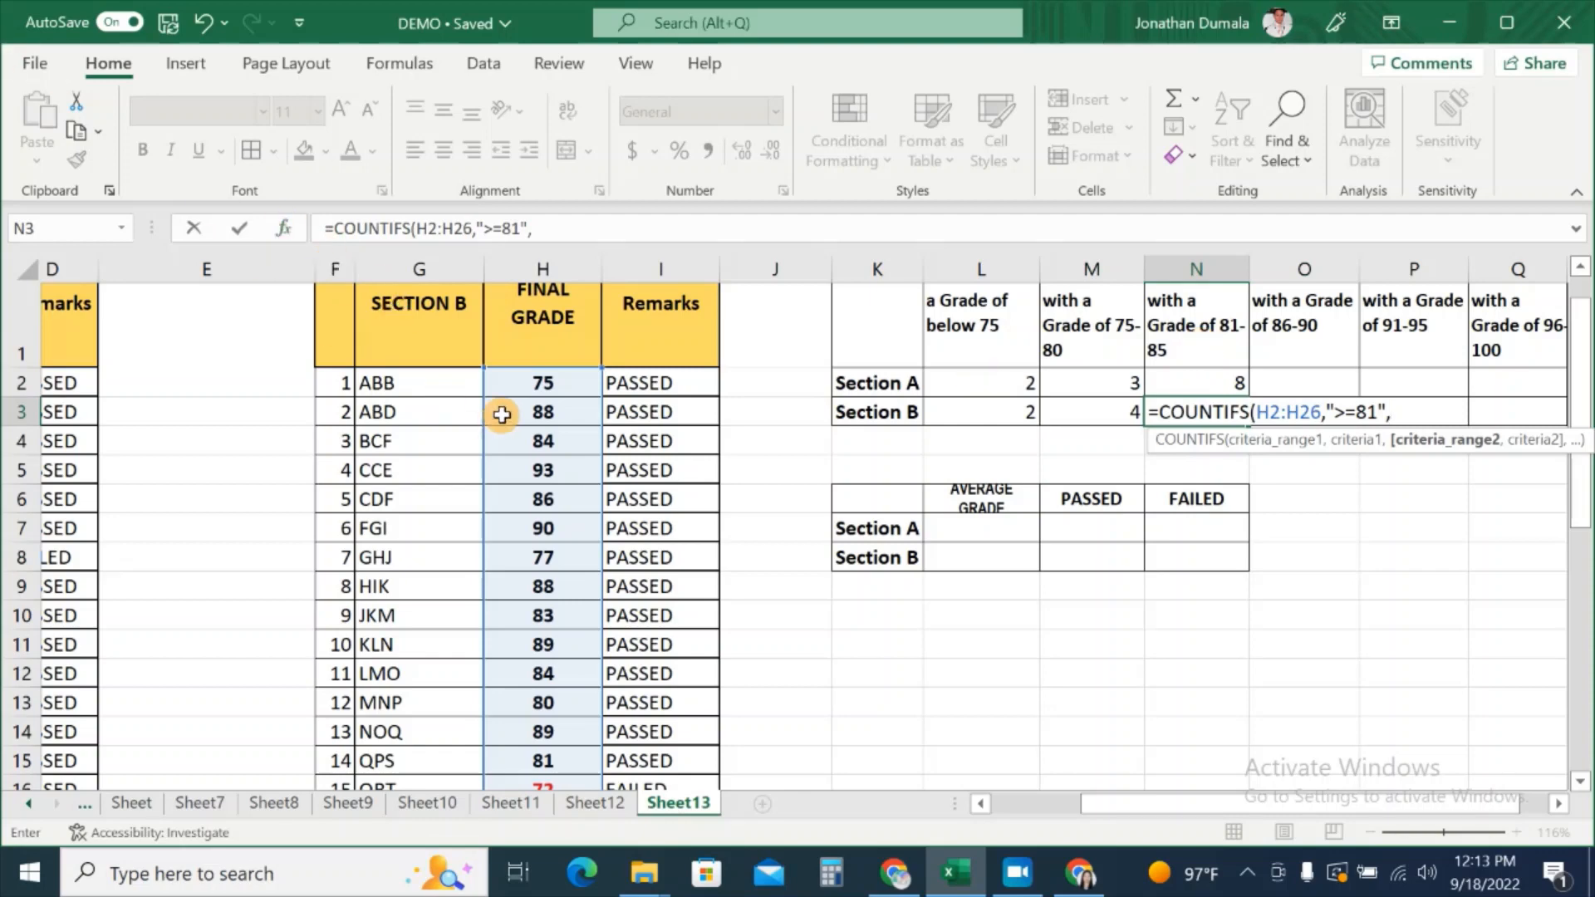
Step: Add H2:H26 with "<=85" as the second condition and commit, giving 5
left_click_drag(522, 380, 537, 766)
scroll(1150, 673, "up", 3)
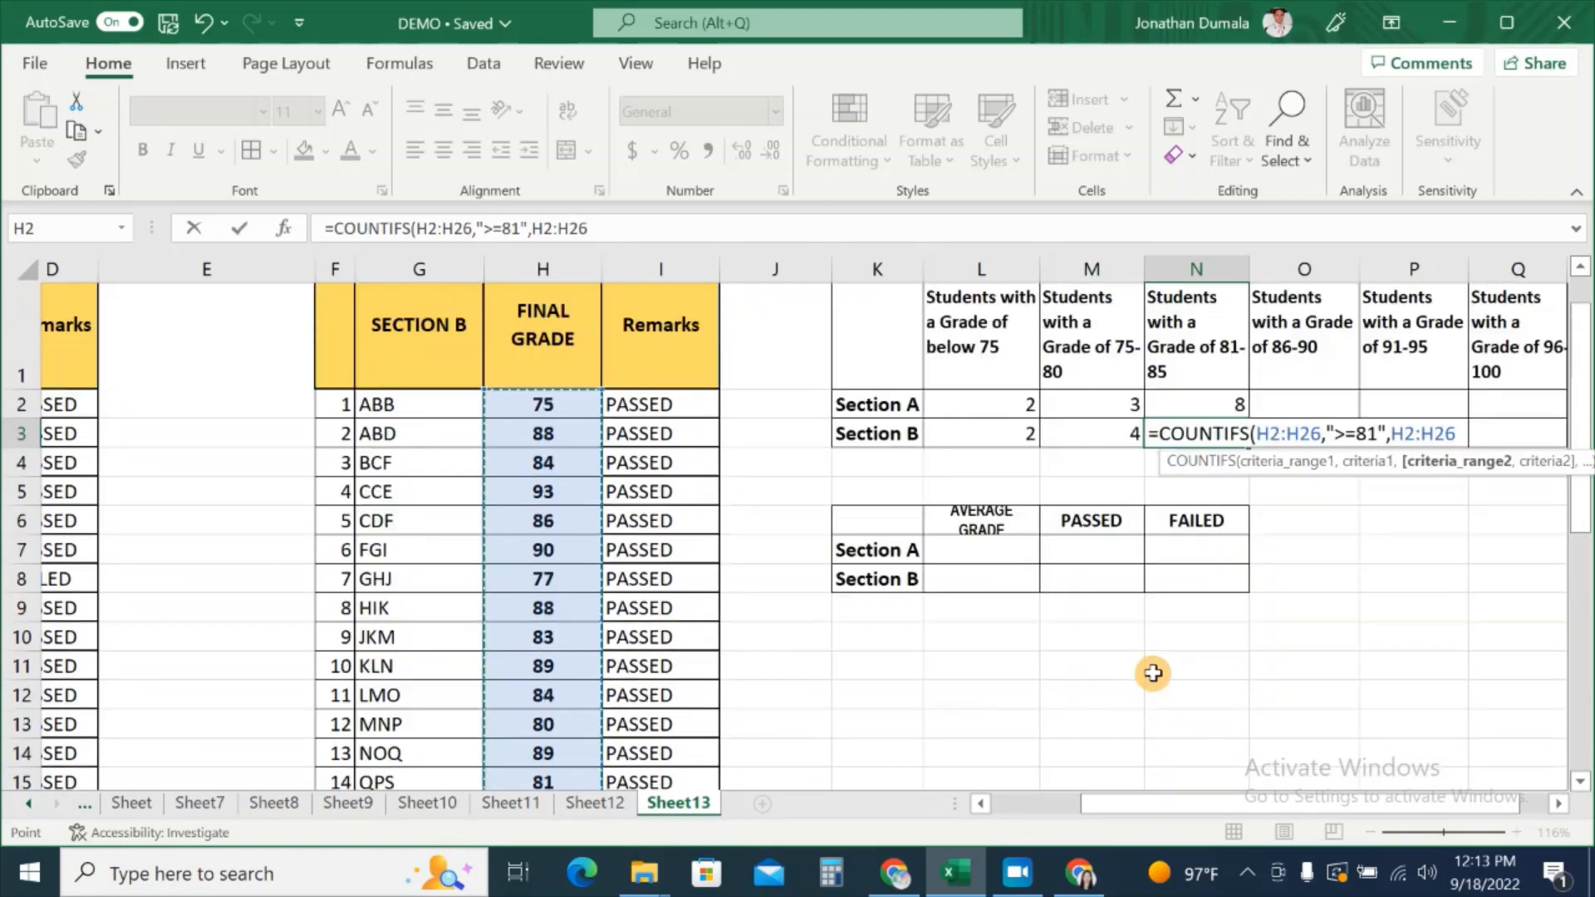
type(",")
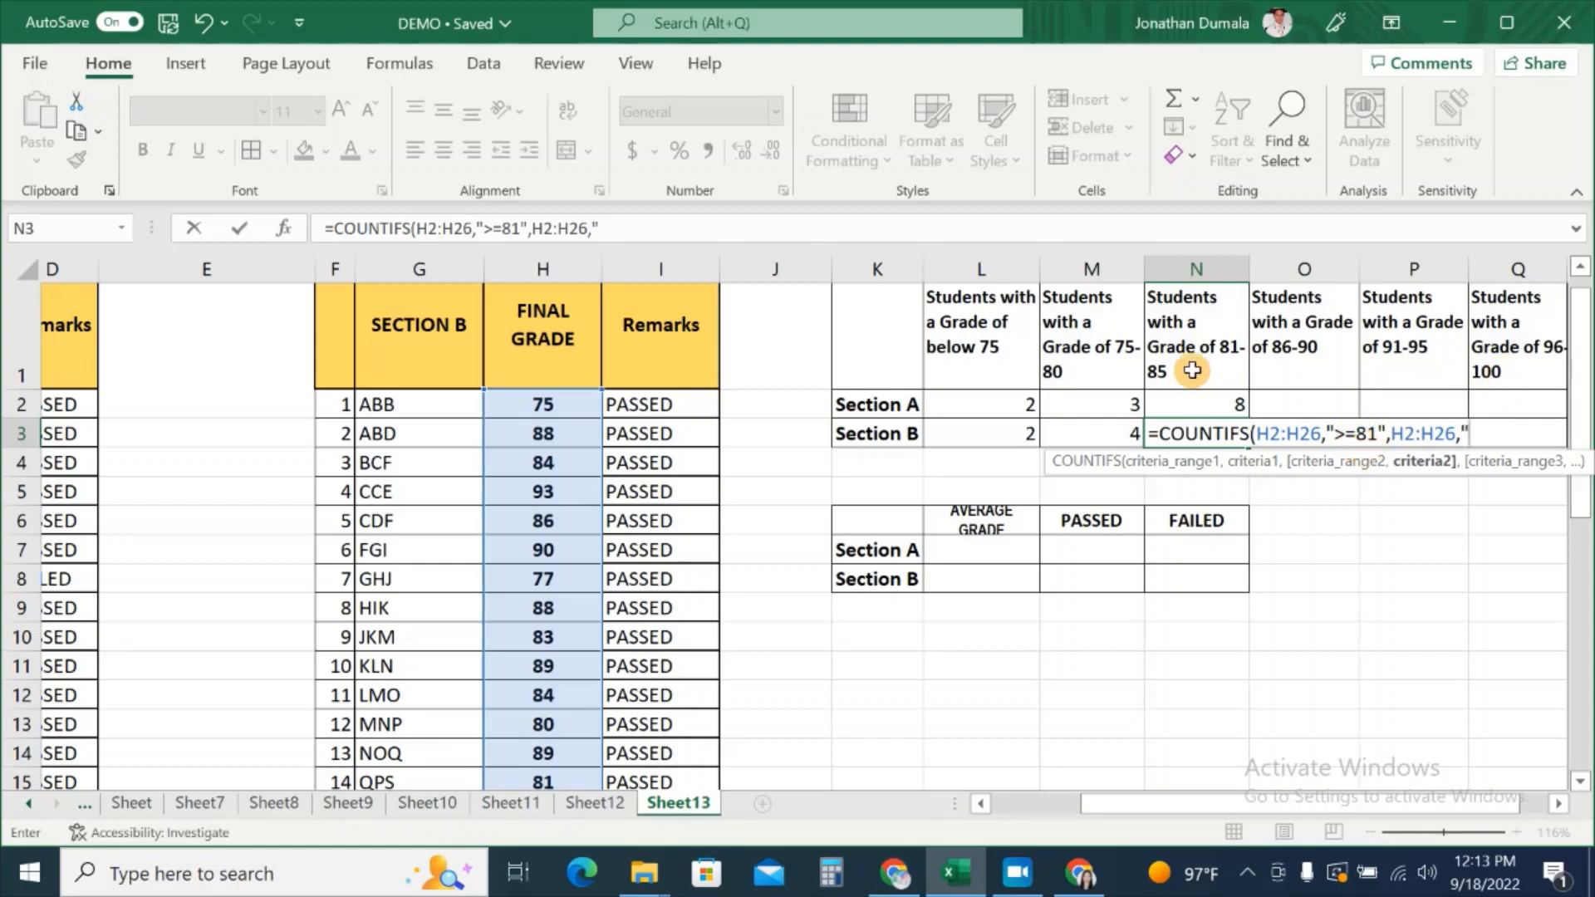
type("\"<=85")
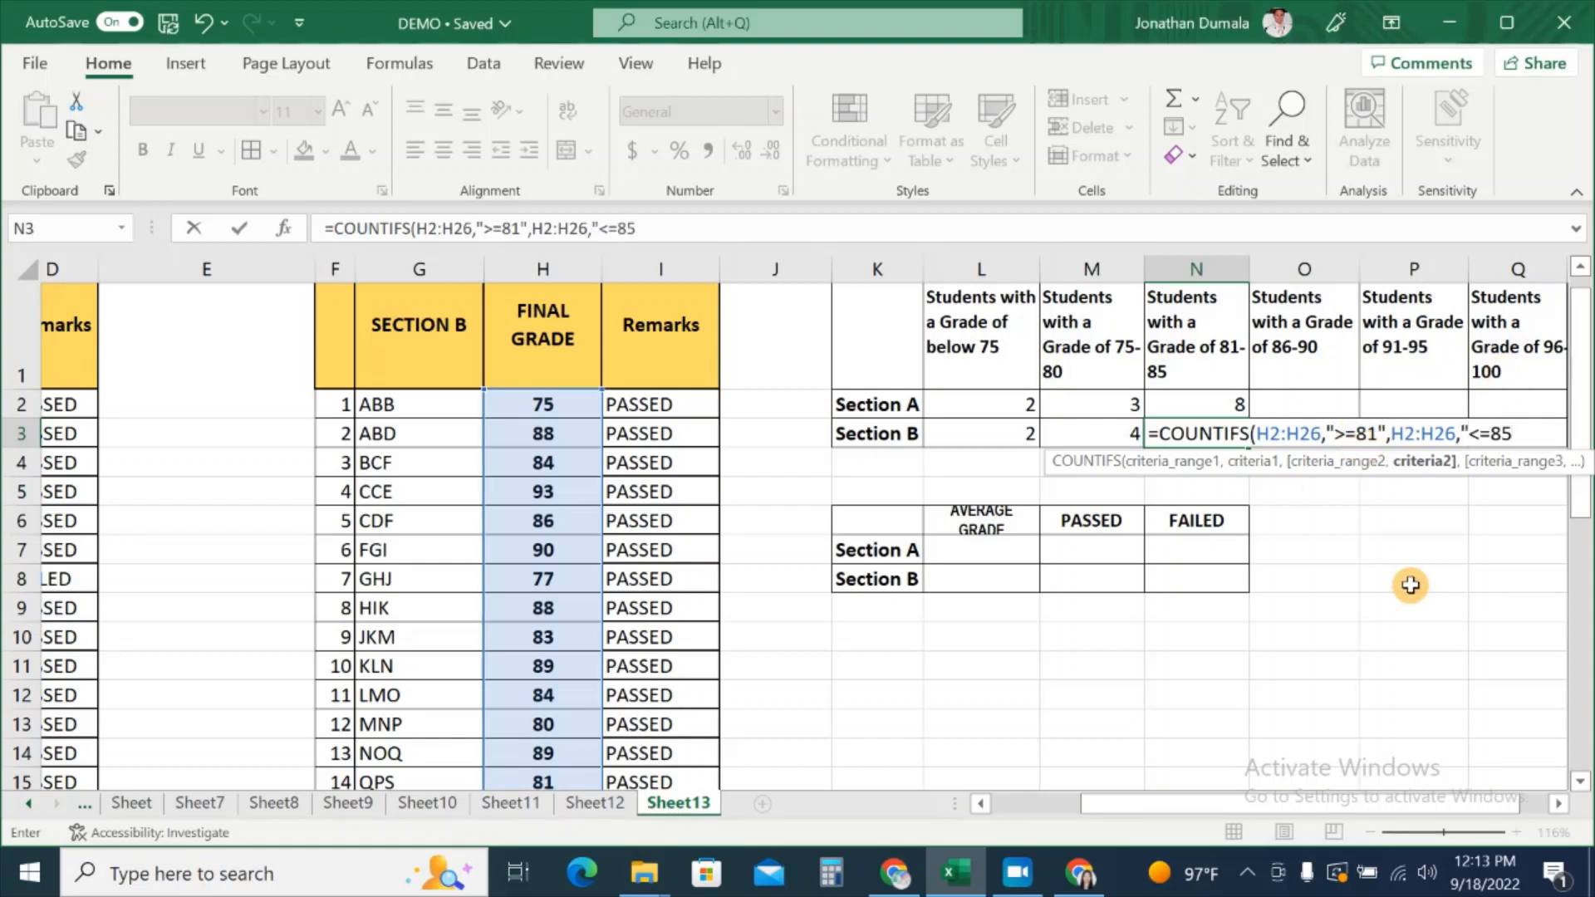
type("\")")
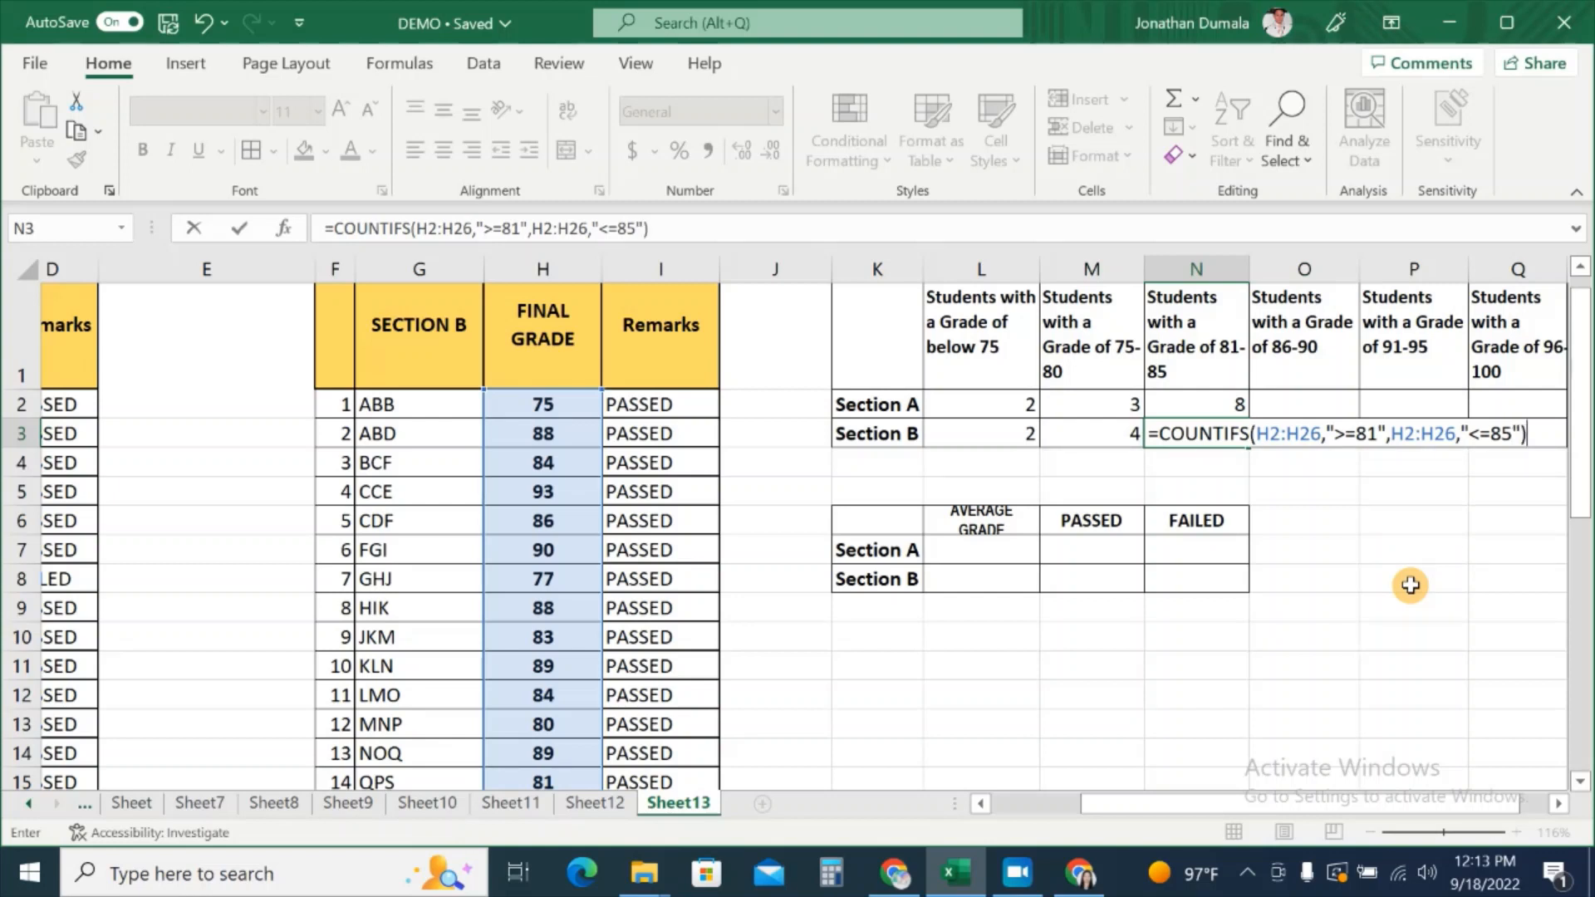
key("Return")
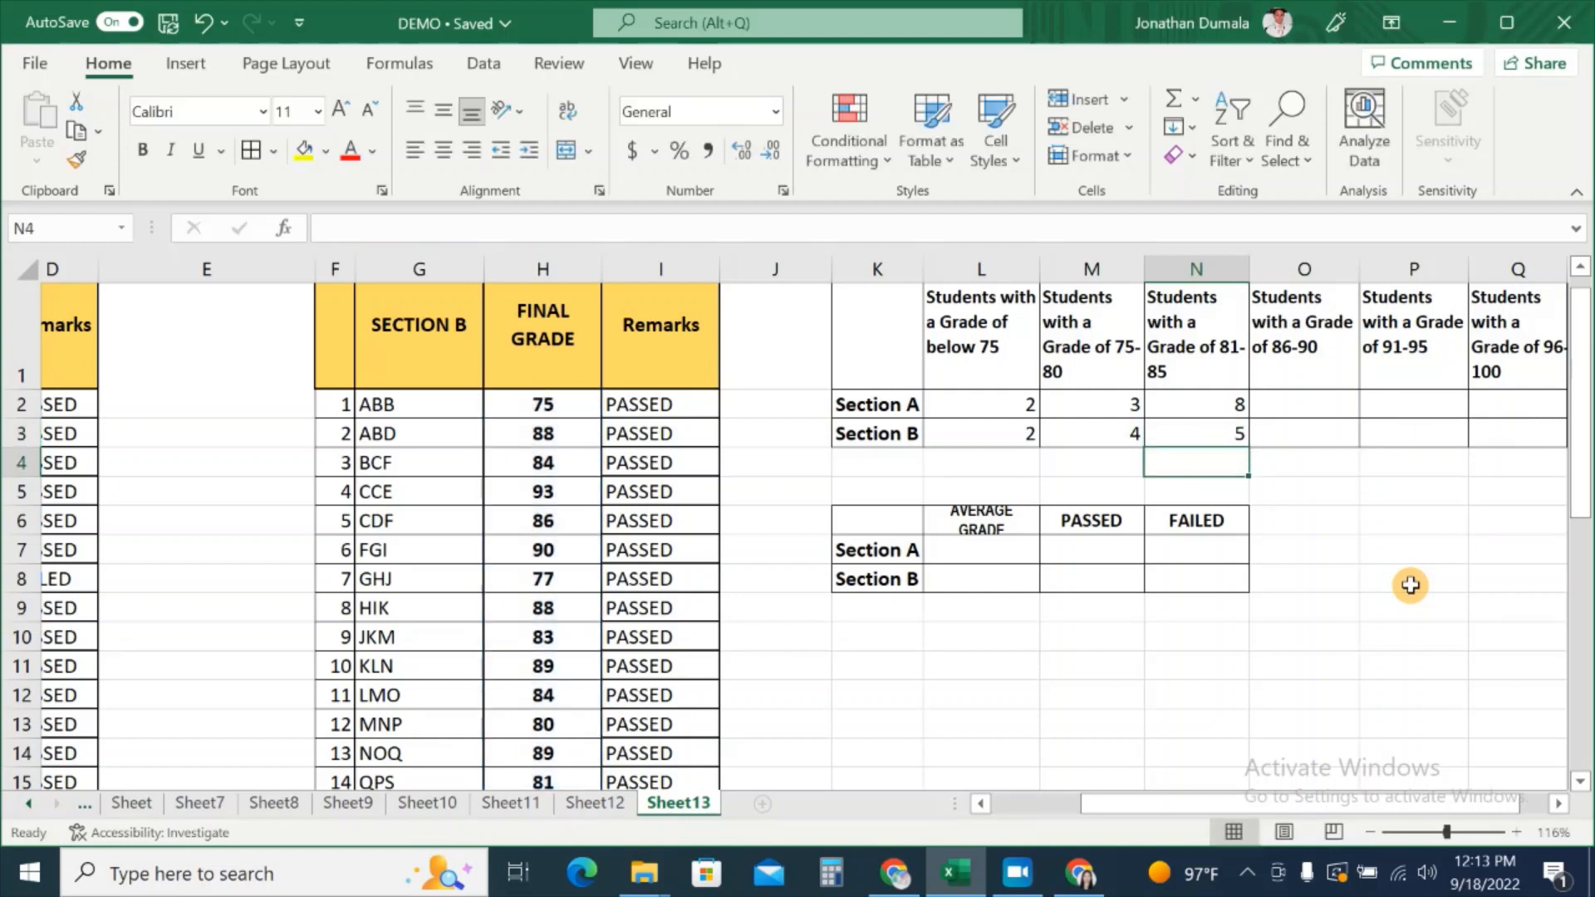
Step: Start a COUNTIFS formula in O2 using Section A's grades C2:C26 as the first range
left_click(1199, 436)
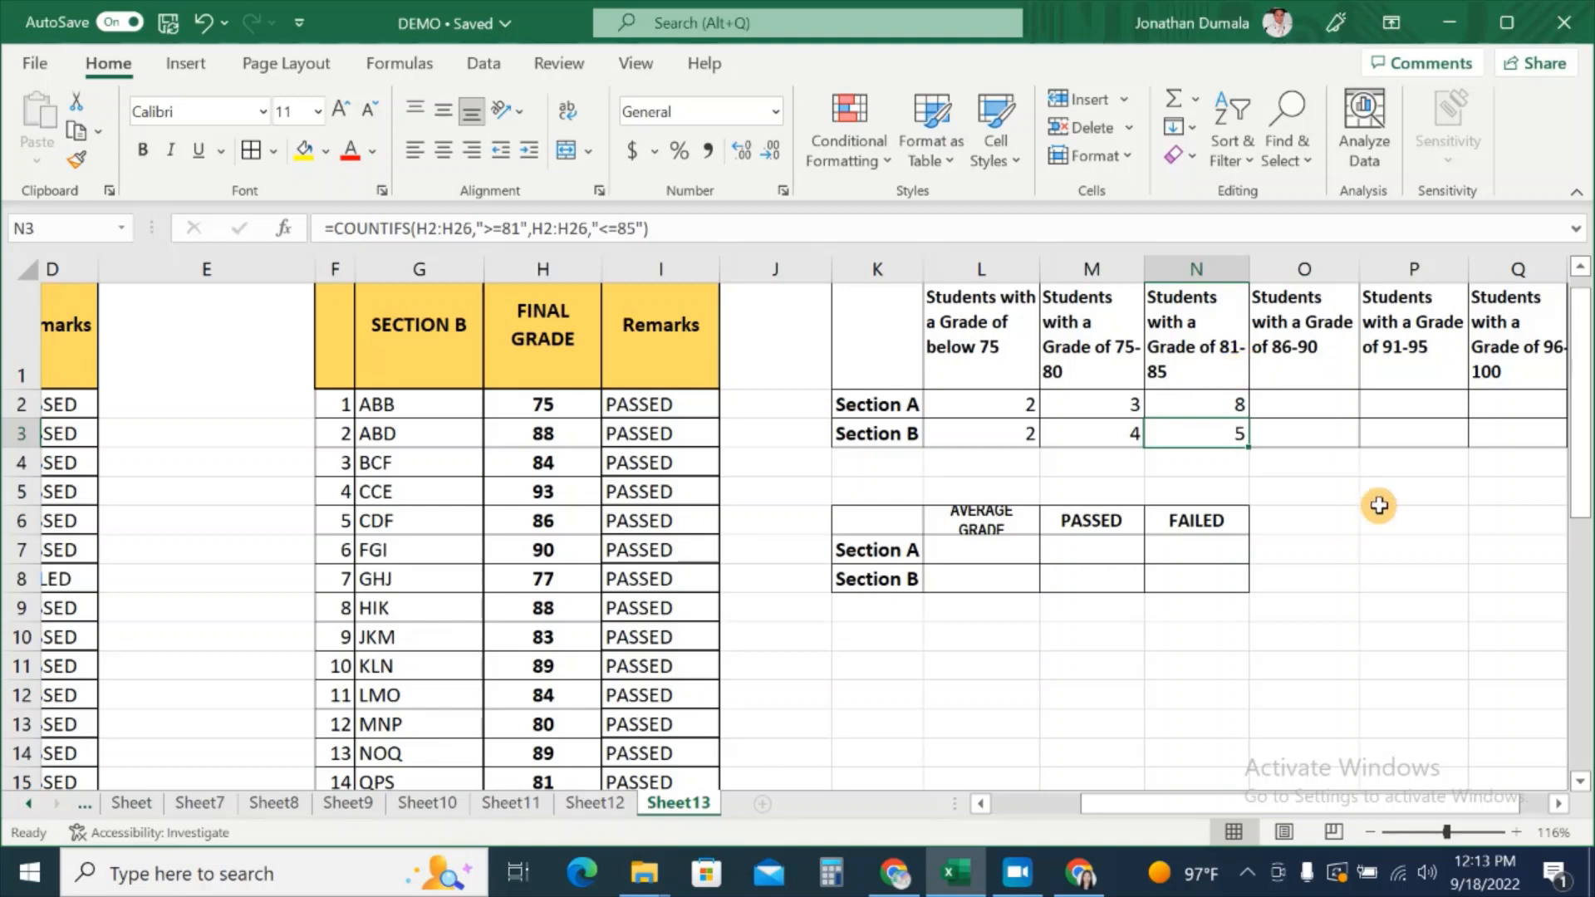
left_click(1322, 404)
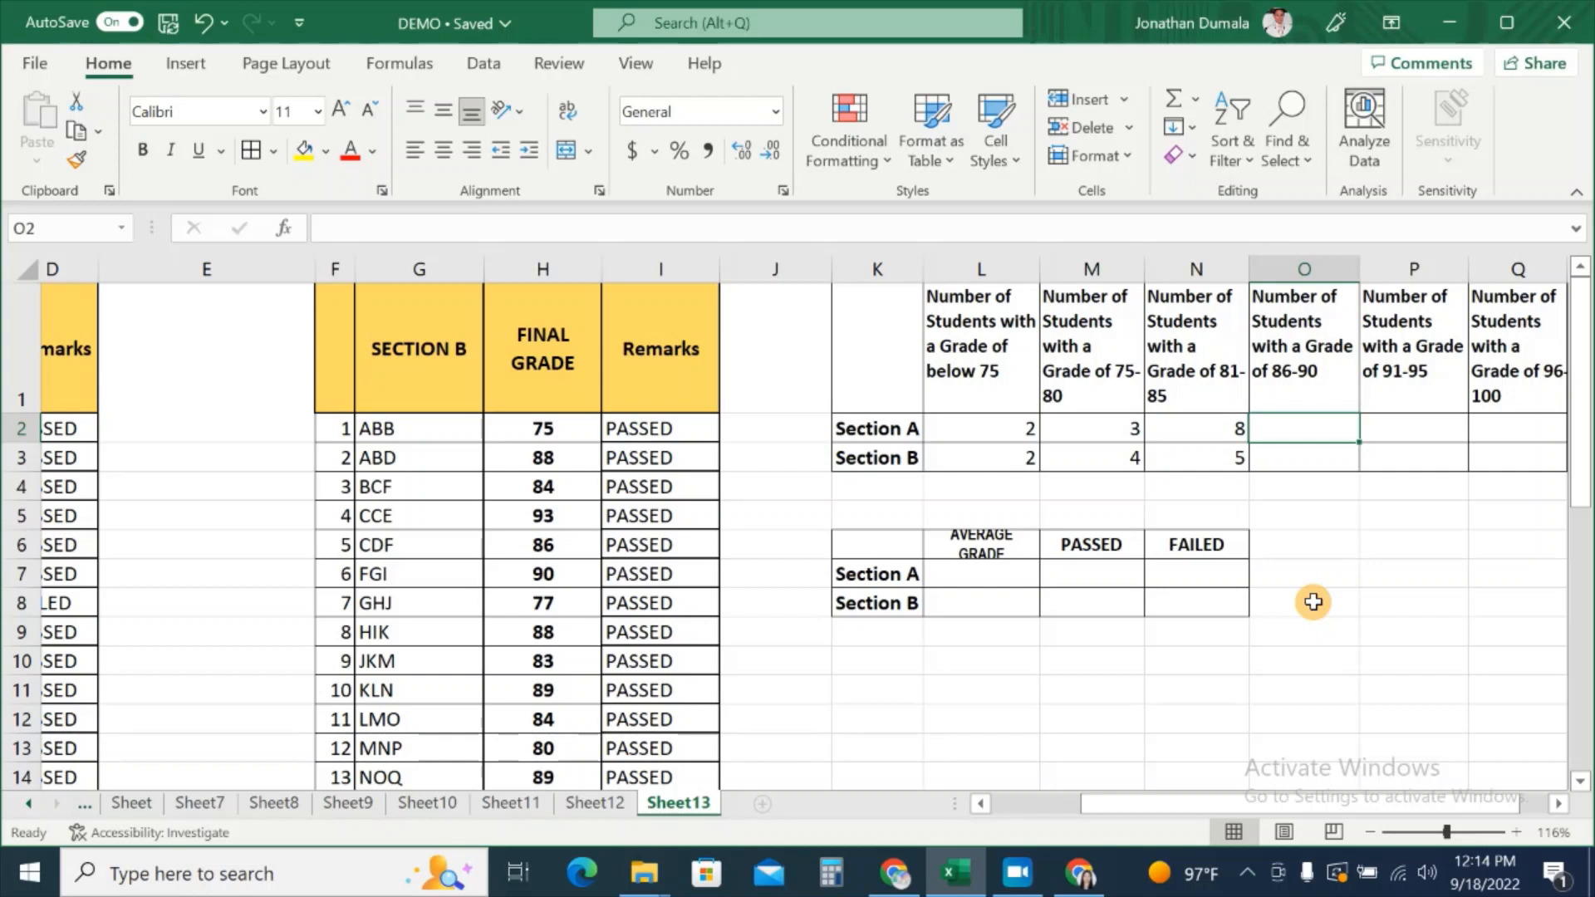
type("=COUNTIFS")
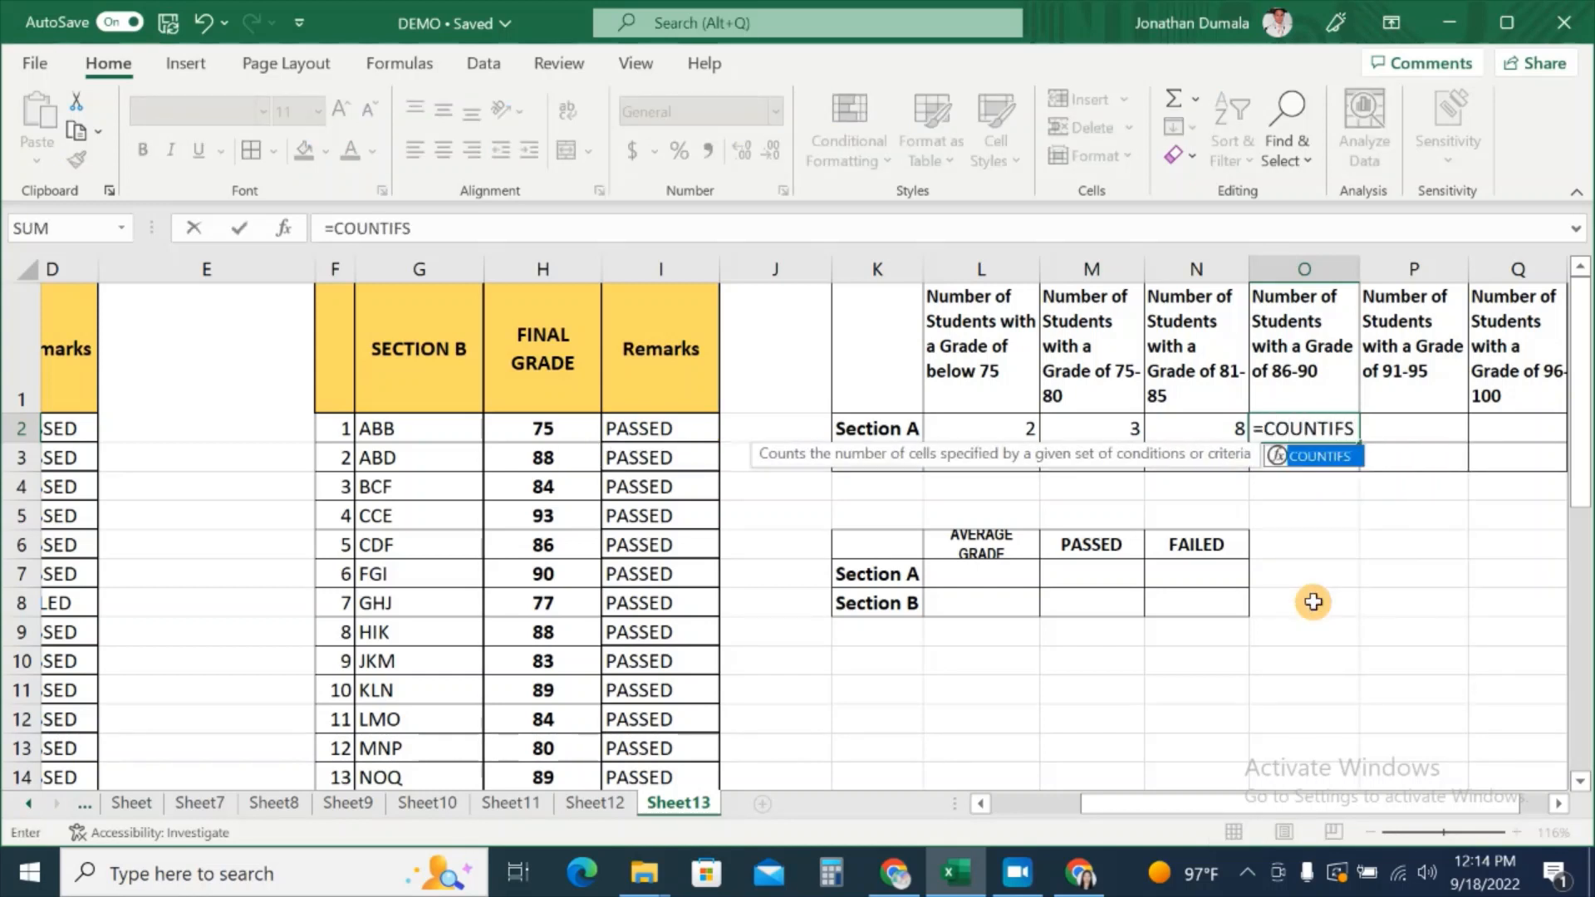
type("(")
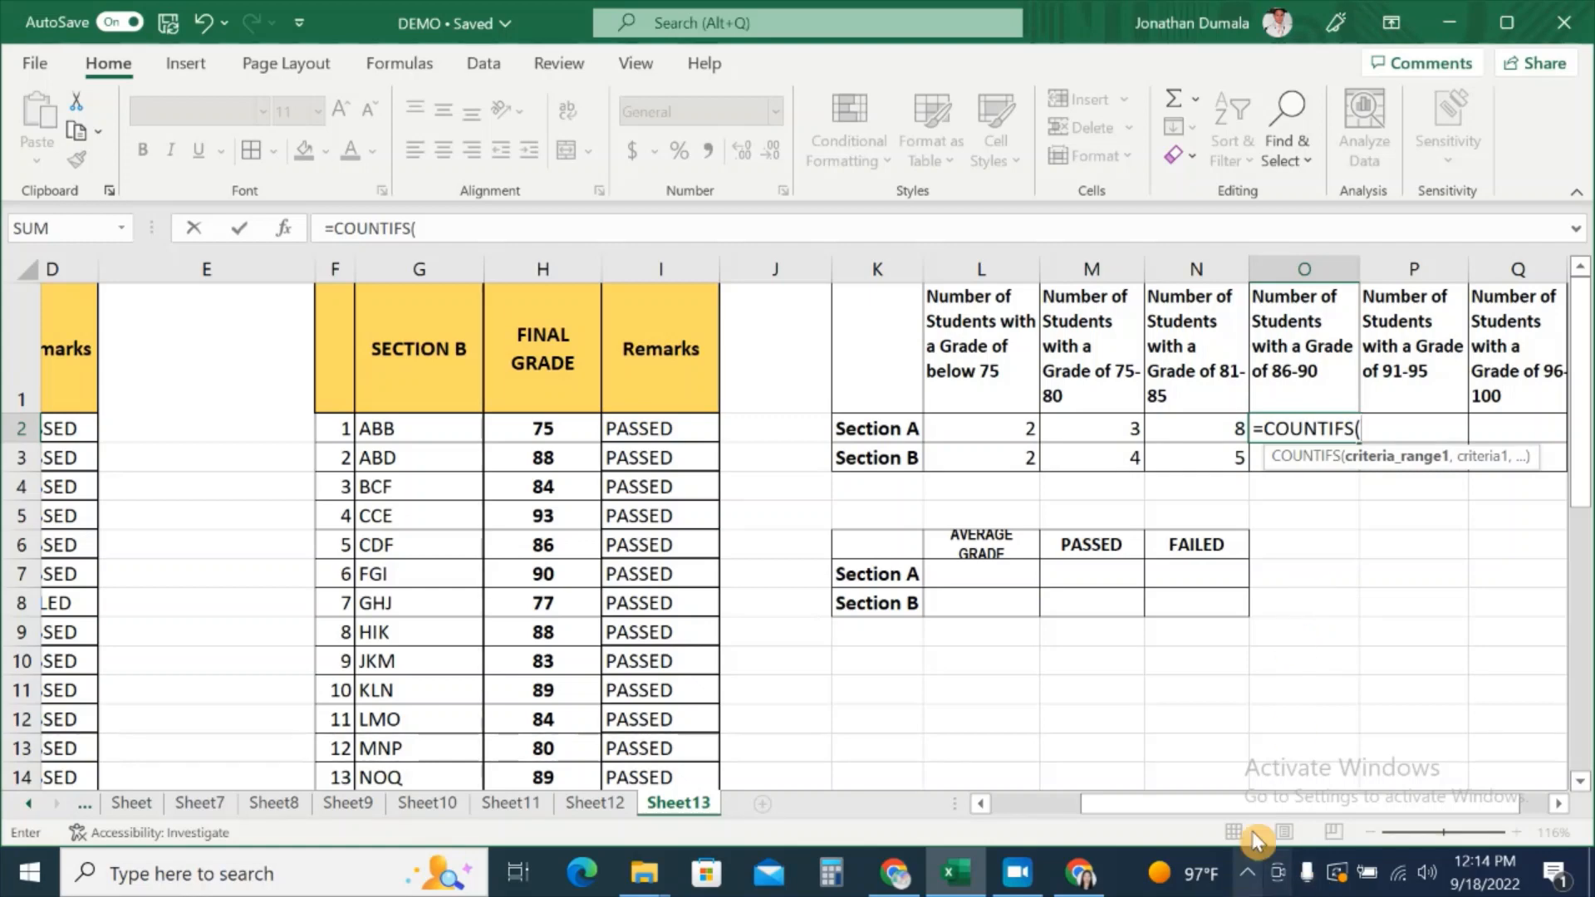
left_click_drag(1254, 807, 1111, 818)
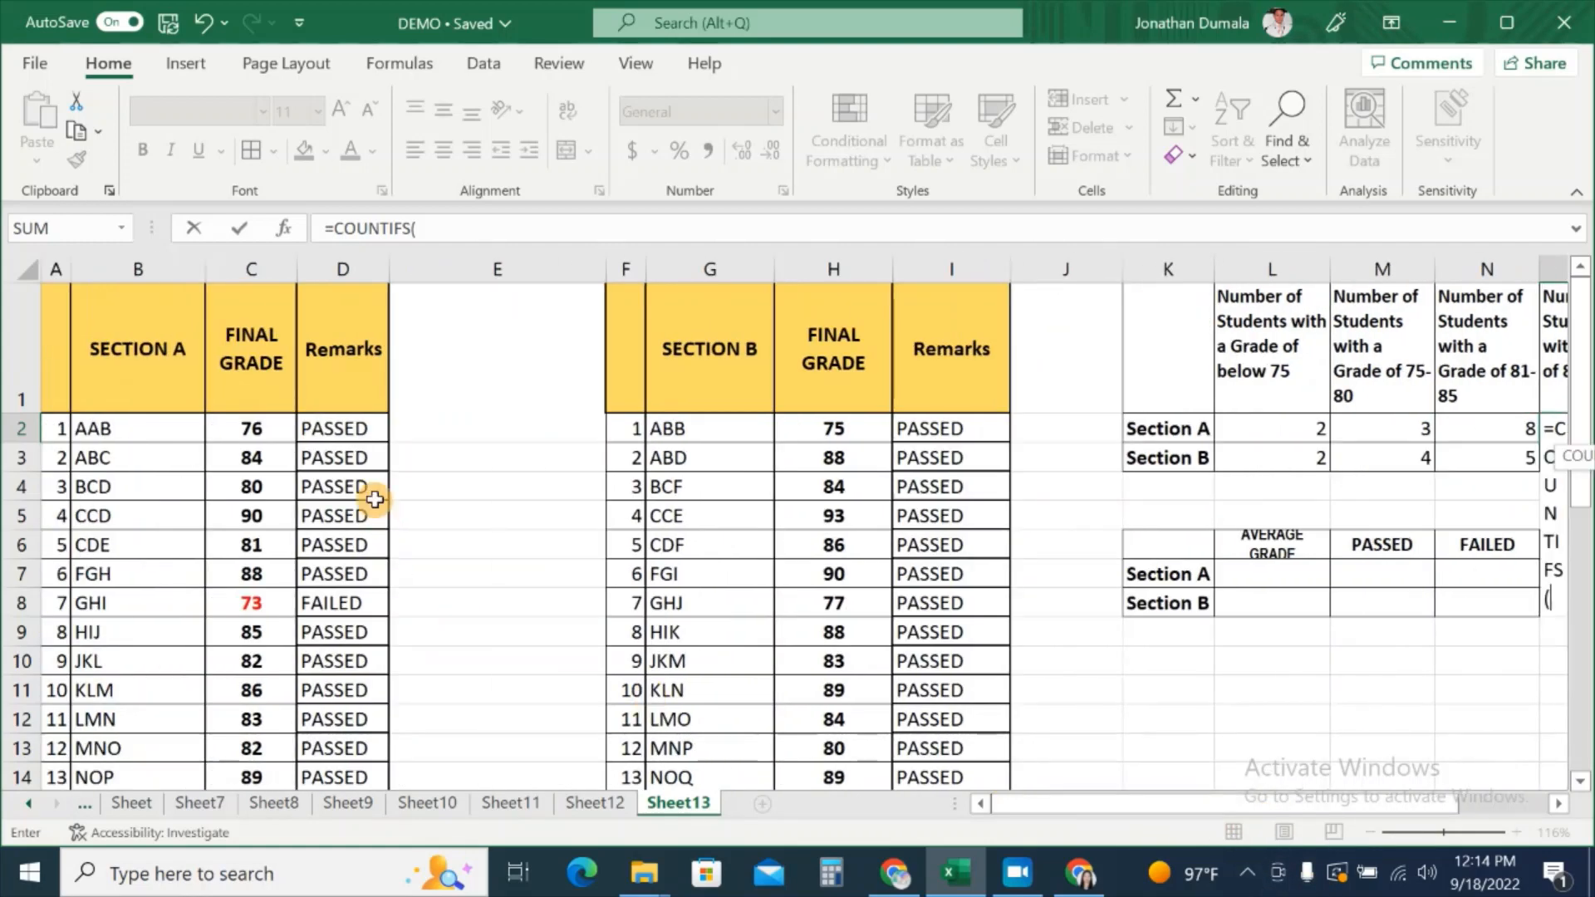
left_click_drag(250, 427, 238, 736)
left_click_drag(1293, 804, 1381, 816)
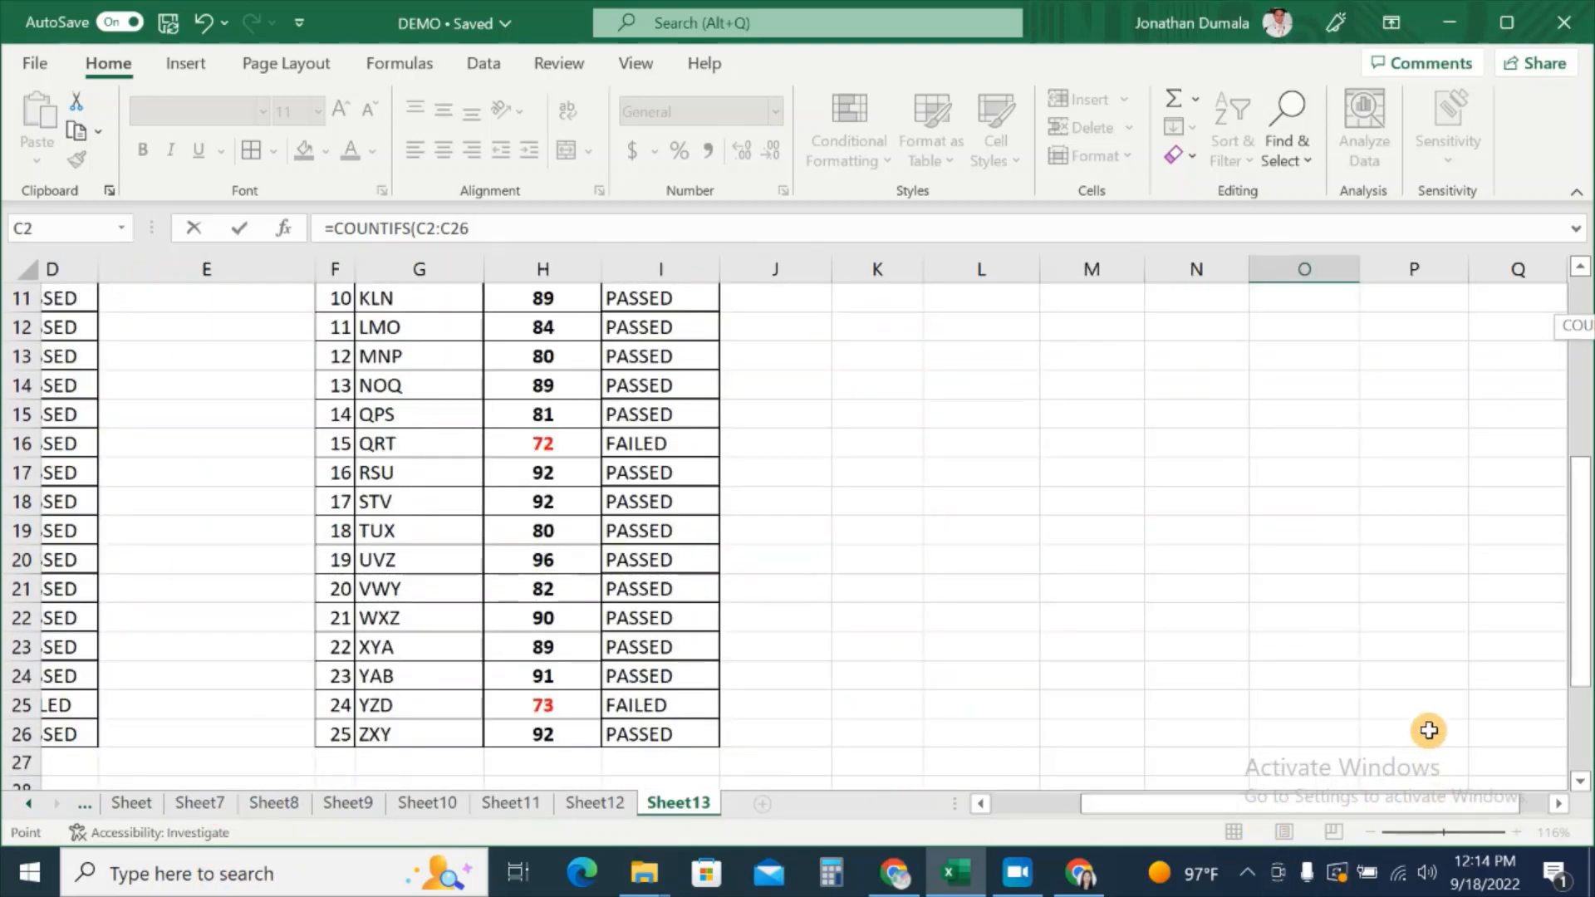
scroll(1438, 686, "up", 4)
Step: Complete O2 as =COUNTIFS(C2:C26,">=86",C2:C26,"<=90"), showing 9
type(",")
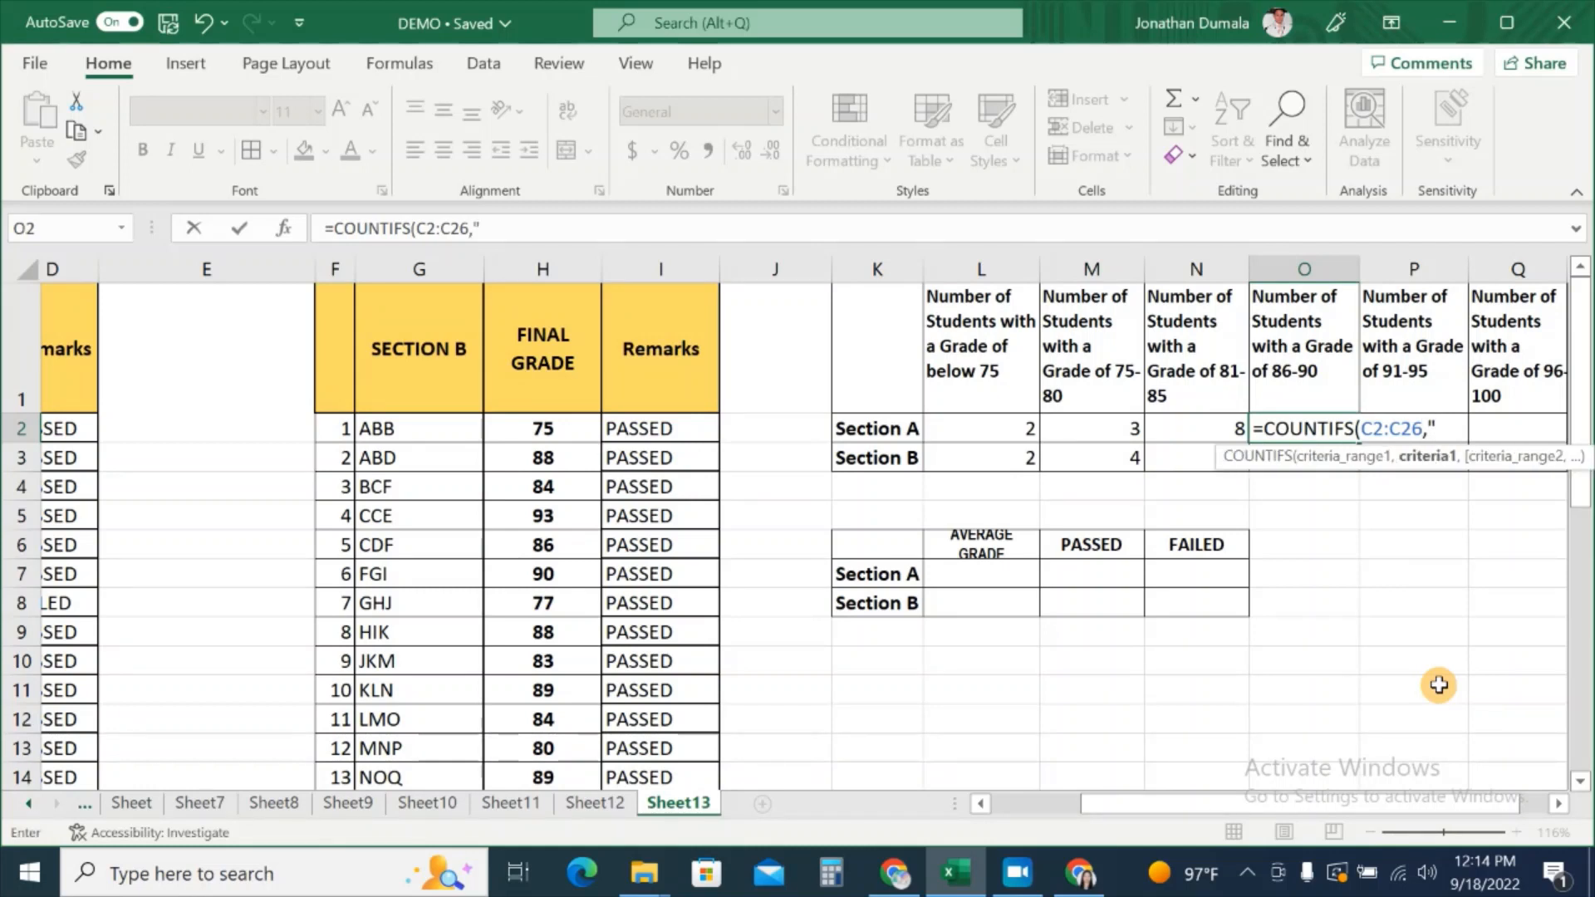
type("\">=86\",")
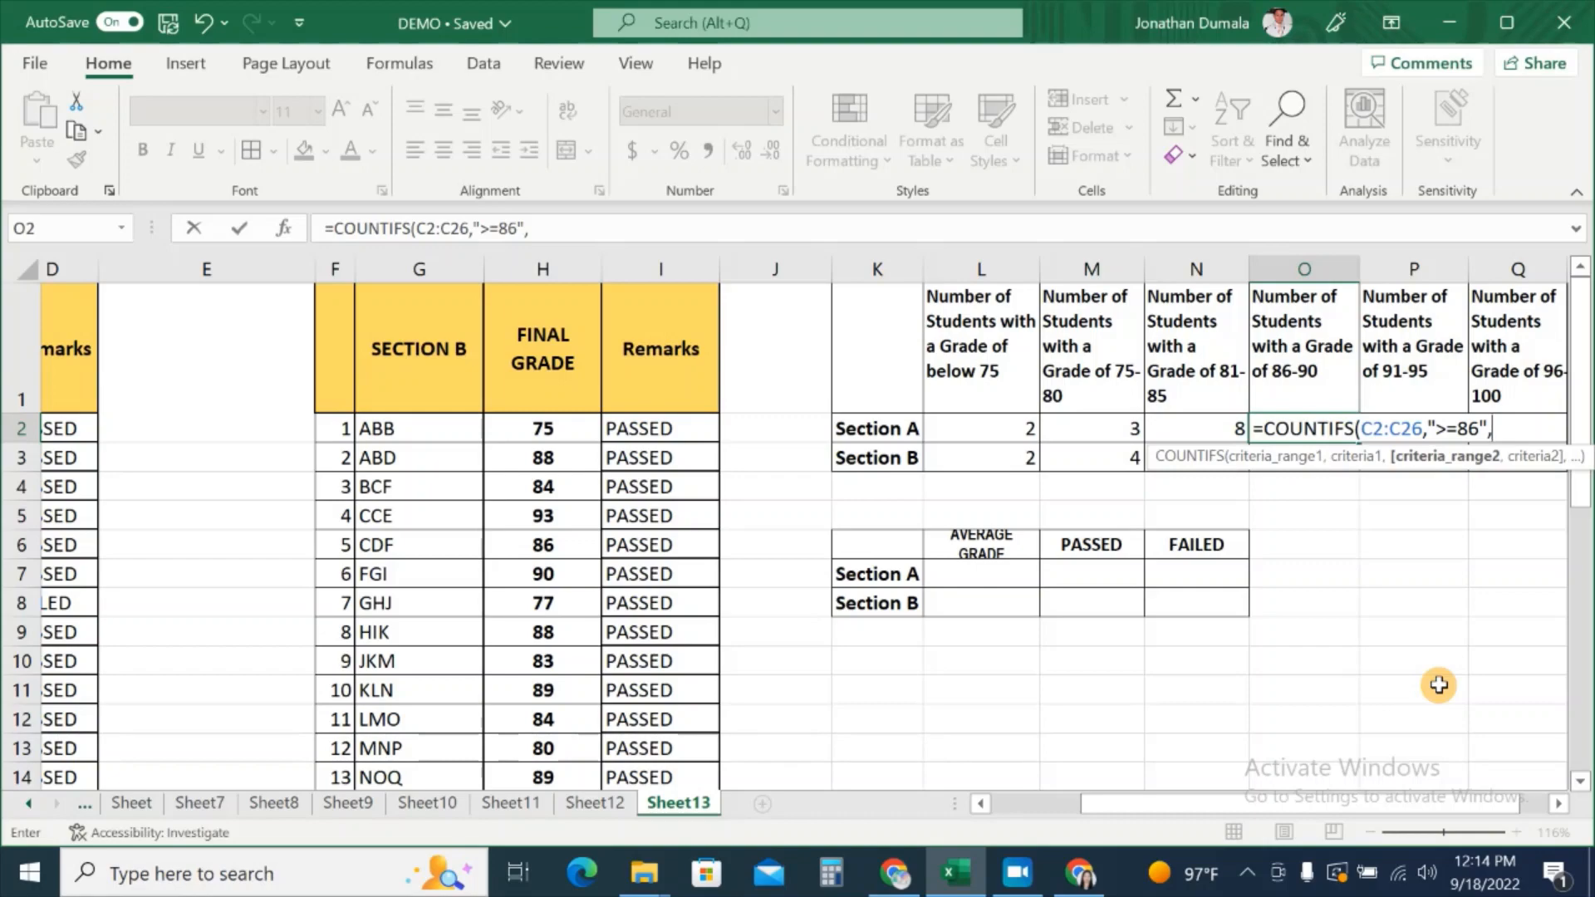
left_click_drag(1099, 814, 944, 821)
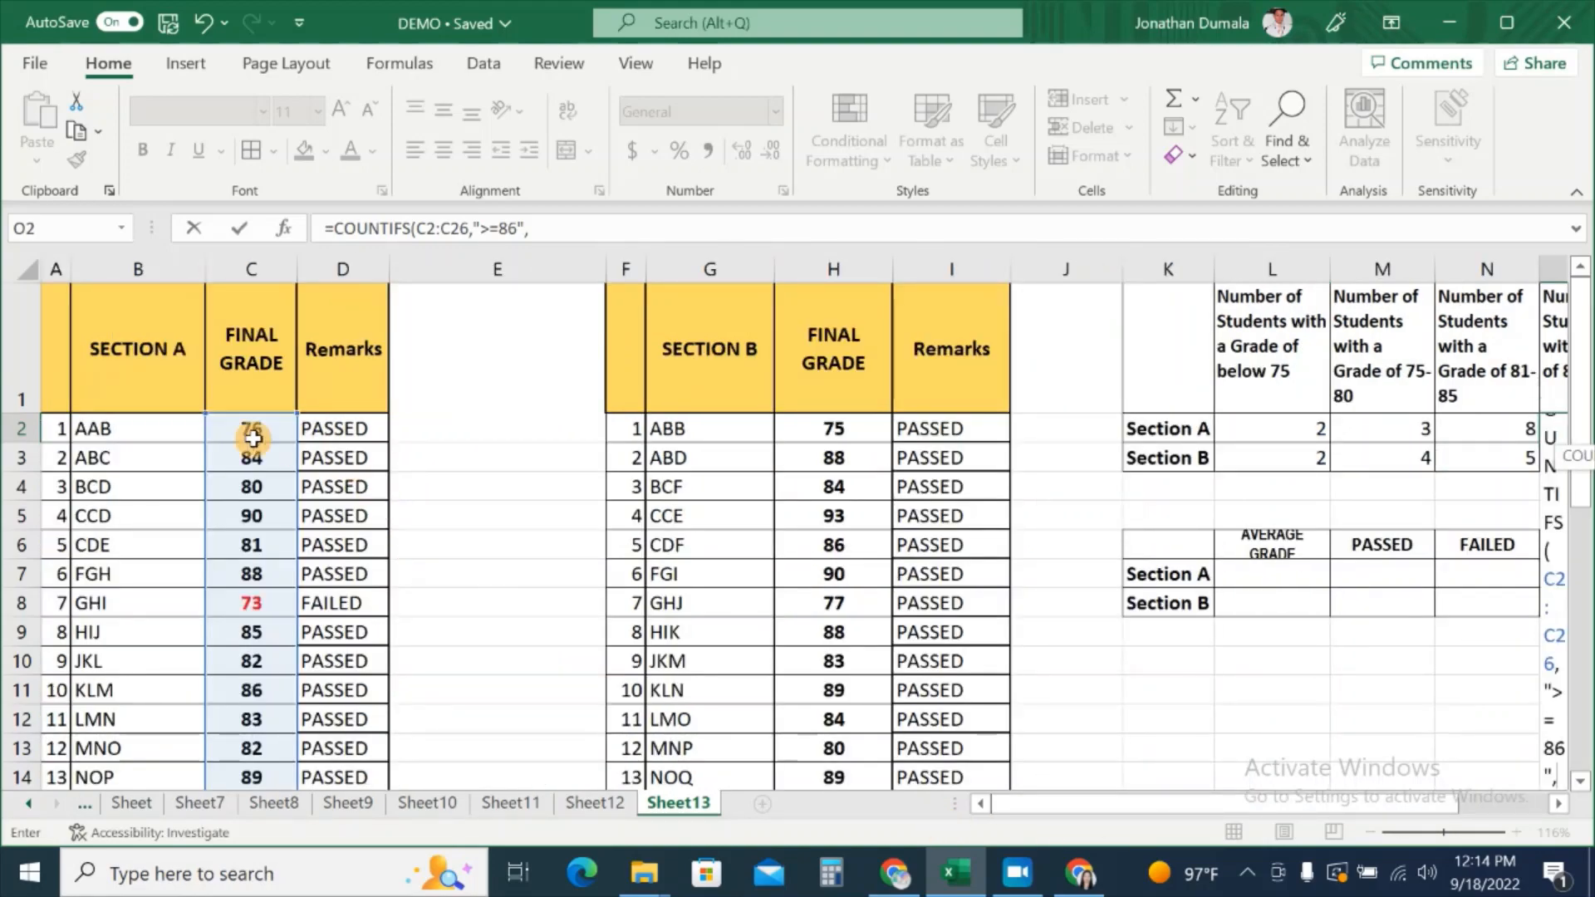
left_click_drag(252, 438, 279, 731)
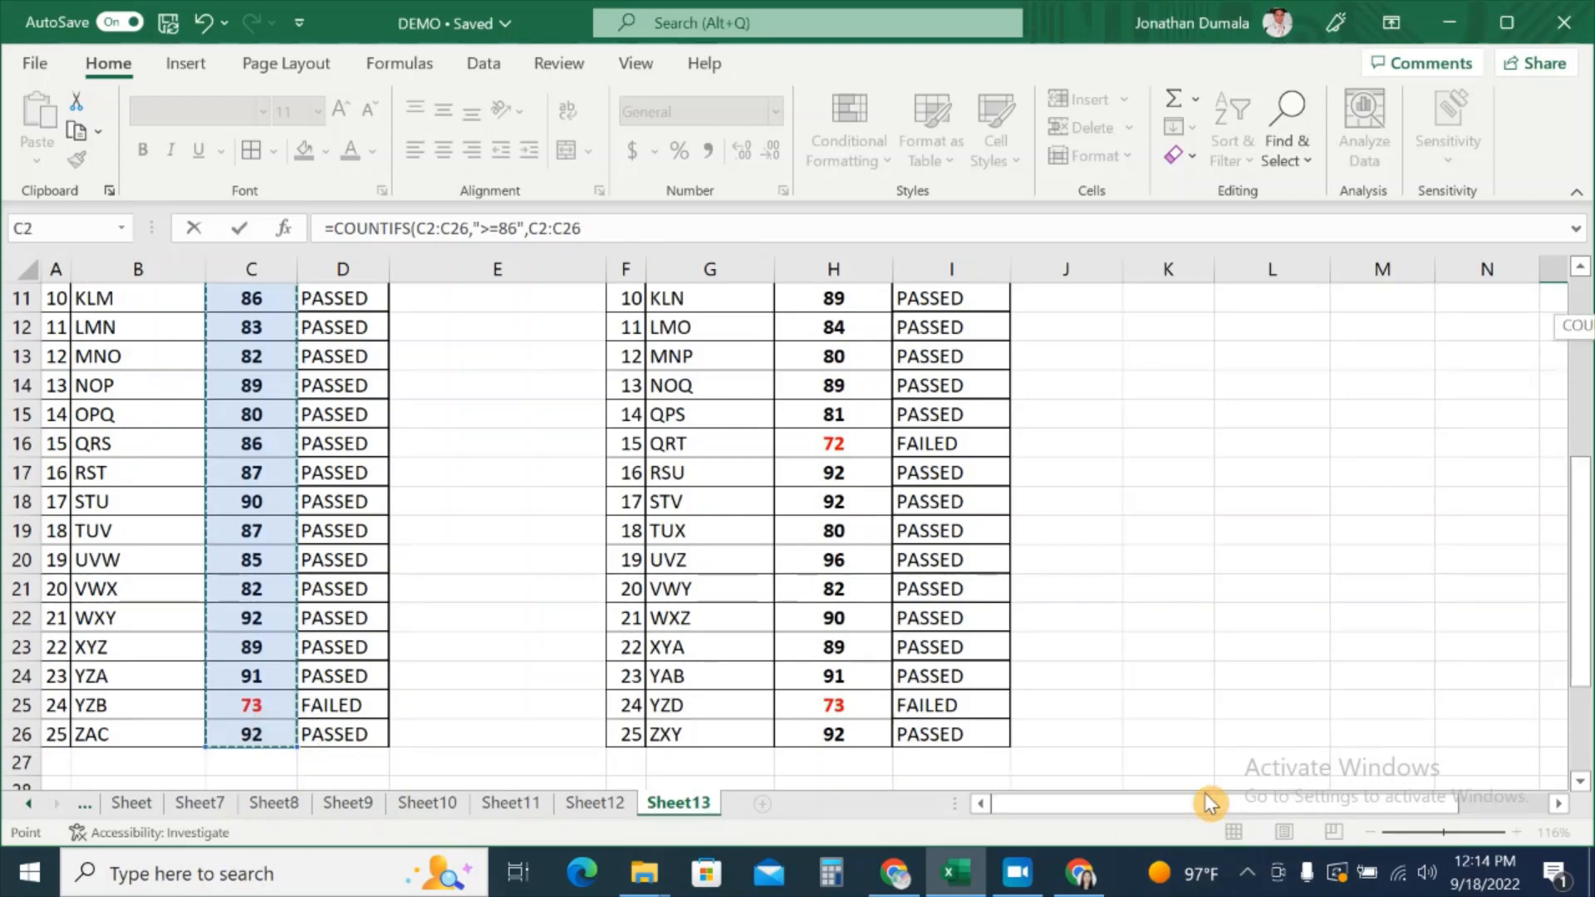
left_click_drag(1209, 802, 1345, 711)
scroll(1370, 664, "up", 4)
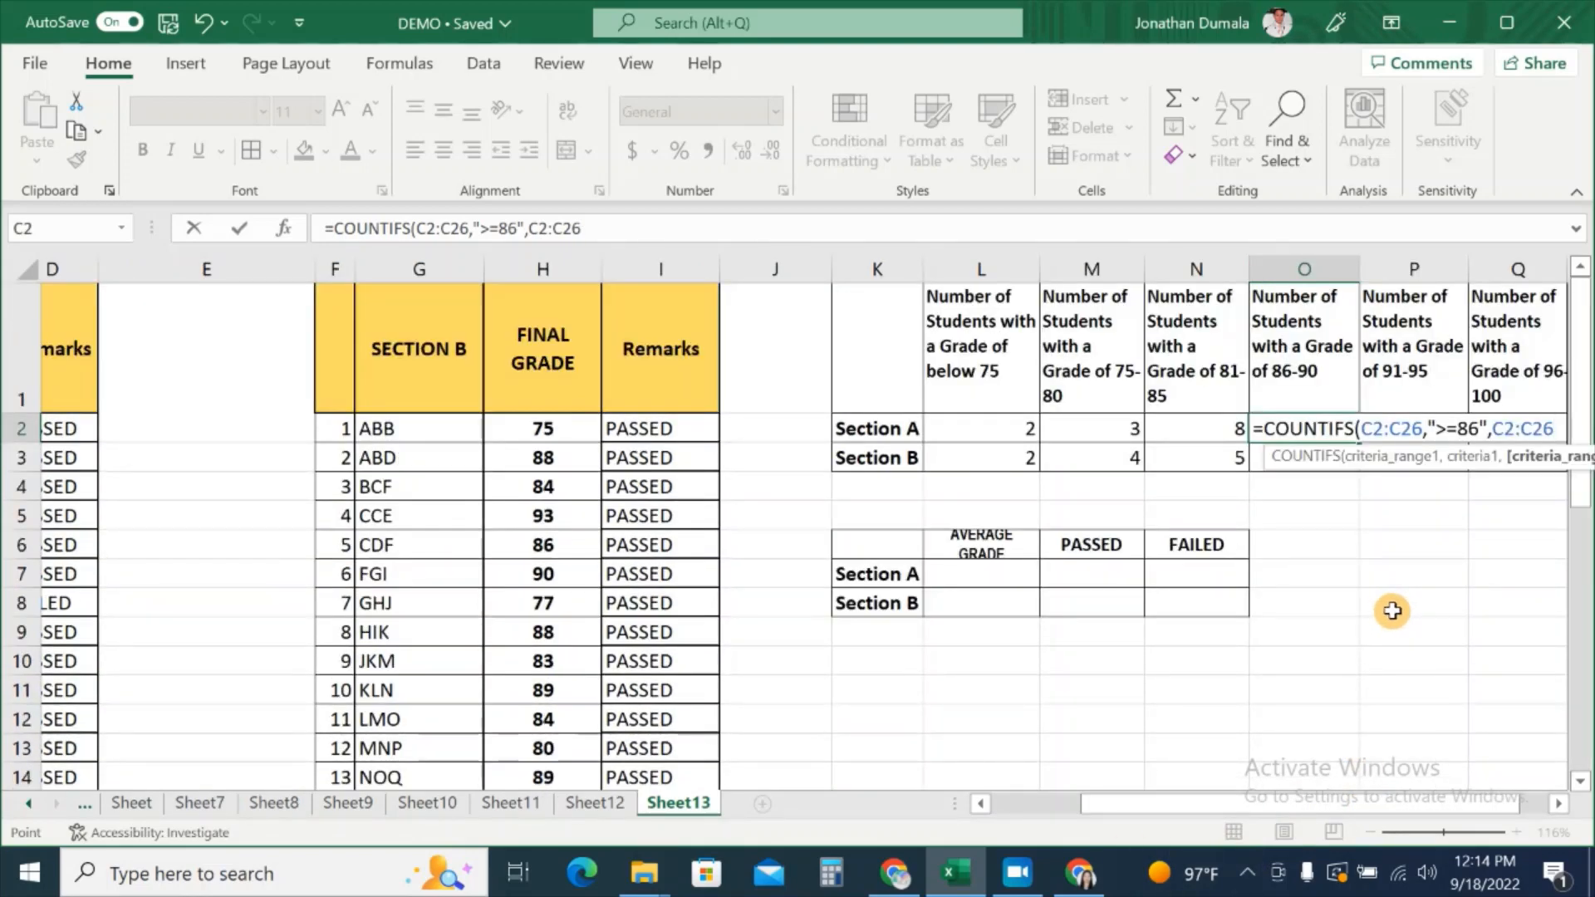
type(",")
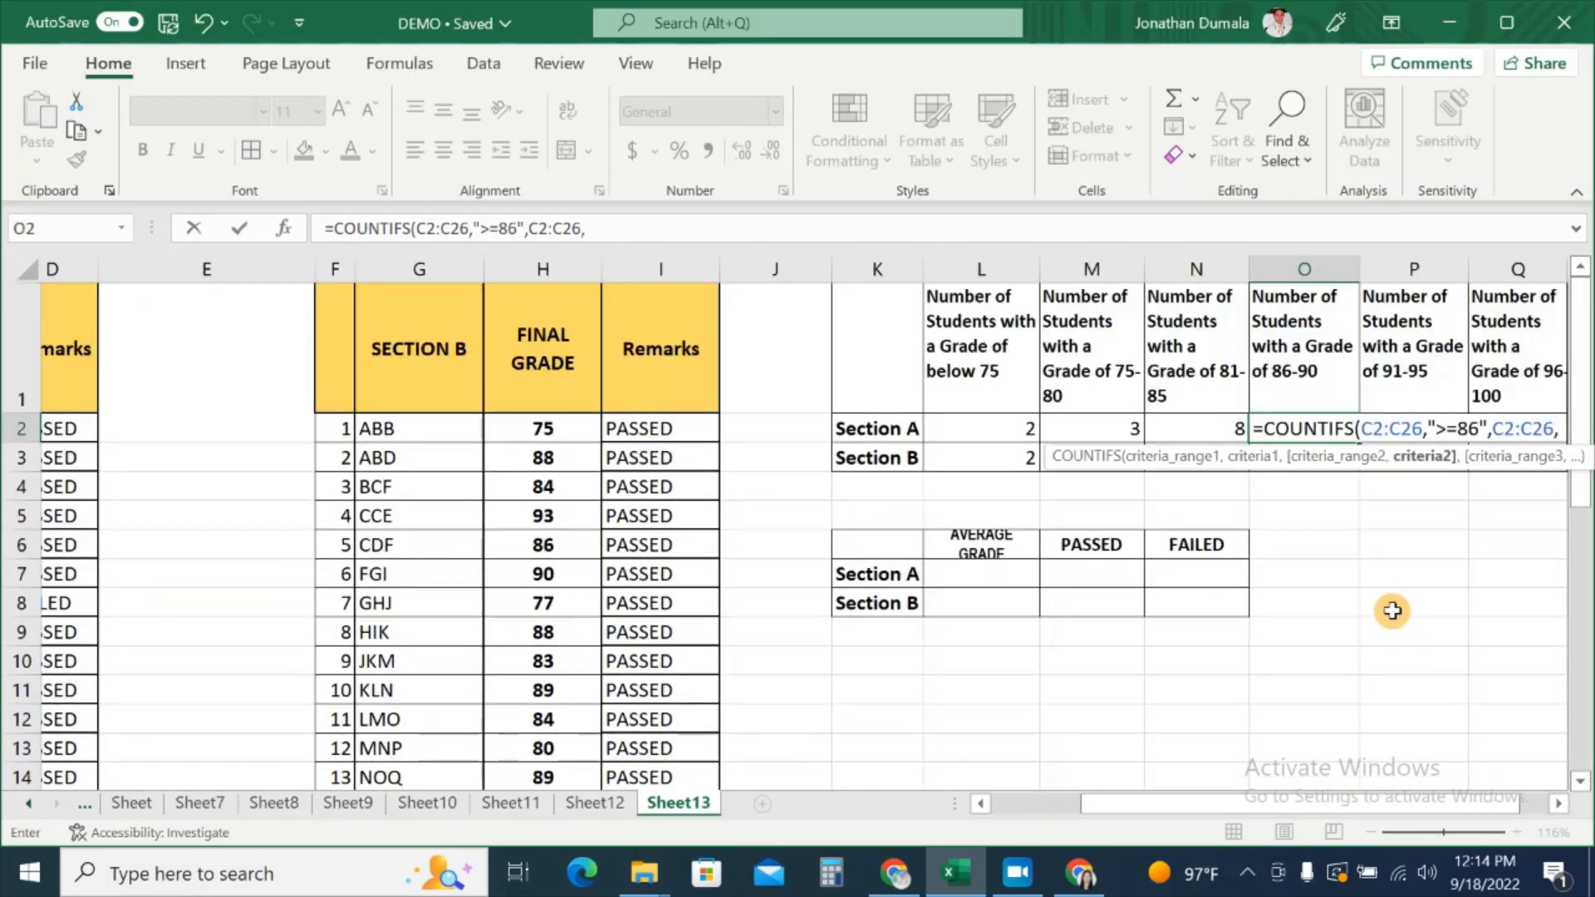
type("\"")
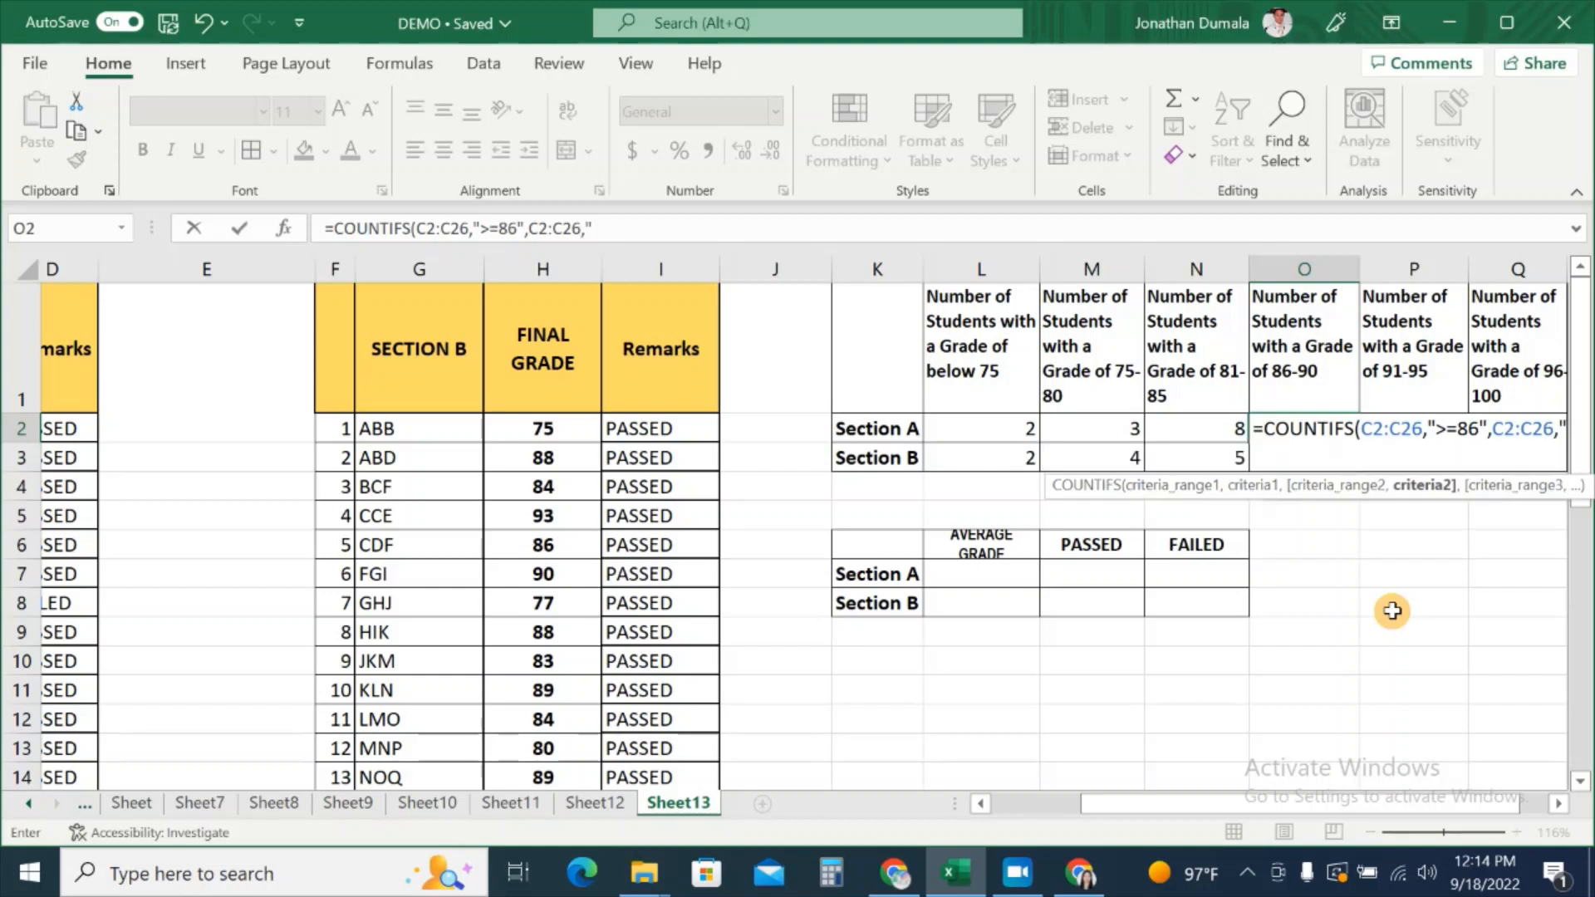
type("<=90")
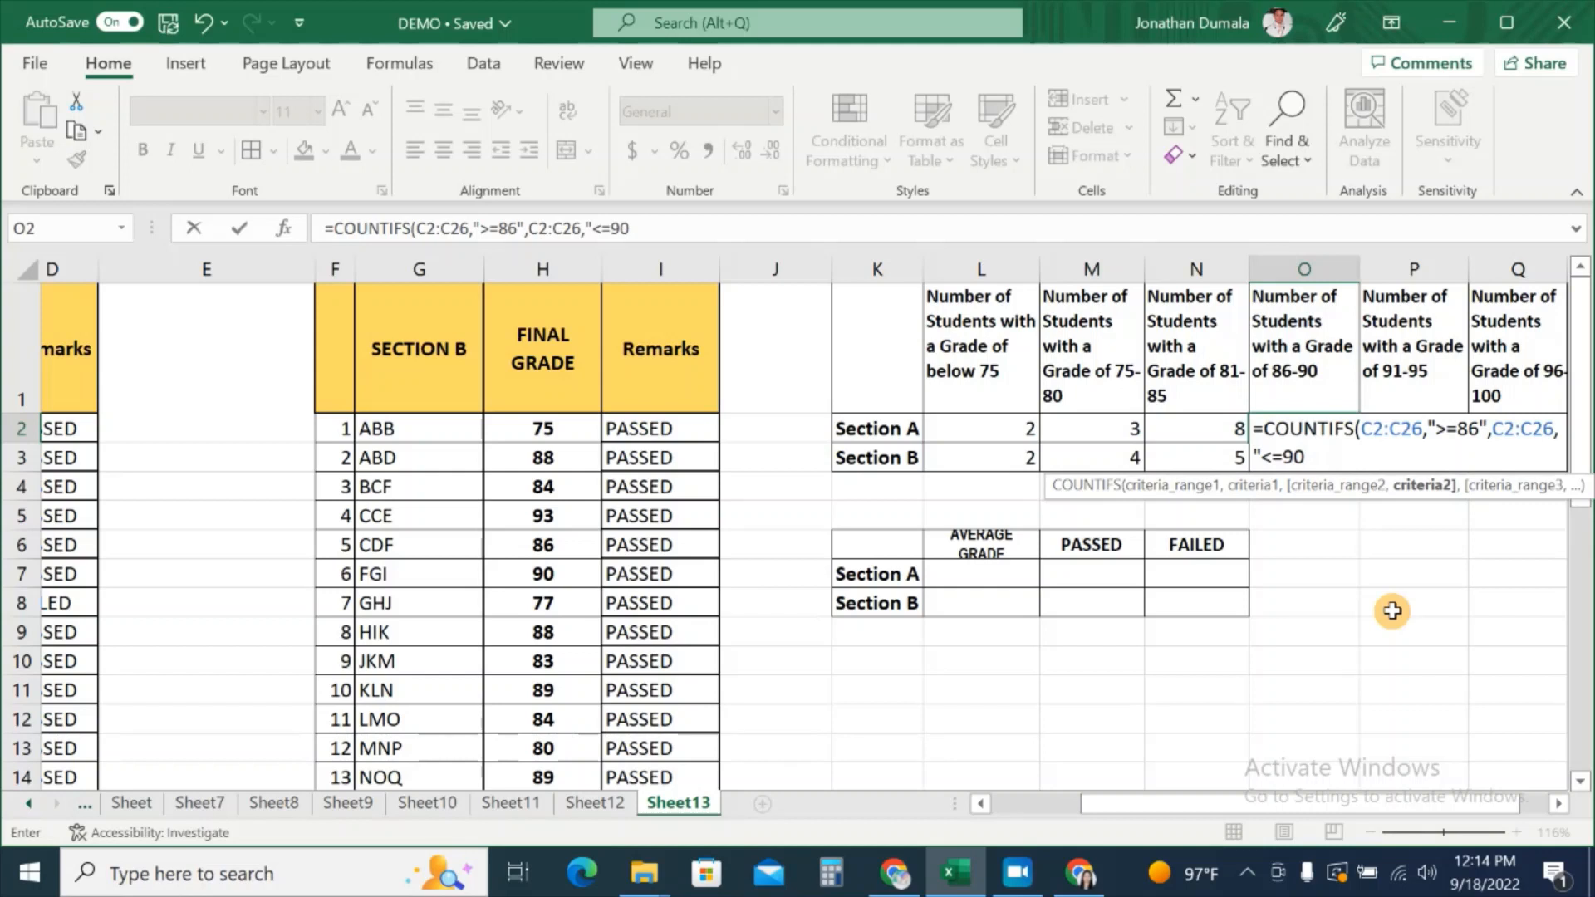
type("\")")
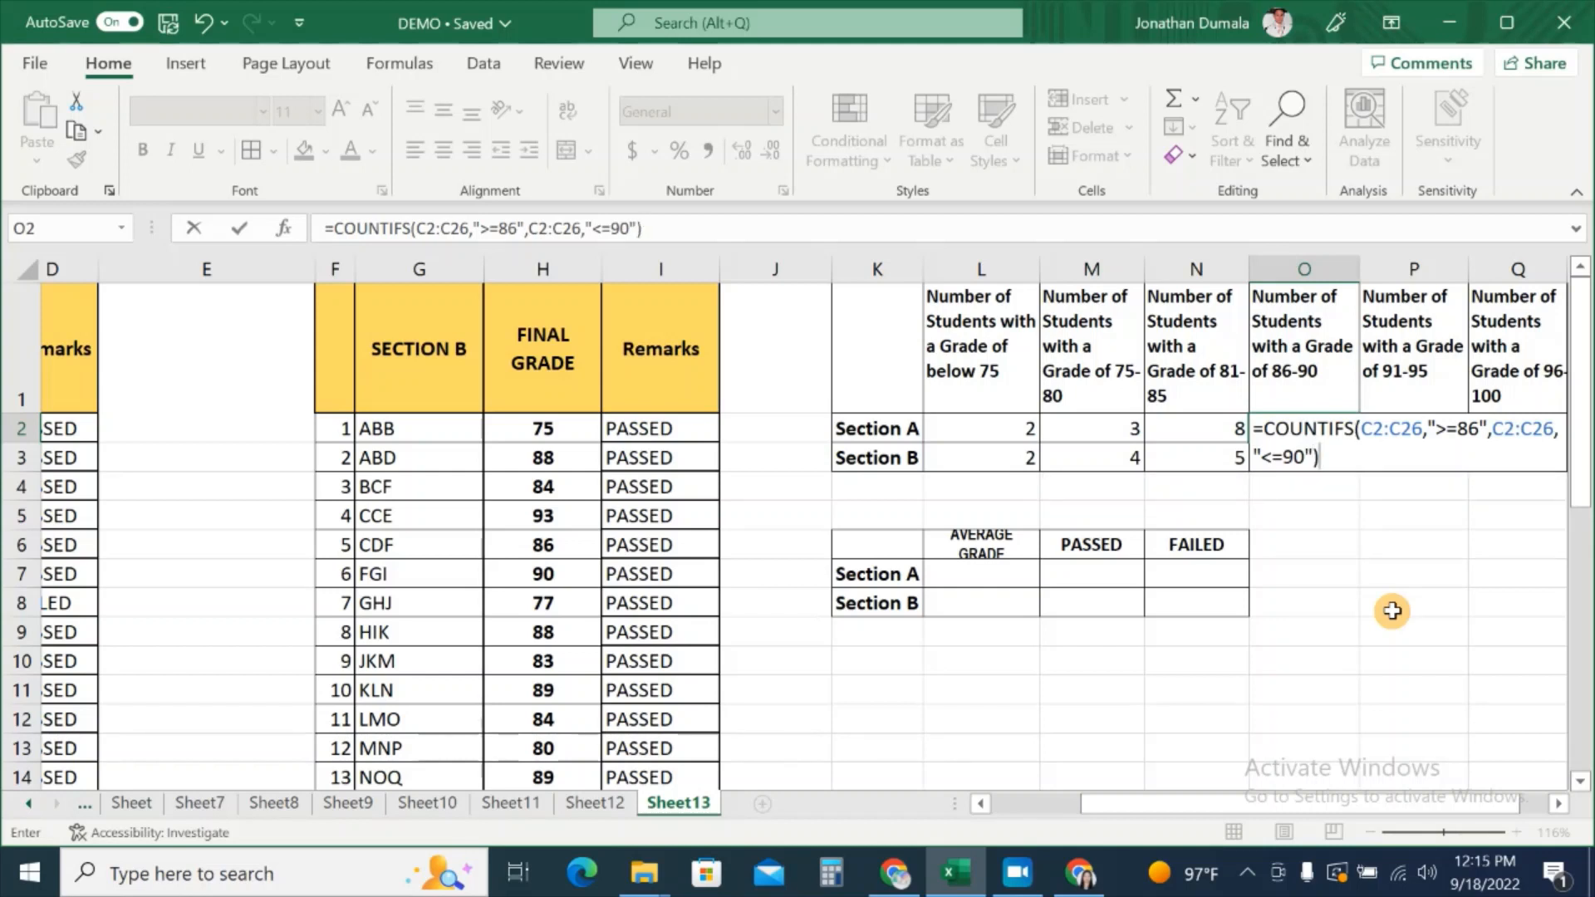
key("Return")
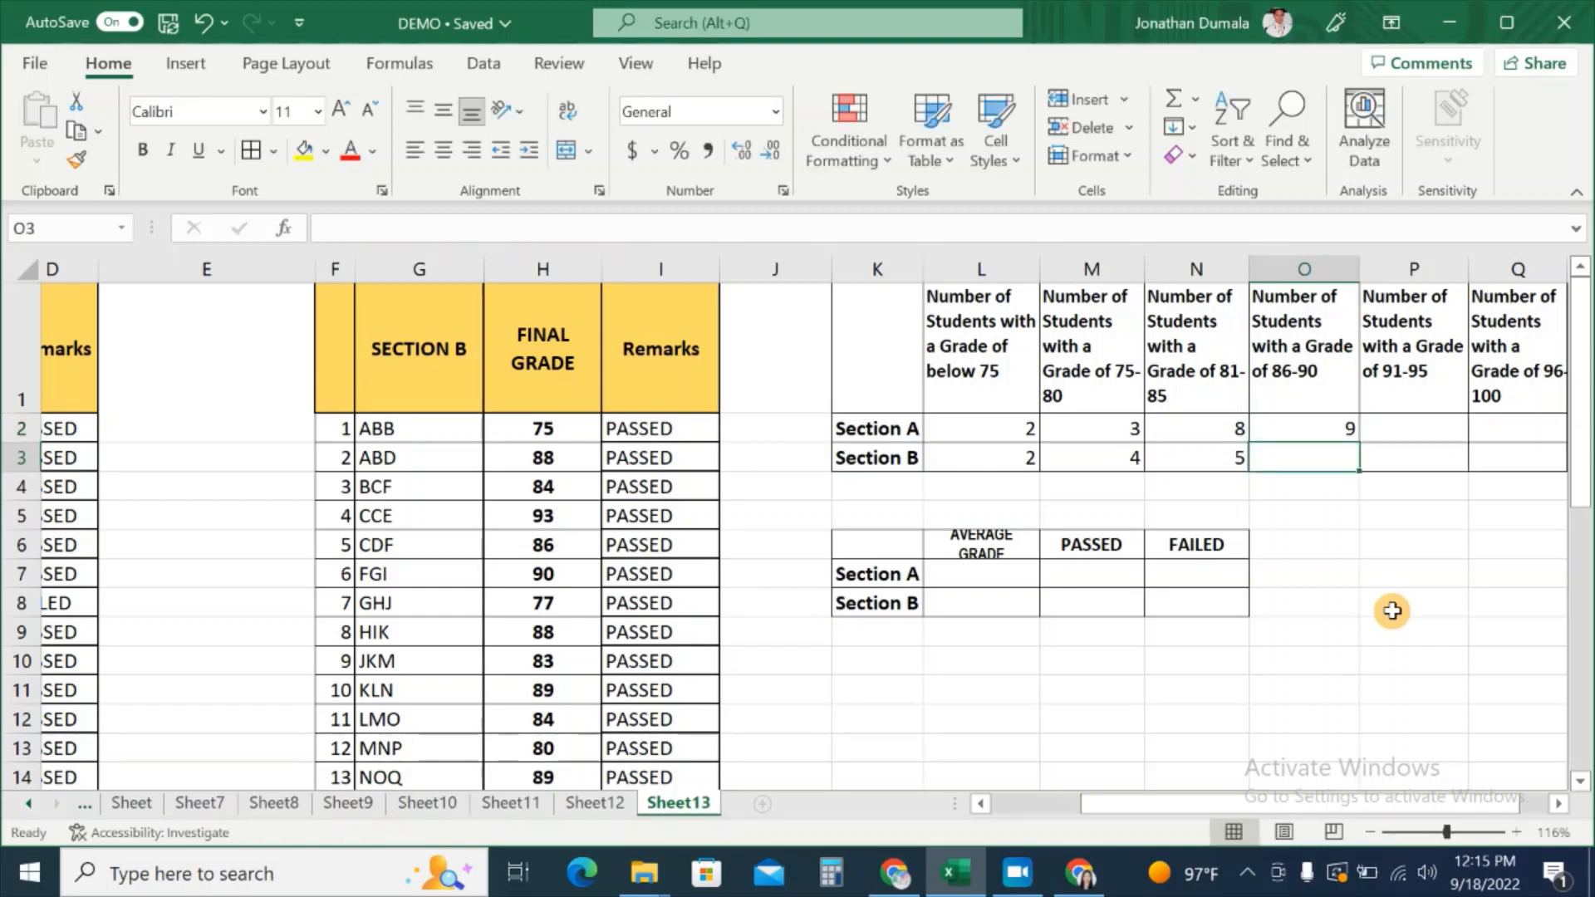
Step: Enter =COUNTIFS(H2:H26,">=86",H2:H26,"<=90") in O3 for Section B, showing 8
left_click(1331, 428)
left_click(1332, 452)
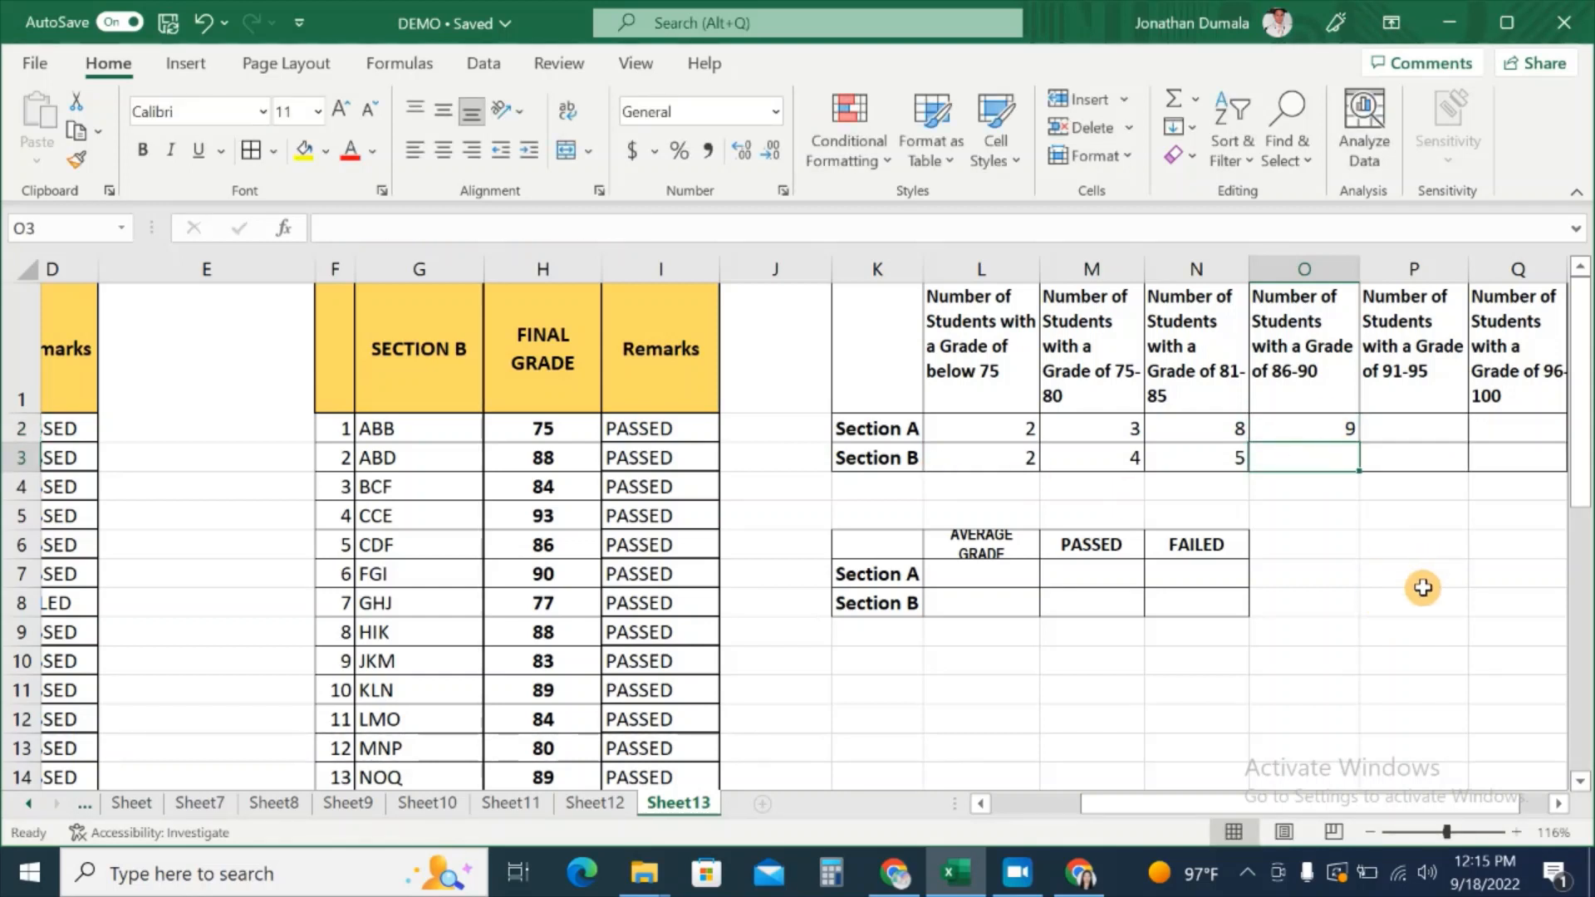
type("=COUNT")
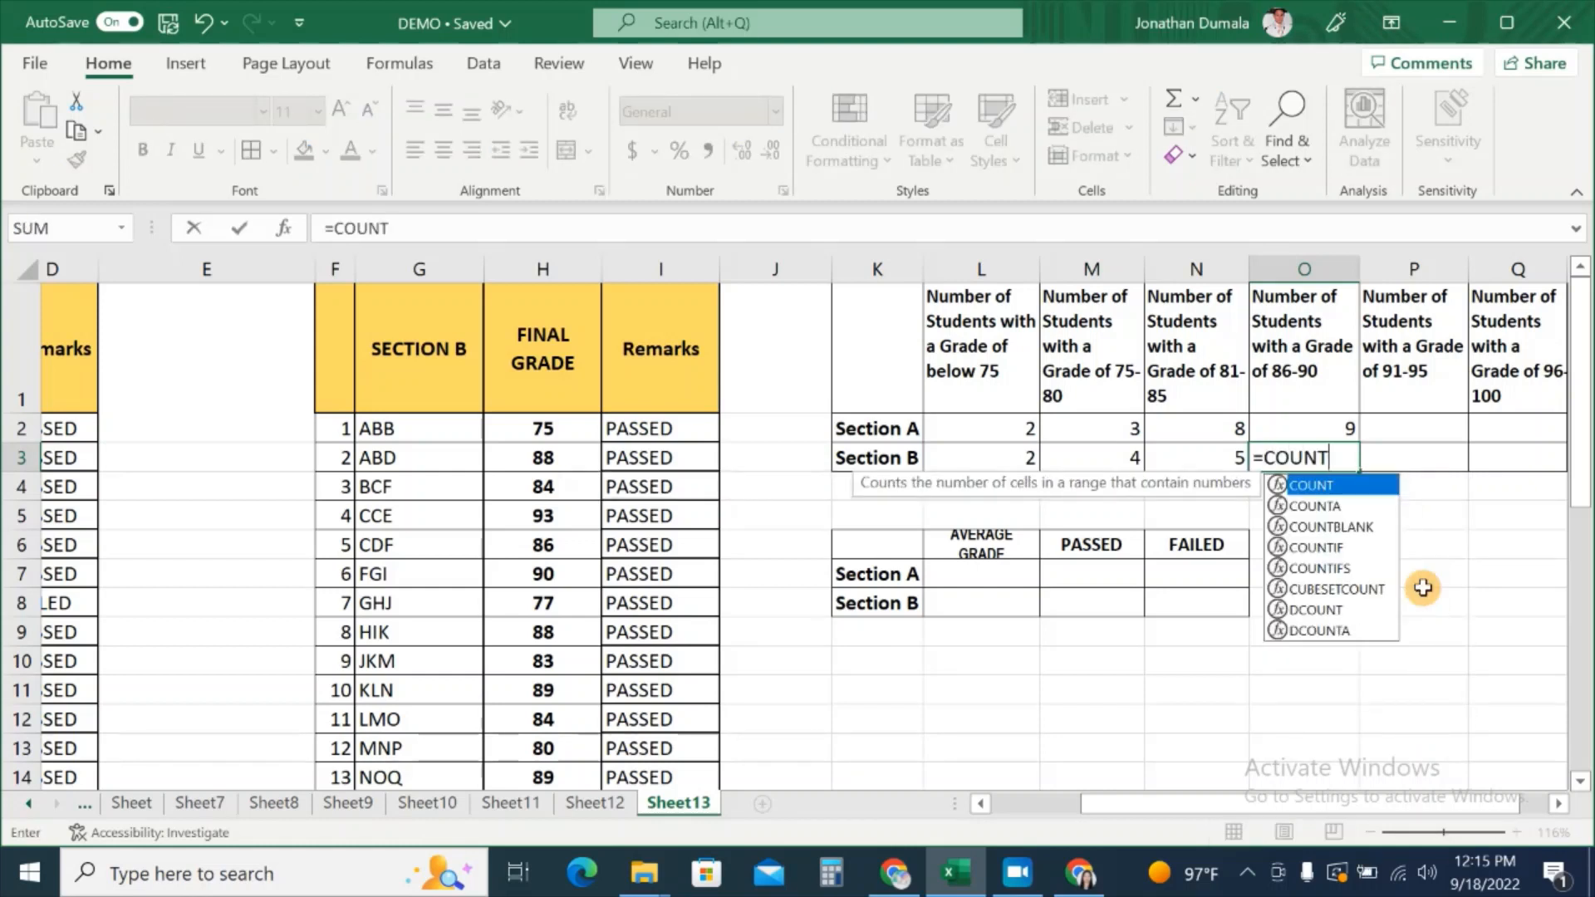
type("IFS(")
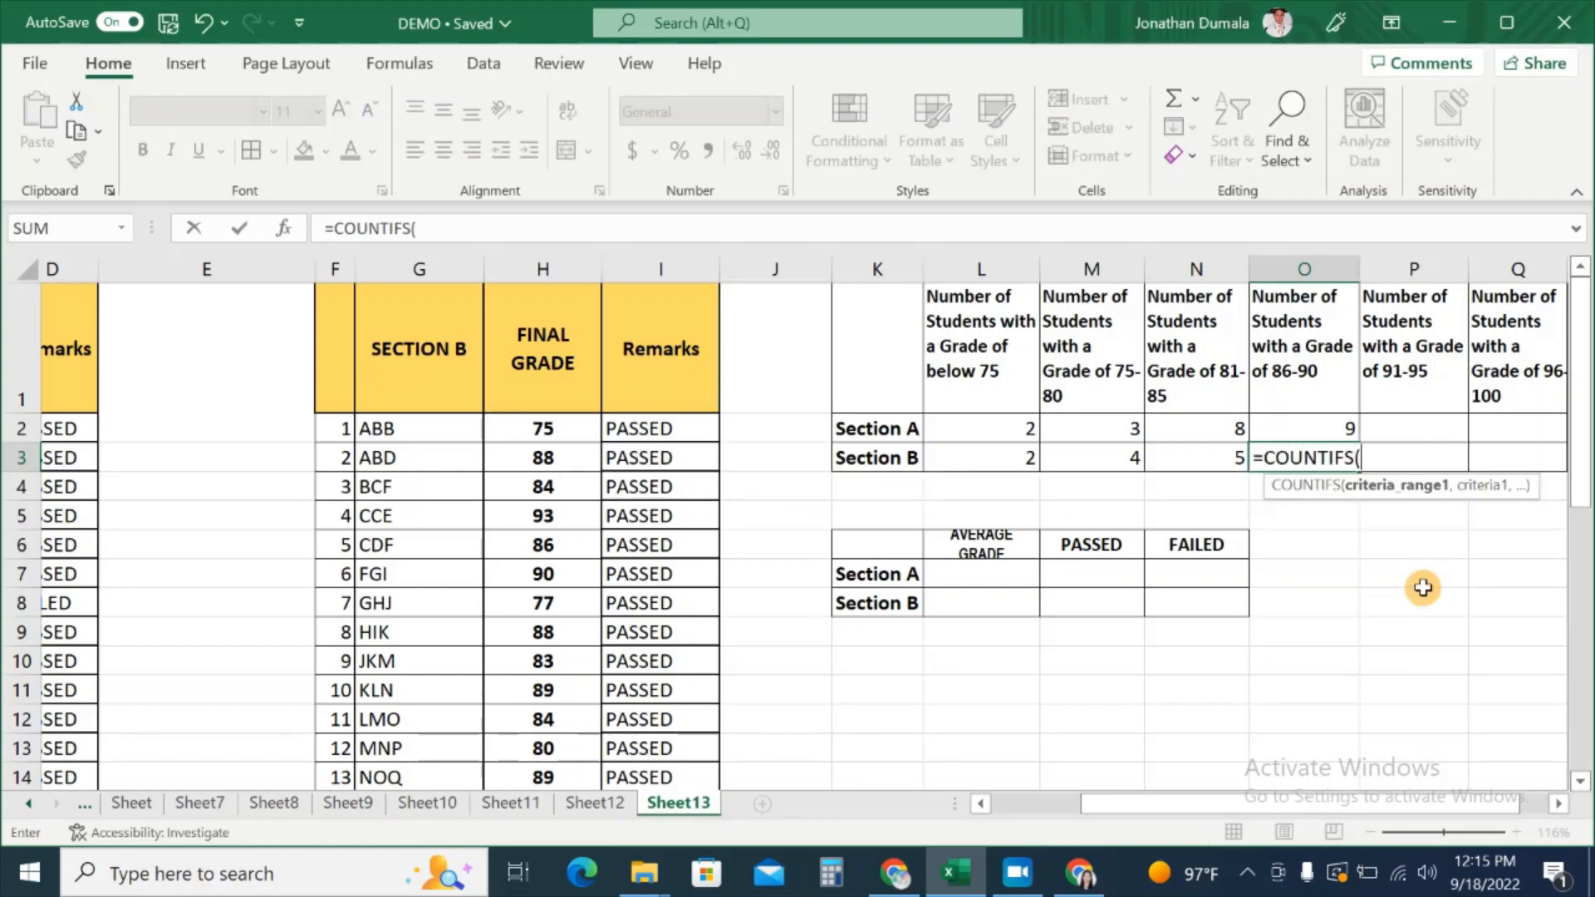
left_click_drag(502, 429, 545, 734)
scroll(1231, 714, "up", 4)
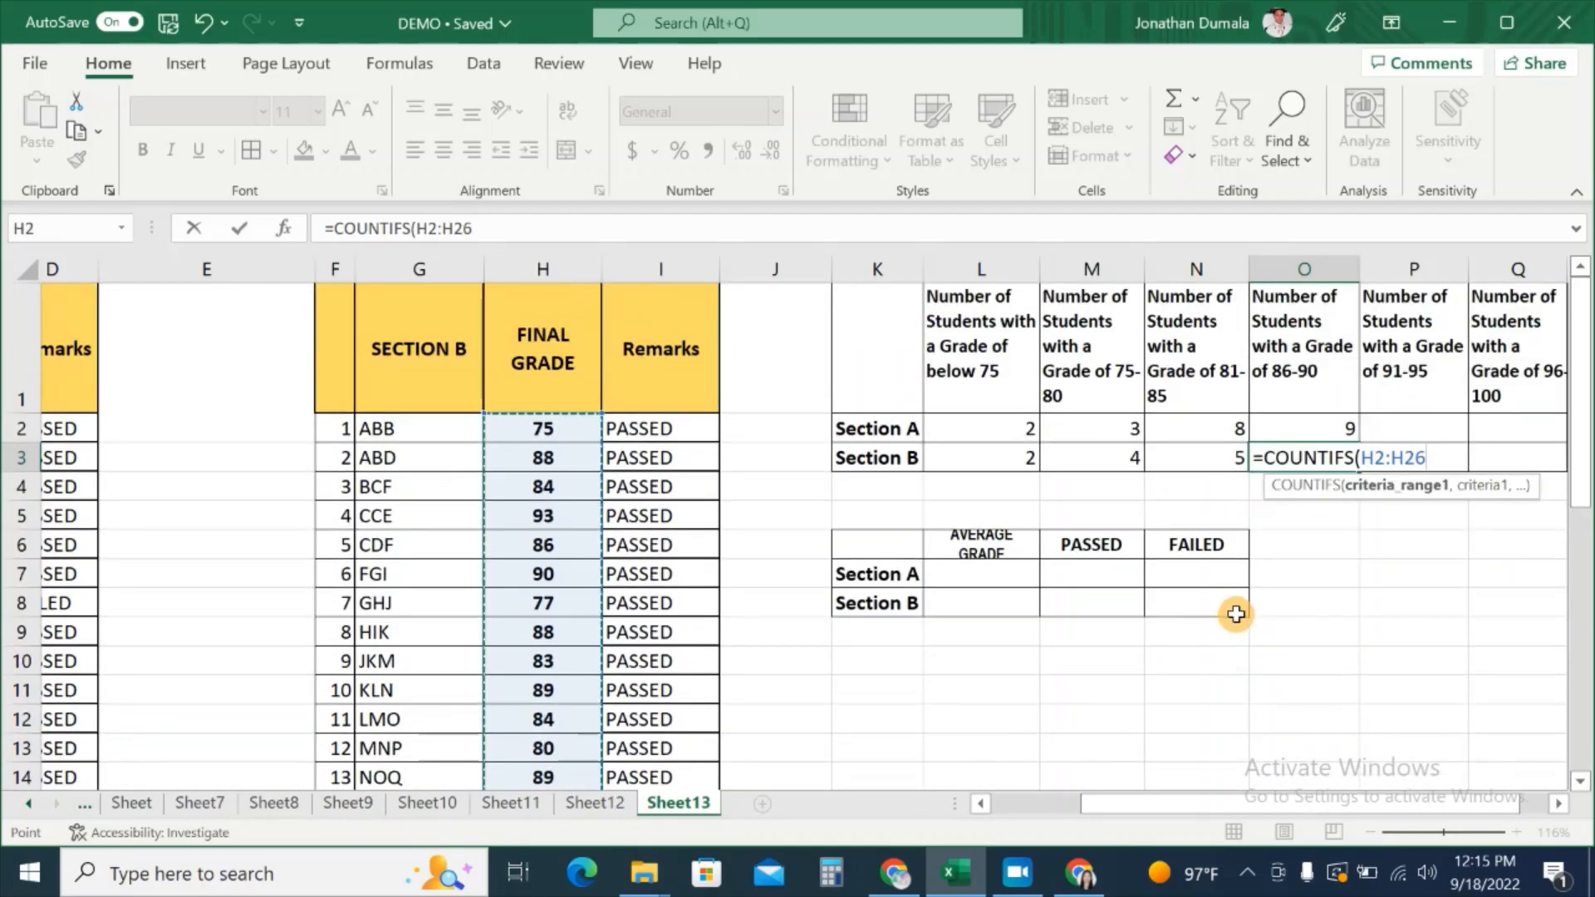
type(",\"")
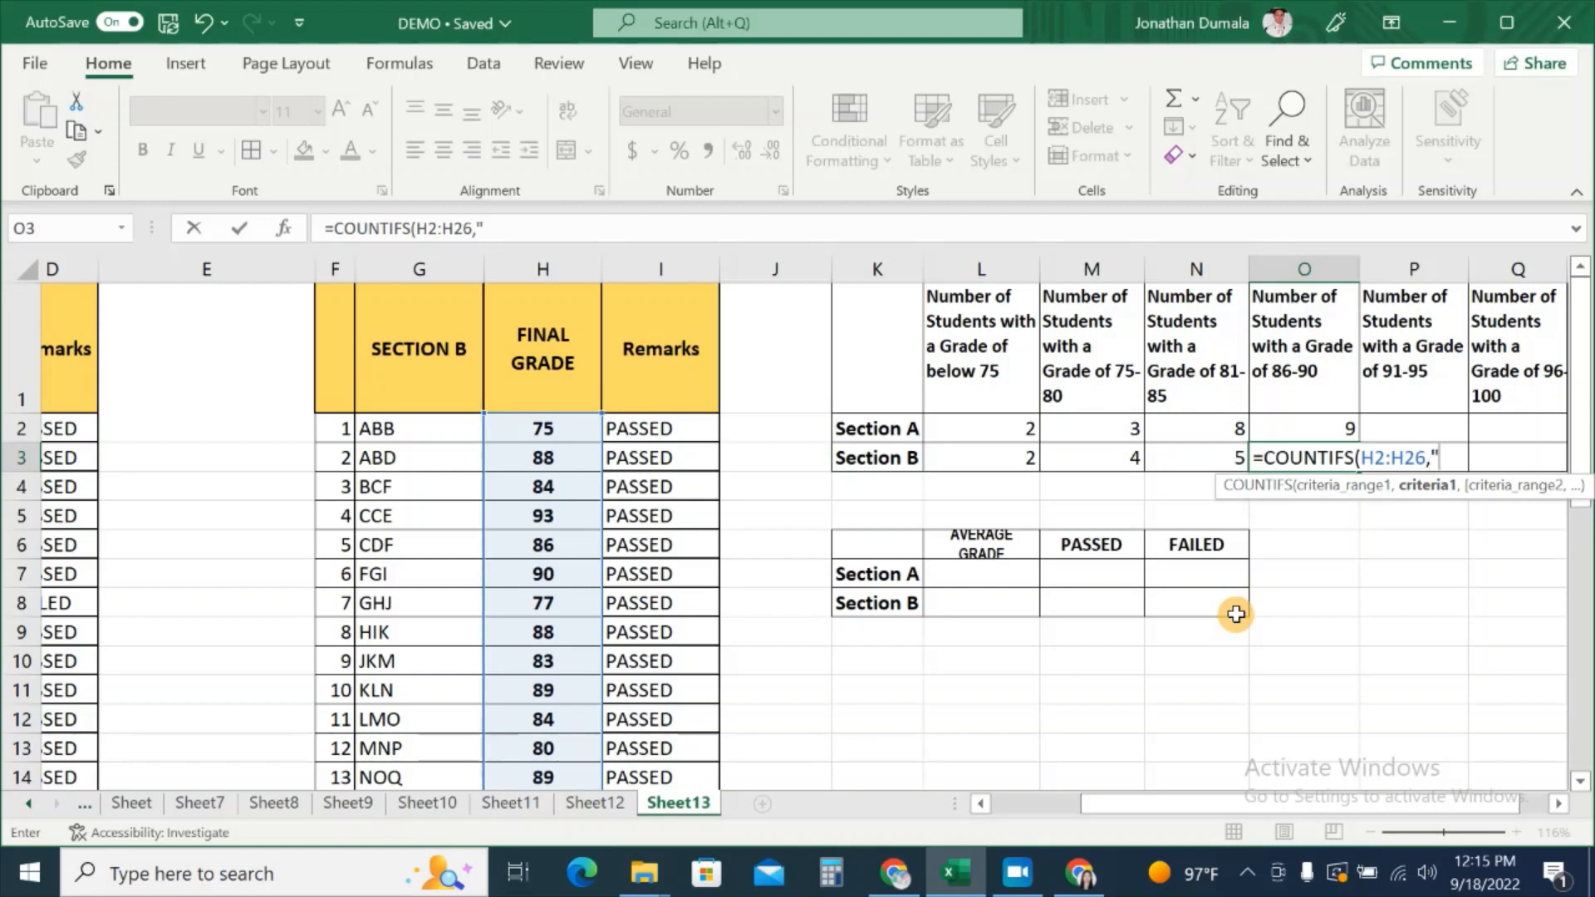
type(">=86\",")
left_click(528, 439)
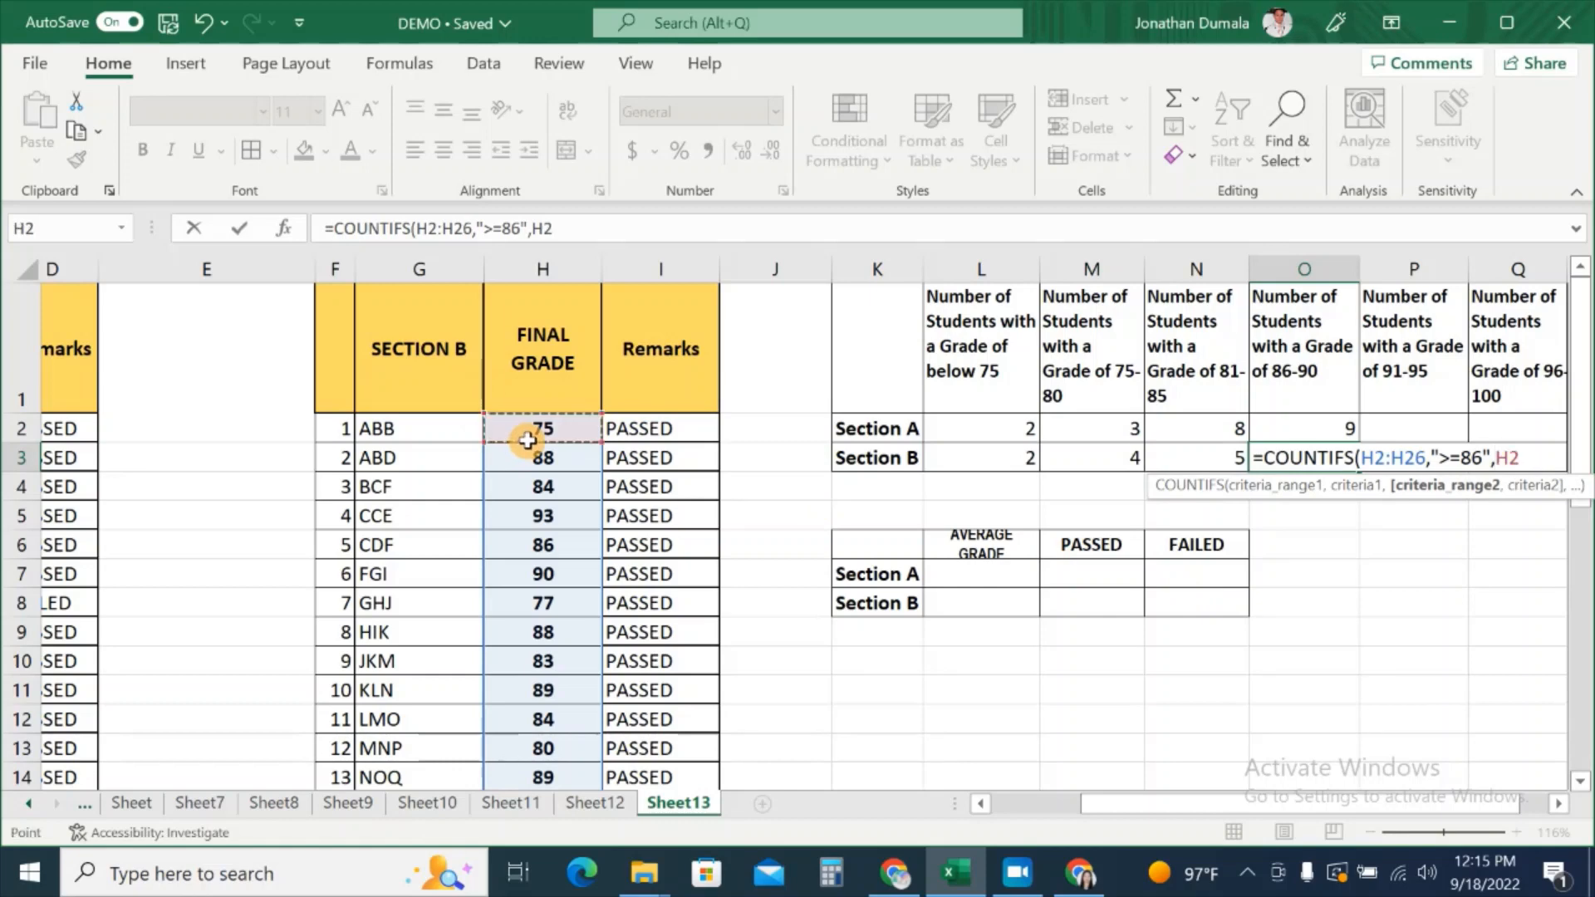
left_click_drag(528, 438, 546, 757)
scroll(1438, 639, "up", 3)
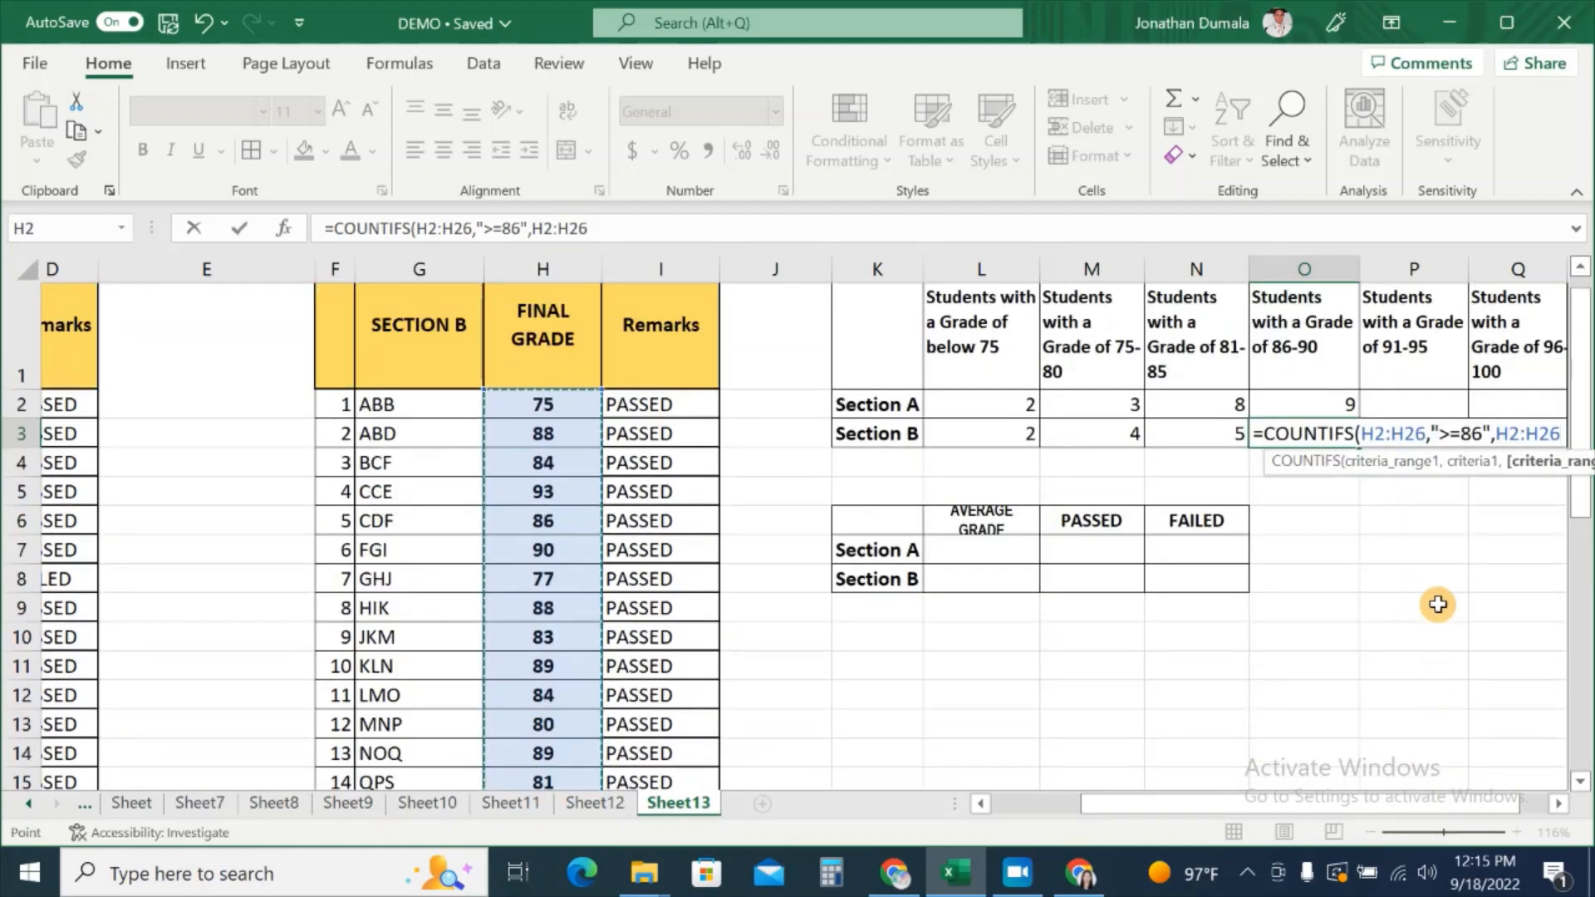
type(",")
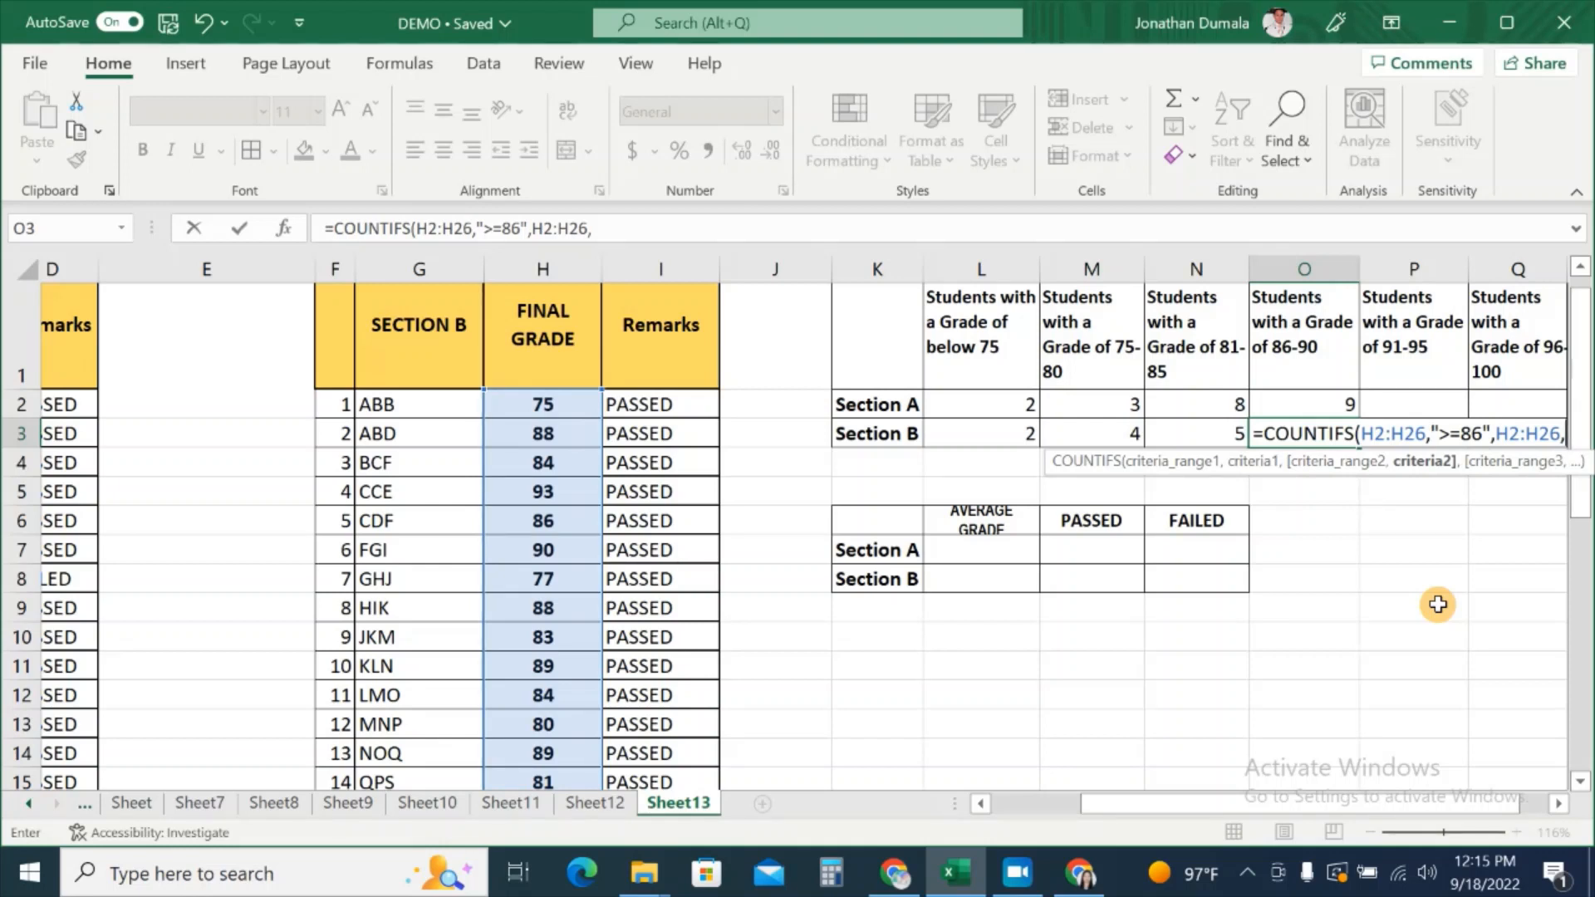
type("\"")
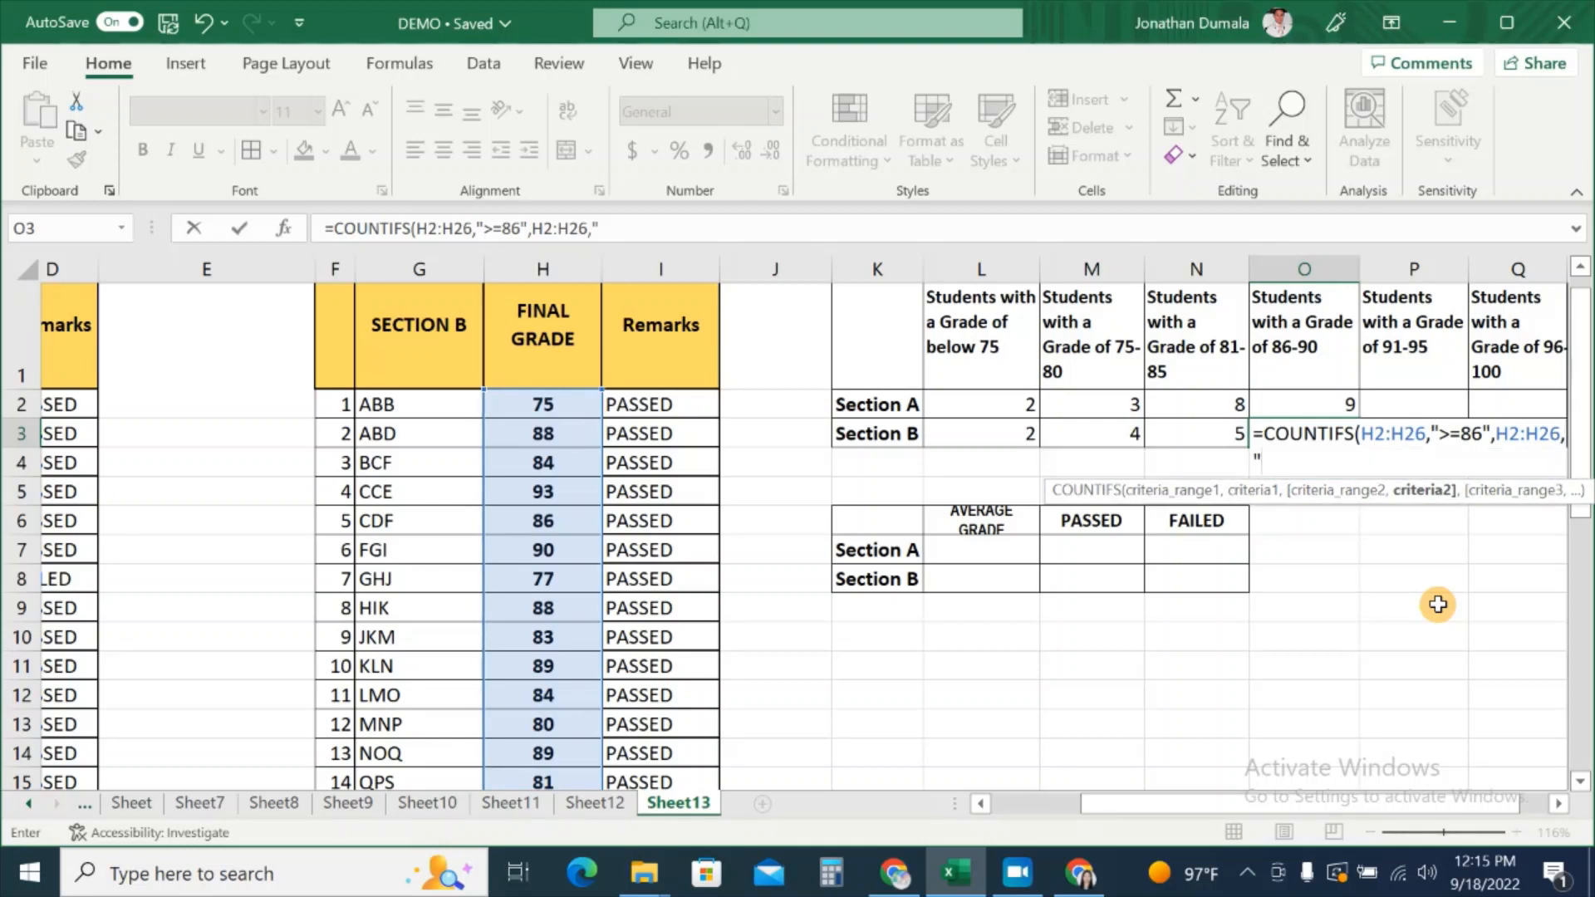
type("<=90\")")
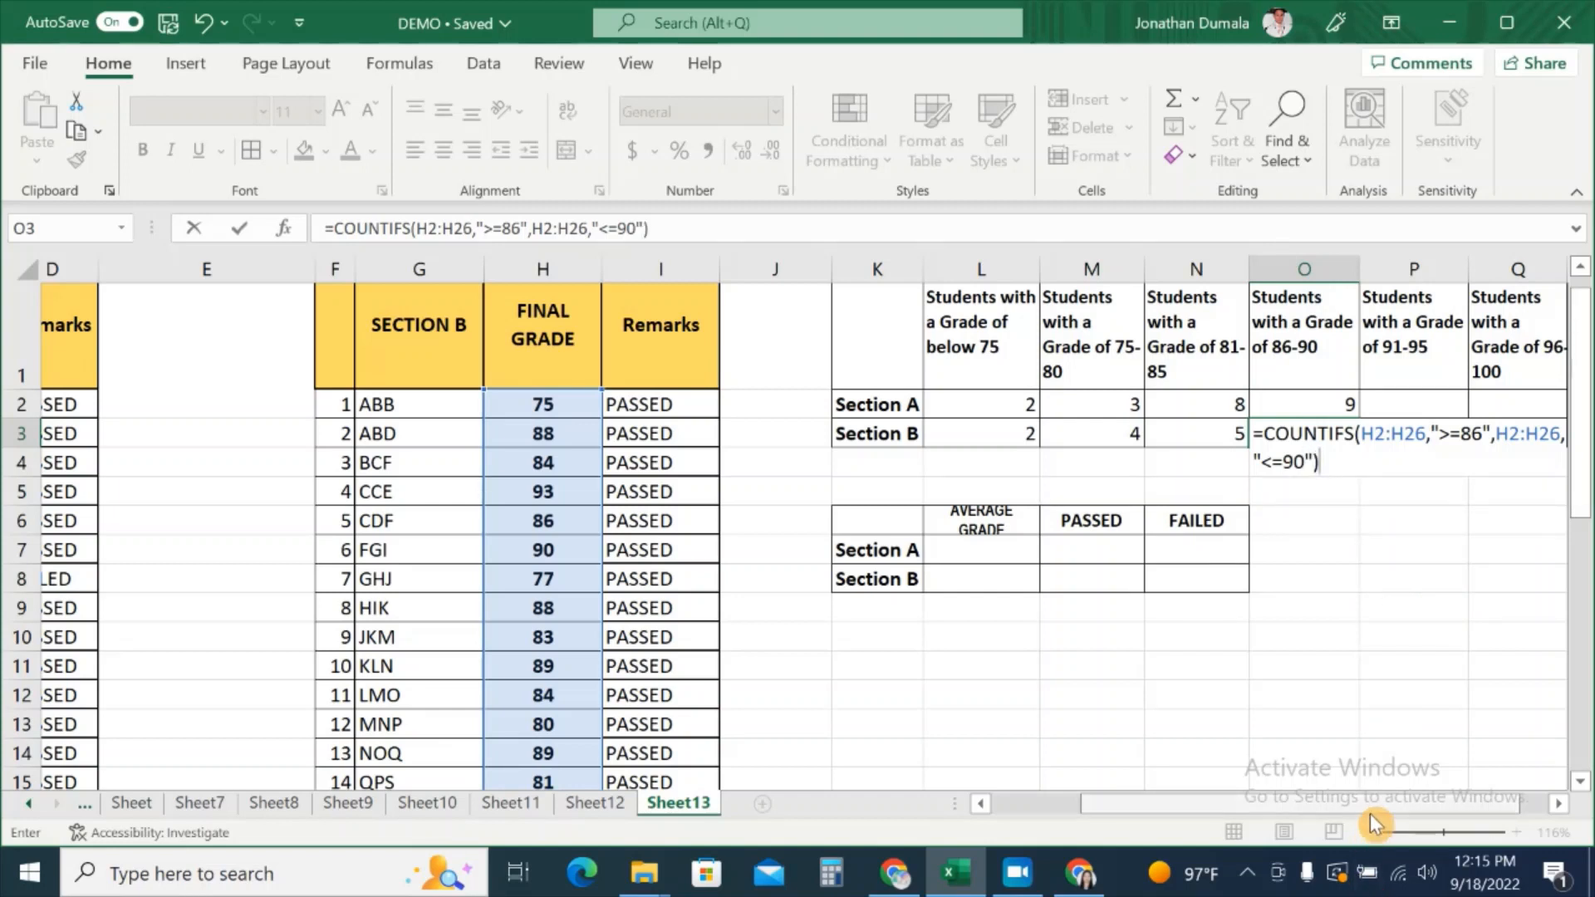
left_click_drag(1399, 804, 1423, 805)
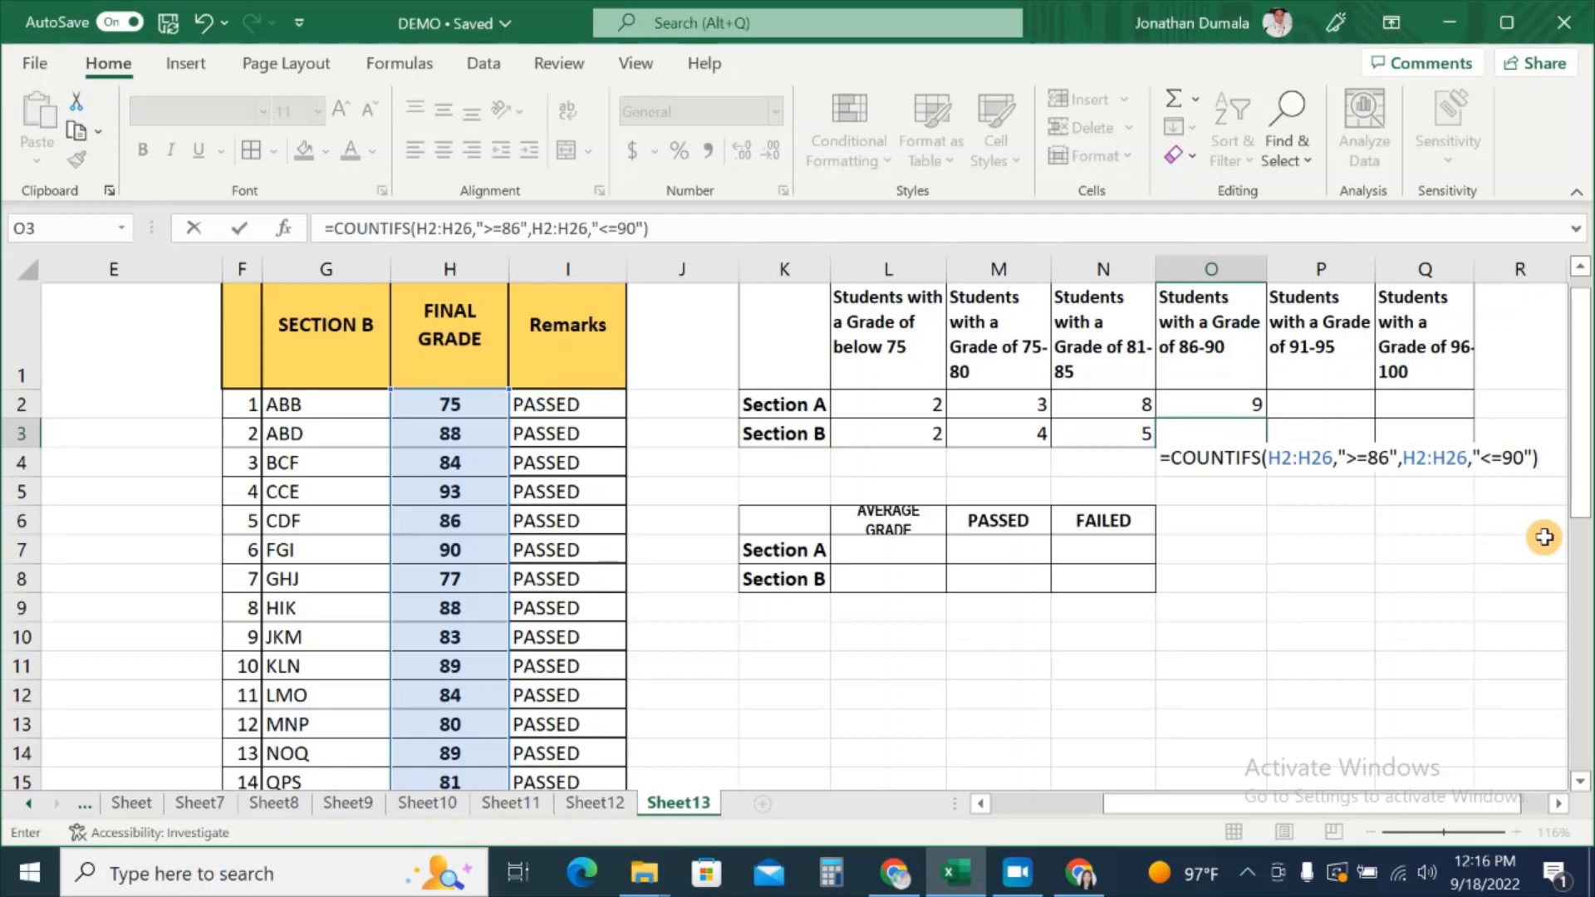
key("Return")
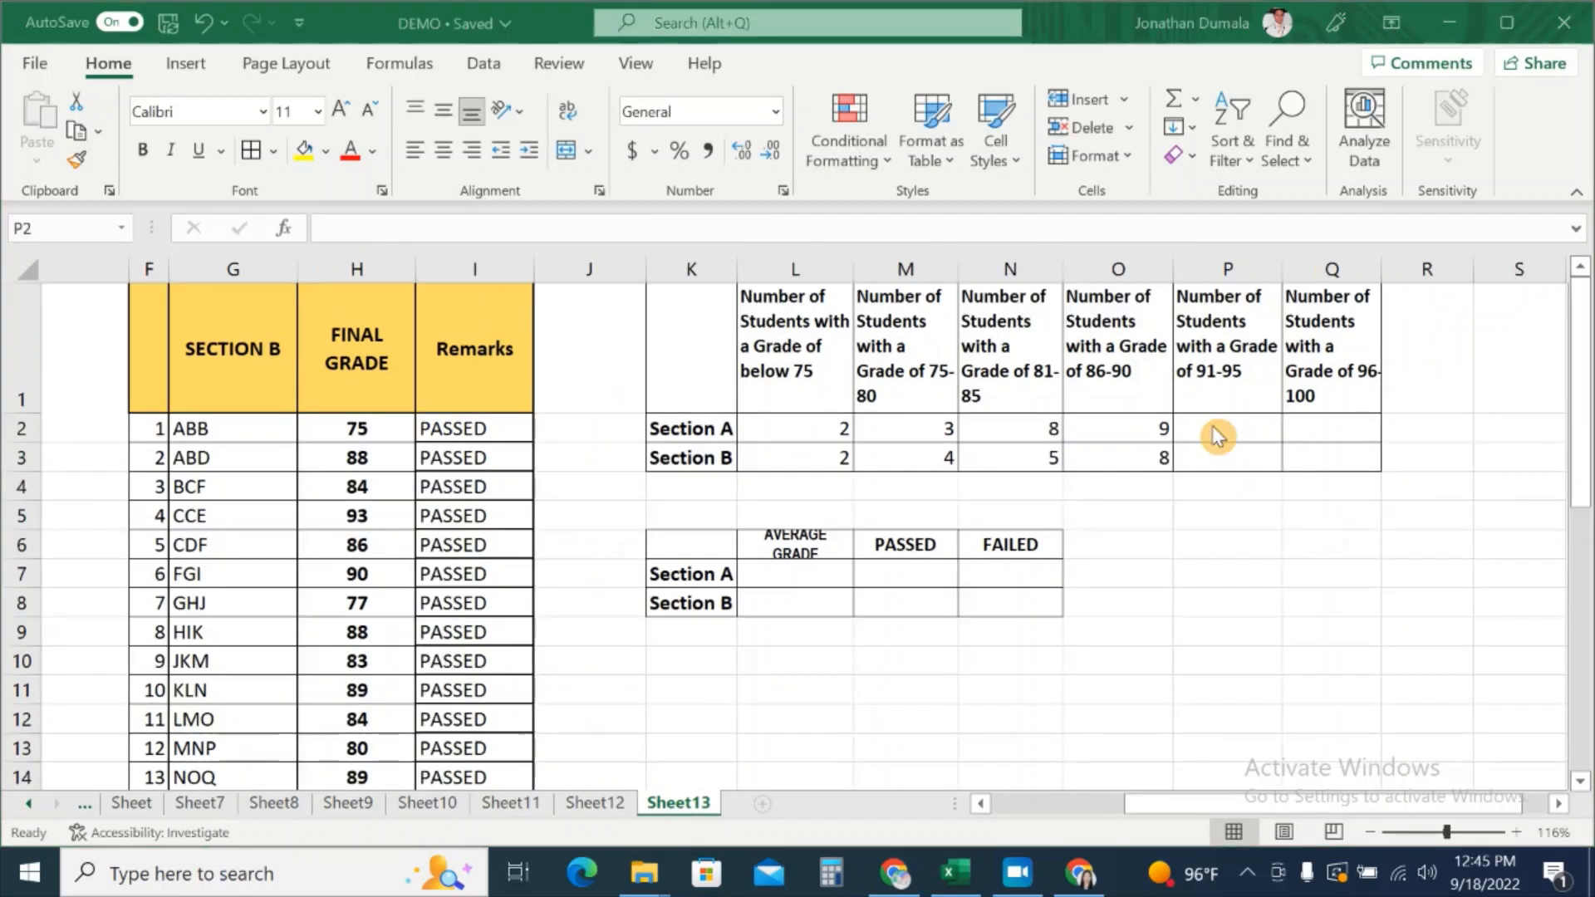
Step: Start a COUNTIFS formula in P2 with Section A's grades C2:C26 as the first range
left_click(1139, 460)
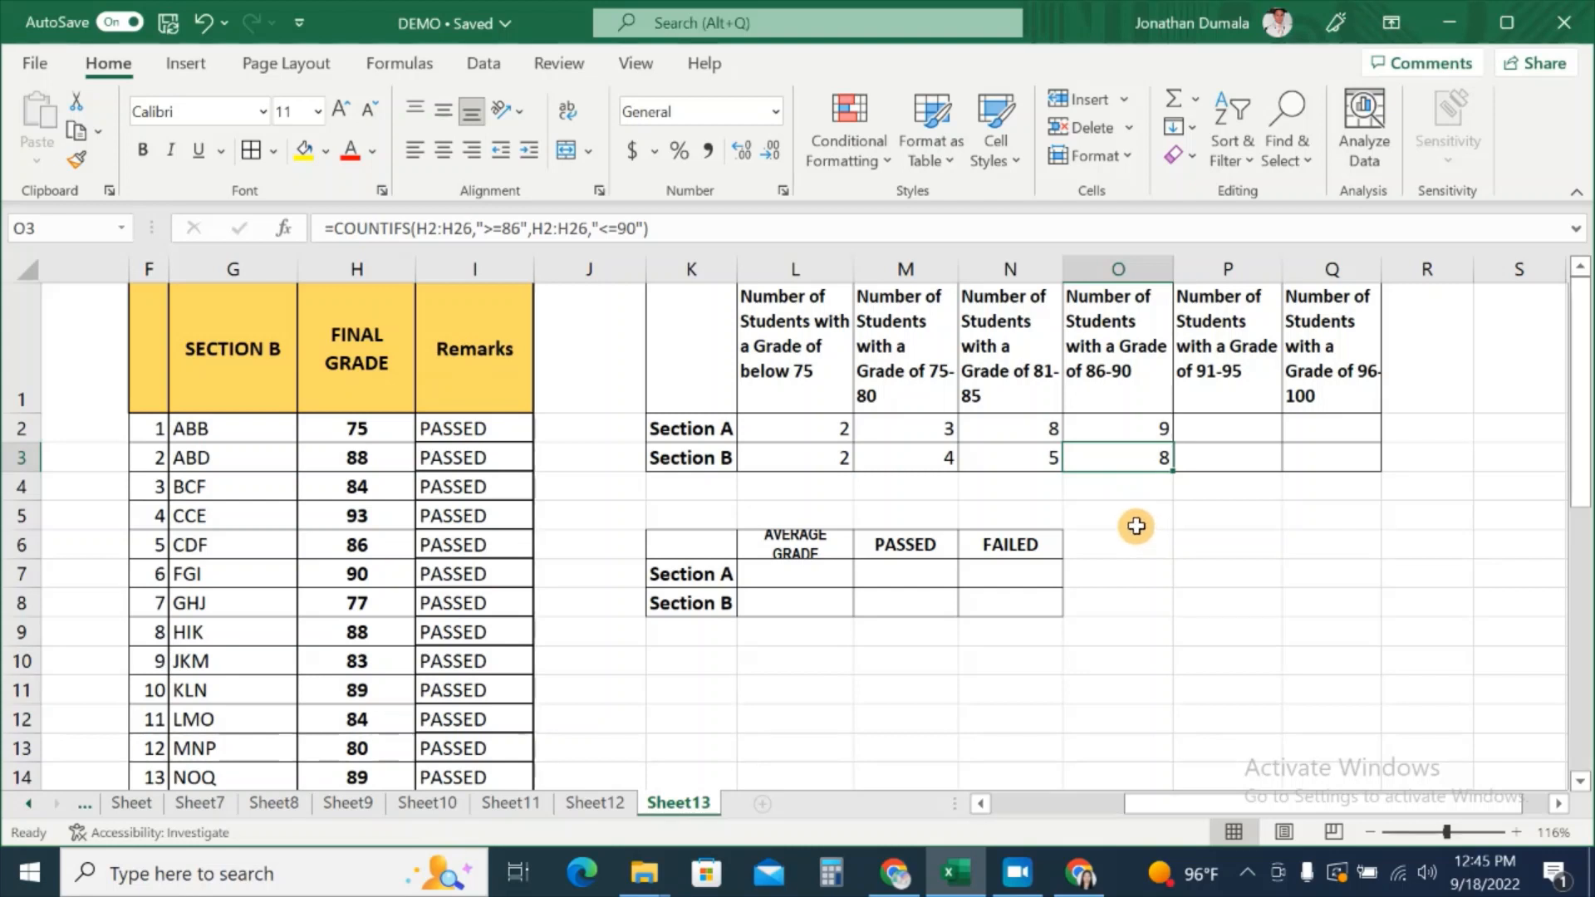
left_click(1234, 428)
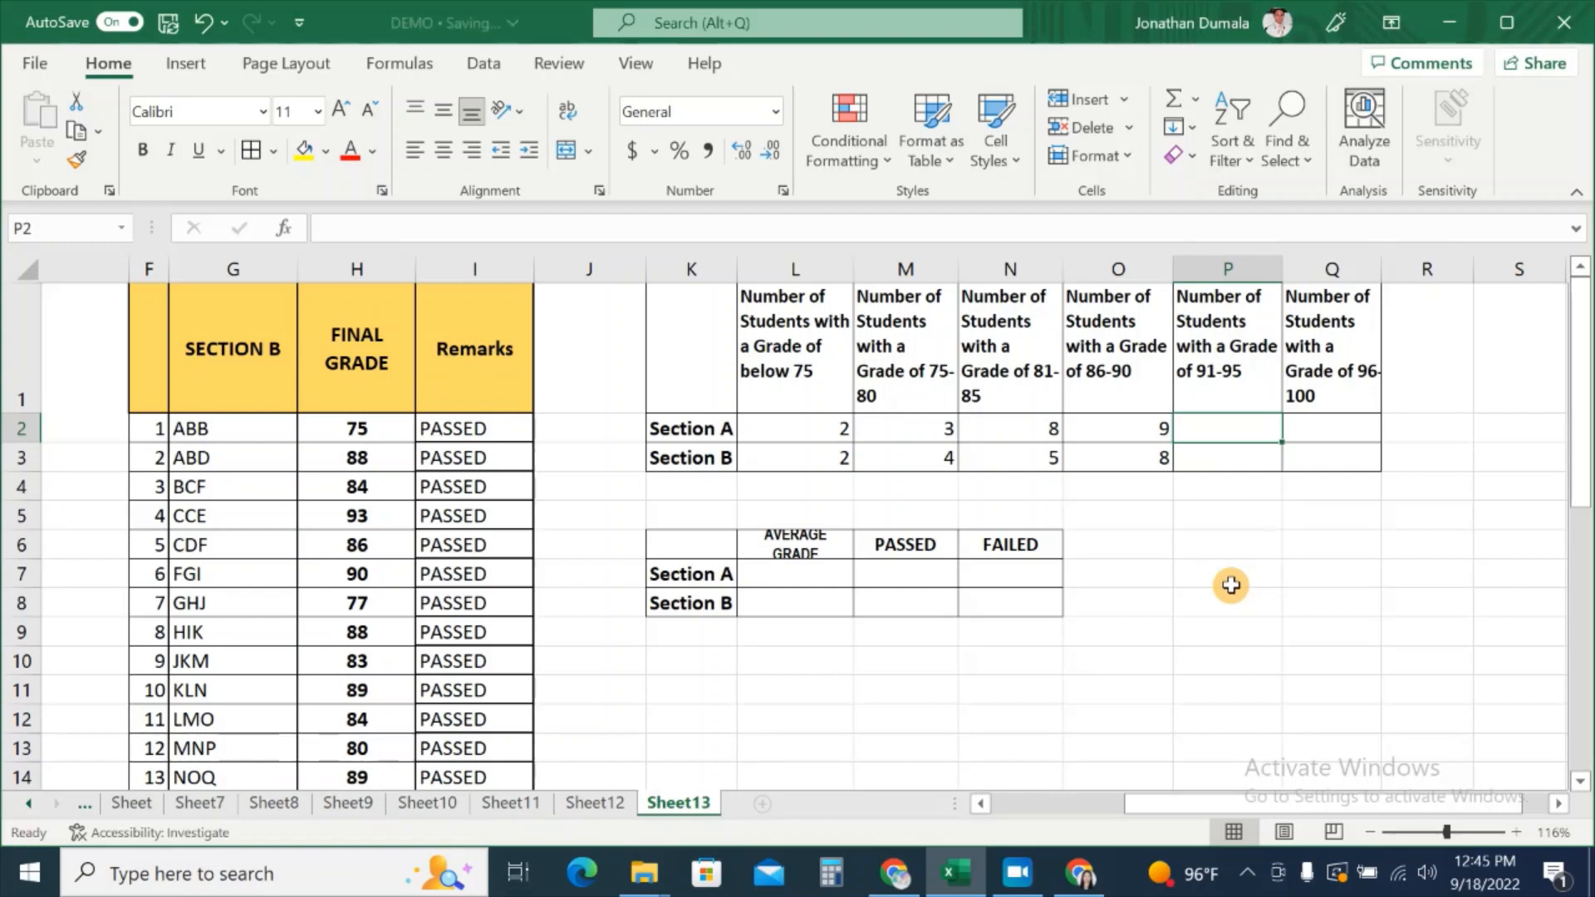
type("=COUNTI")
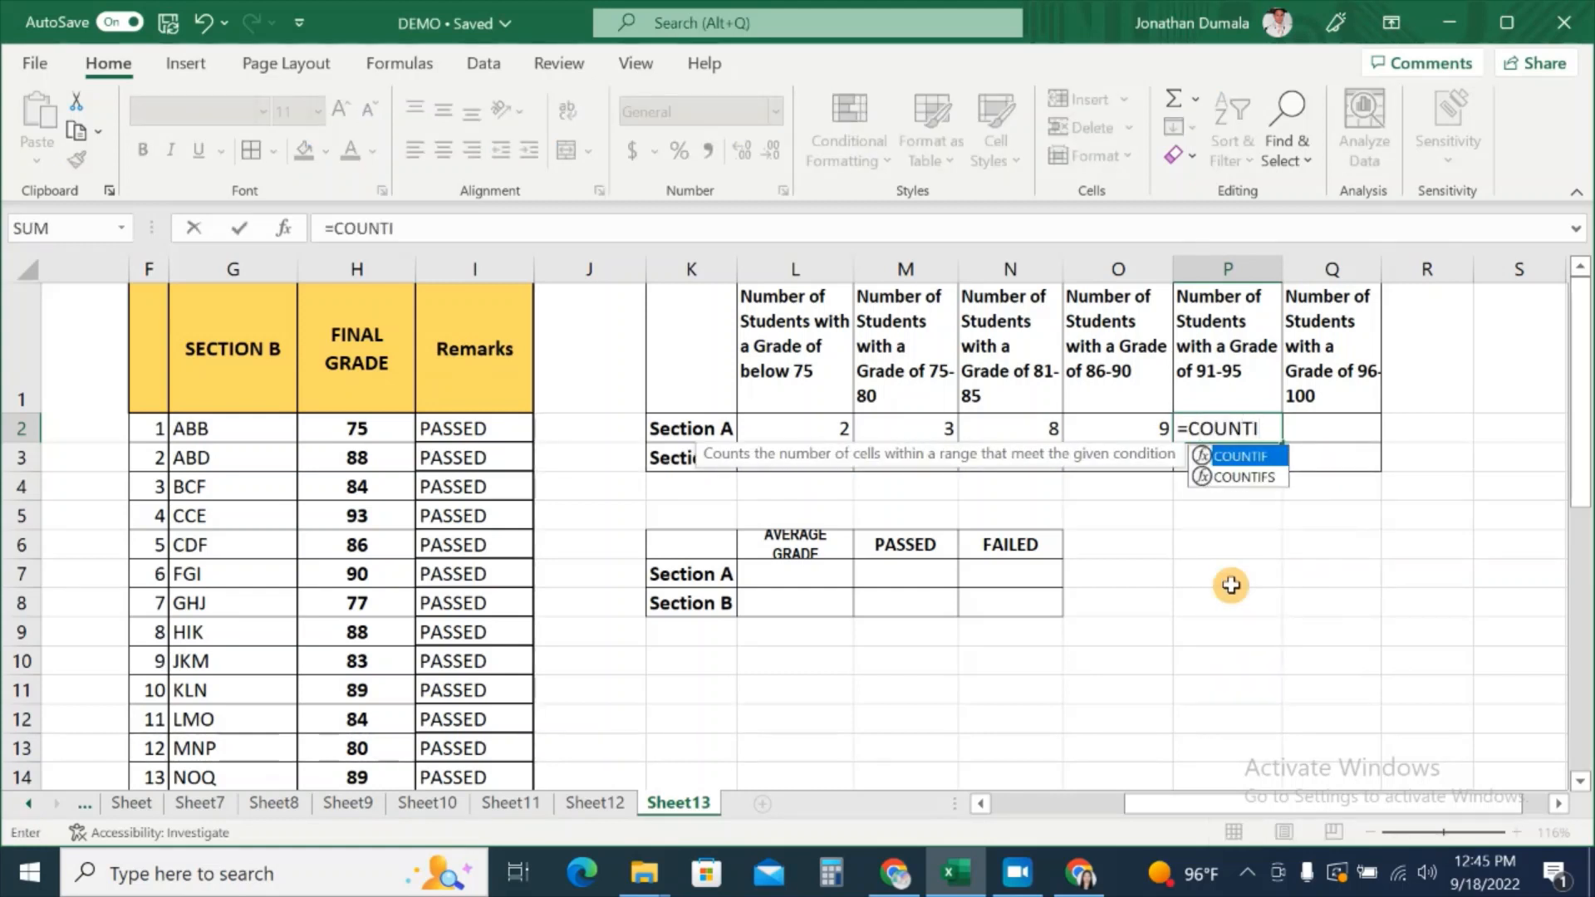
type("FS")
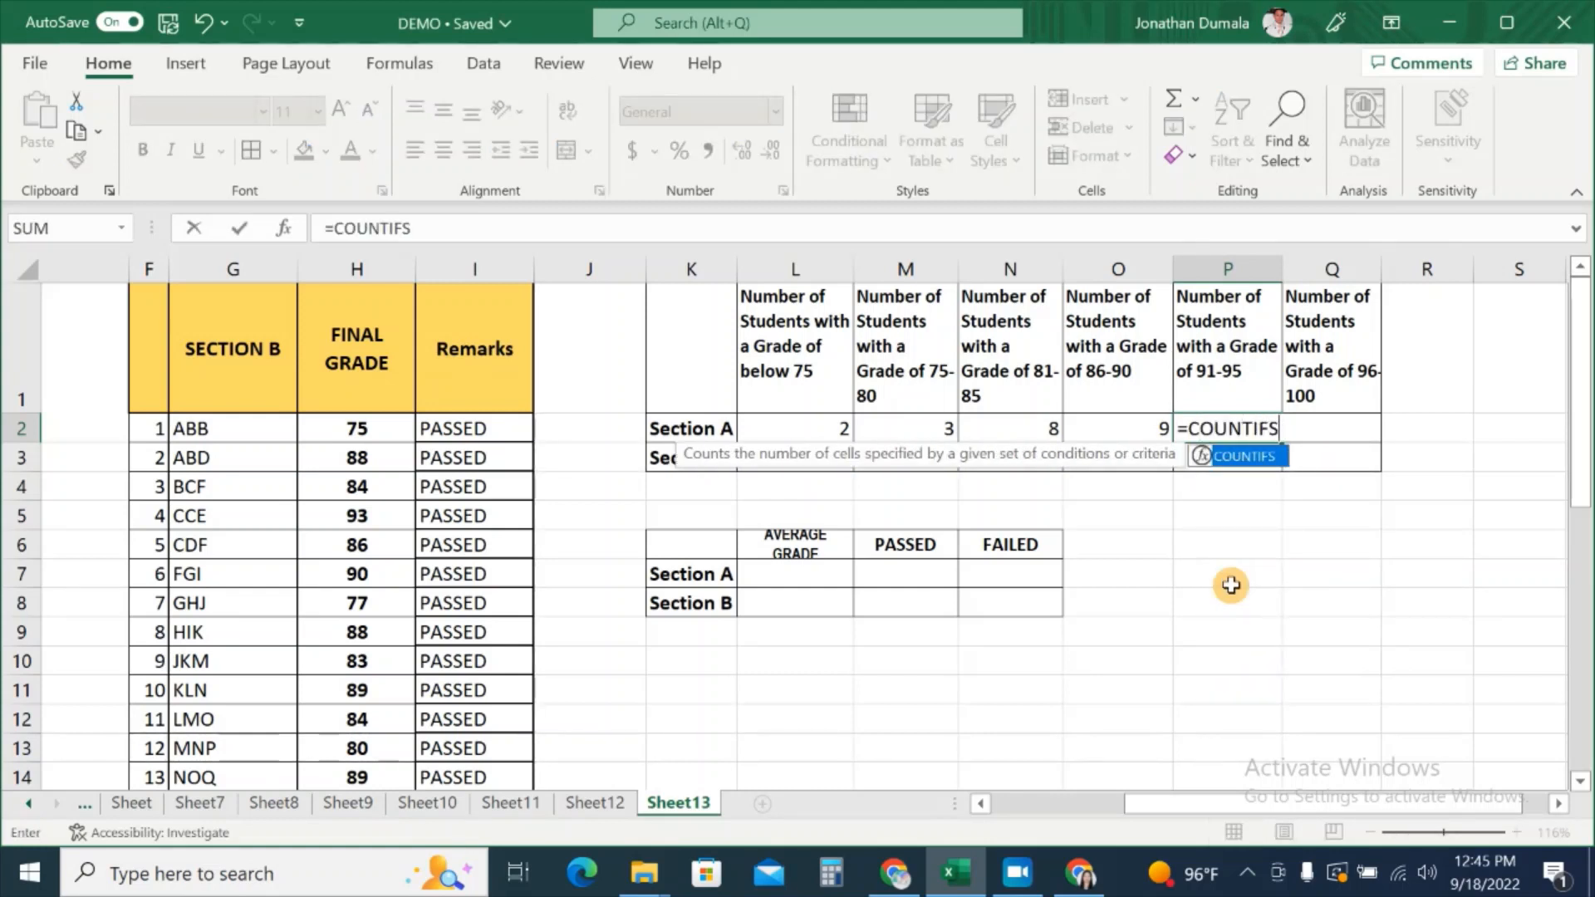
type("(")
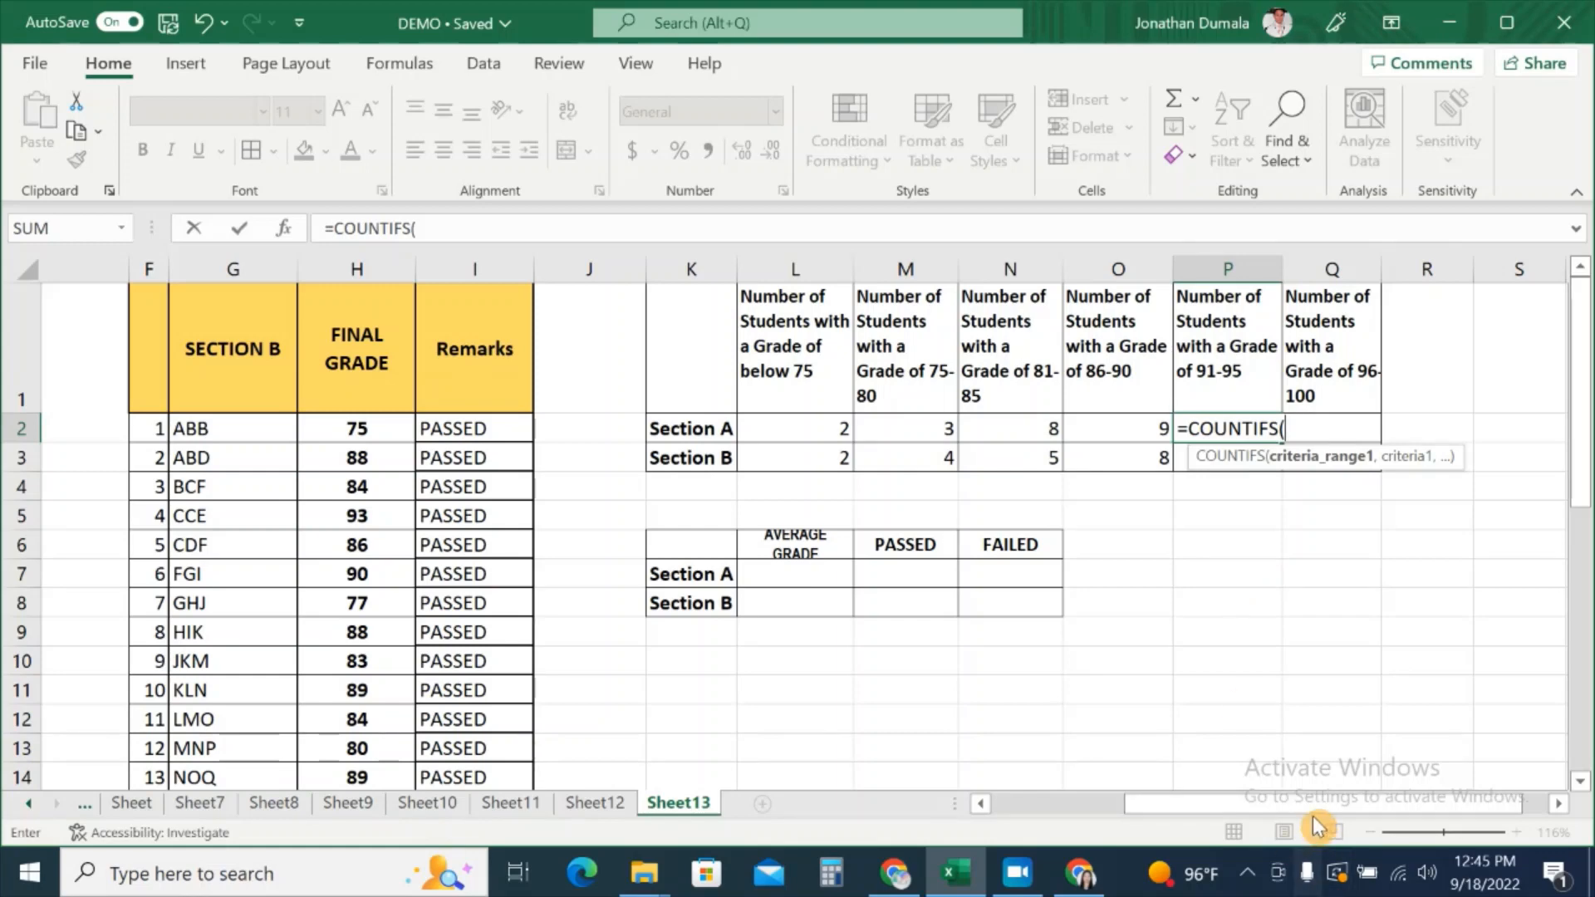
scroll(1317, 774, "left", 3)
left_click_drag(204, 415, 249, 734)
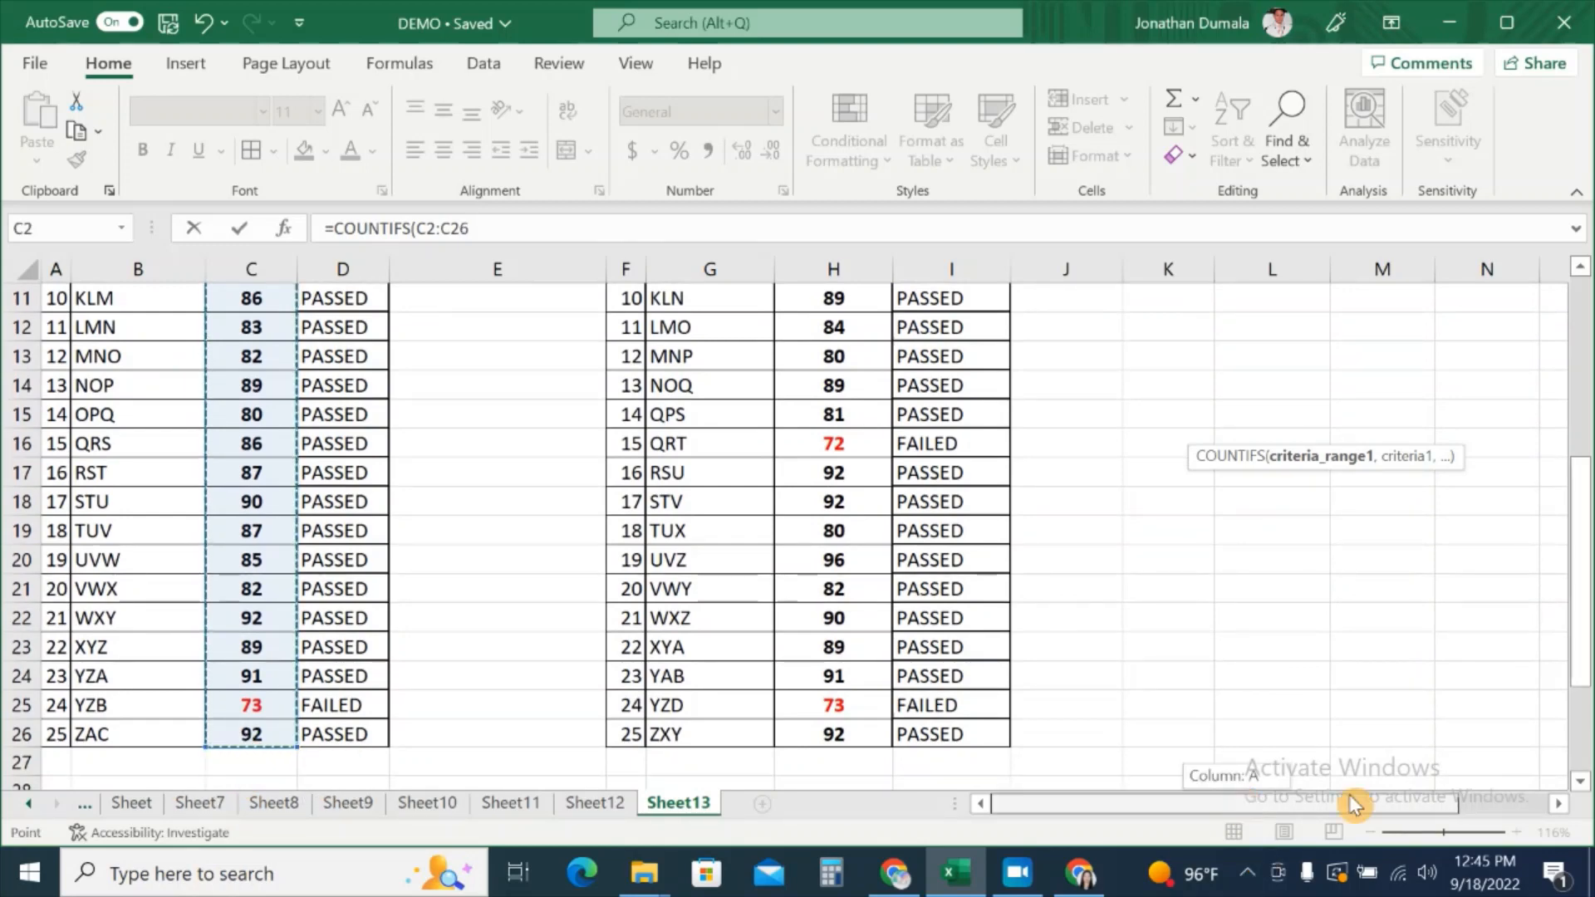
scroll(1388, 666, "right", 3)
scroll(1393, 628, "up", 4)
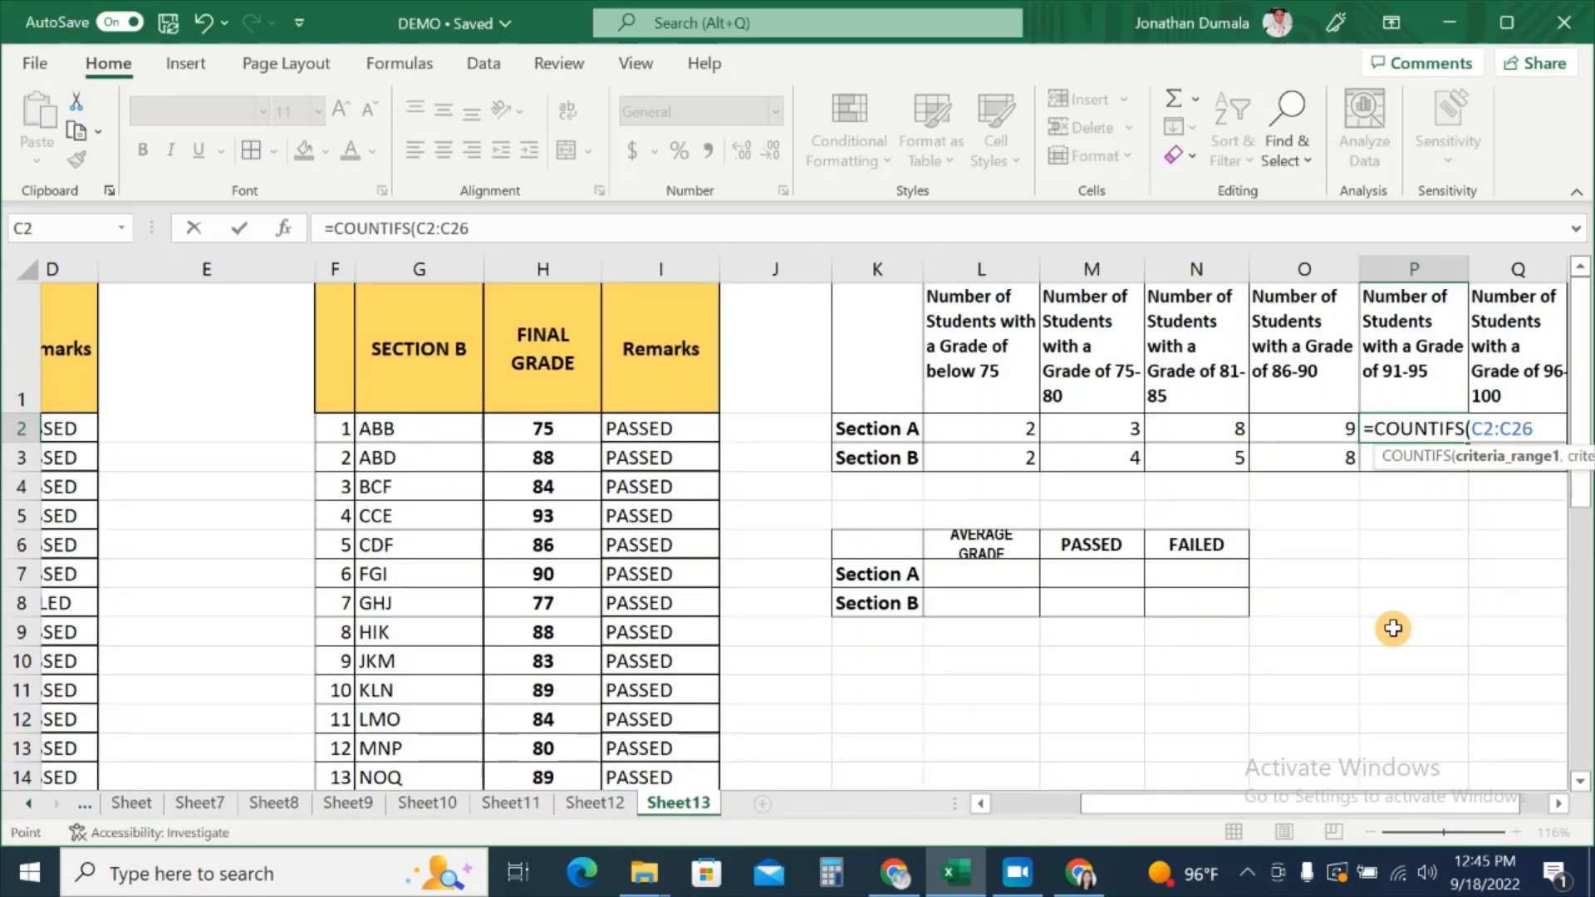
Step: Complete P2 as =COUNTIFS(C2:C26,">=91",C2:C26,"<=95") for Section A's 91–95 count
type(",")
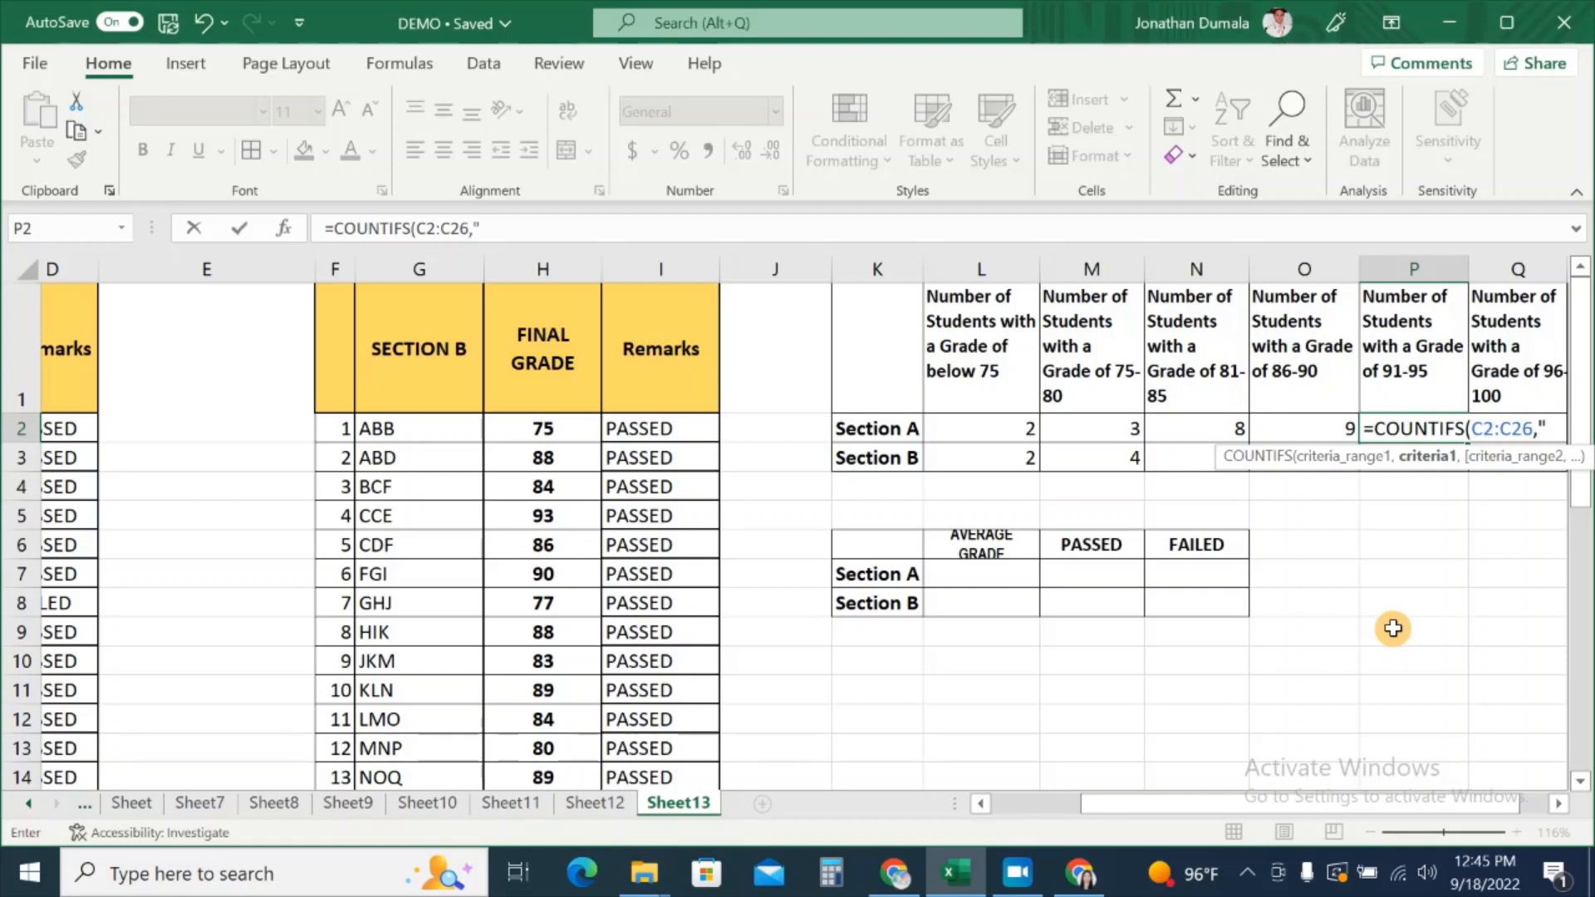
type("\">=")
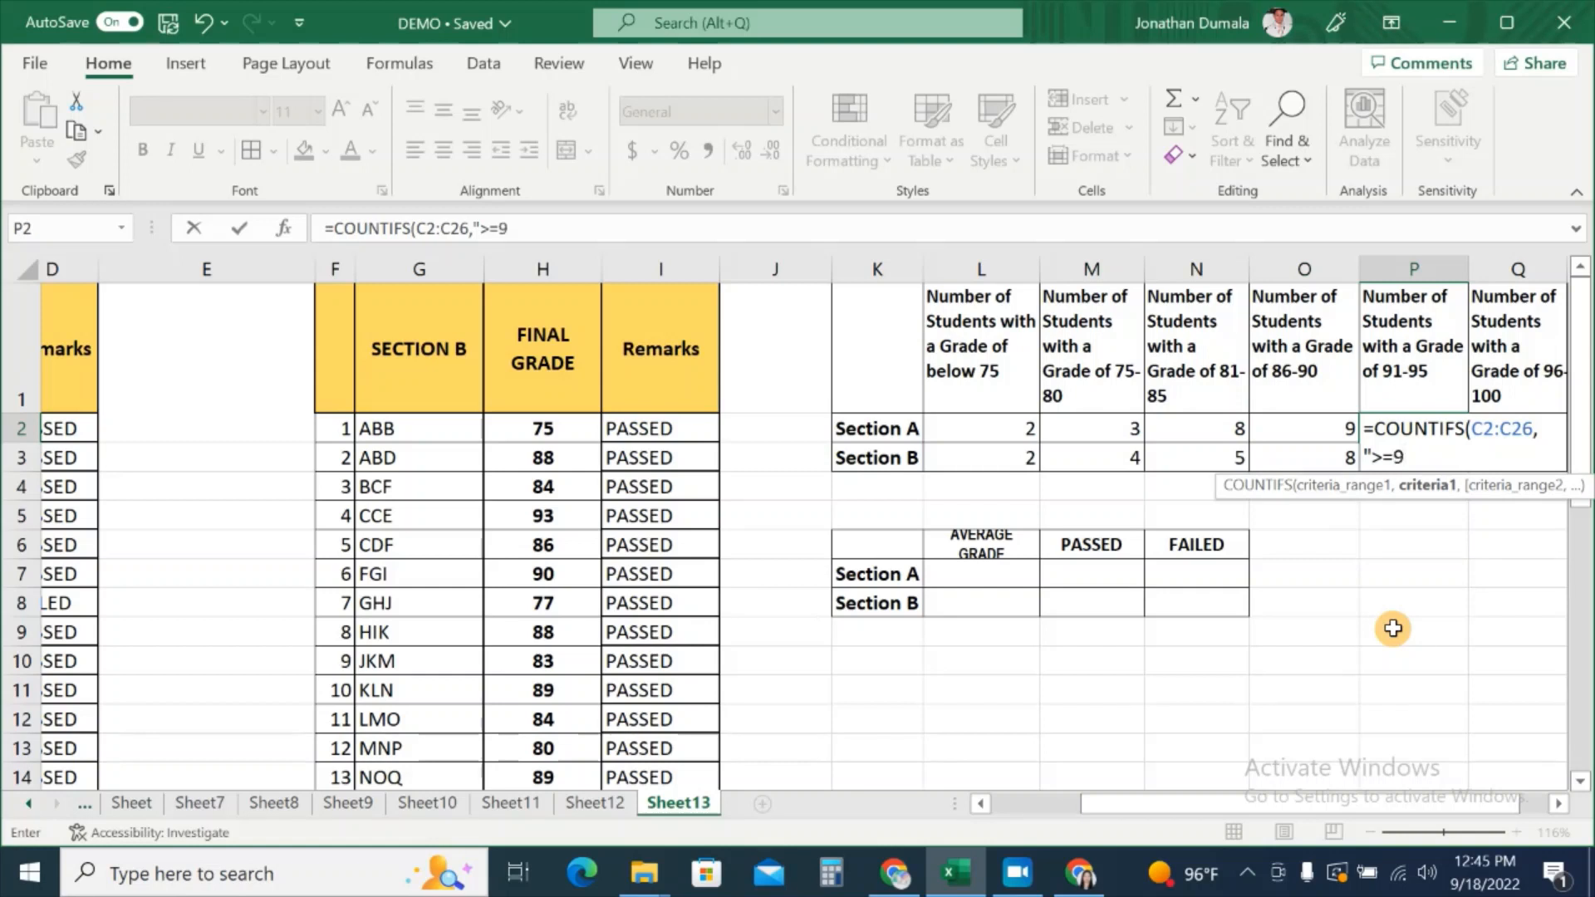
type("91\",")
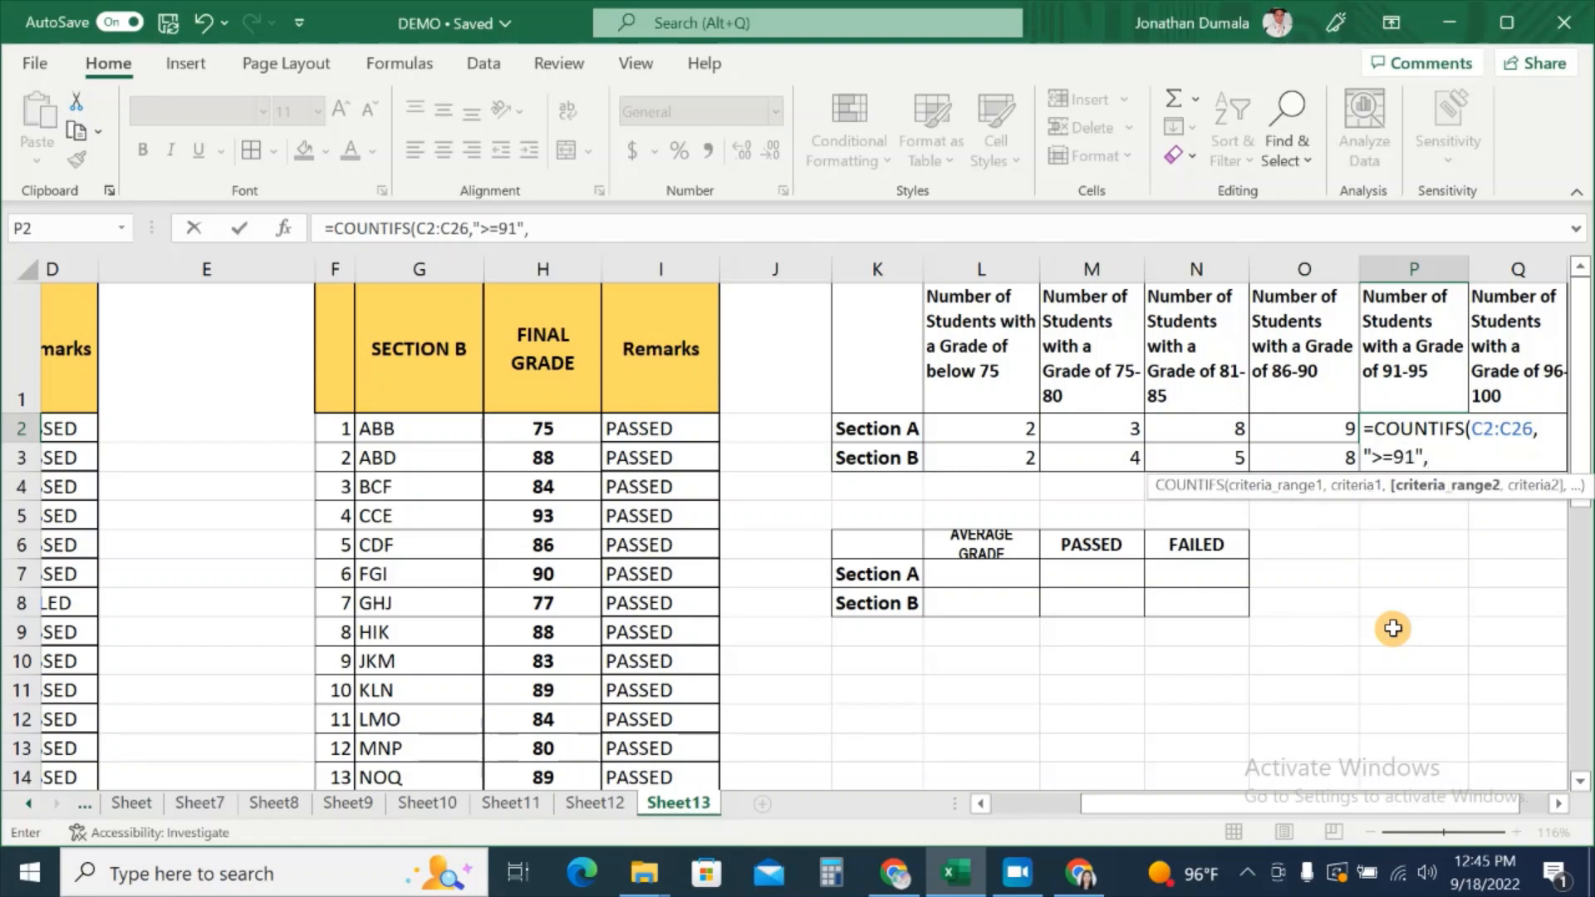
left_click(1030, 804)
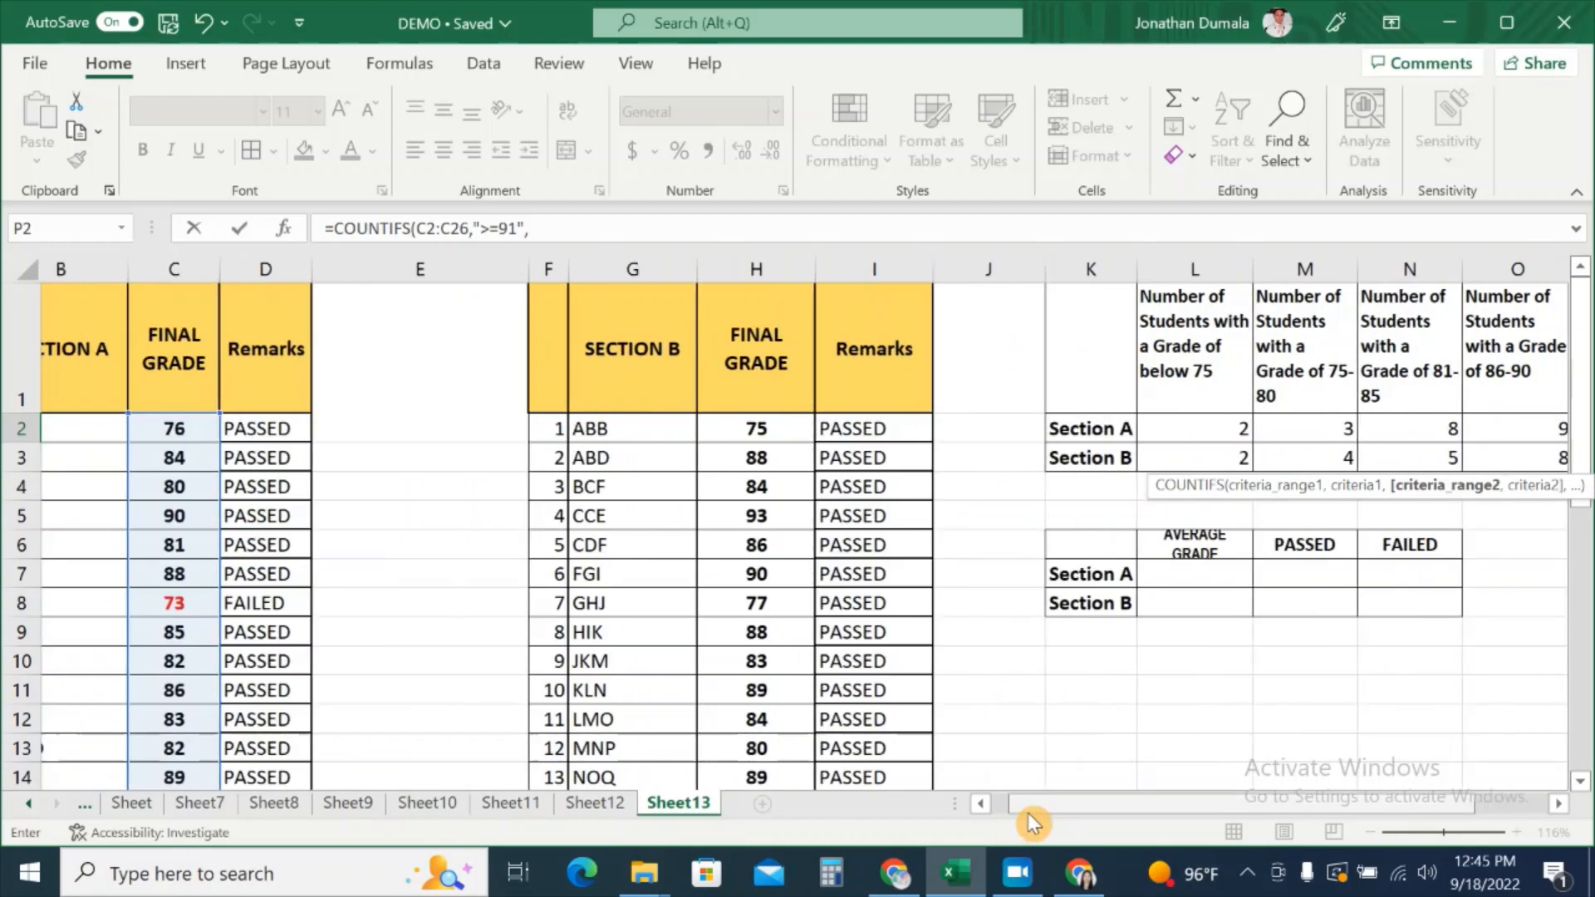
left_click_drag(249, 424, 287, 760)
scroll(1339, 707, "up", 4)
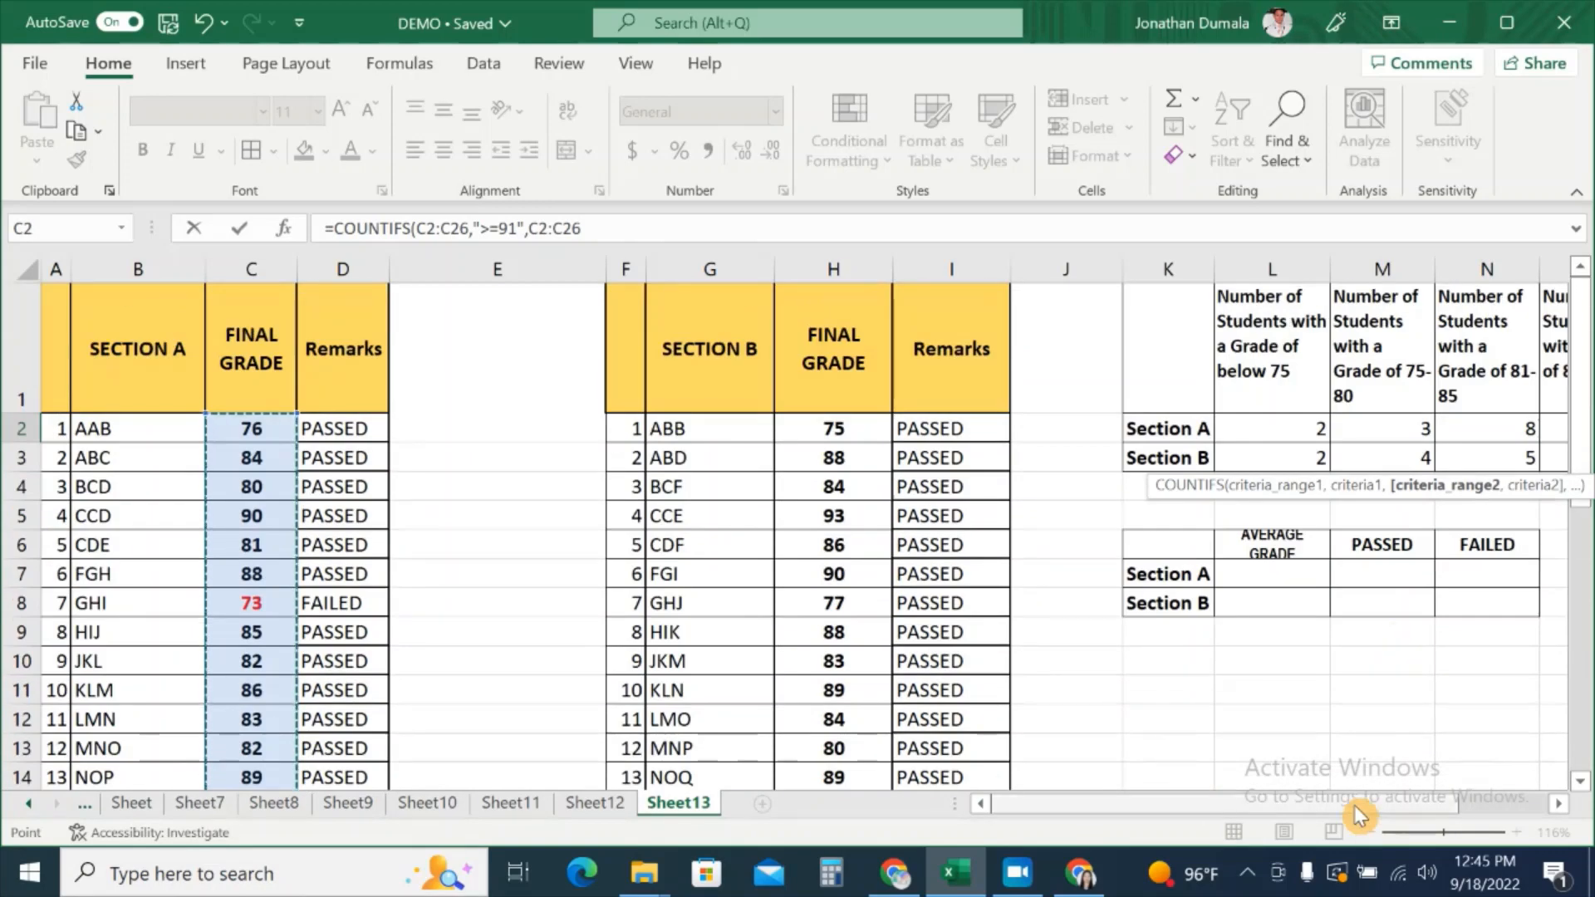
left_click(1507, 803)
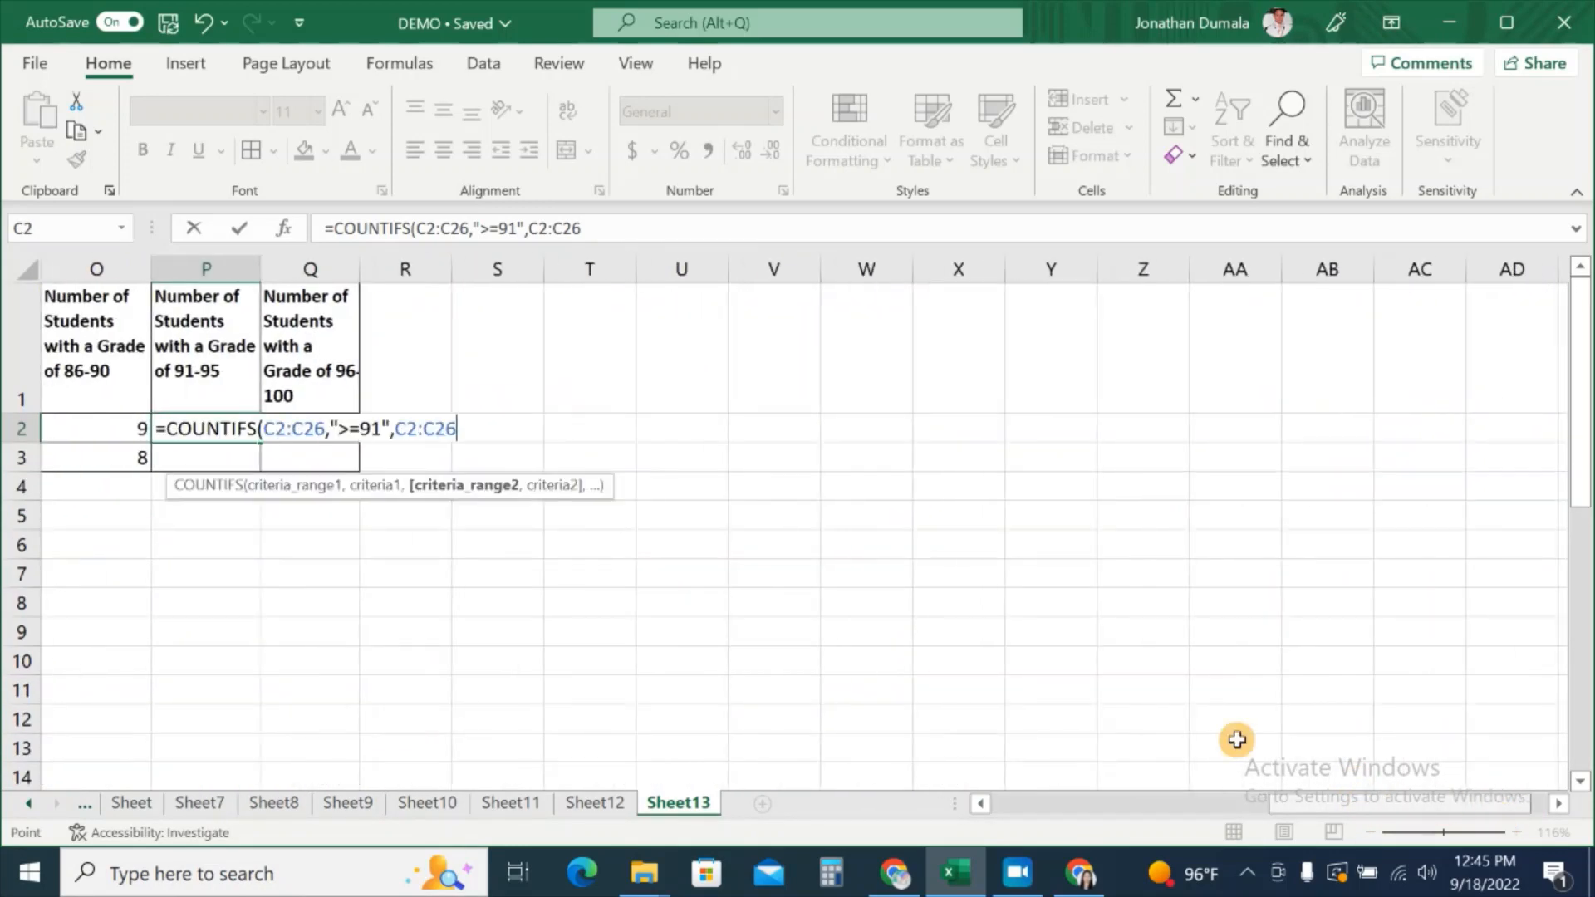
left_click_drag(1326, 804, 1206, 818)
type(",\"<=95")
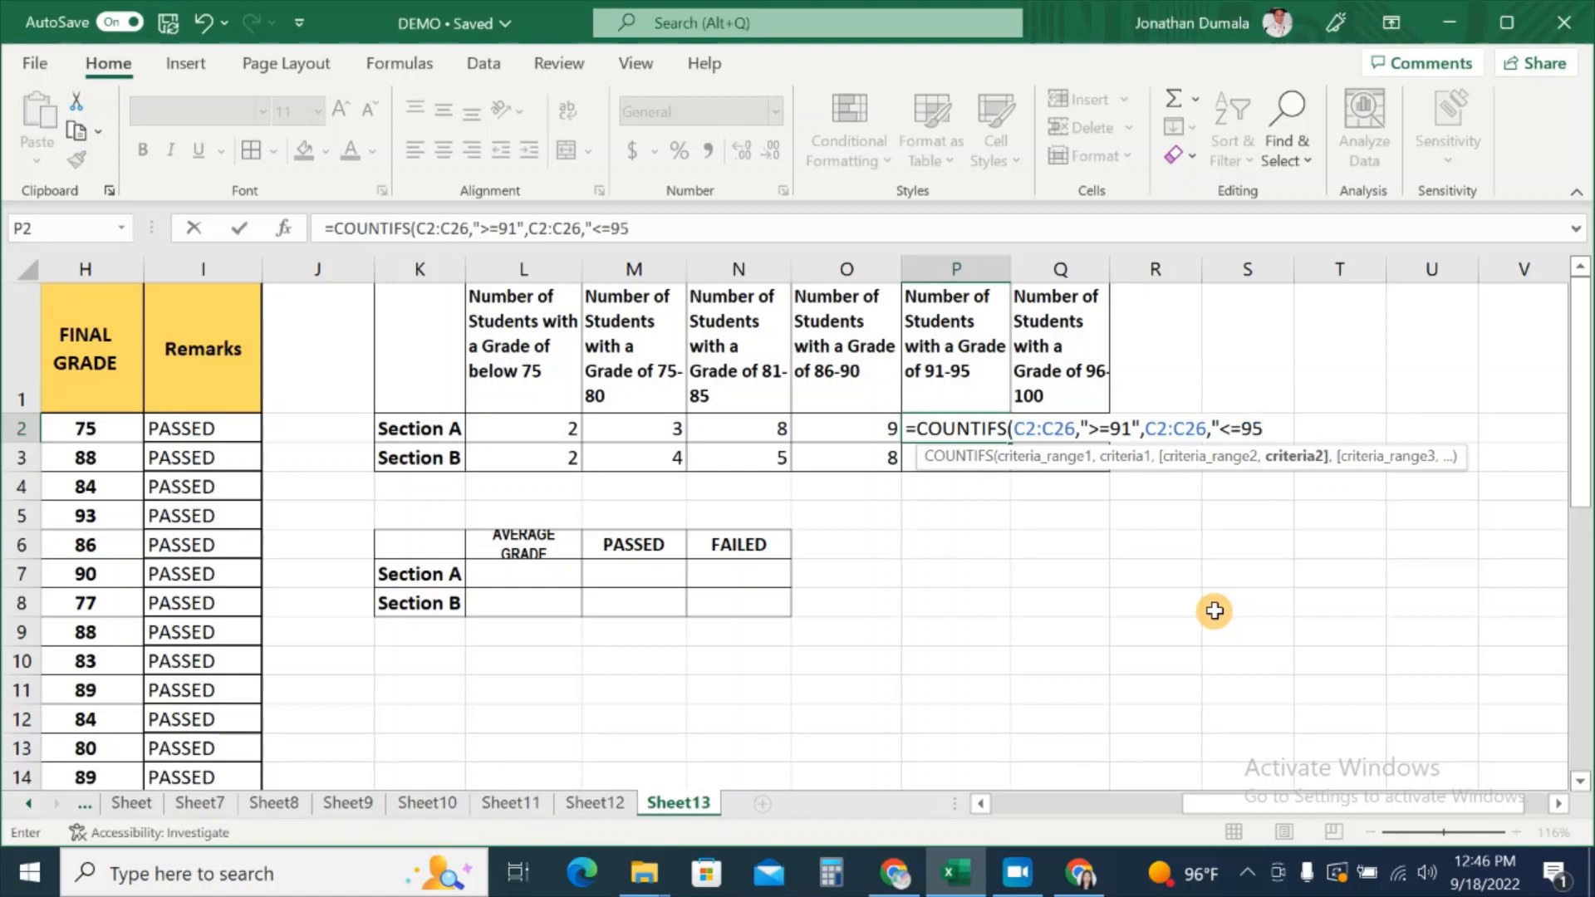
type(")")
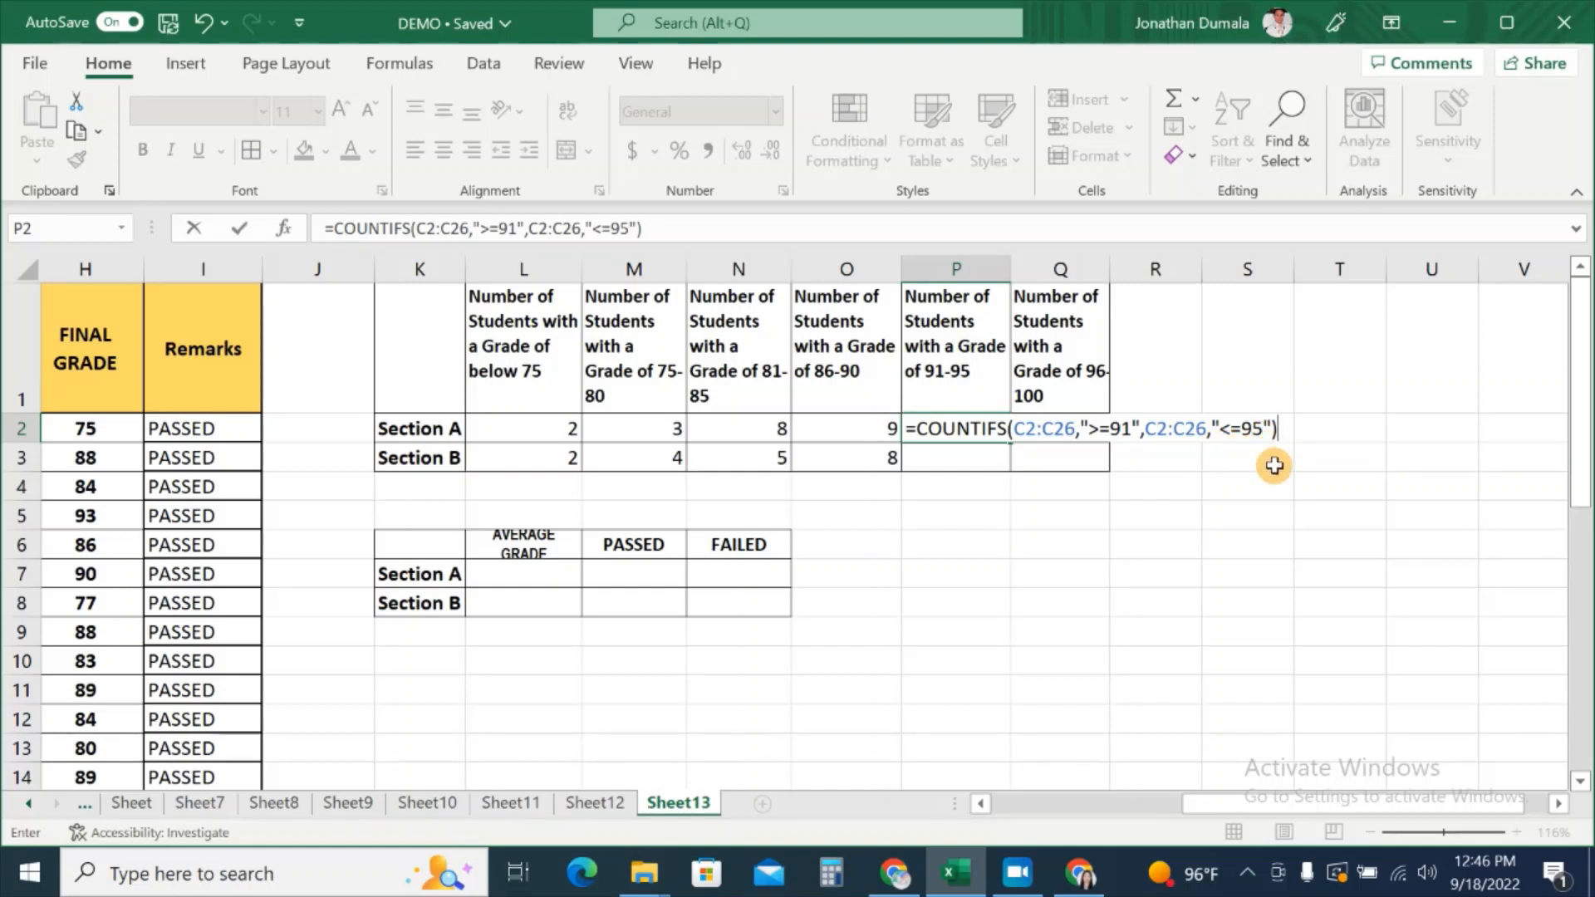
key("Return")
Step: Copy P2's 91–95 COUNTIFS formula down into P3 and inspect the flagged result
left_click(964, 424)
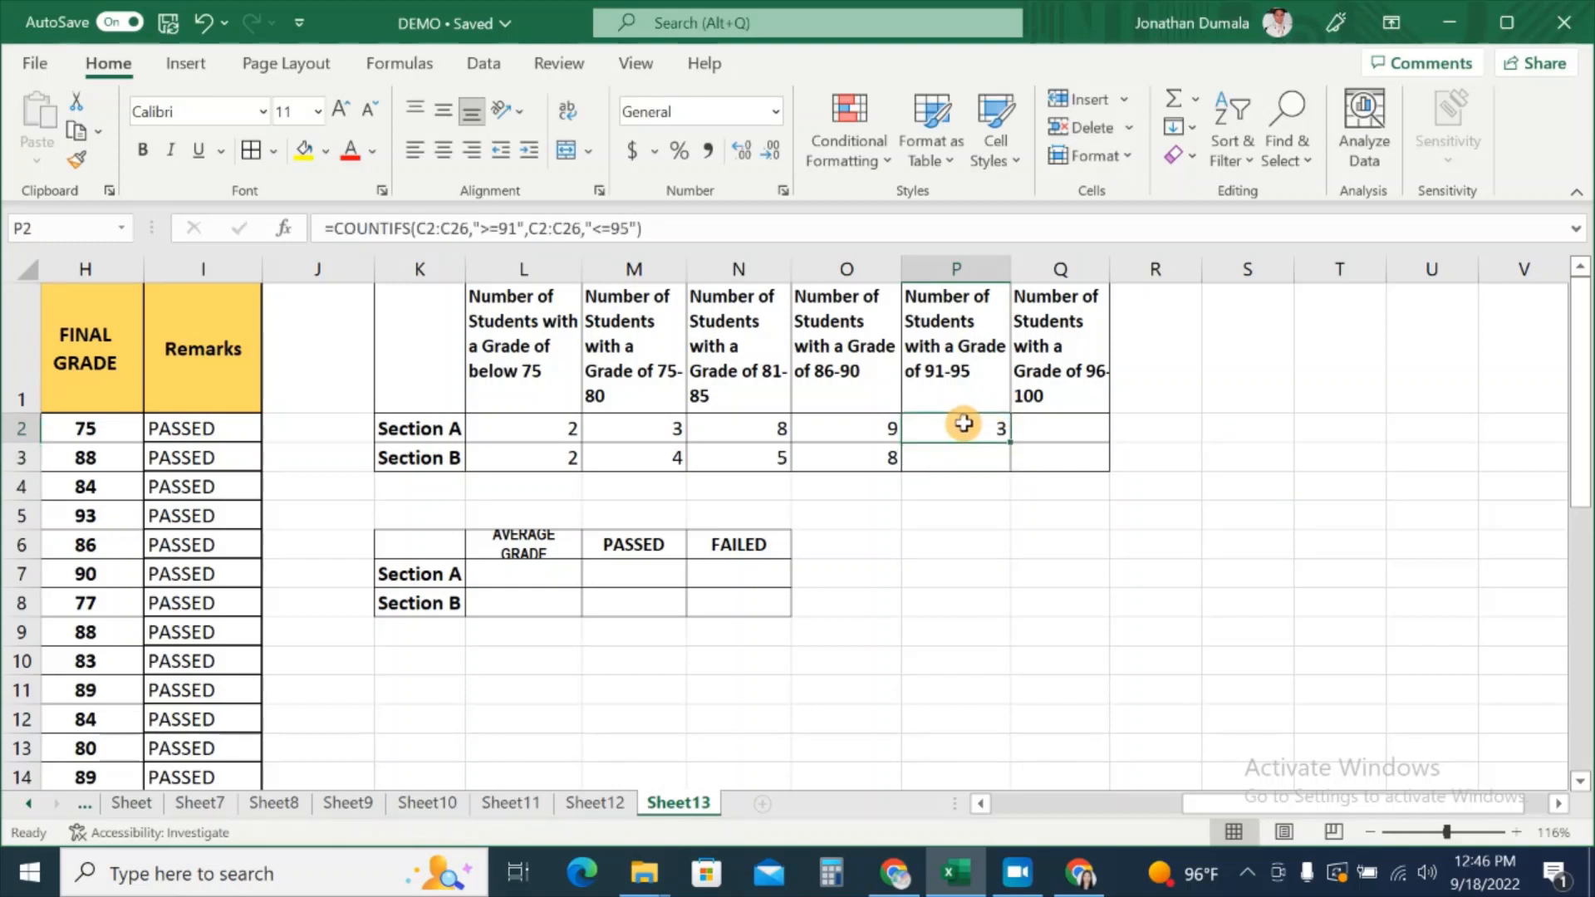
left_click(994, 455)
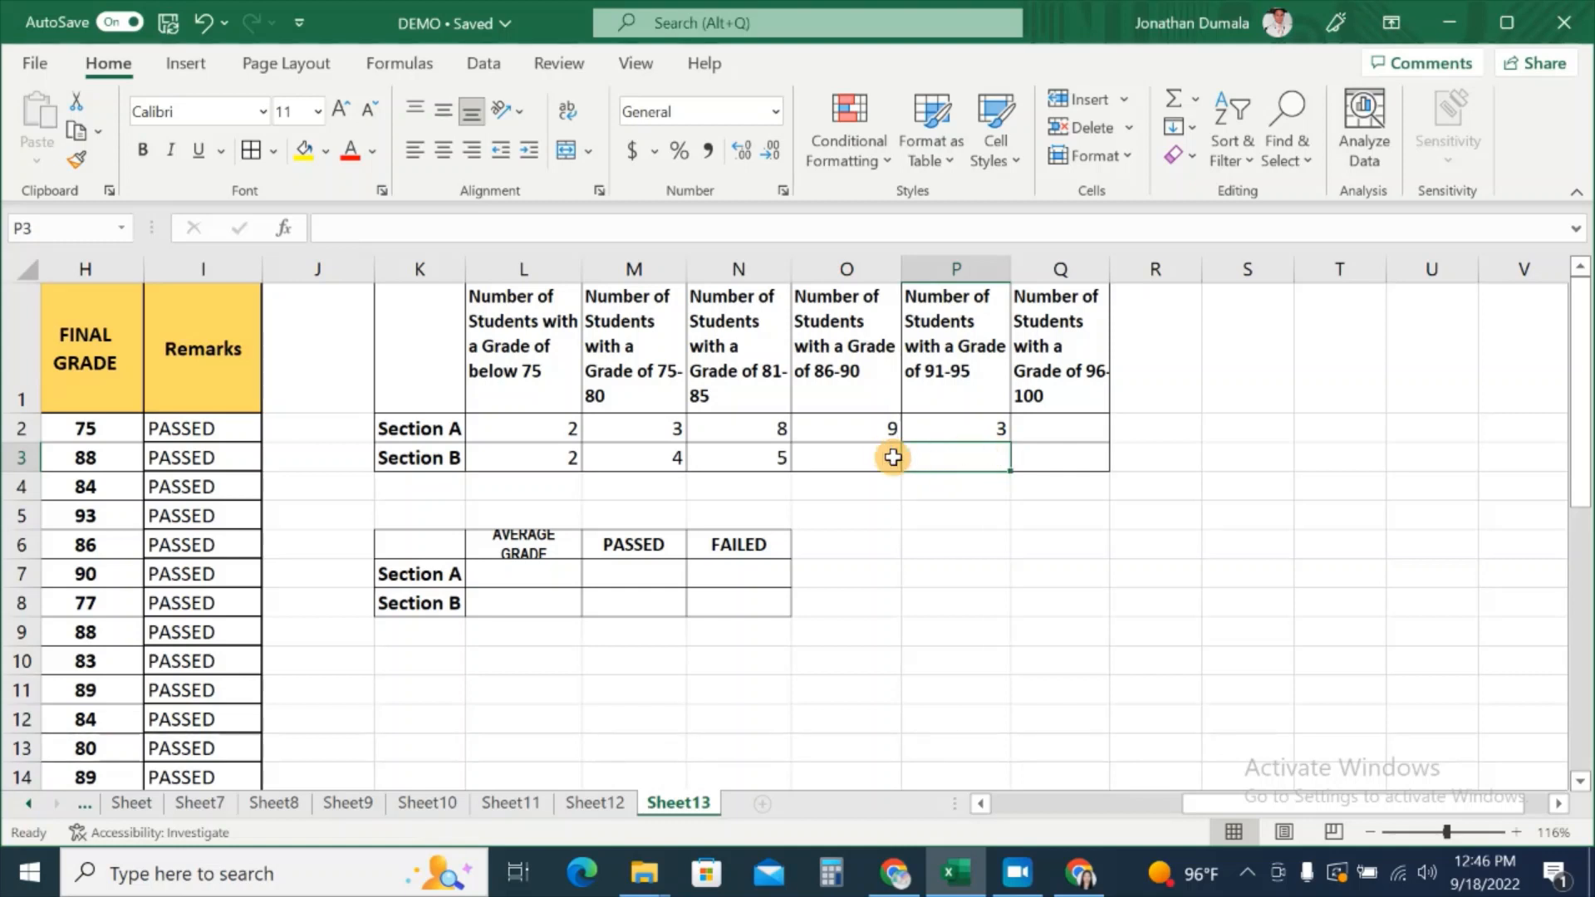
left_click(415, 458)
left_click(950, 456)
left_click(986, 426)
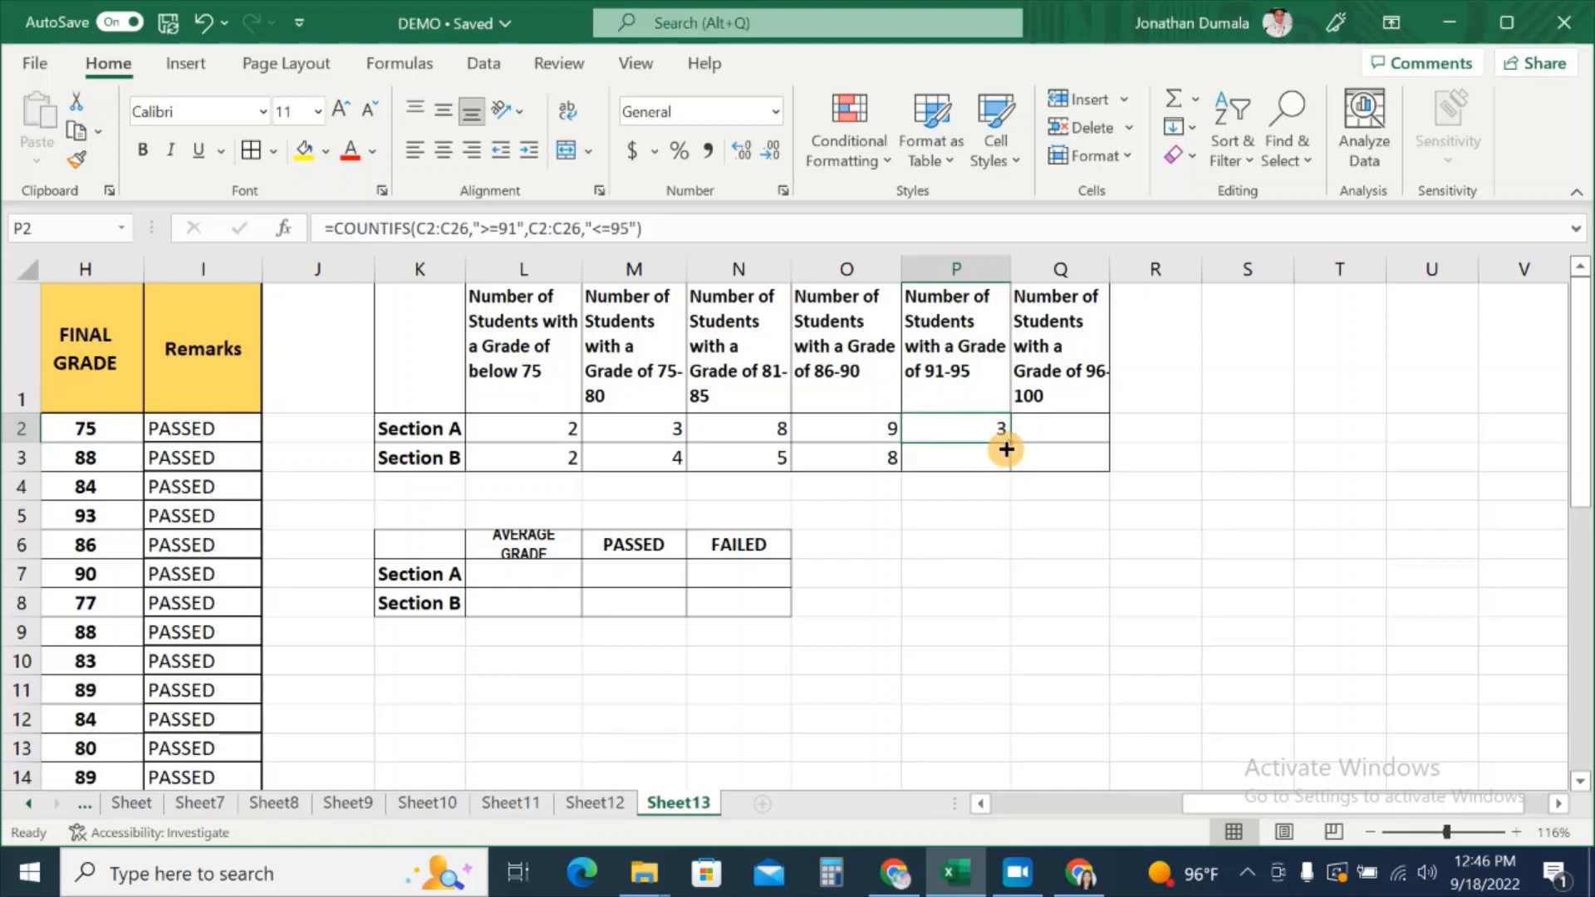
left_click_drag(1009, 442, 1007, 467)
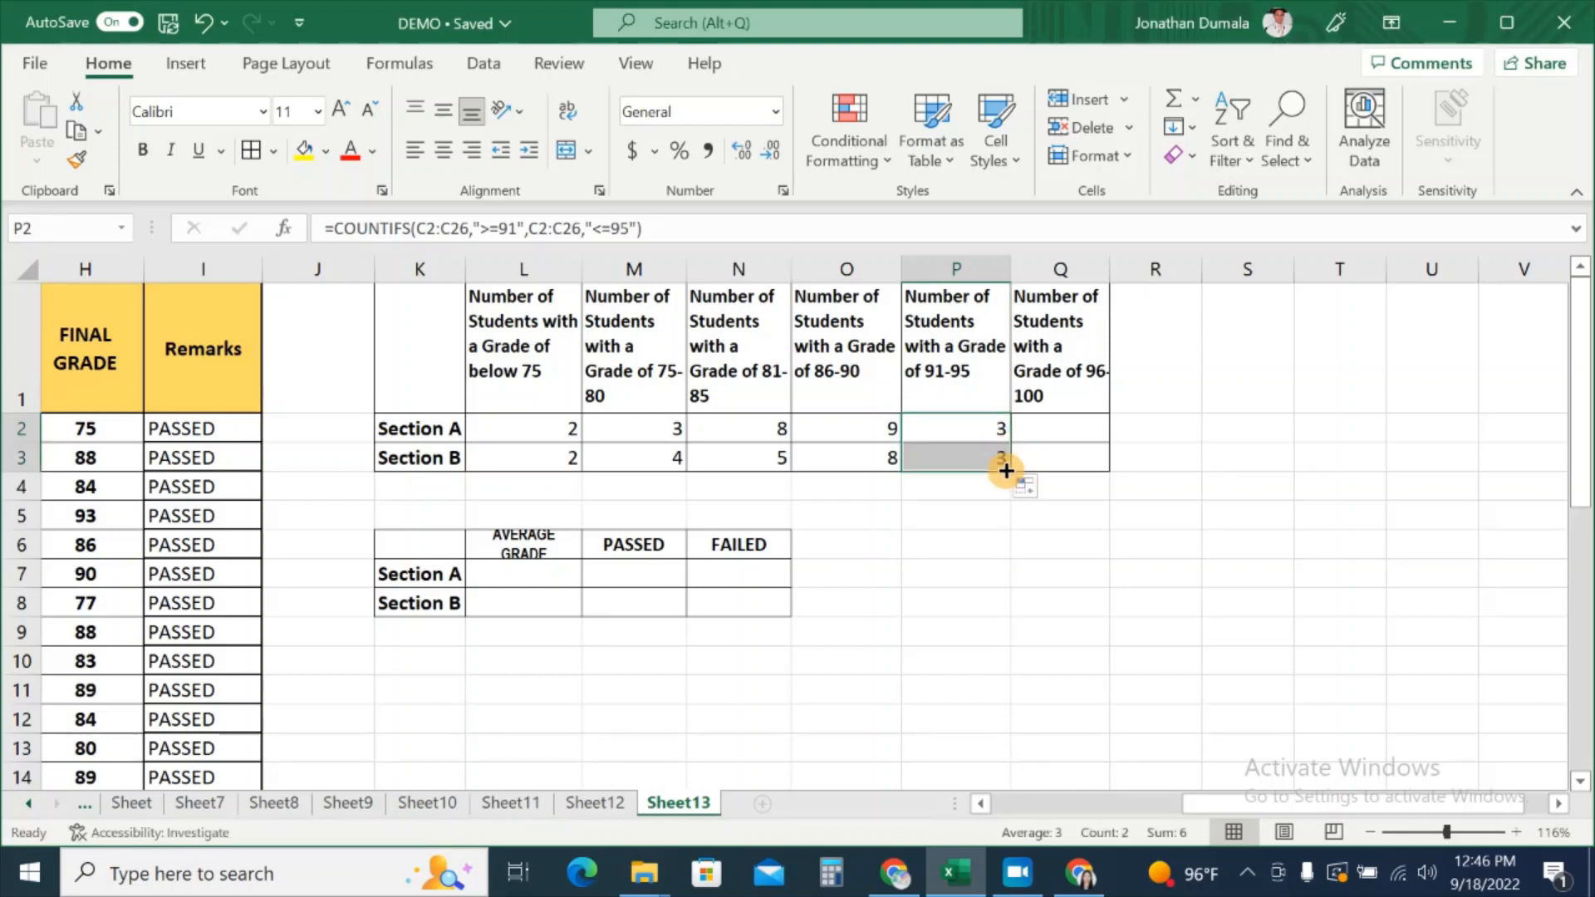
left_click(927, 464)
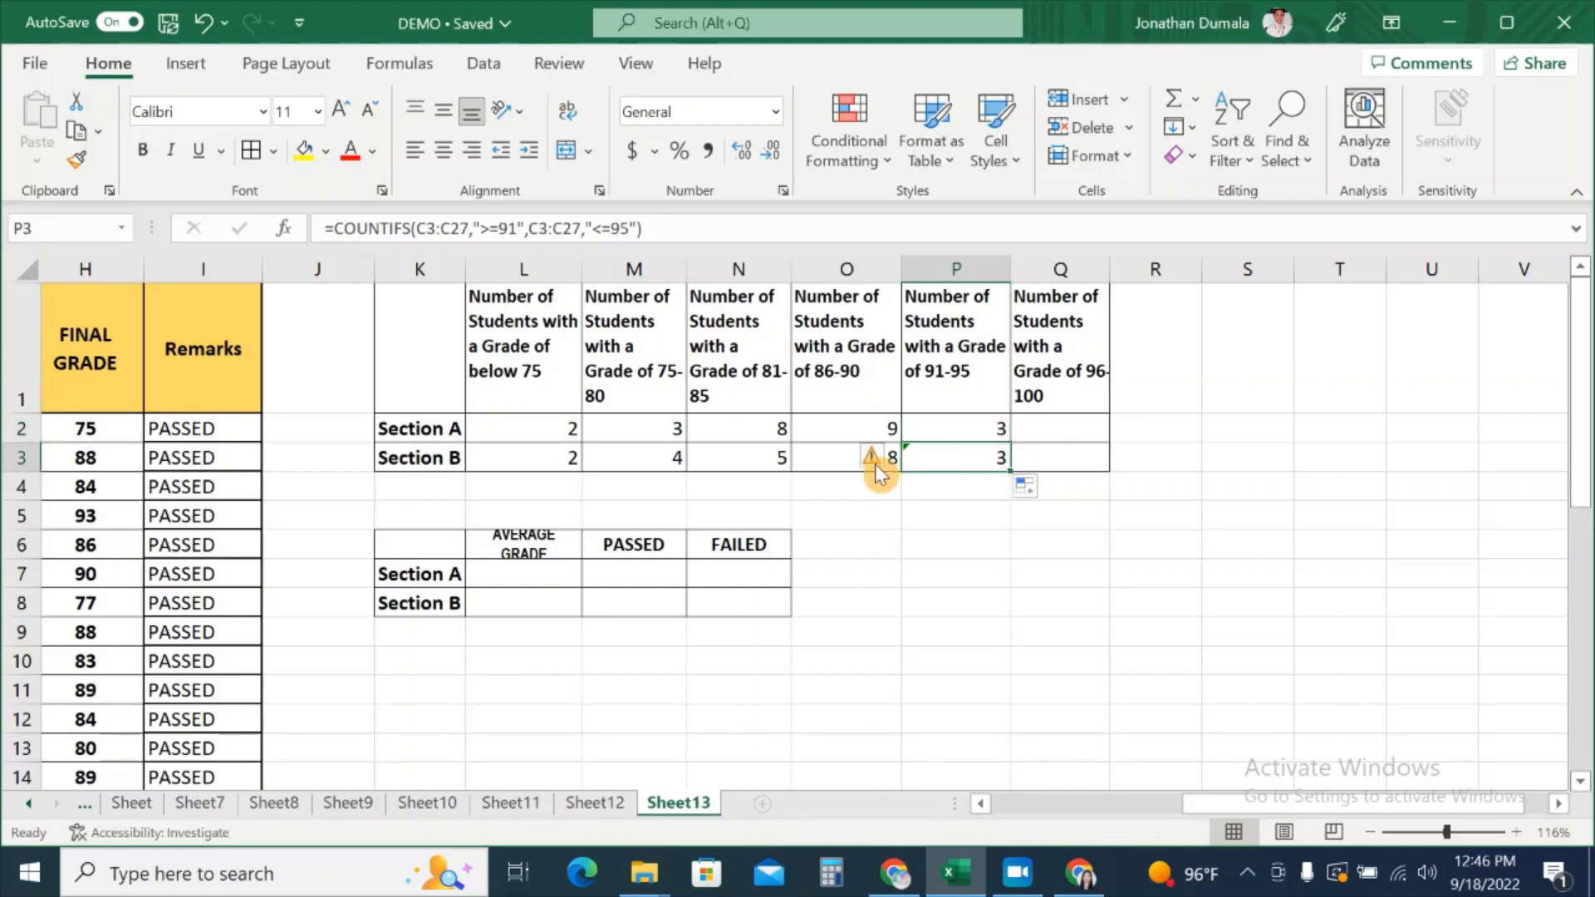
left_click(892, 457)
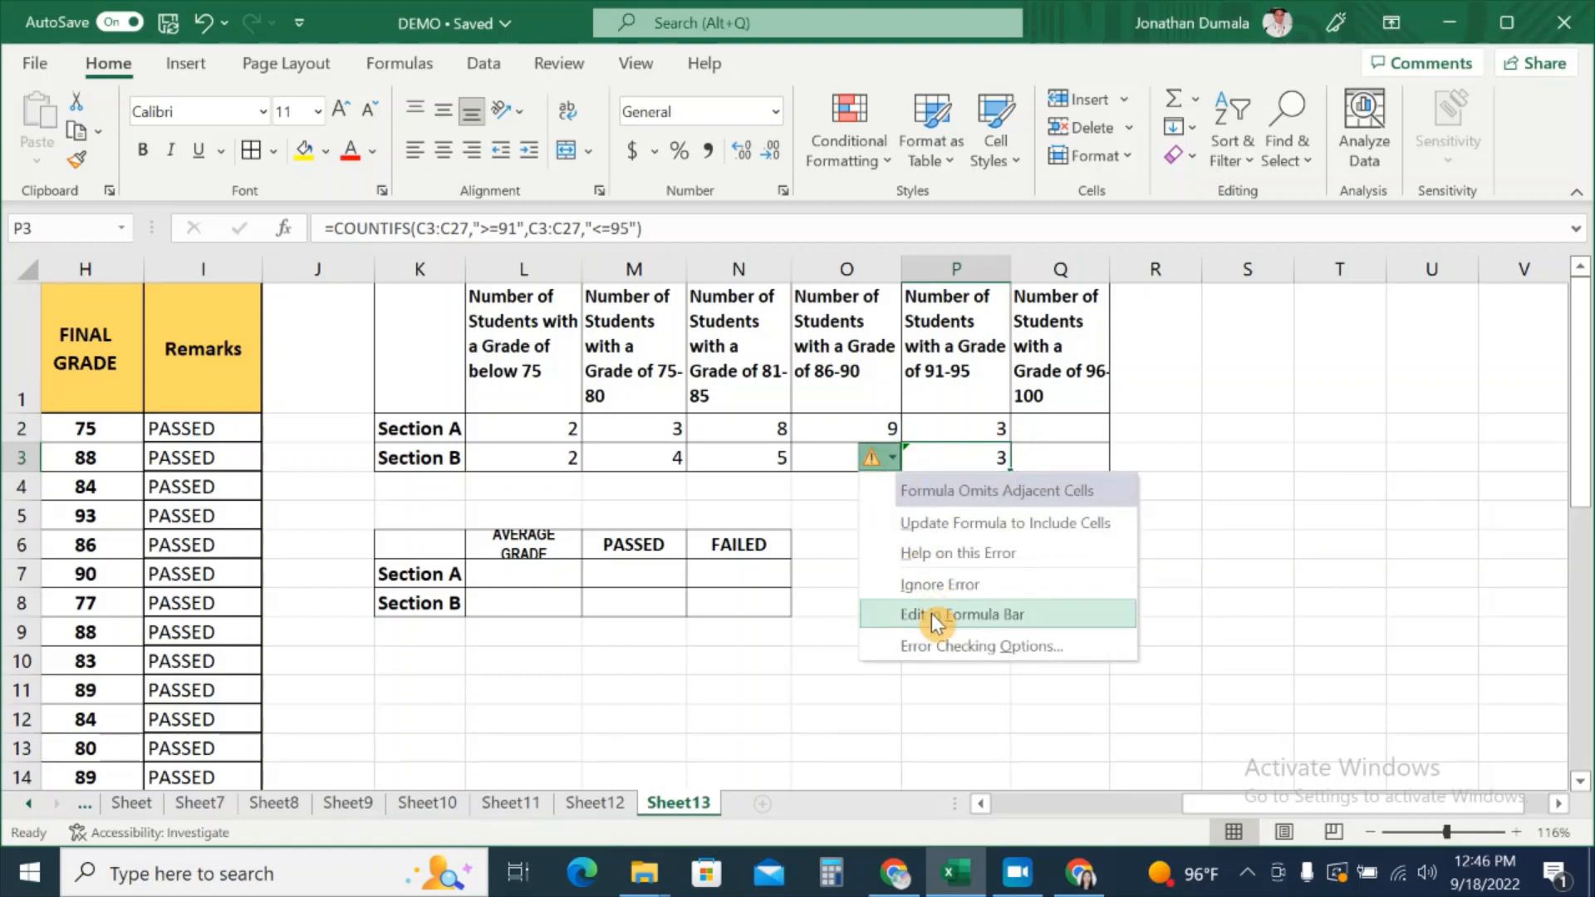
Step: Replace the second grade range in P3's formula with Section B's H2:H26
left_click(889, 614)
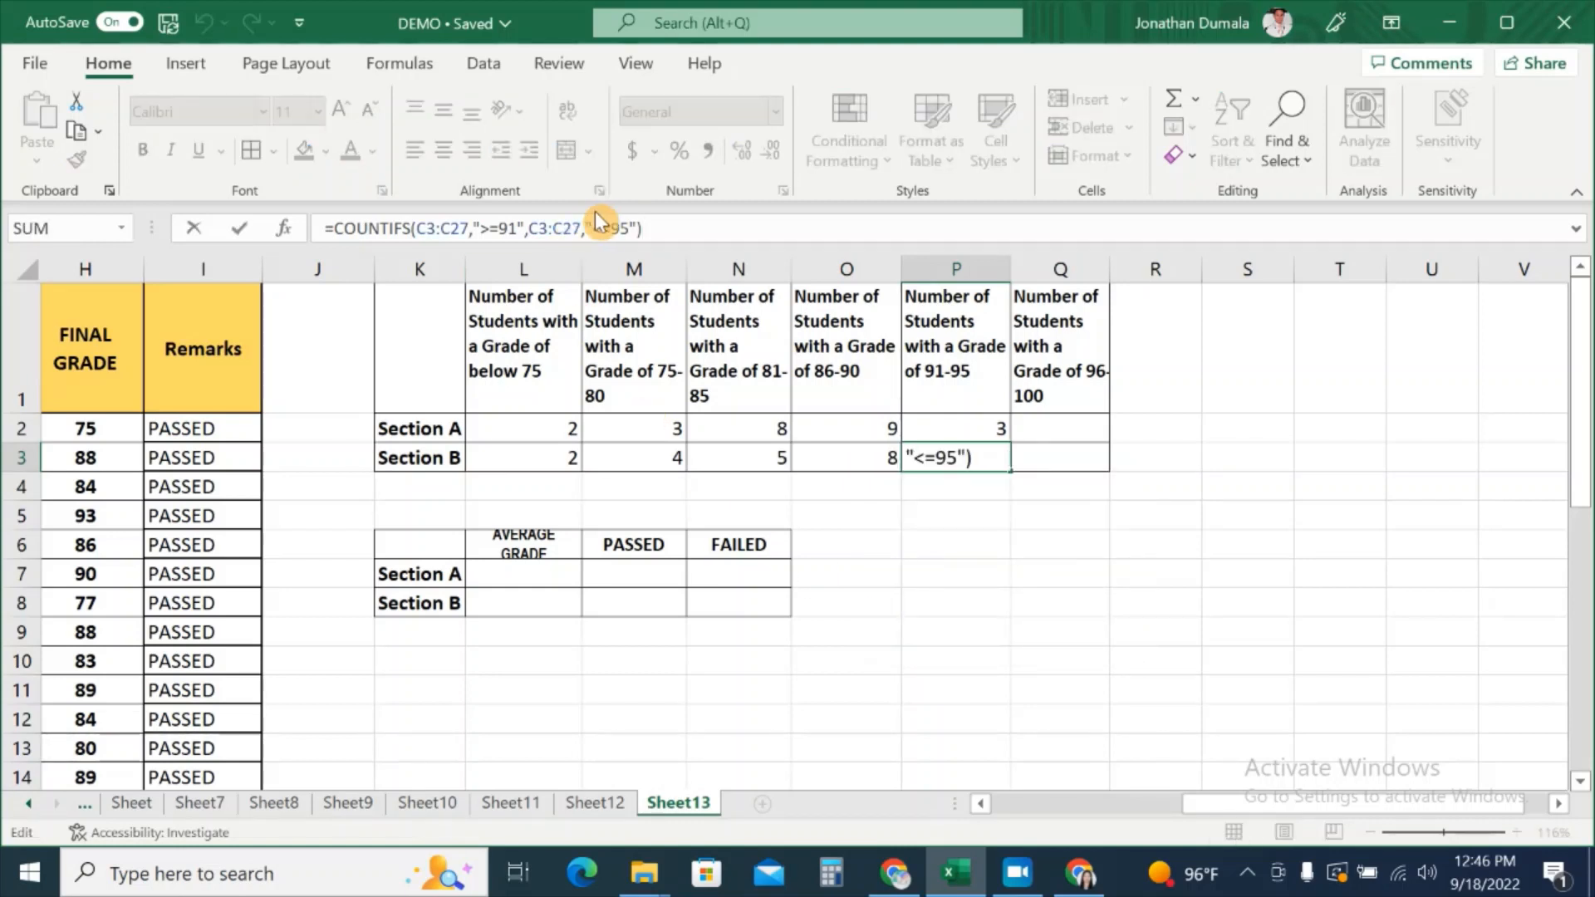
left_click(569, 229)
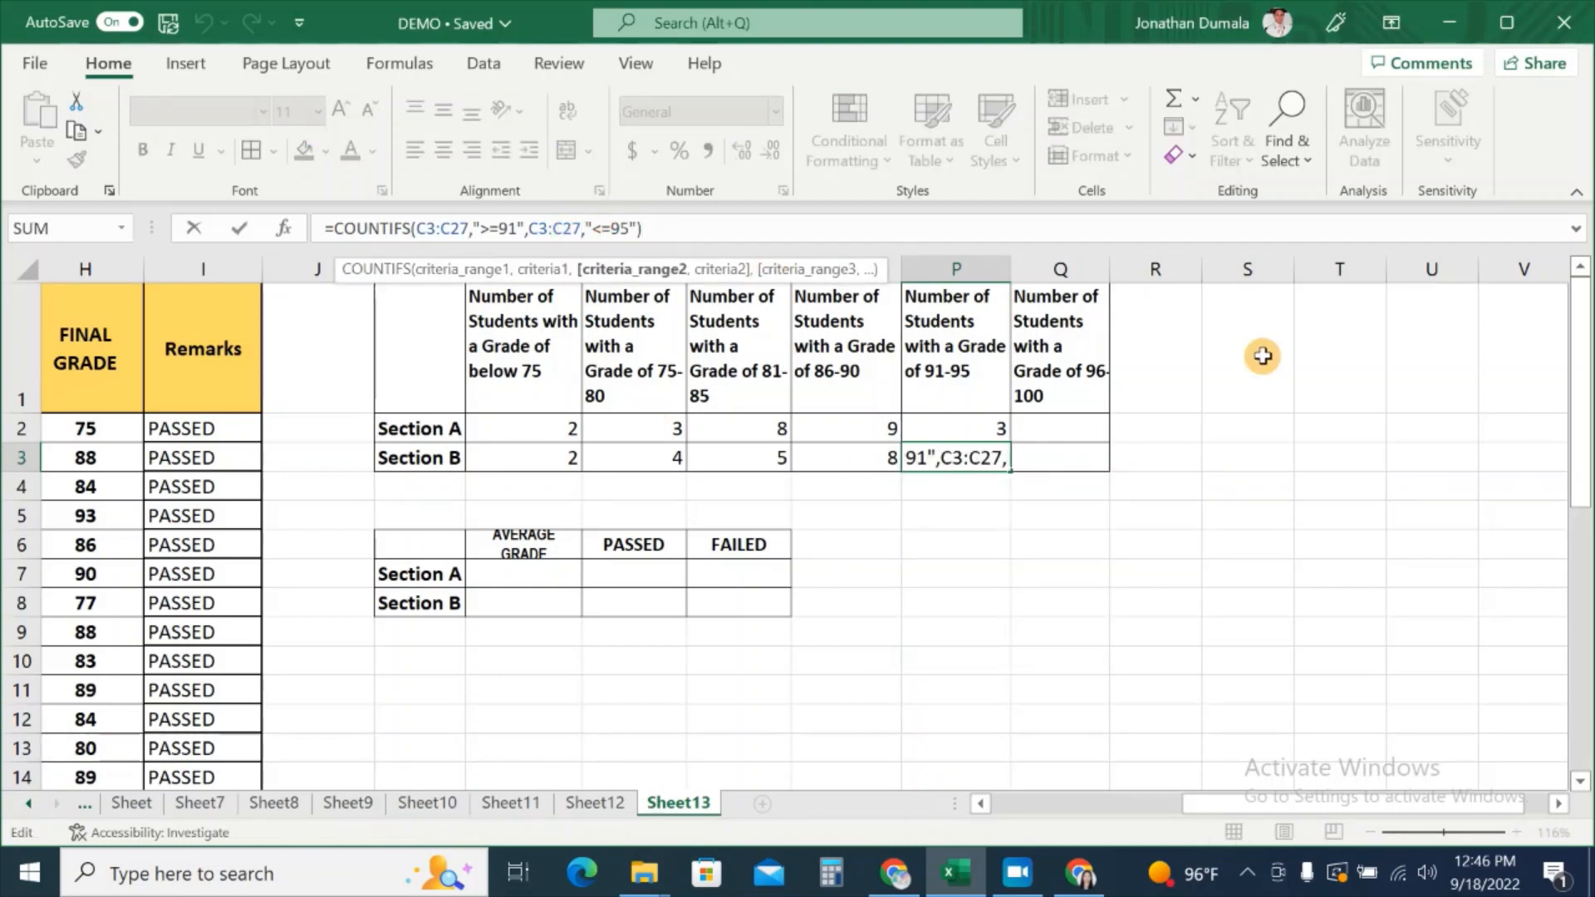
key("BackSpace")
key("BackSpace")
key("BackSpace")
key("BackSpace")
key("BackSpace")
key("BackSpace")
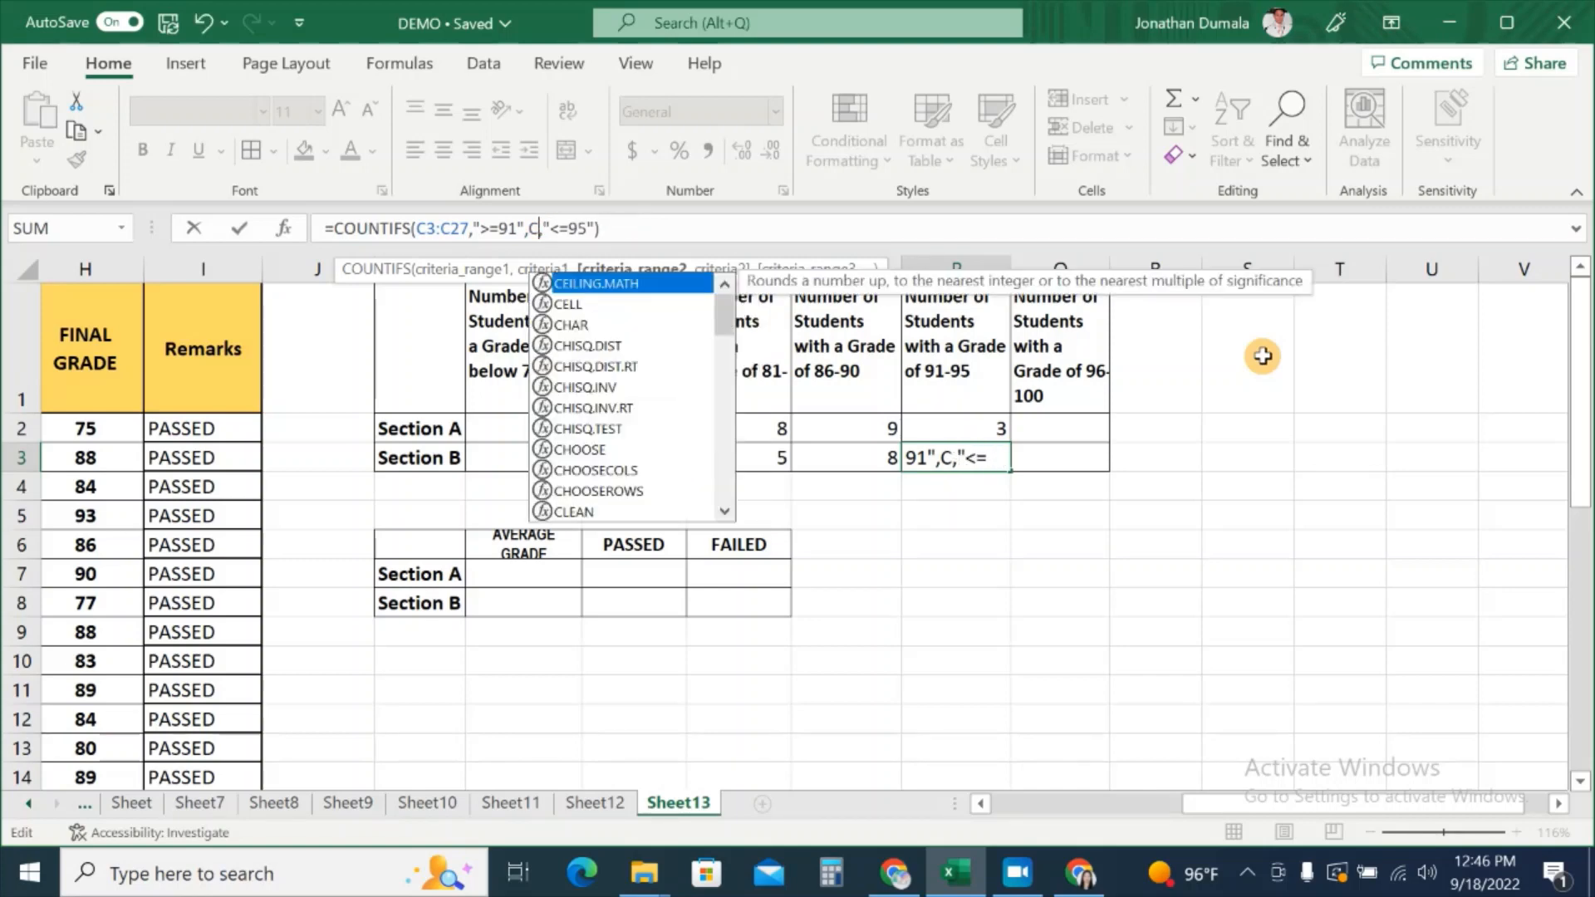
left_click_drag(1316, 804, 1184, 818)
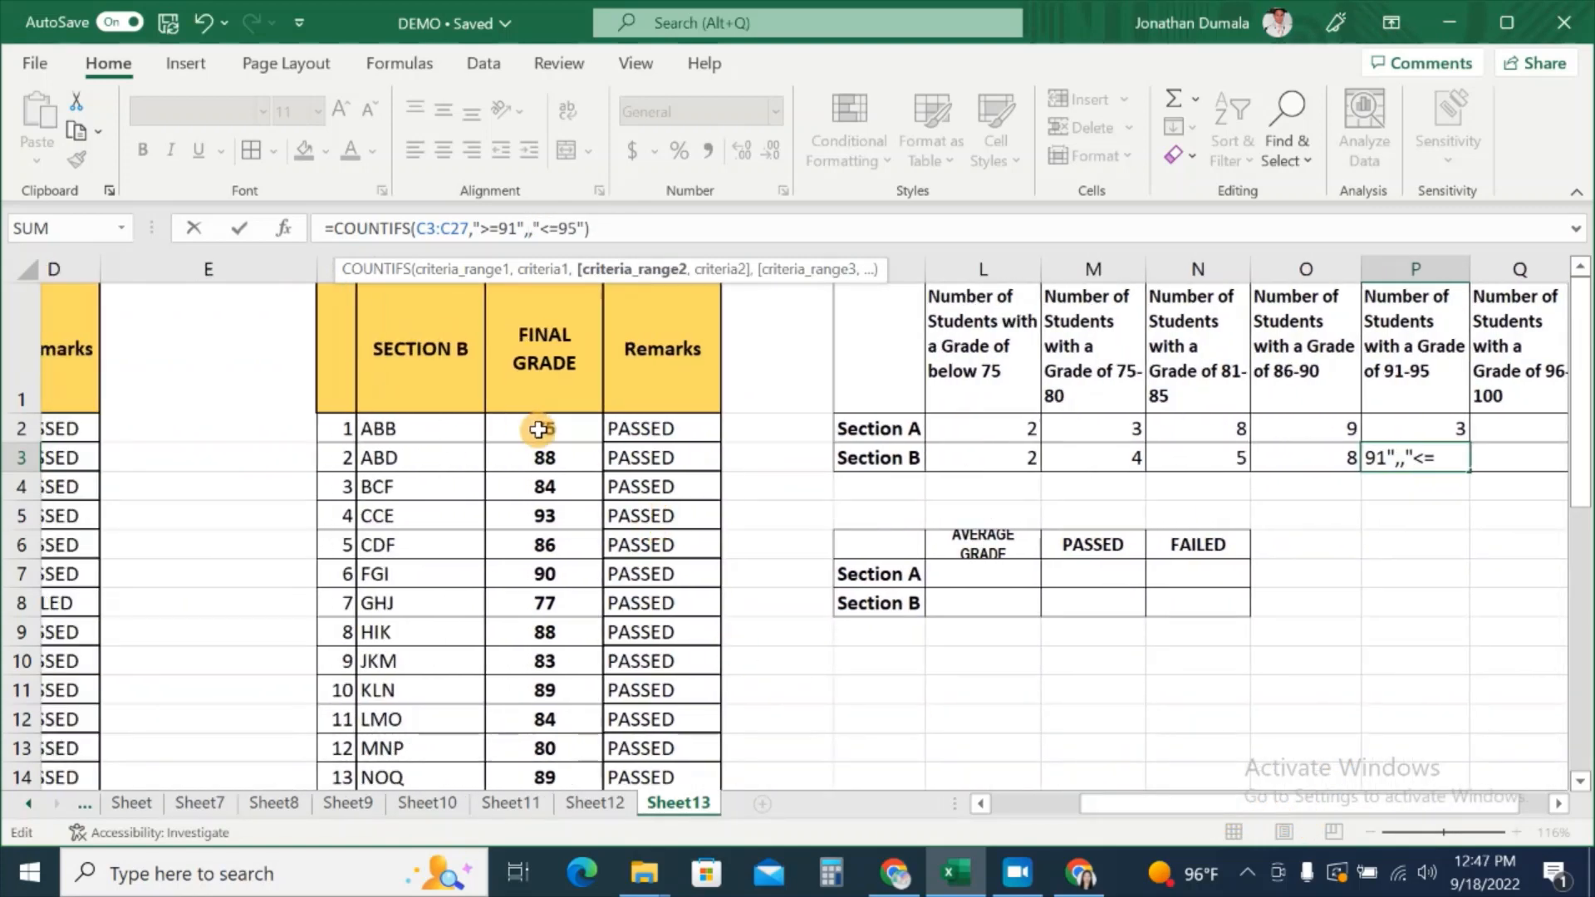
left_click_drag(536, 428, 551, 724)
scroll(1132, 498, "up", 3)
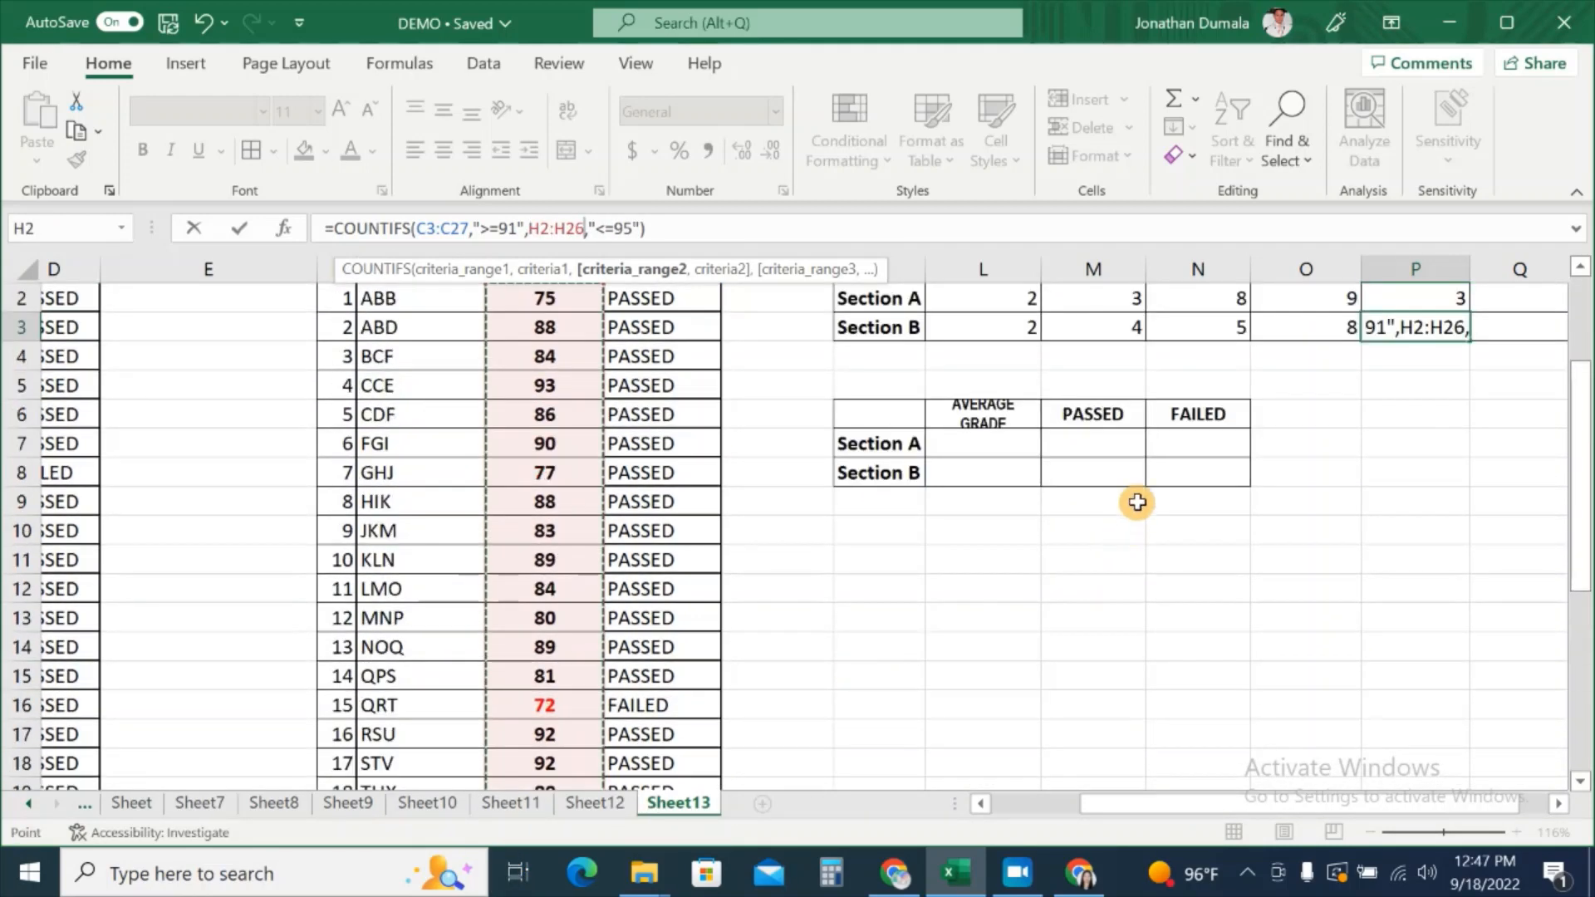
Step: Replace the first range with H2:H26 too, so P3 shows 5
left_click(471, 228)
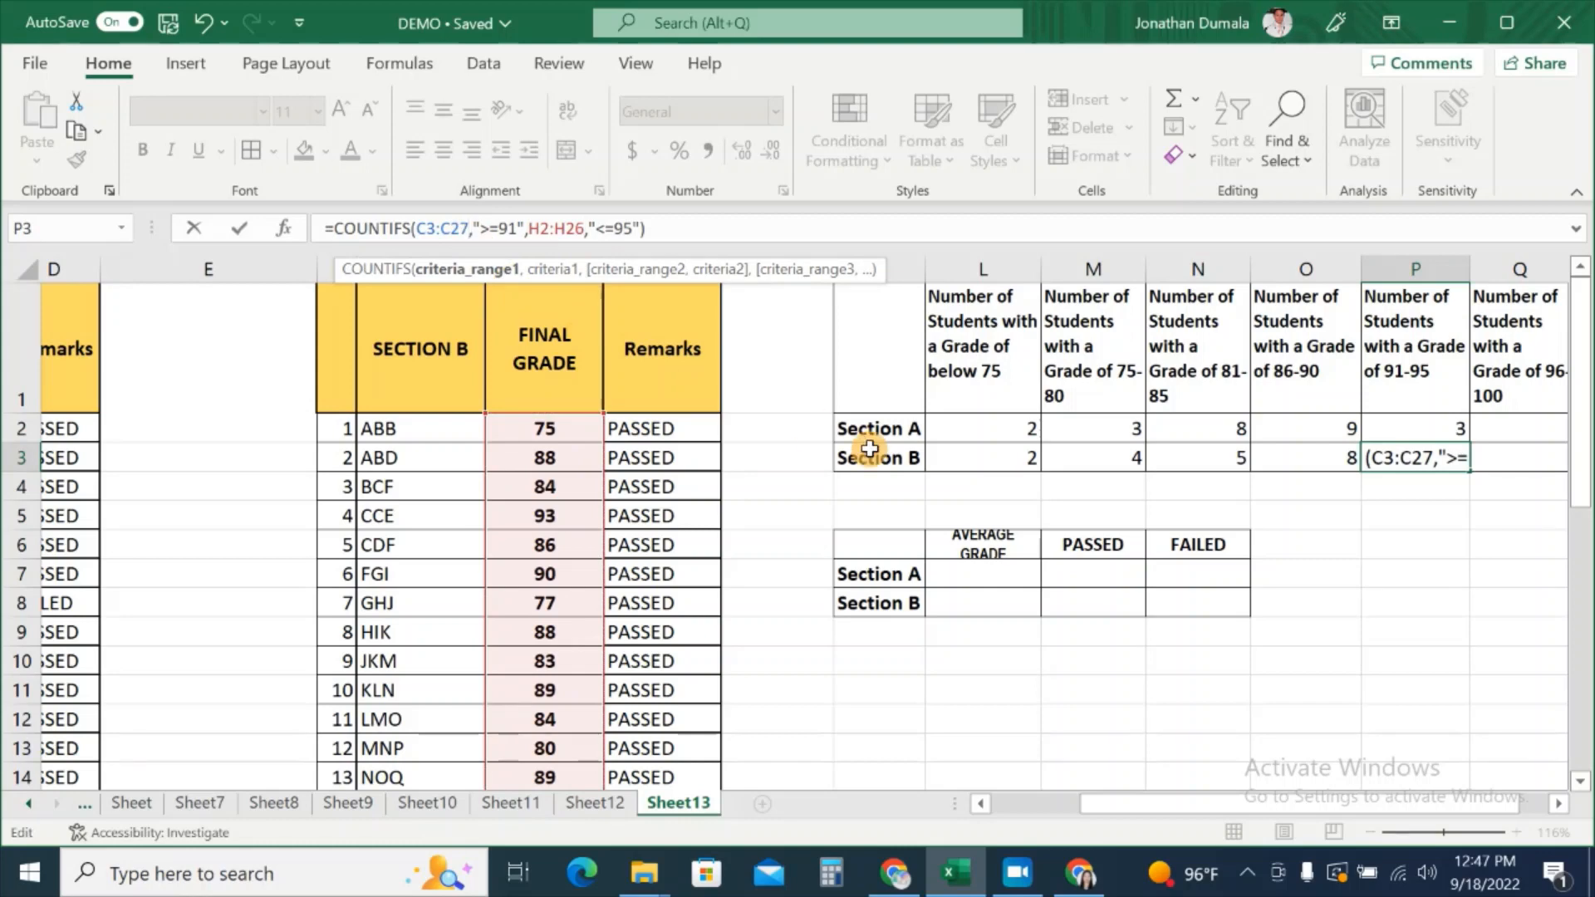
key("BackSpace")
key("BackSpace")
key("BackSpace")
key("BackSpace")
key("BackSpace")
key("BackSpace")
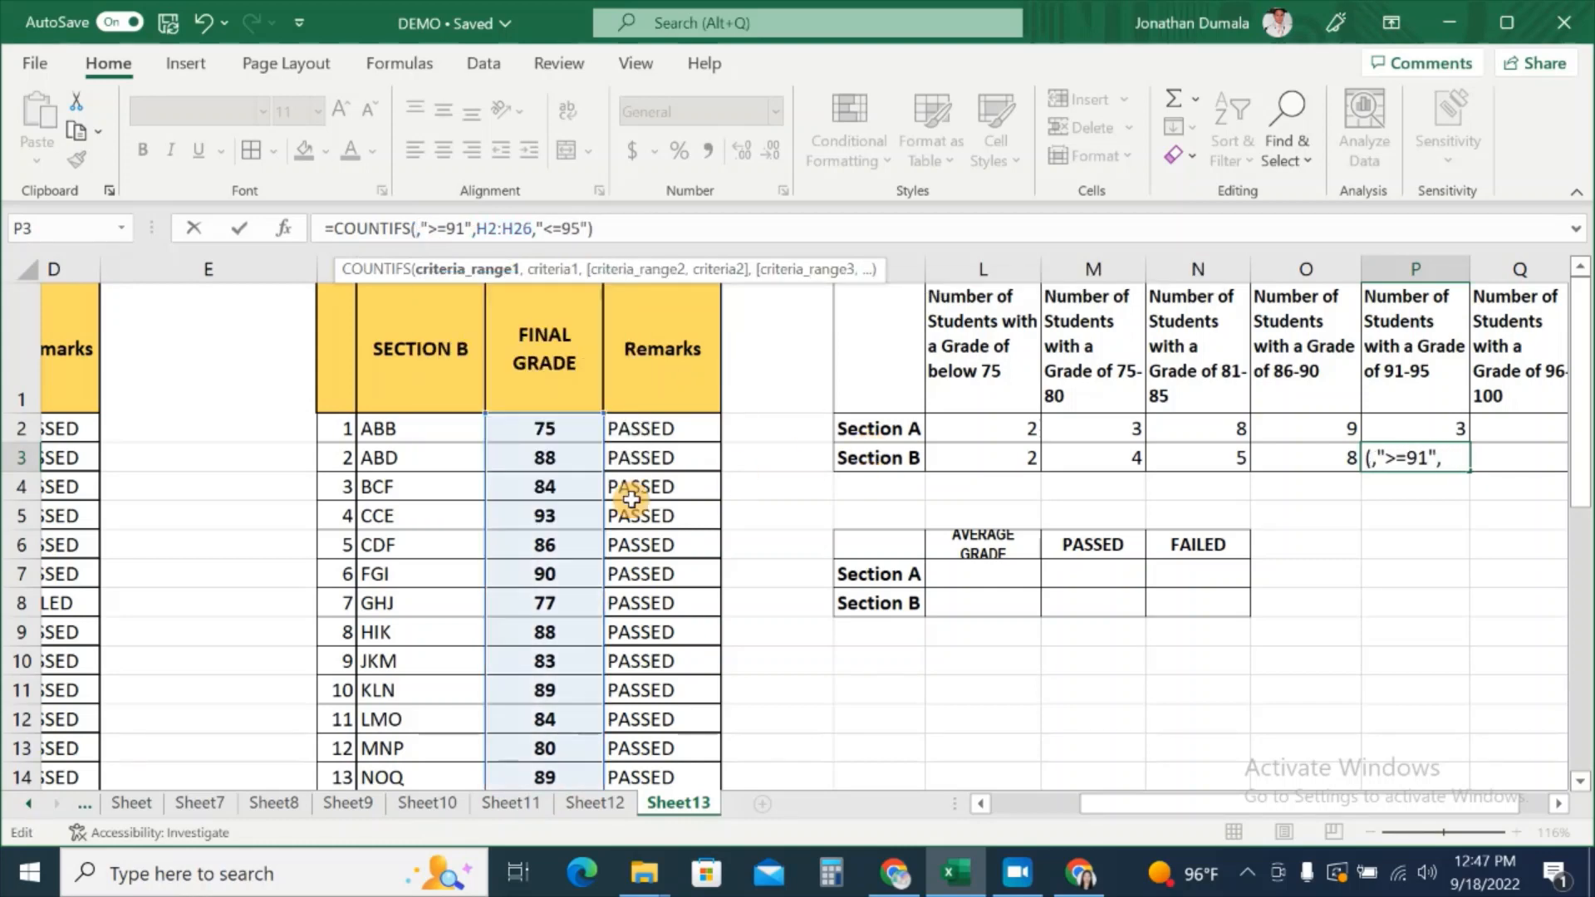
left_click_drag(562, 431, 570, 740)
scroll(1445, 662, "up", 4)
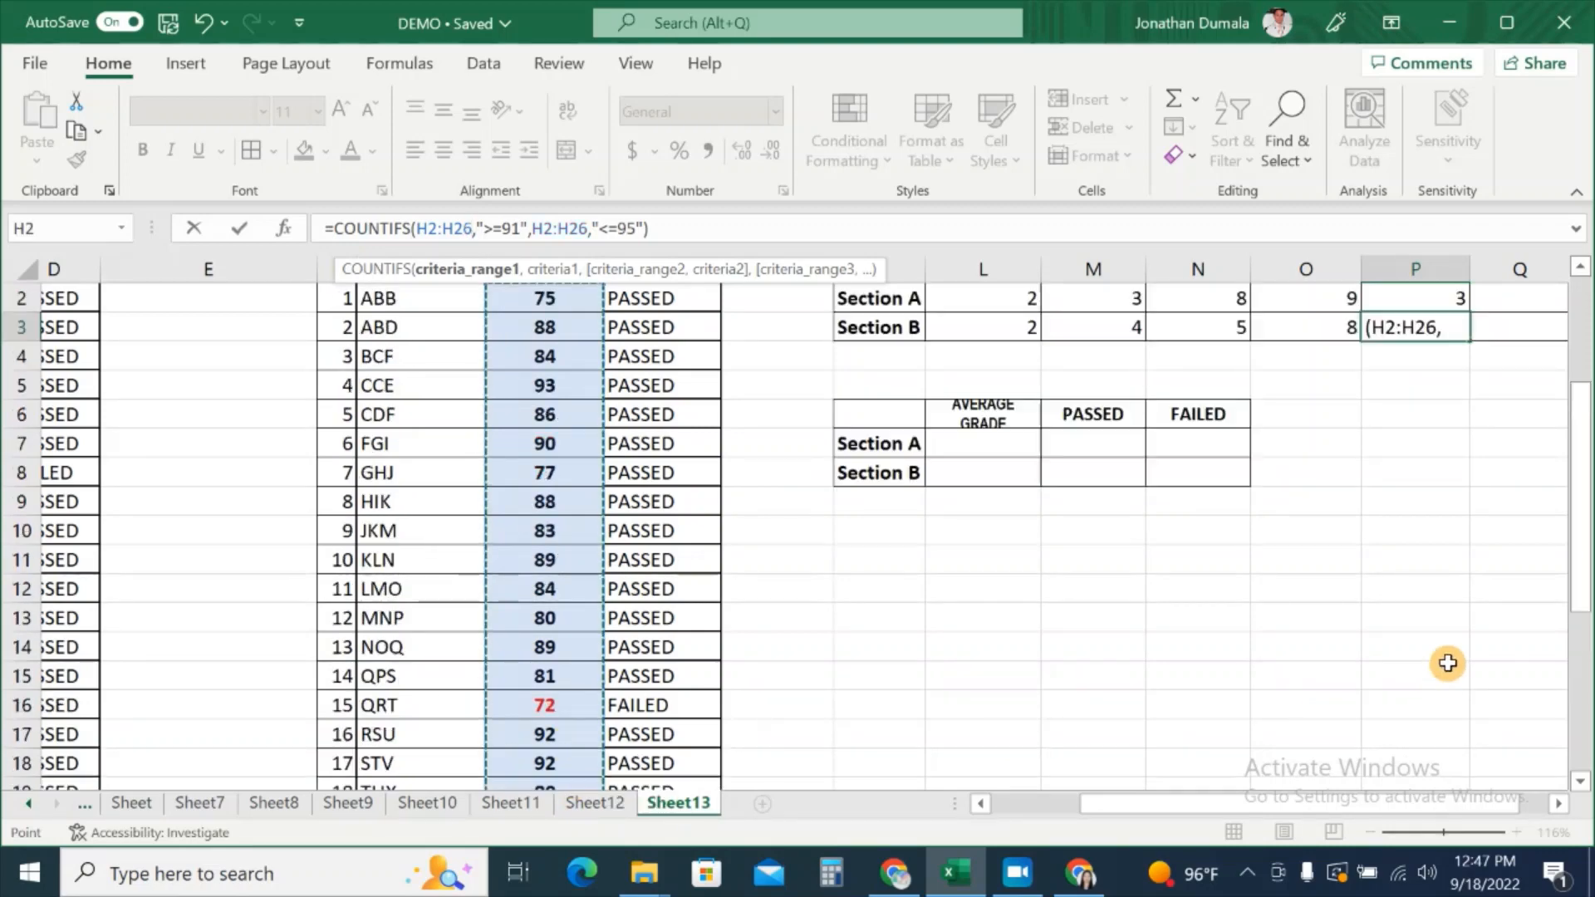
left_click_drag(1368, 804, 1419, 812)
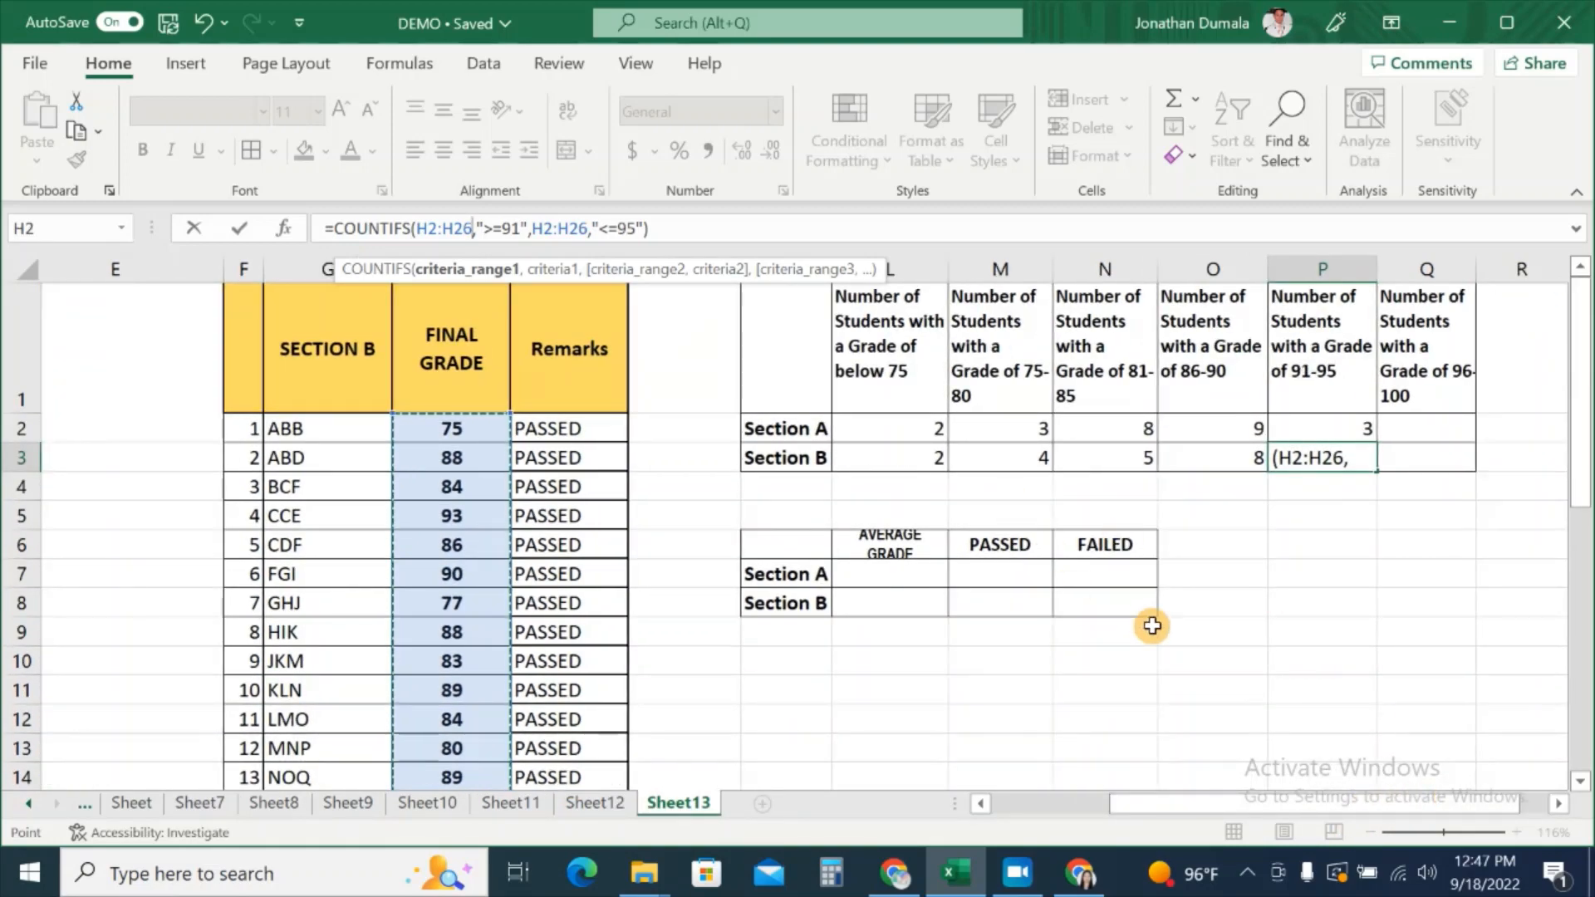
key("Return")
left_click(1427, 429)
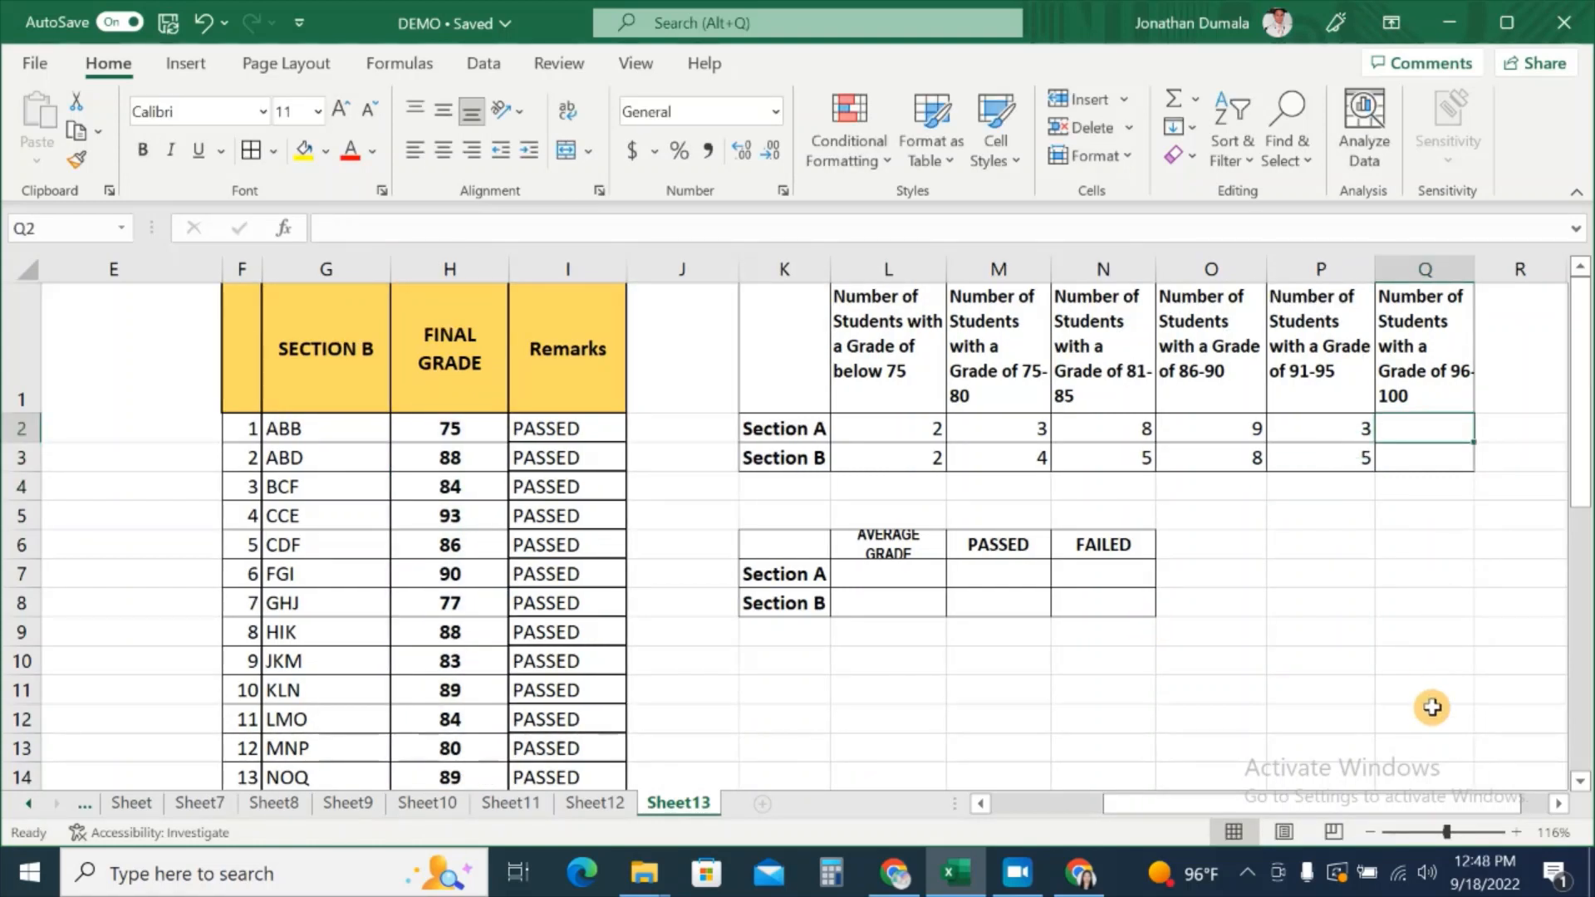
Step: Start a COUNTIFS formula in Q2 with Section A's grades C2:C26 as the first range
type("=")
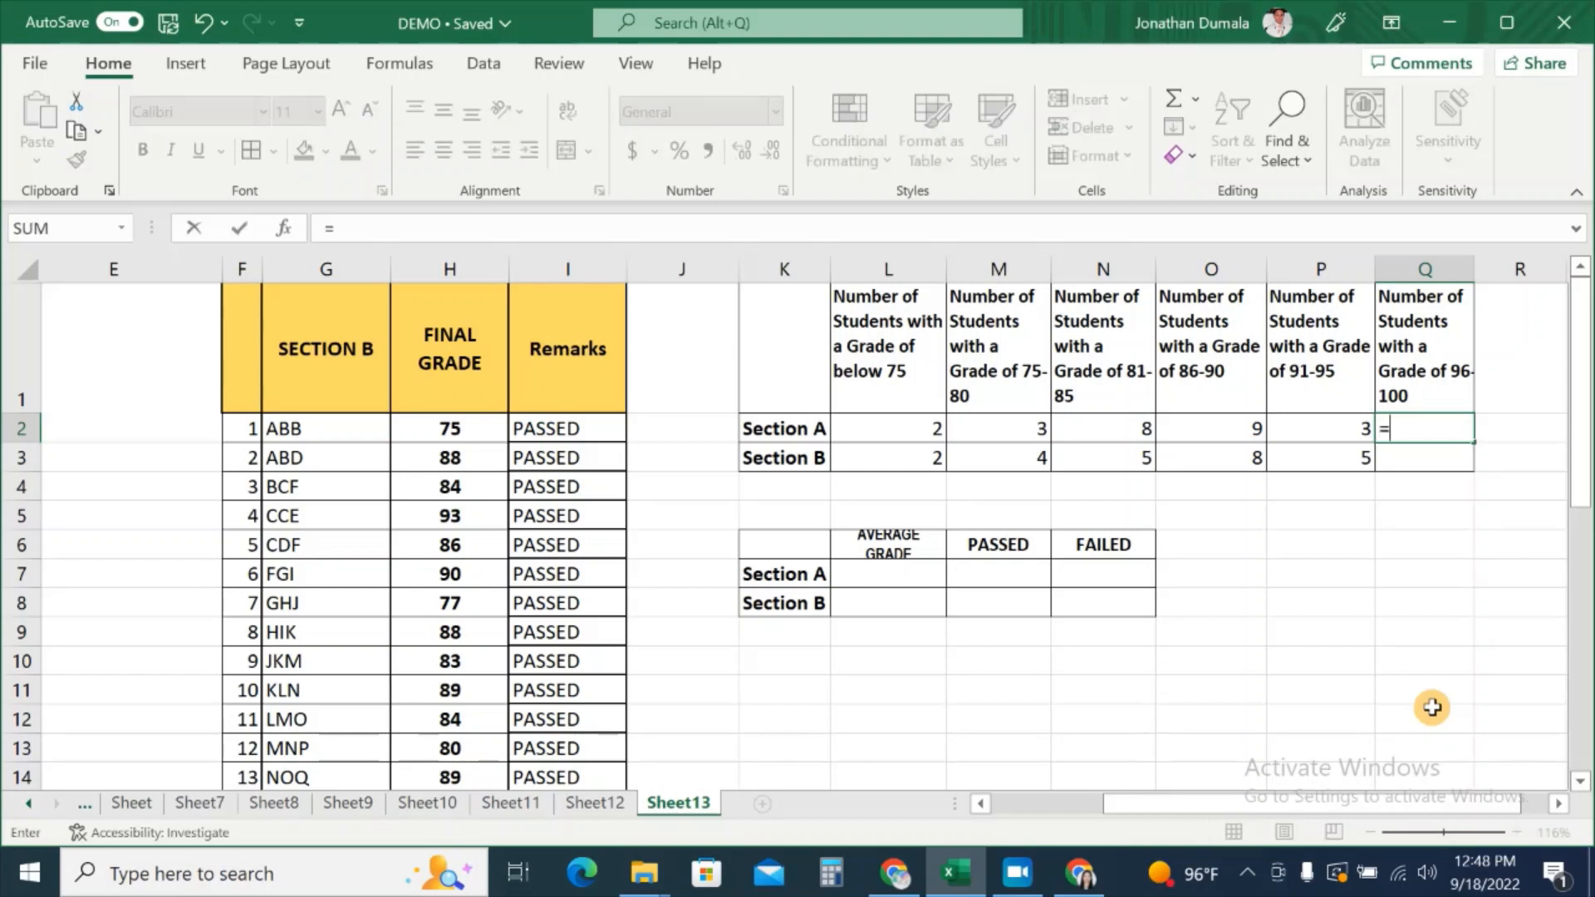
type("C")
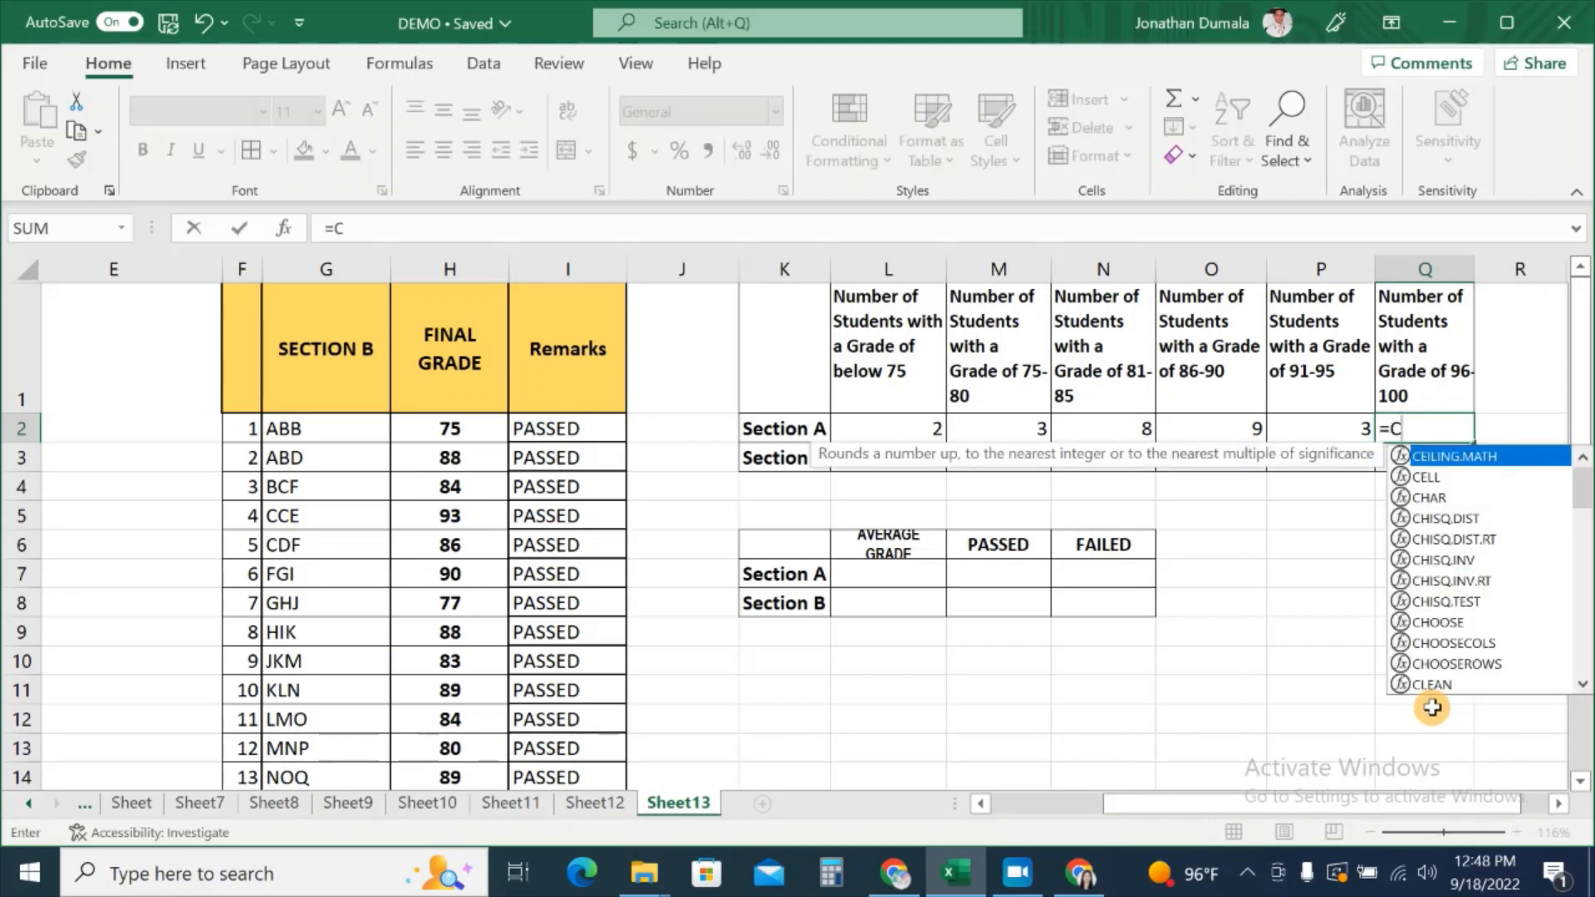
type("OUNTIF")
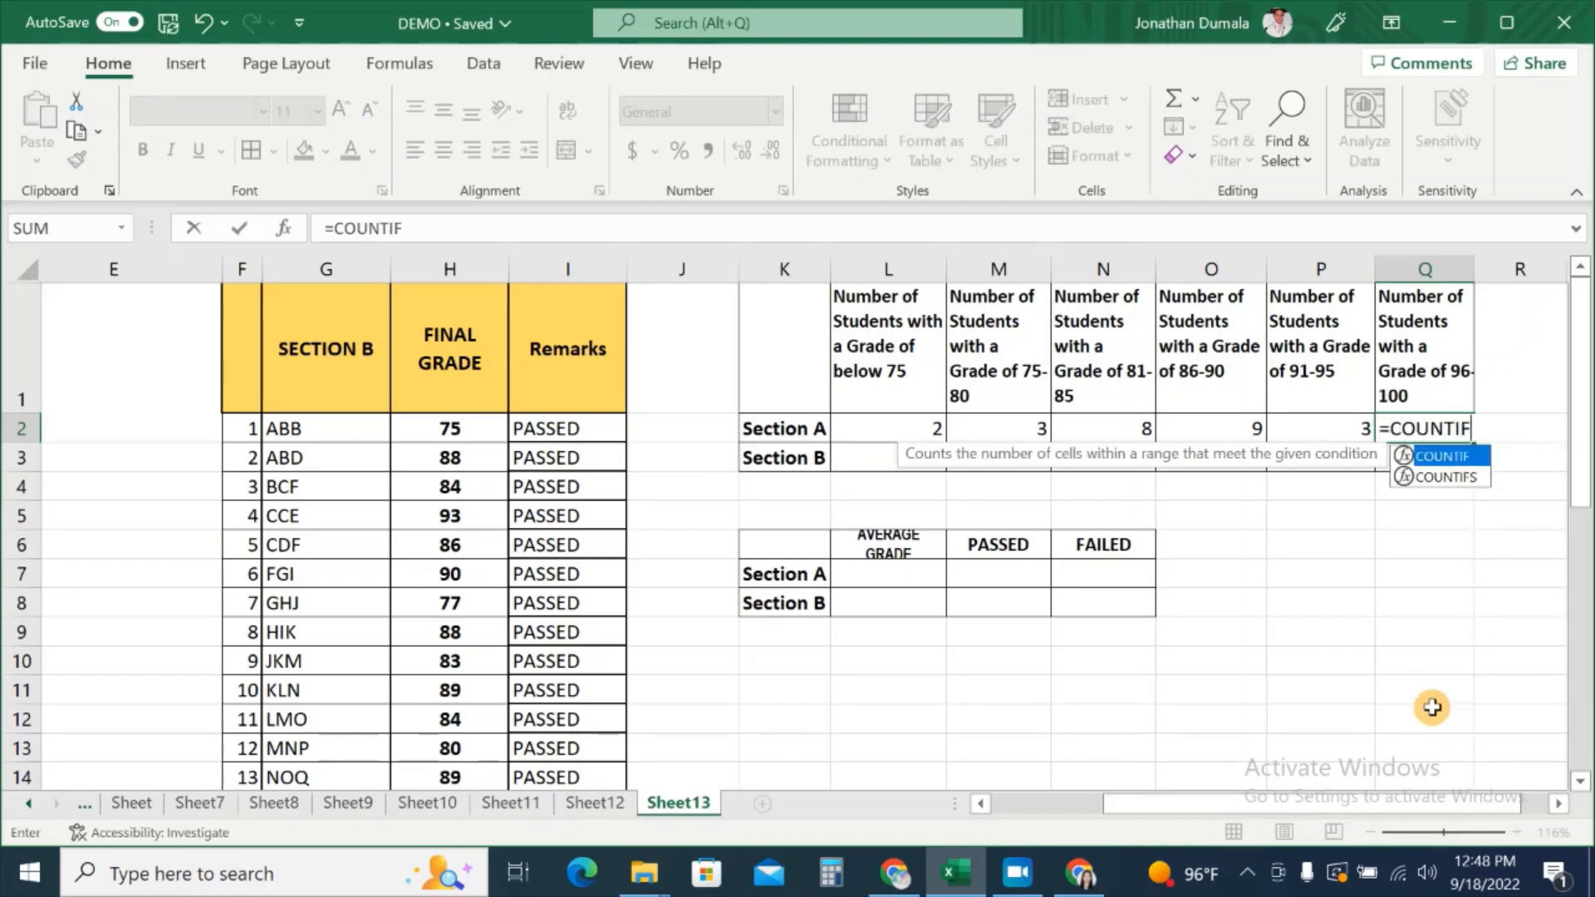
type("S(")
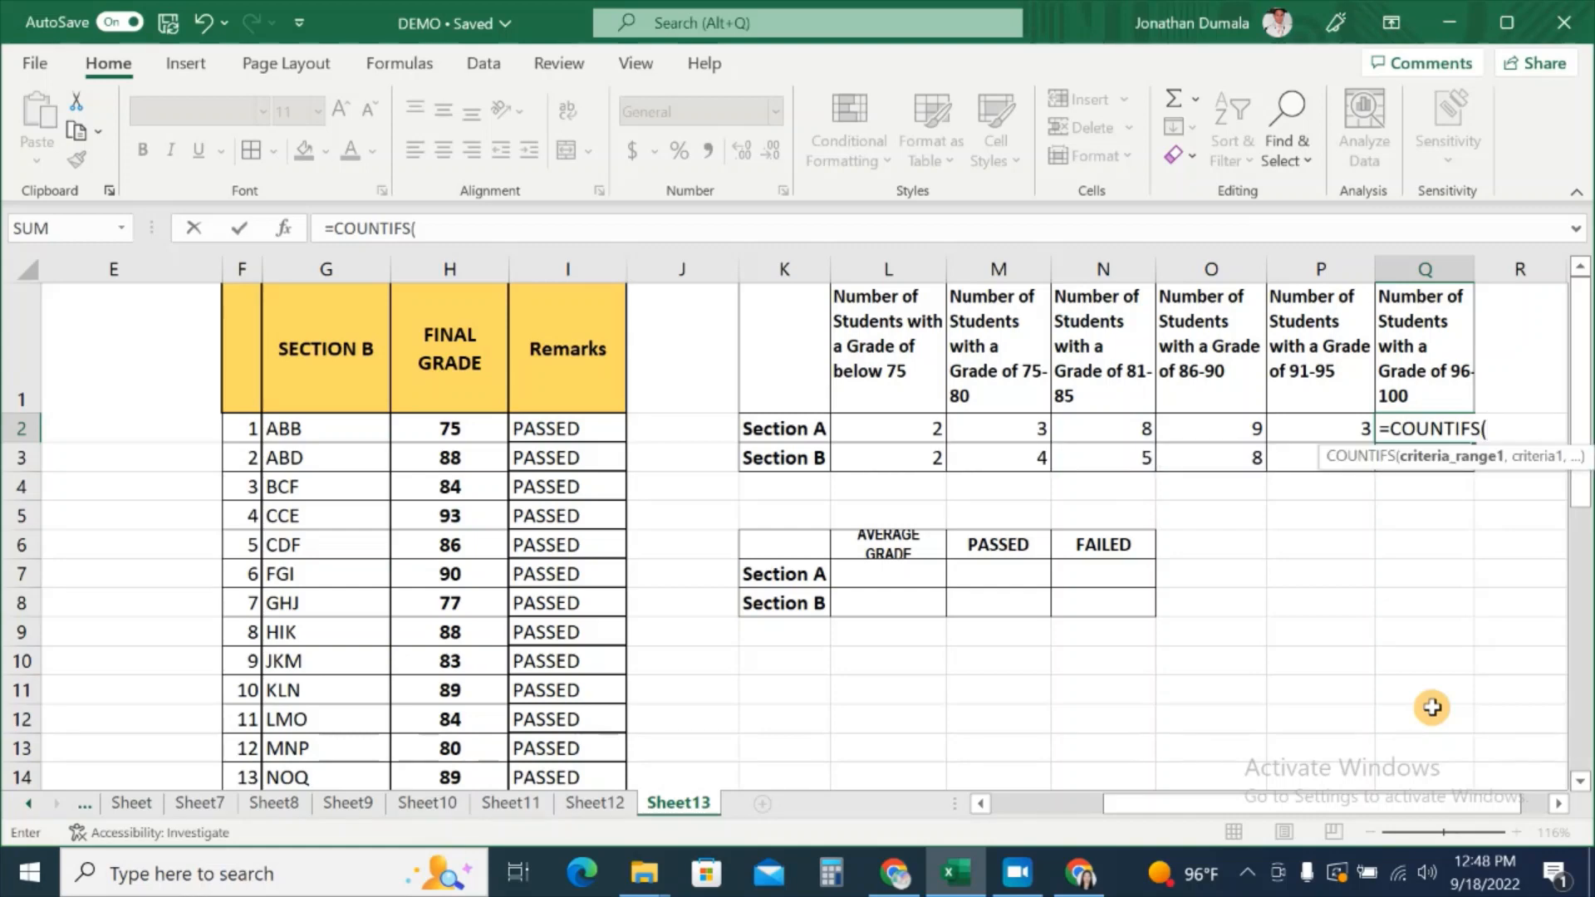
left_click_drag(1435, 804, 1068, 773)
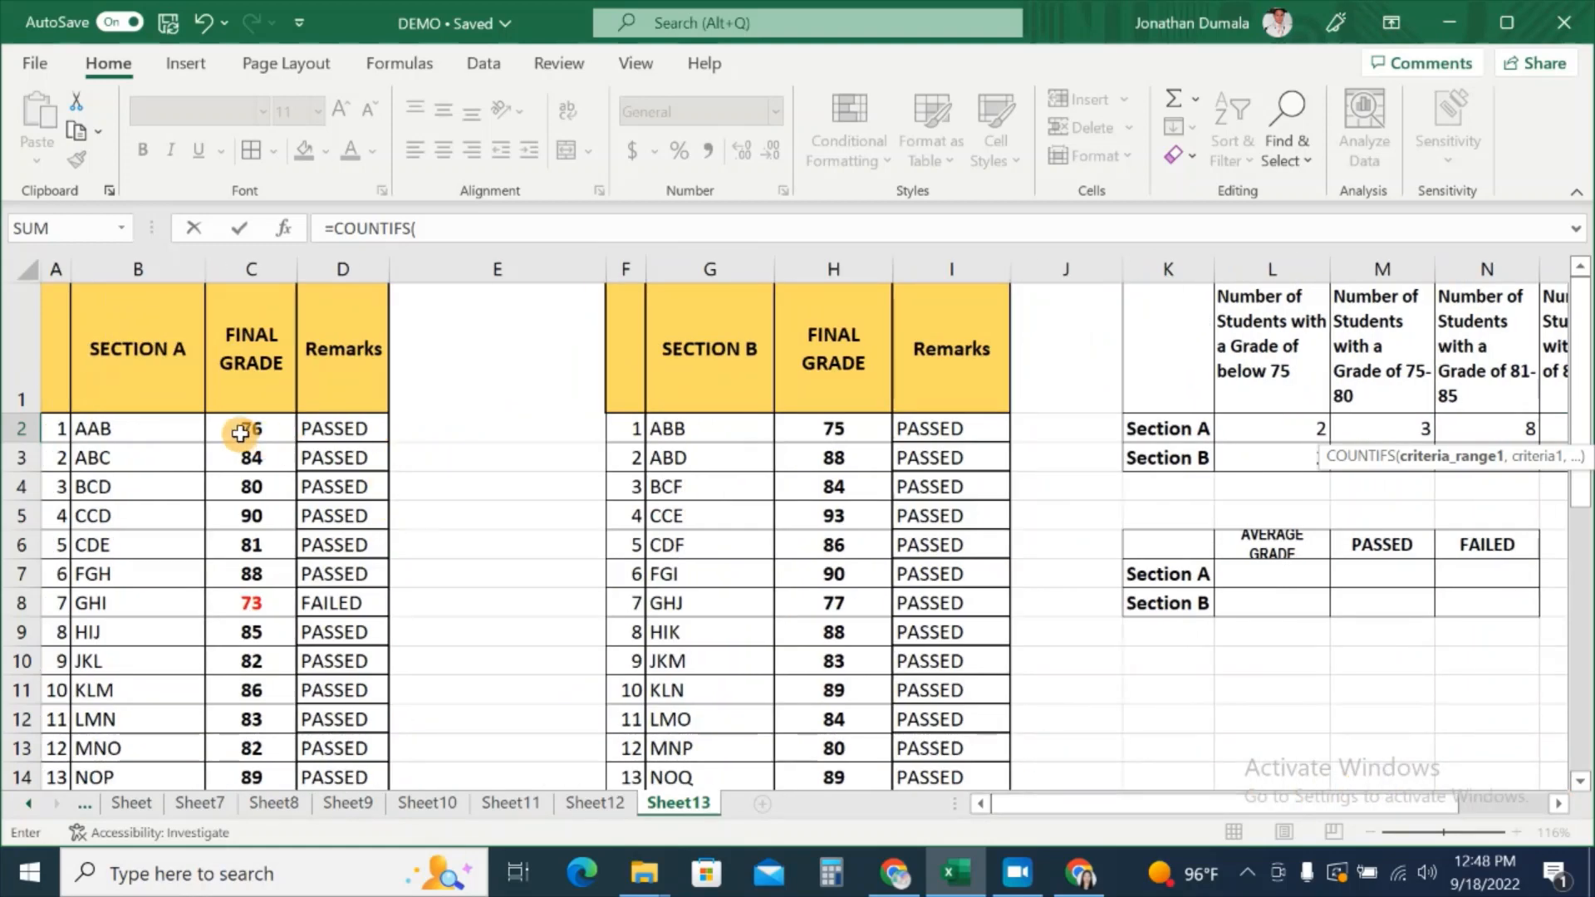
left_click_drag(240, 433, 253, 731)
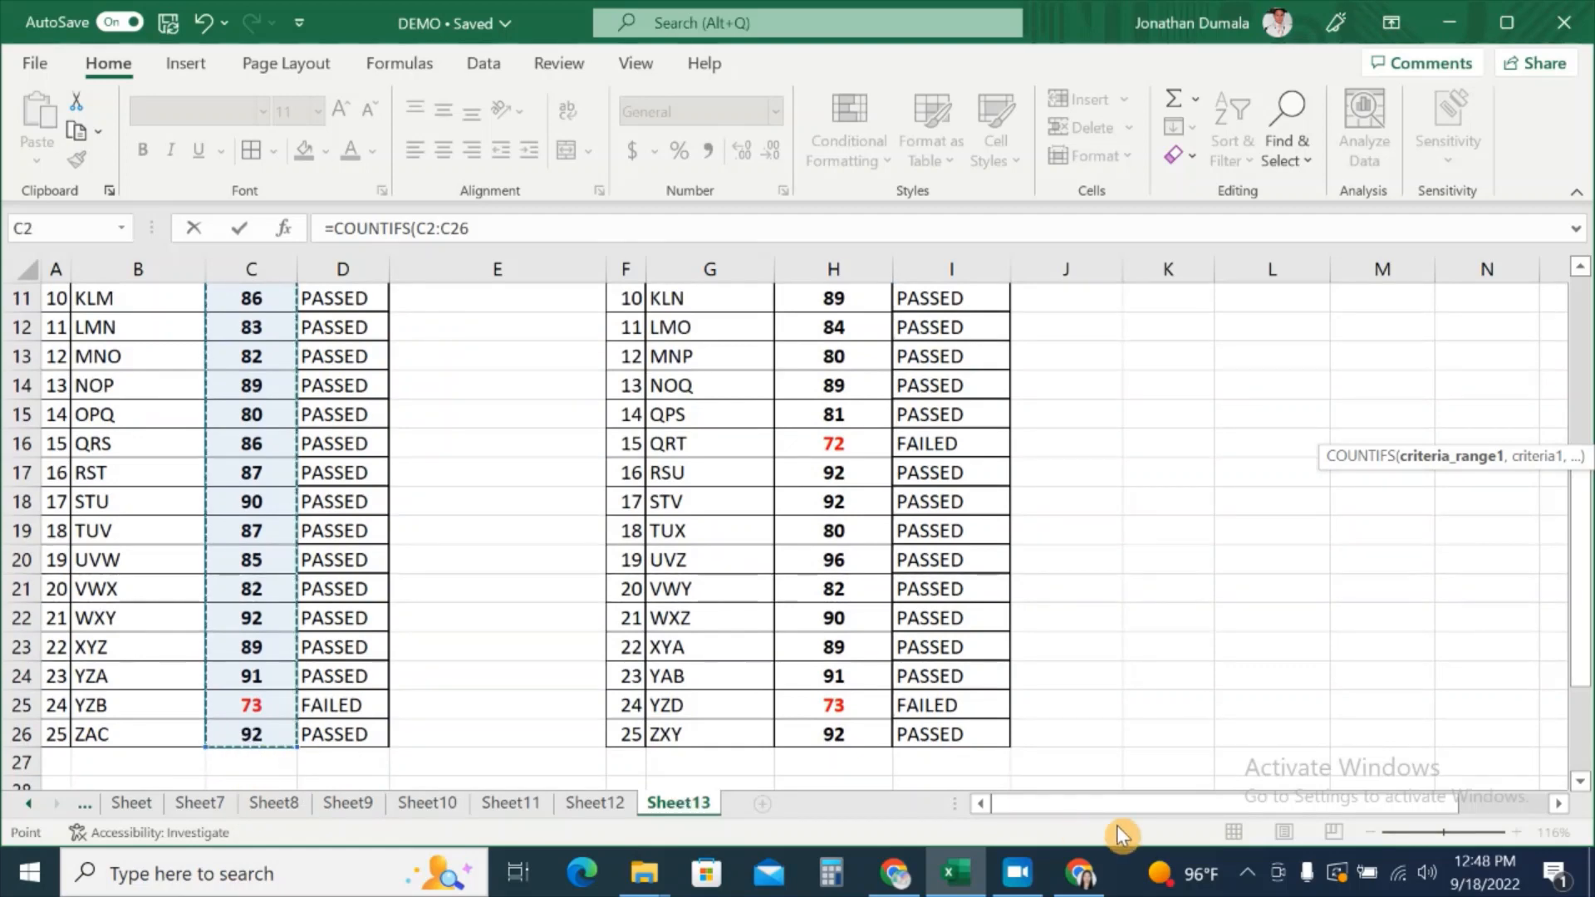
left_click_drag(1126, 810, 1410, 809)
scroll(1385, 677, "up", 4)
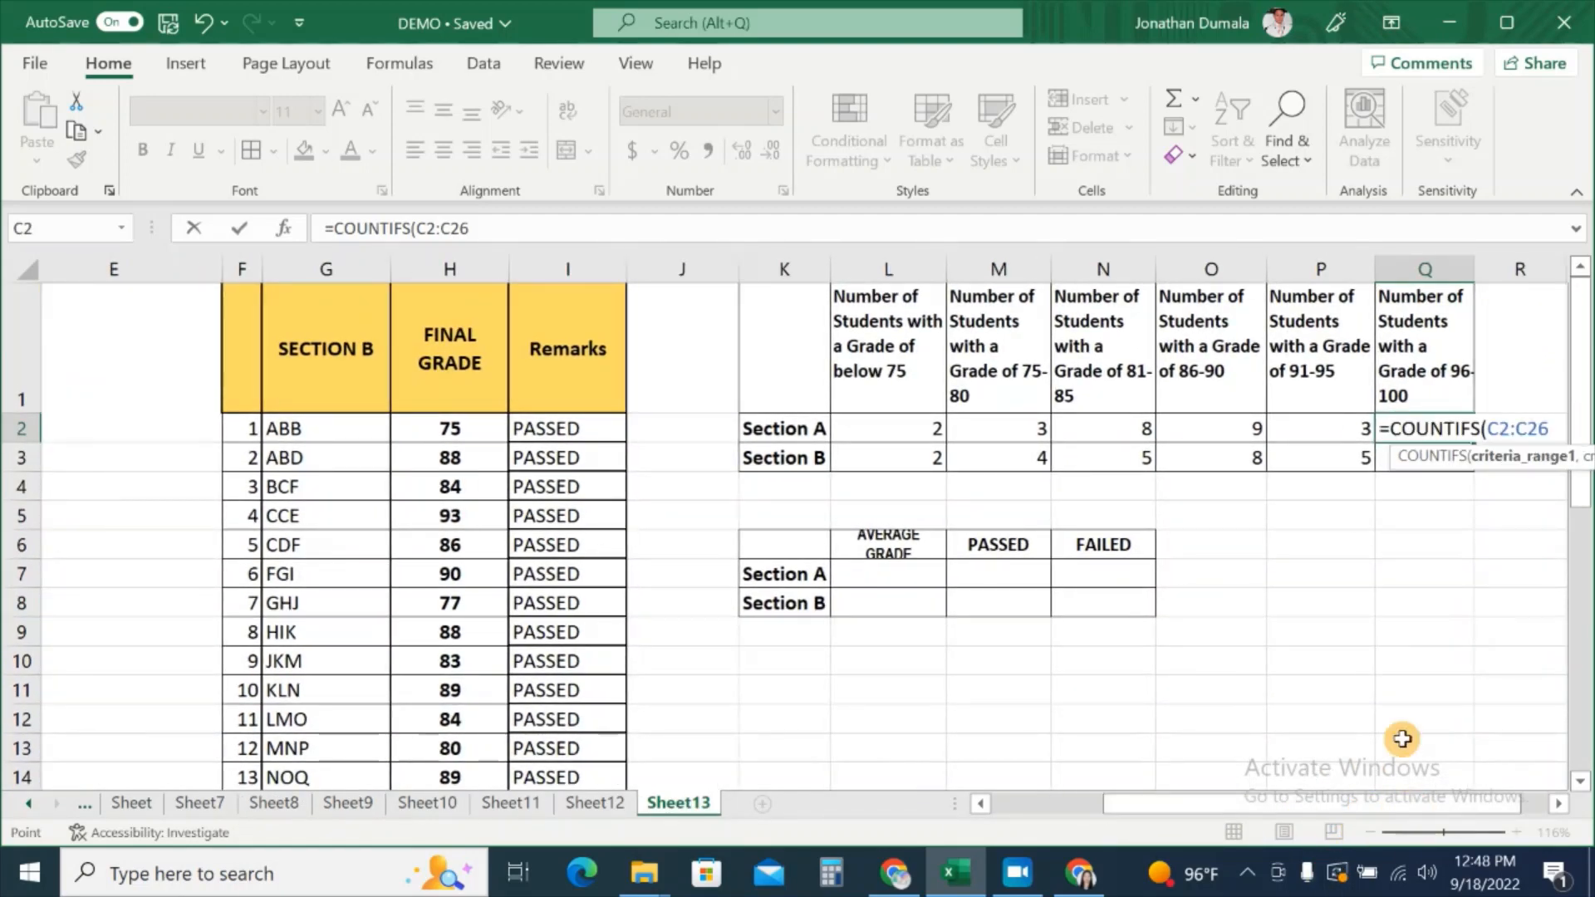
type(",\">=96")
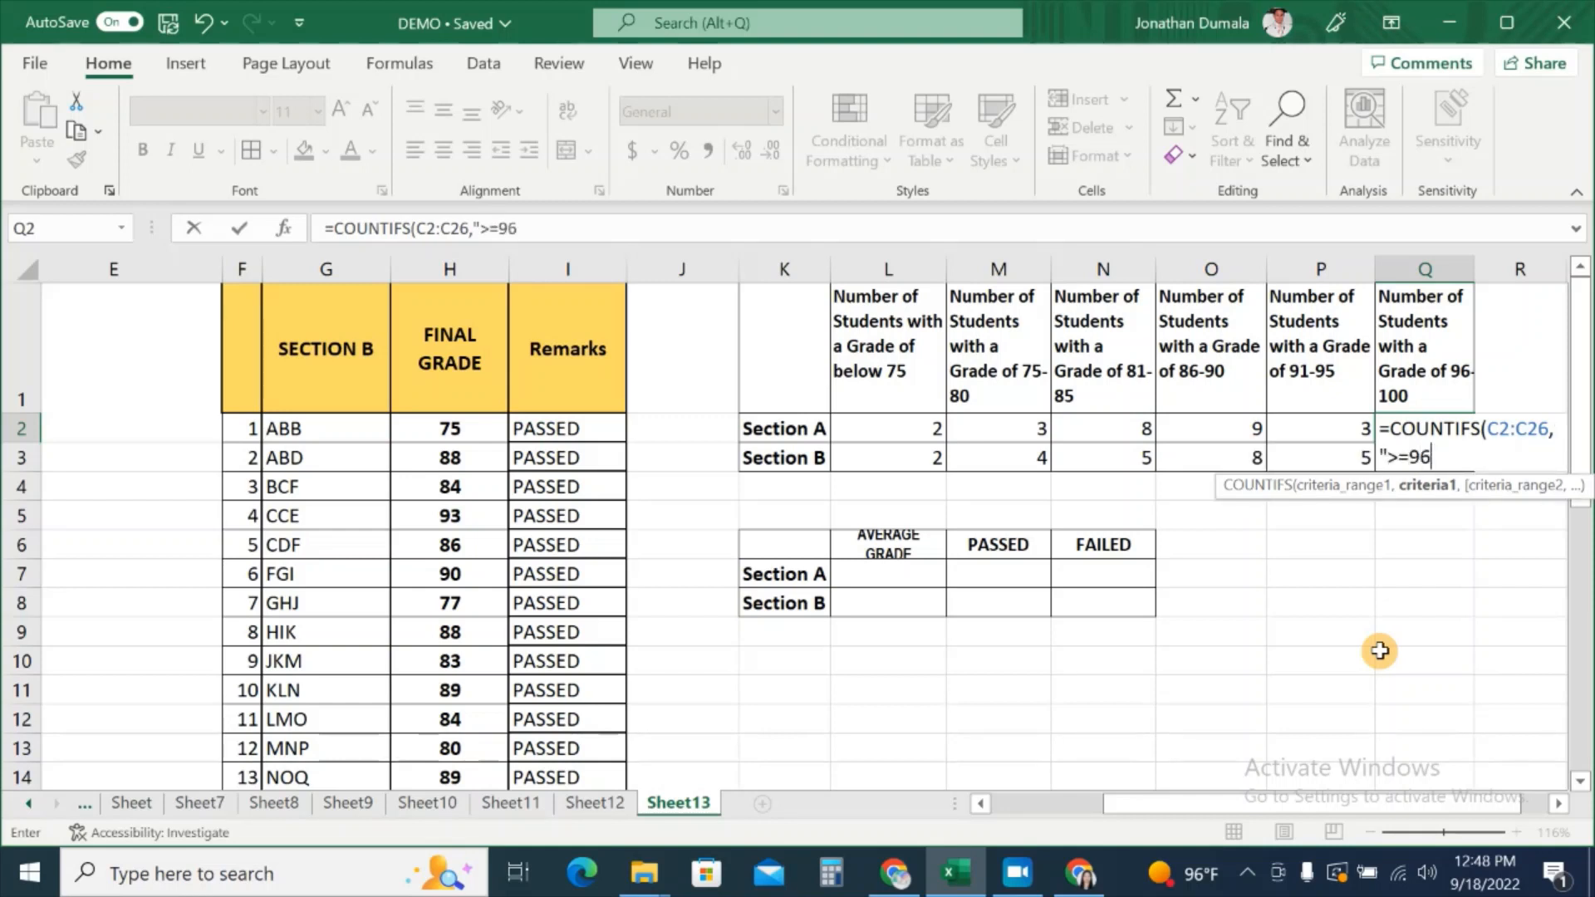
Step: Add the second C2:C26 range and criteria to form =COUNTIFS(C2:C26,">=96",C2:C26,"<=100")
type(",")
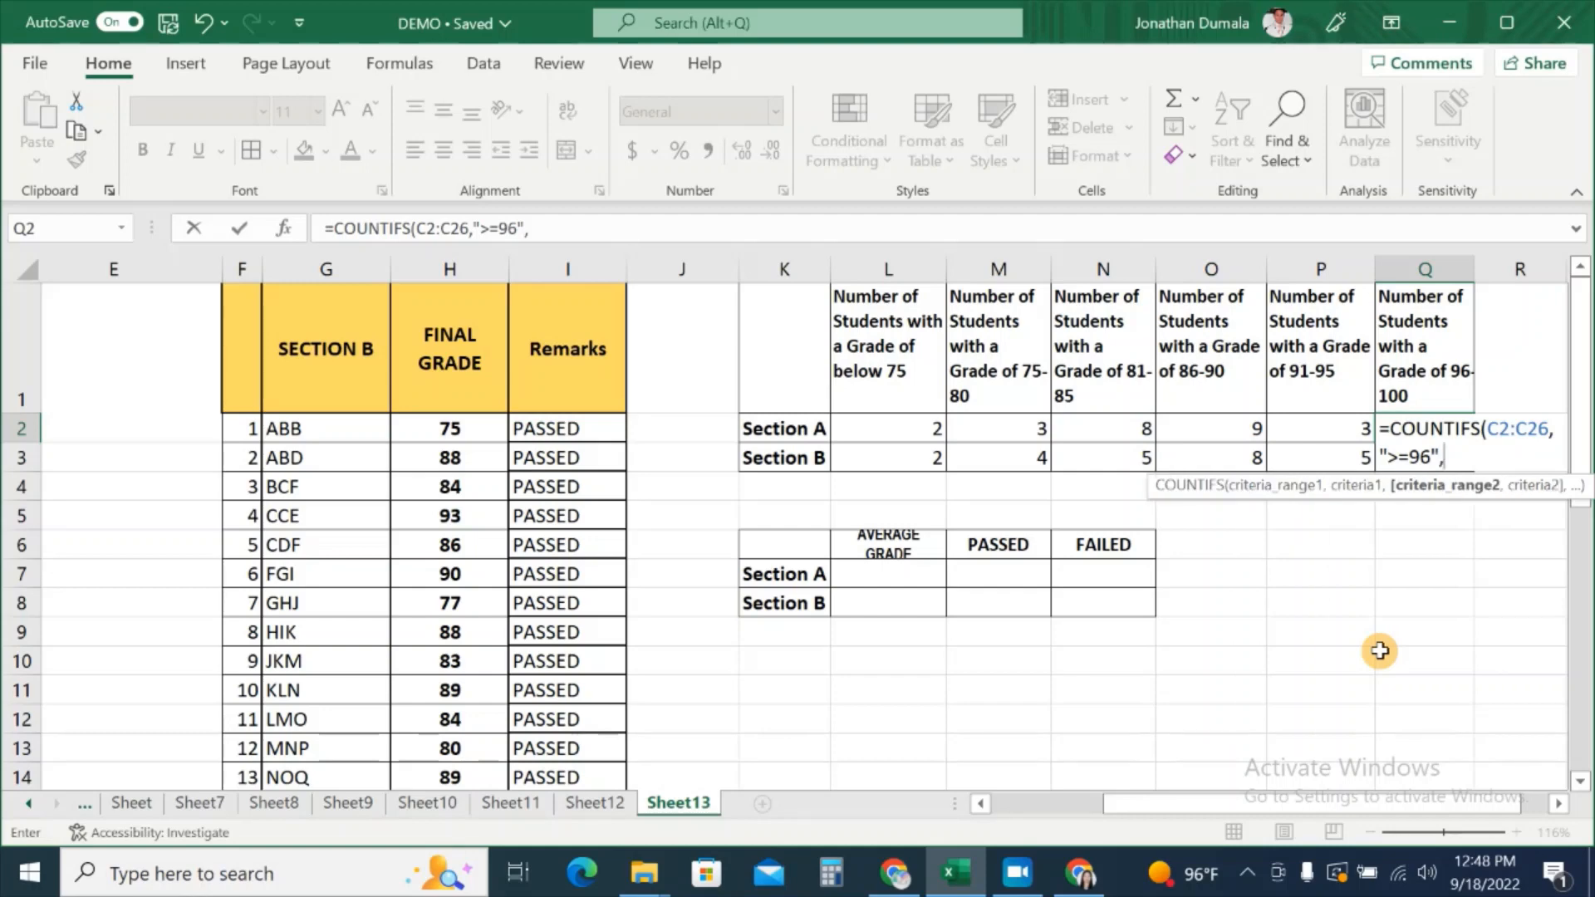
left_click_drag(1242, 804, 1130, 810)
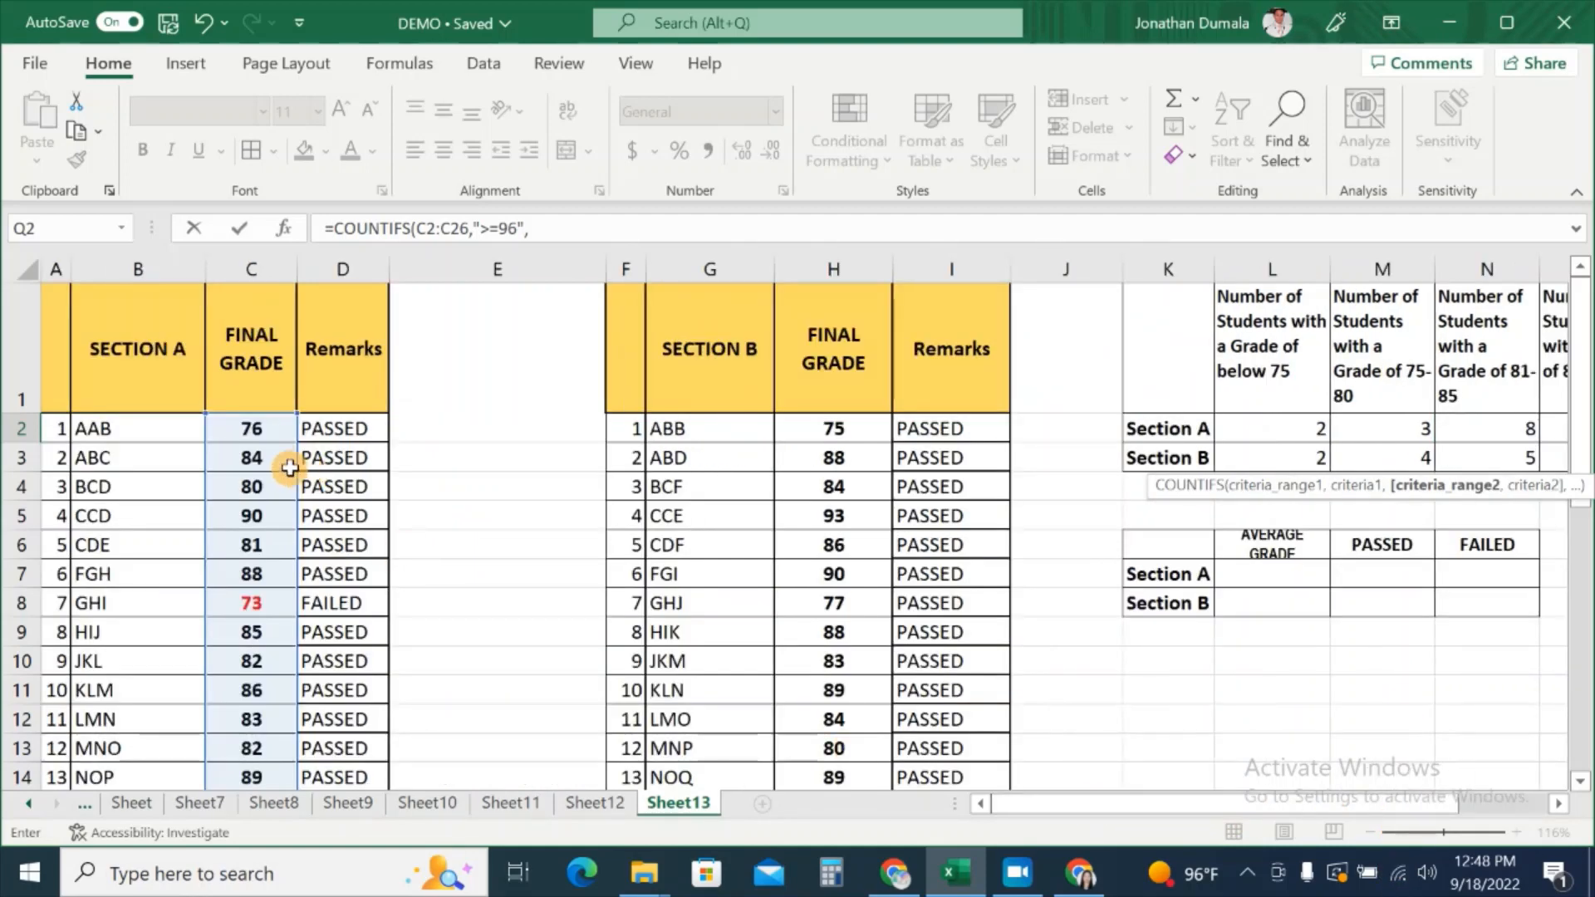
left_click_drag(274, 425, 249, 734)
left_click_drag(1178, 814, 1270, 811)
scroll(1513, 619, "up", 4)
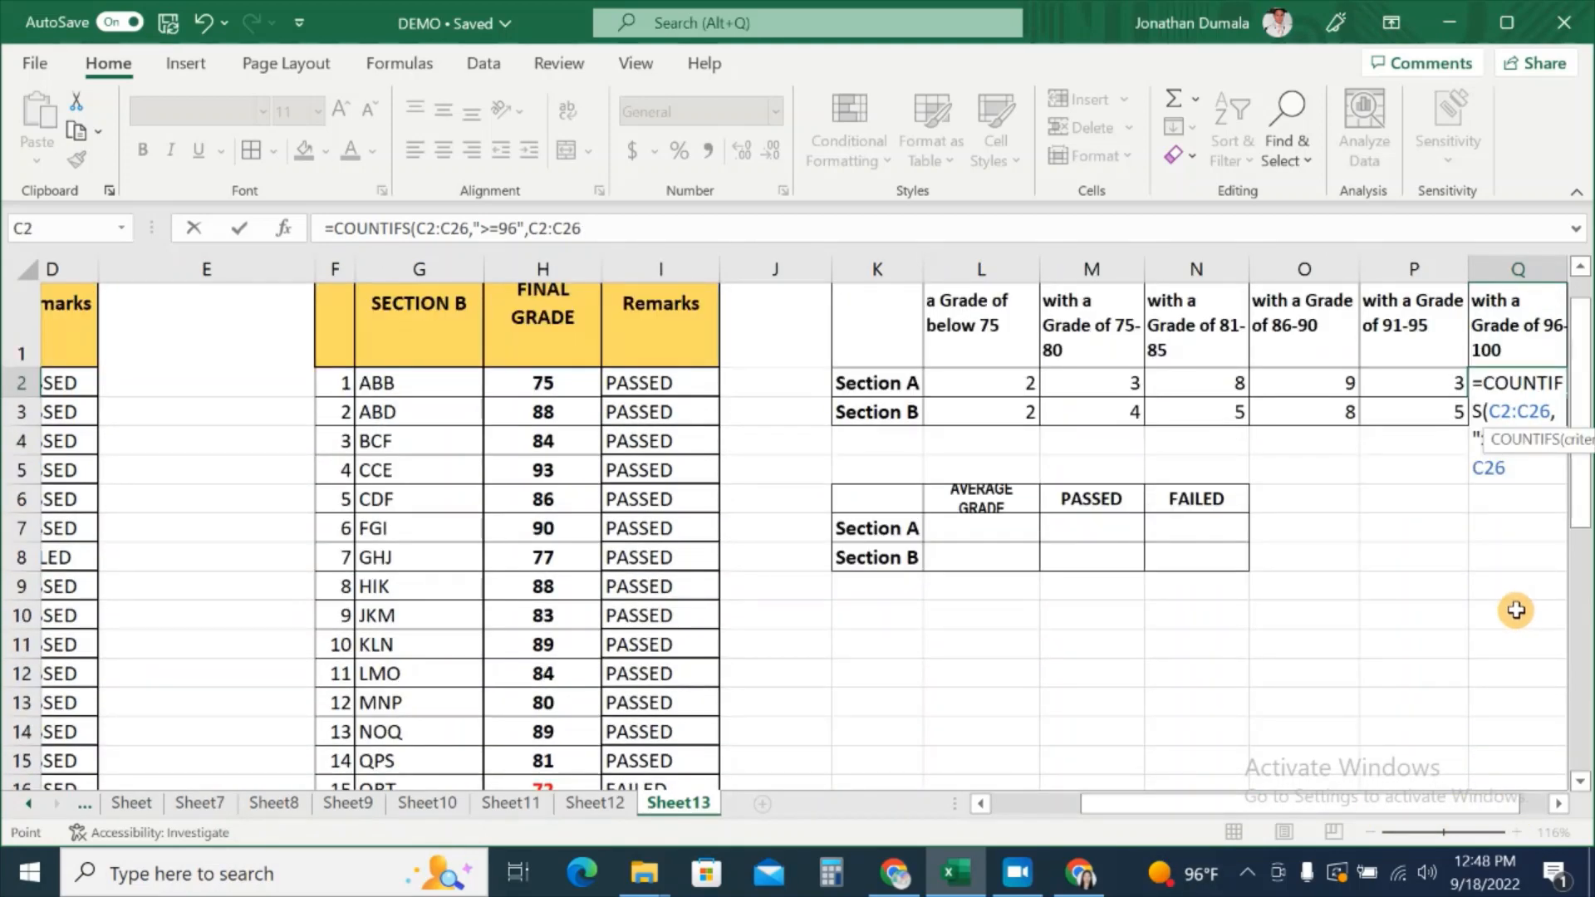
type(",")
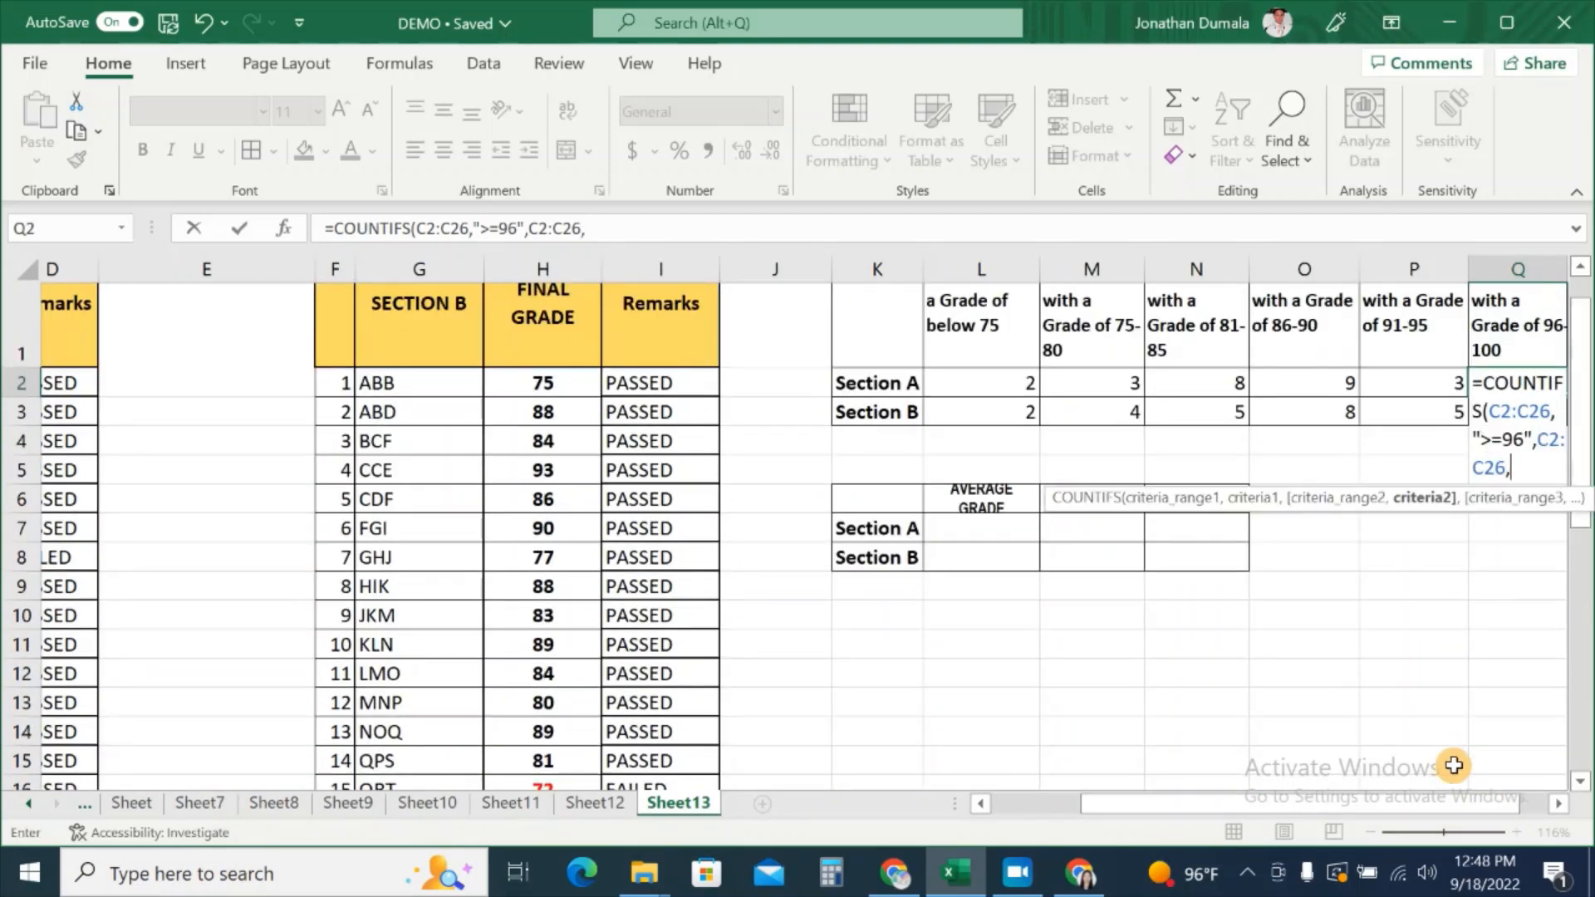
left_click_drag(1471, 809, 1503, 822)
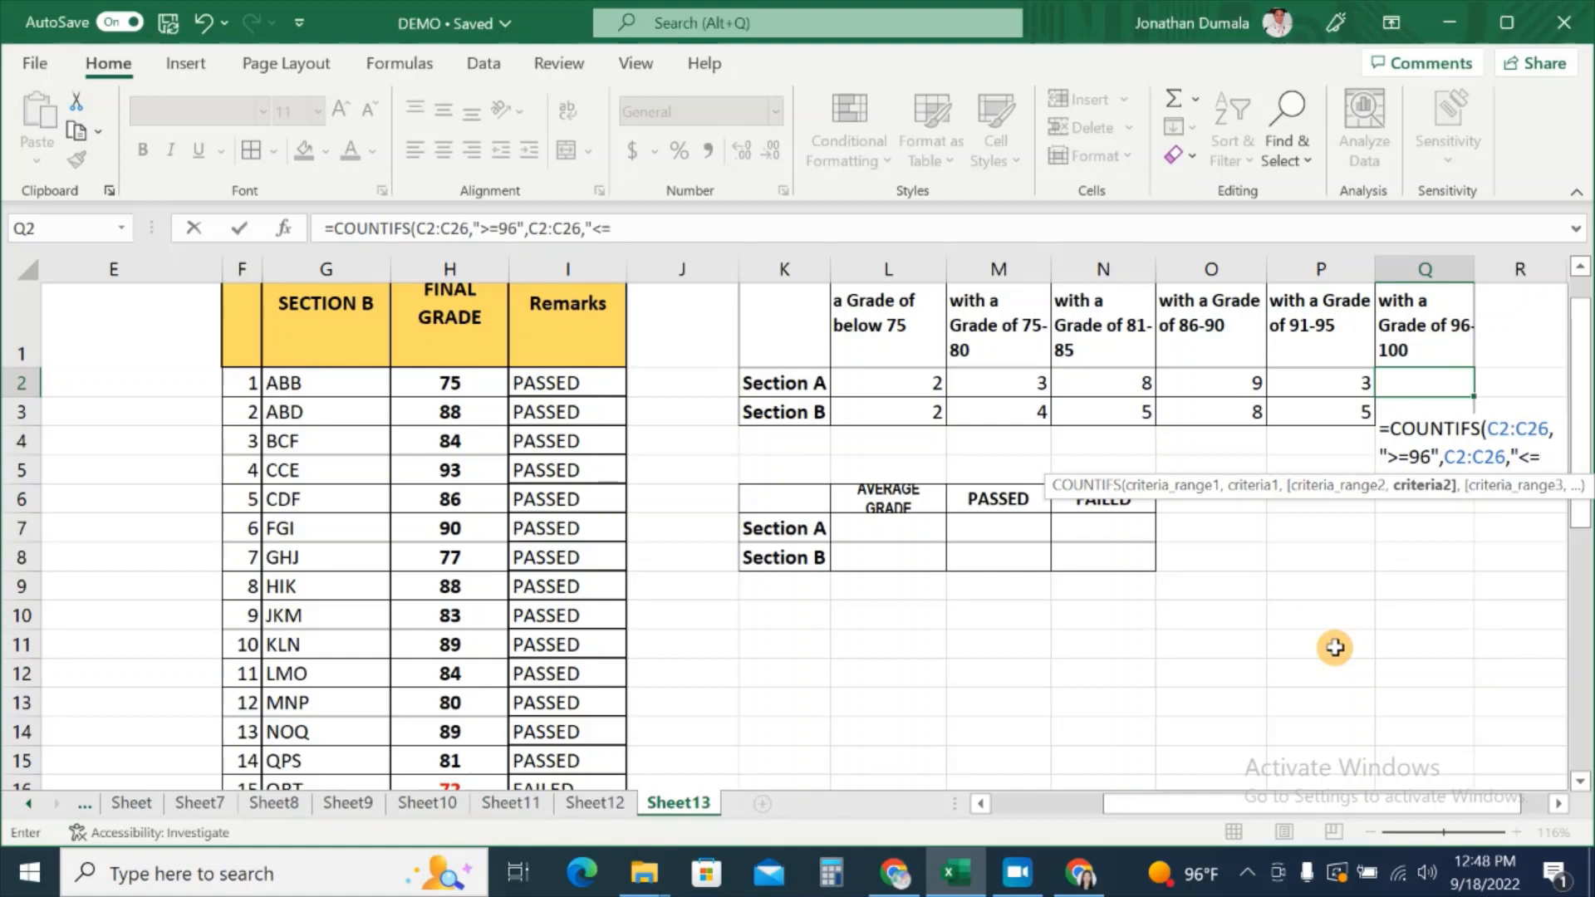
type("00")
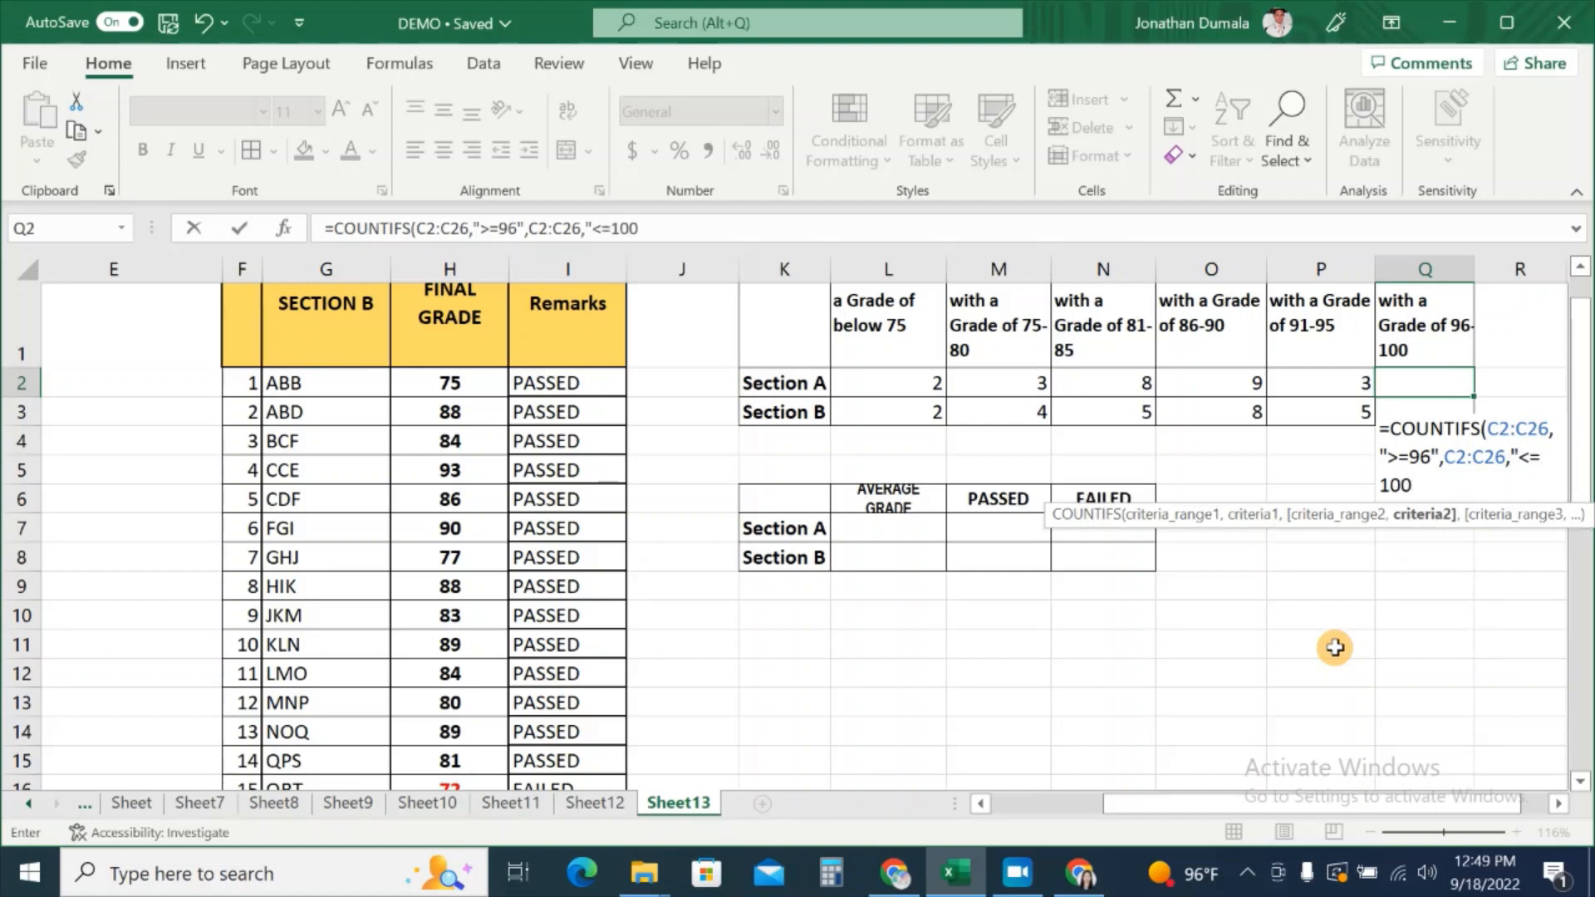
type("\")")
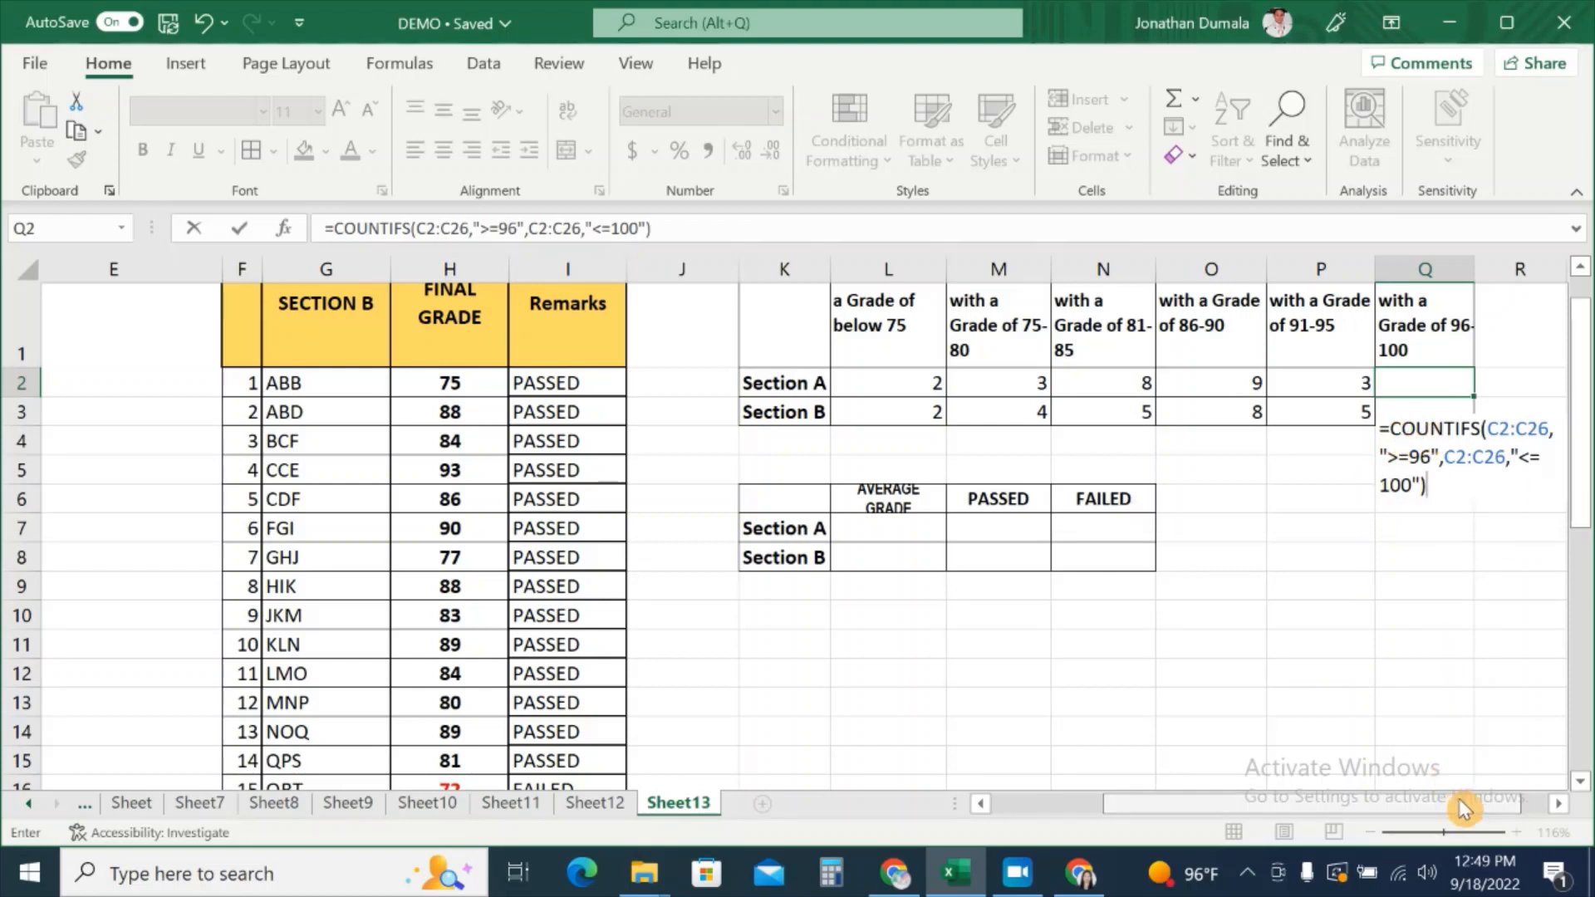
left_click_drag(1463, 809, 1489, 811)
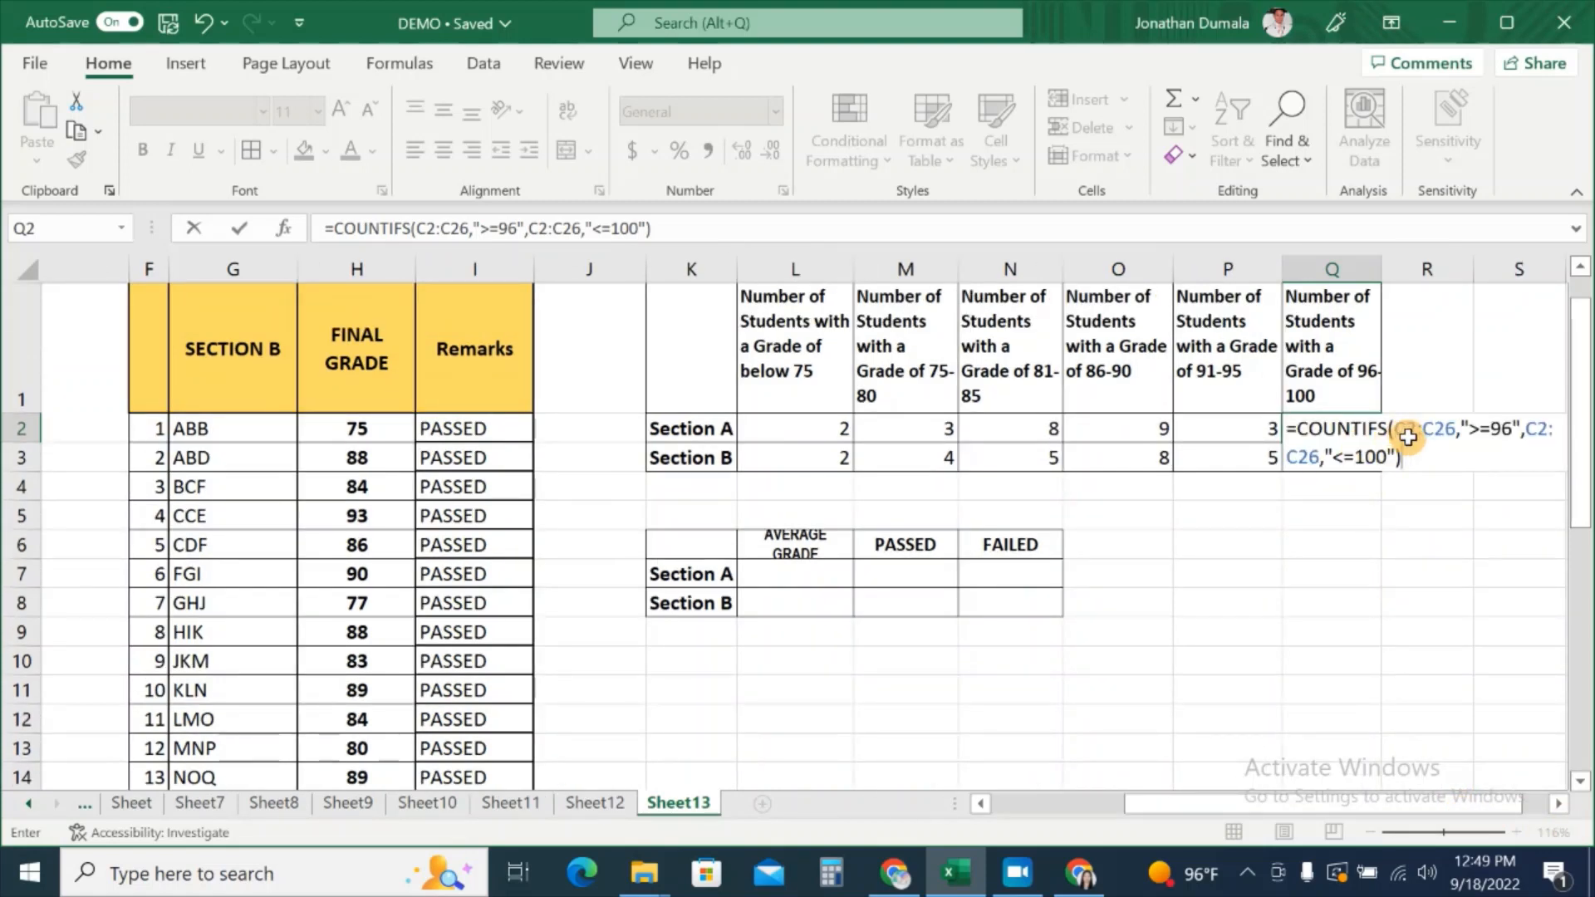
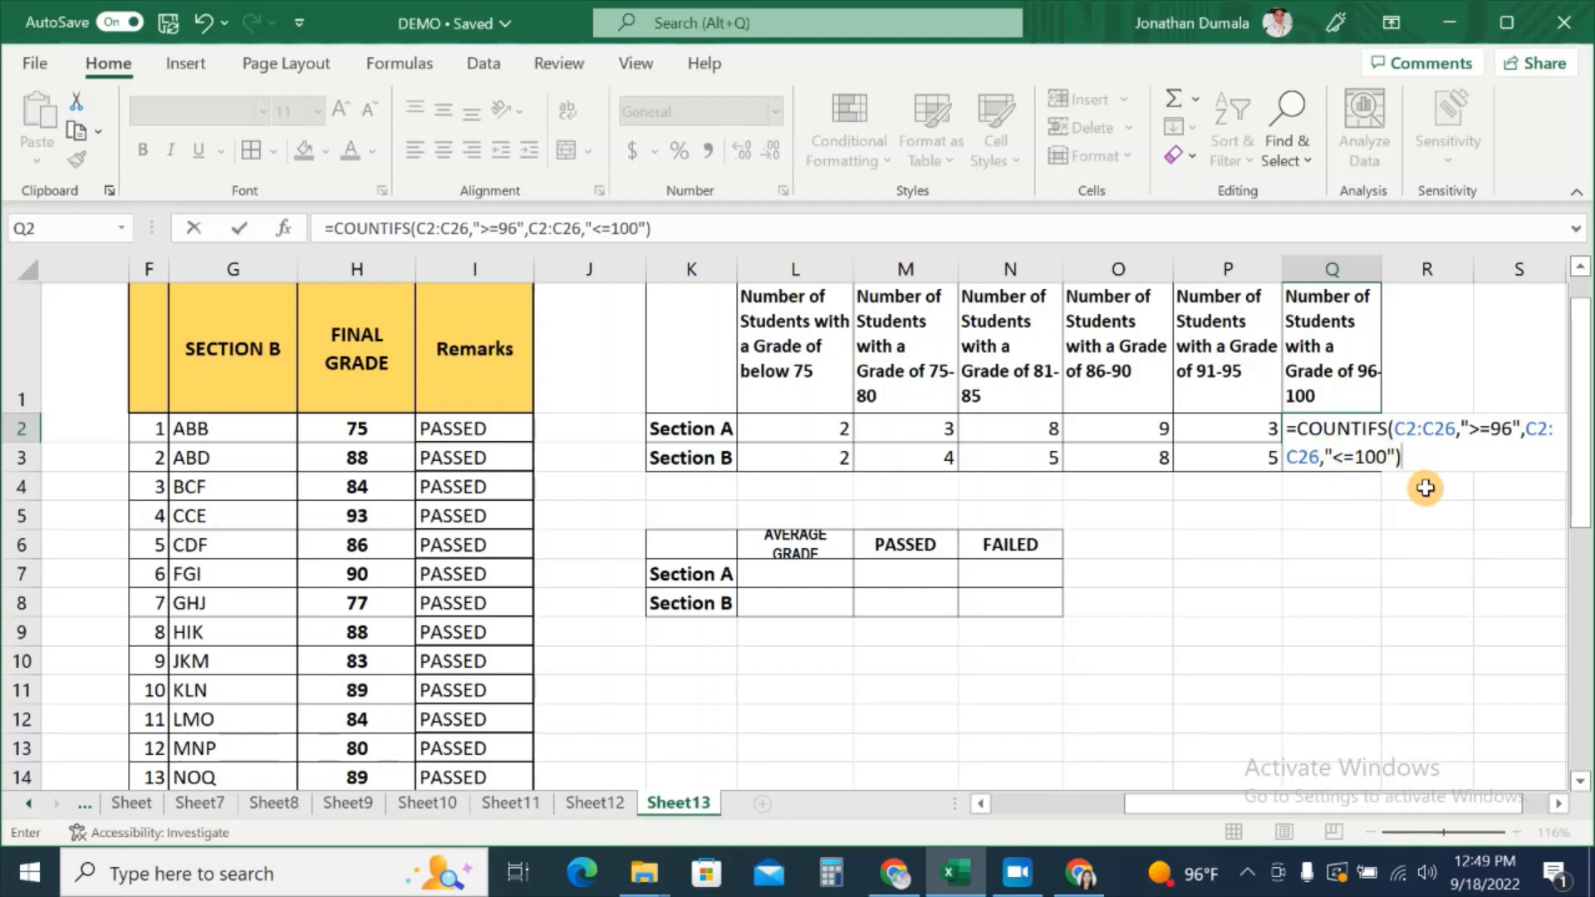
Step: Commit =COUNTIFS(C2:C26,">=96",C2:C26,"<=100") in Q2, returning 0 for Section A
key("Return")
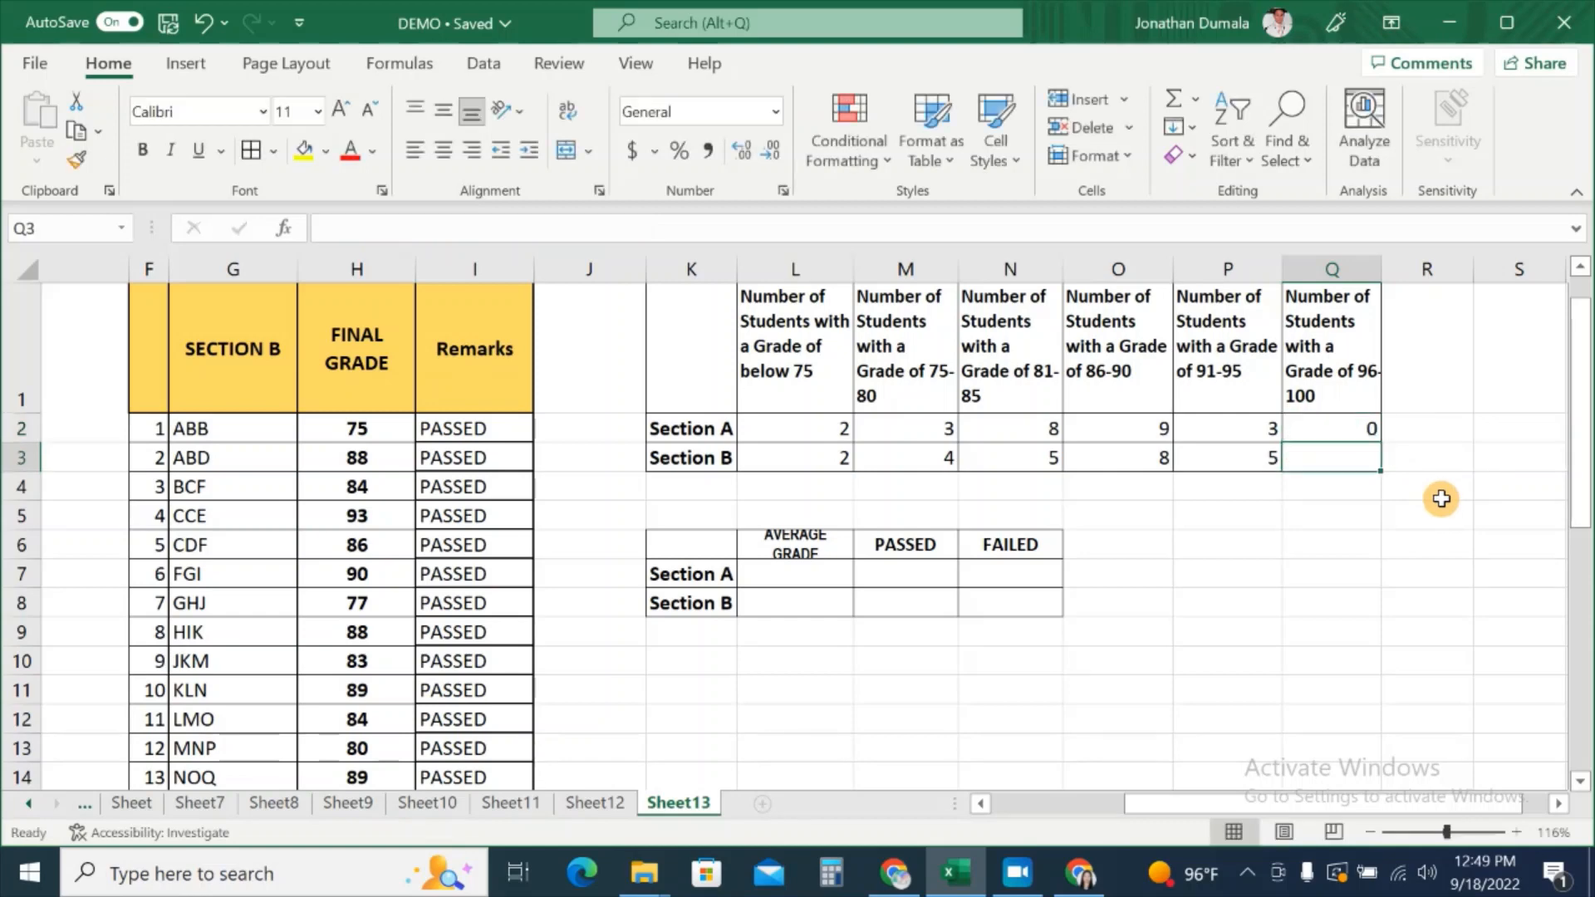
left_click(1333, 428)
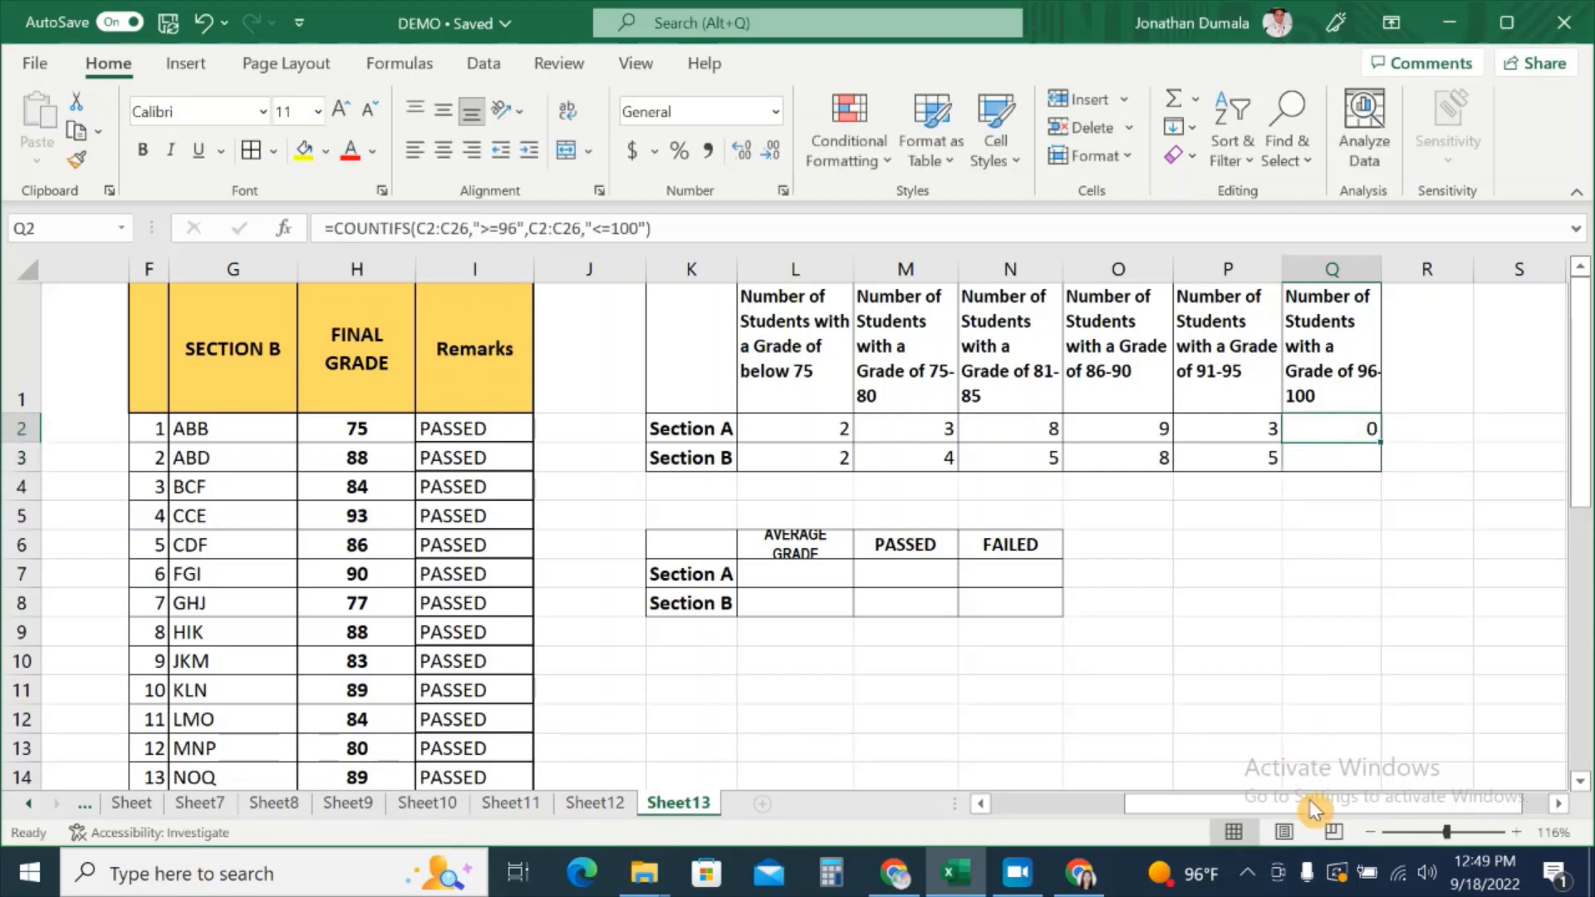
left_click_drag(1316, 803, 1078, 823)
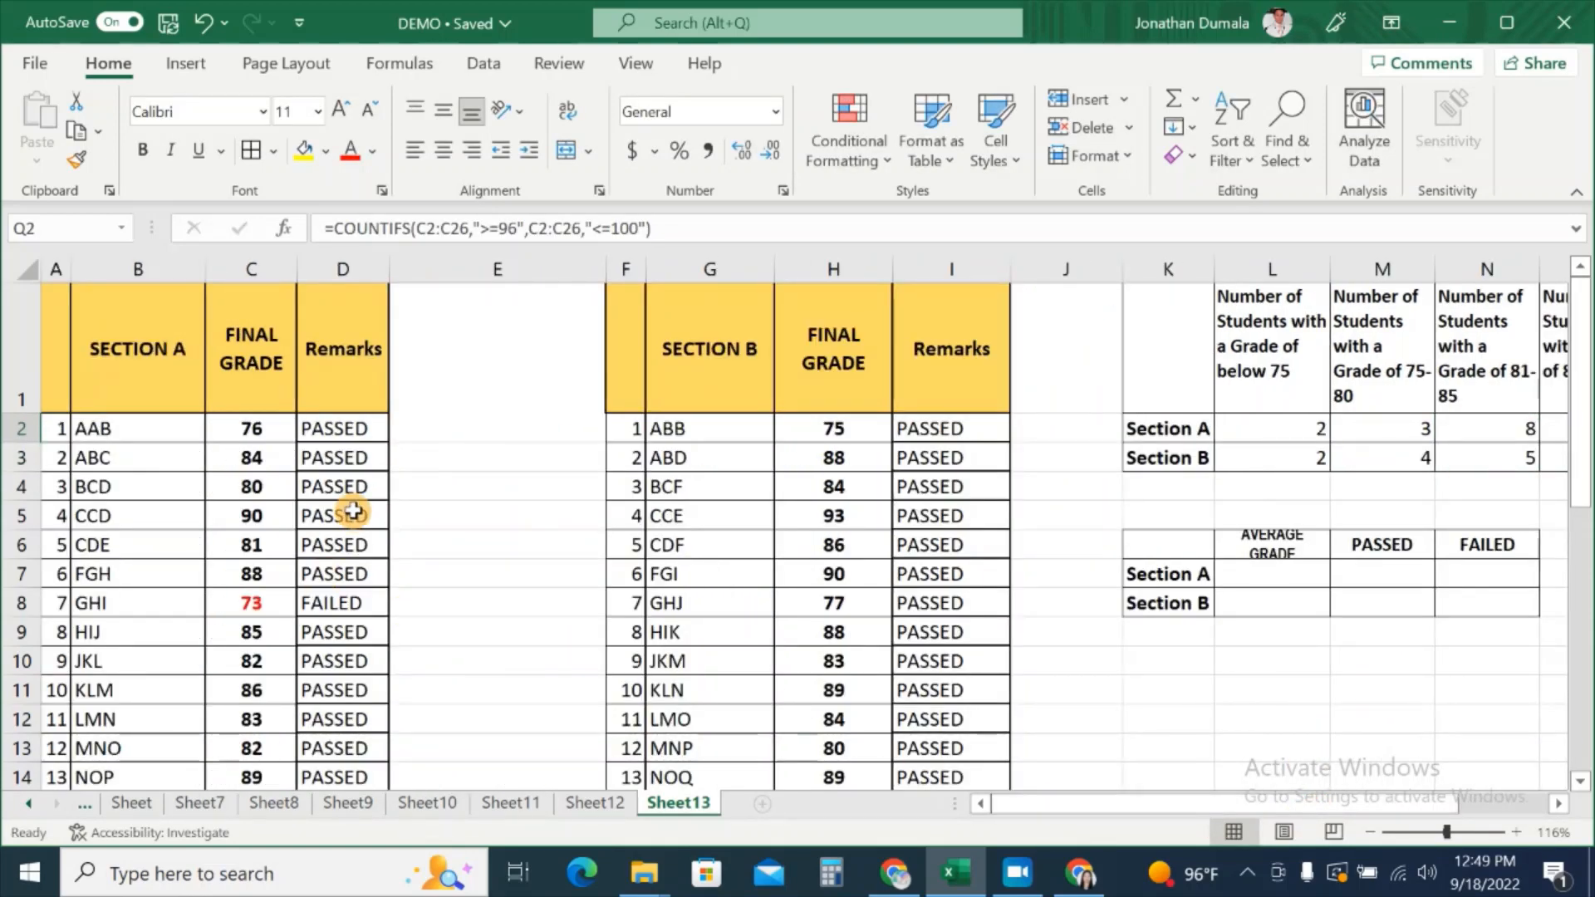
scroll(250, 675, "down", 4)
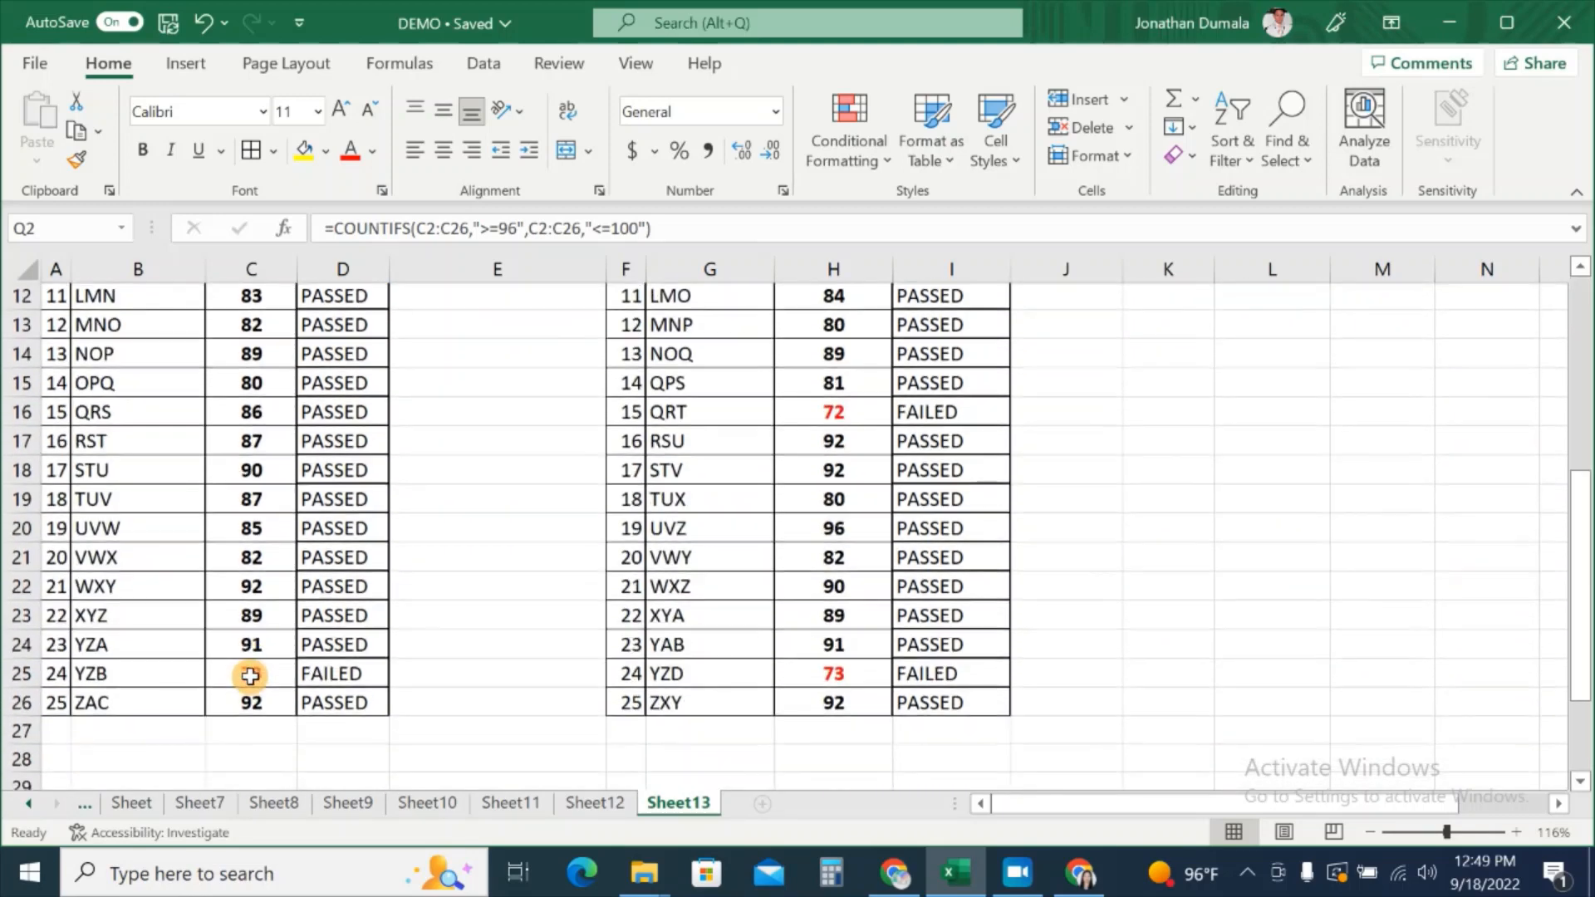
key("ctrl+BackSpace")
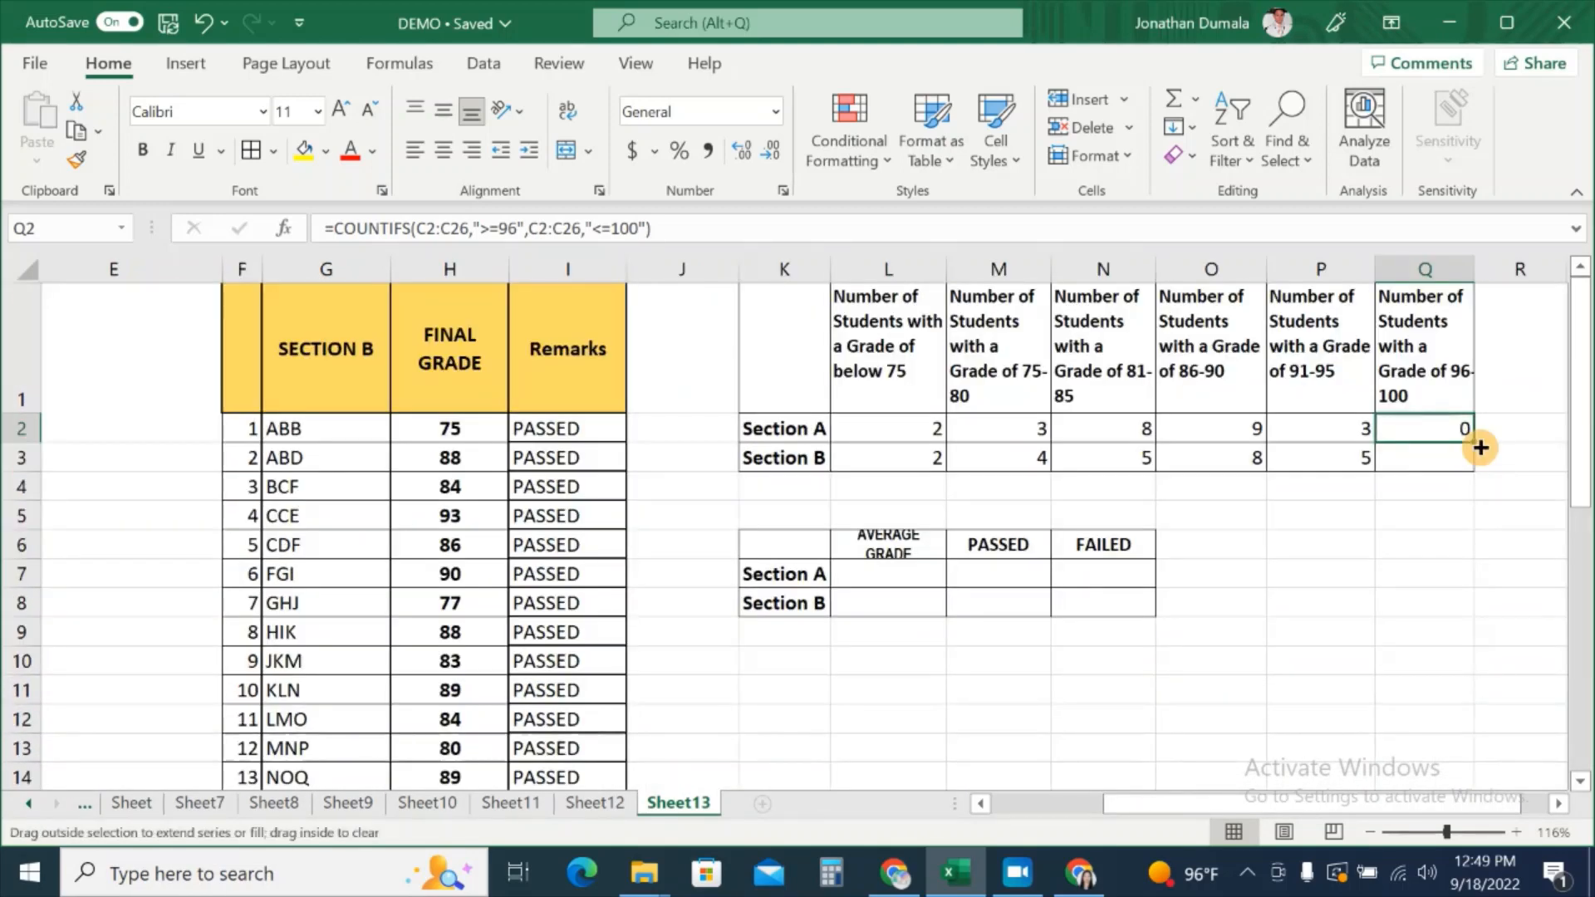
Step: Copy the 96–100 count formula from Q2 down to Q3 and open it for editing
left_click_drag(1480, 448, 1478, 466)
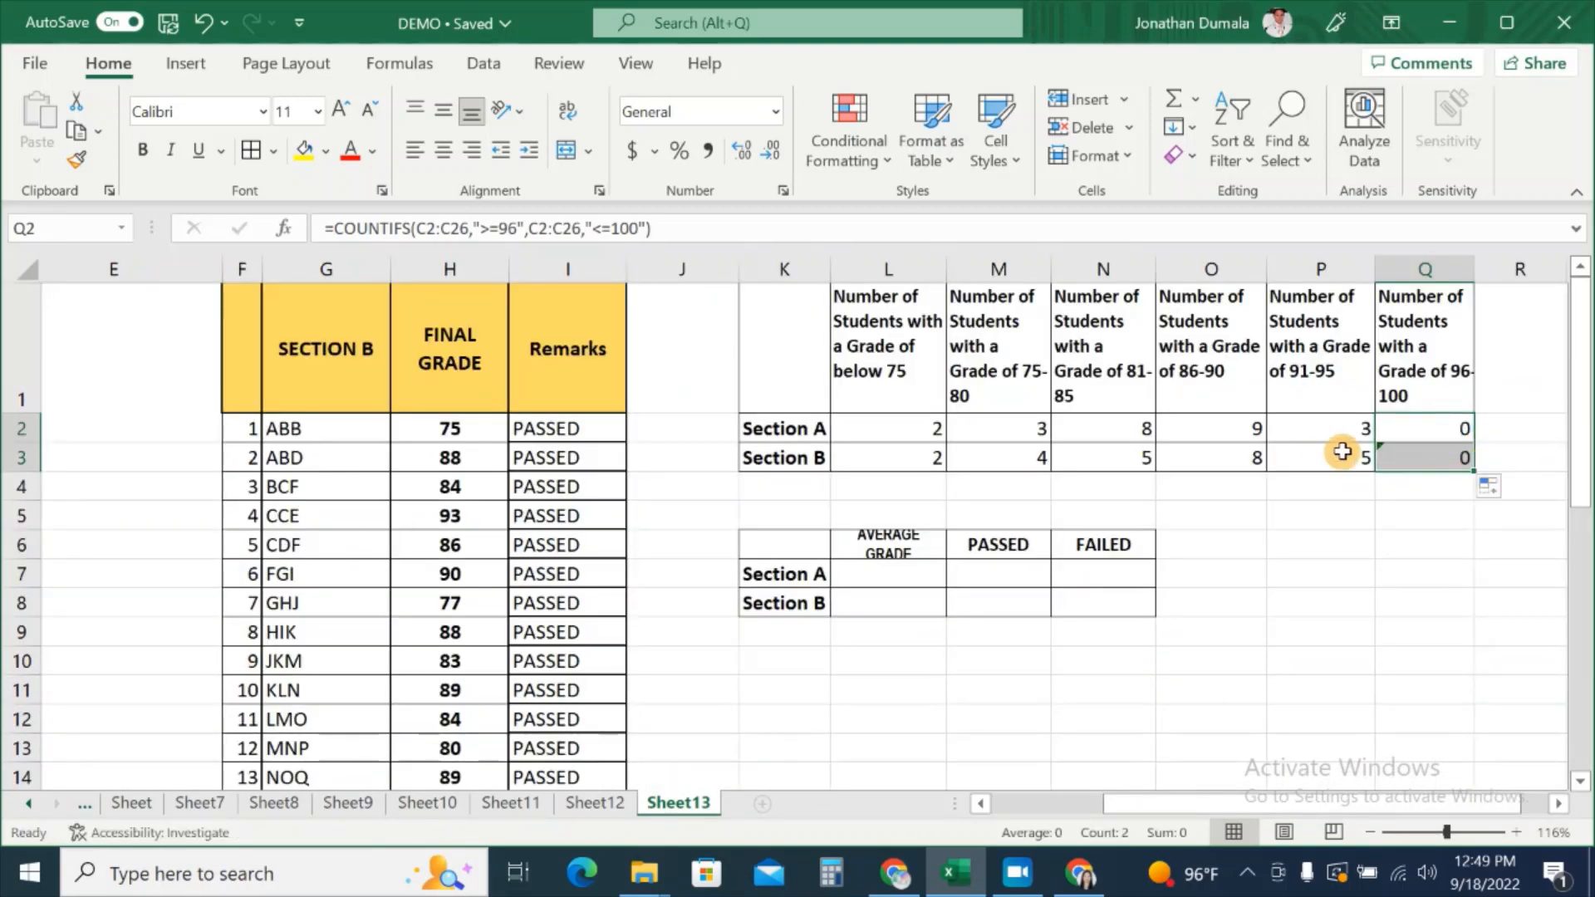
left_click(1403, 456)
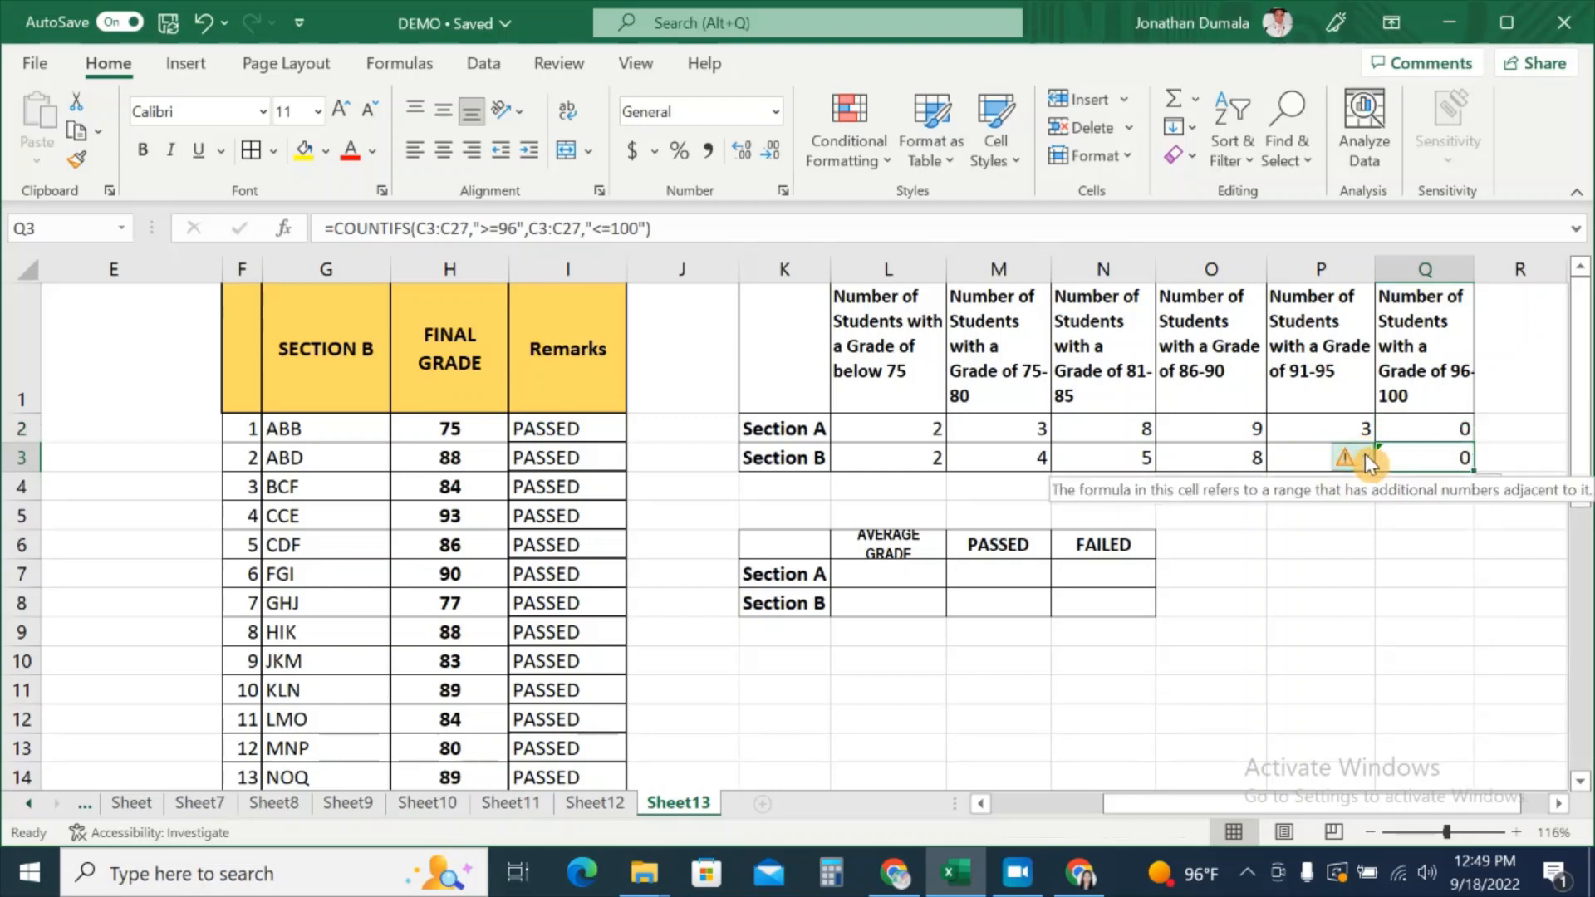
left_click(1363, 455)
left_click(1402, 614)
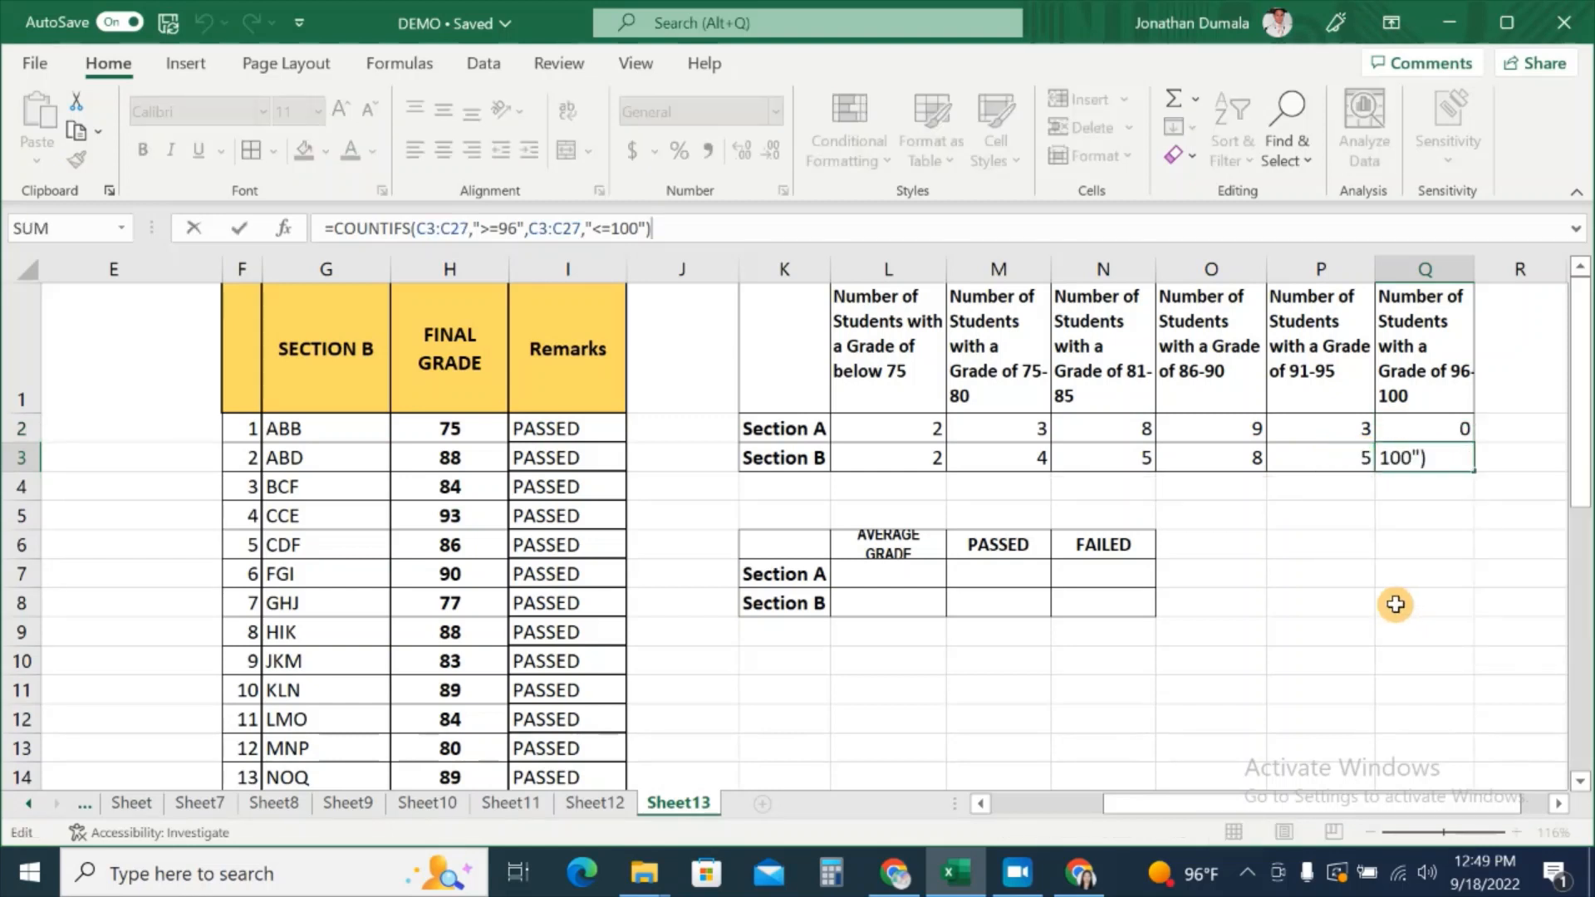
Step: Change both ranges in Q3 to H2:H26, giving =COUNTIFS(H2:H26,">=96",H2:H26,"<=100")
left_click_drag(586, 230, 529, 230)
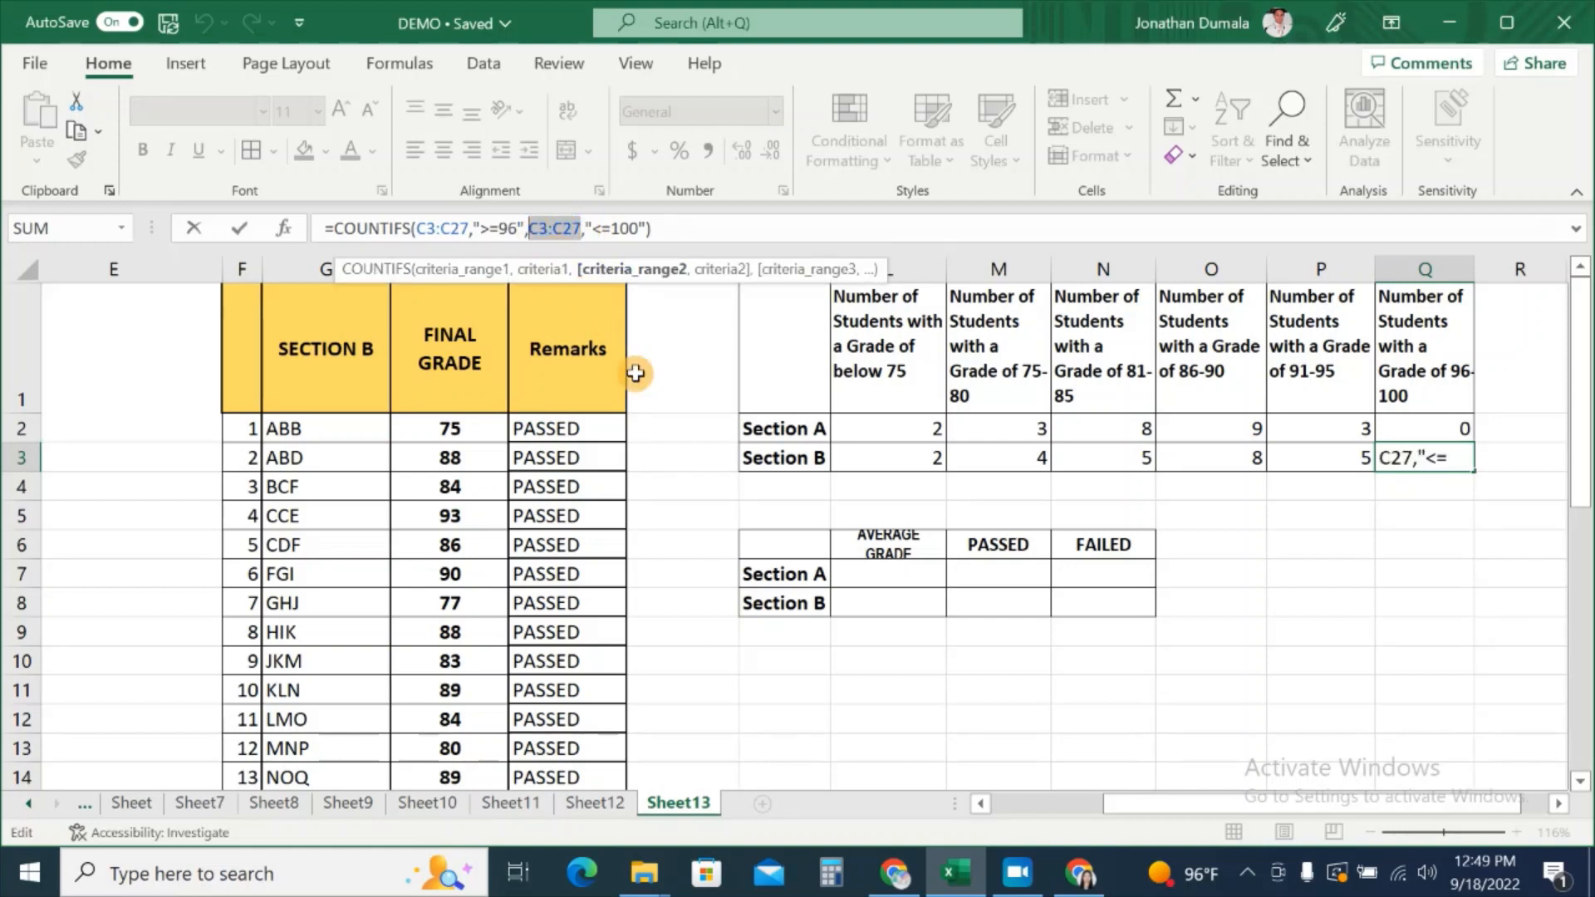
left_click(480, 429)
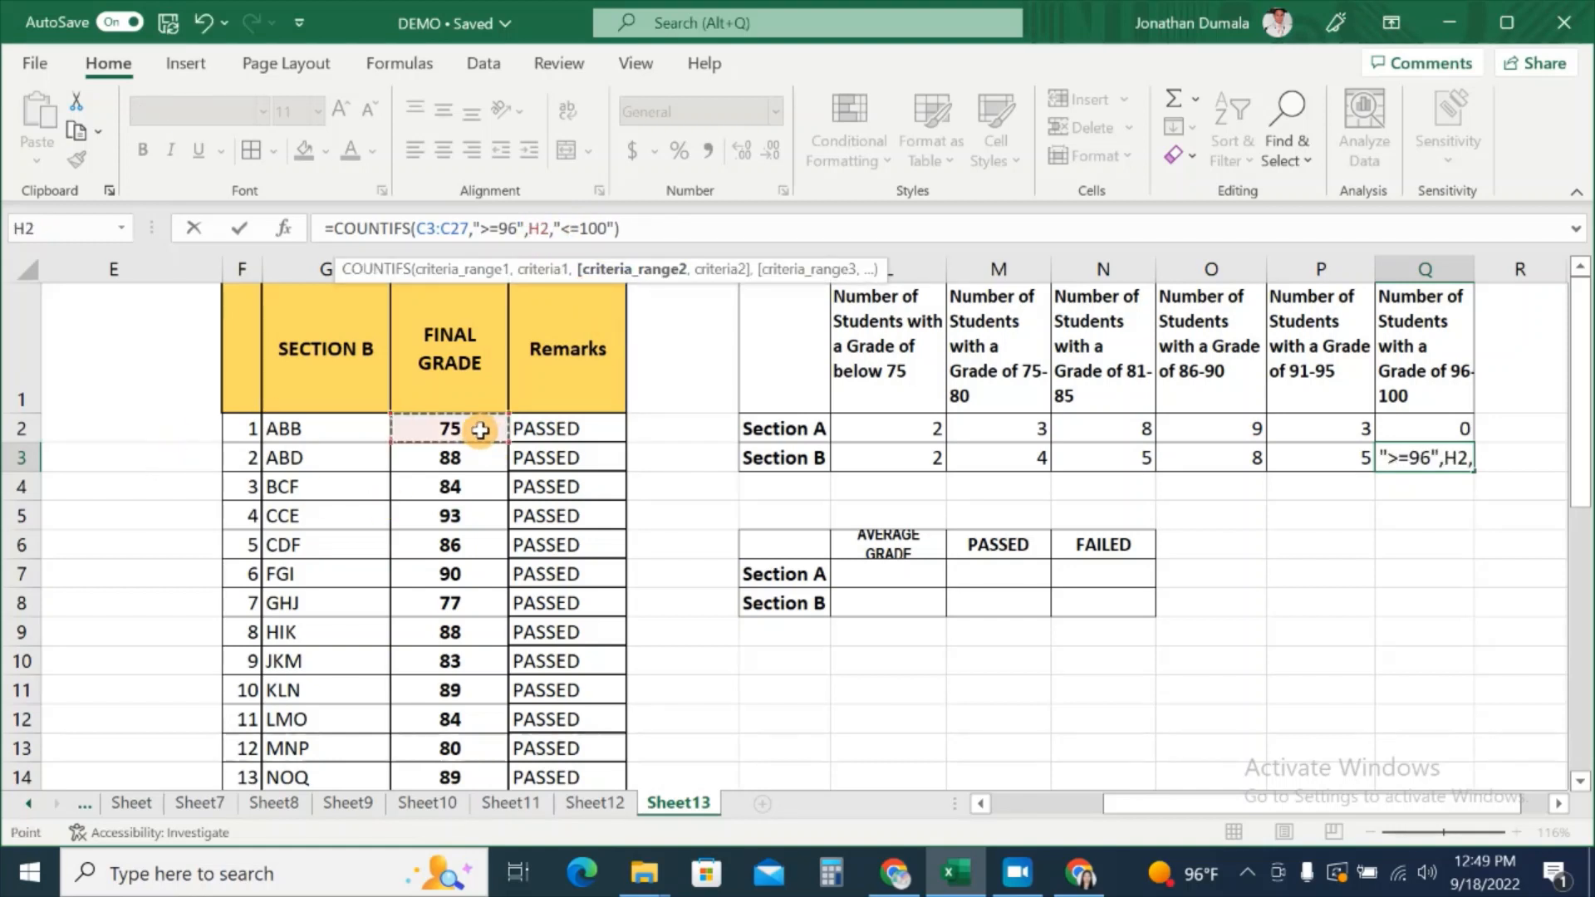
left_click_drag(480, 429, 455, 736)
scroll(844, 498, "up", 4)
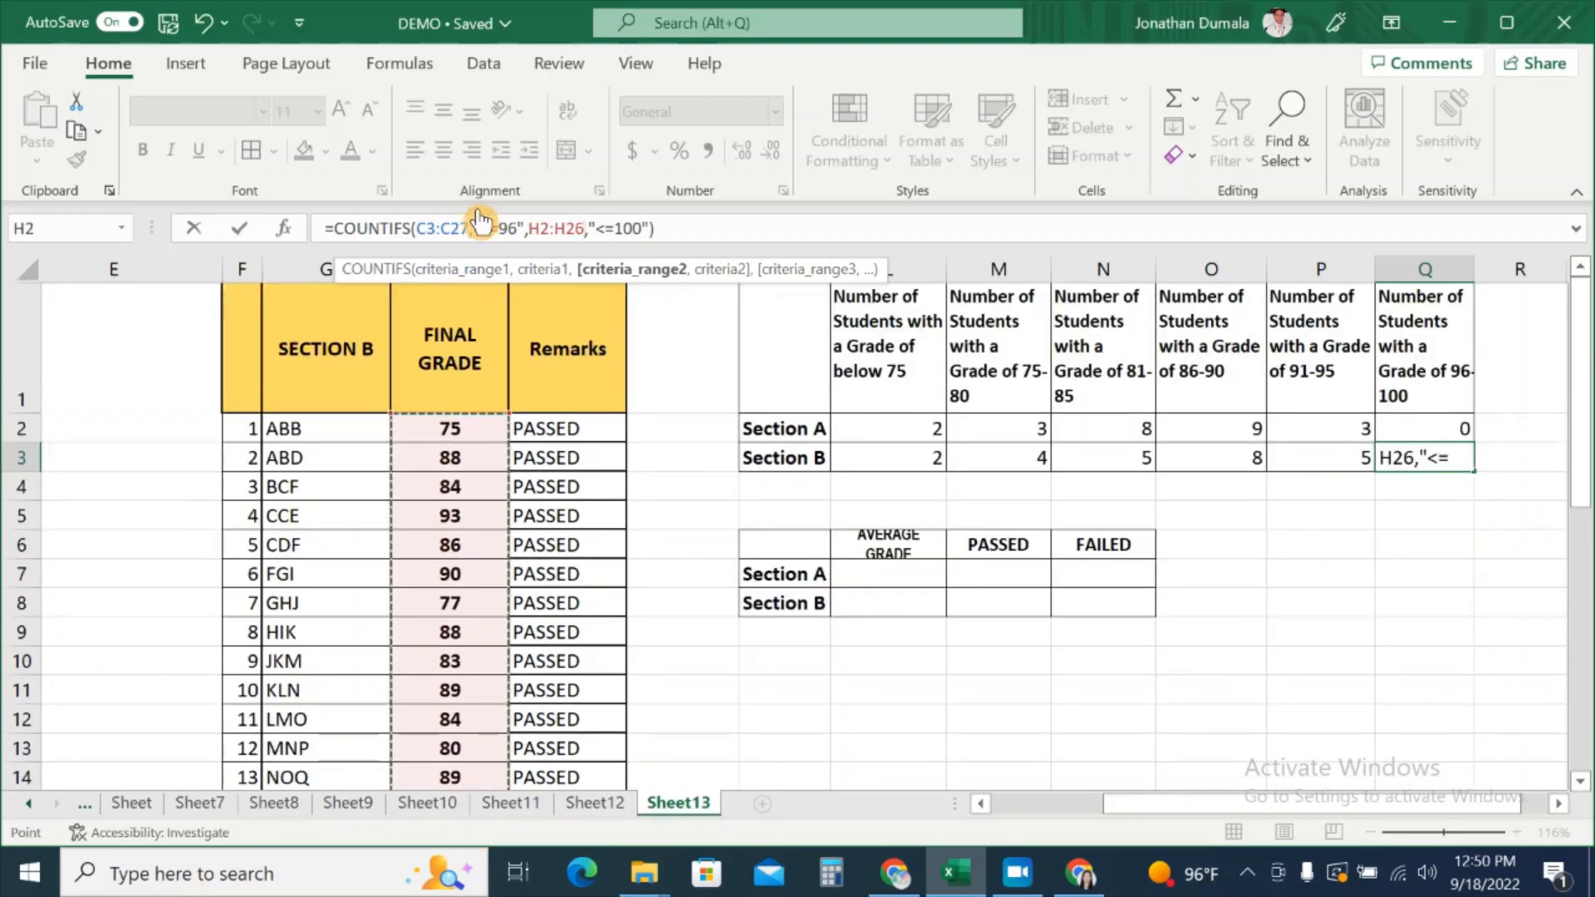
left_click(470, 226)
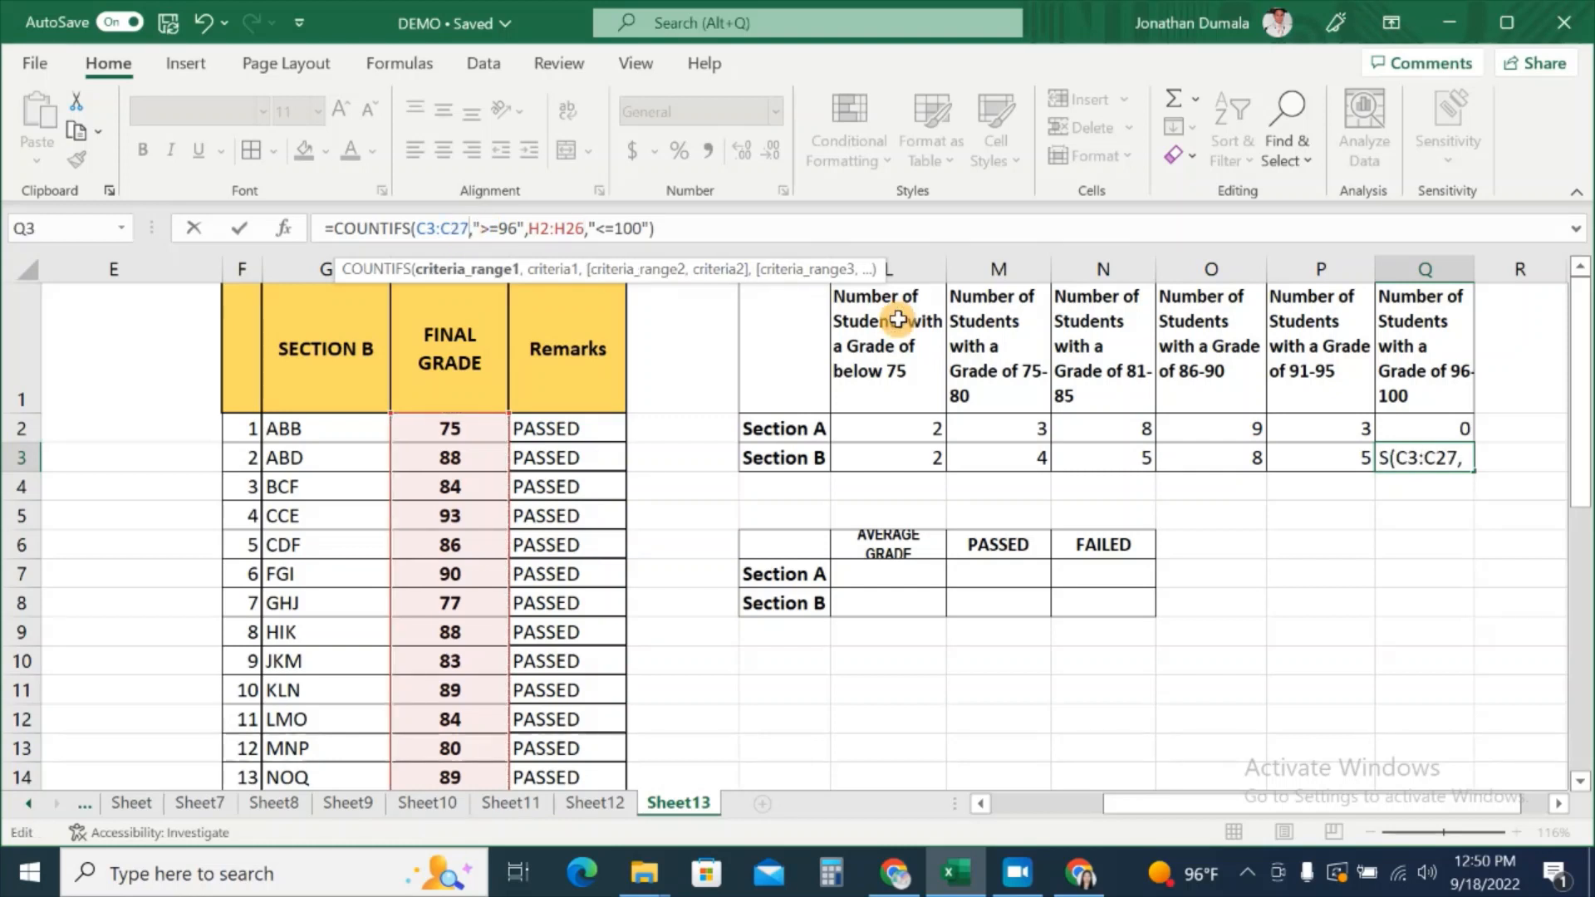
key("BackSpace")
key("BackSpace")
key("BackSpace")
key("BackSpace")
key("BackSpace")
key("BackSpace")
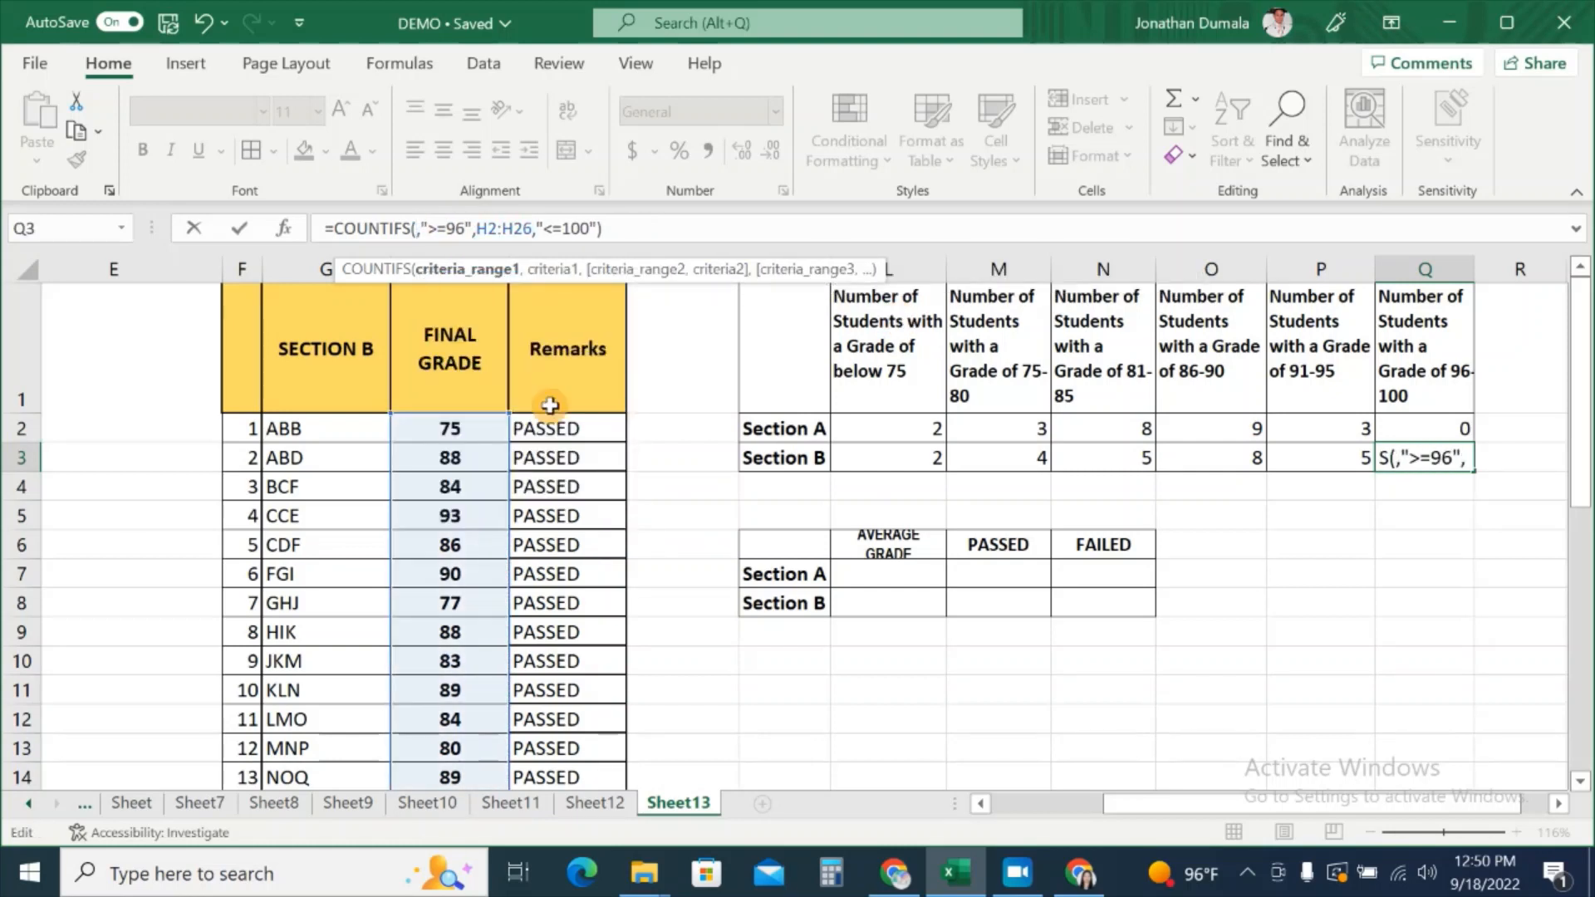
left_click_drag(459, 439, 452, 758)
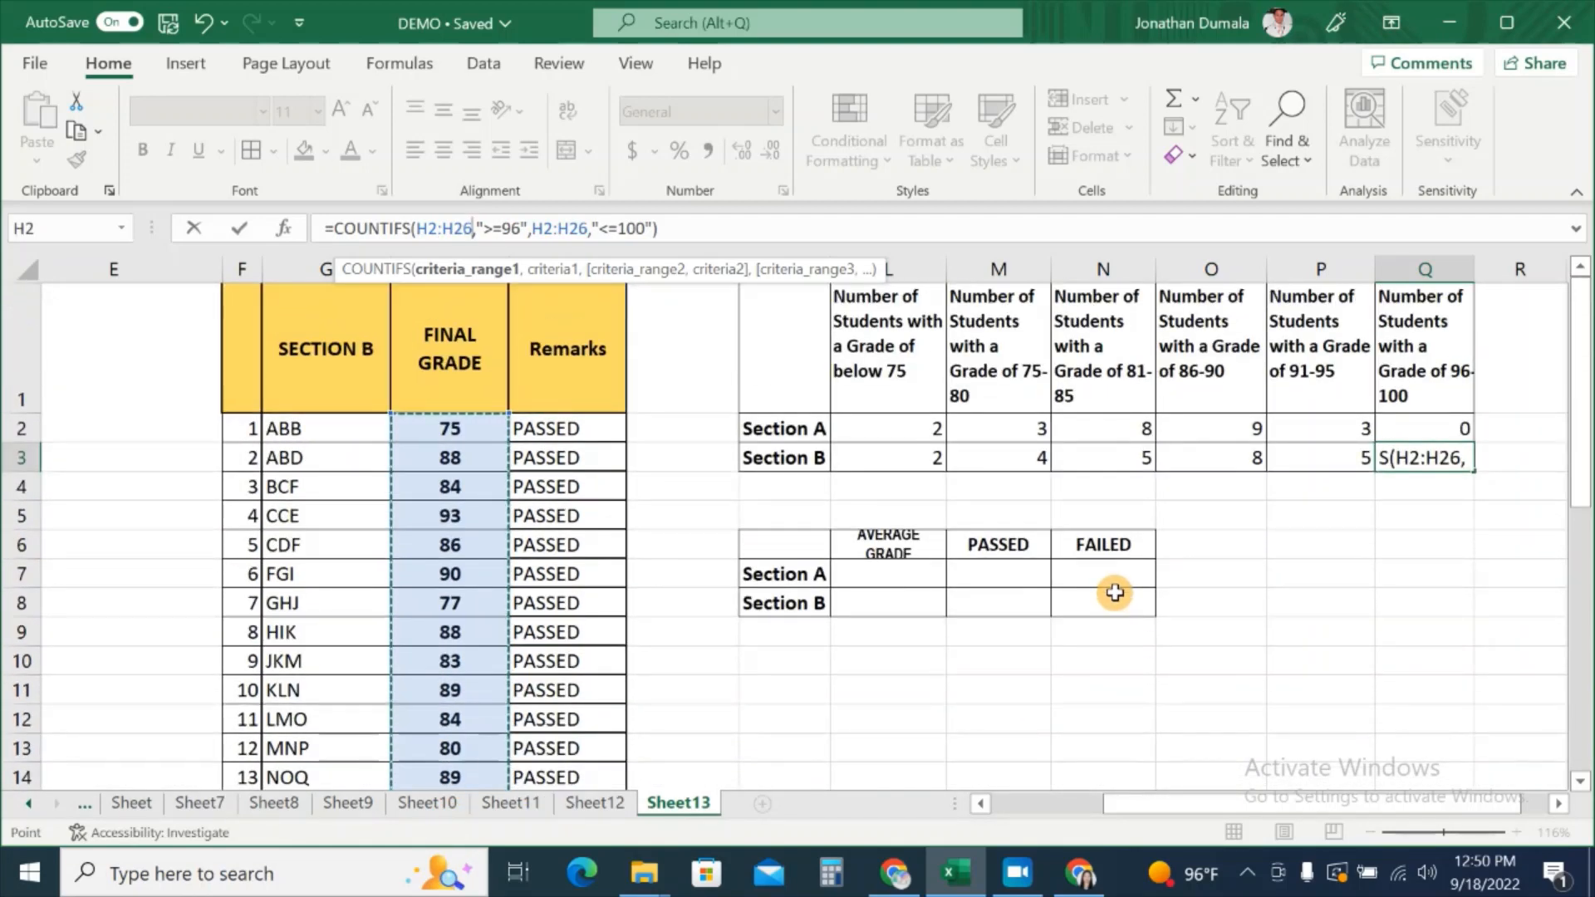
key("Return")
Step: Verify Q3's result of 1 against Section B's single grade of 96
left_click(1396, 462)
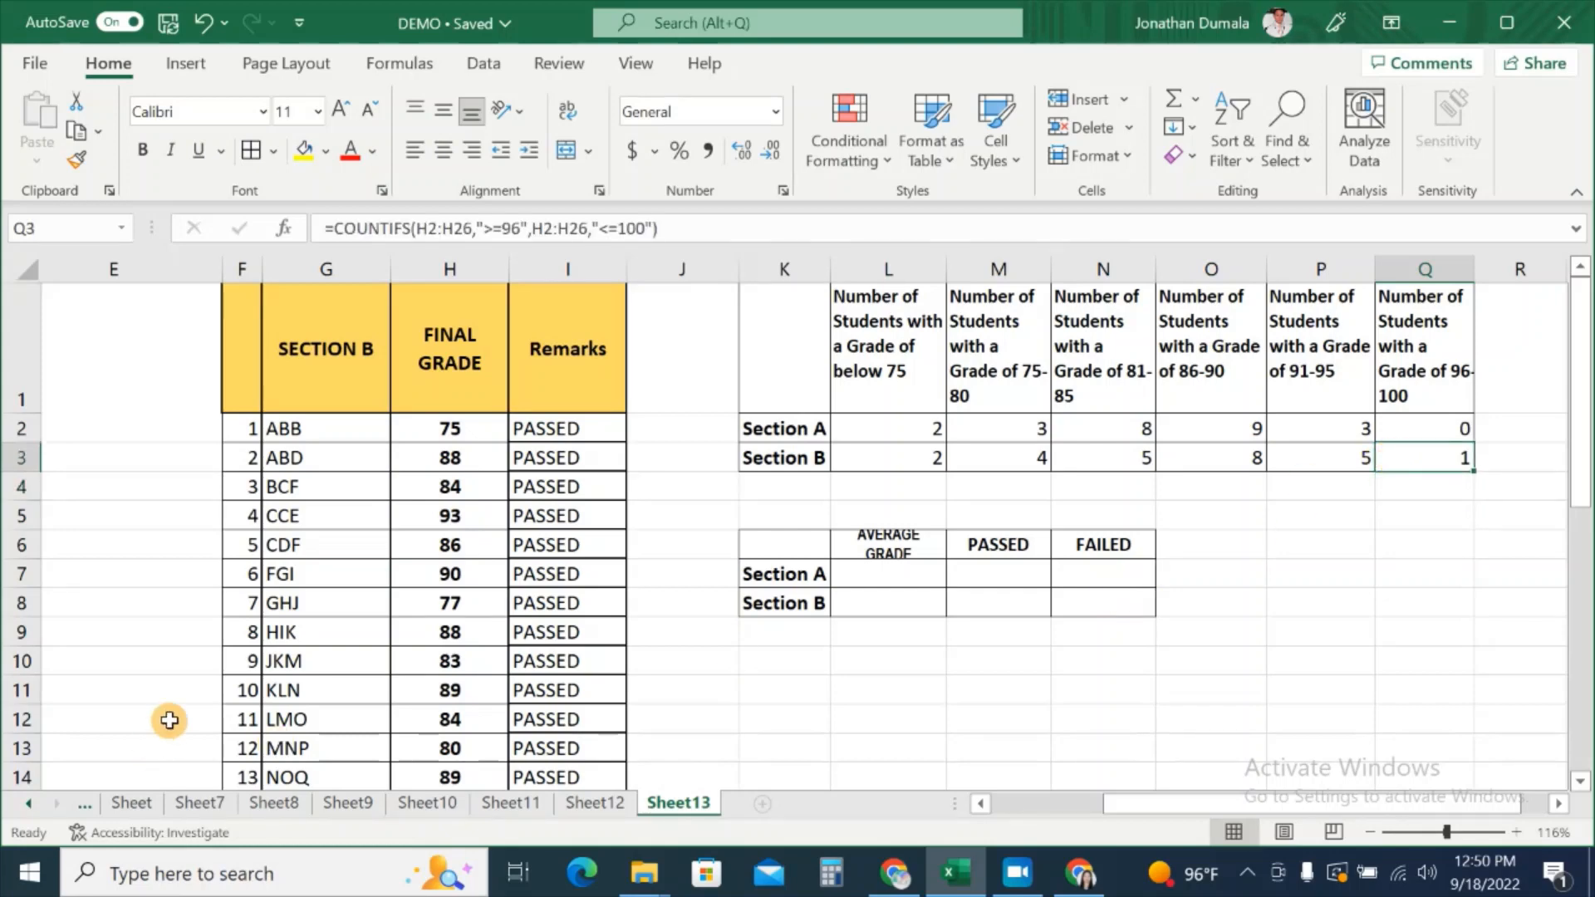
scroll(484, 614, "down", 4)
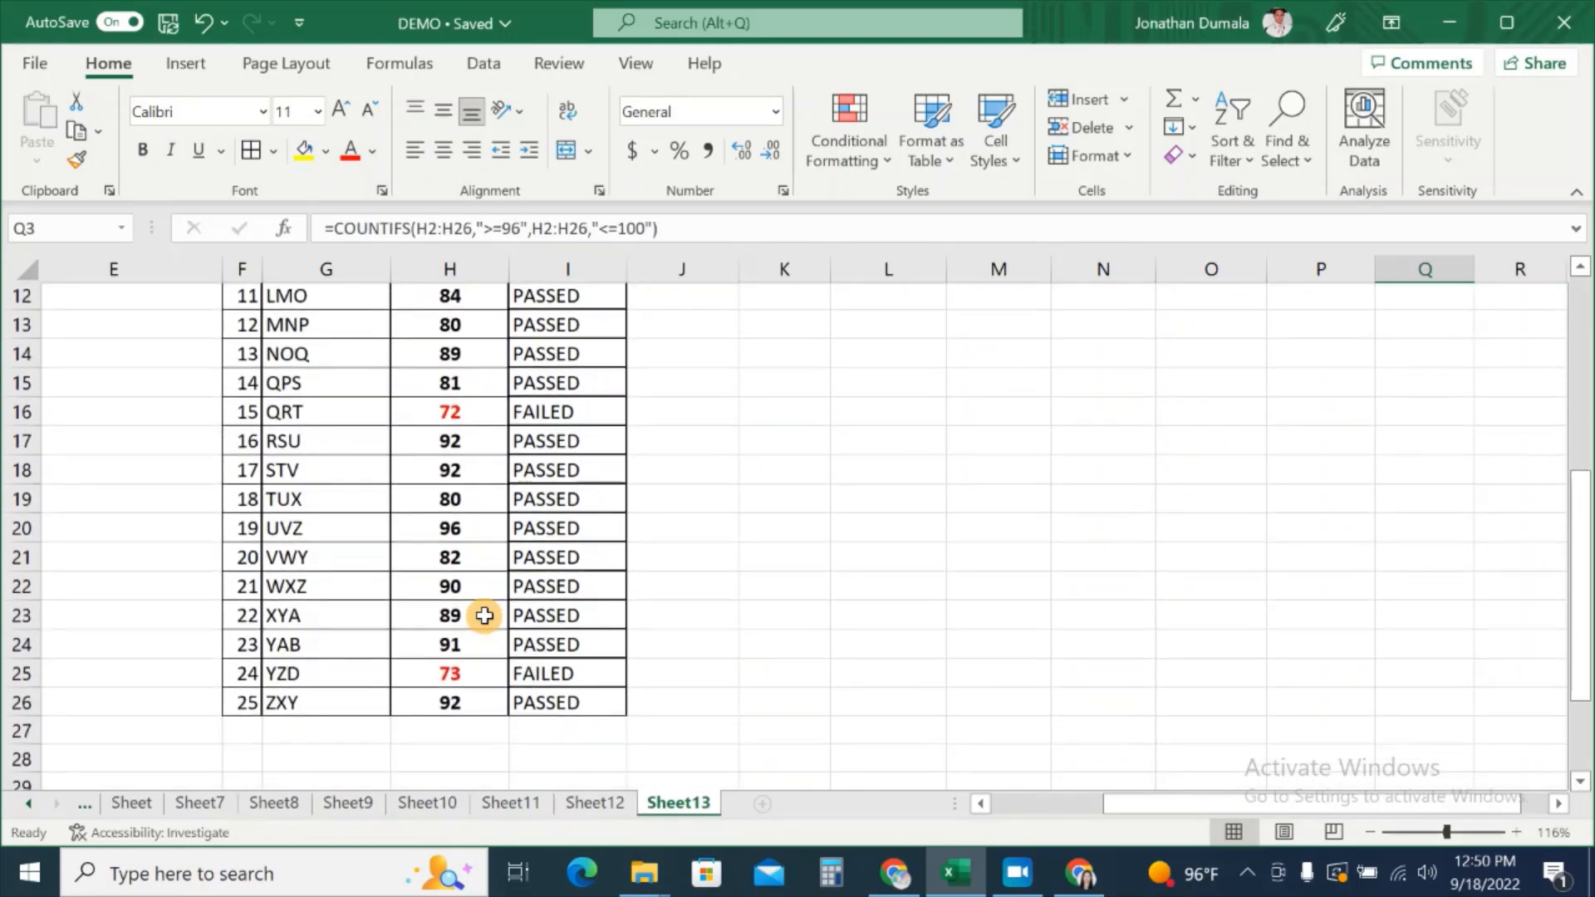
left_click(490, 540)
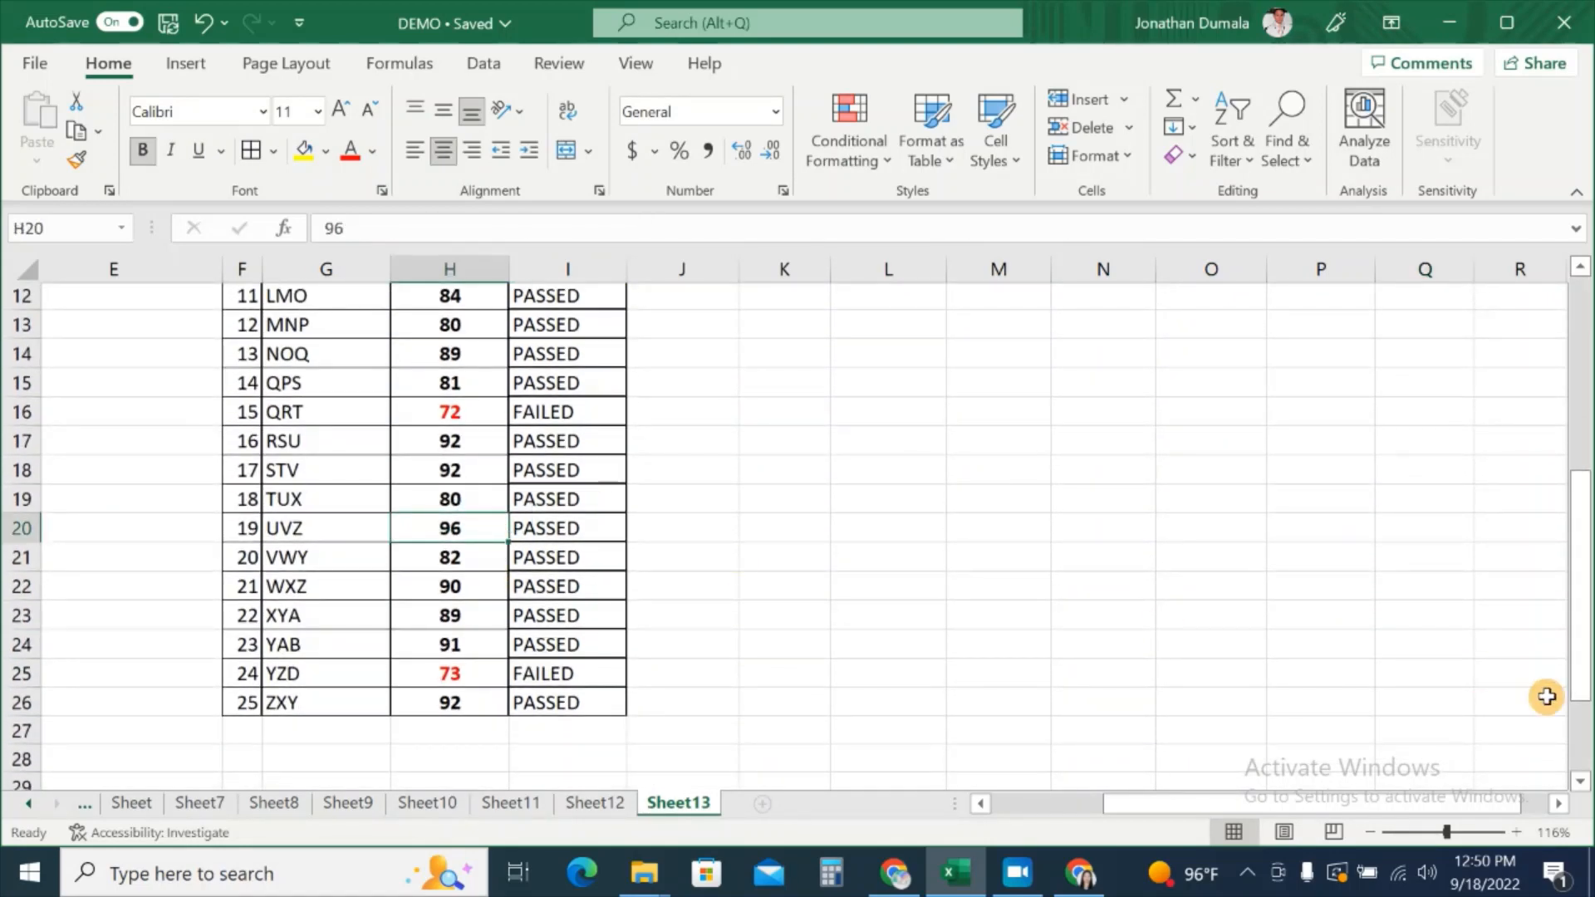
scroll(1547, 691, "up", 4)
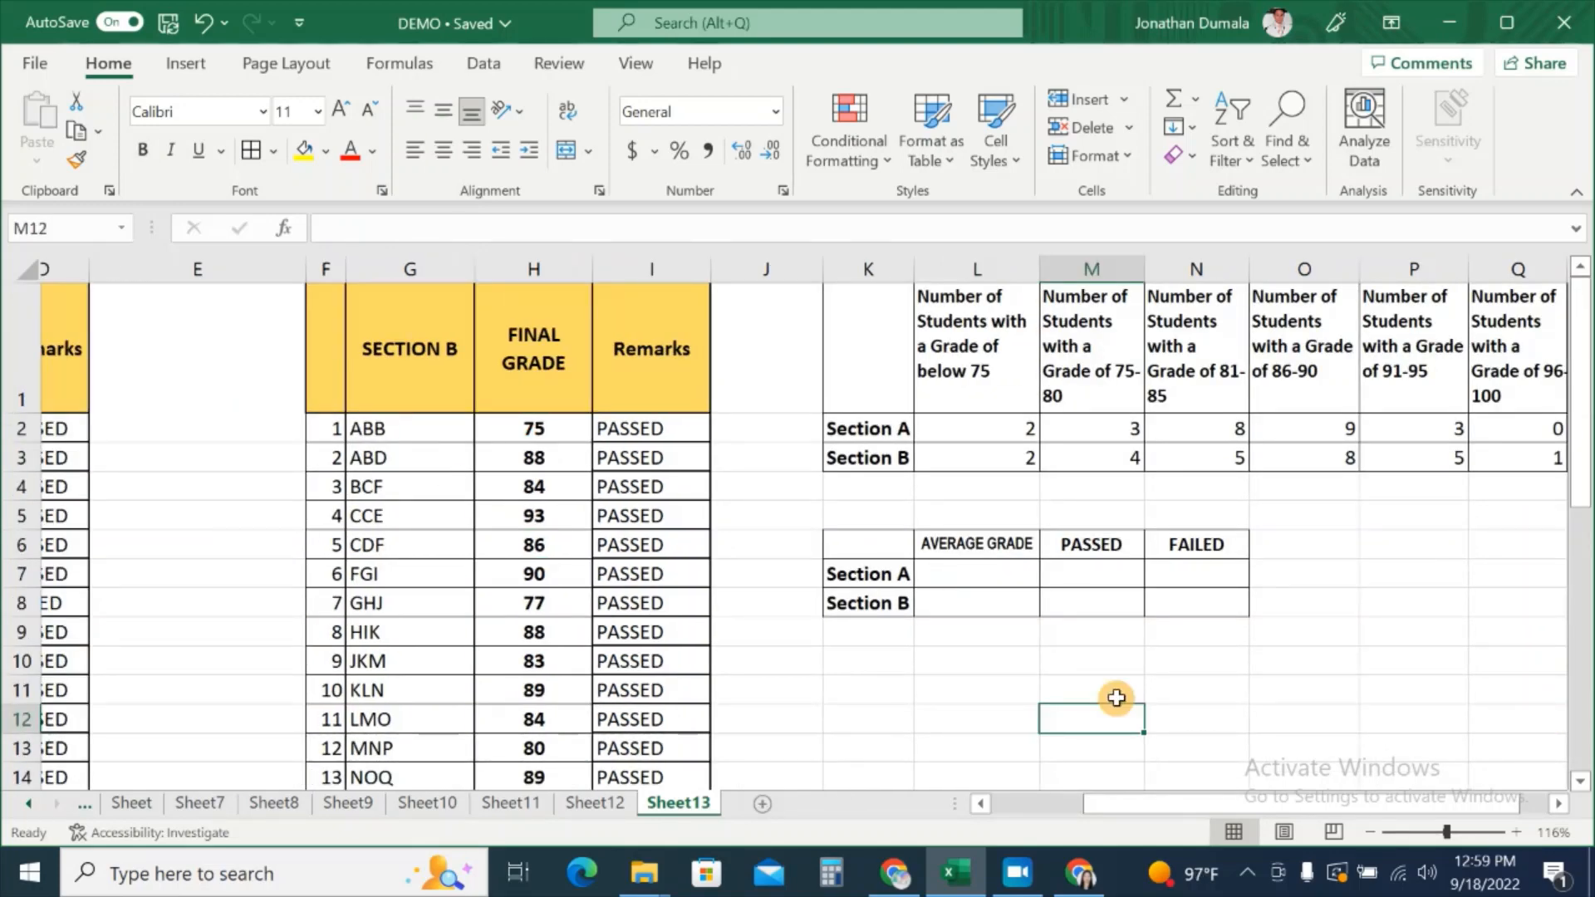
Step: Enter =AVERAGE(C2:C26) as Section A's average grade, giving 84.52
left_click(990, 570)
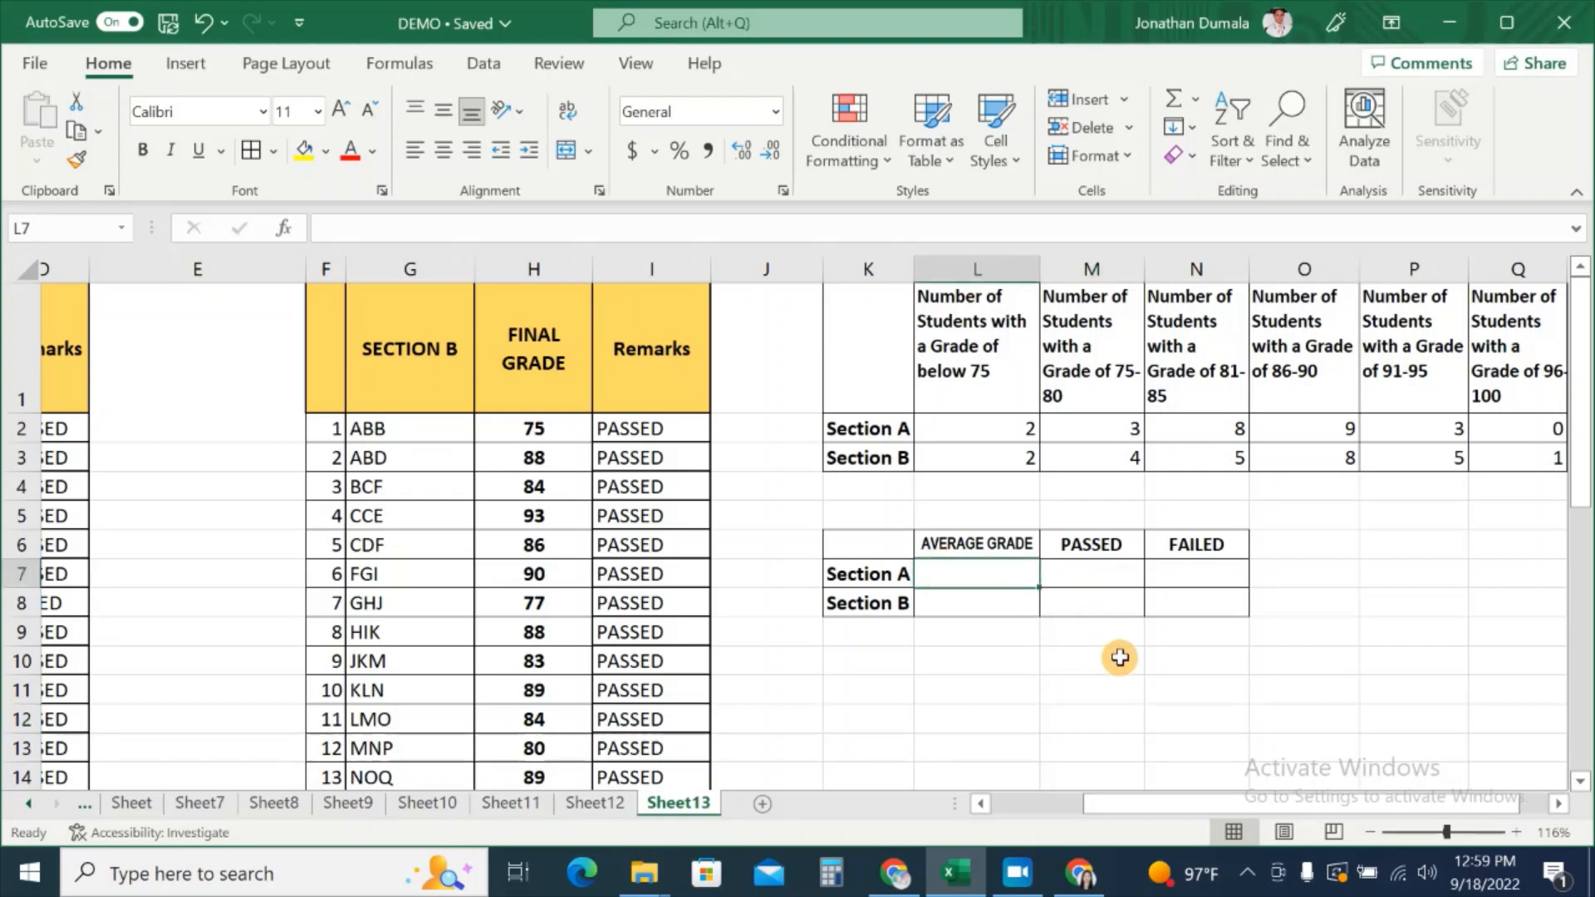
type("=AVERA")
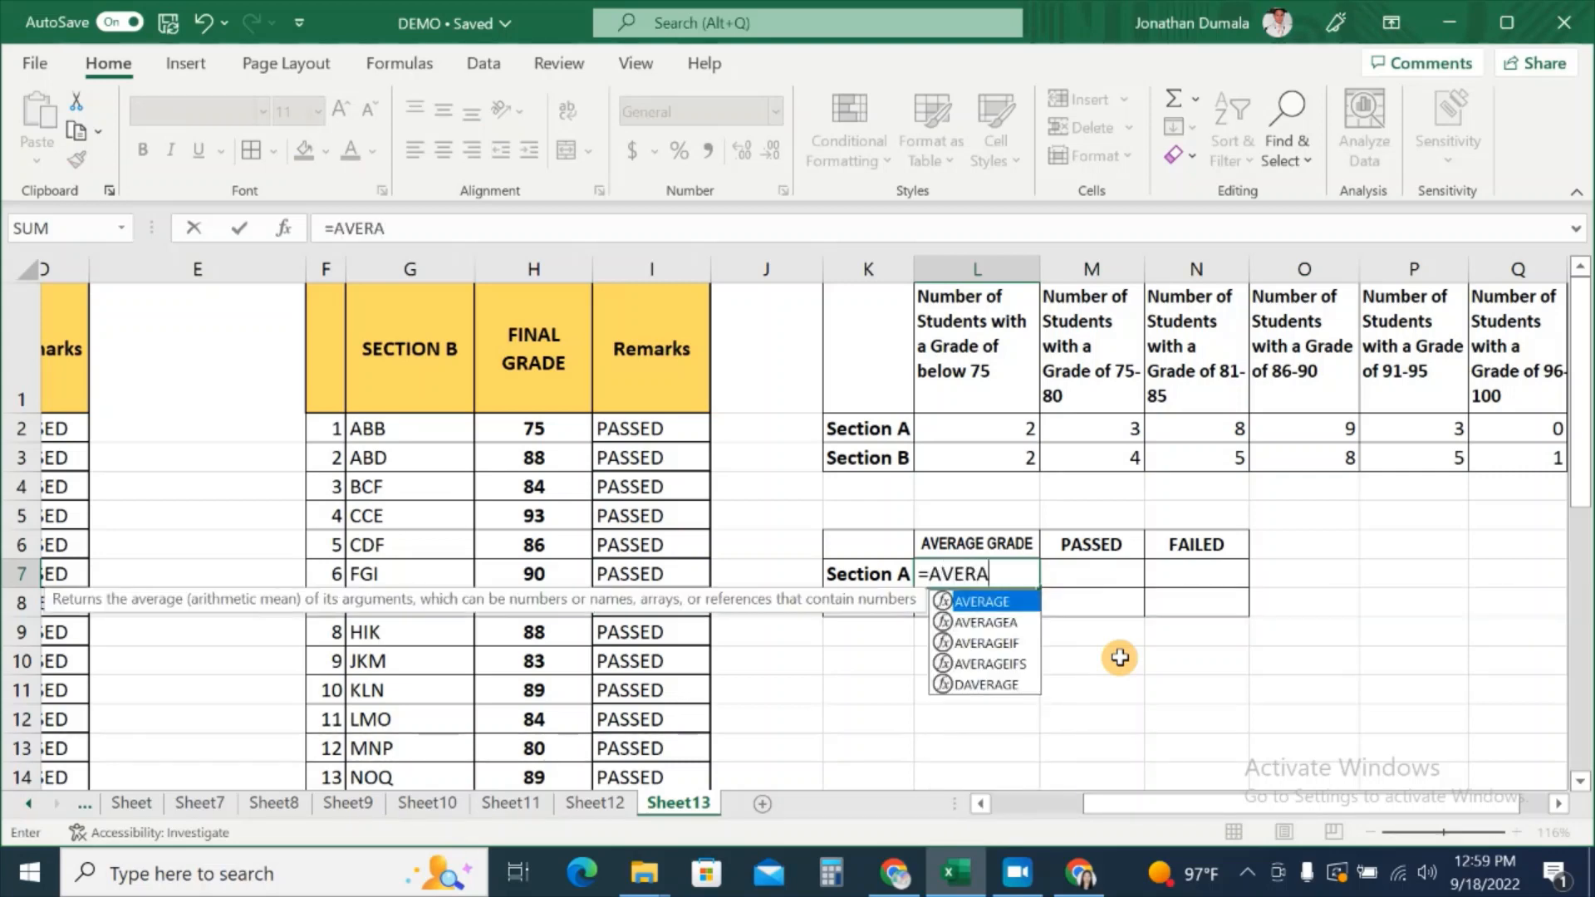
type("GE(")
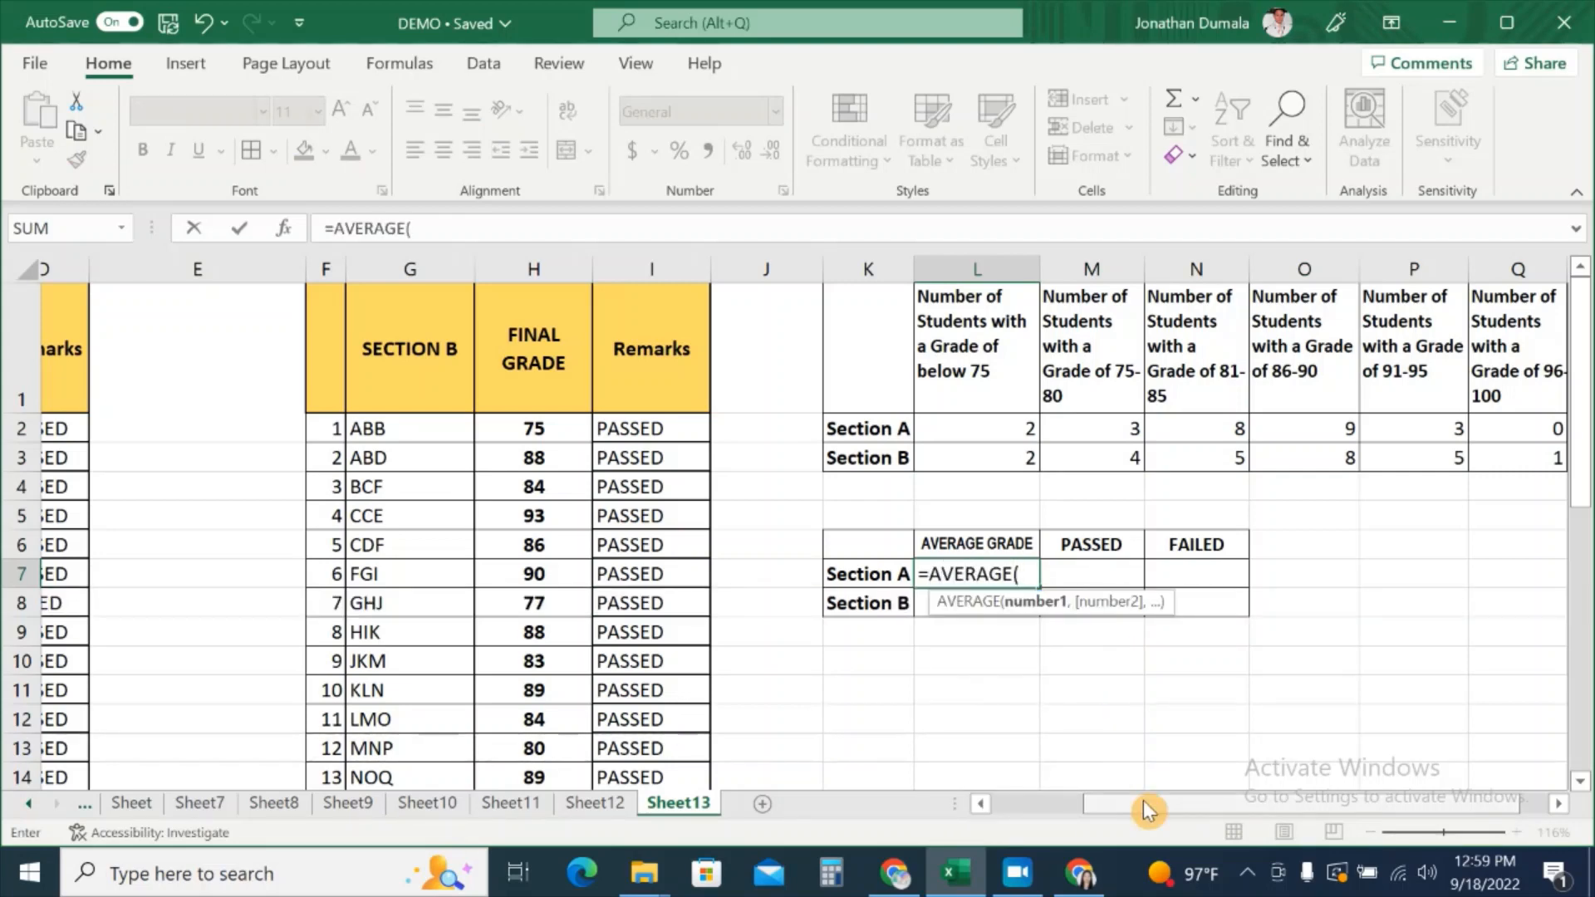
left_click_drag(1146, 803, 1043, 803)
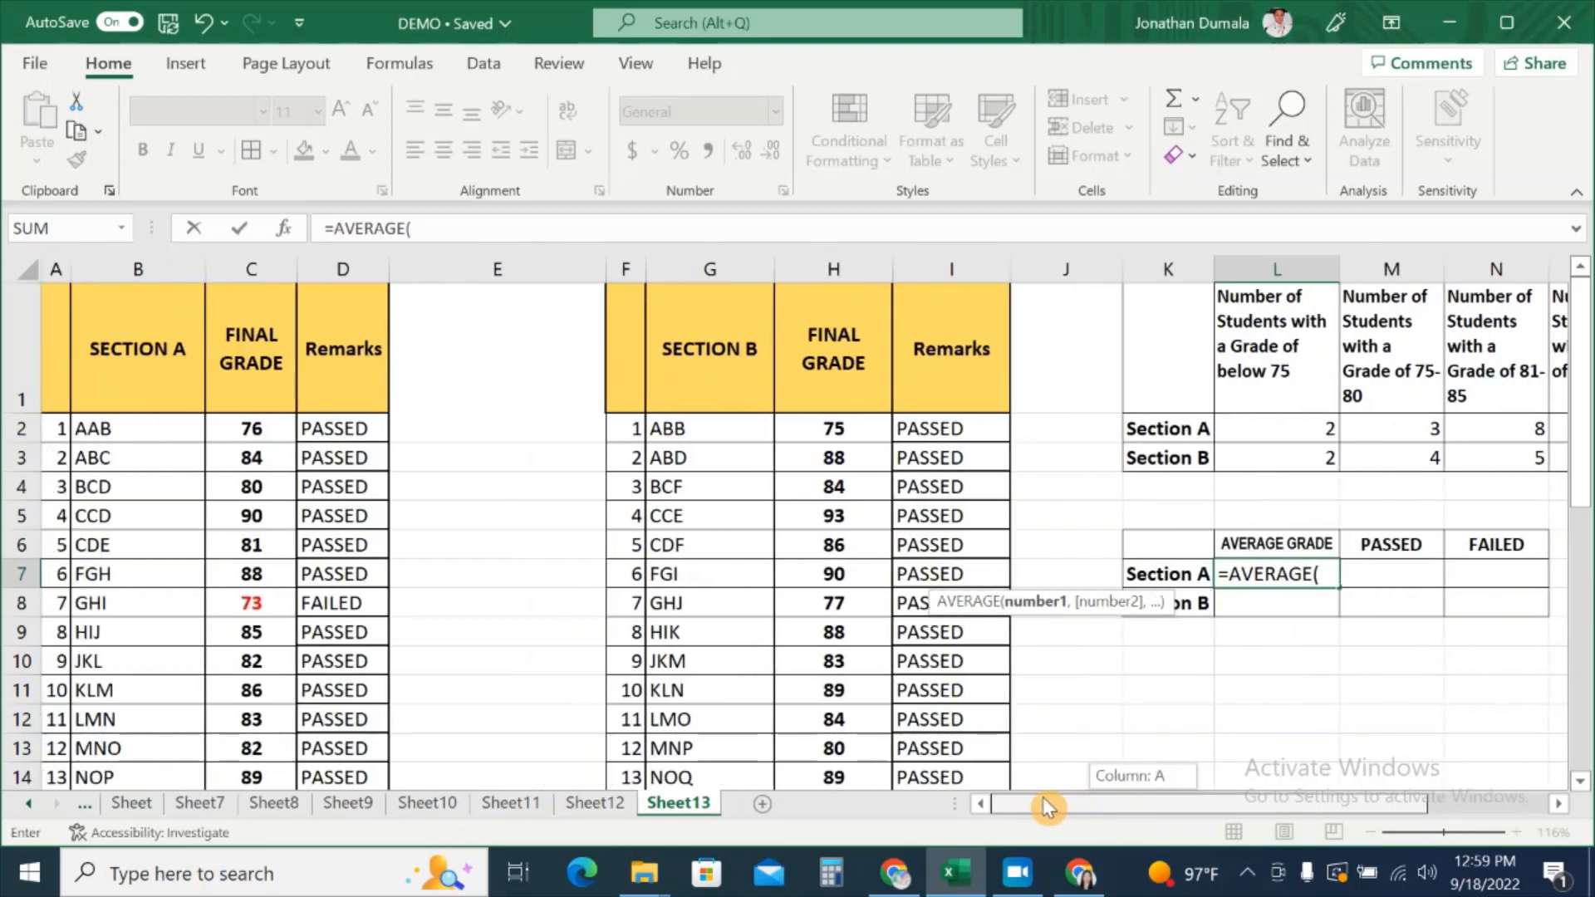
left_click(256, 435)
left_click_drag(256, 435, 257, 732)
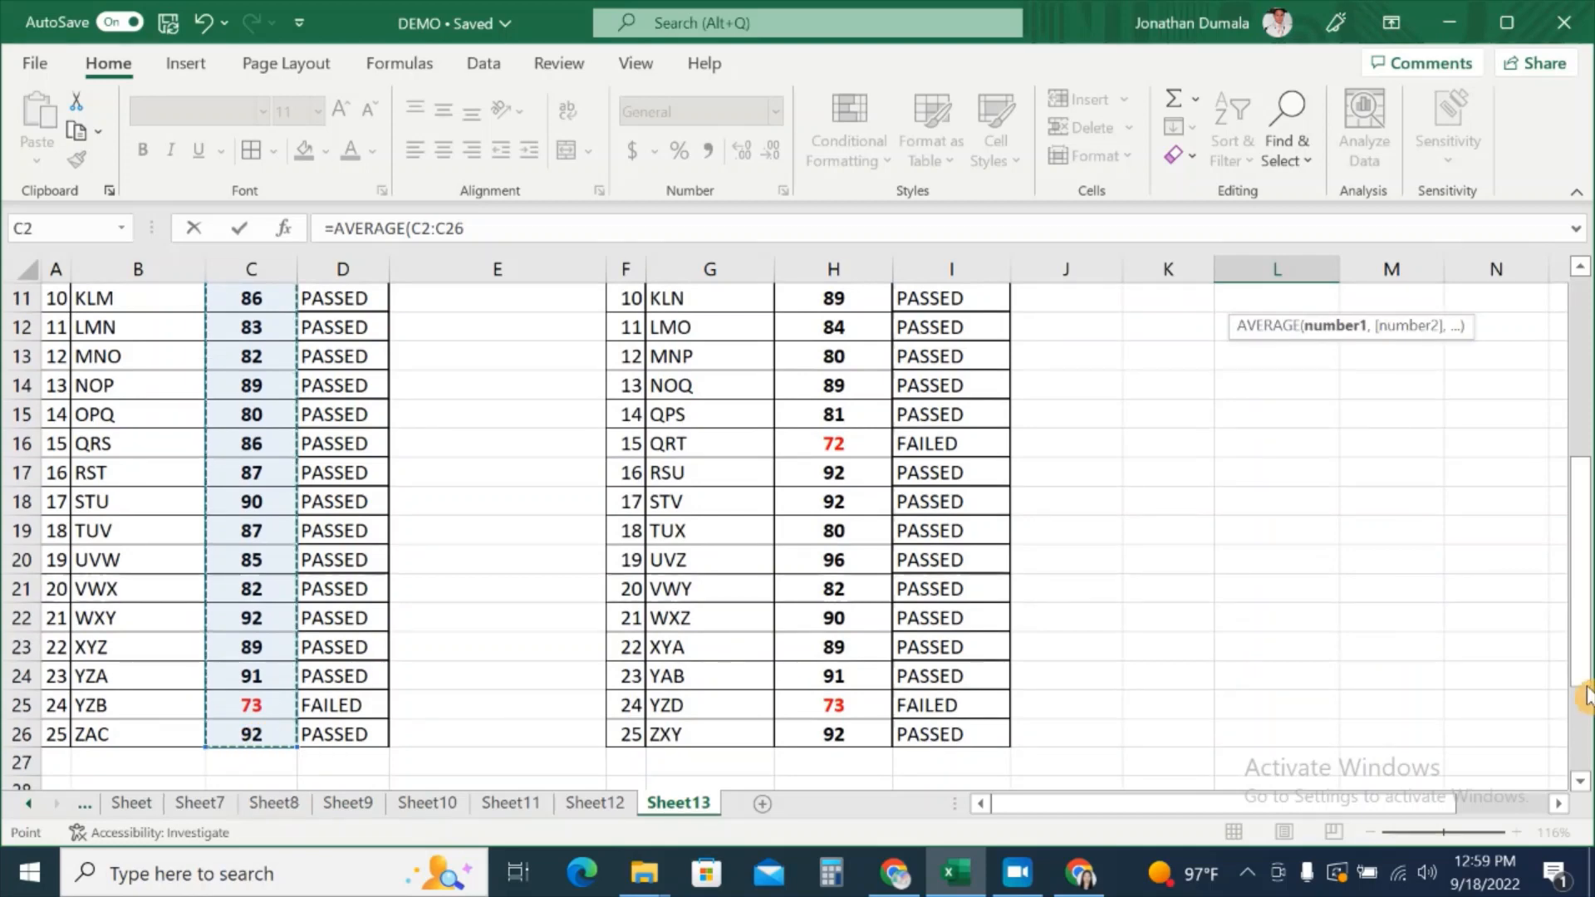
scroll(1585, 677, "up", 2)
scroll(1584, 677, "up", 1)
type(")")
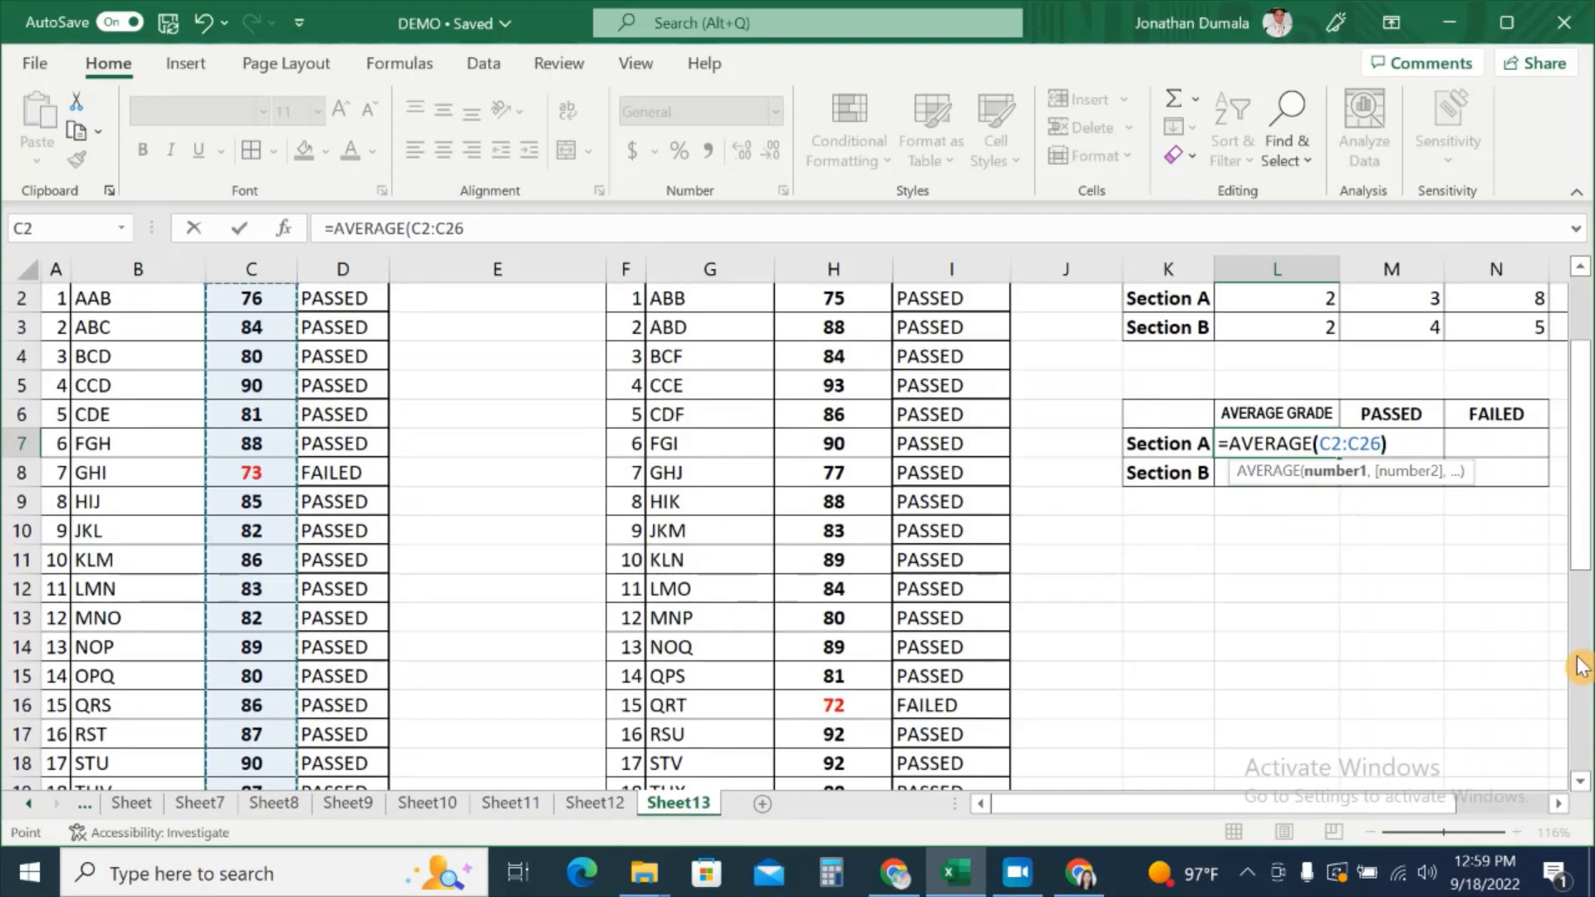
key("Return")
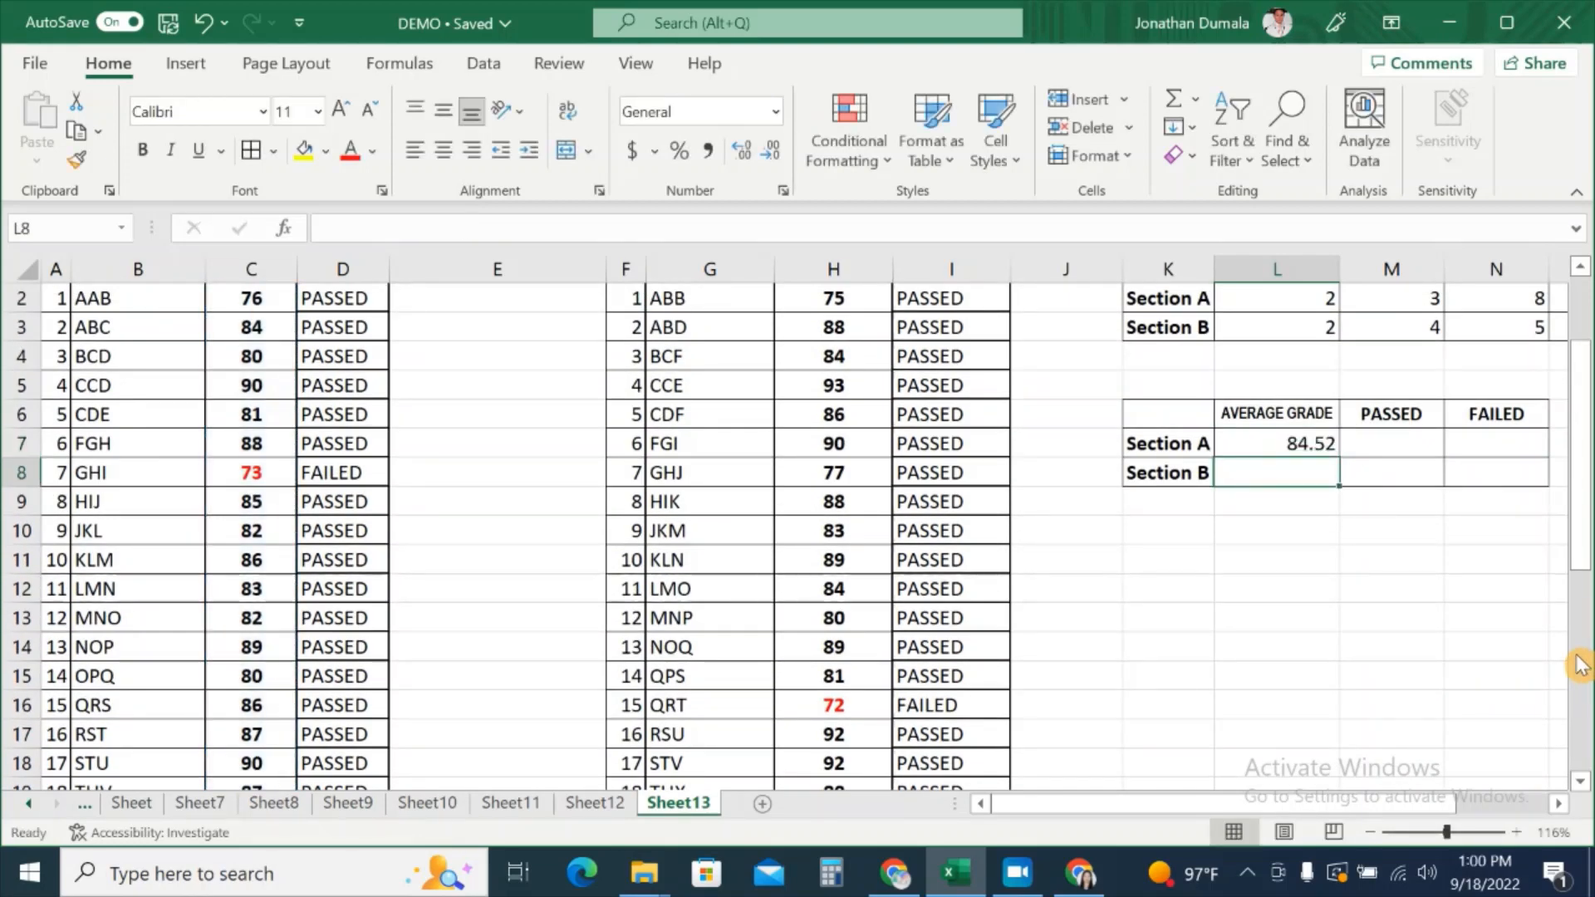
Step: Enter =AVERAGE(H2:H26) in L8 as Section B's average grade, giving 85.44
scroll(1189, 691, "up", 1)
left_click_drag(1232, 804, 1297, 814)
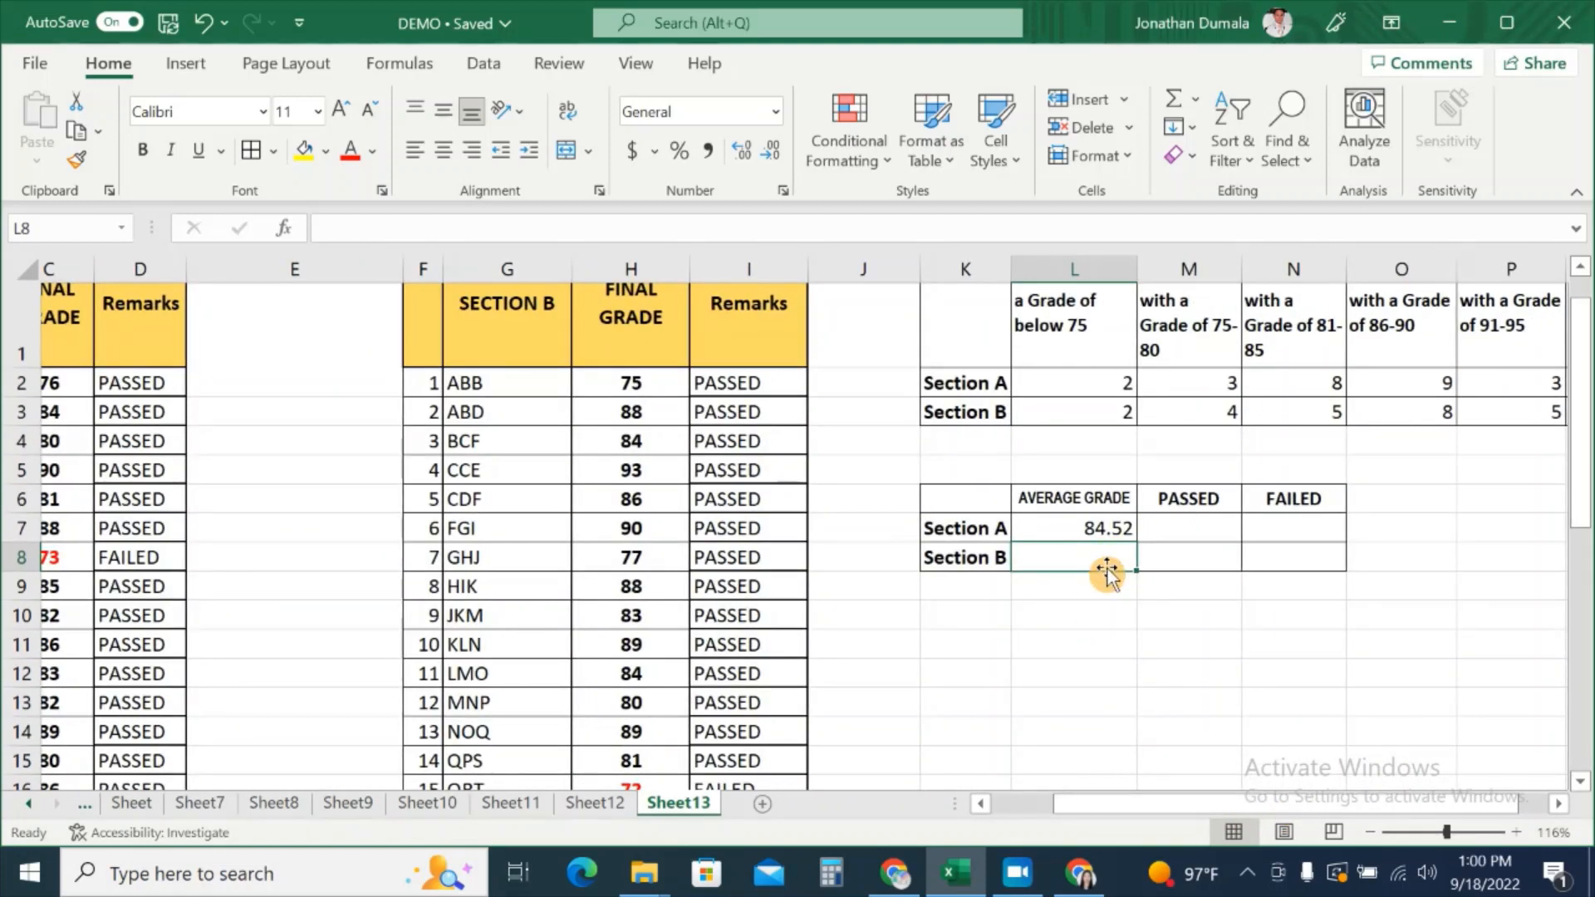
type("=AVERAGE")
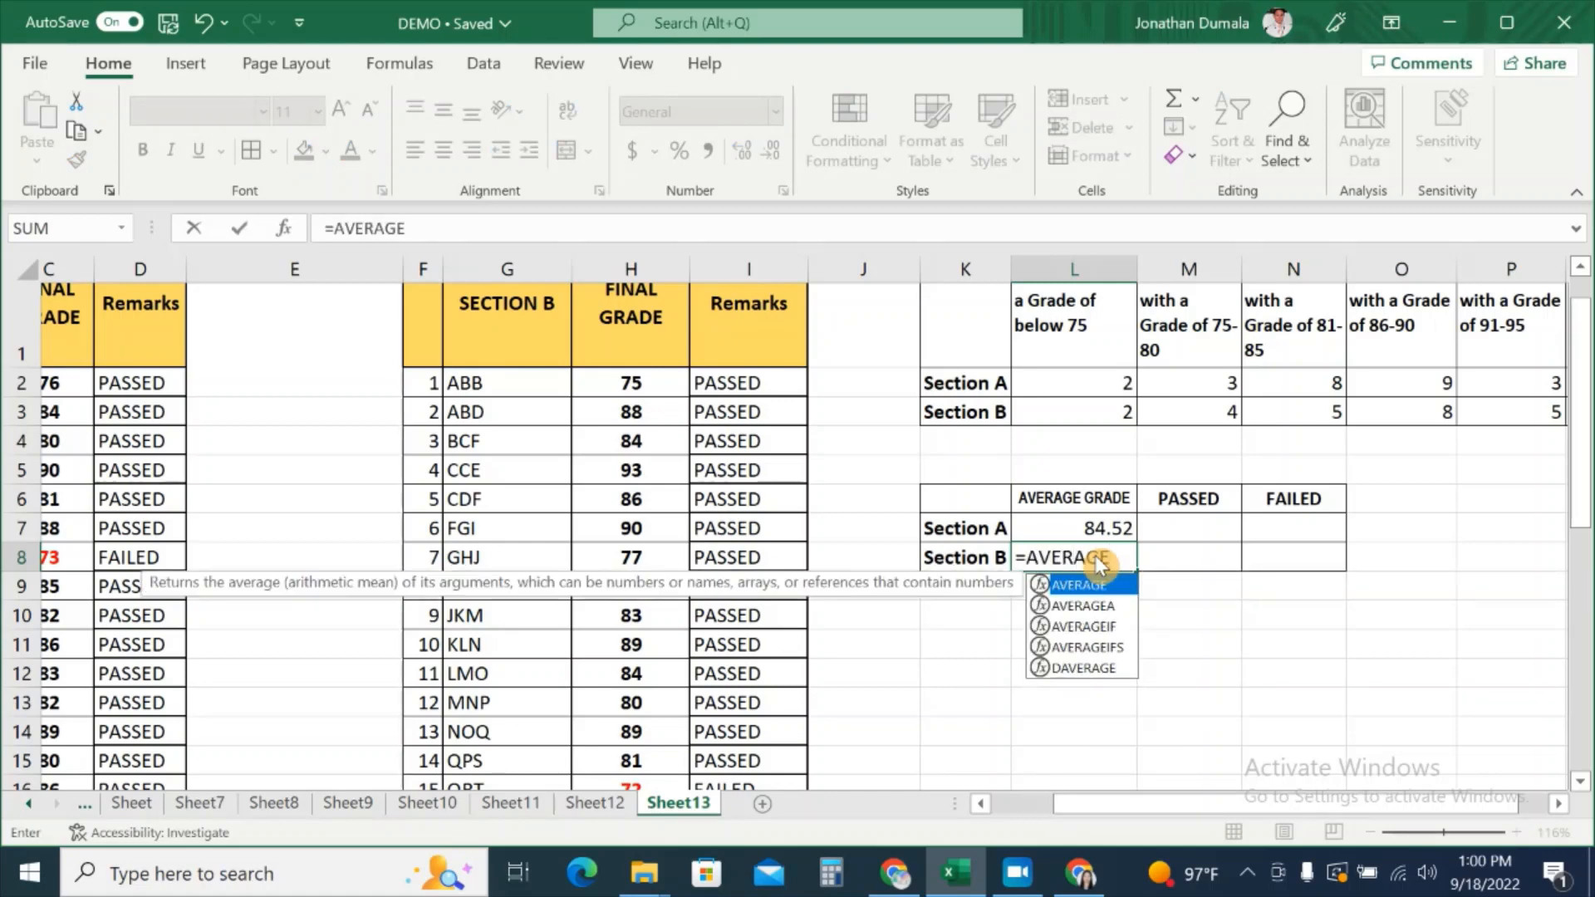
type("(")
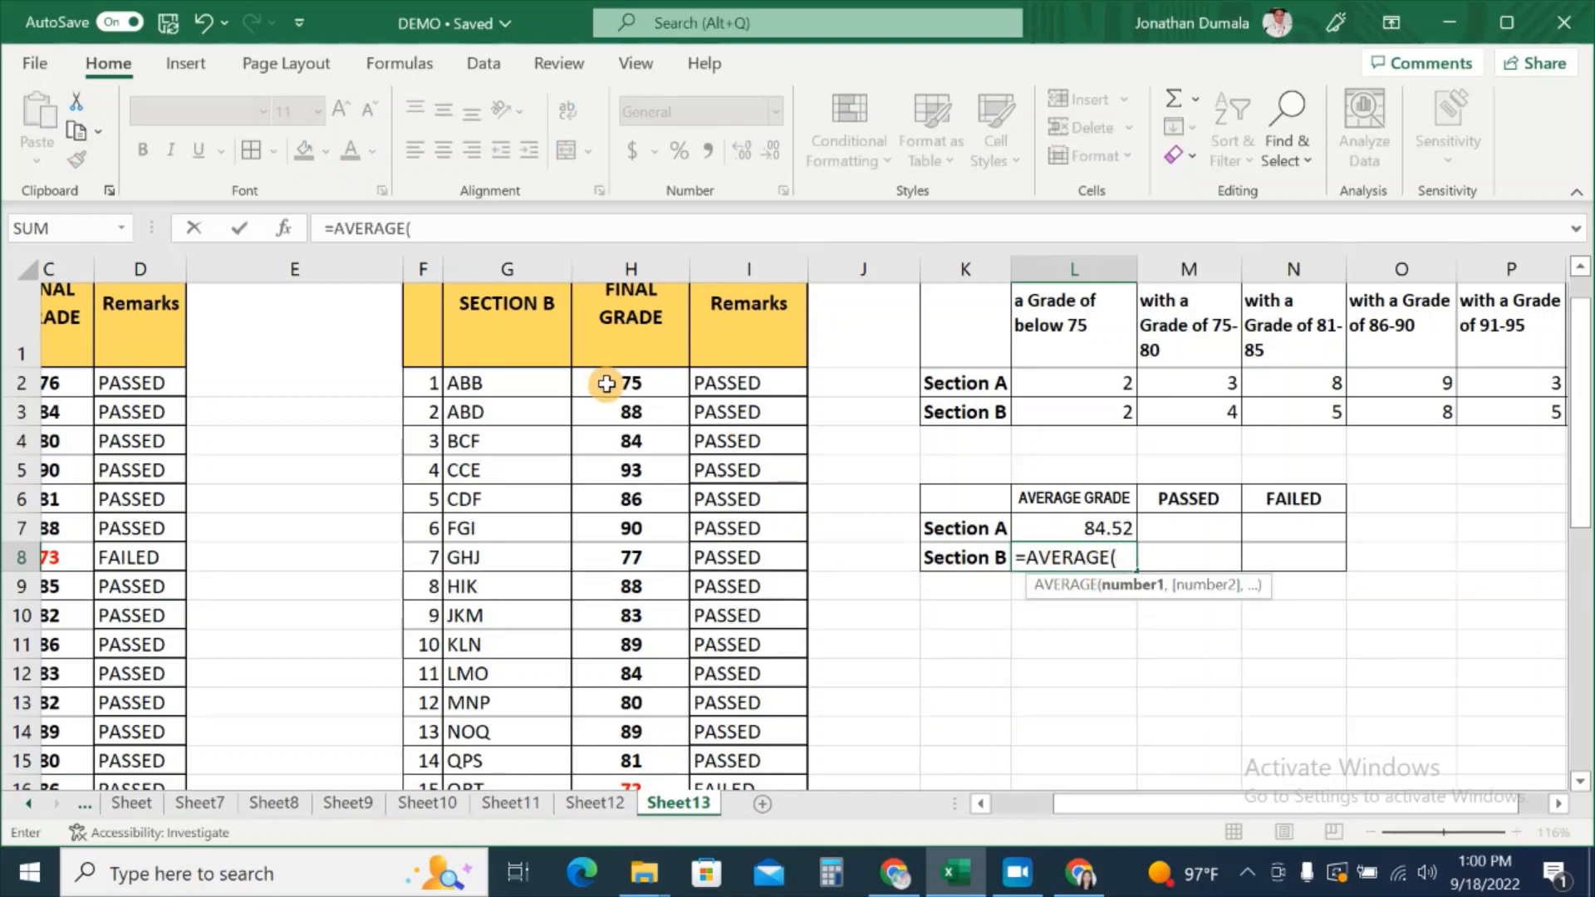
left_click_drag(607, 382, 626, 737)
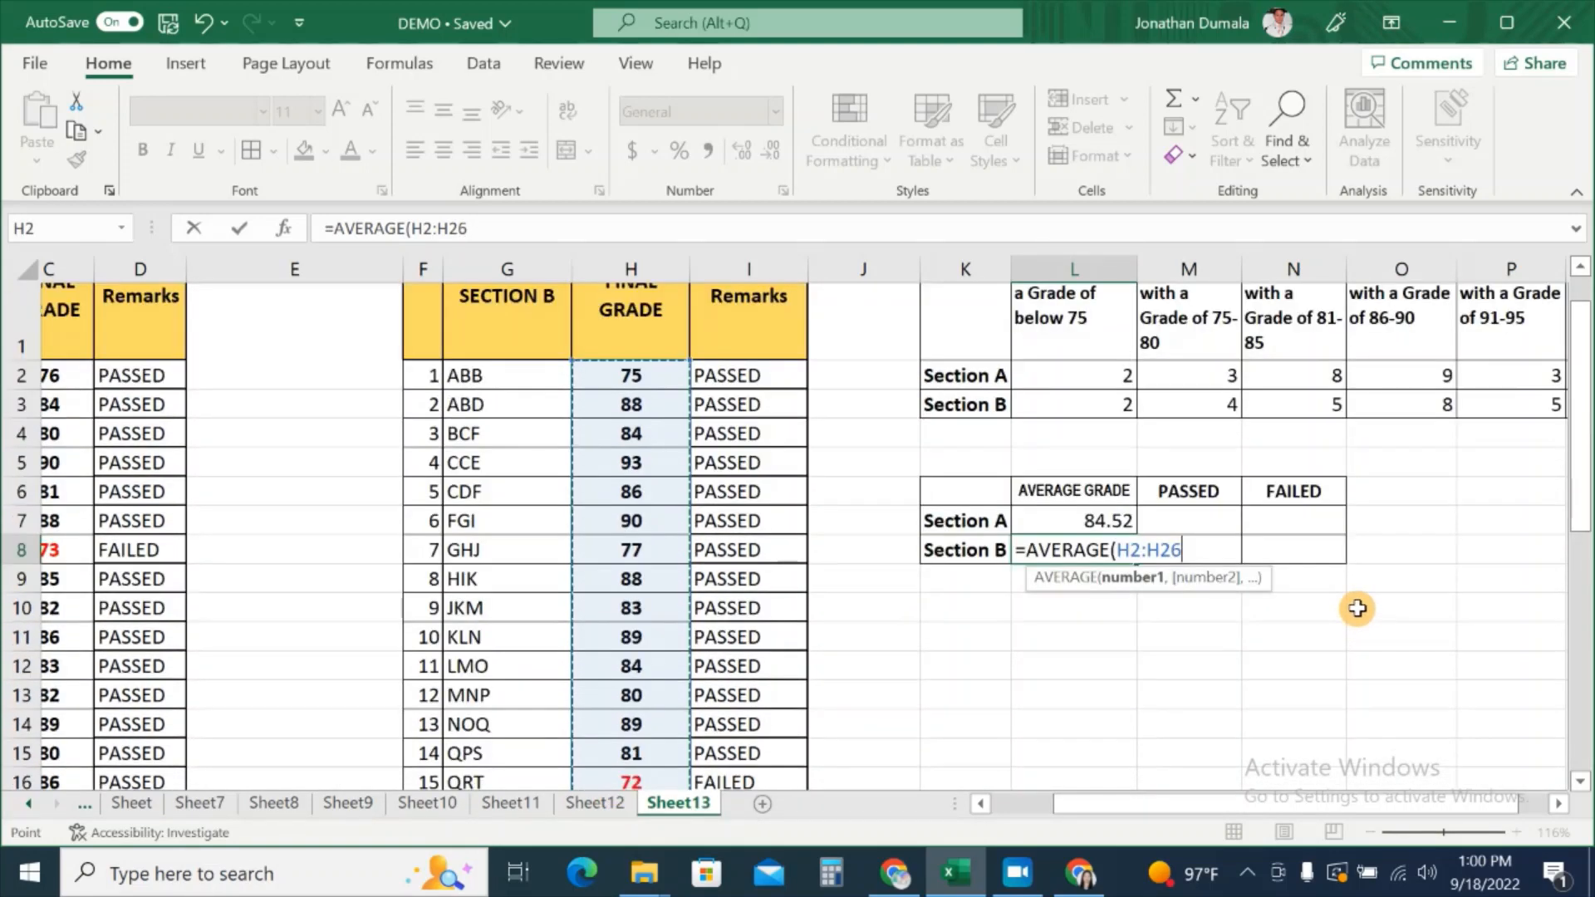
type(")")
key("Return")
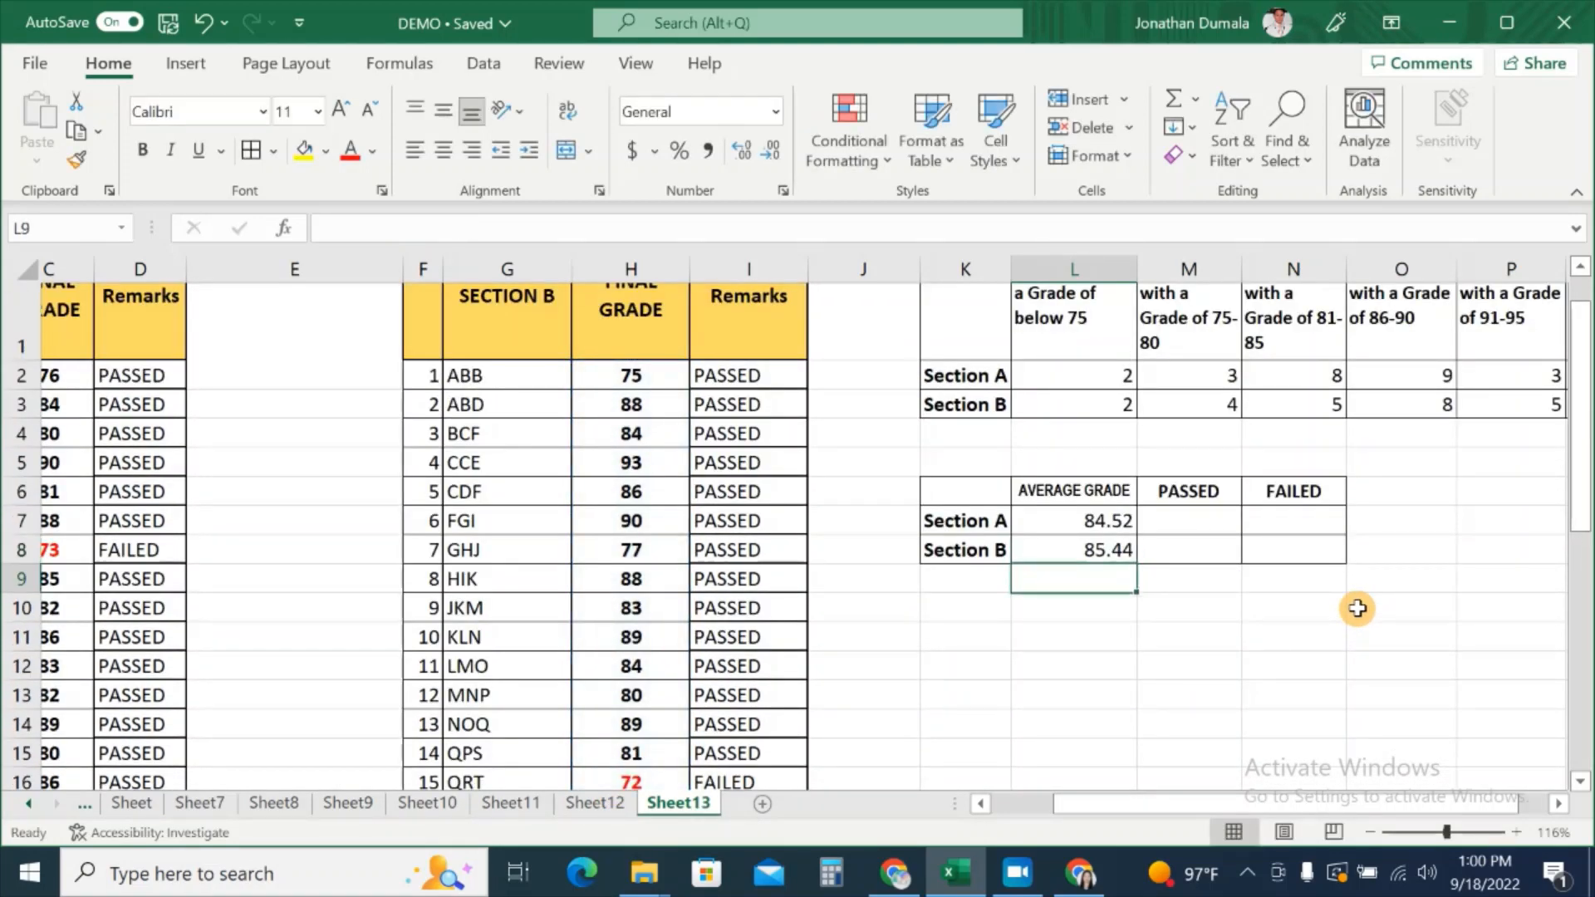
left_click(1101, 548)
left_click(1101, 523)
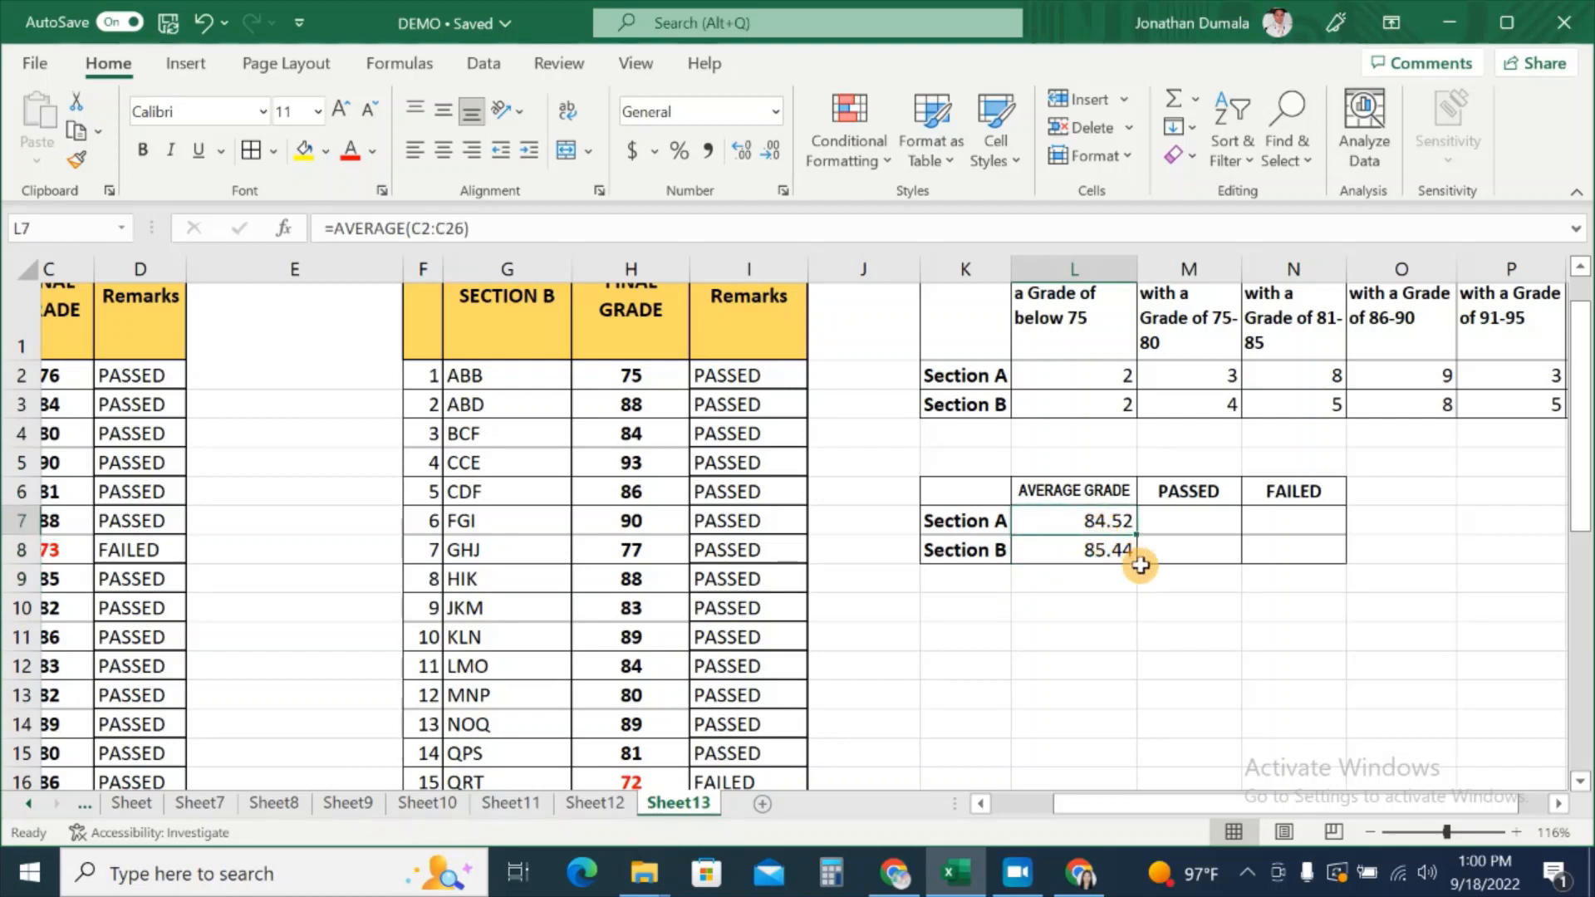
left_click(1196, 520)
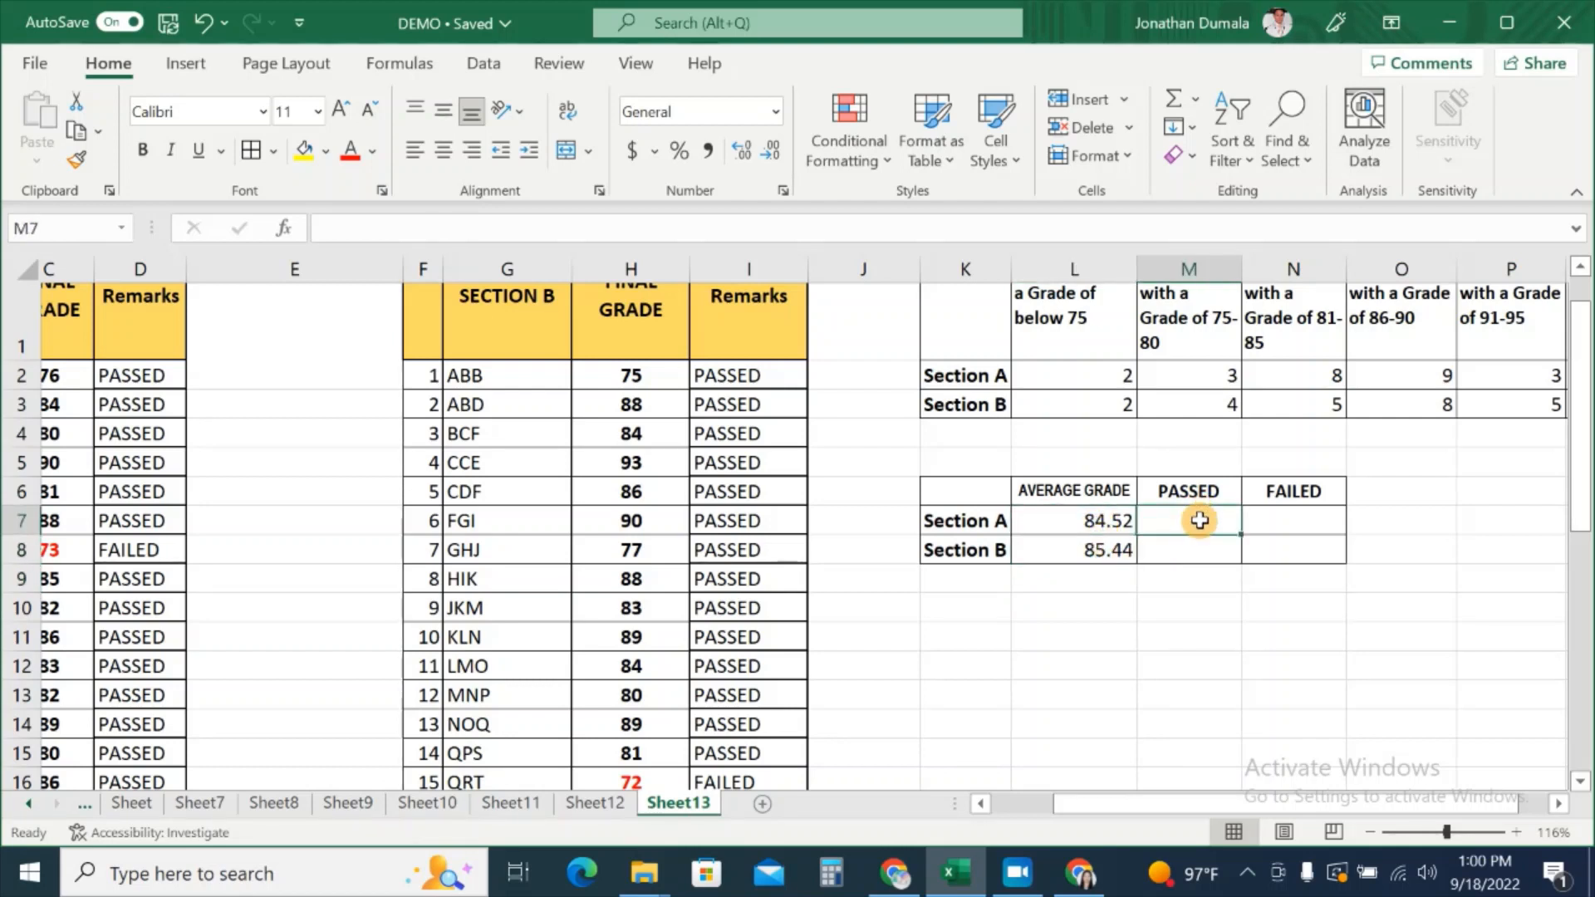
Step: Enter =COUNTIF(D2:D26,"PASSED") in M7, counting 23 passed Section A students
left_click(1345, 523)
left_click(1186, 521)
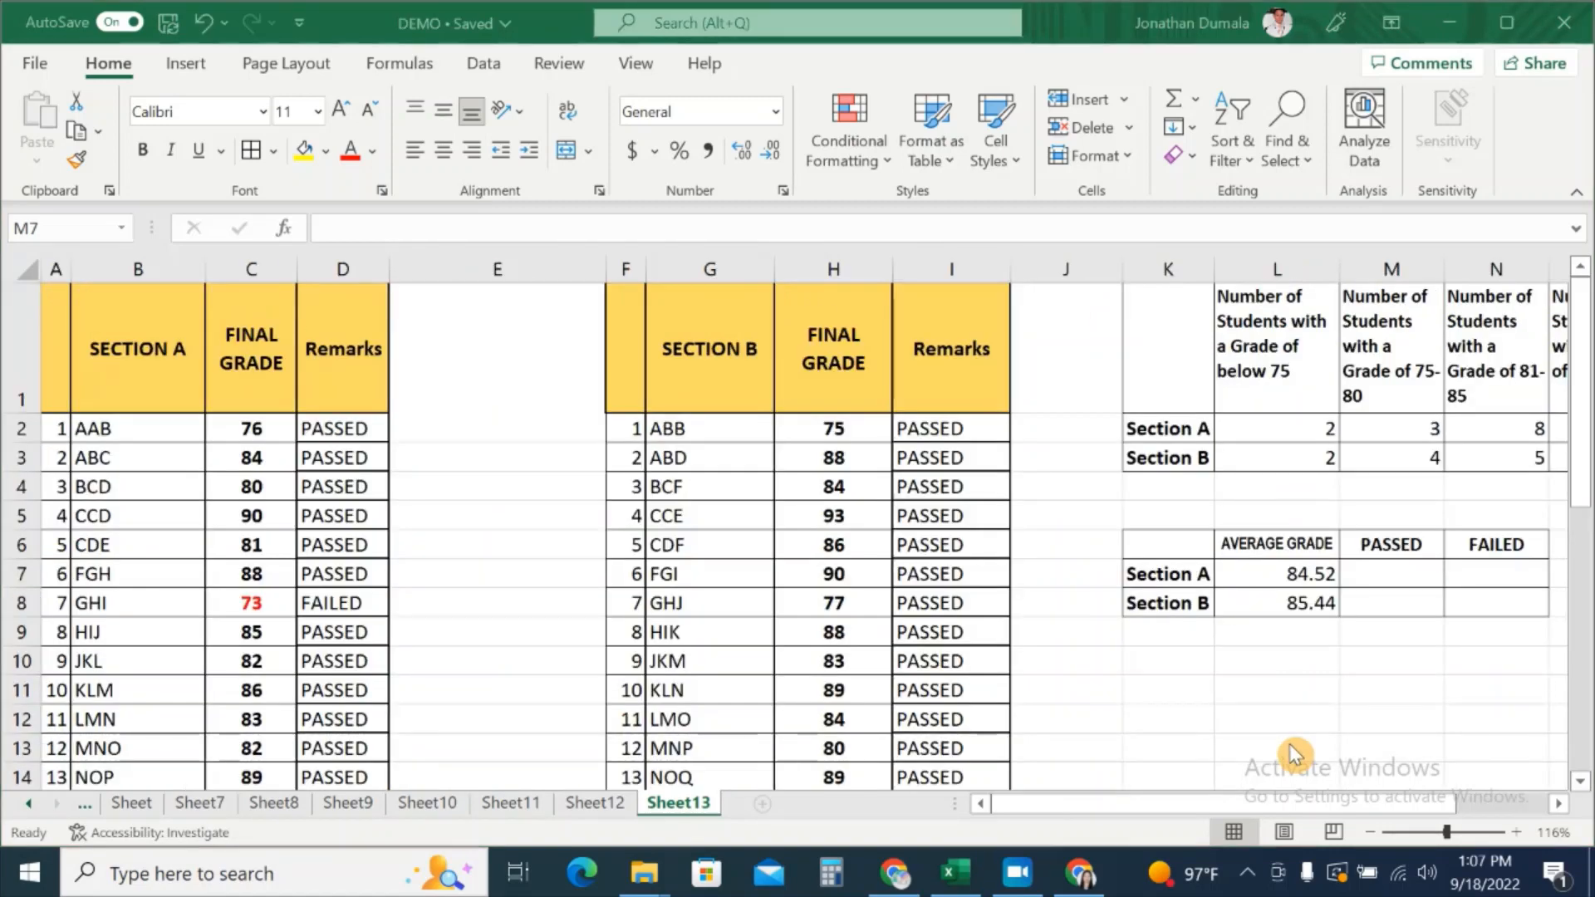
left_click(1393, 573)
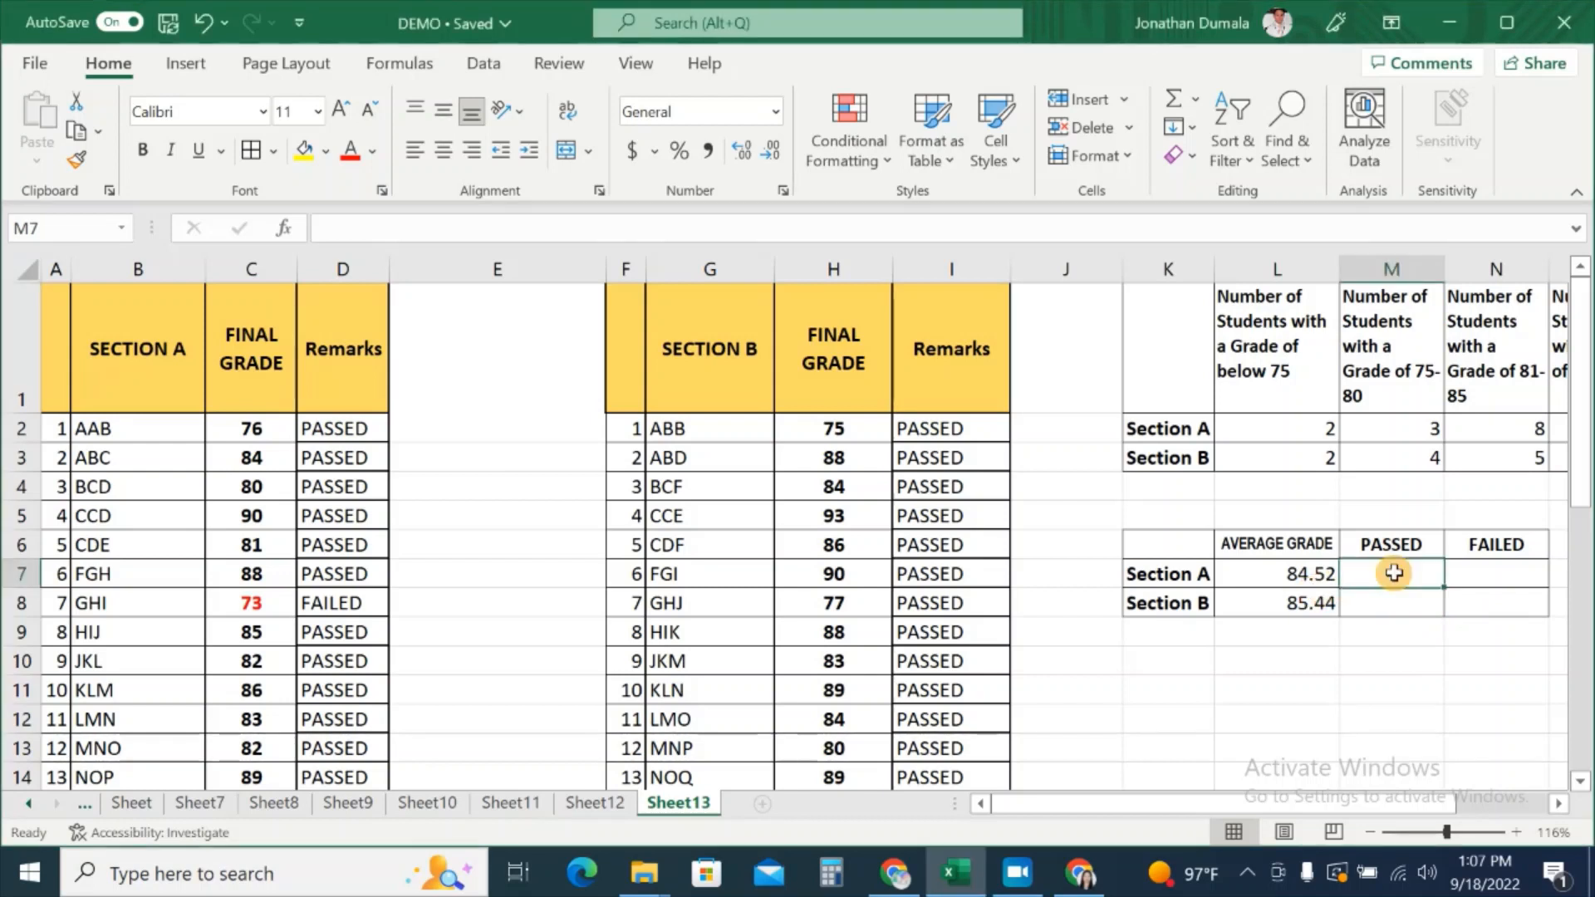
type("=COUNTI")
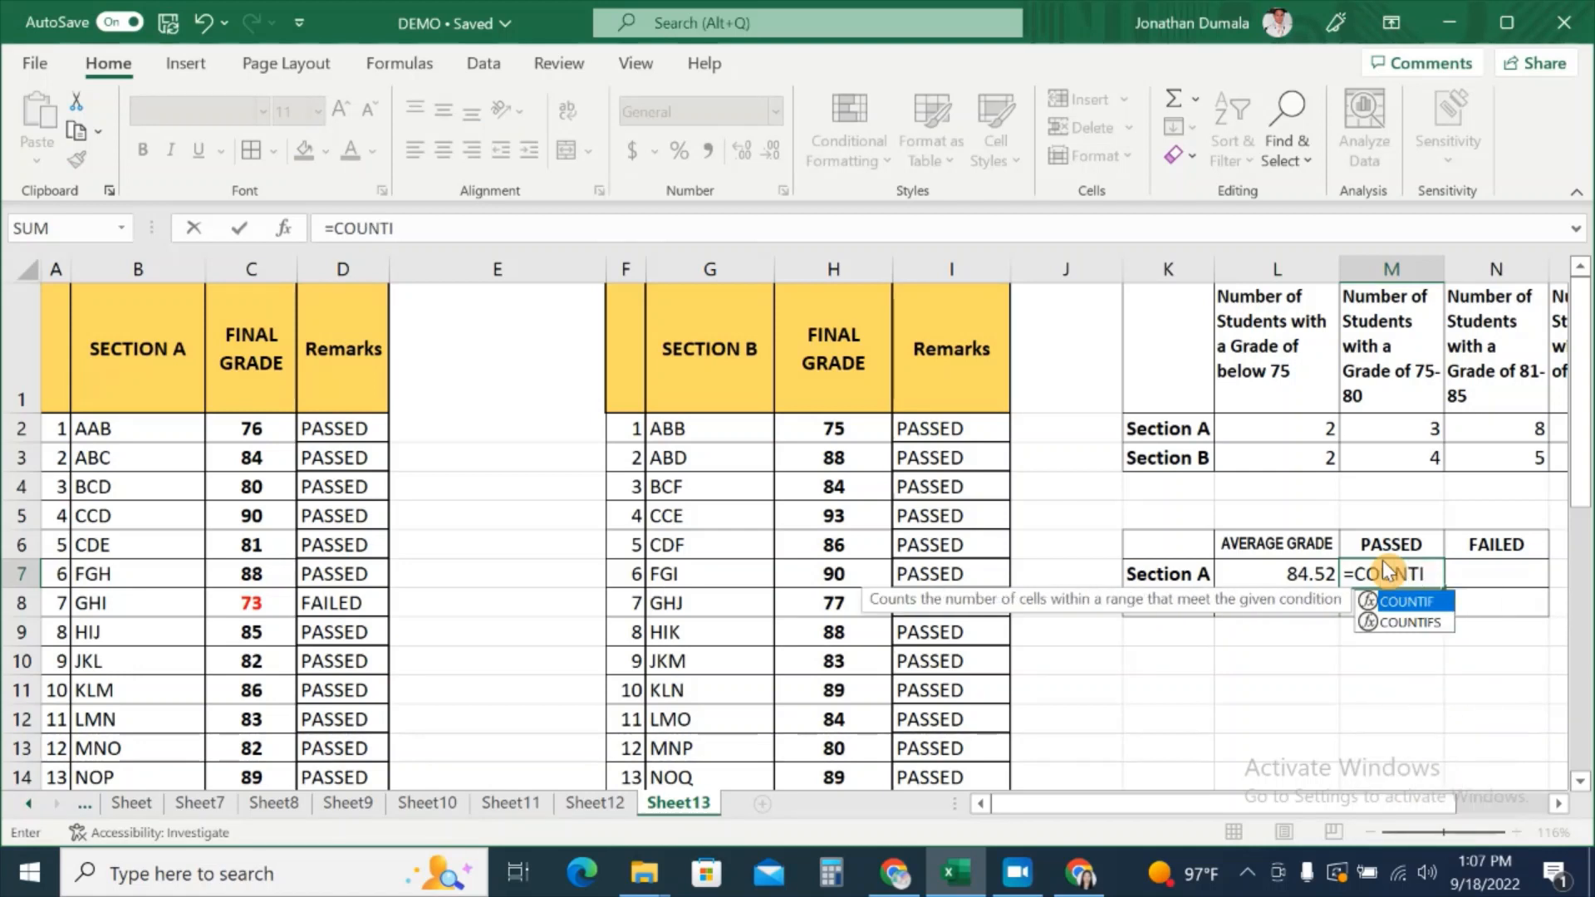
type("F(")
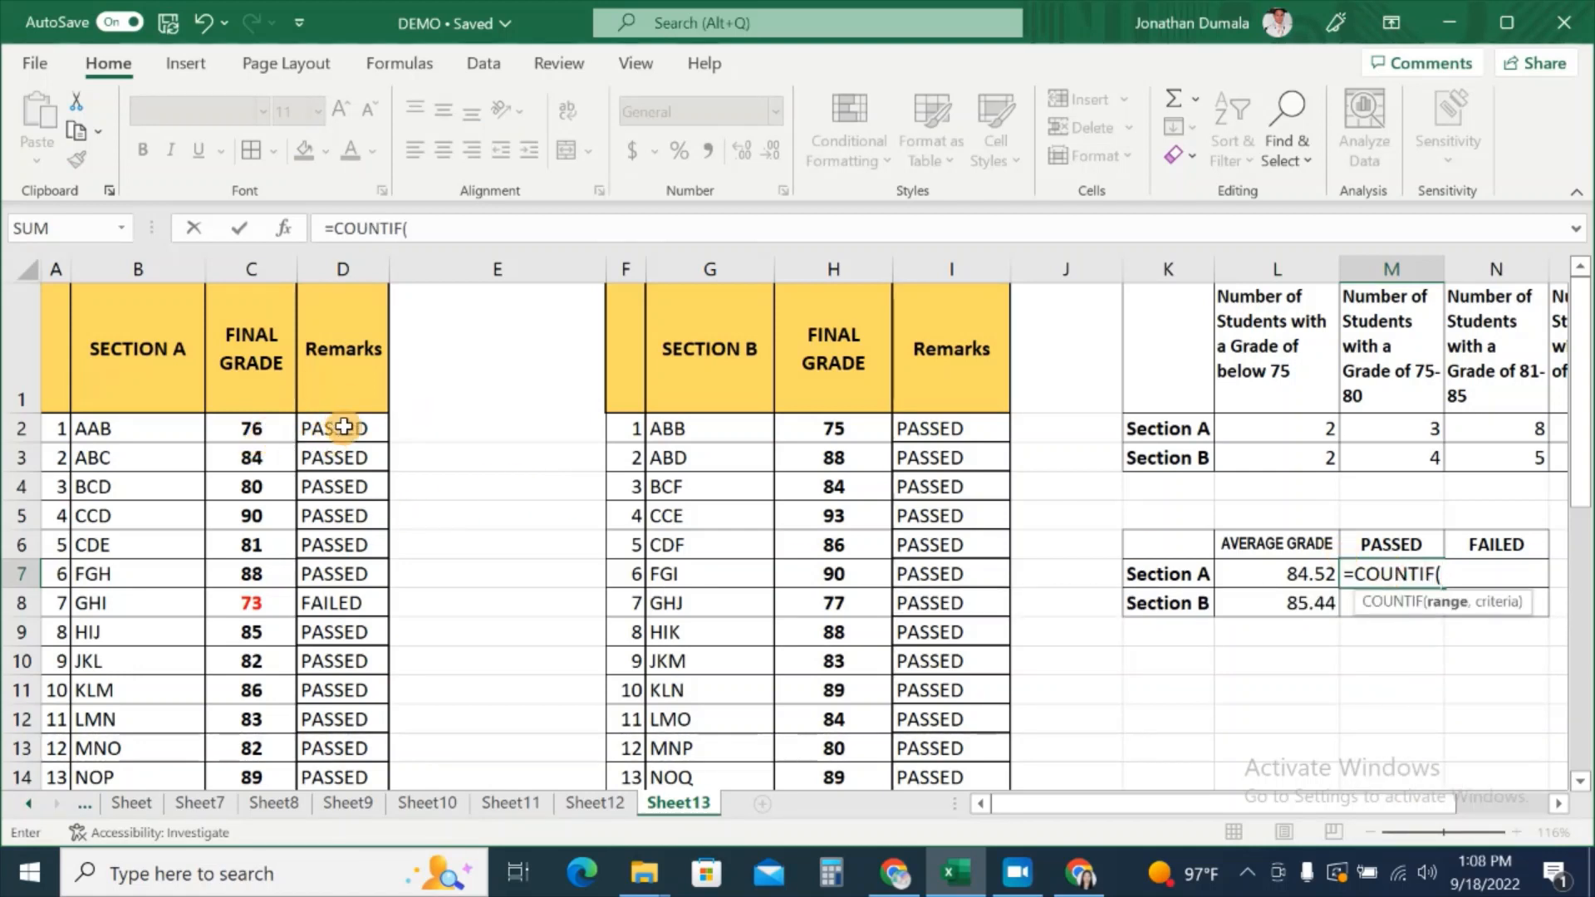
left_click_drag(358, 429, 346, 731)
scroll(1192, 662, "up", 4)
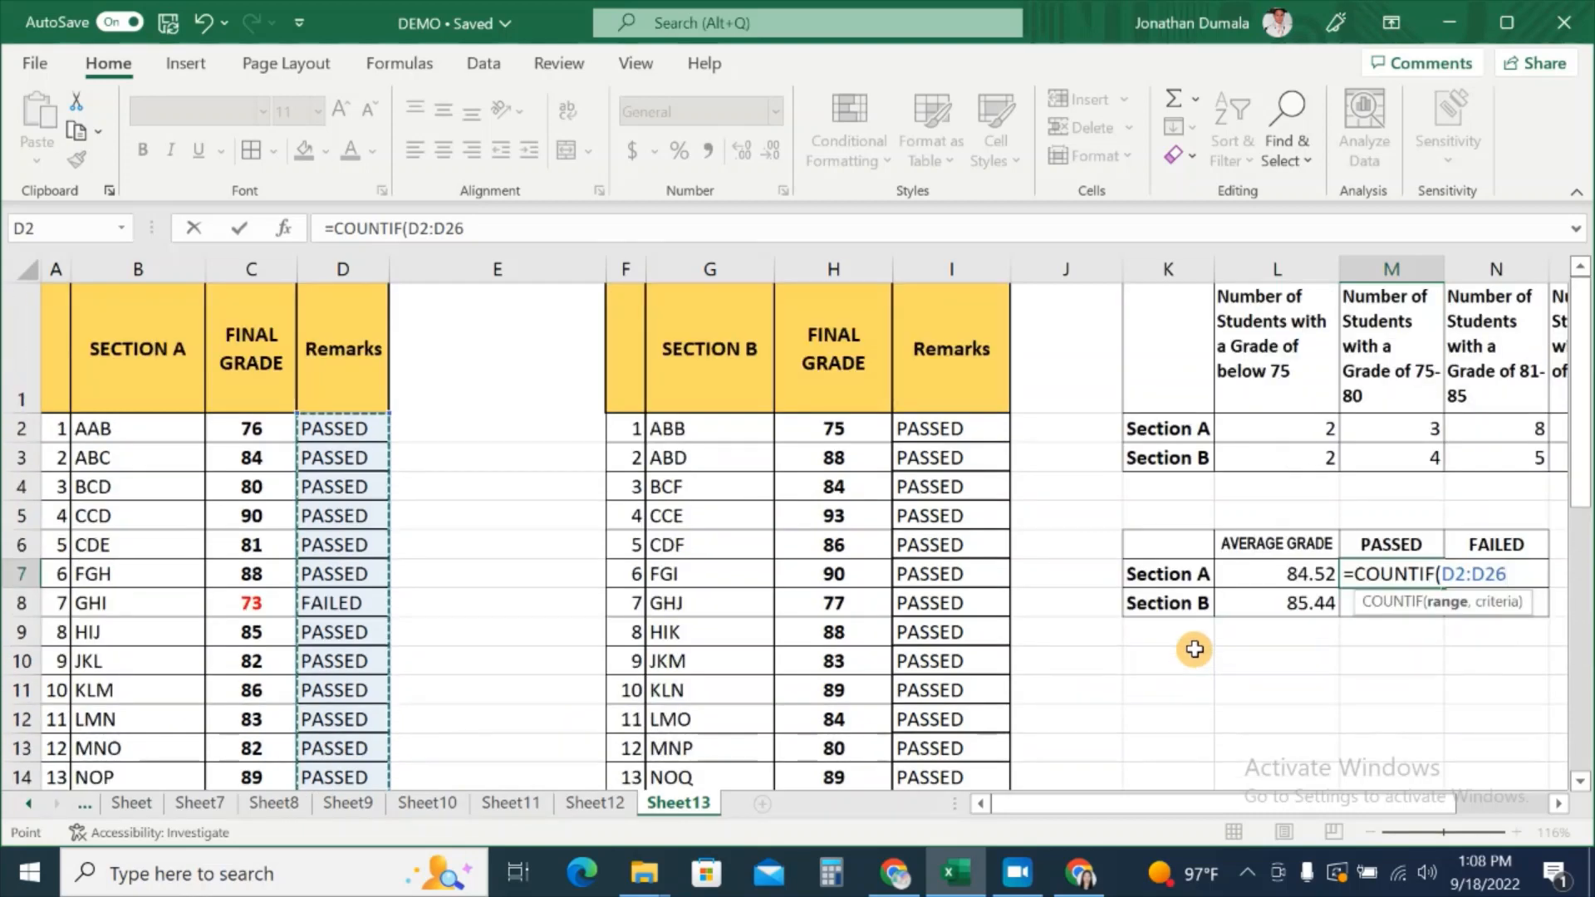
type(",\"P")
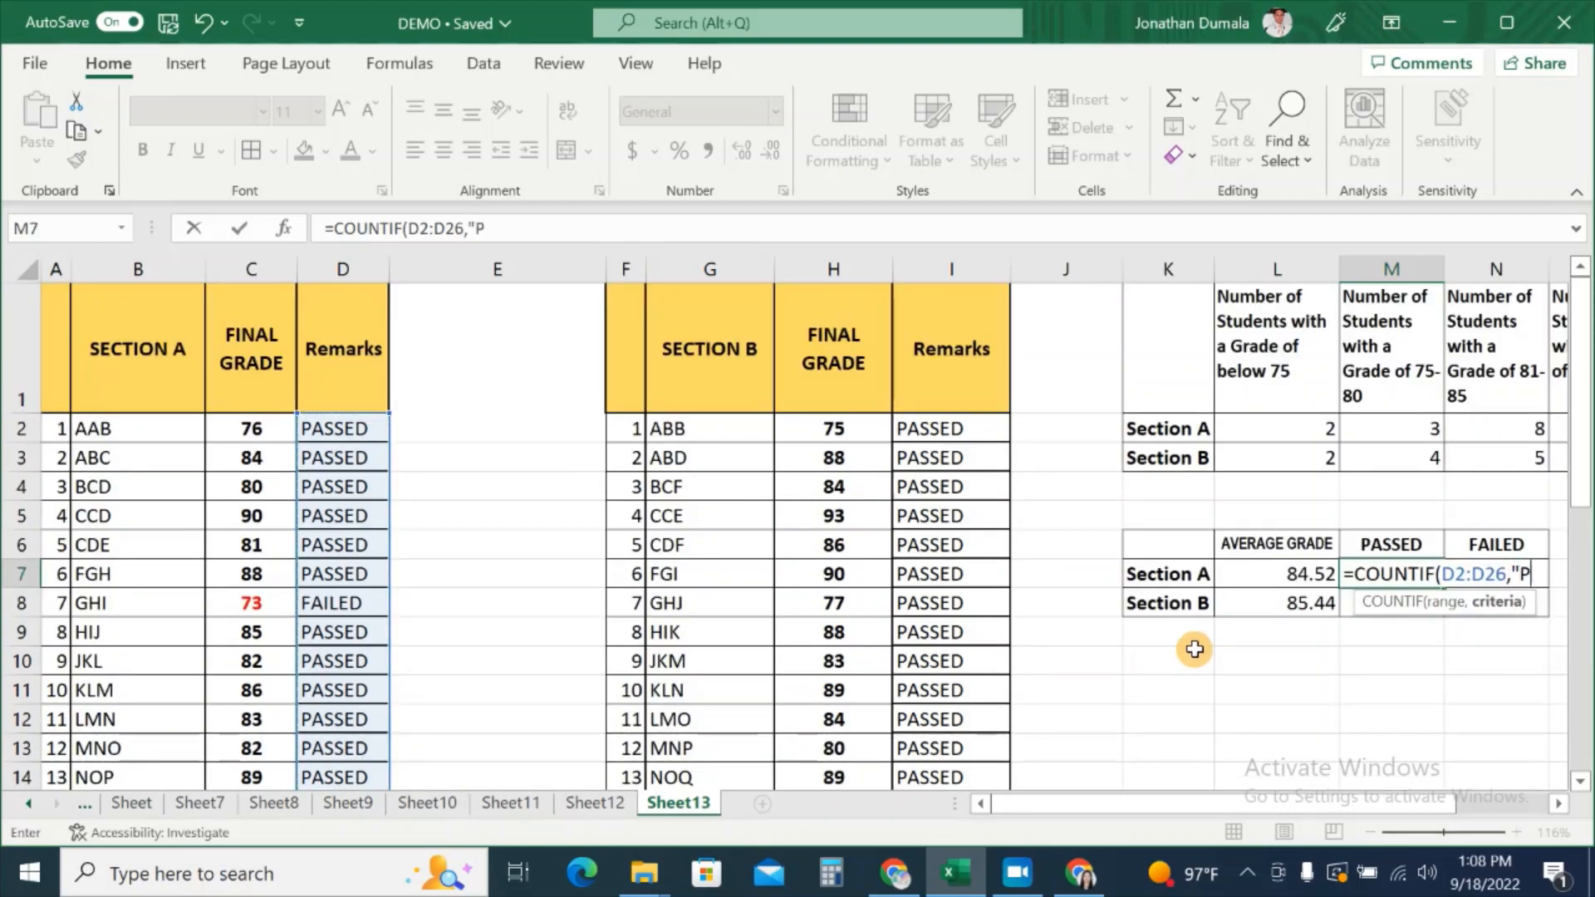
type("ASSED")
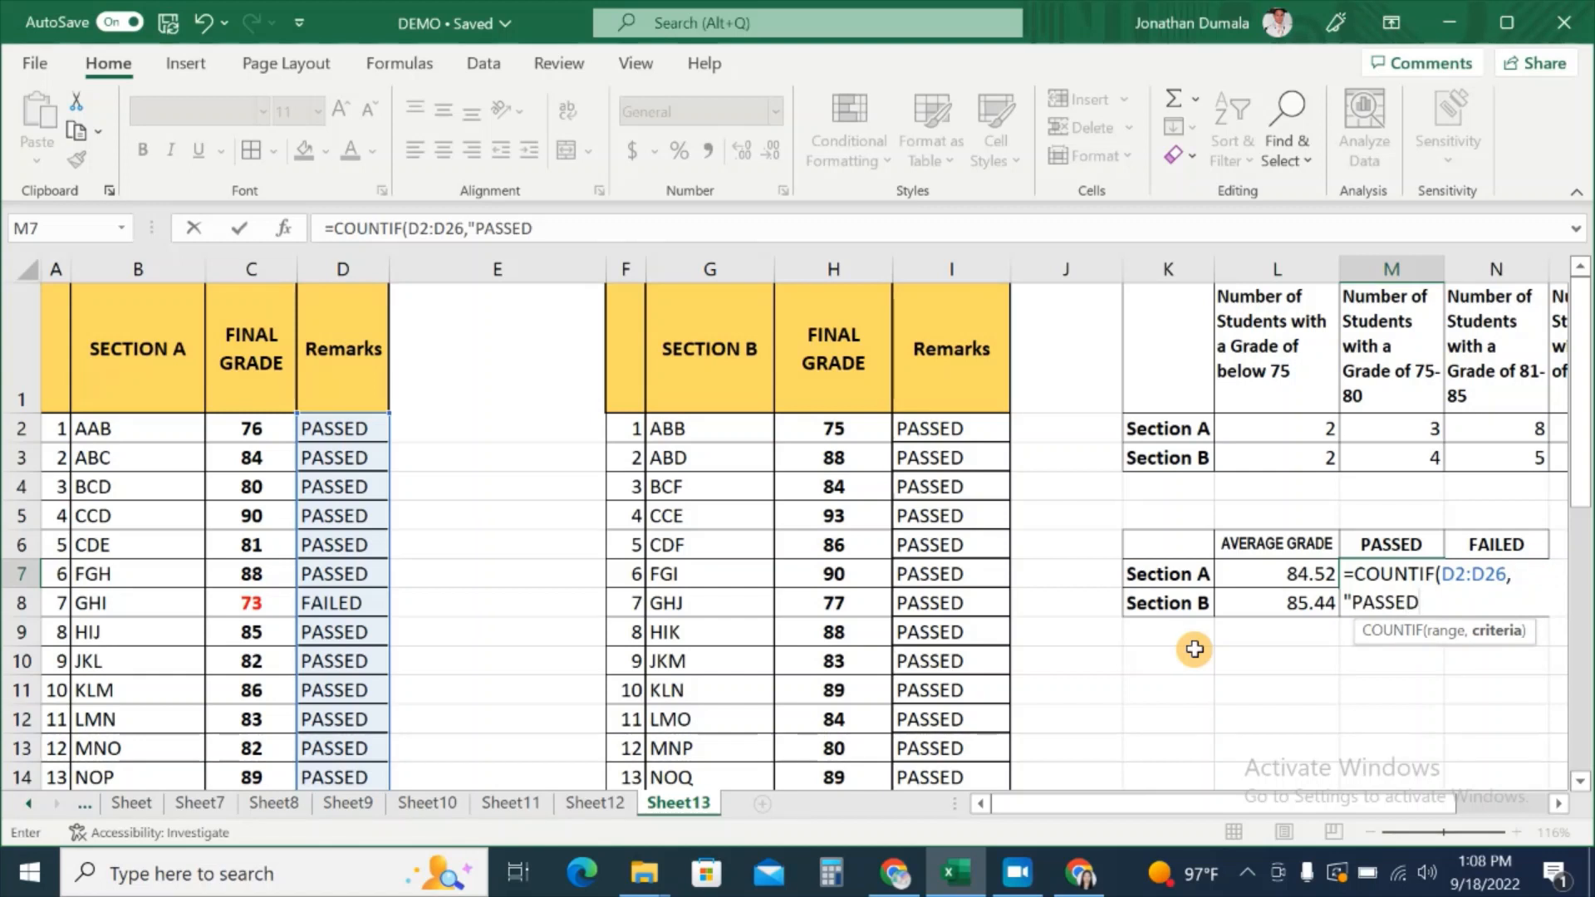
type("\")")
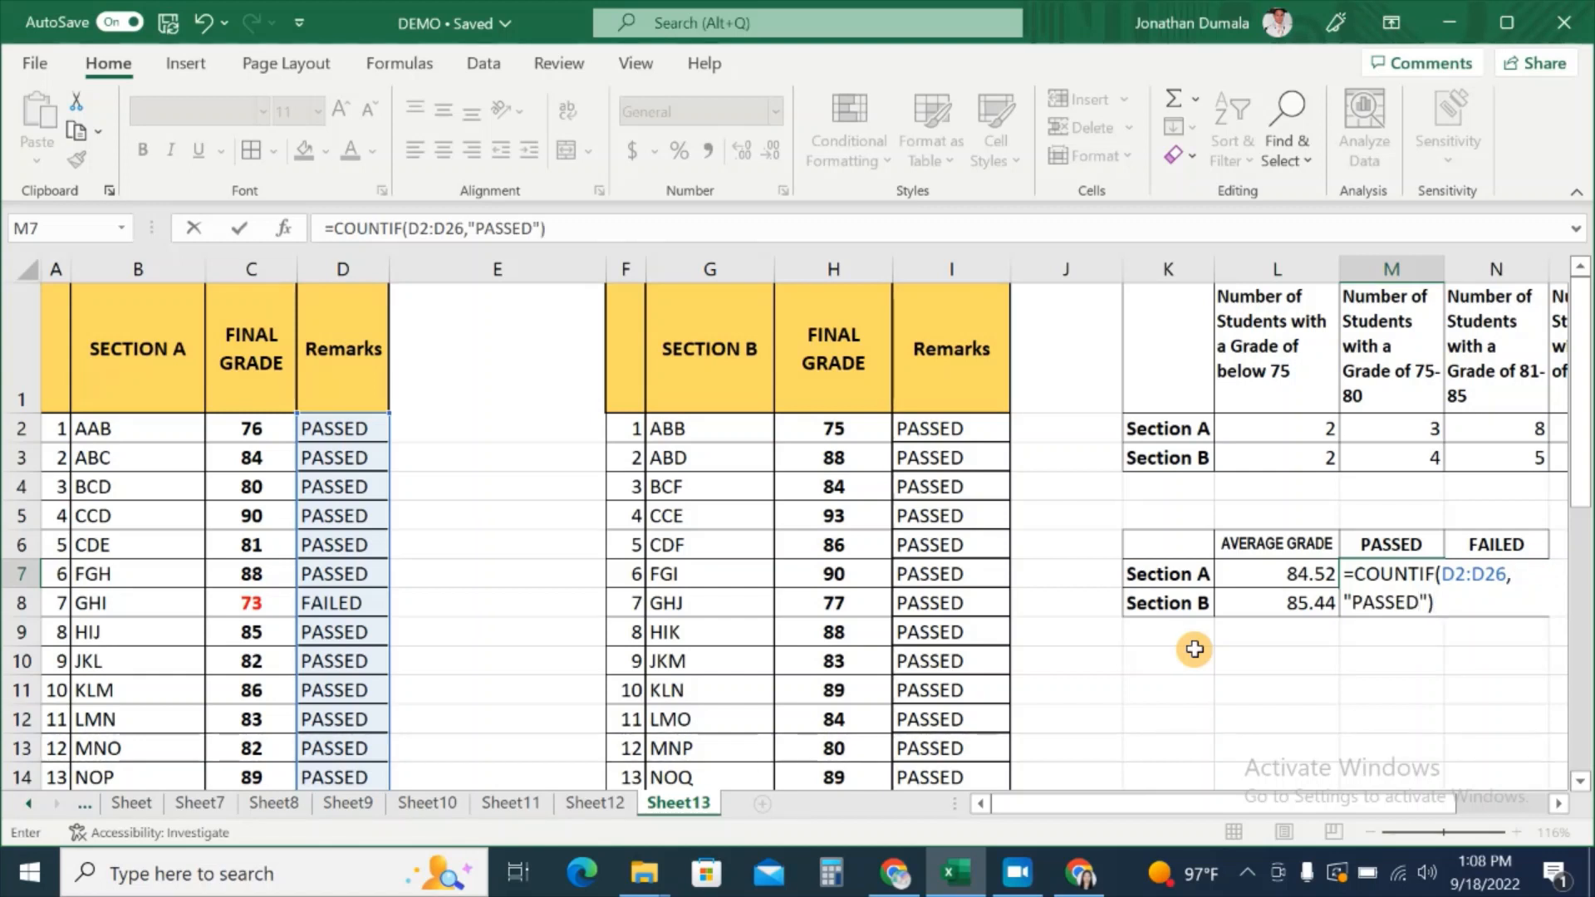
key("Return")
left_click(1362, 573)
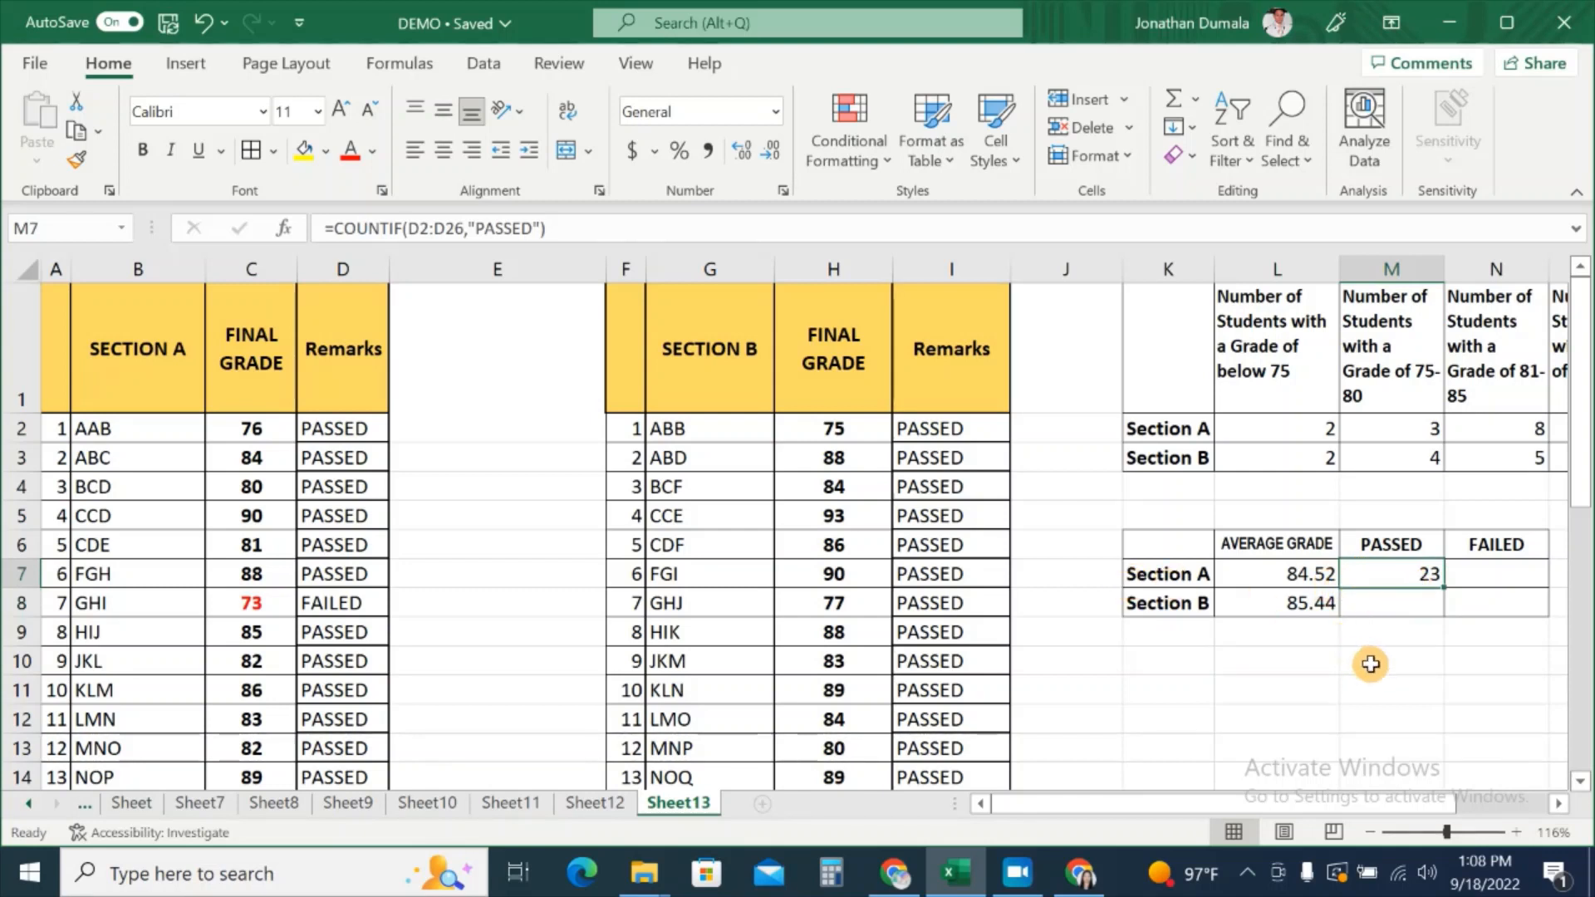
left_click(1425, 600)
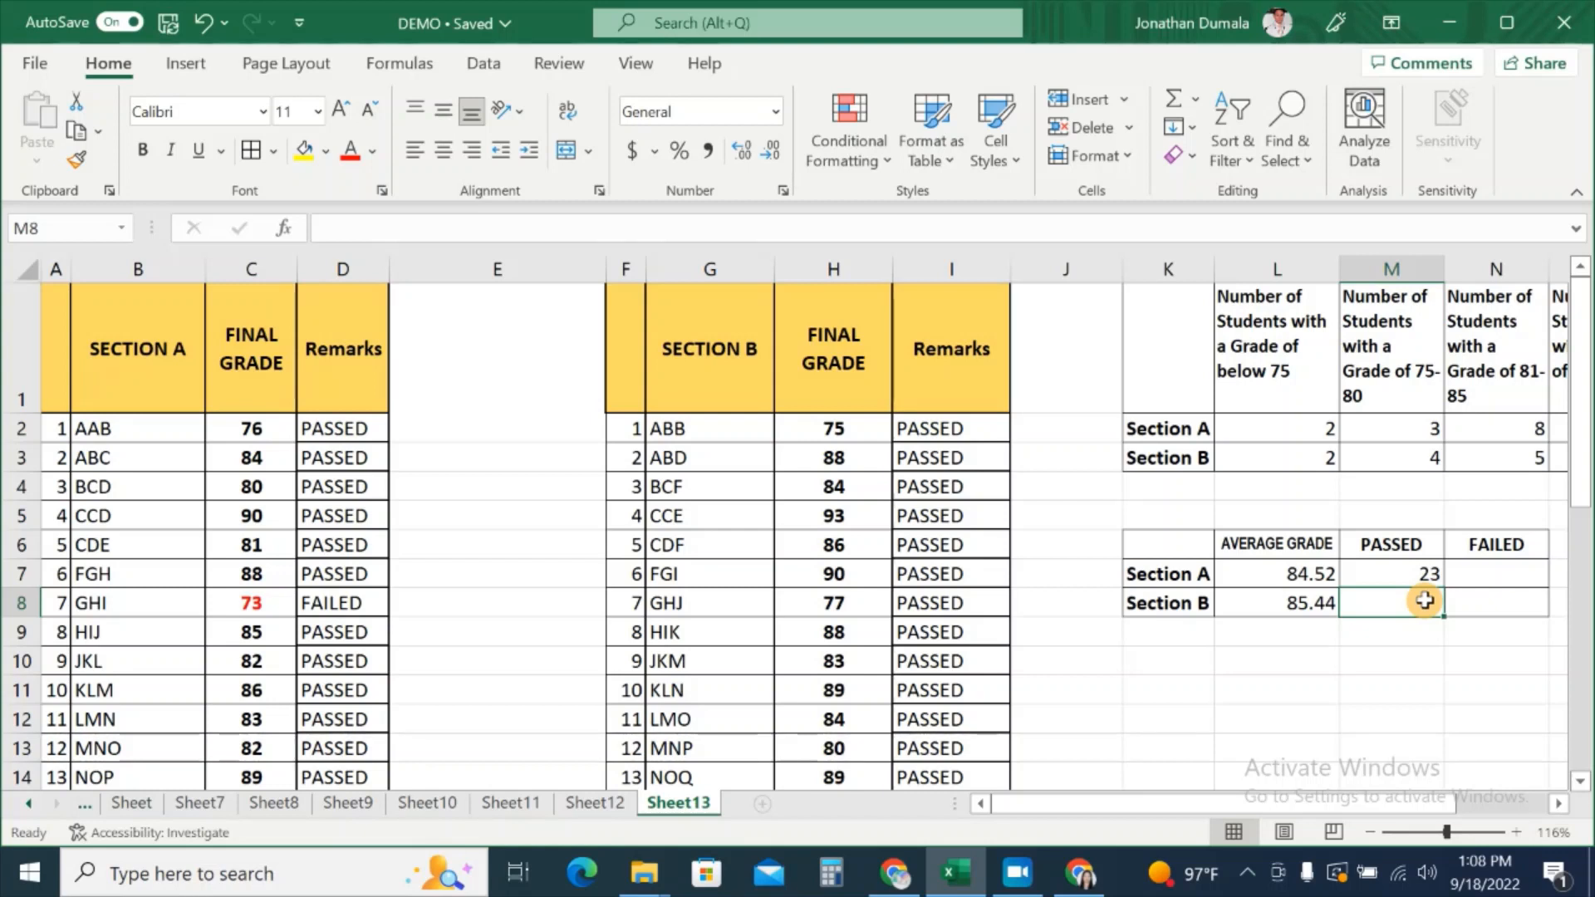
Step: Enter =COUNTIF(I2:I26,"PASSED") in M8, giving 23 passed for Section B
type("=")
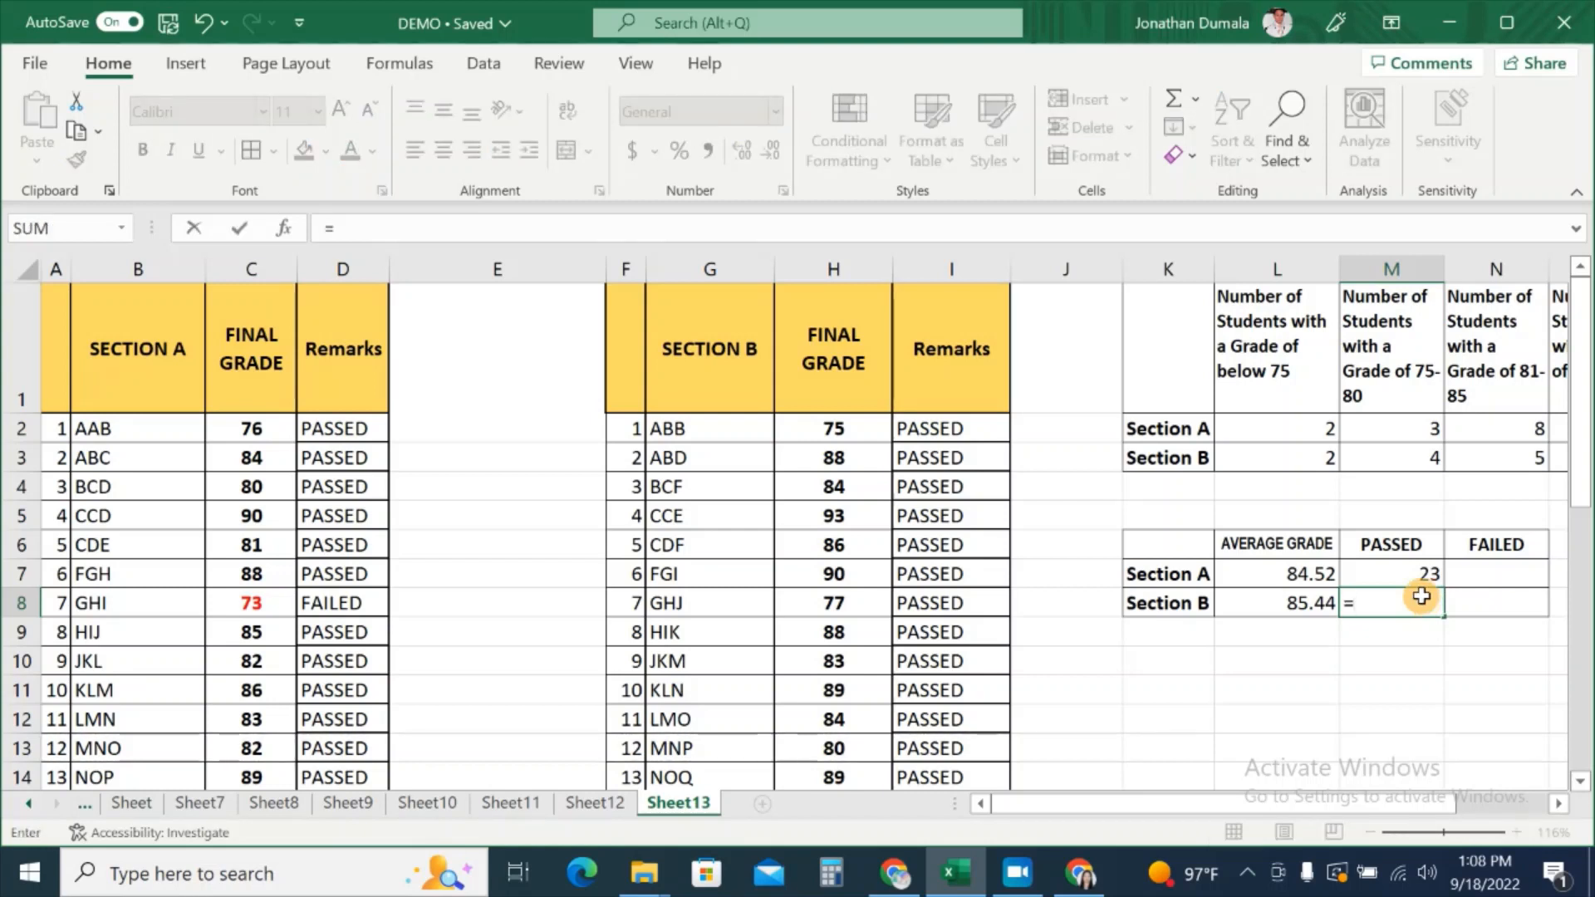
type("COUNTI")
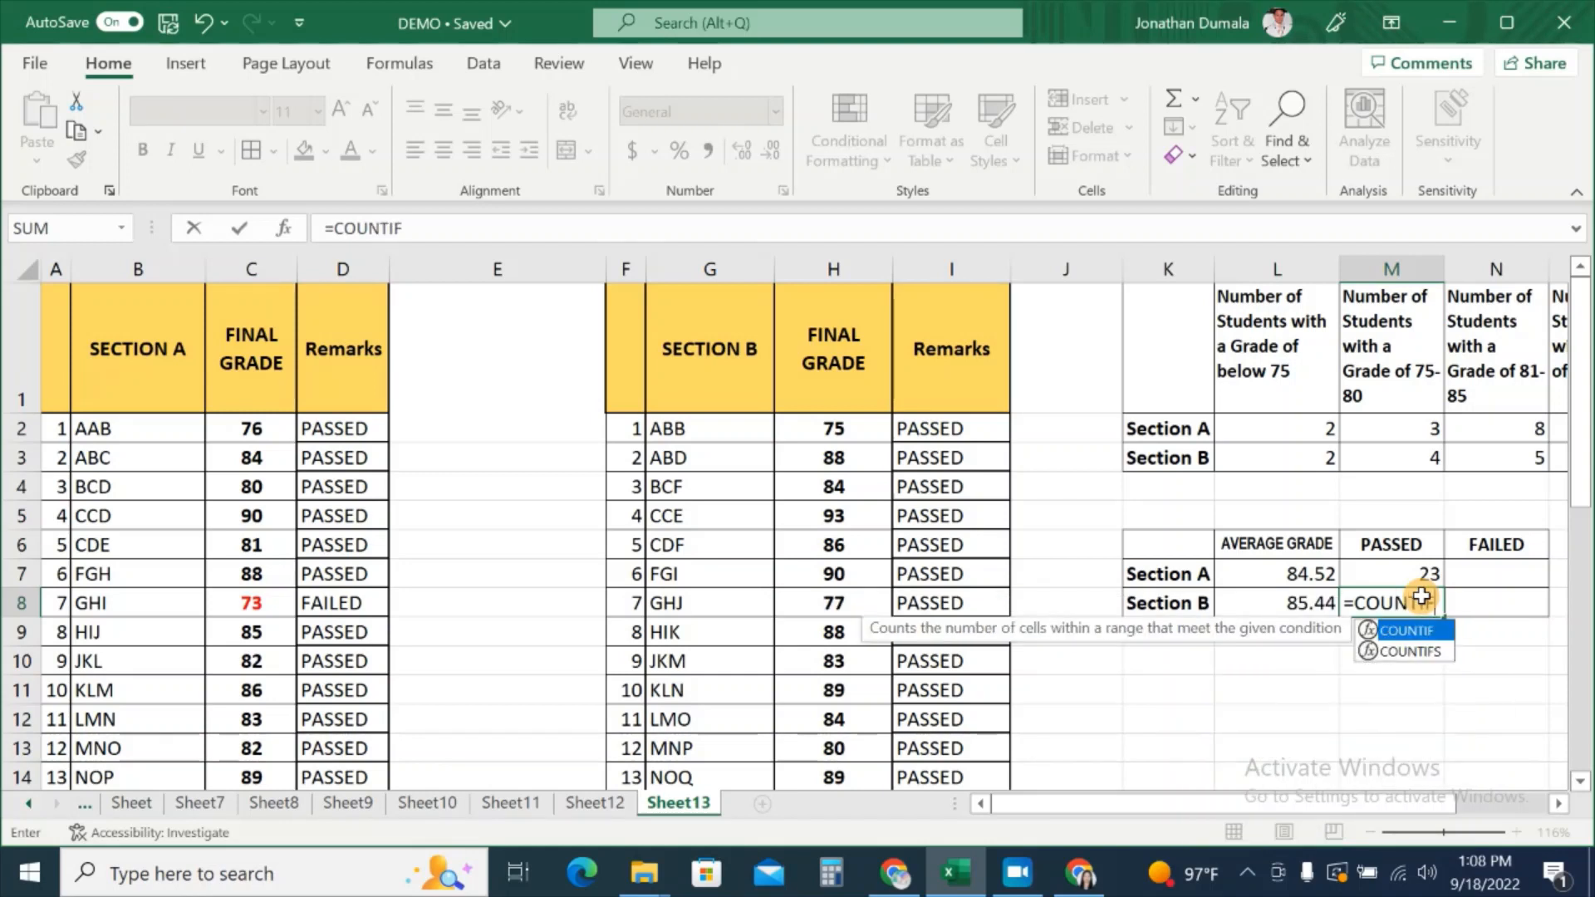
type("F(")
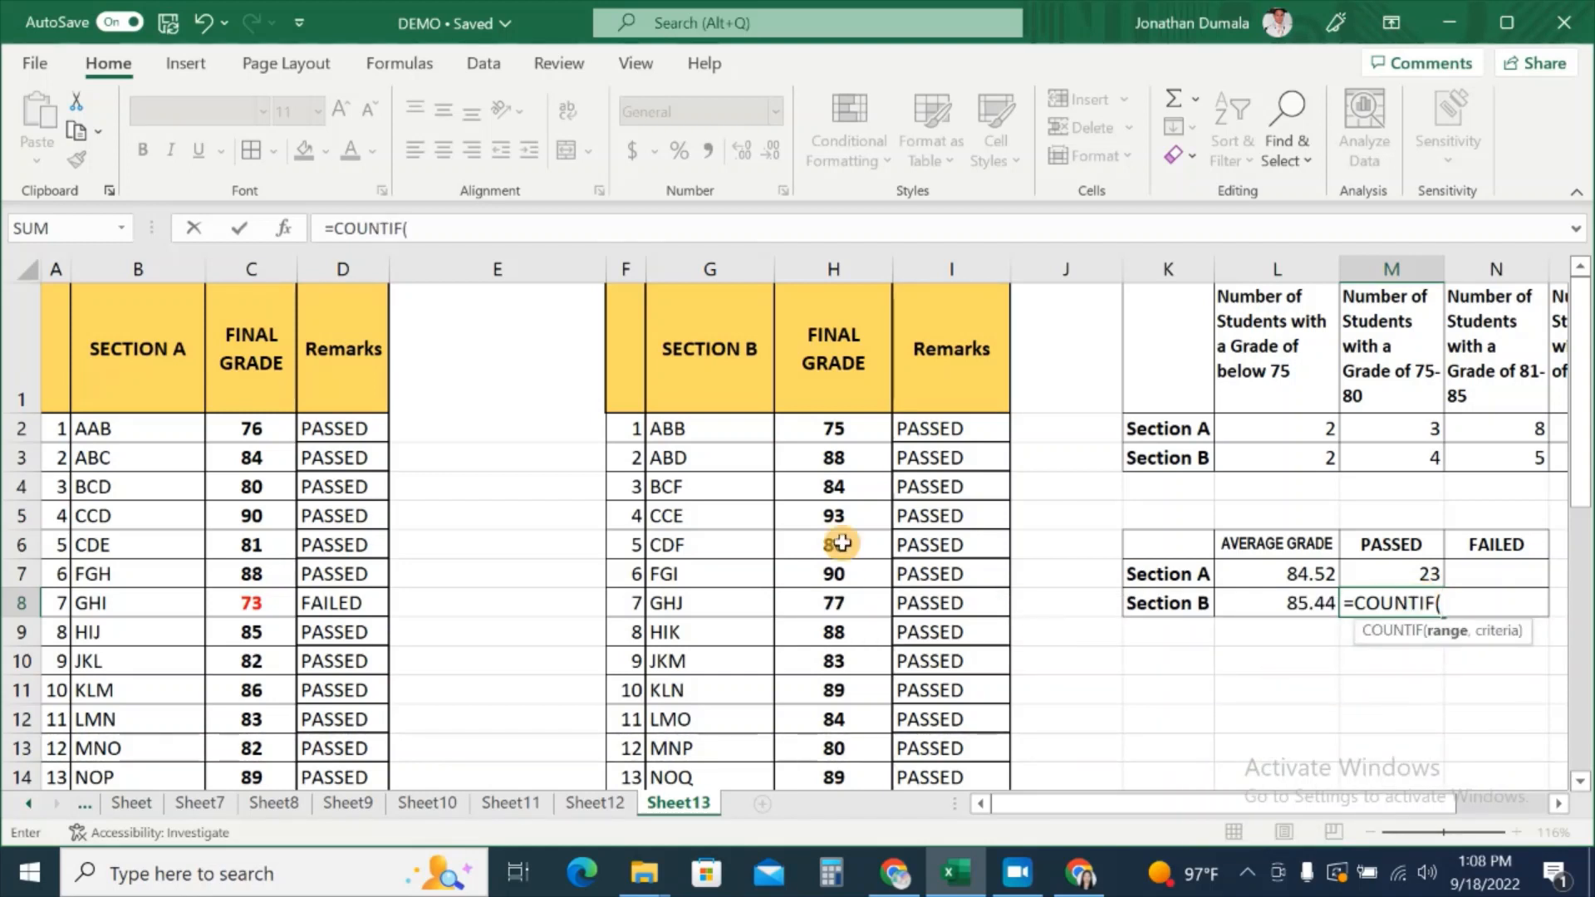
left_click_drag(969, 431, 955, 727)
scroll(1244, 641, "up", 3)
type(",")
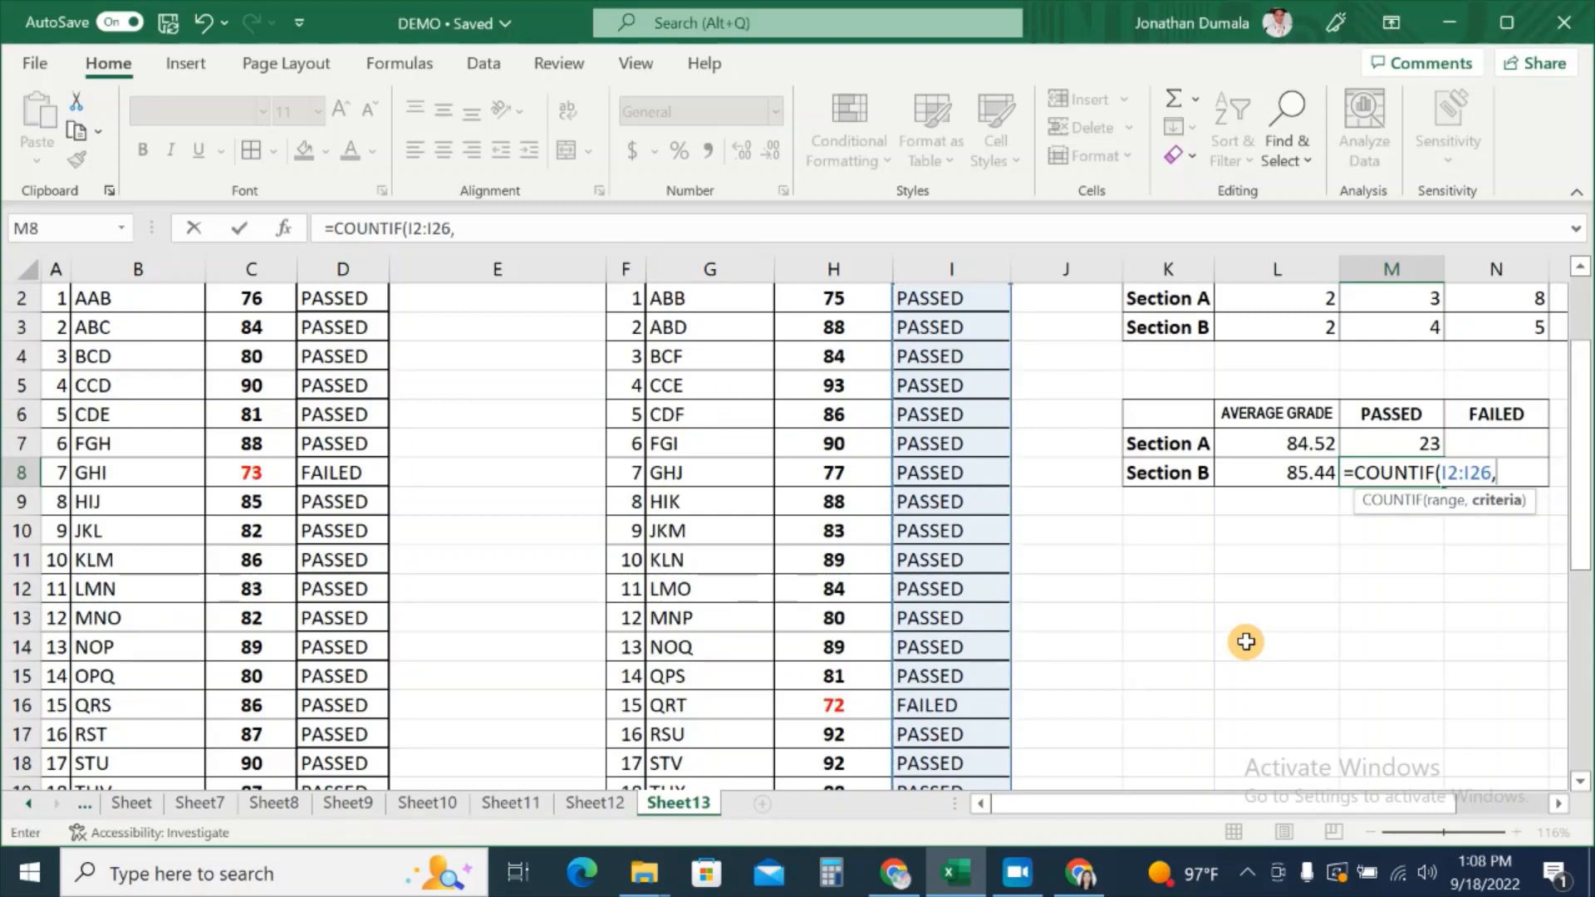
type("\"PASSED")
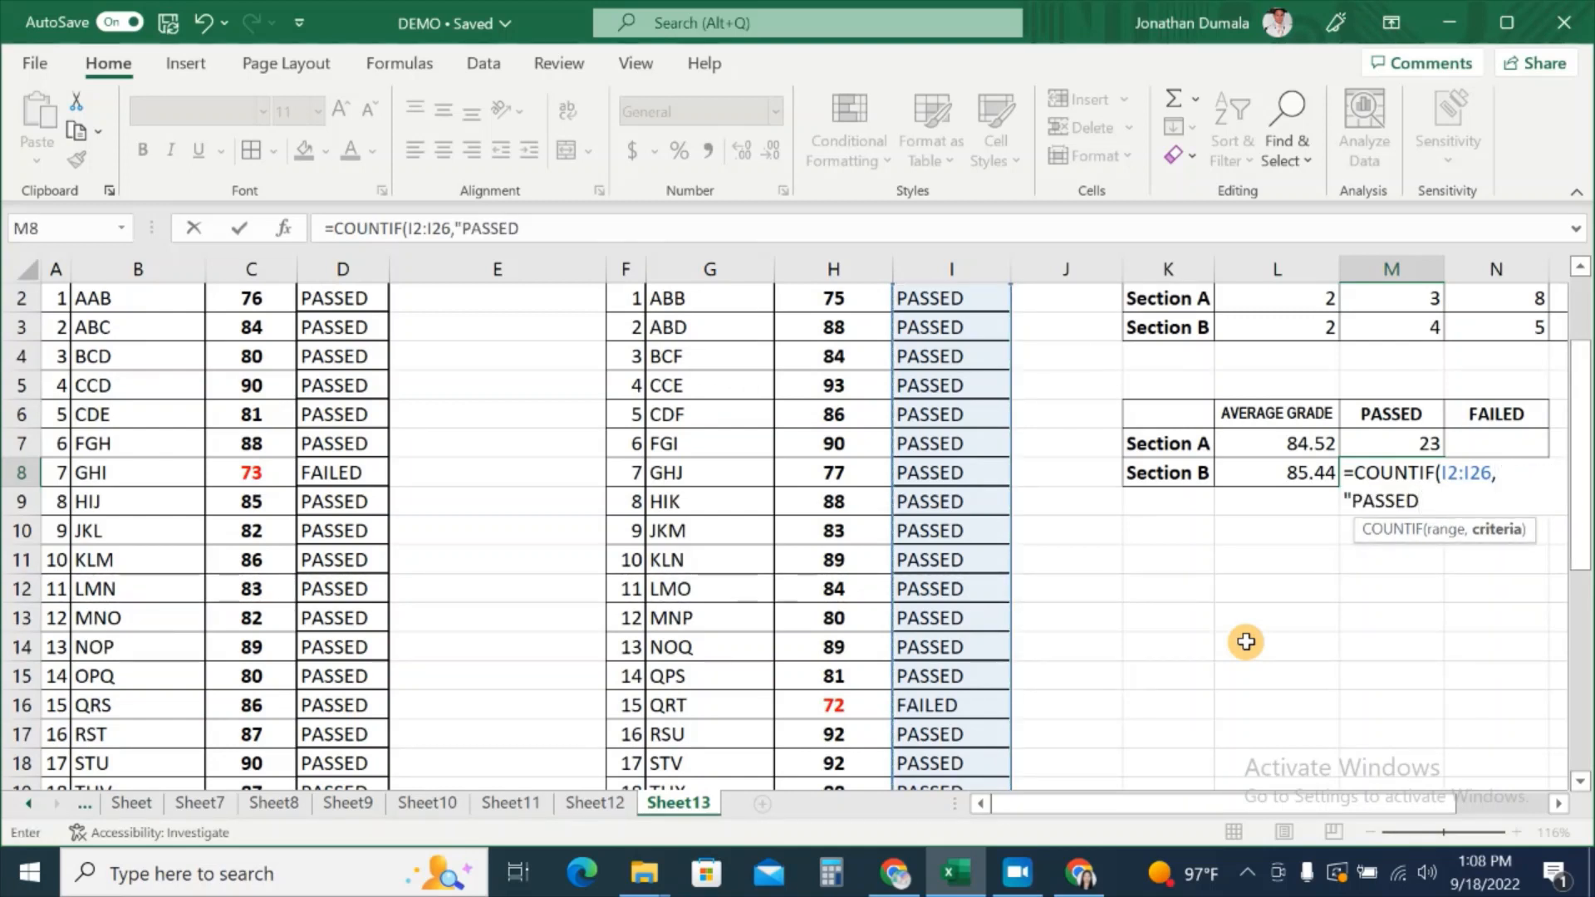
type("\")")
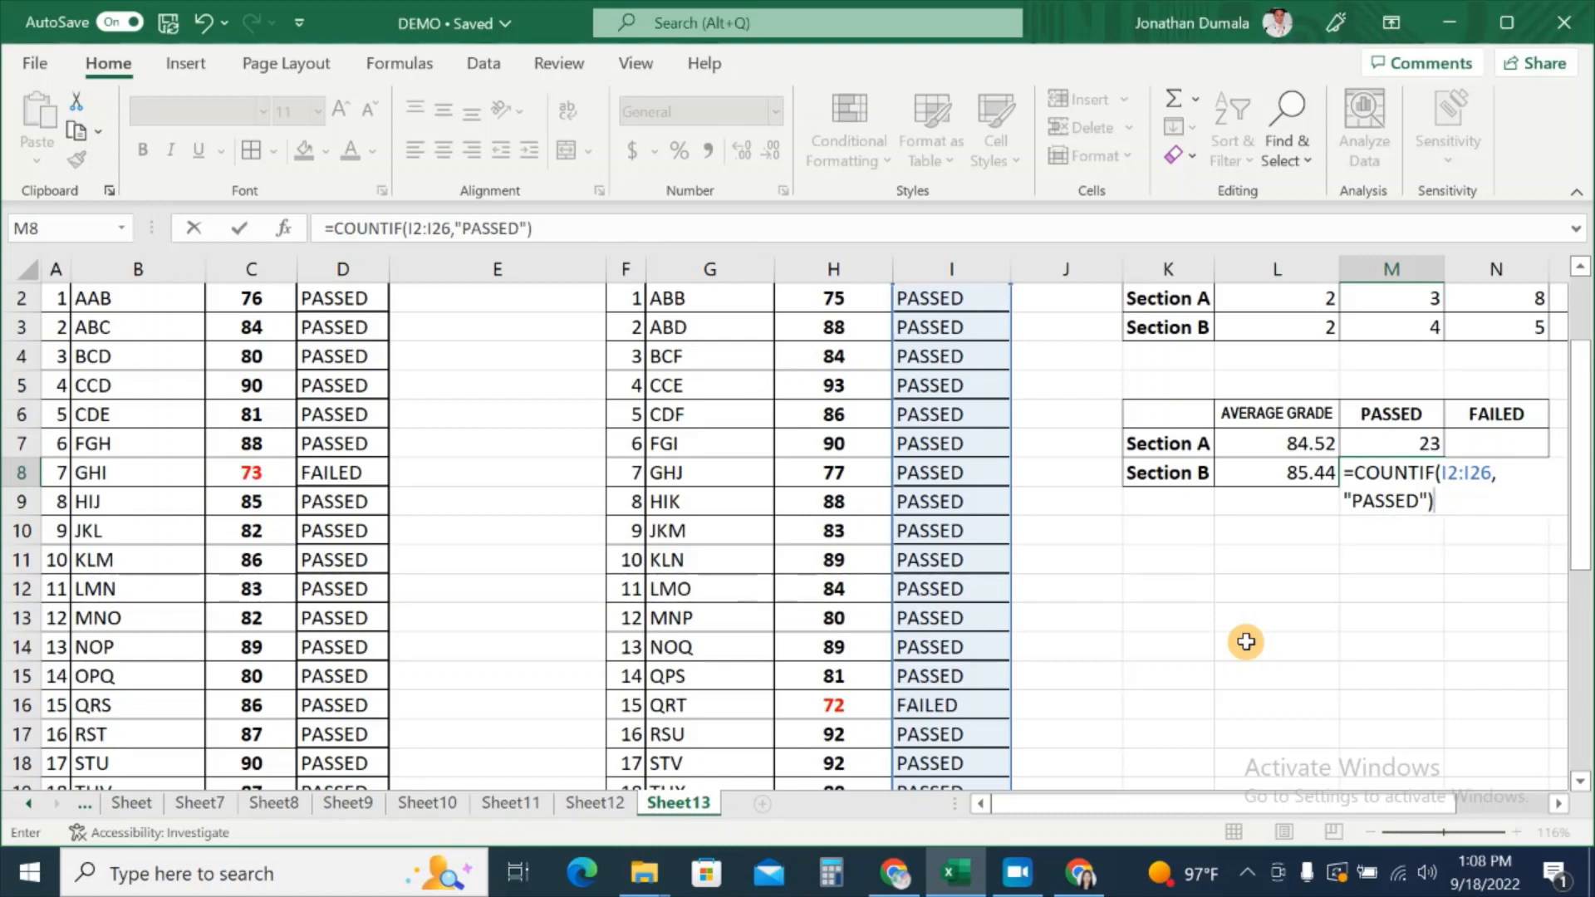
key("Return")
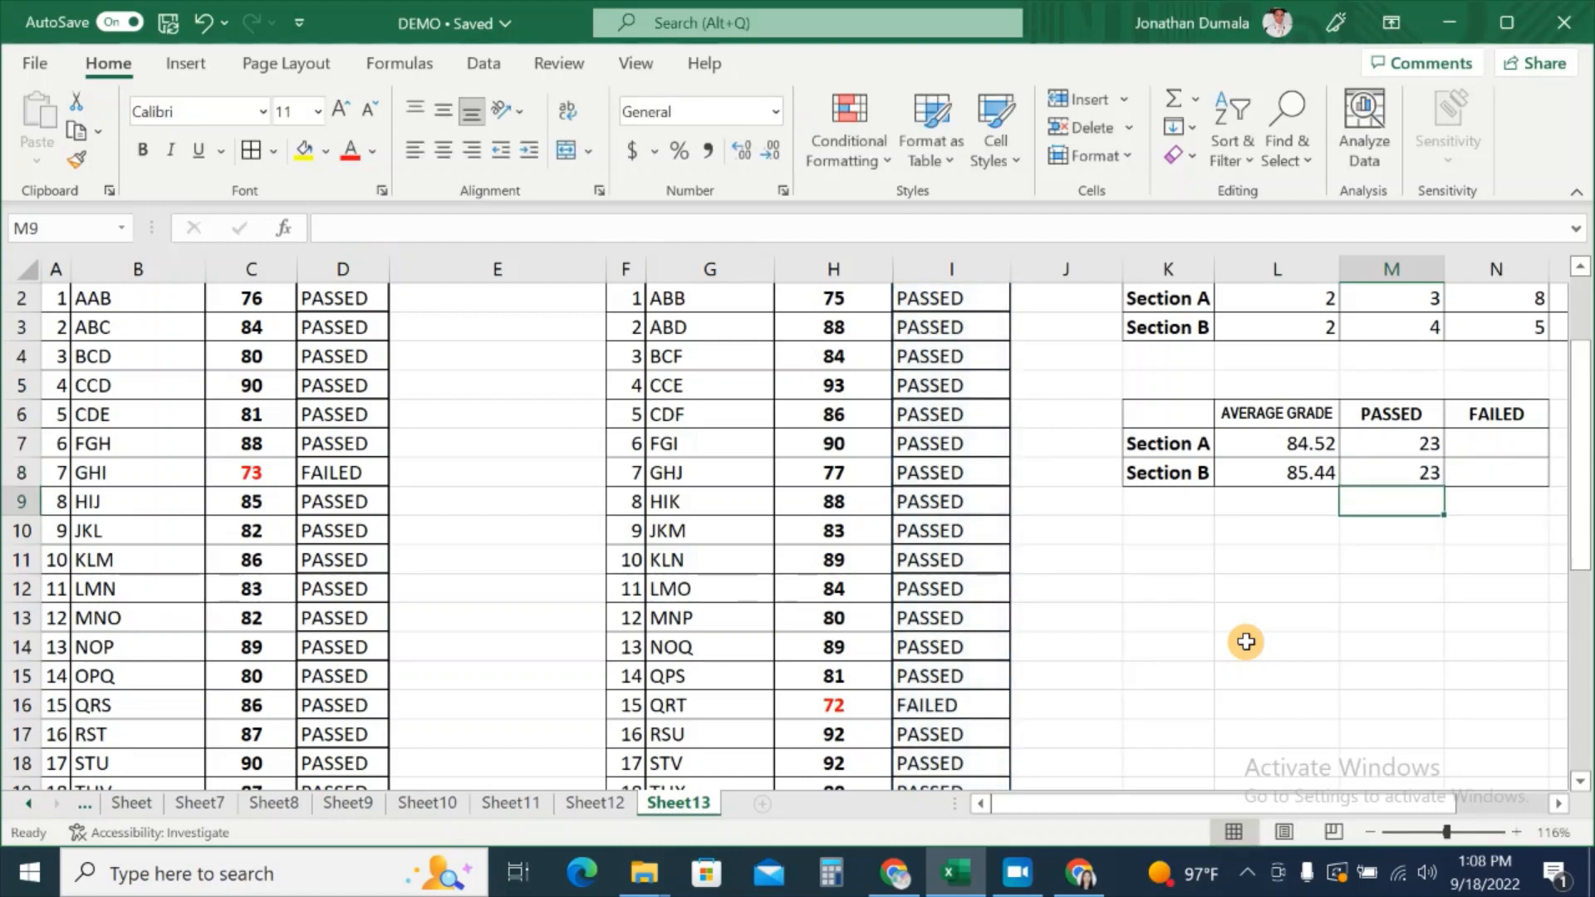
left_click(1424, 473)
scroll(1456, 775, "right", 2)
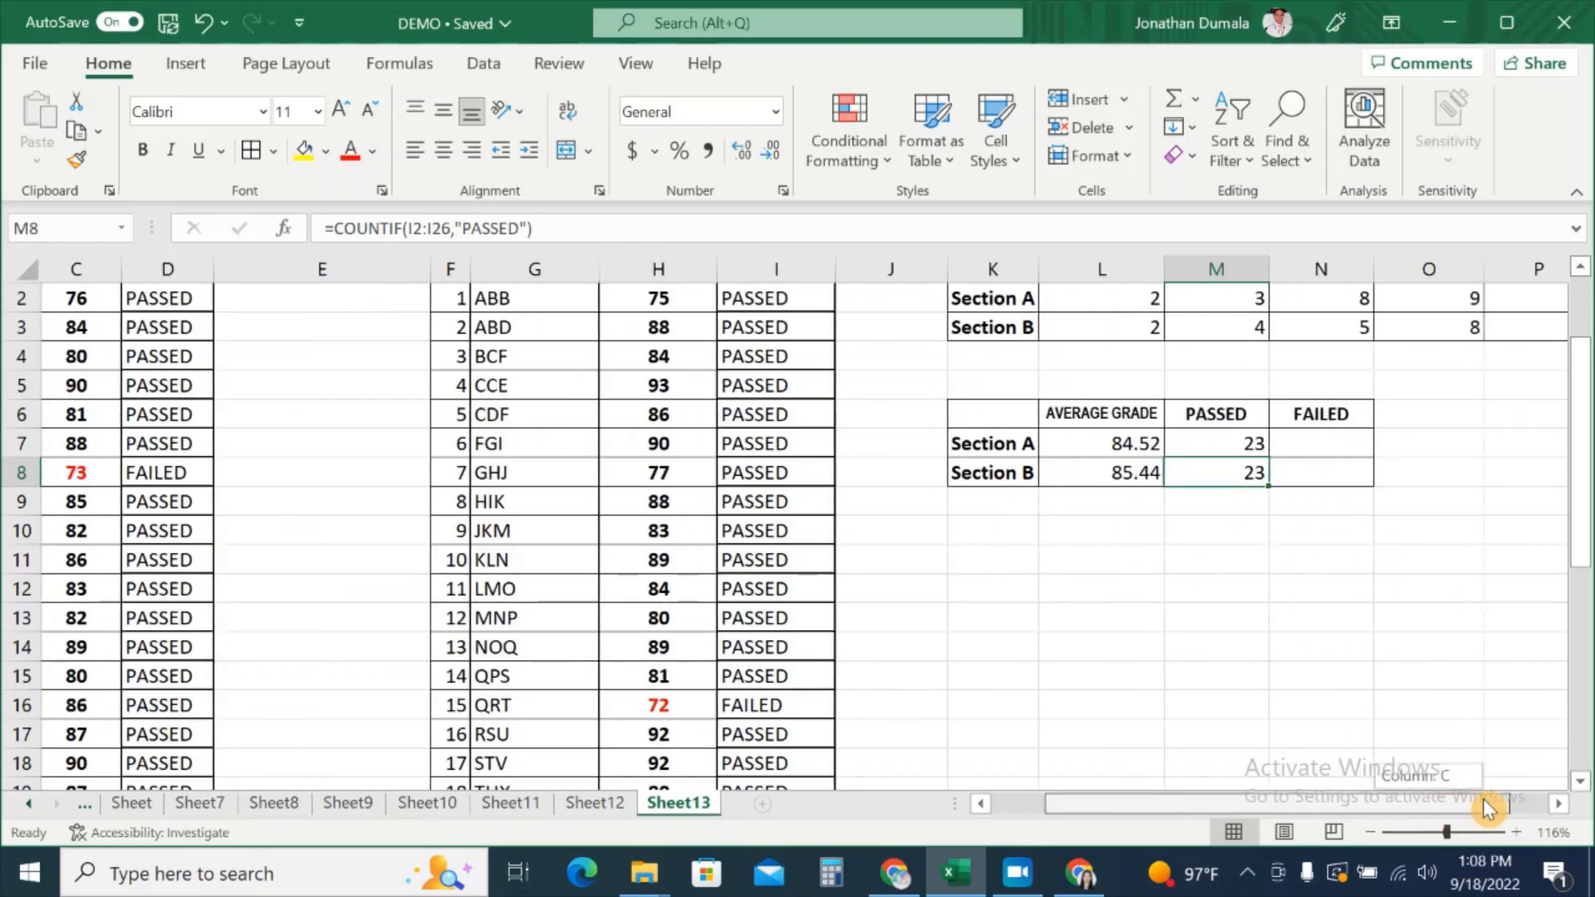
Step: Enter =COUNTIF(D2:D26,"FAILED") in N7, giving 2 failed for Section A
left_click(1332, 446)
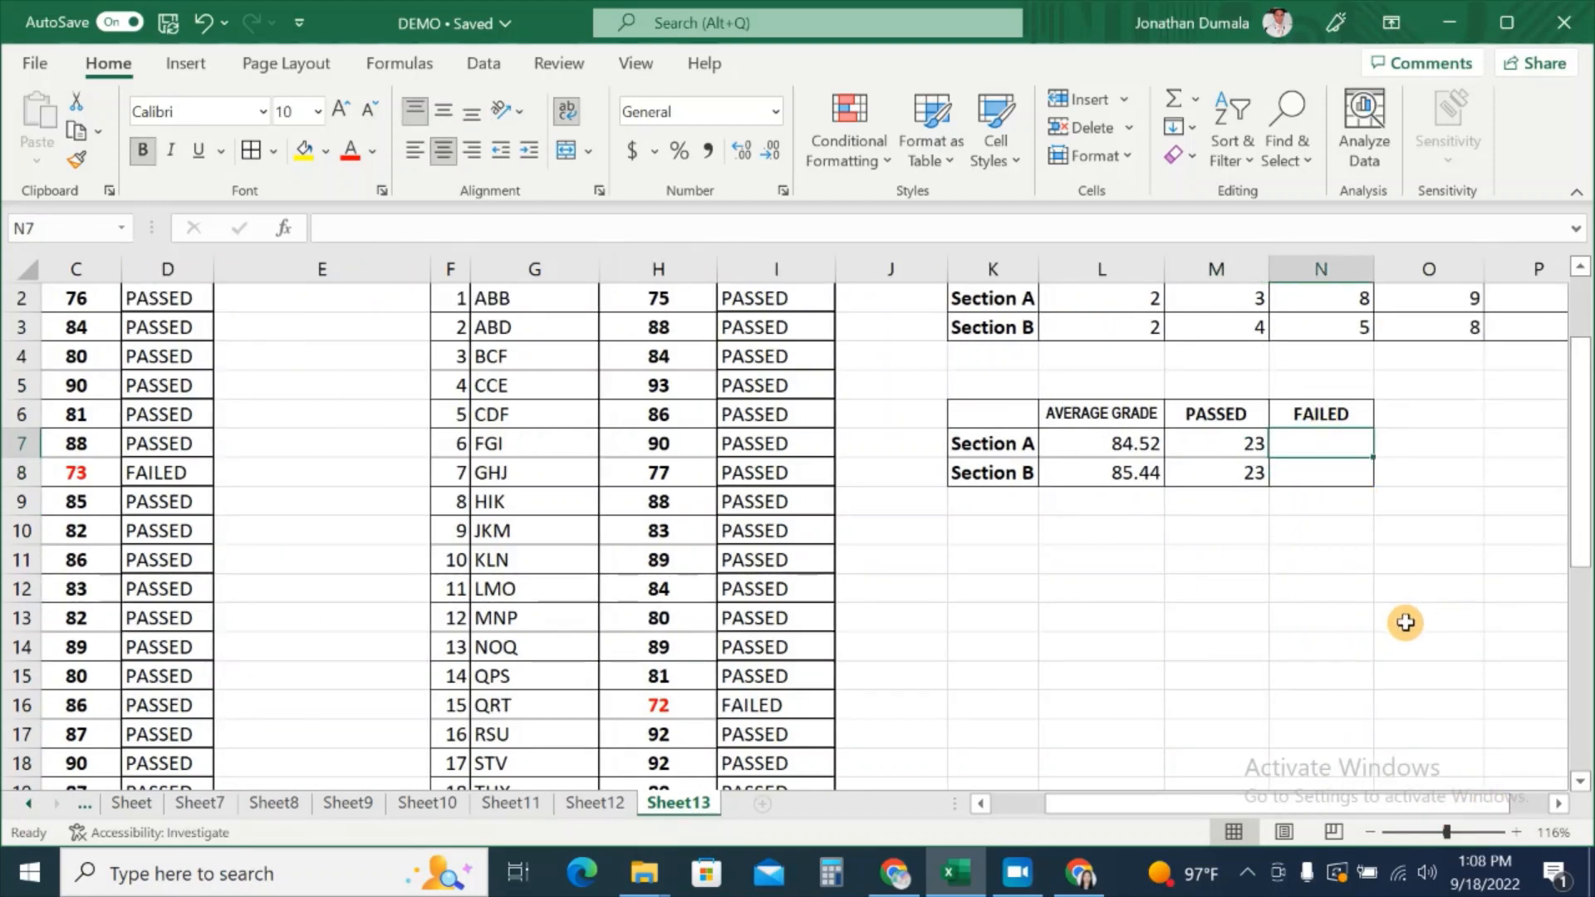
type("=")
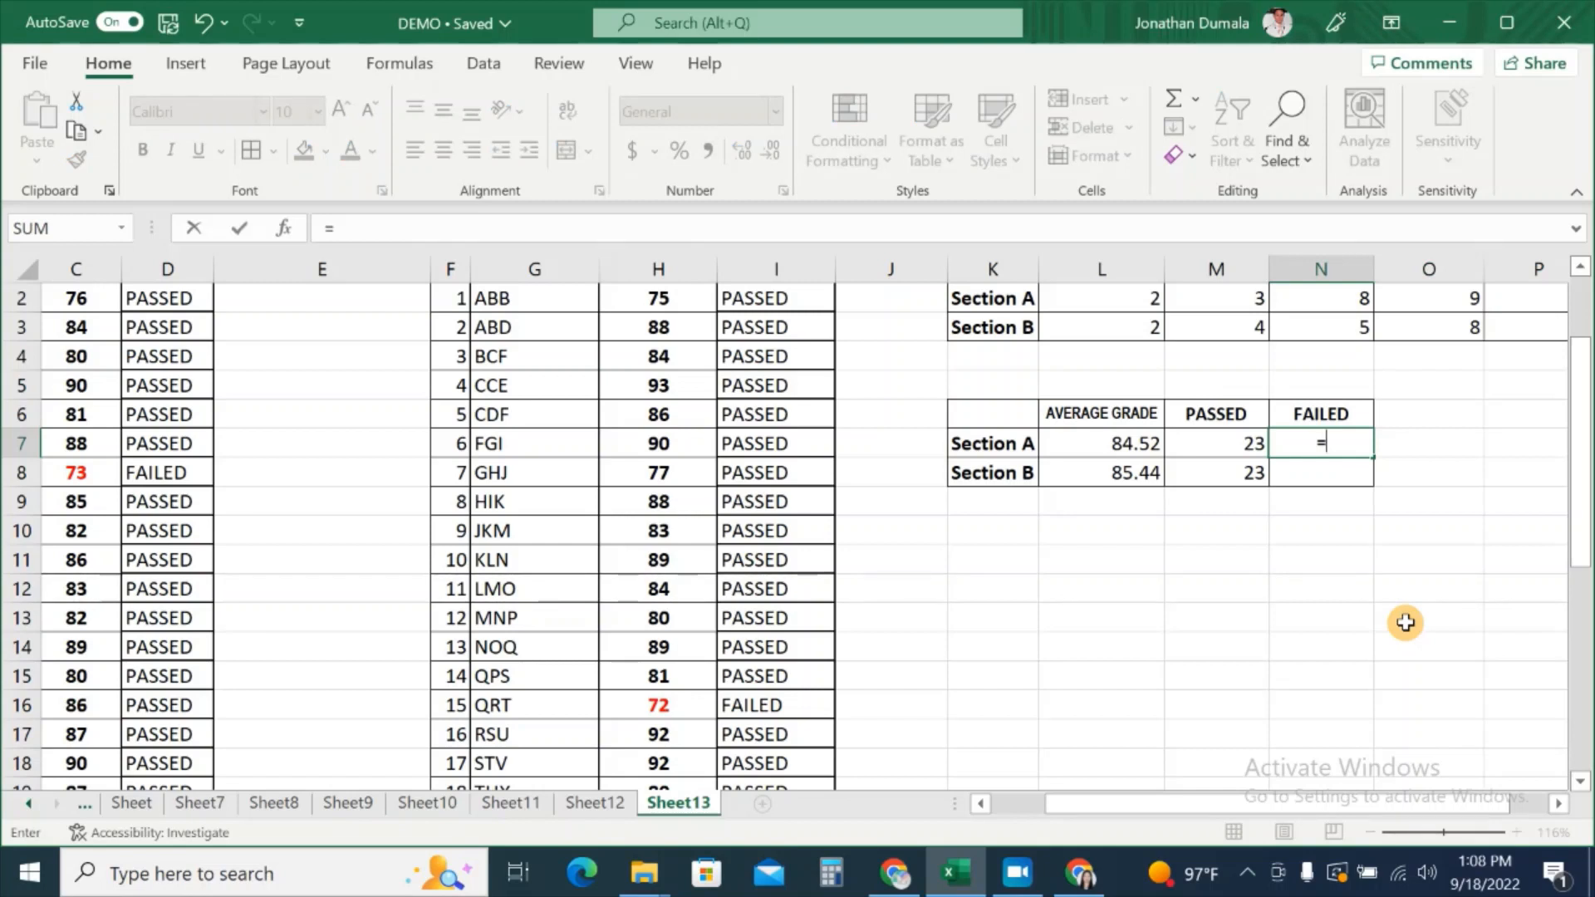
type("COUNIF")
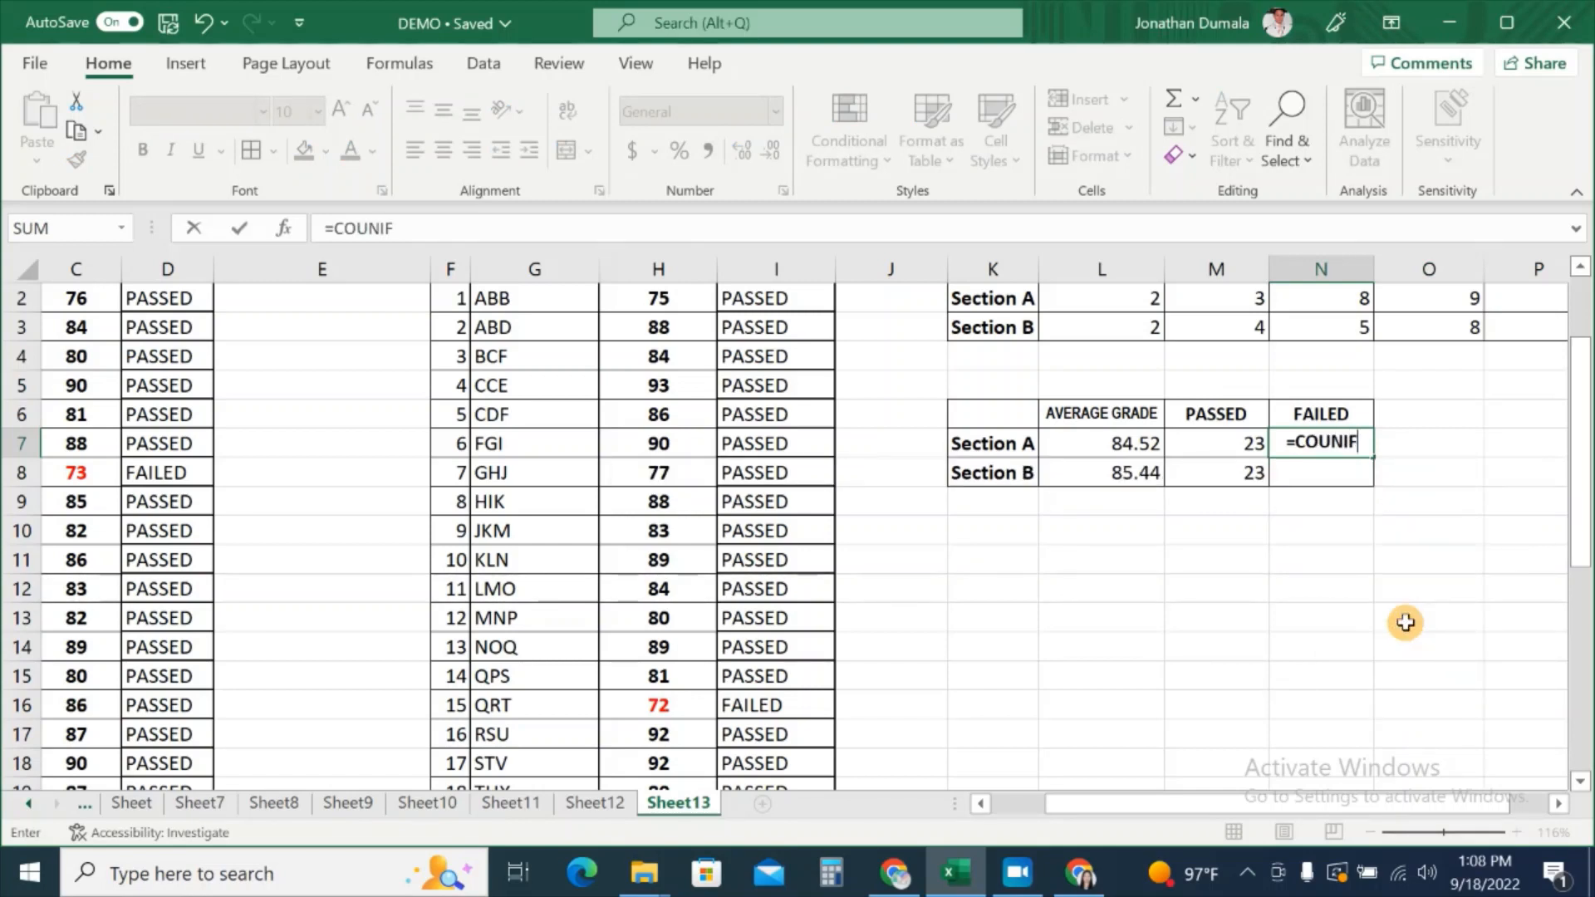
key("BackSpace")
key("BackSpace")
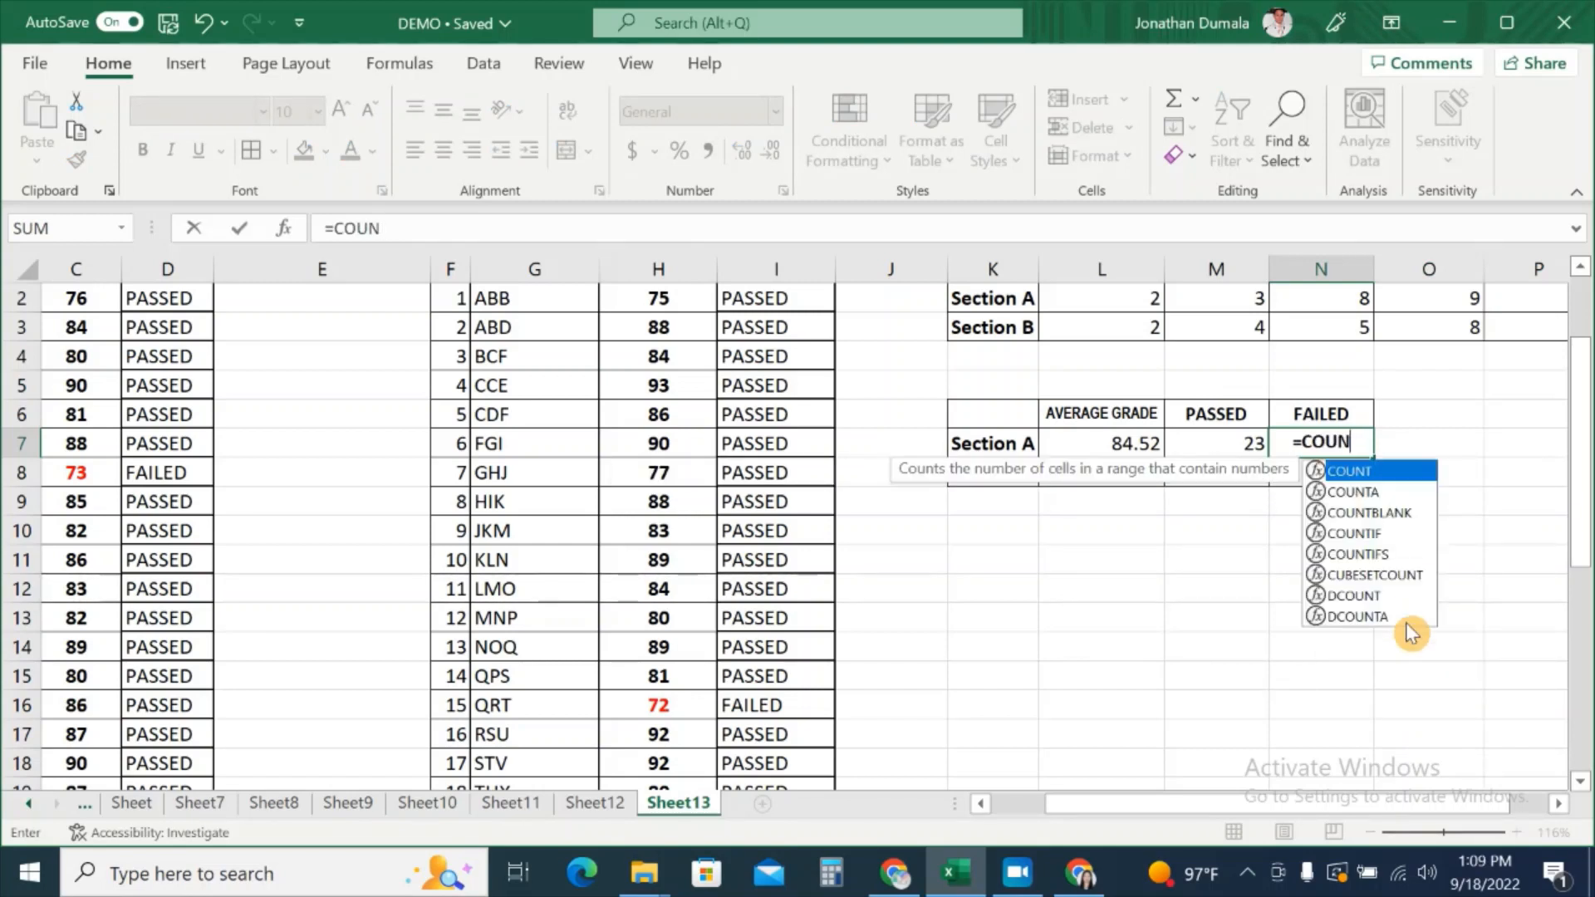
type("TIF(")
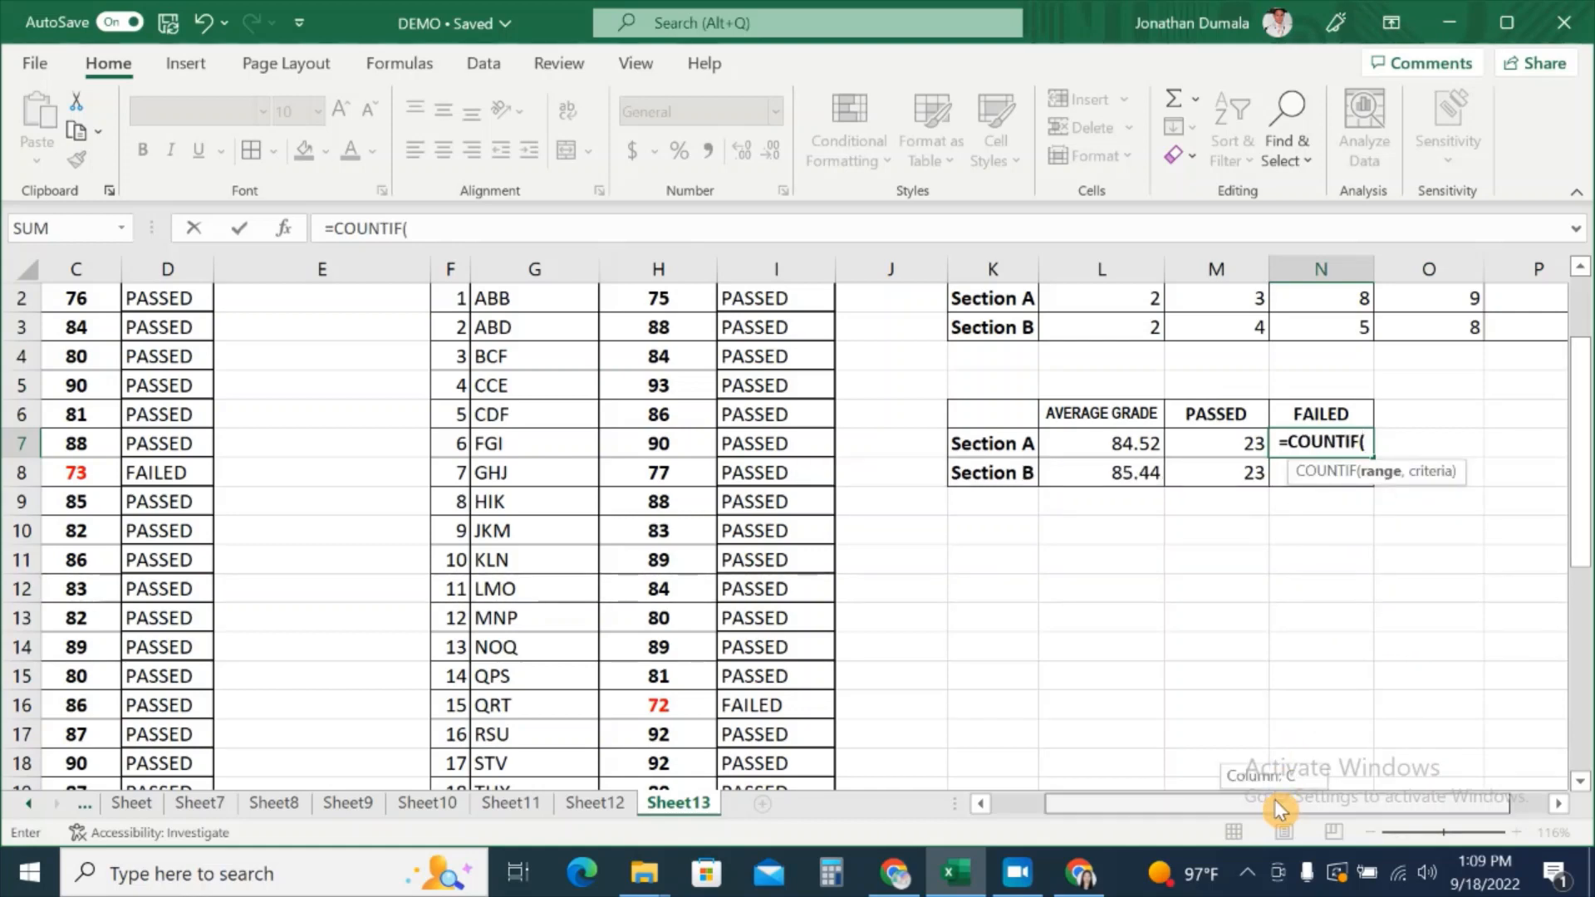
left_click_drag(1274, 799, 1132, 805)
scroll(591, 624, "up", 2)
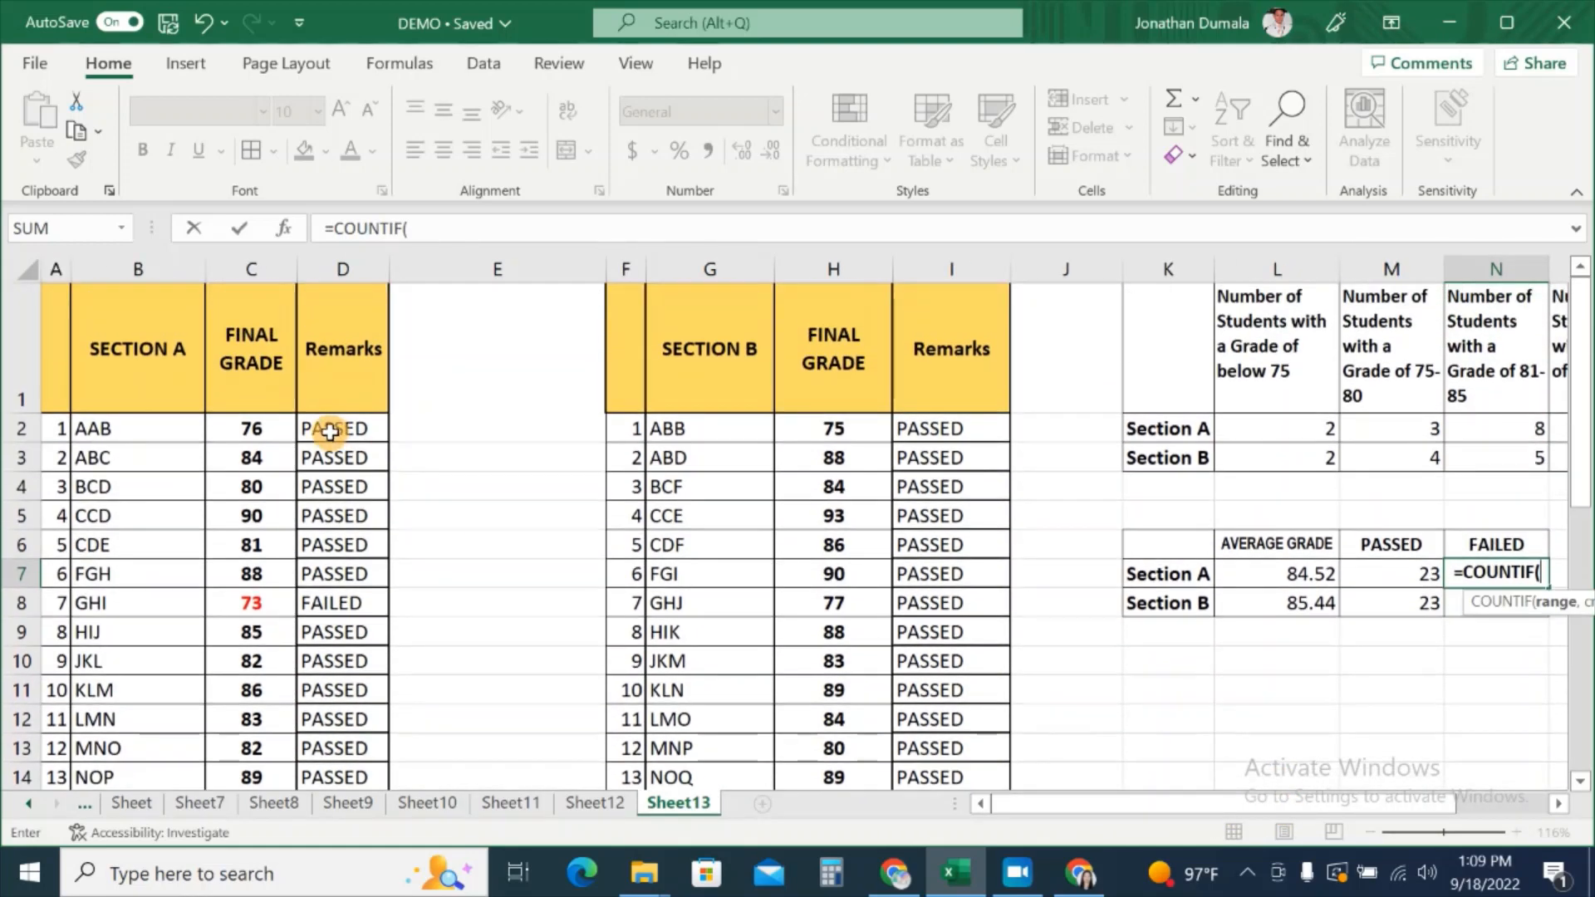
left_click_drag(327, 429, 357, 743)
scroll(1438, 659, "up", 3)
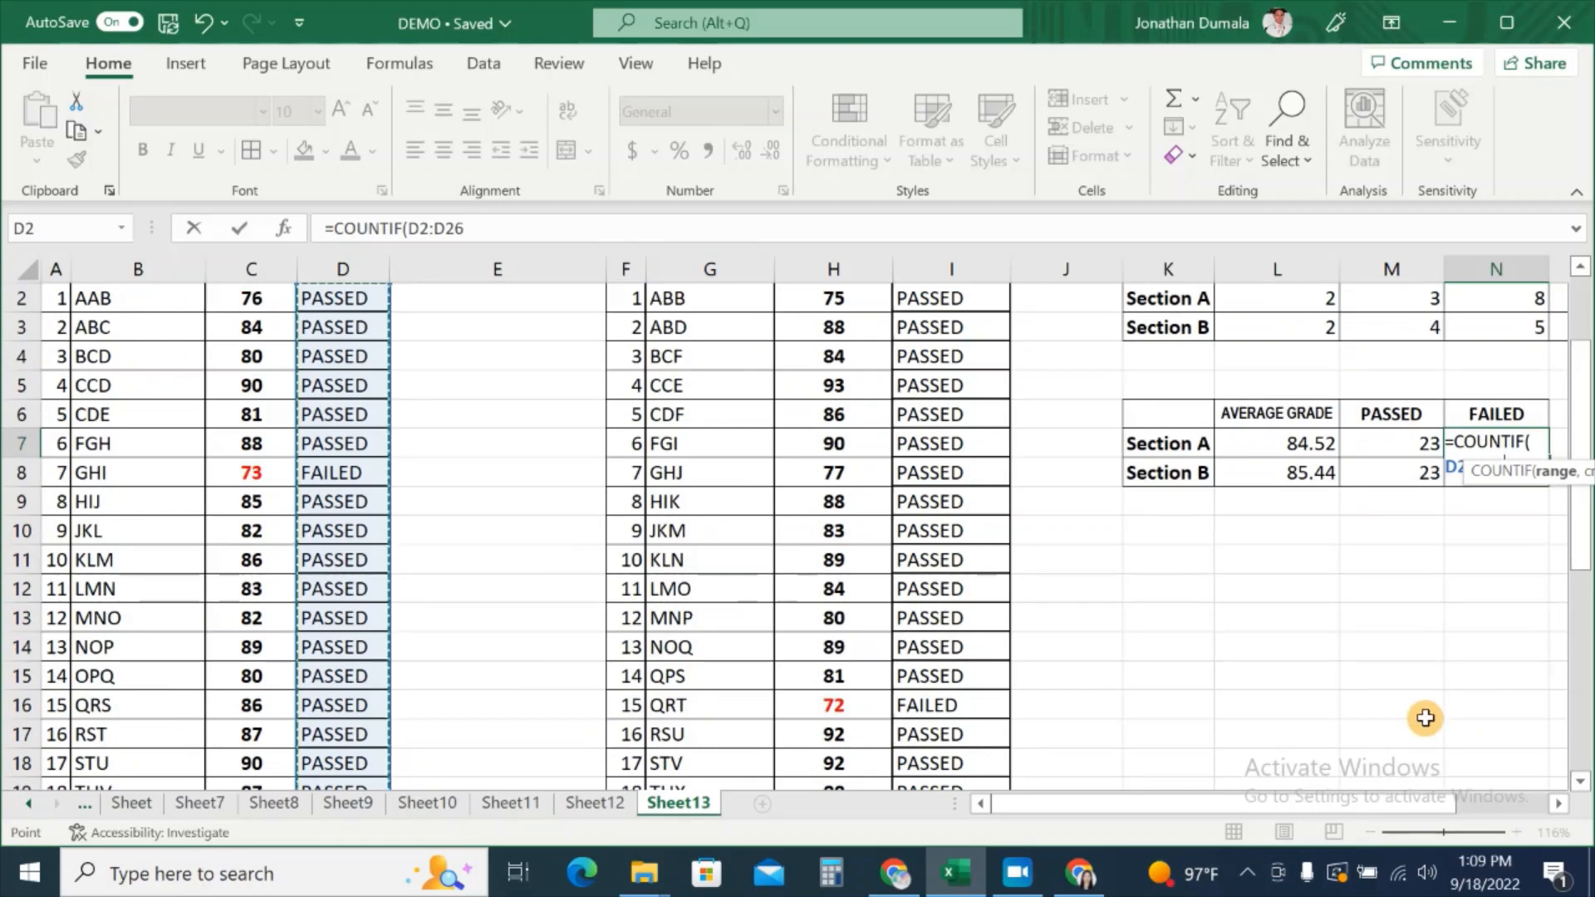
scroll(1410, 797, "right", 2)
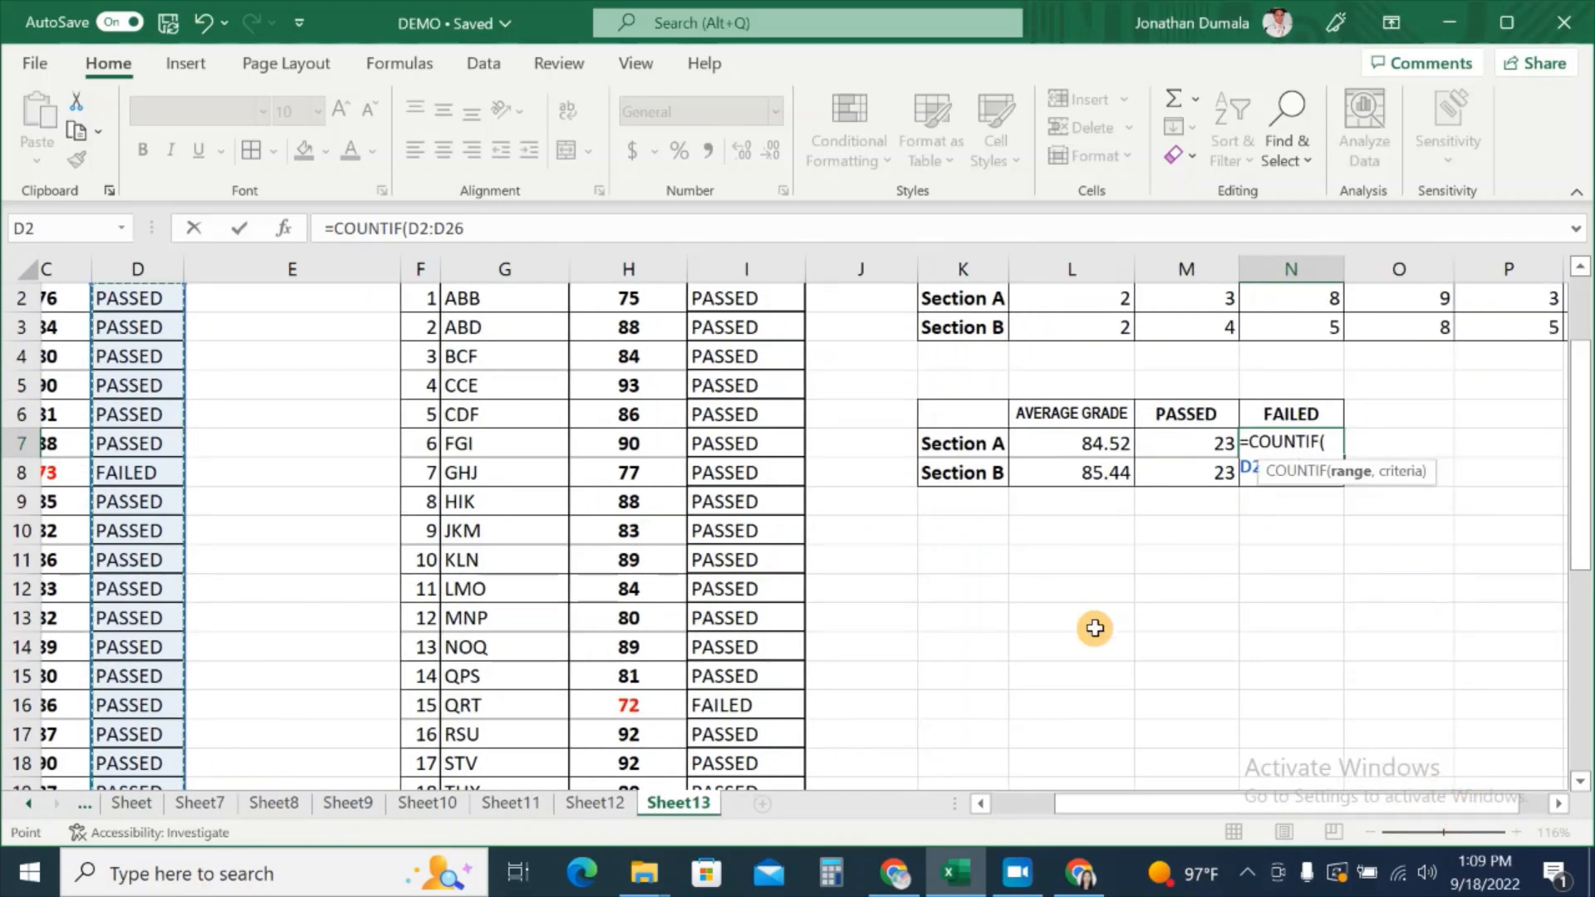
type(",")
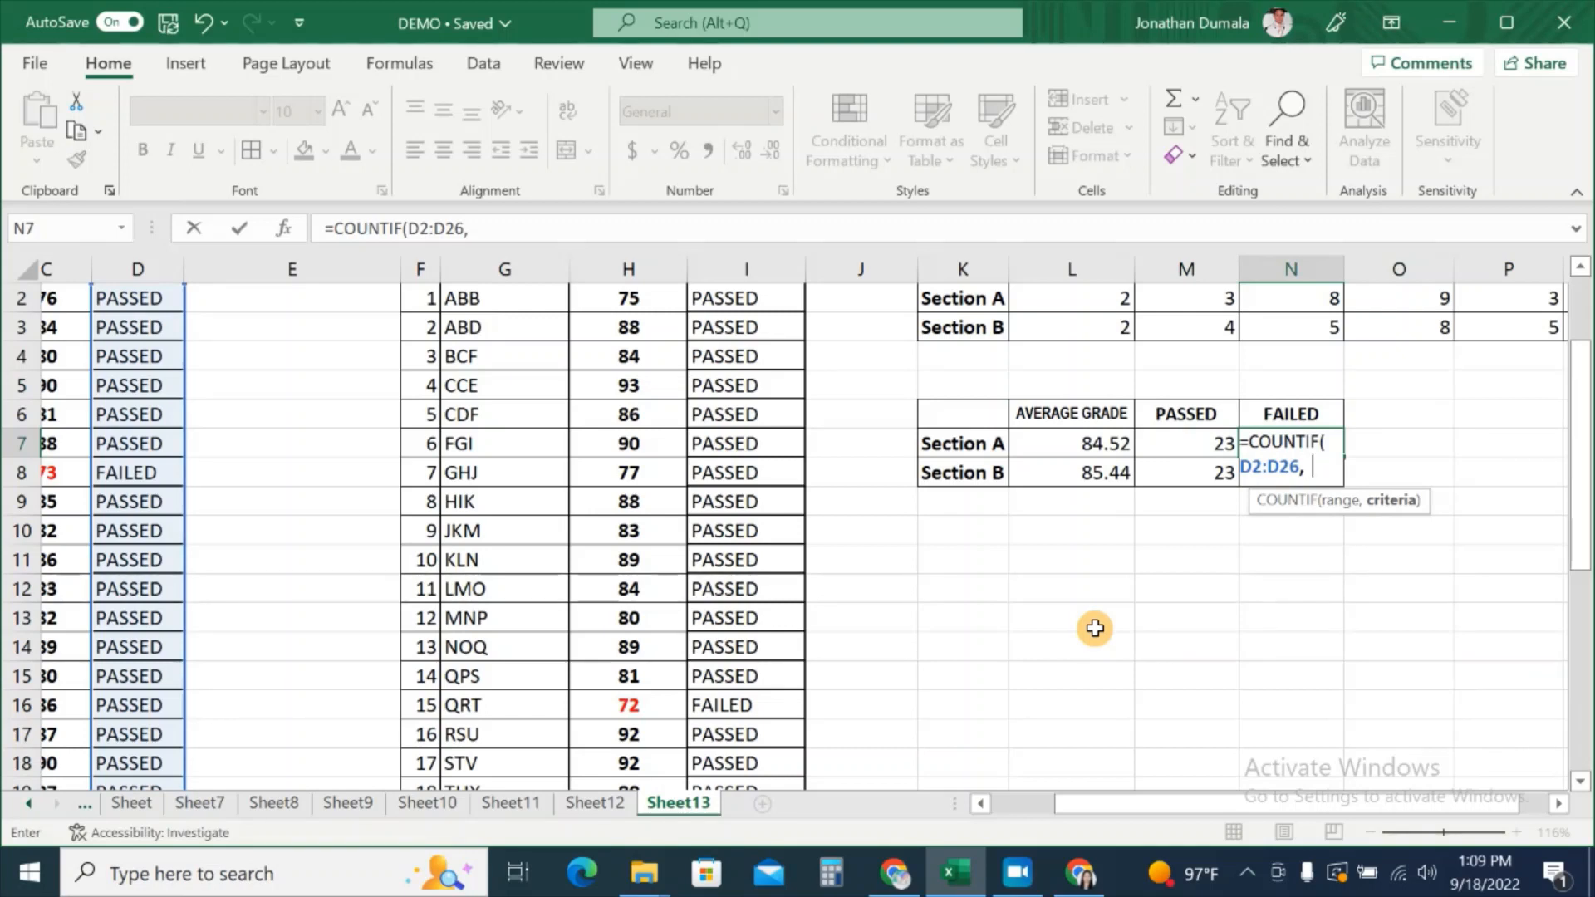
type("\"FAILED")
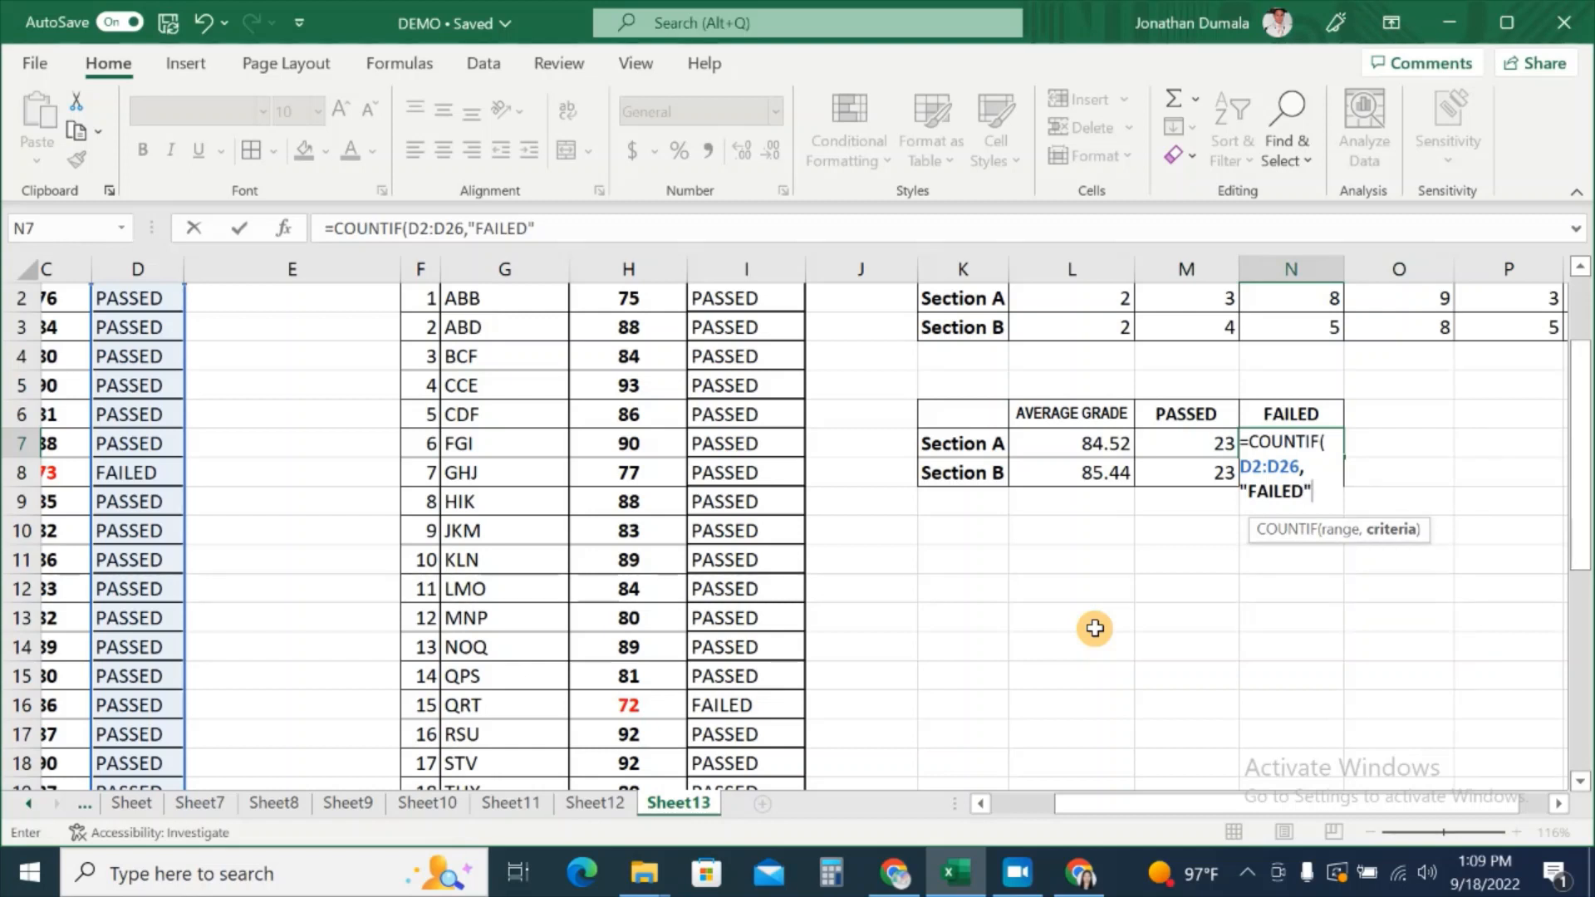
type(")")
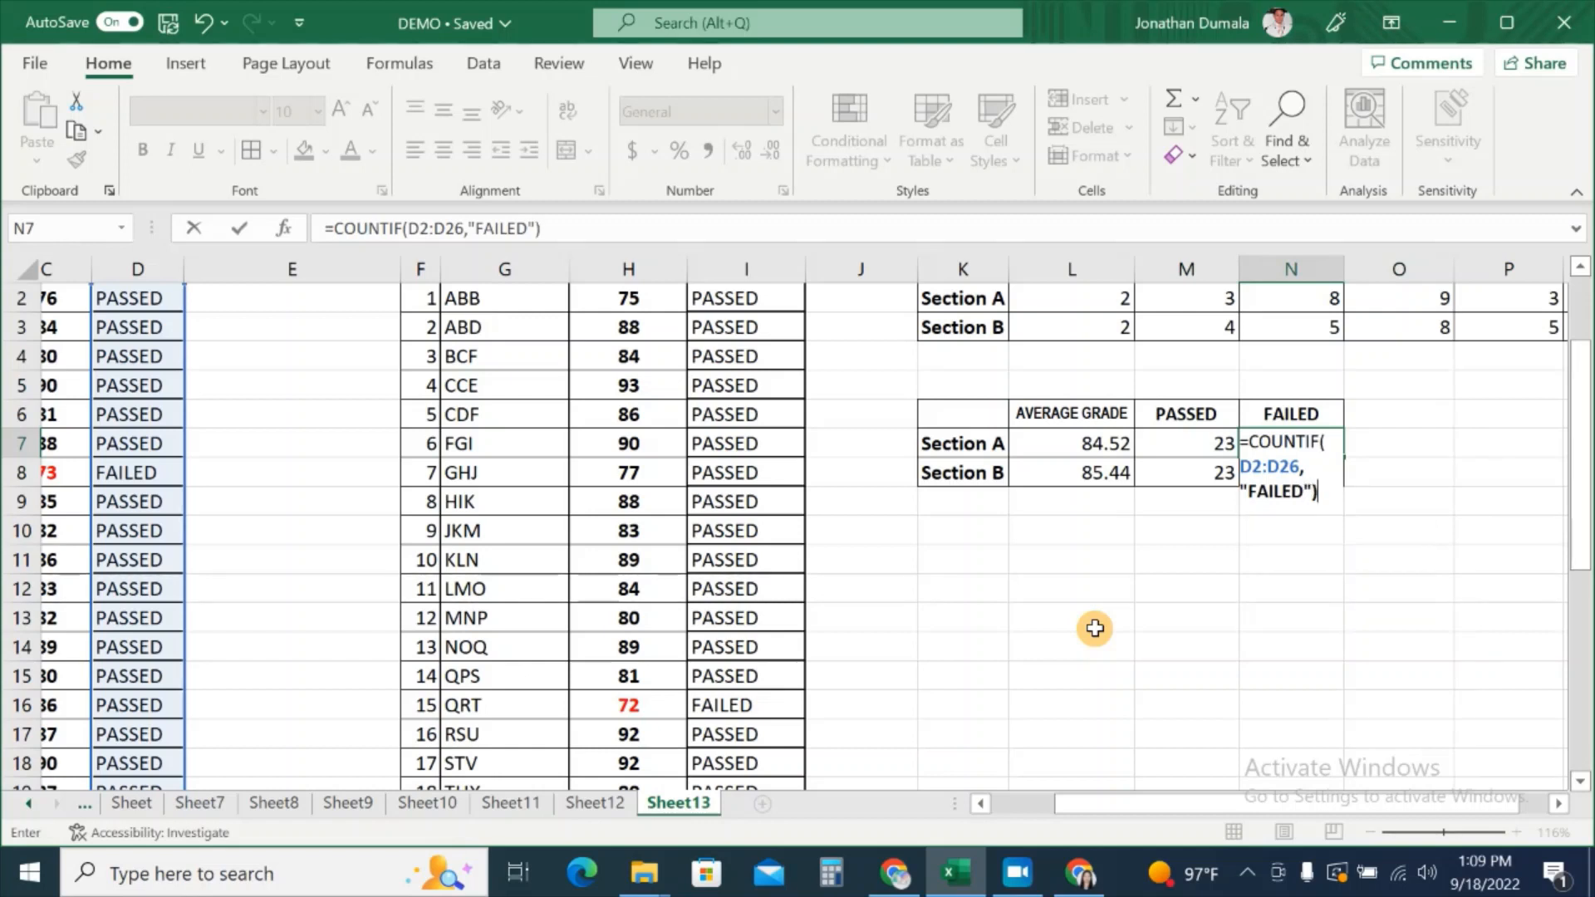
key("Return")
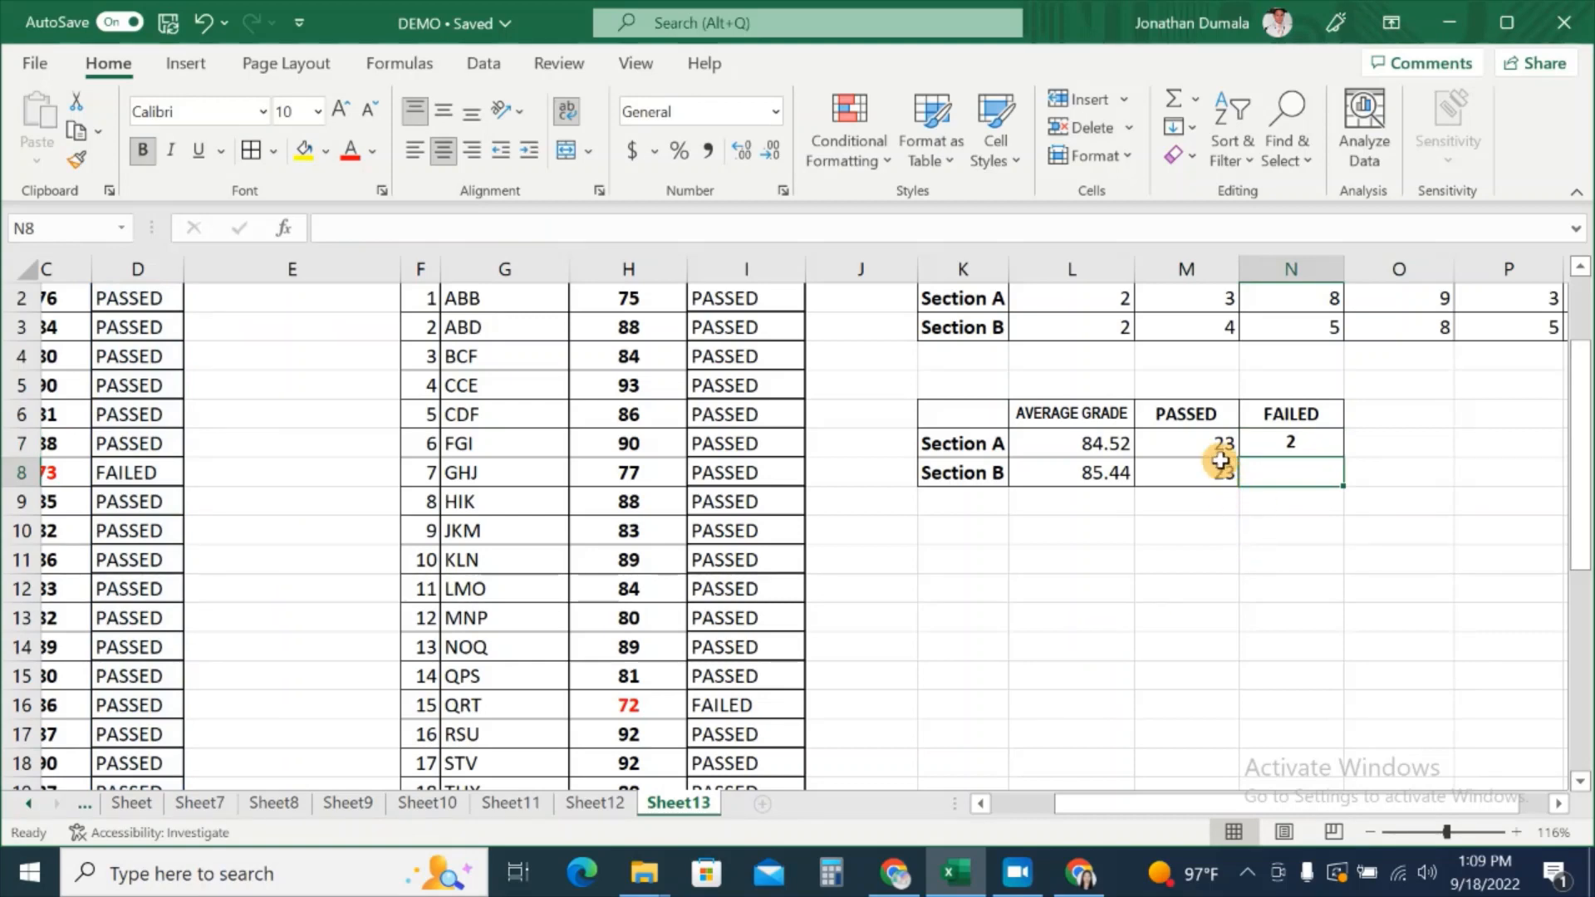
left_click(1291, 444)
left_click_drag(1288, 806, 1182, 813)
scroll(536, 644, "up", 1)
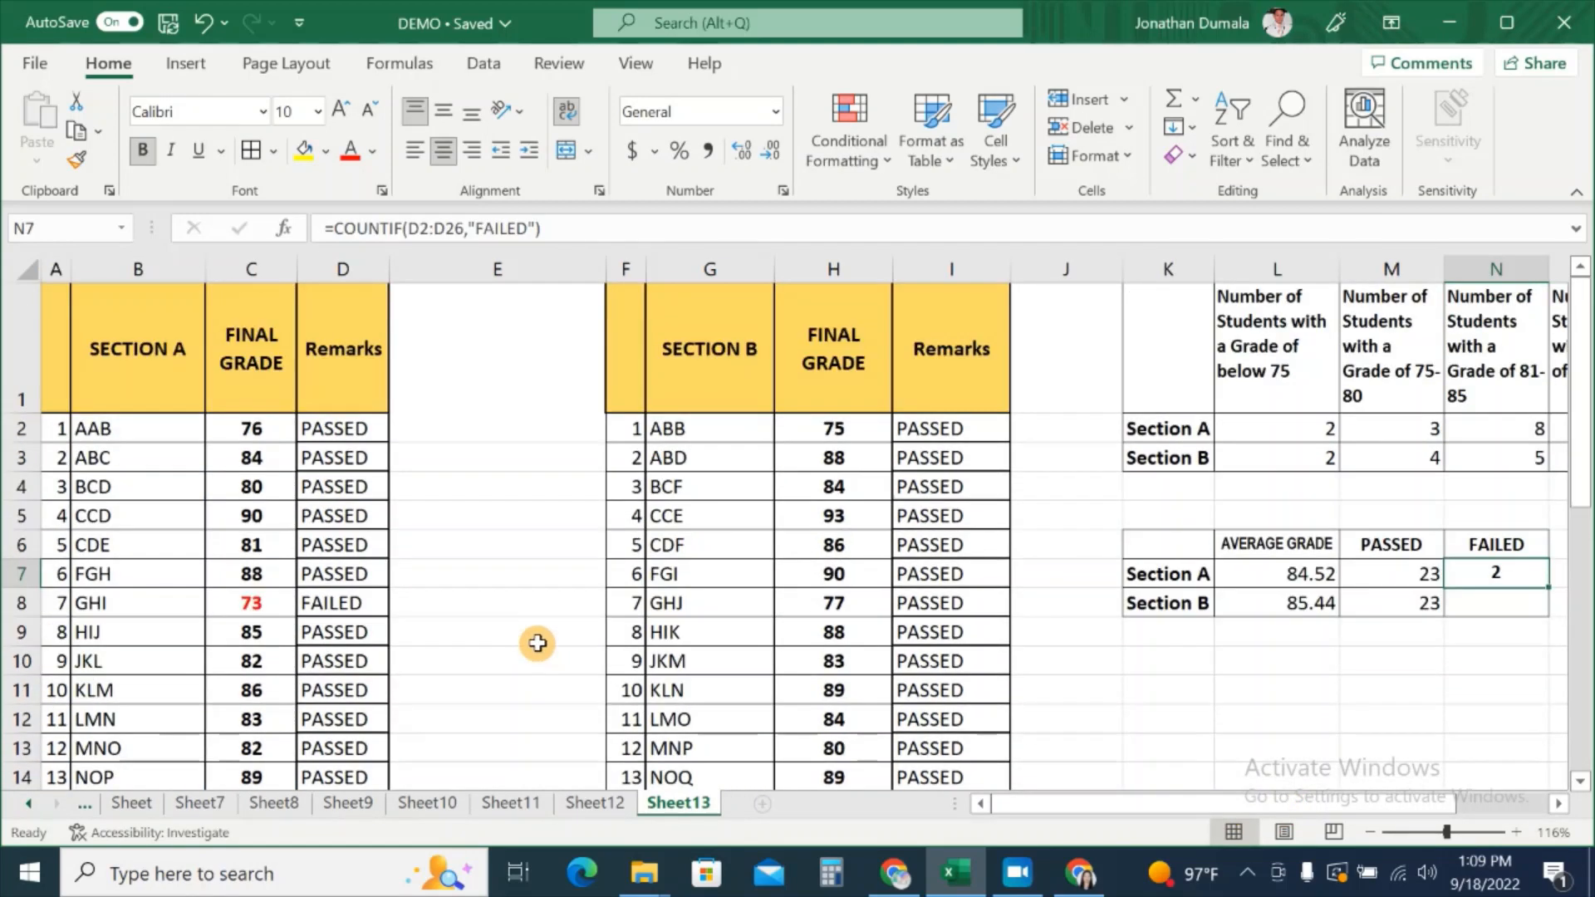
scroll(349, 602, "down", 2)
scroll(374, 605, "down", 3)
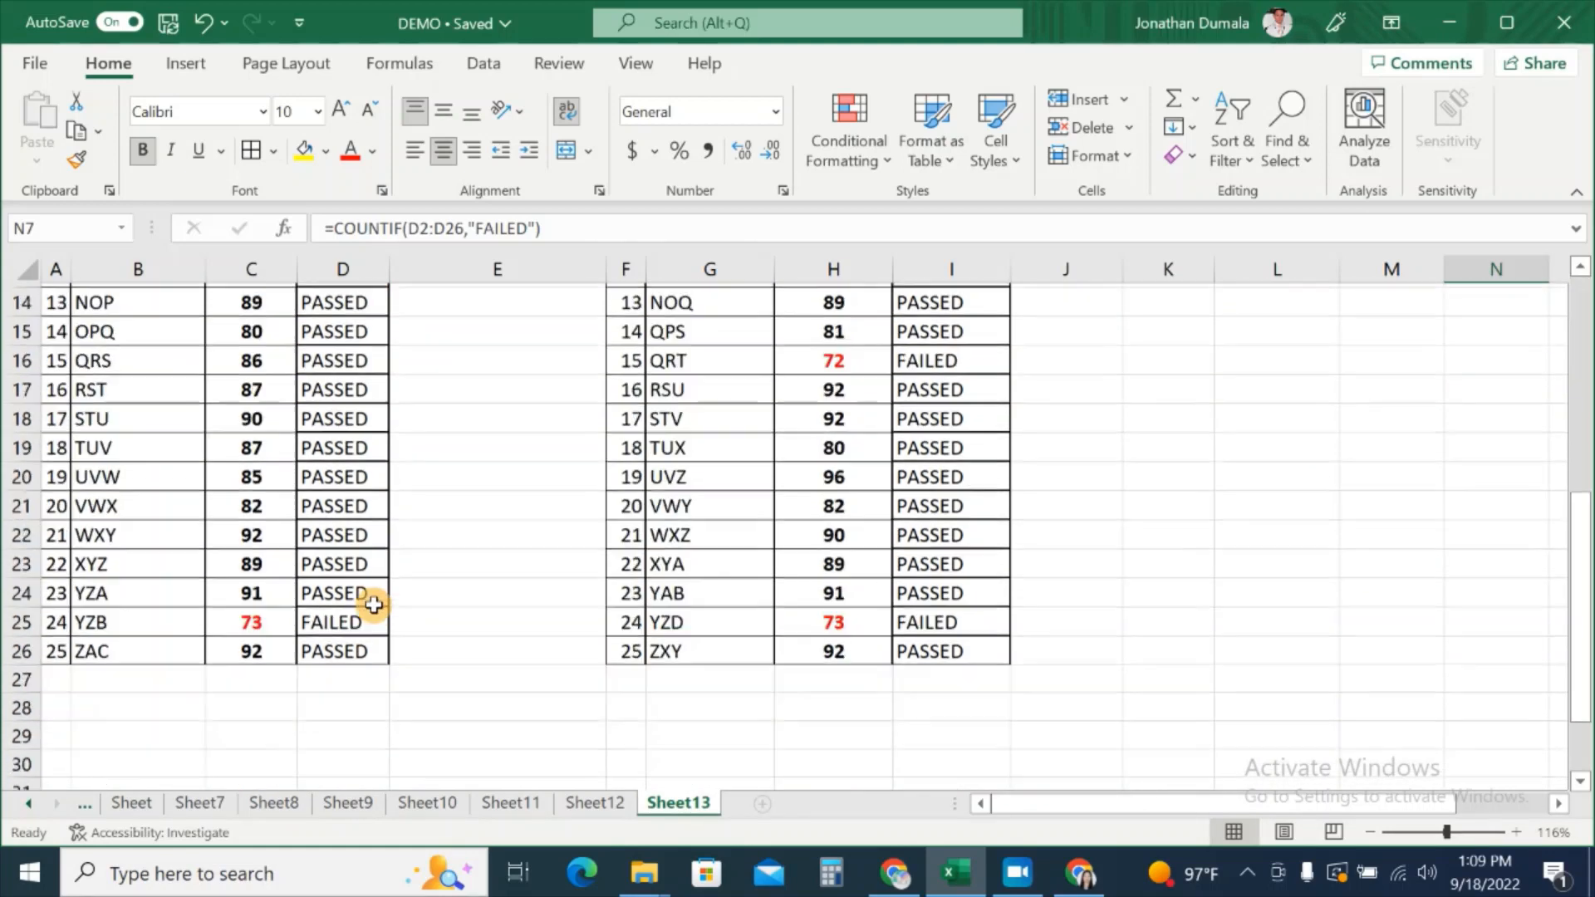
left_click(370, 589)
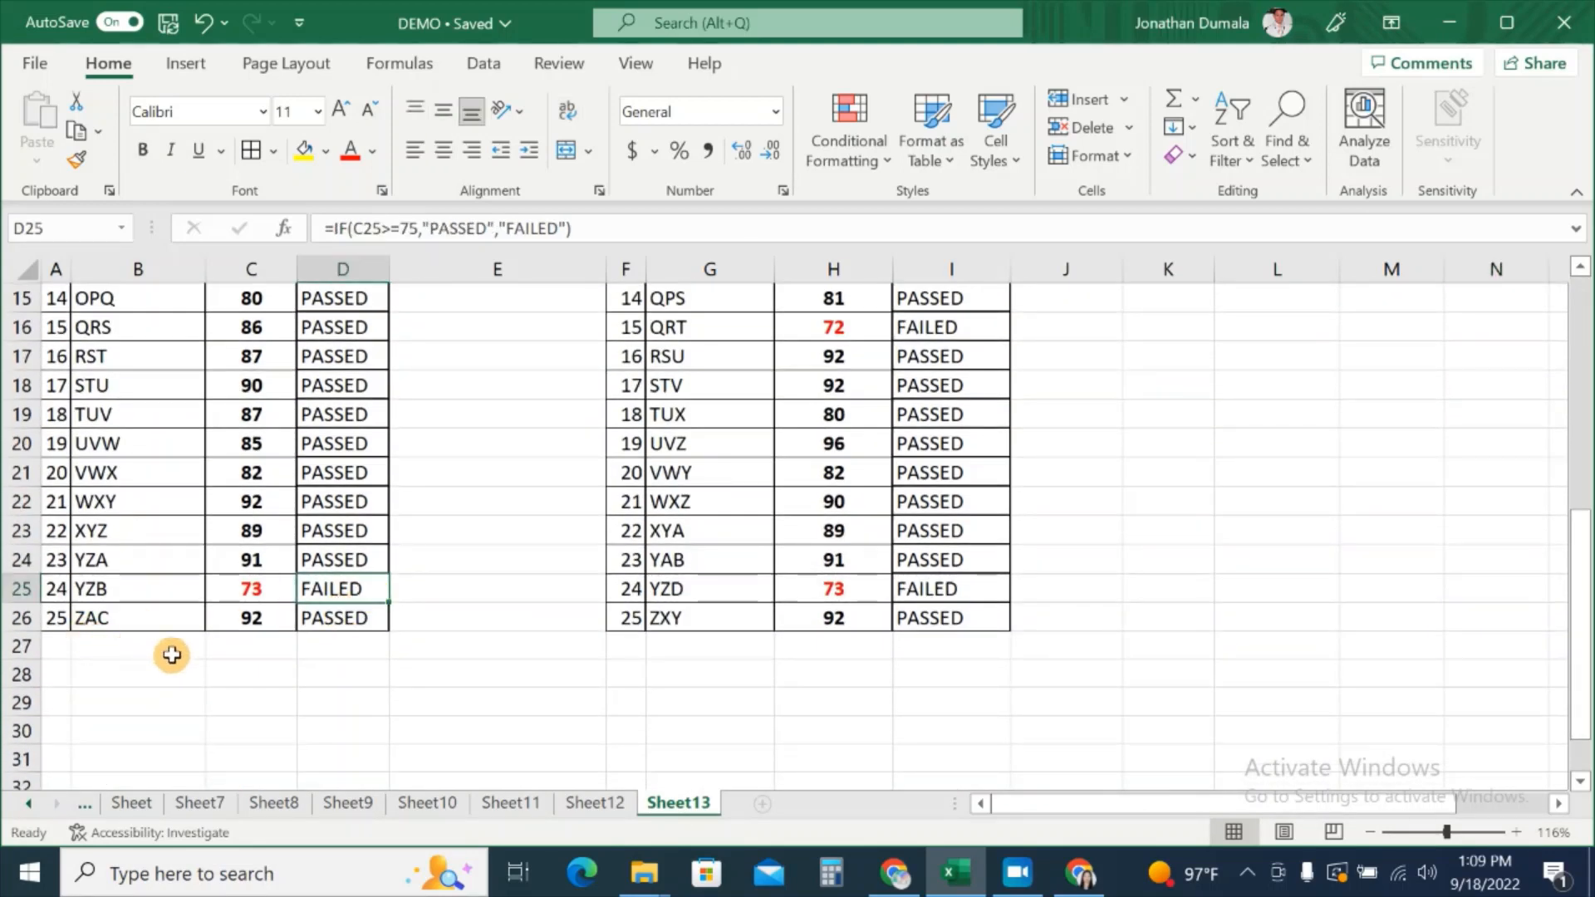
left_click(86, 635)
left_click(51, 625)
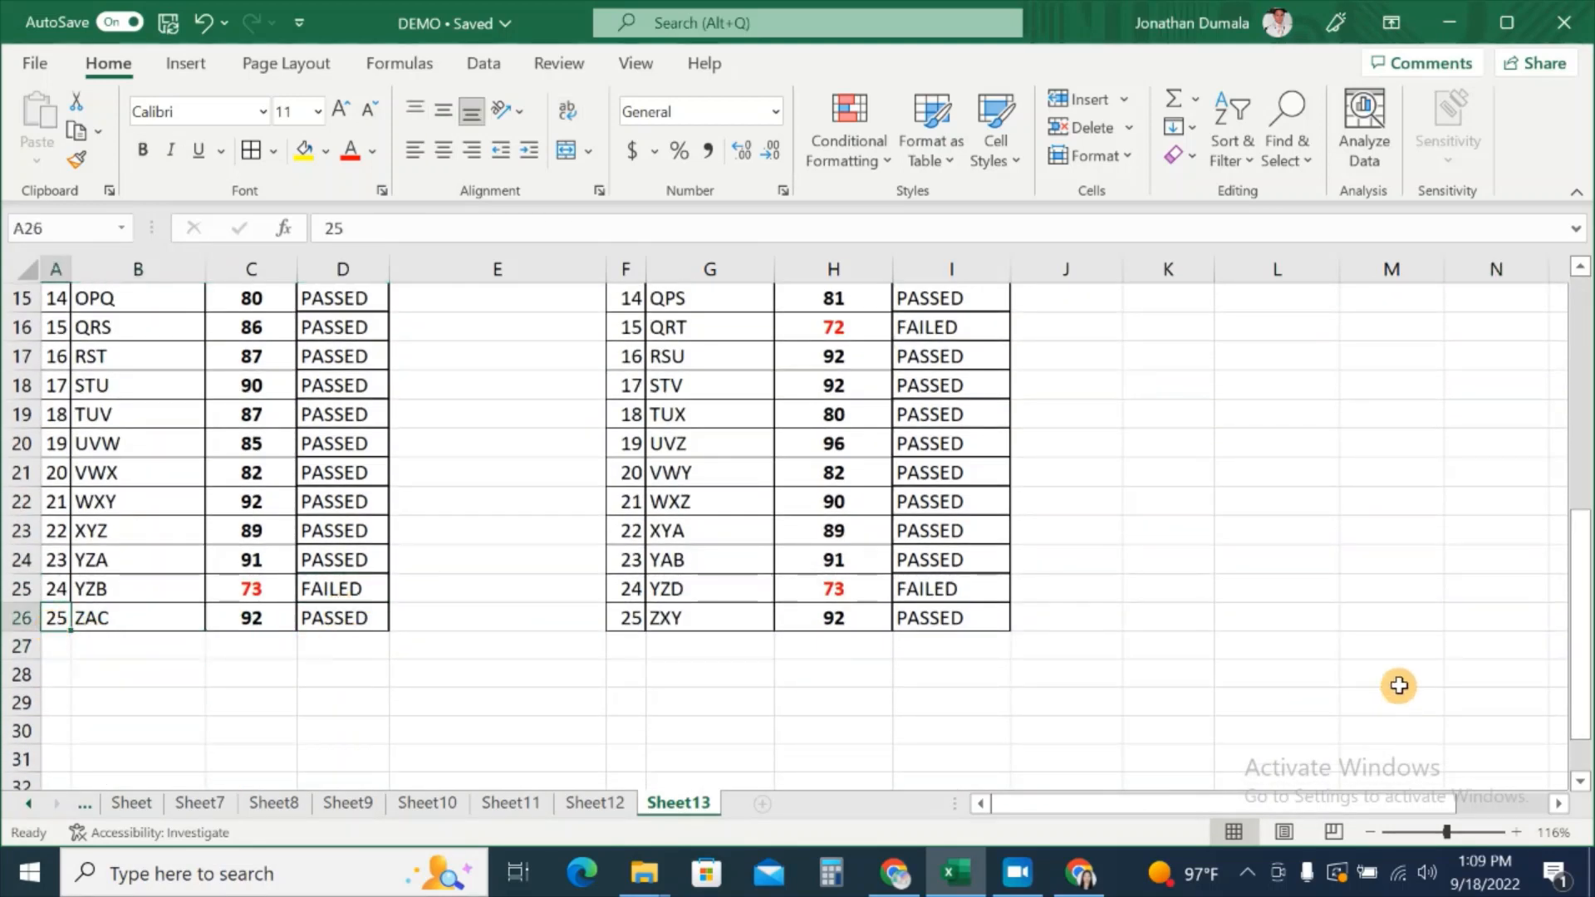
scroll(1399, 687, "up", 5)
left_click_drag(1381, 804, 1443, 810)
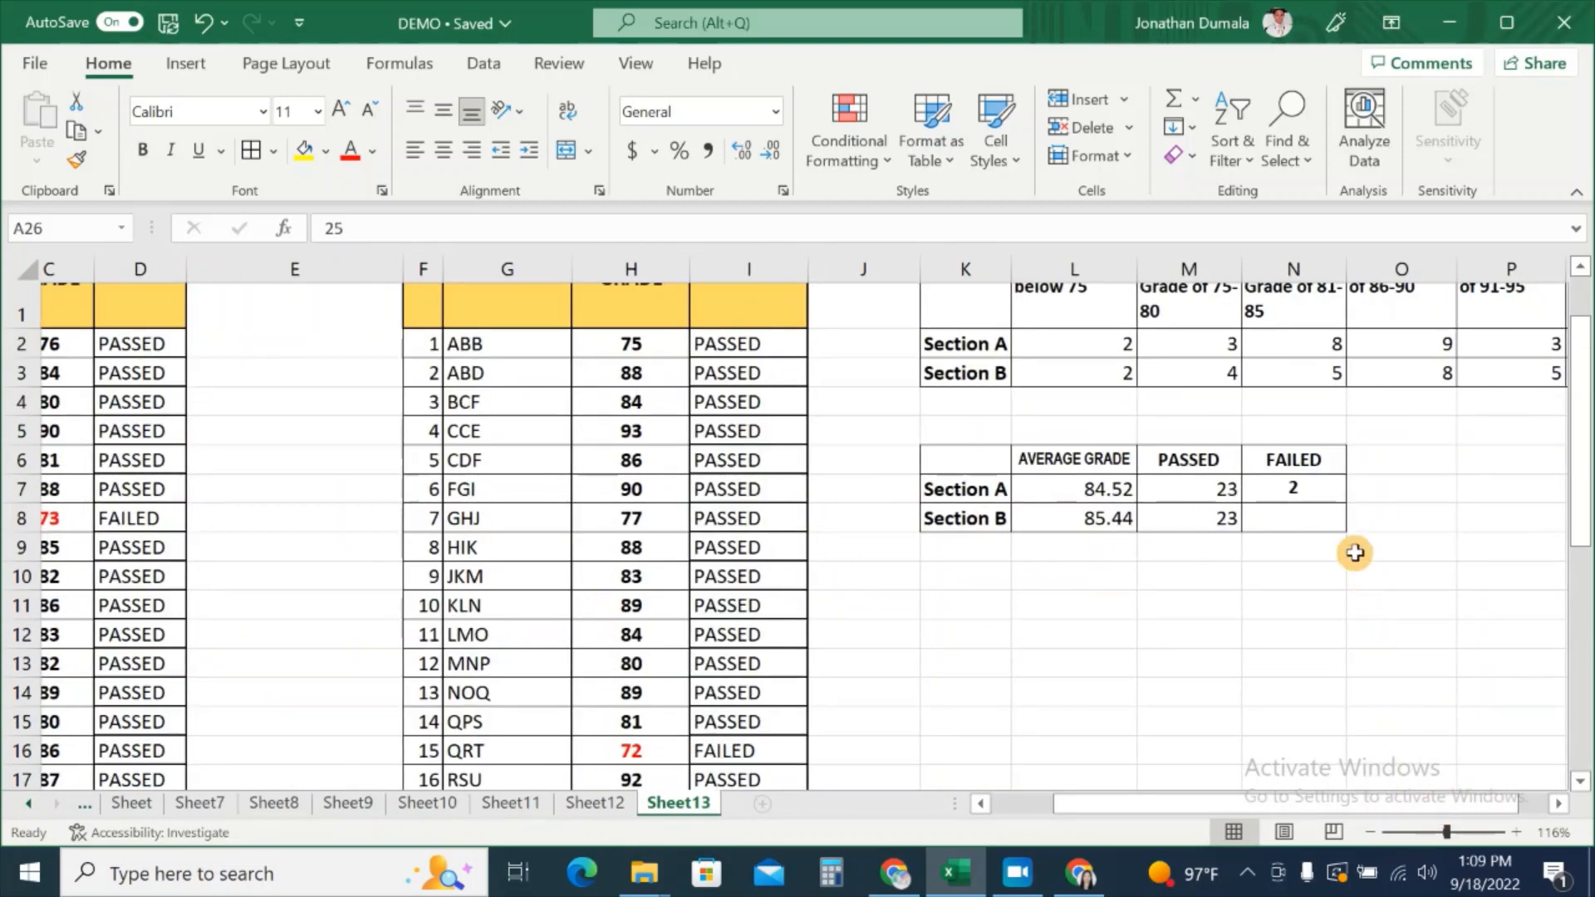
left_click(1288, 518)
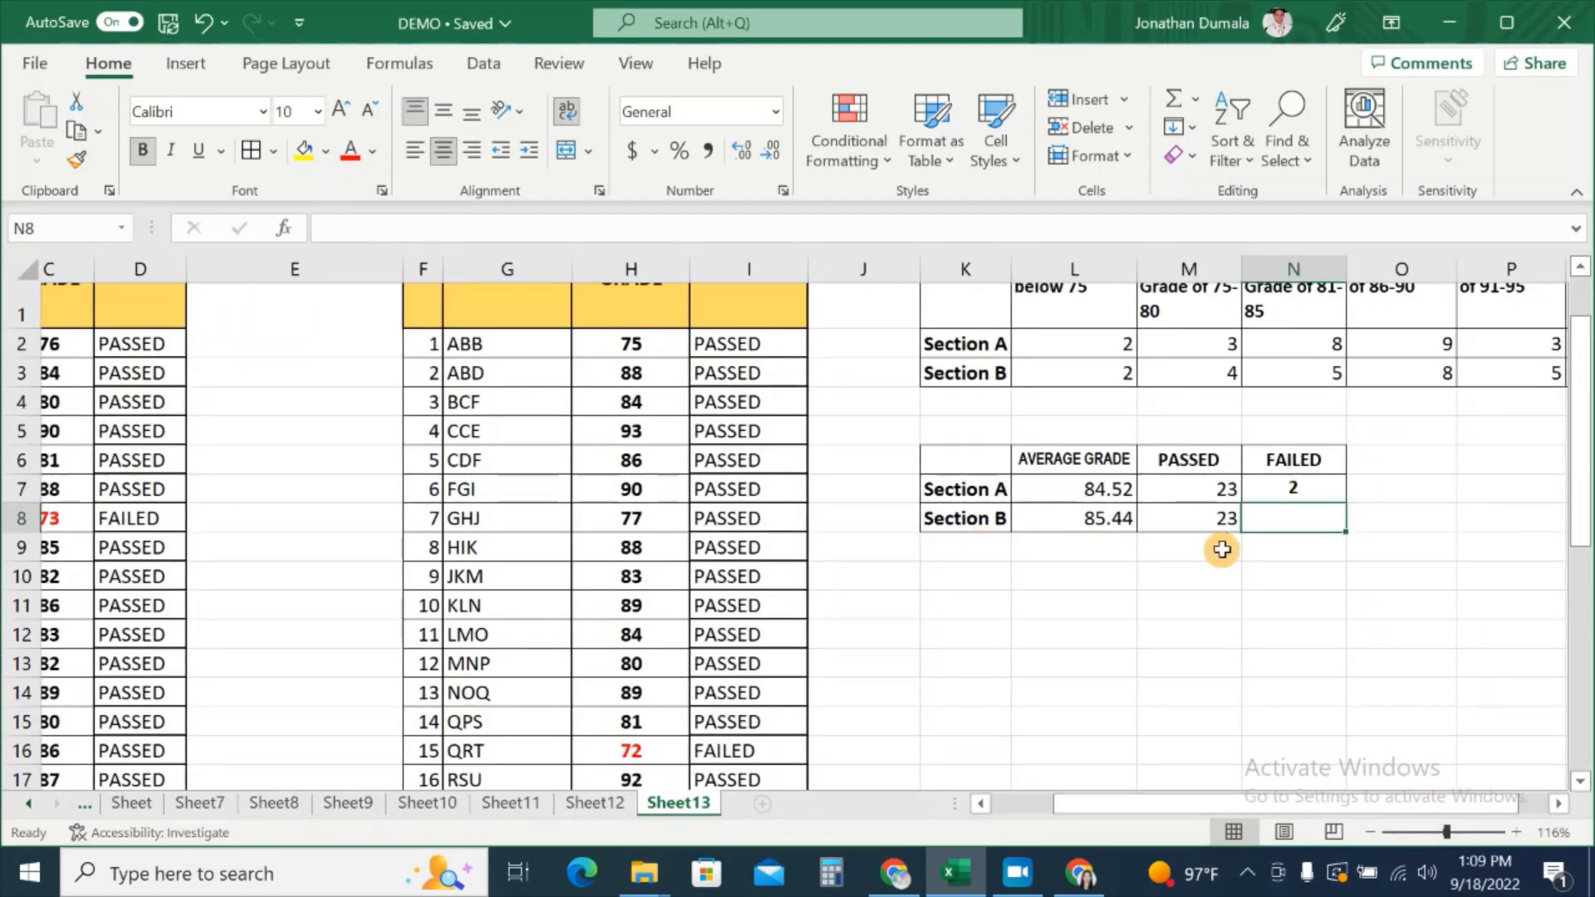
Step: Copy Section A's FAILED count formula from N7 down to N8
left_click(1328, 490)
left_click_drag(1347, 507, 1345, 532)
left_click(1320, 523)
right_click(1317, 523)
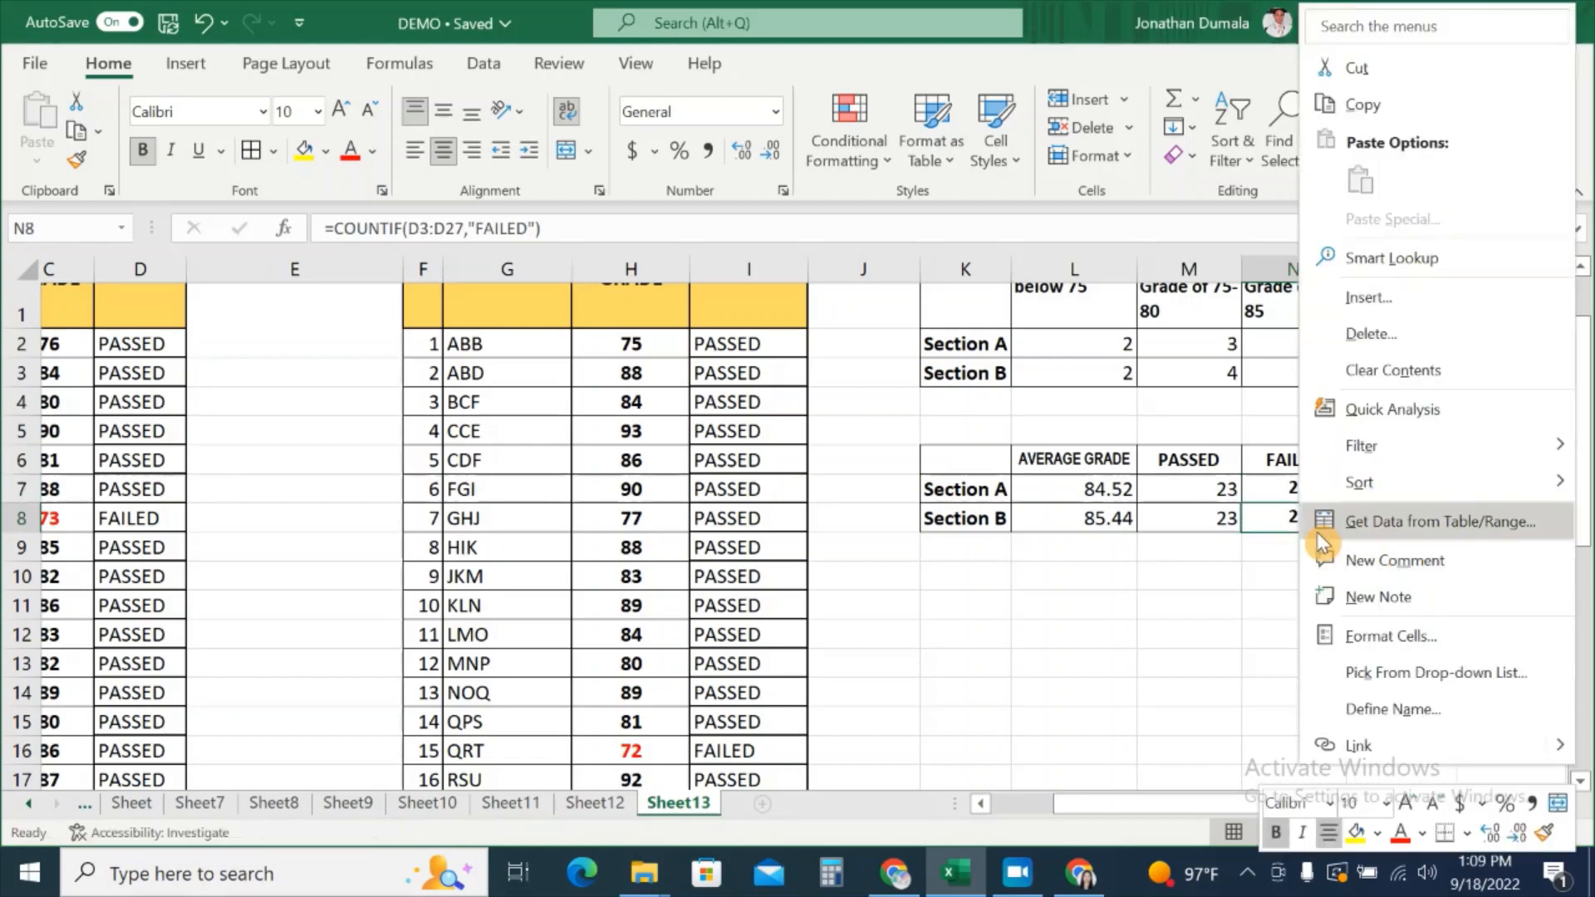
left_click(1266, 524)
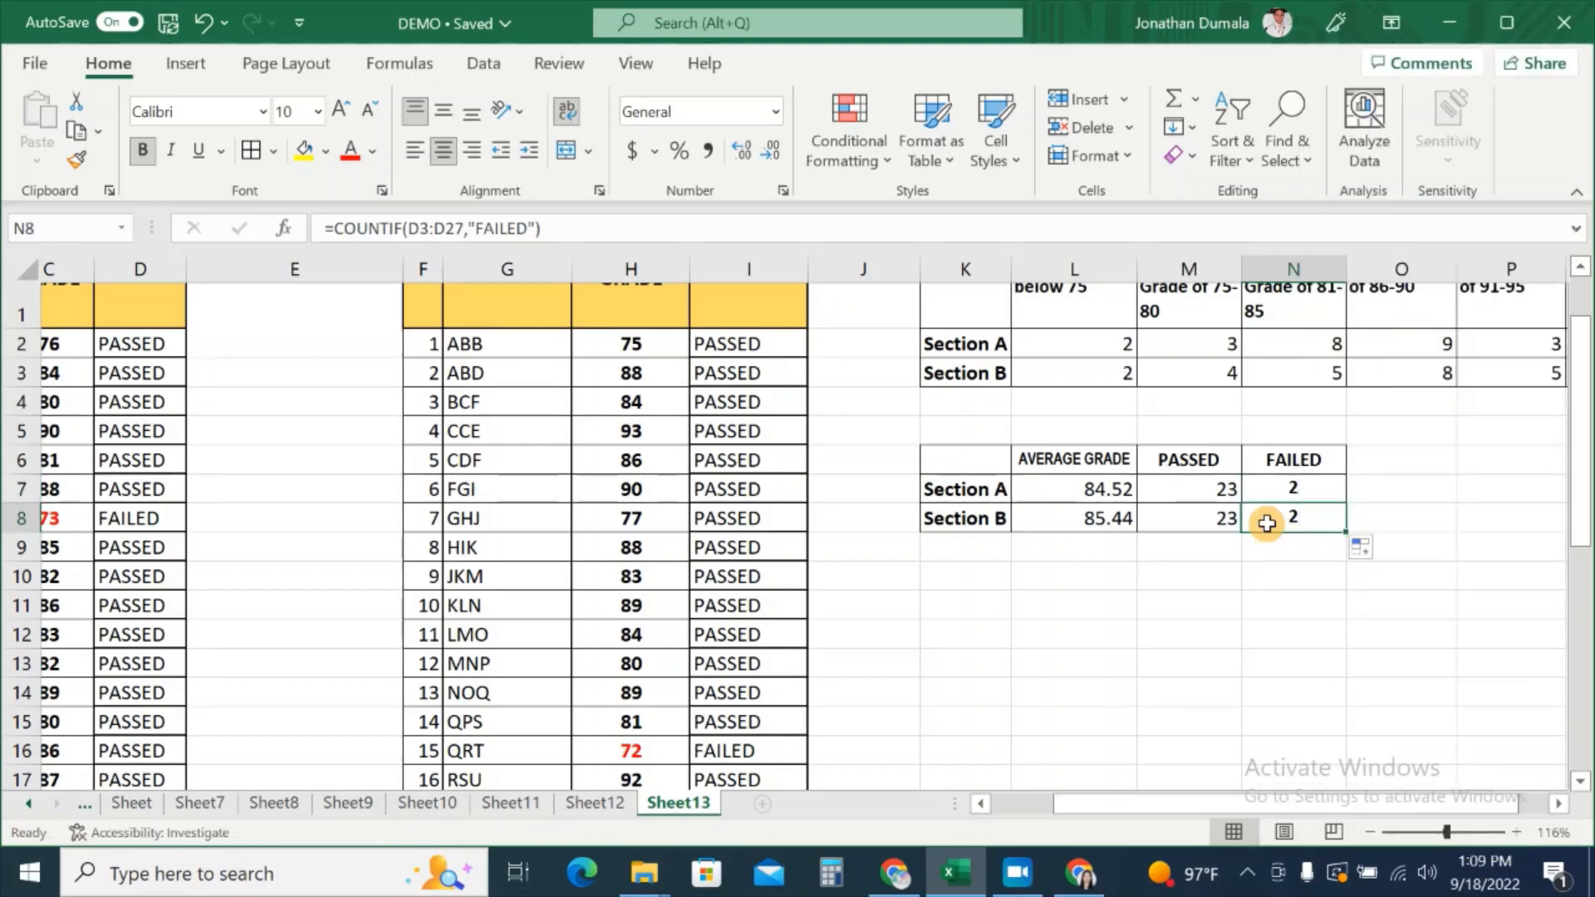
Step: Change N8's range to I2:I26 so it reads =COUNTIF(I2:I26,"FAILED") and returns 2
left_click(454, 228)
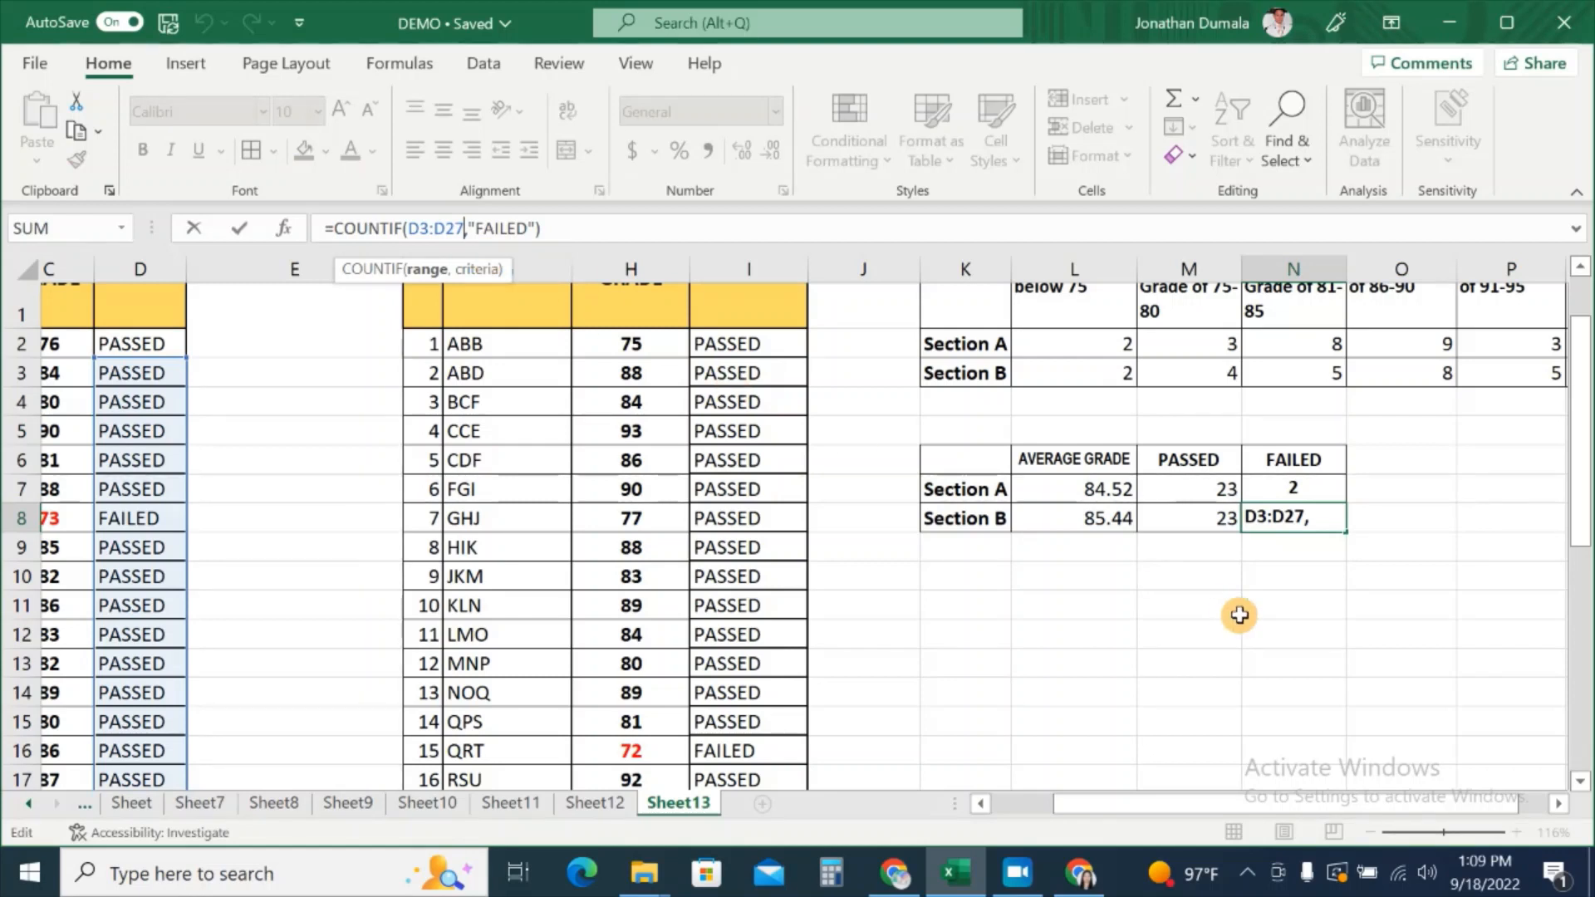
key("BackSpace")
key("BackSpace")
key("BackSpace")
key("BackSpace")
key("BackSpace")
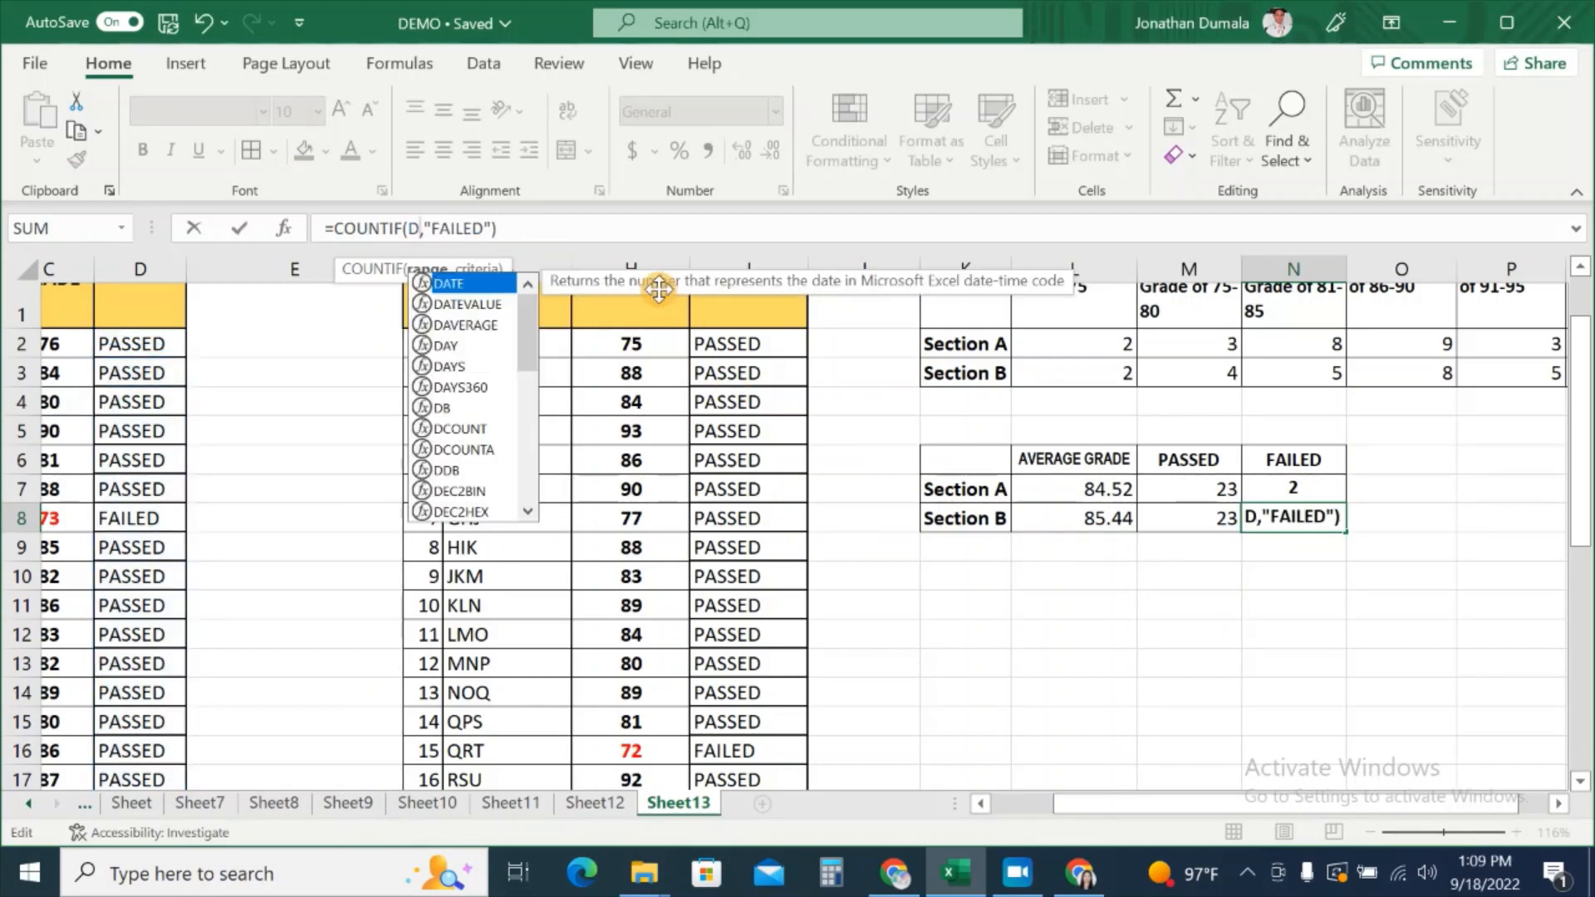
key("BackSpace")
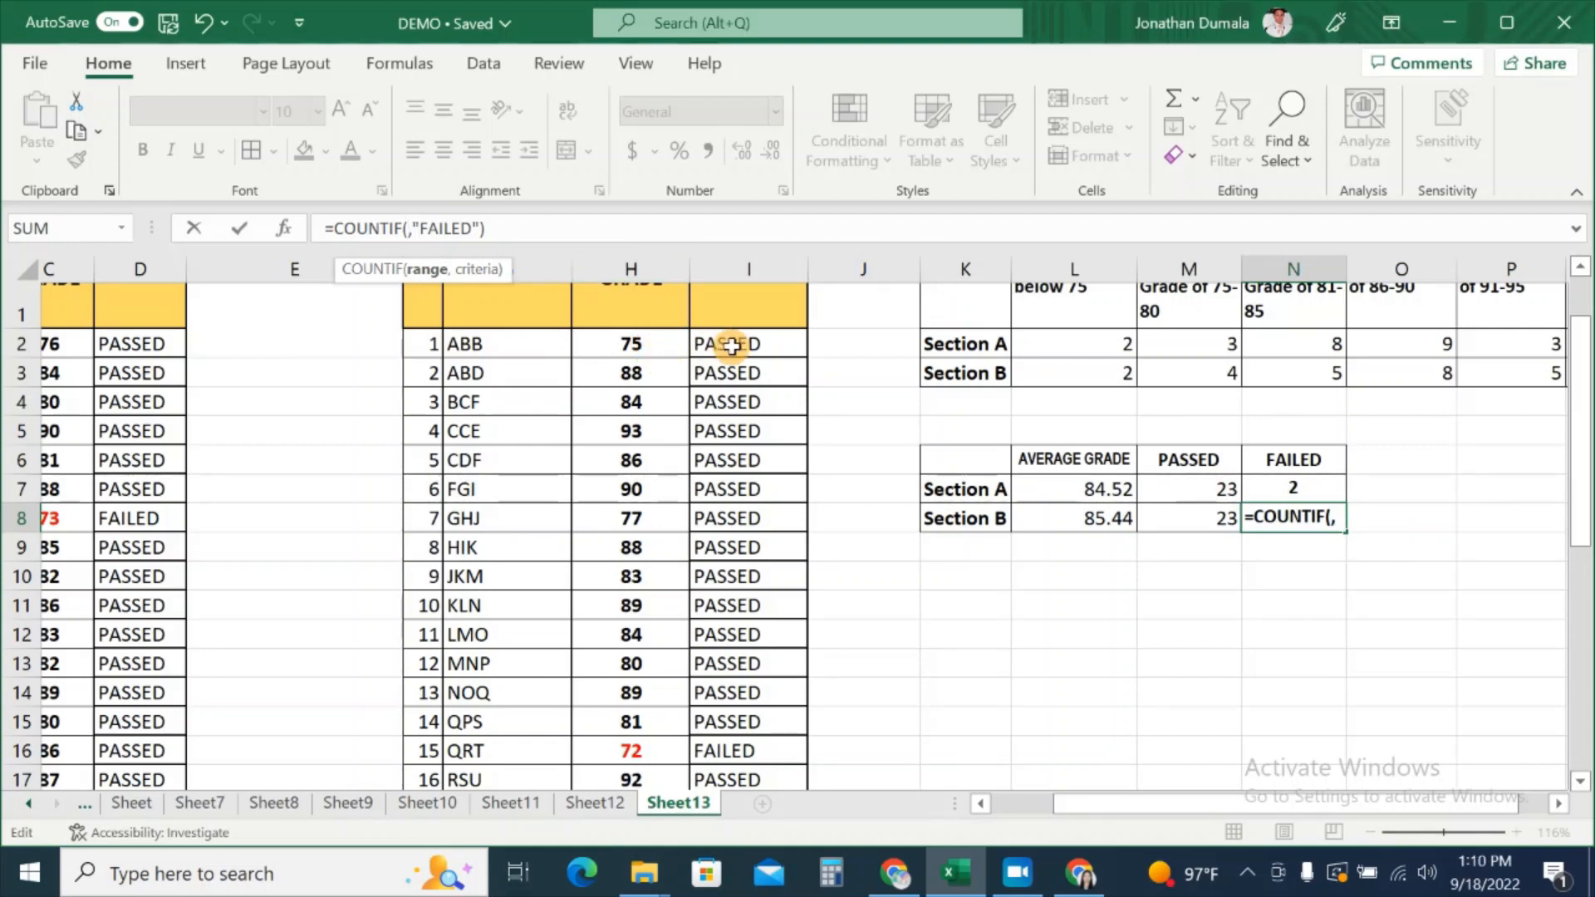
left_click_drag(708, 347, 743, 734)
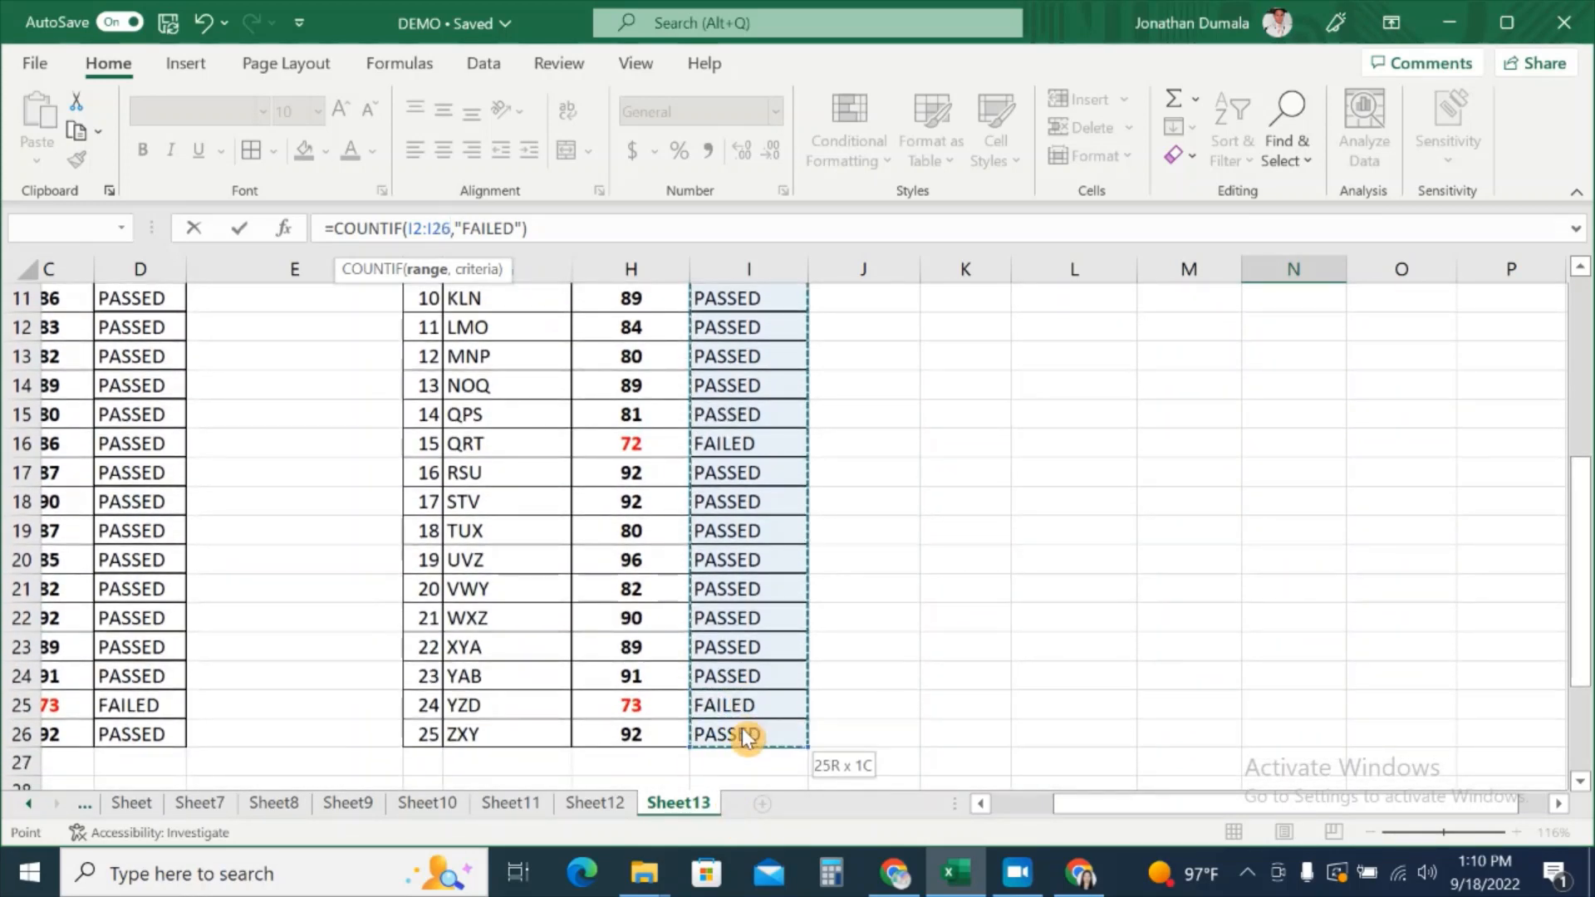
scroll(988, 639, "up", 4)
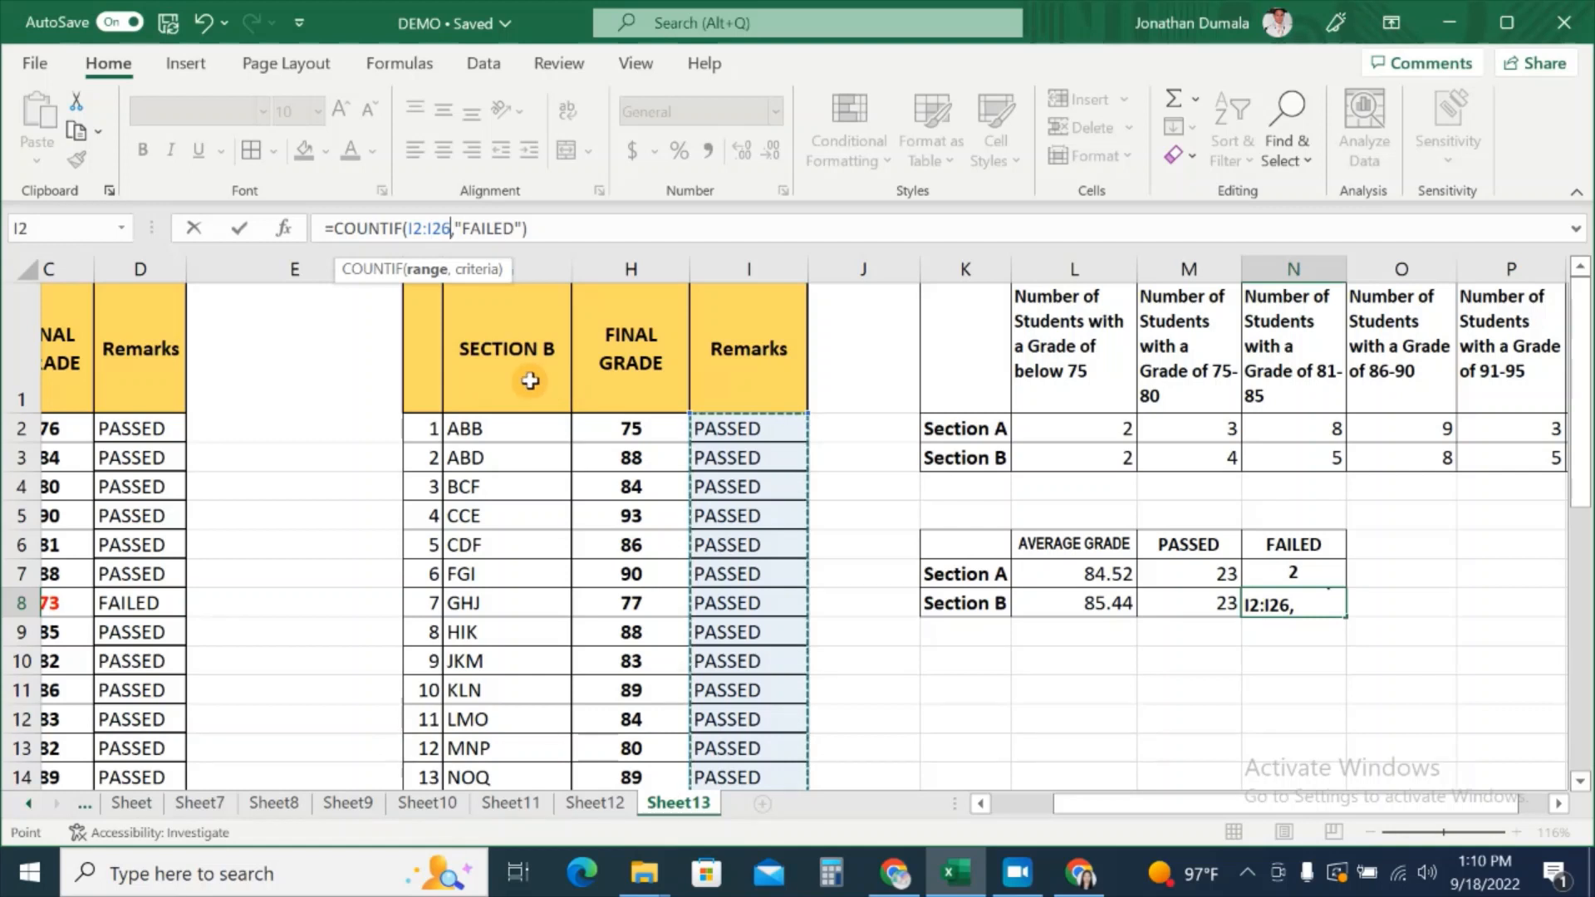
key("Return")
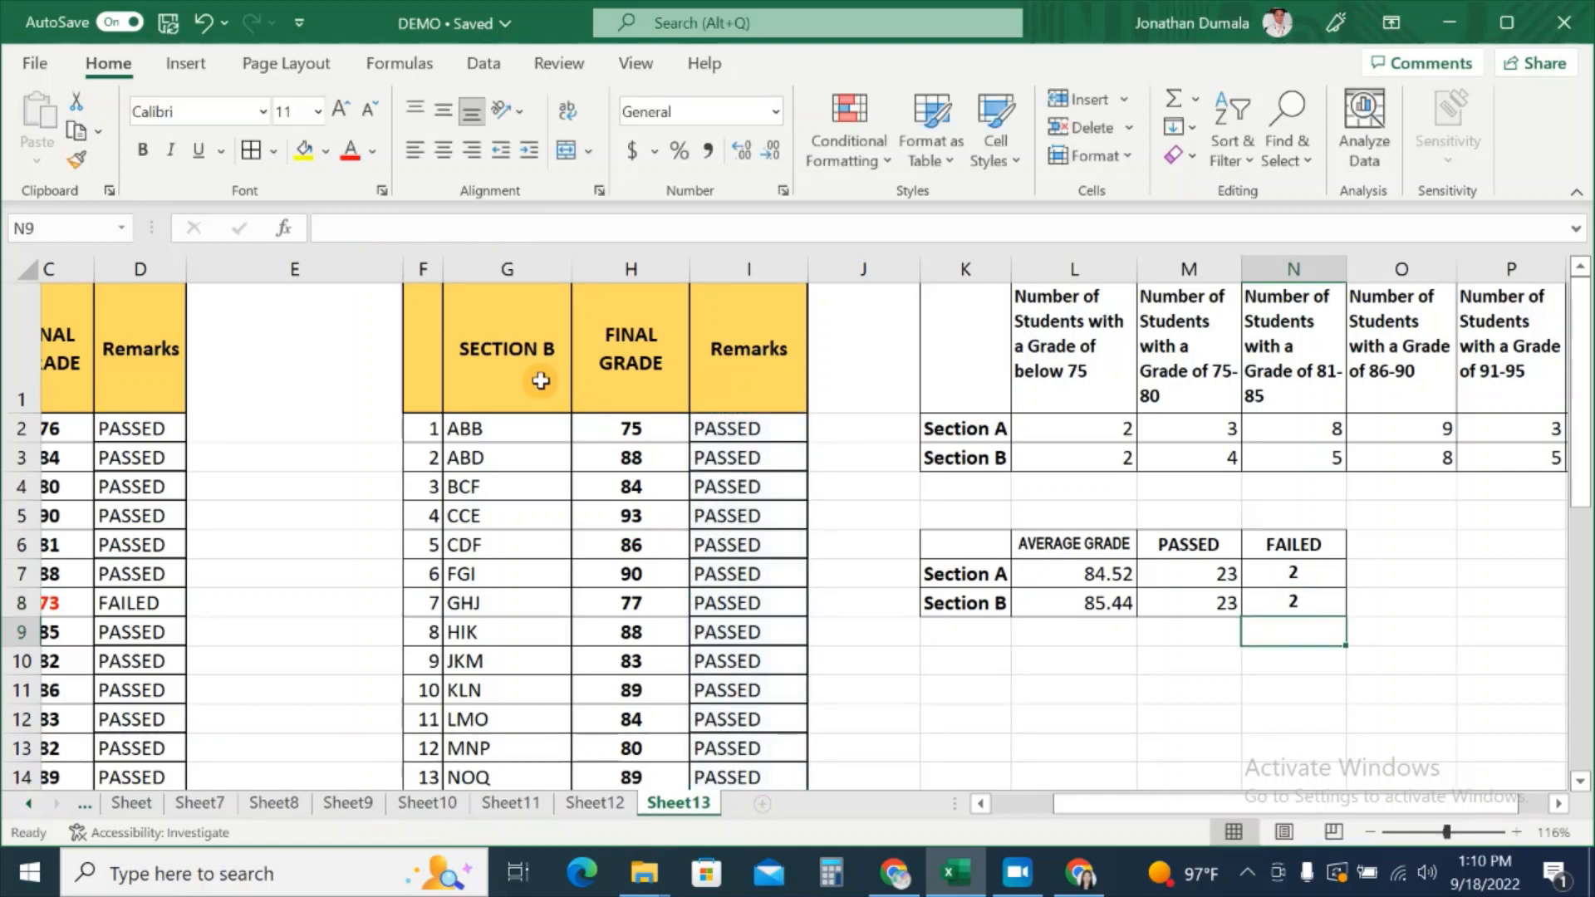
Step: Compare the FAILED count formulas in N7 and N8, checking the "FAILED" criterion
left_click(1339, 580)
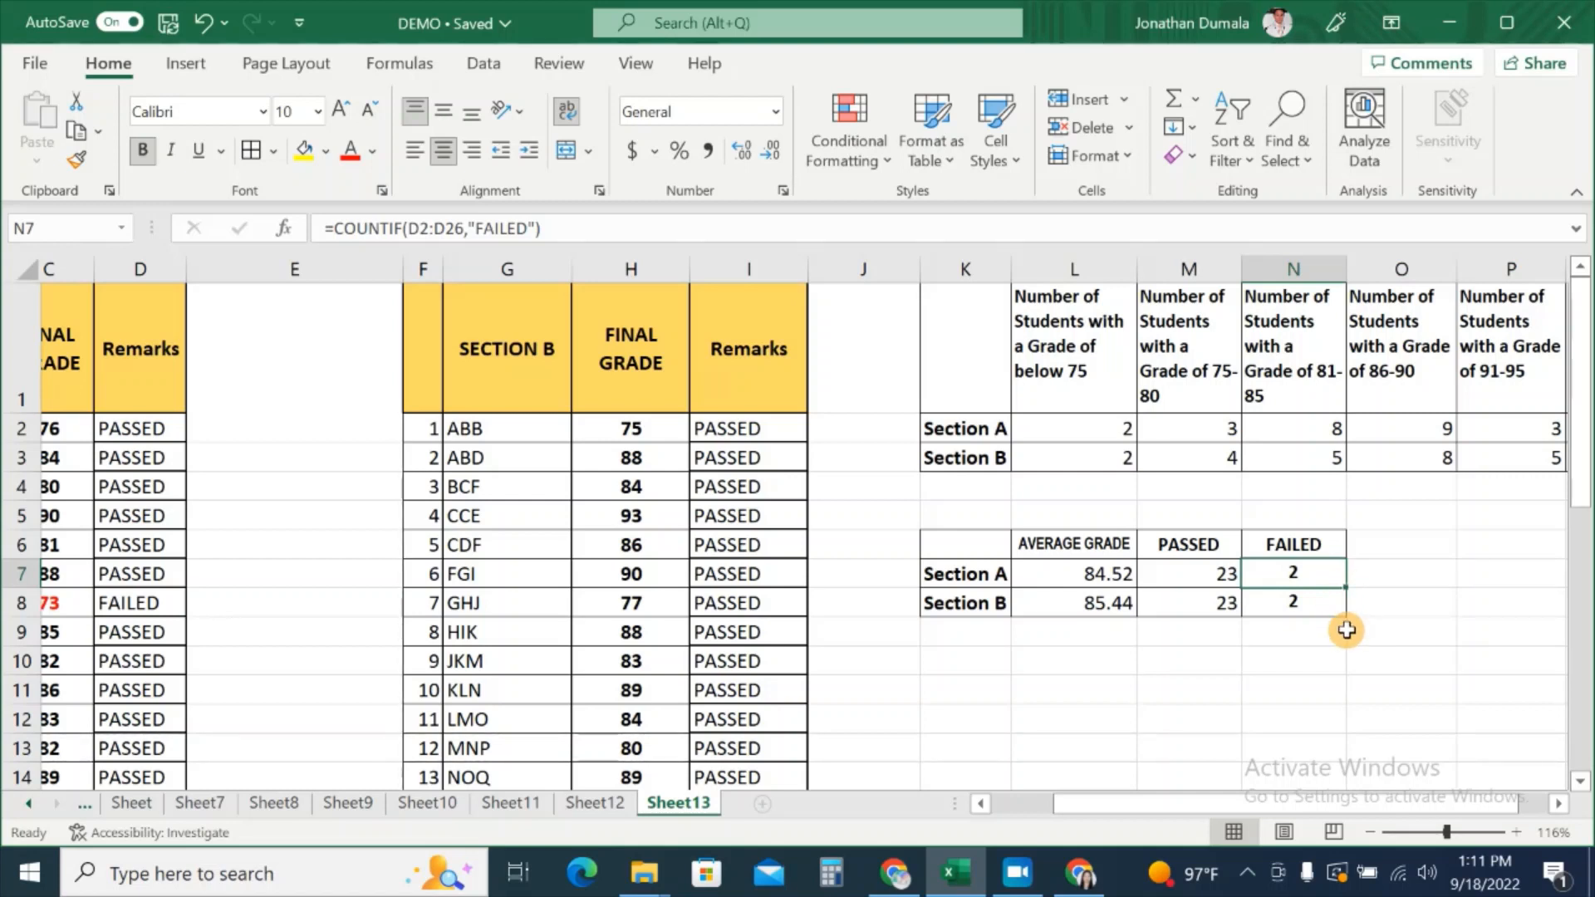
left_click(1284, 609)
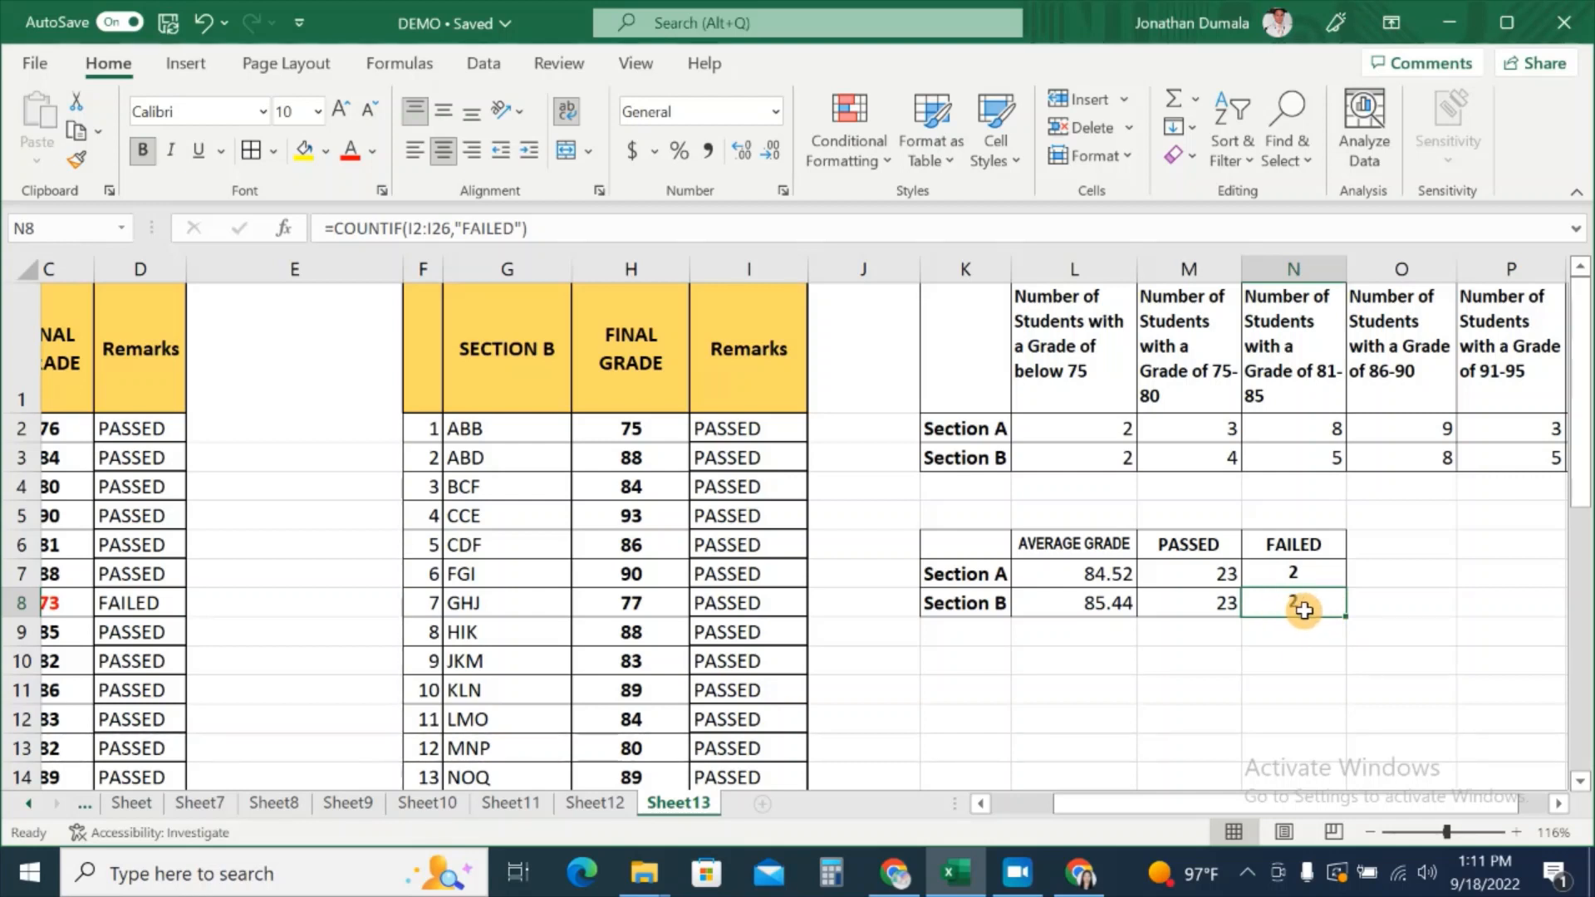
left_click(443, 228)
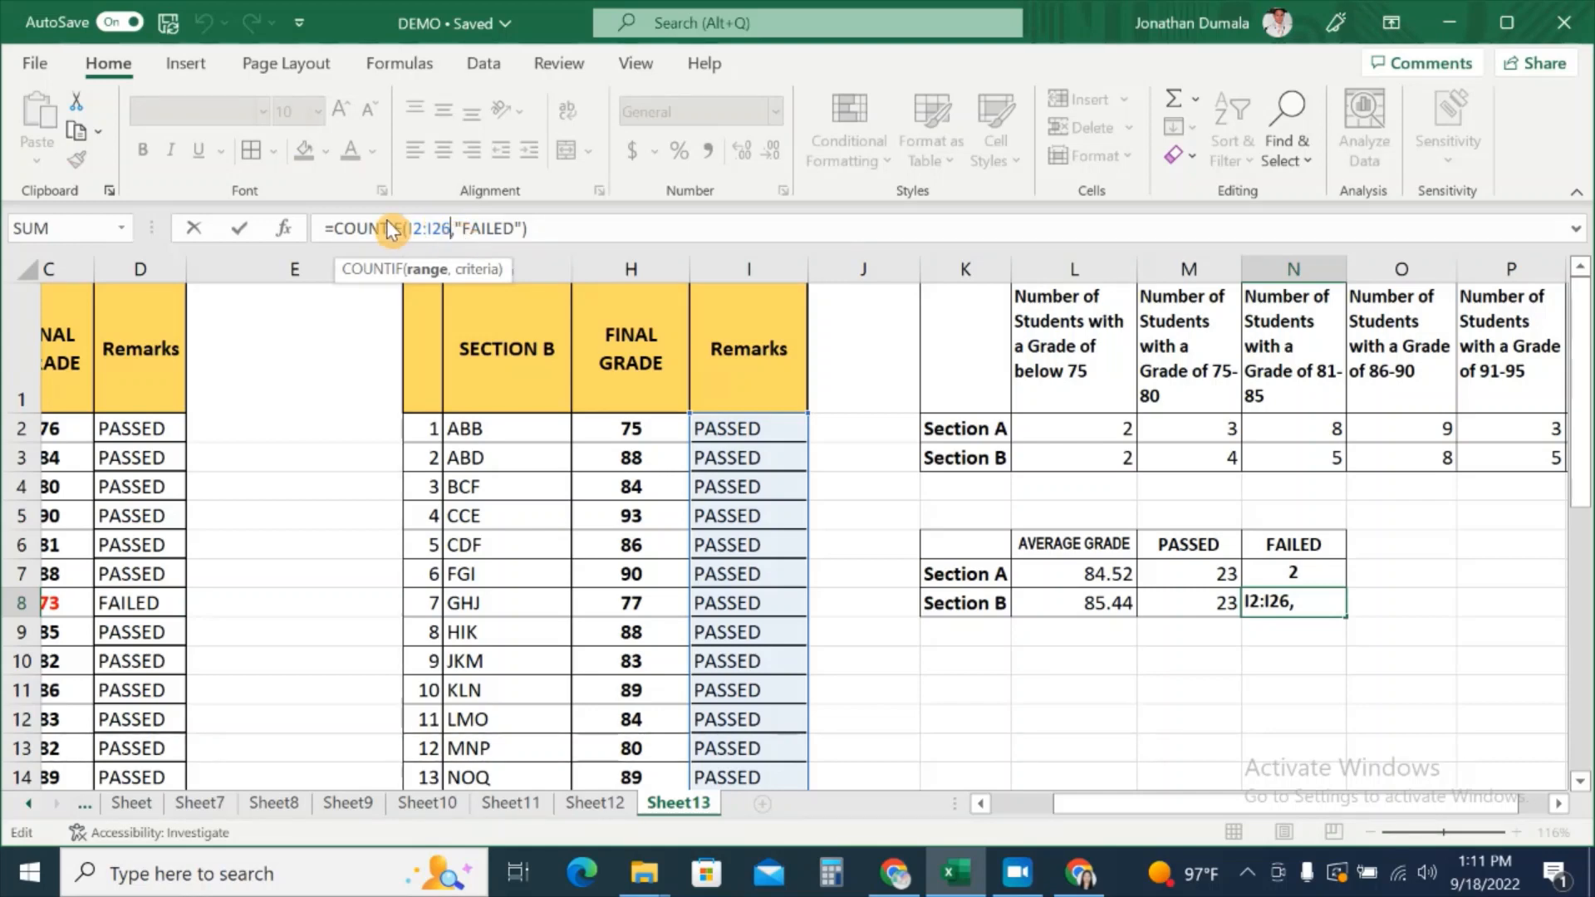
left_click(480, 224)
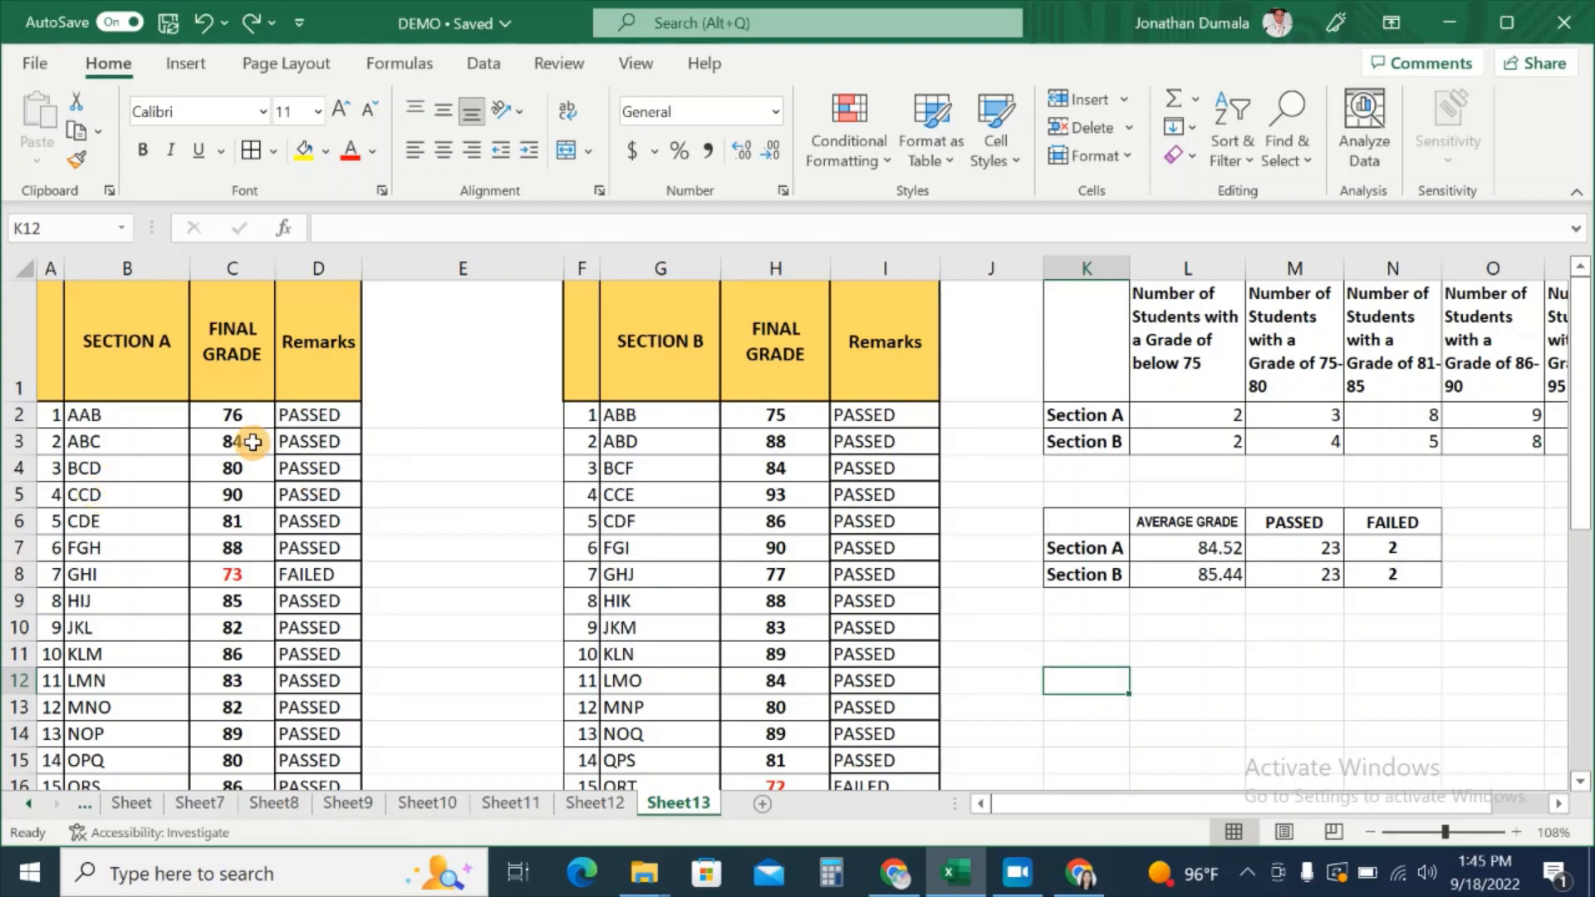
Step: Sort the Section A table A1:D26 by FINAL GRADE, smallest to largest
left_click(51, 368)
left_click_drag(52, 367, 324, 721)
scroll(402, 582, "up", 3)
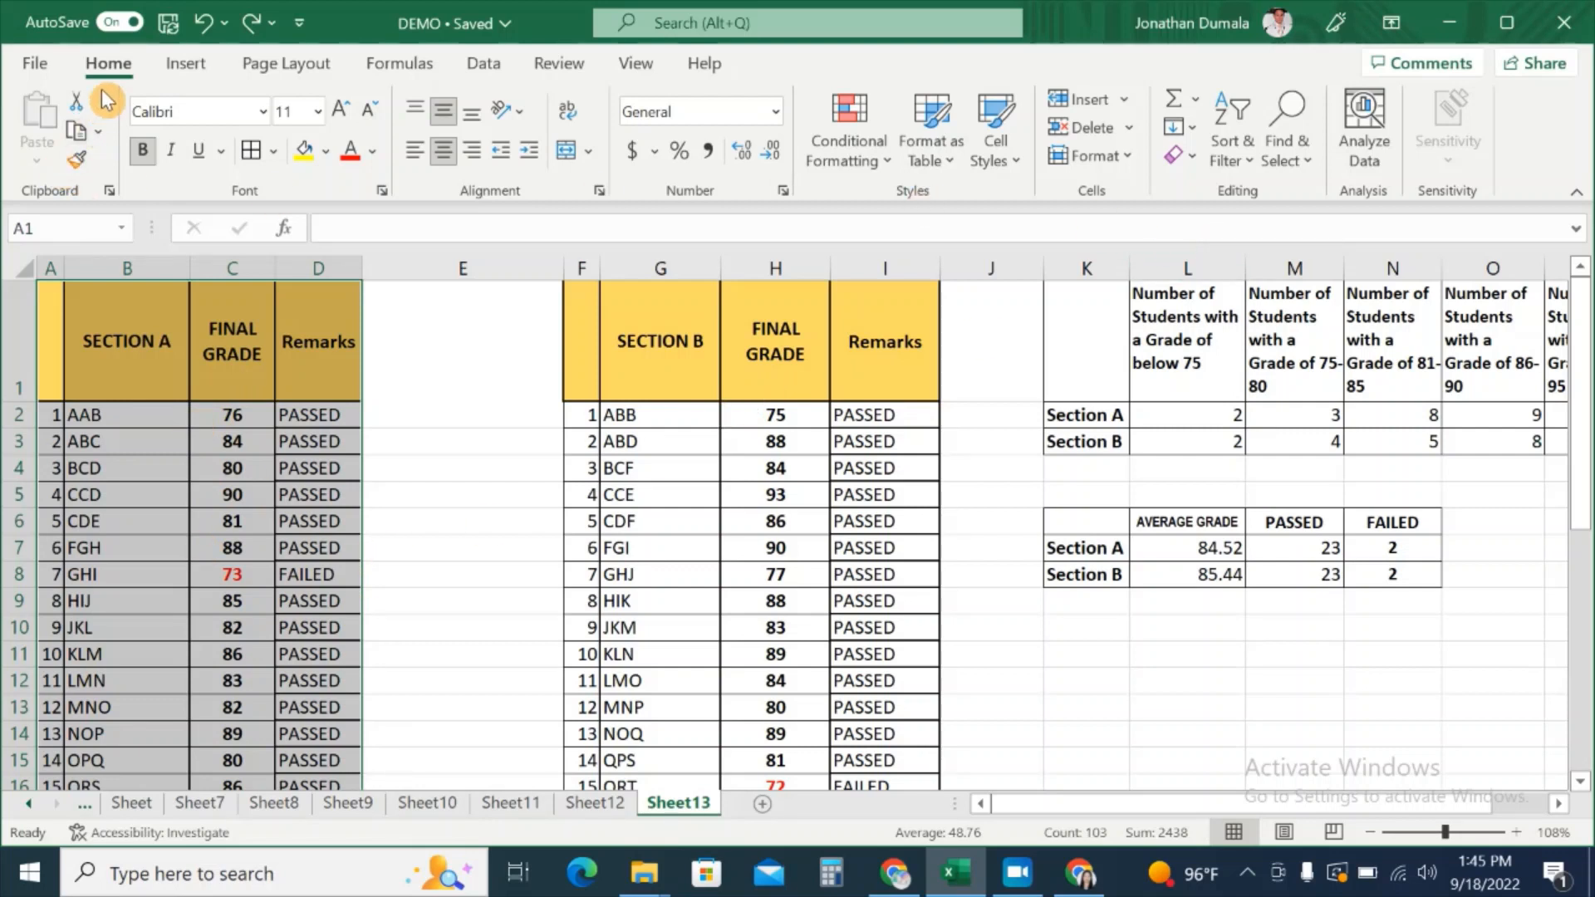
left_click(1249, 179)
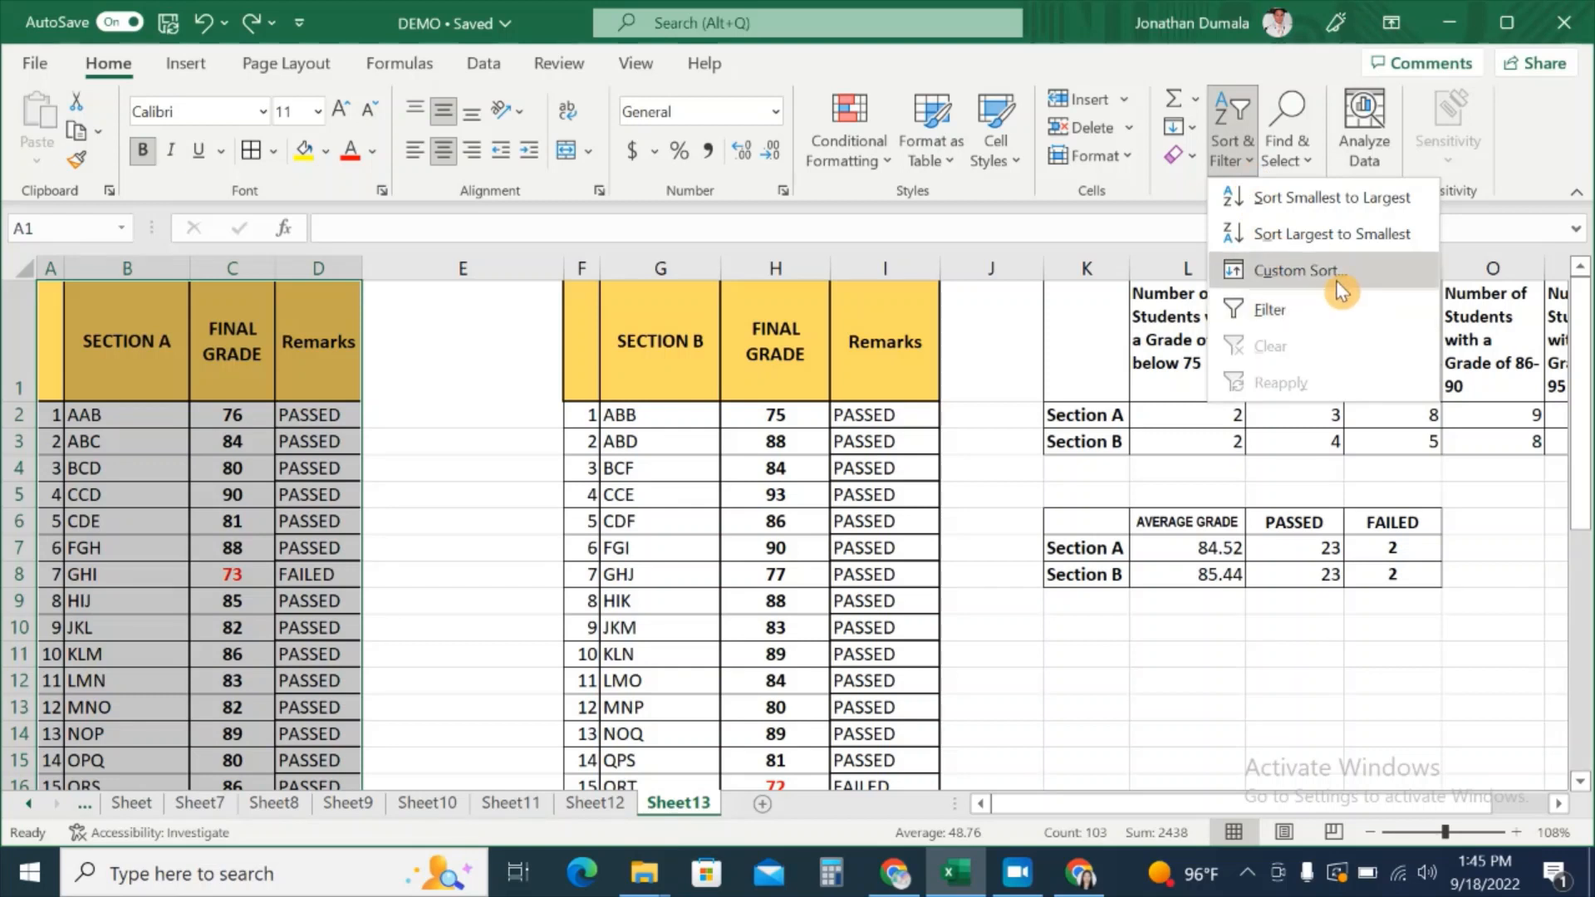
left_click(495, 77)
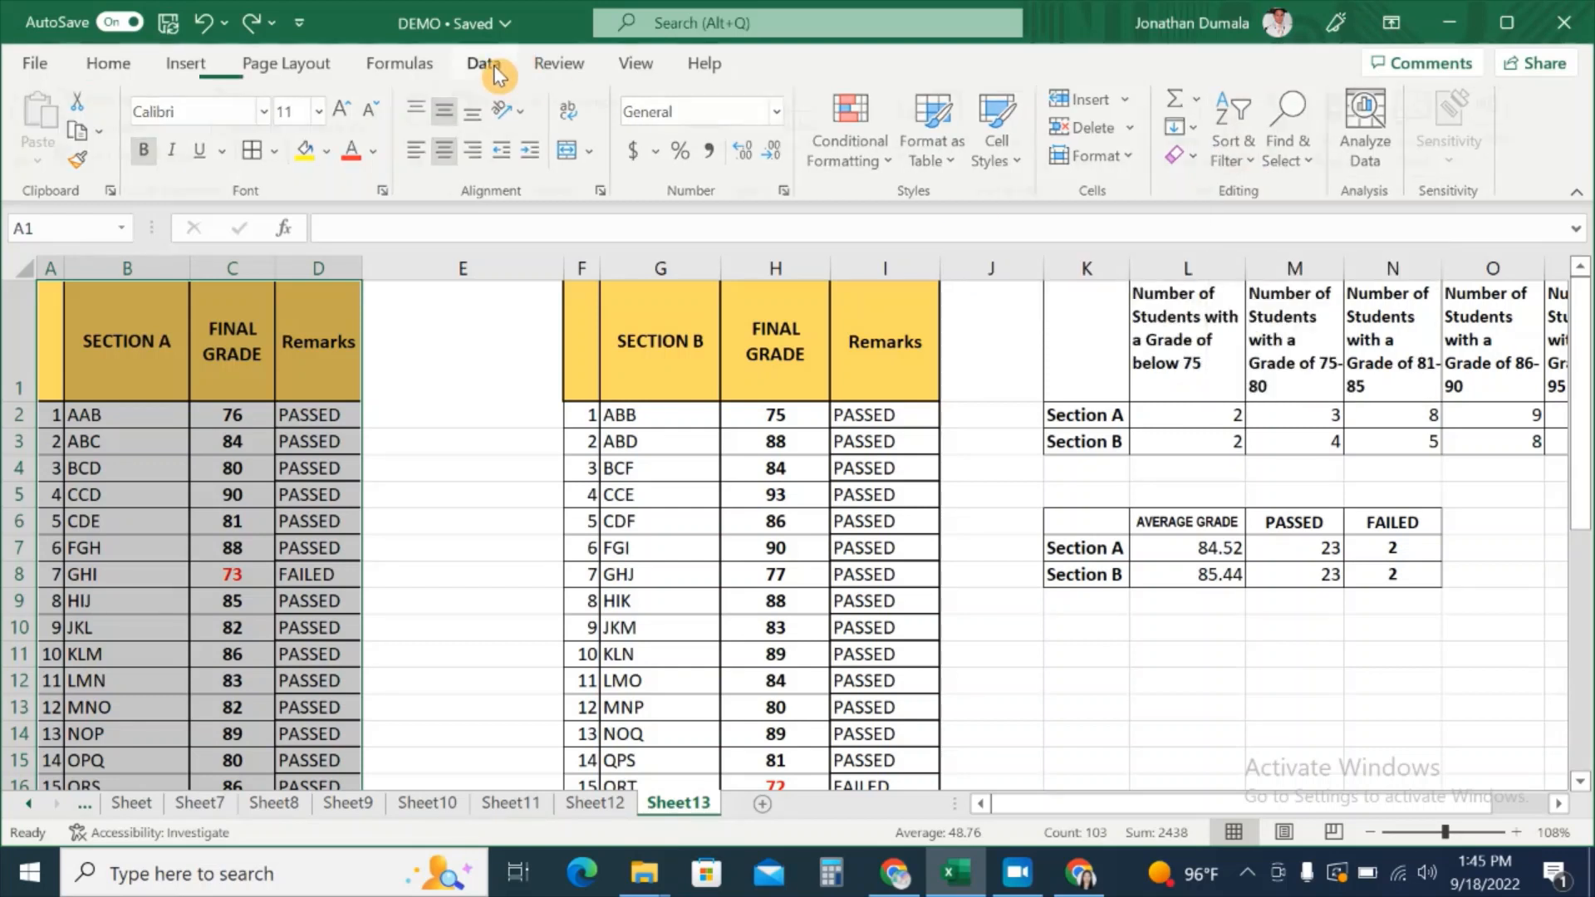
left_click(497, 70)
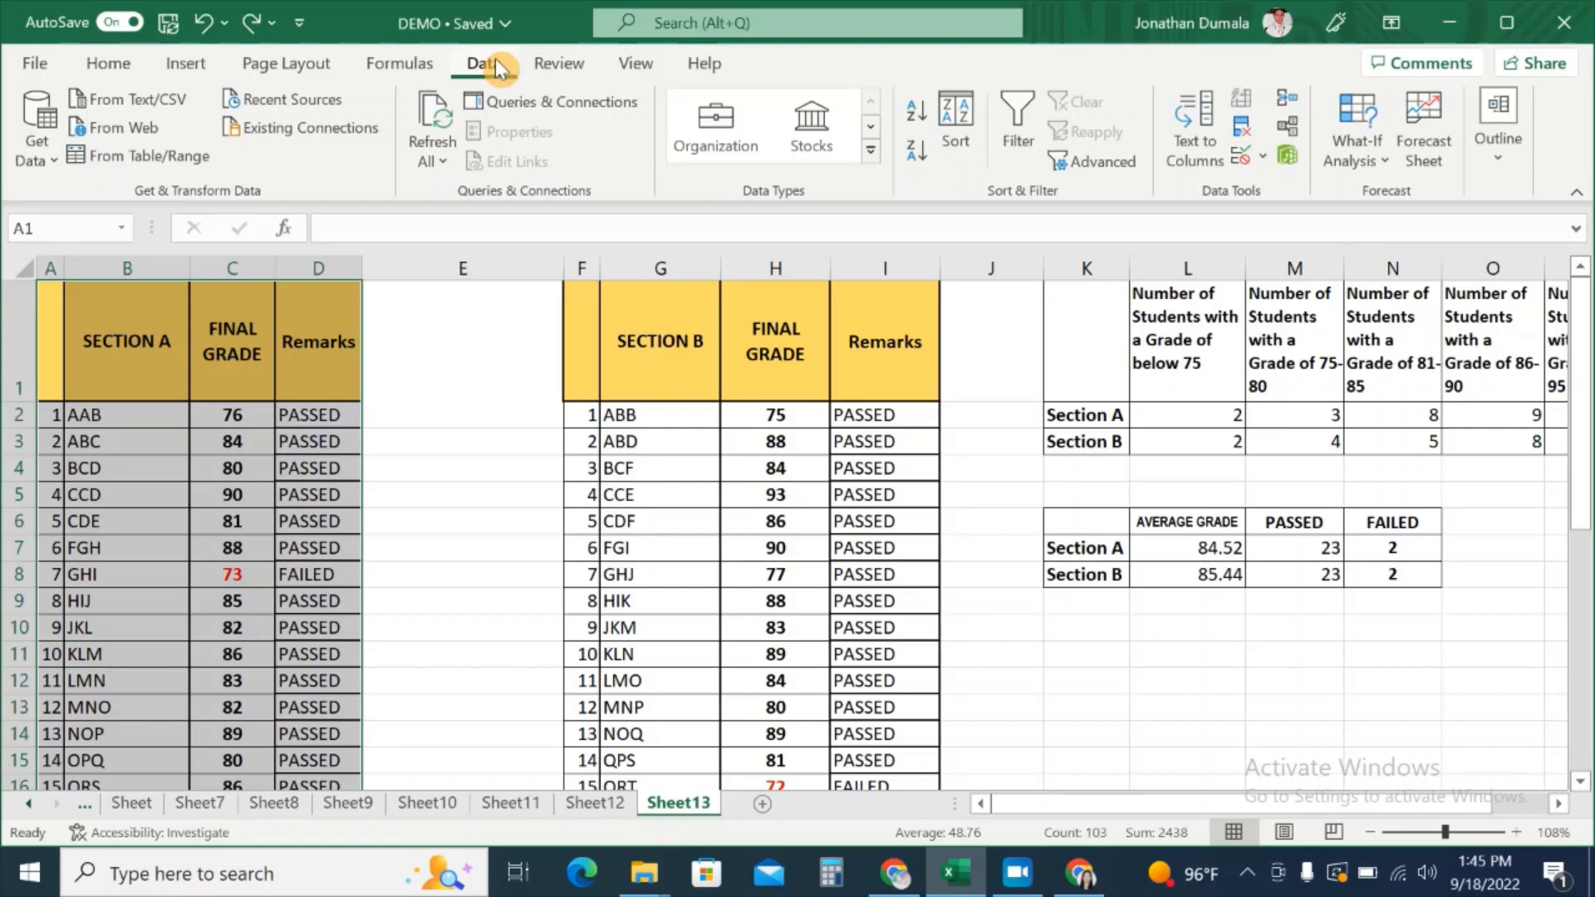
left_click(962, 141)
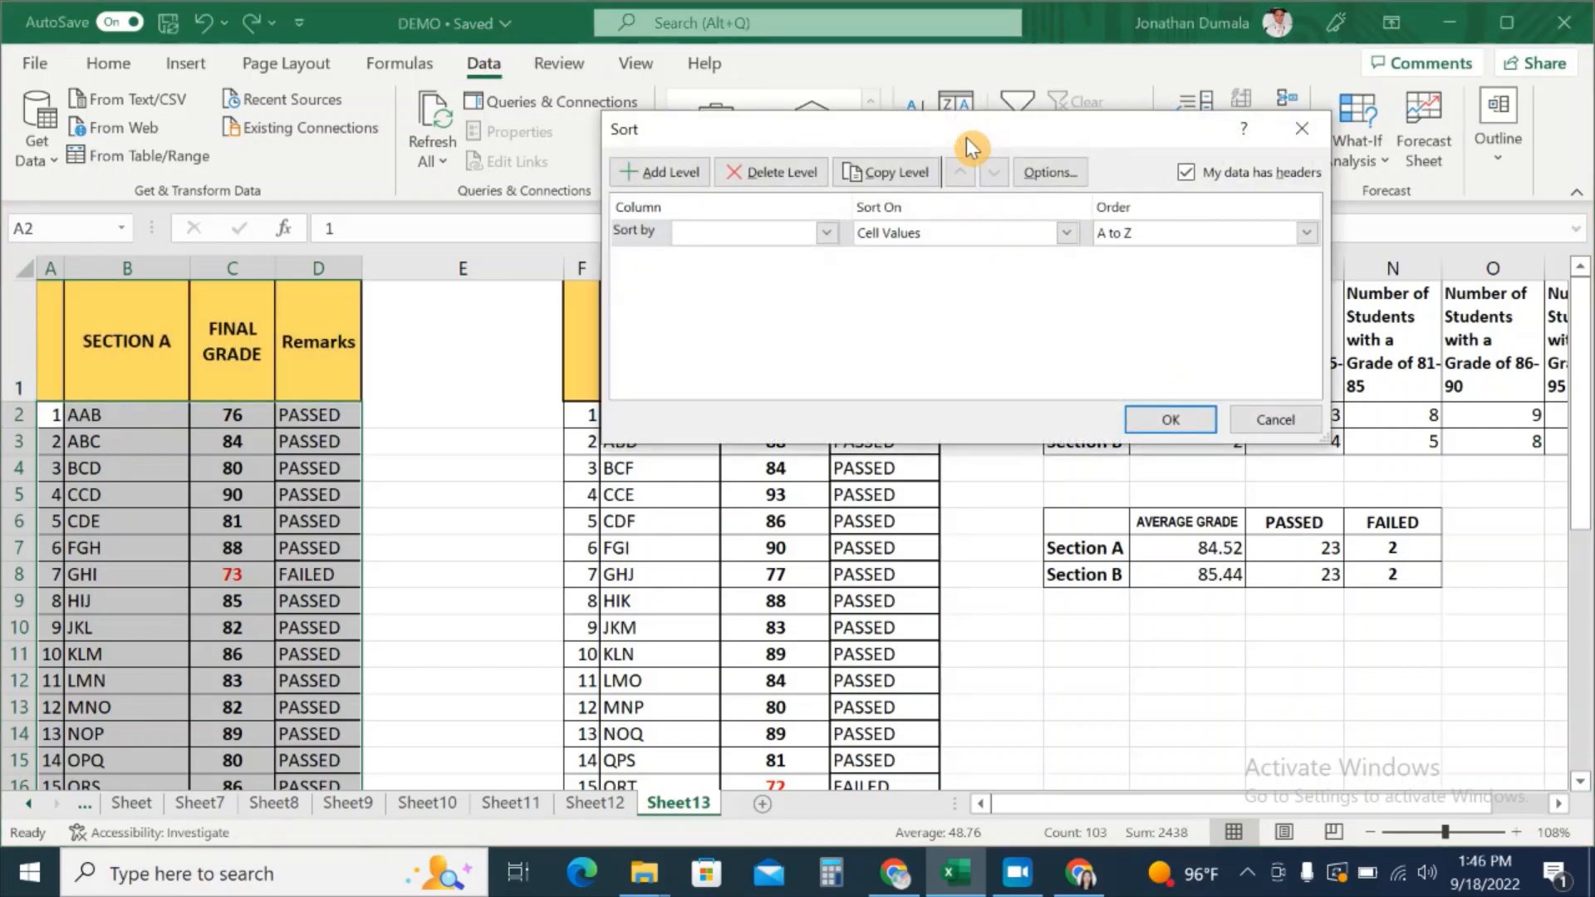
left_click(827, 233)
left_click(779, 290)
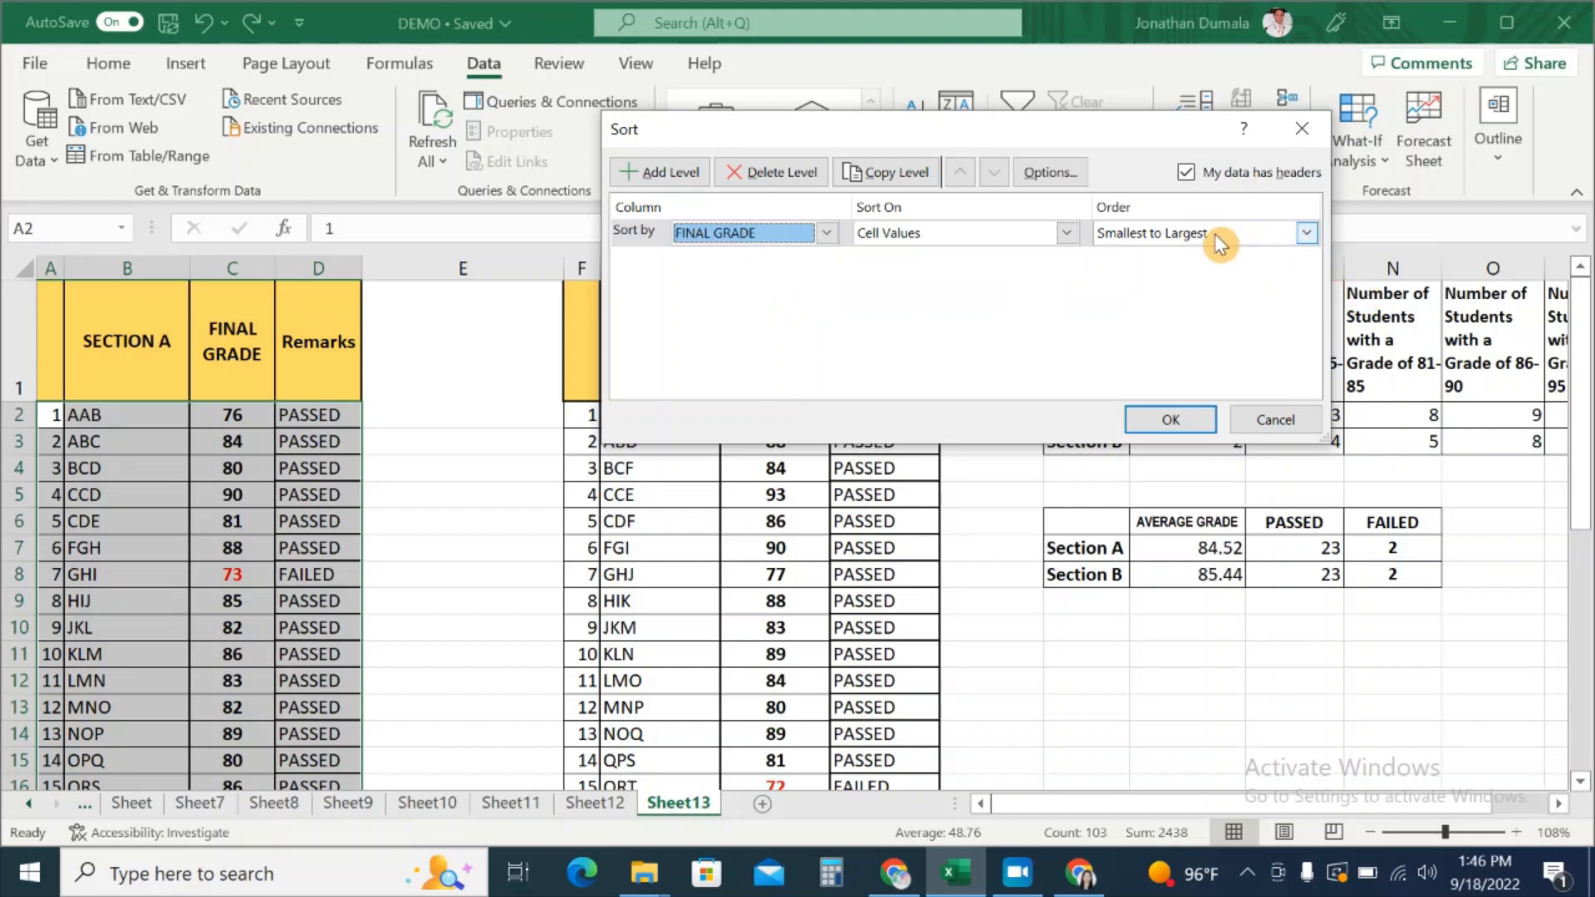
left_click(1305, 233)
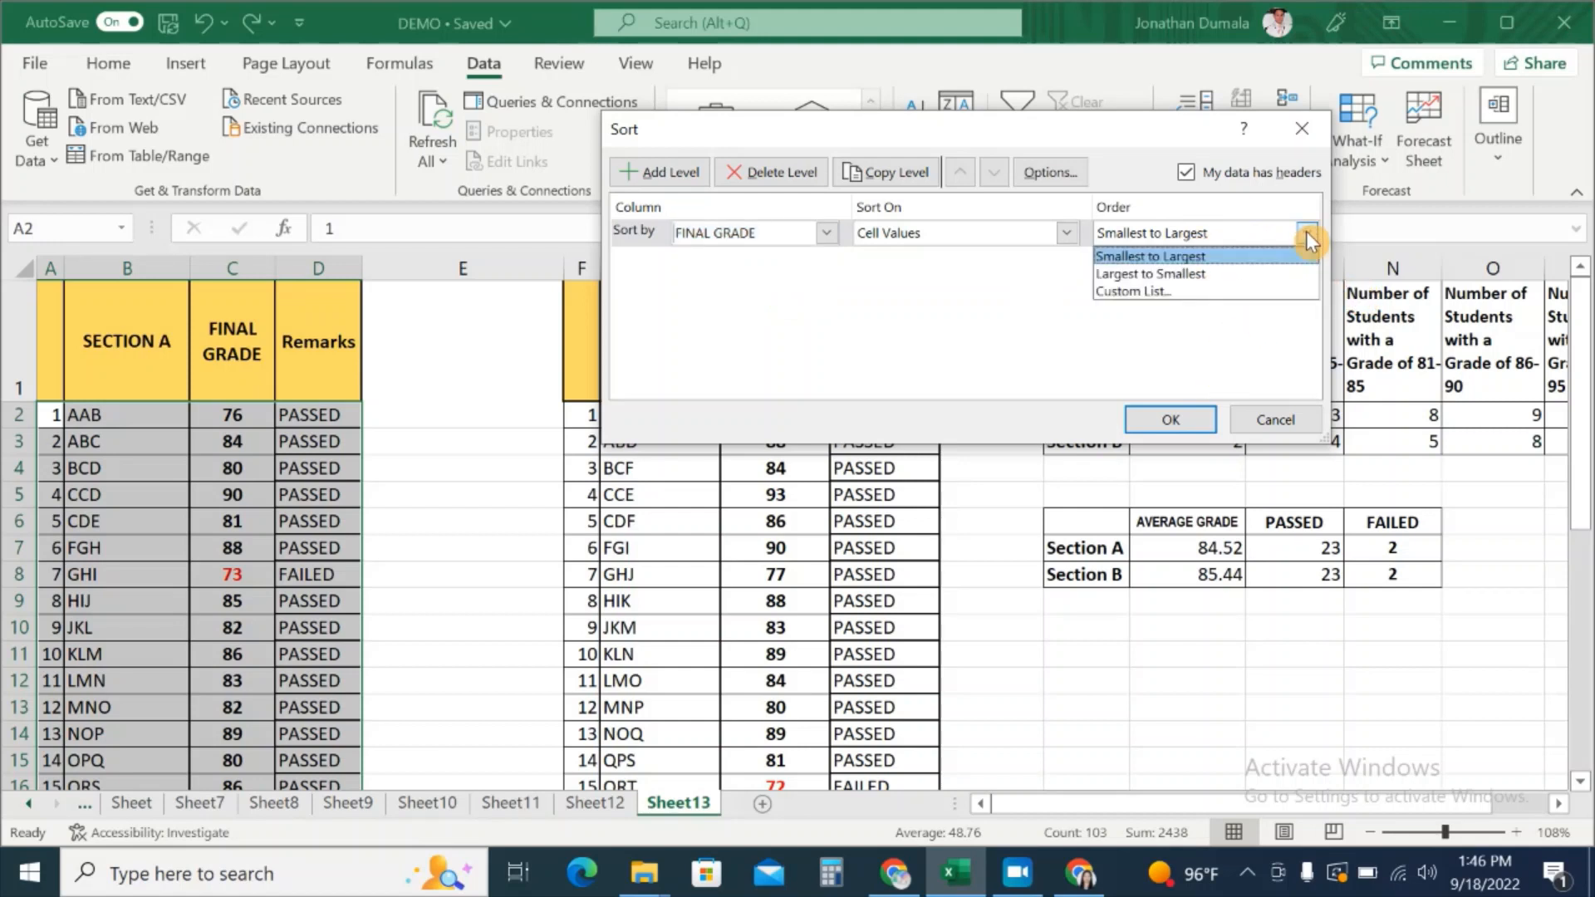
left_click(1305, 232)
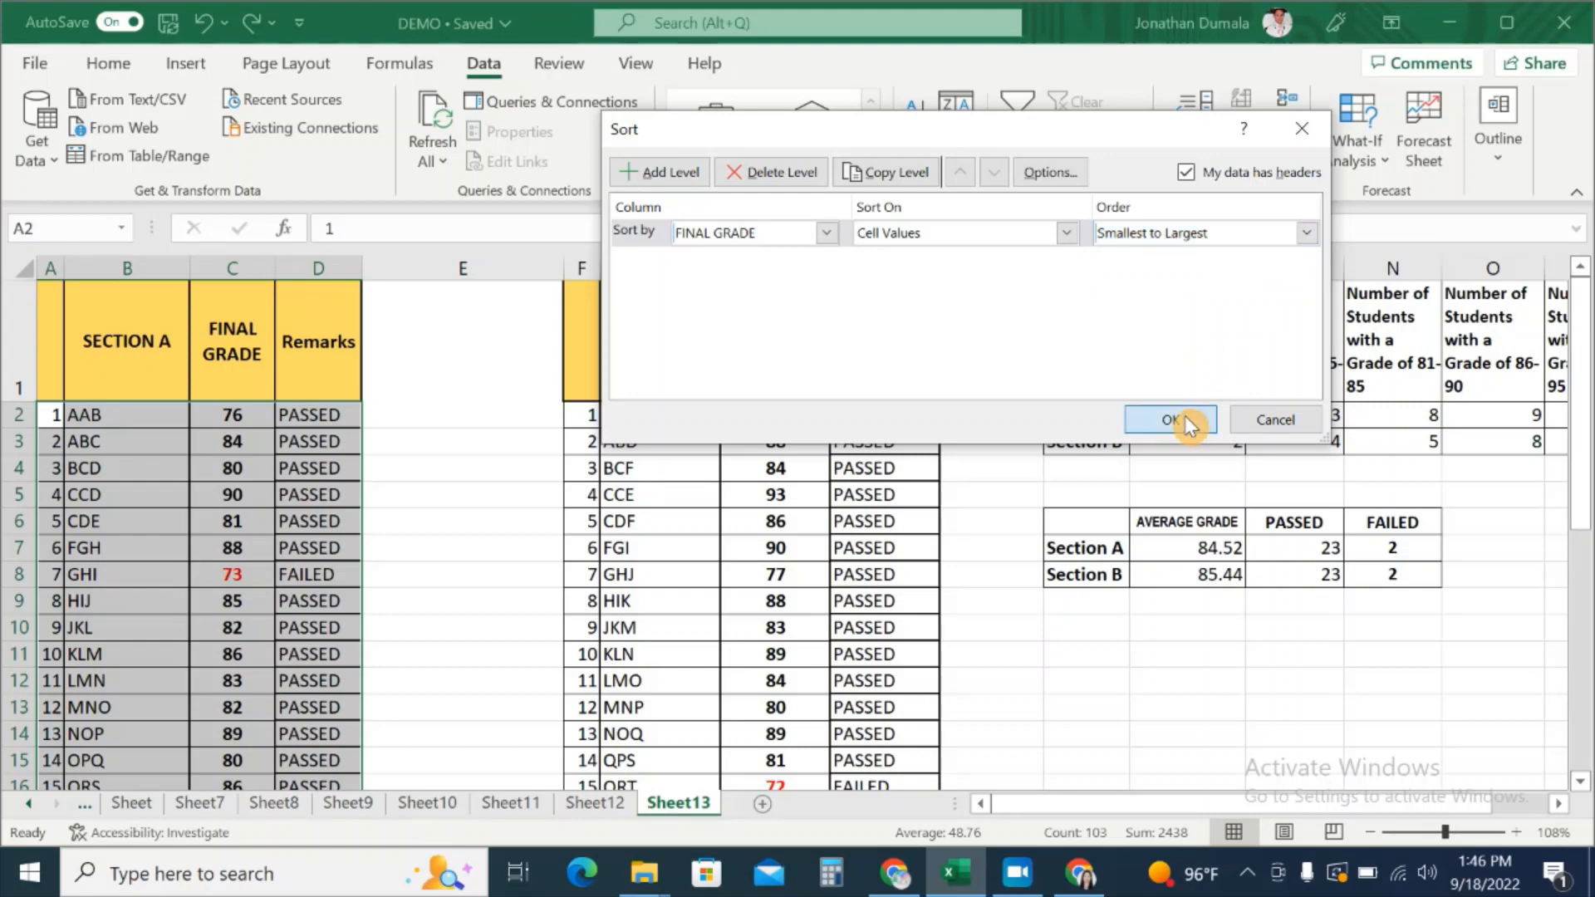
left_click(1171, 419)
left_click(493, 464)
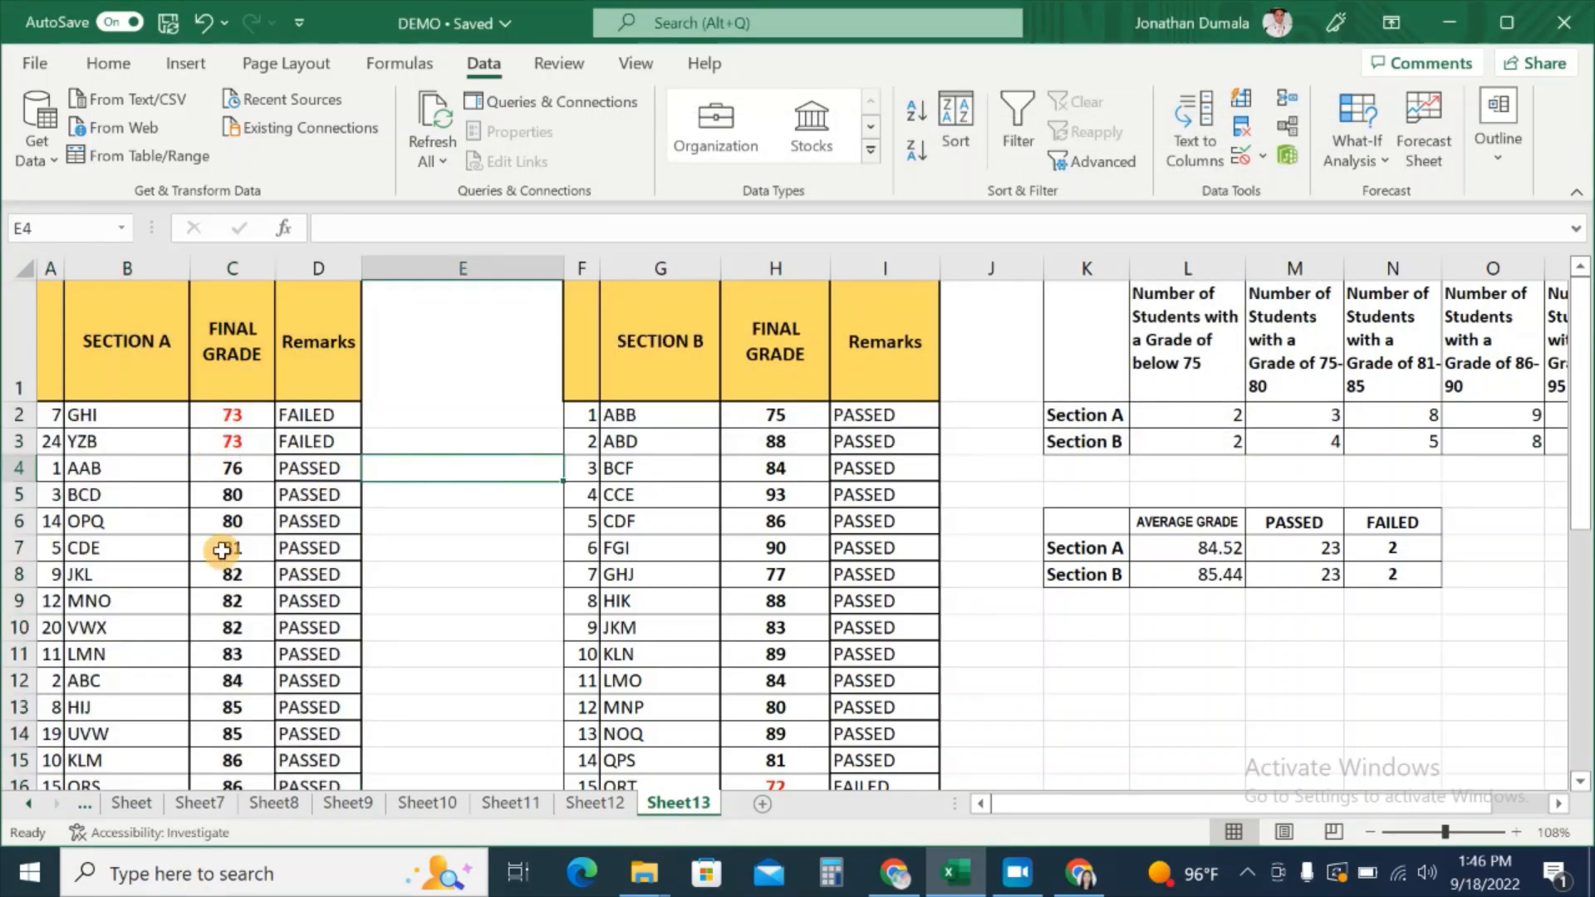
Step: Sort the Section B table F1:I26 by FINAL GRADE, smallest to largest
left_click(591, 361)
left_click_drag(591, 361, 880, 731)
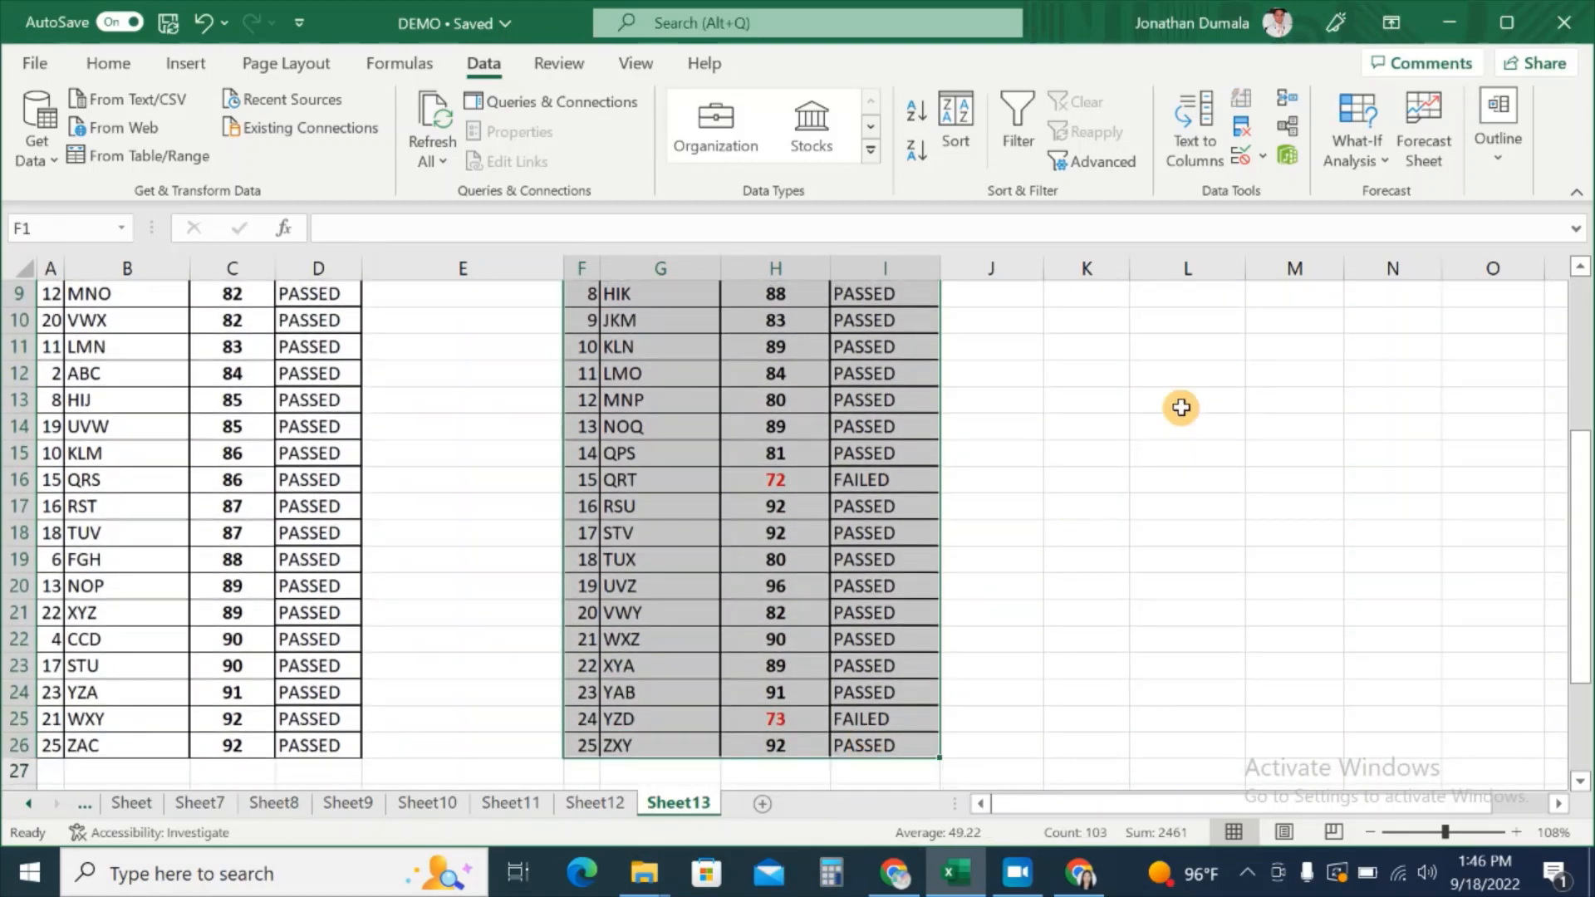
scroll(1176, 399, "up", 3)
left_click(954, 145)
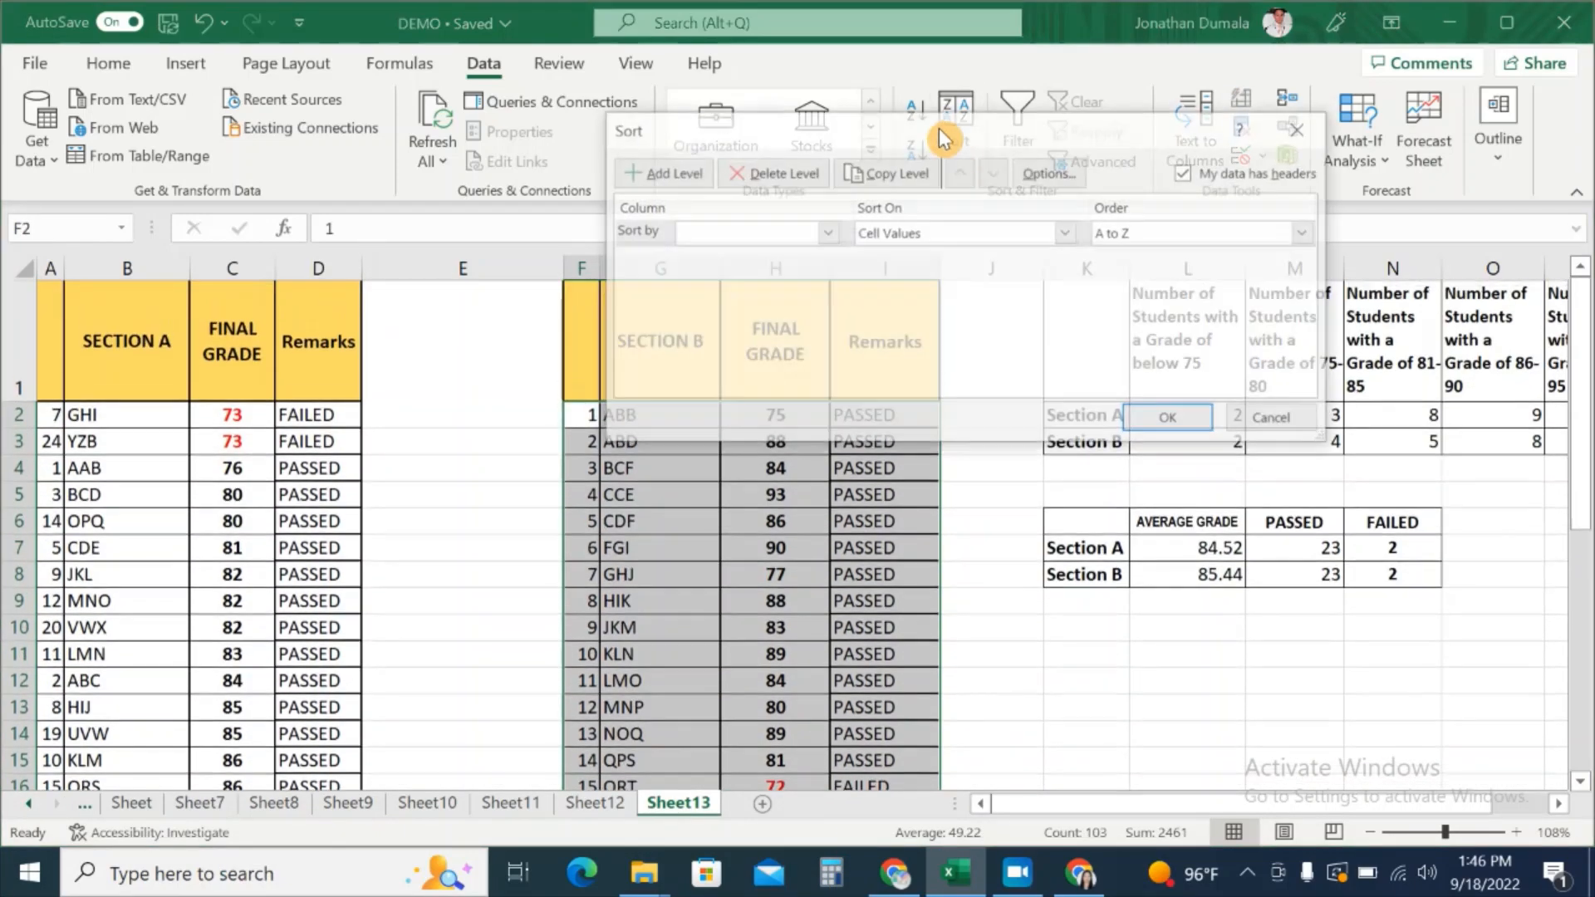
left_click(827, 233)
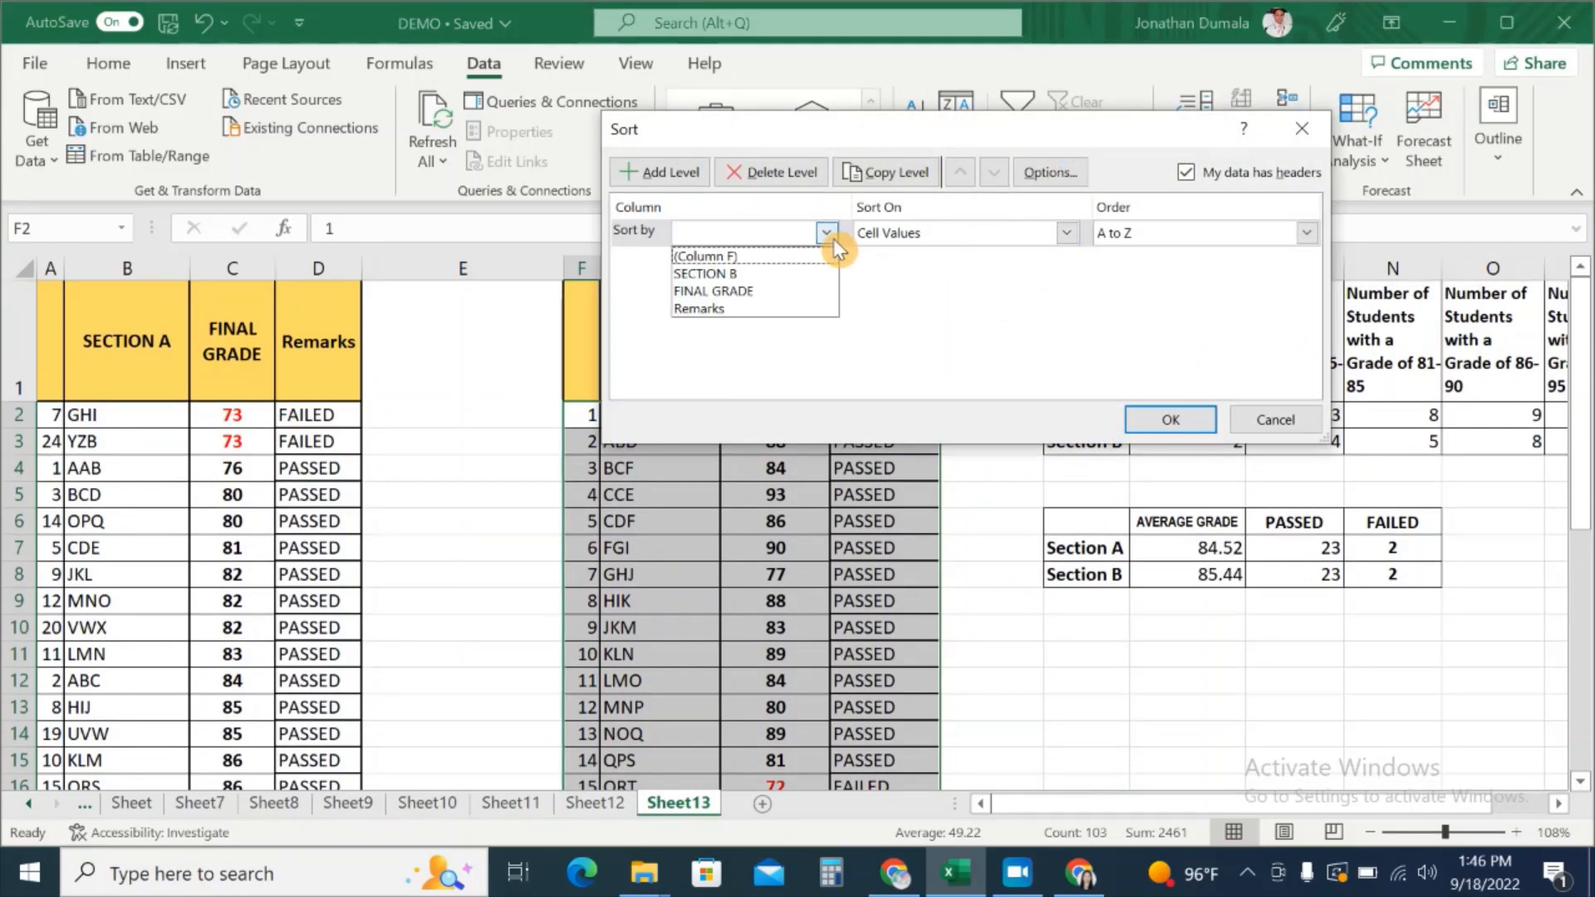
left_click(785, 287)
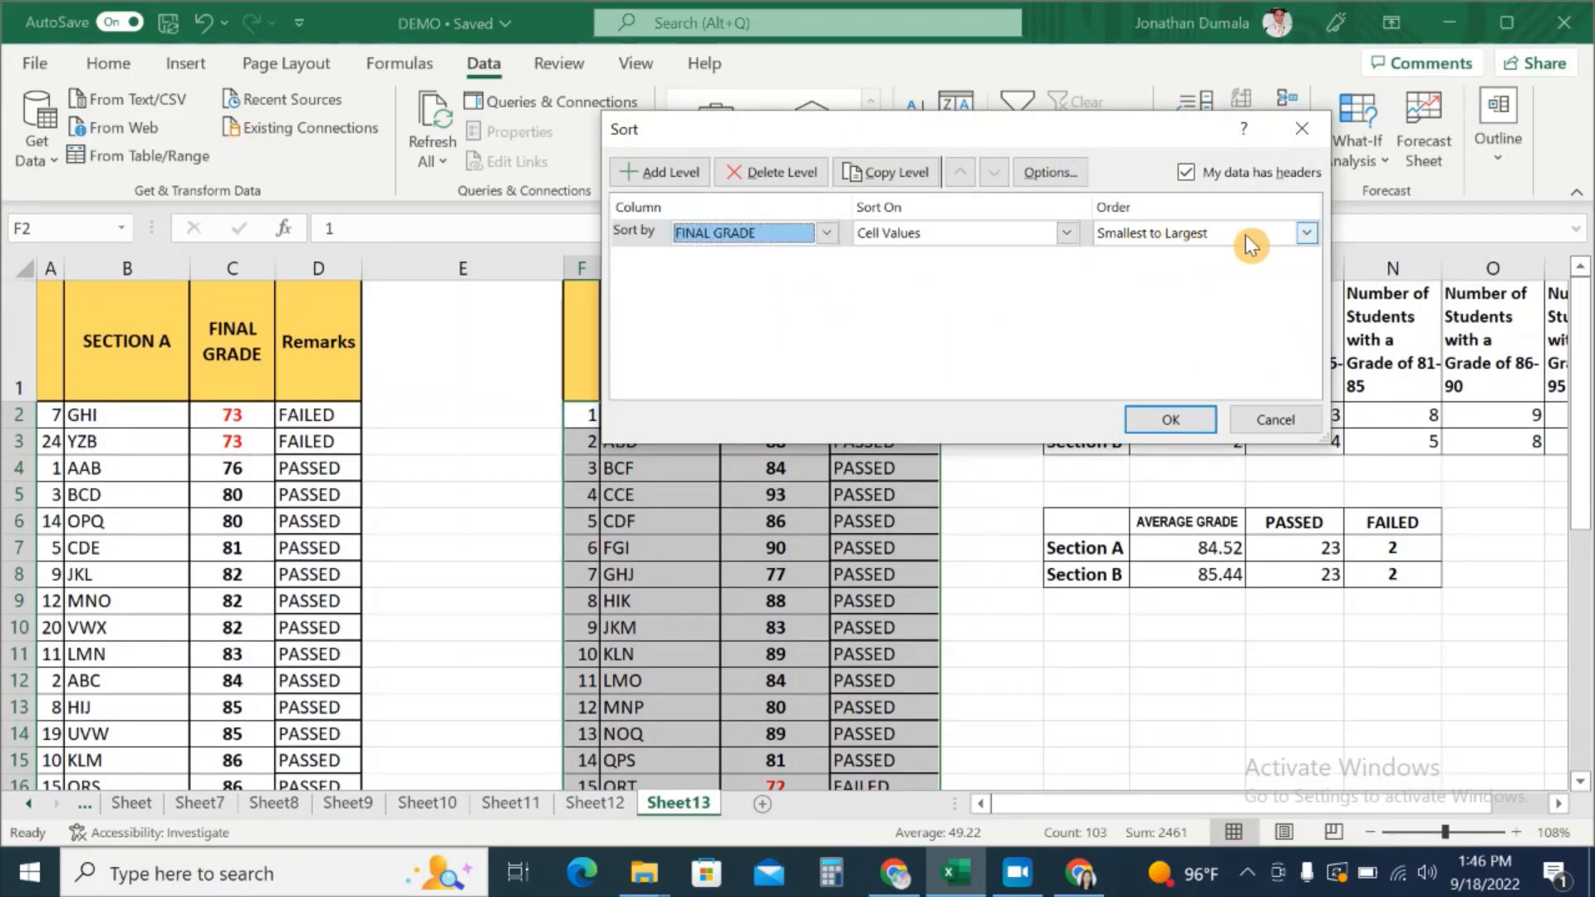
left_click(1177, 422)
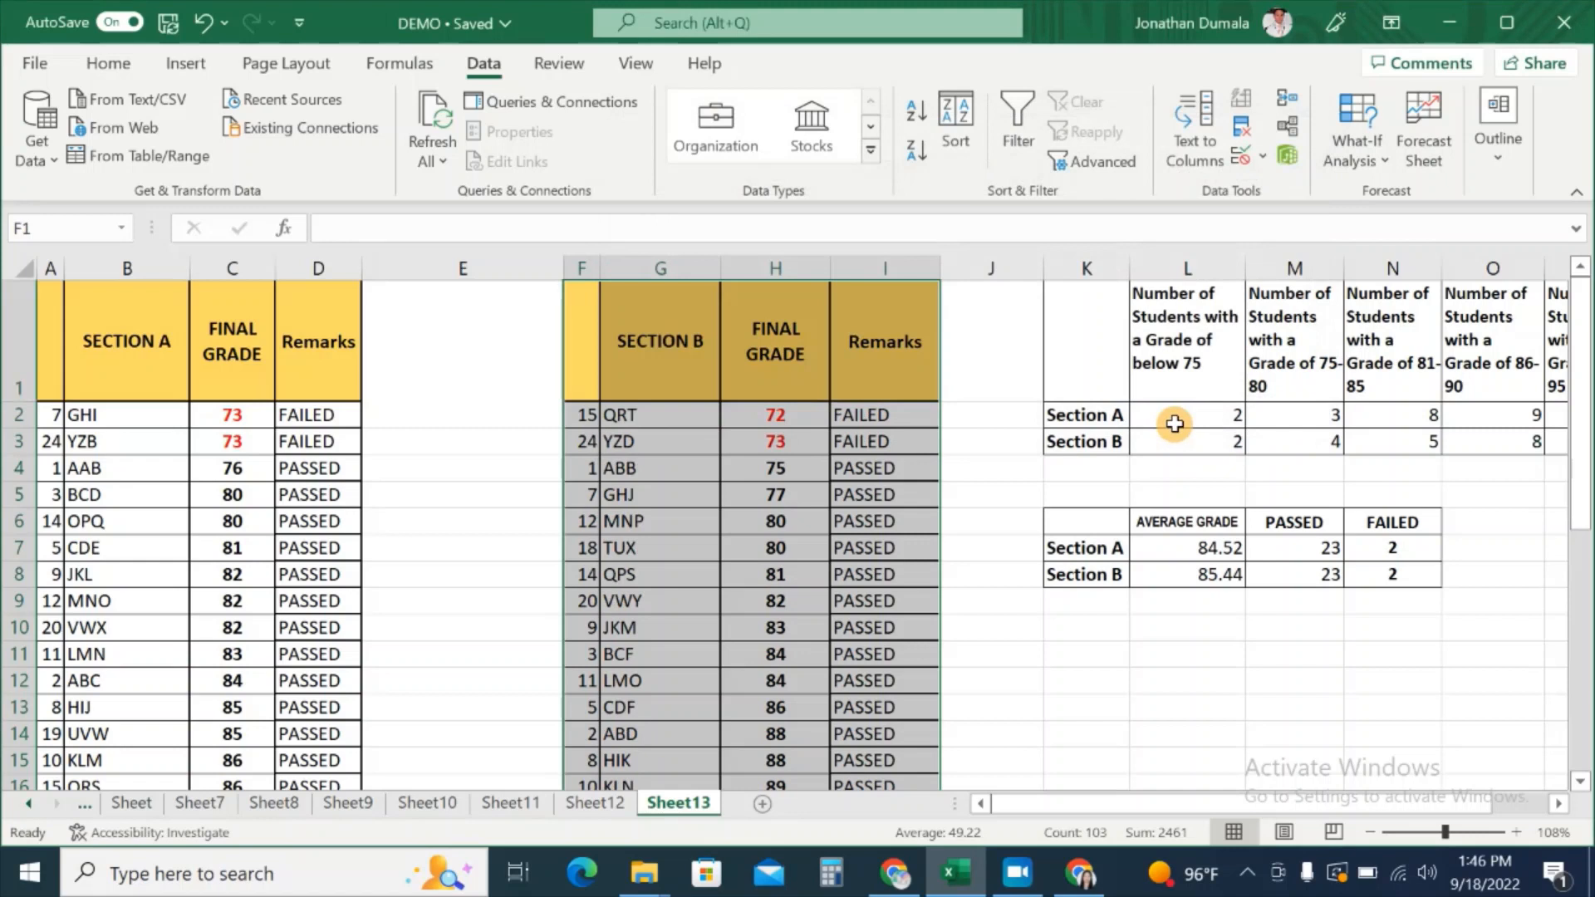
left_click(1006, 447)
left_click(1187, 708)
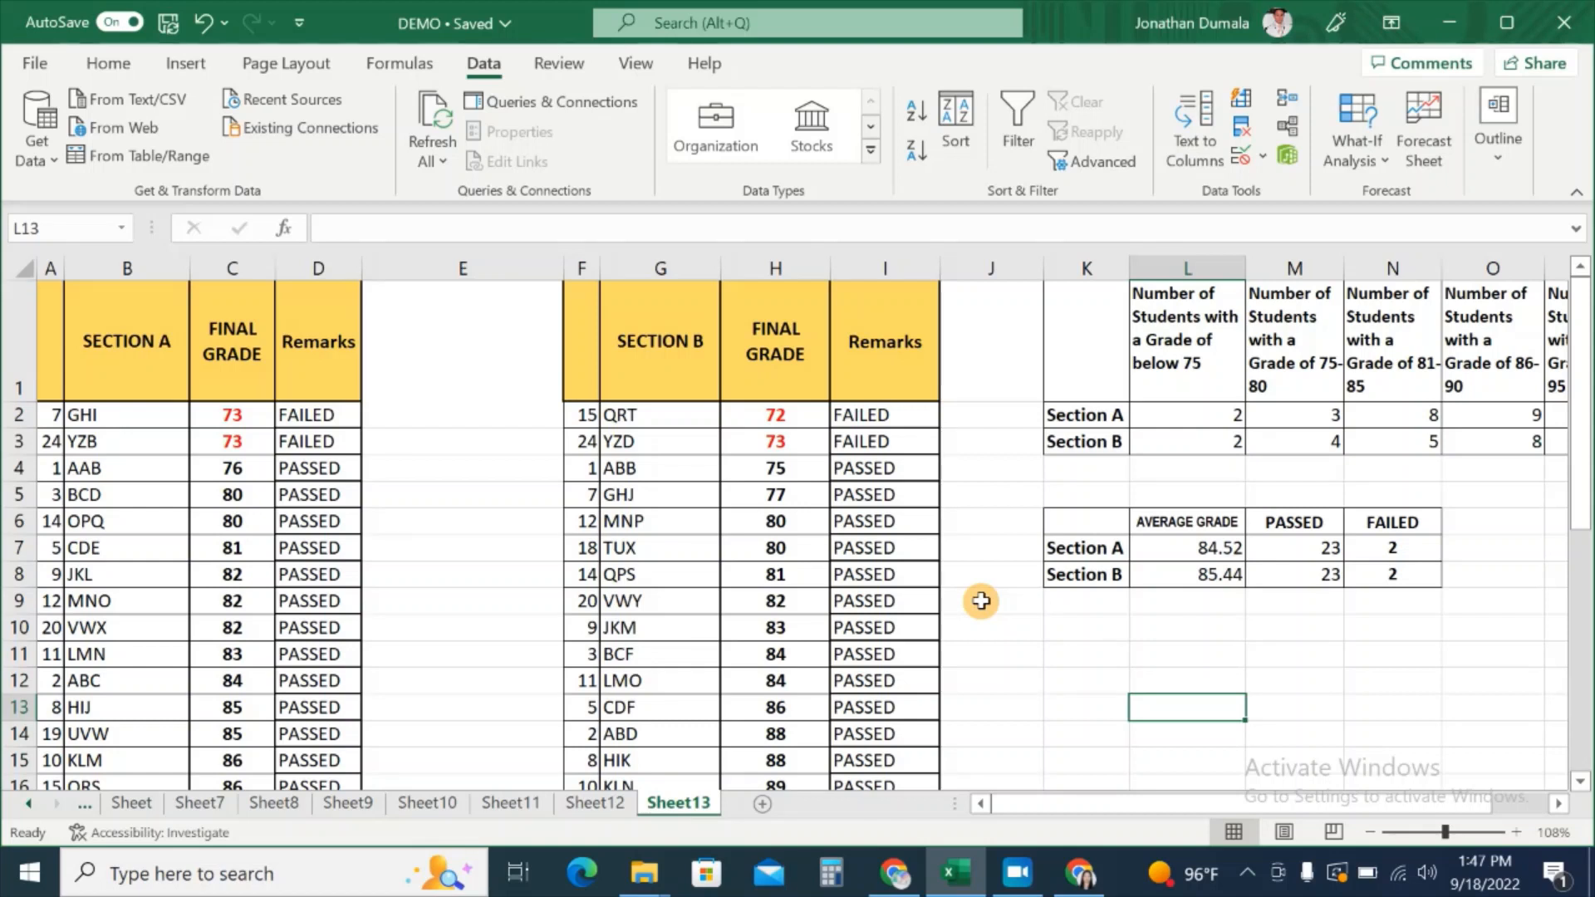
Step: Change H4's grade from 75 to 73, making Section B 22 passed and 3 failed
left_click(804, 477)
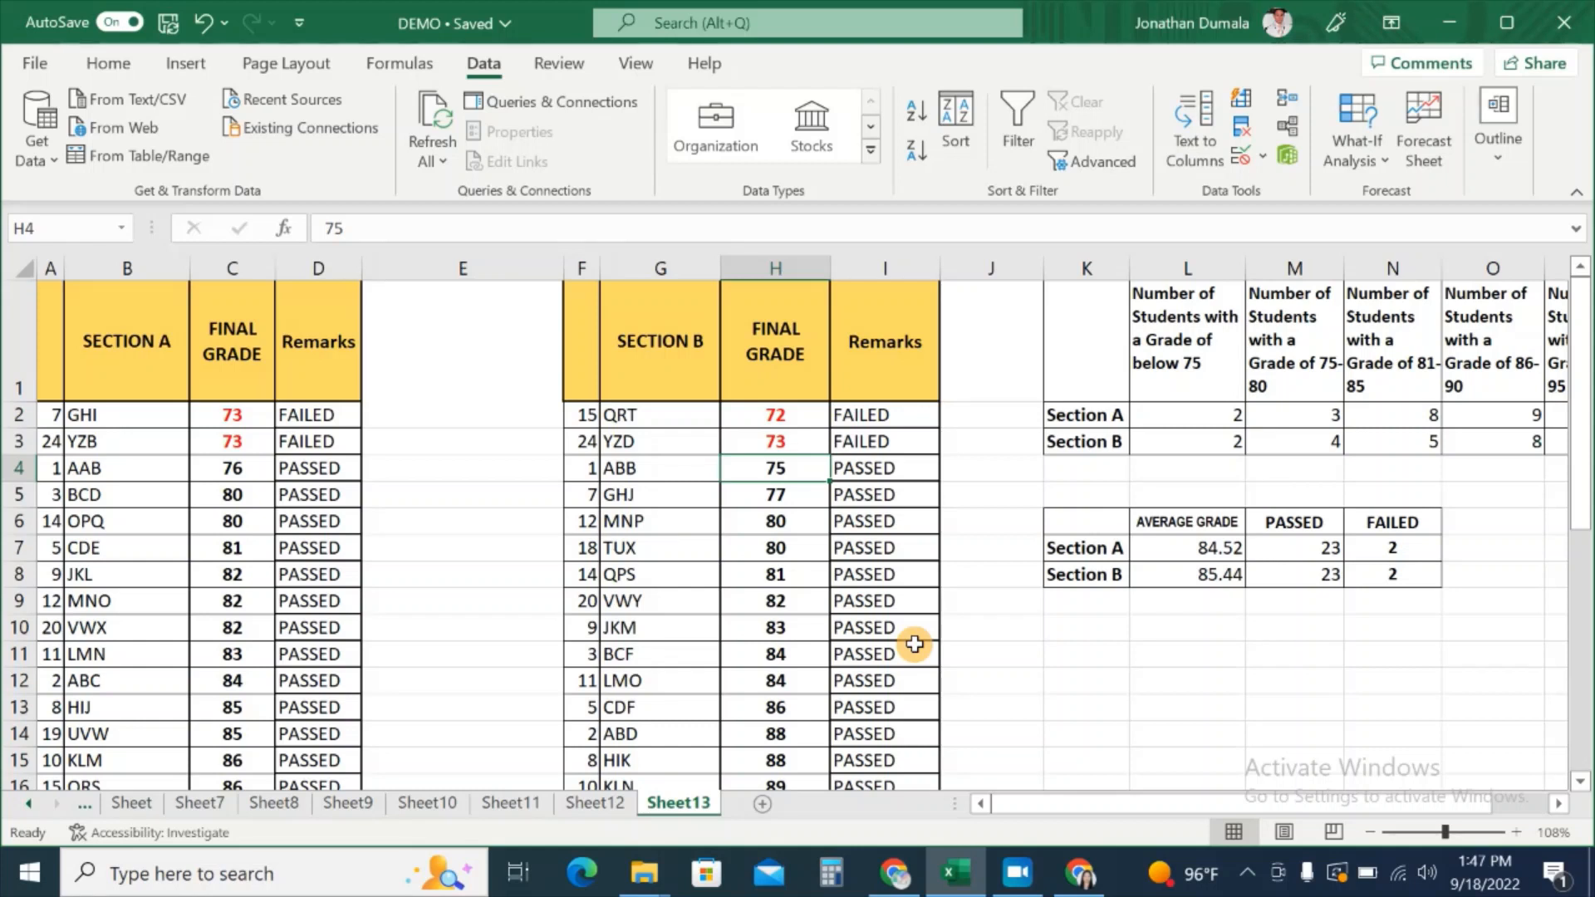
type("7")
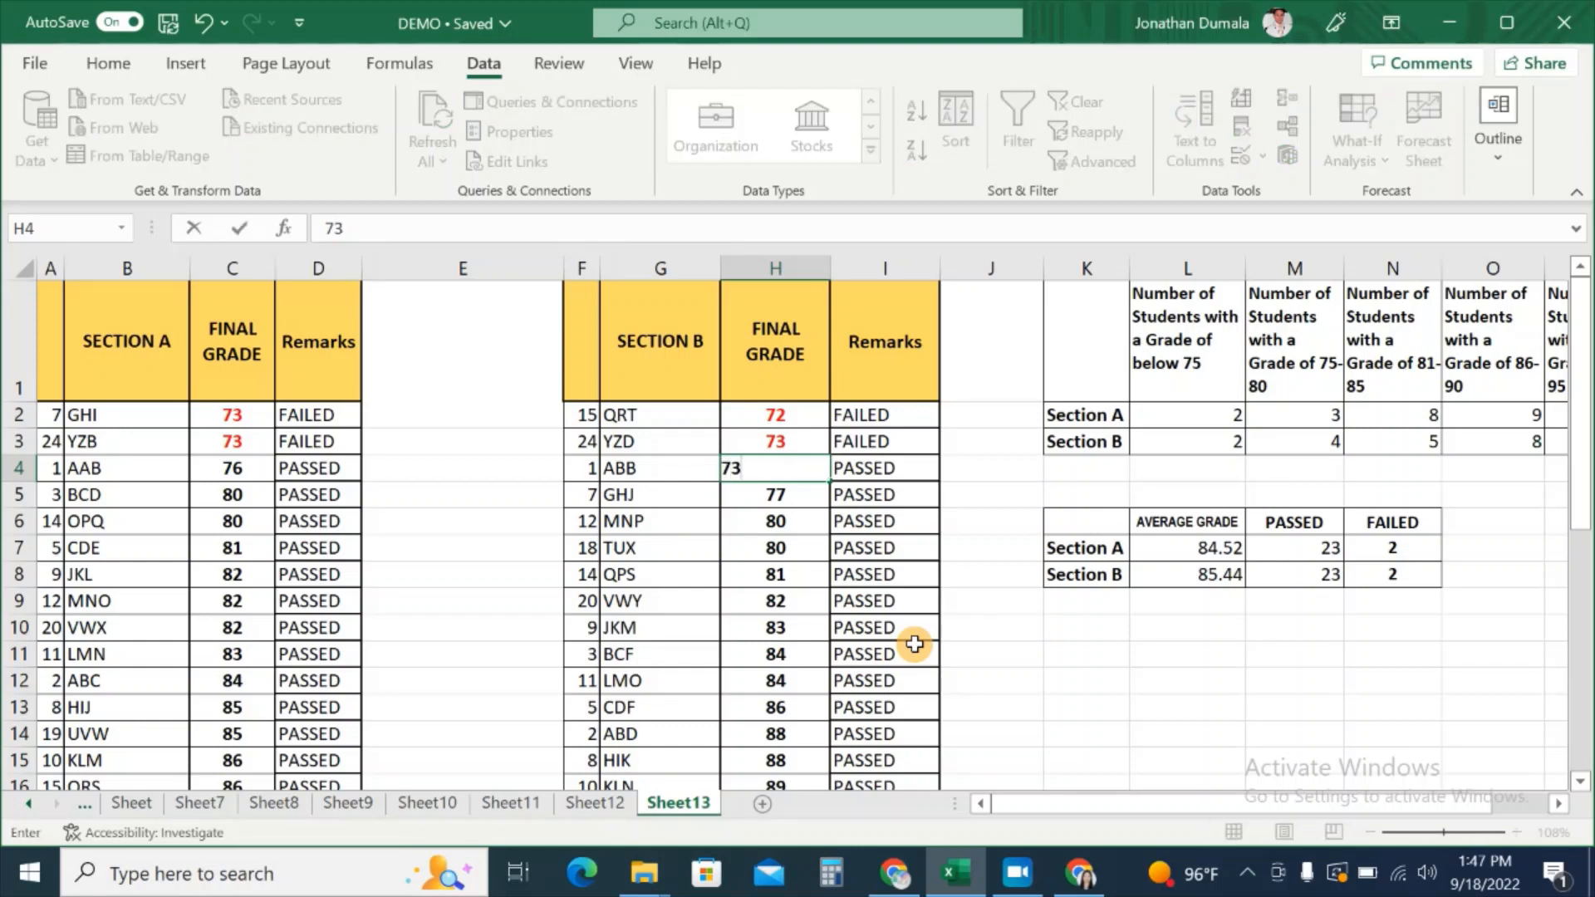
key("Return")
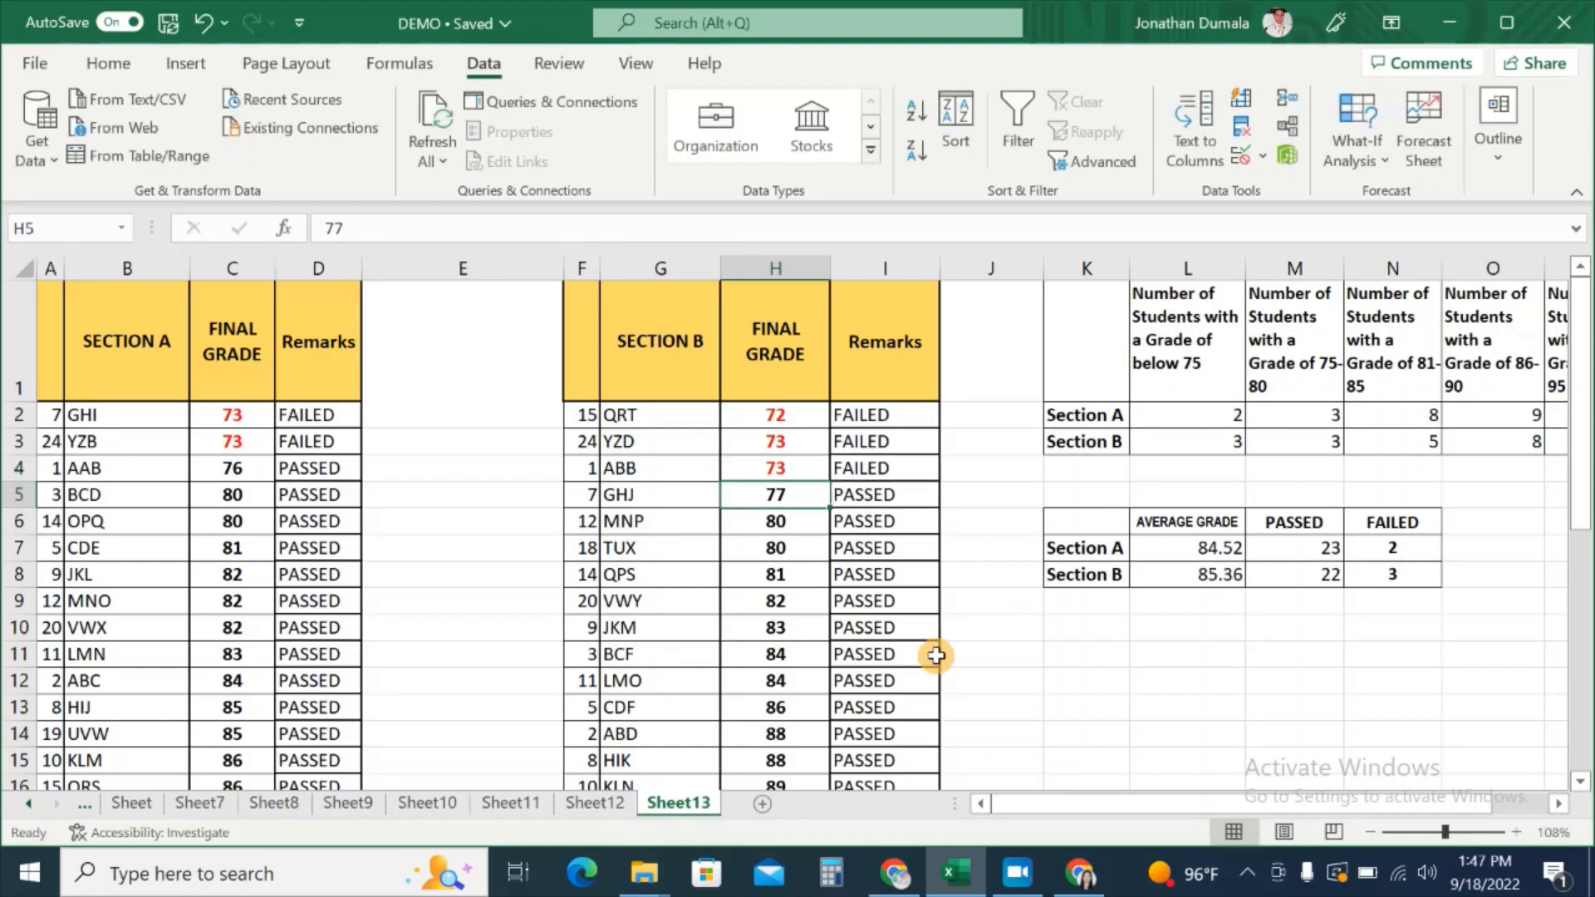
left_click(1227, 440)
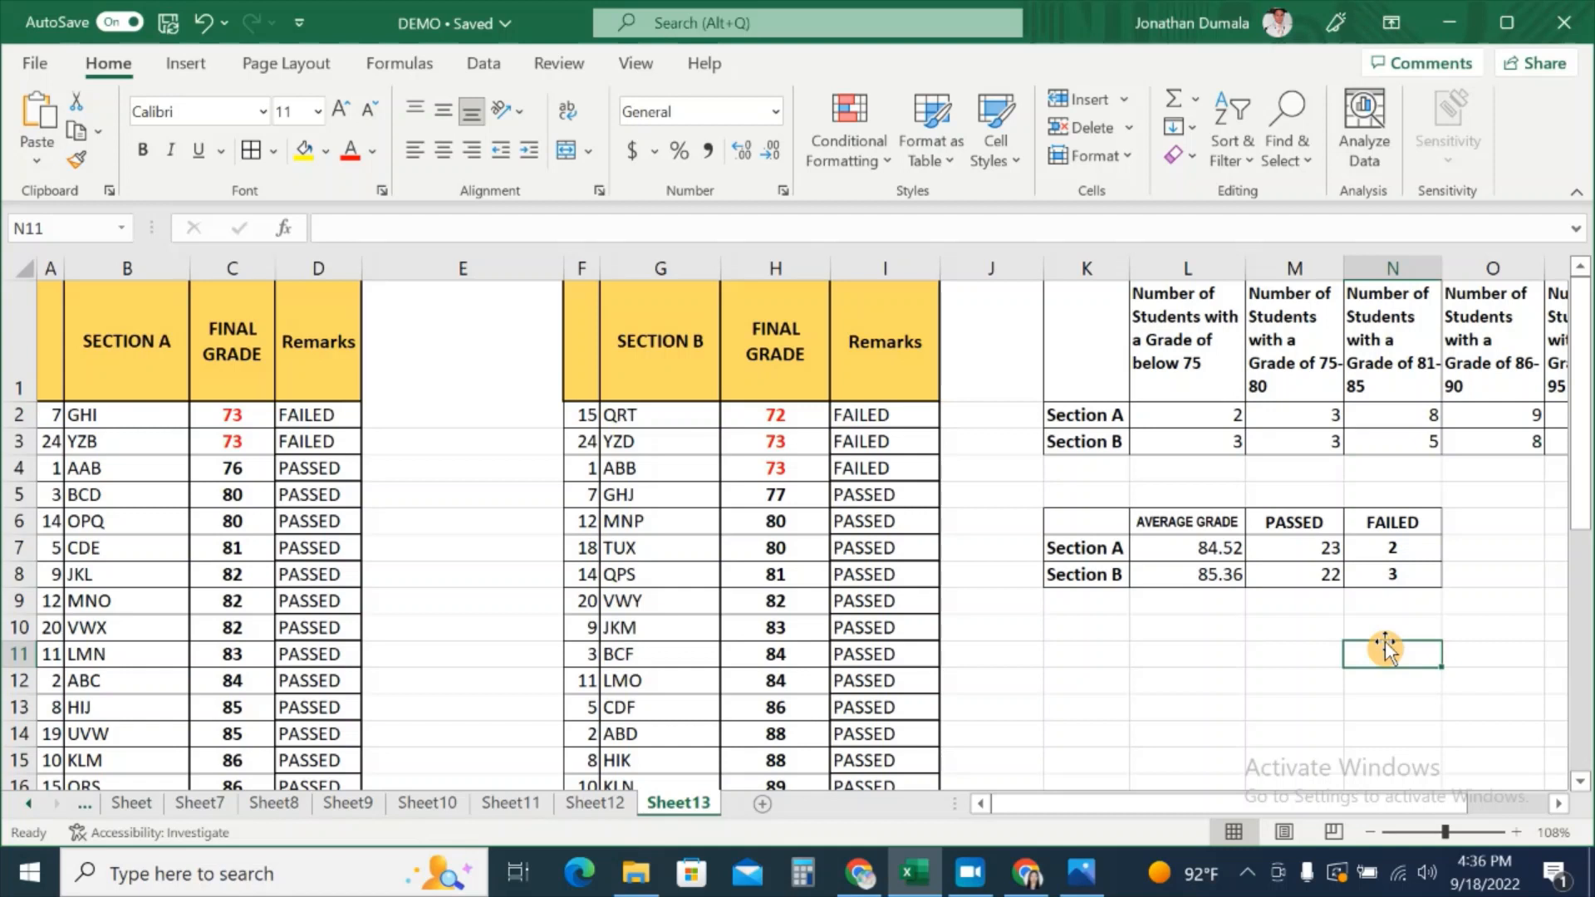
left_click(1417, 579)
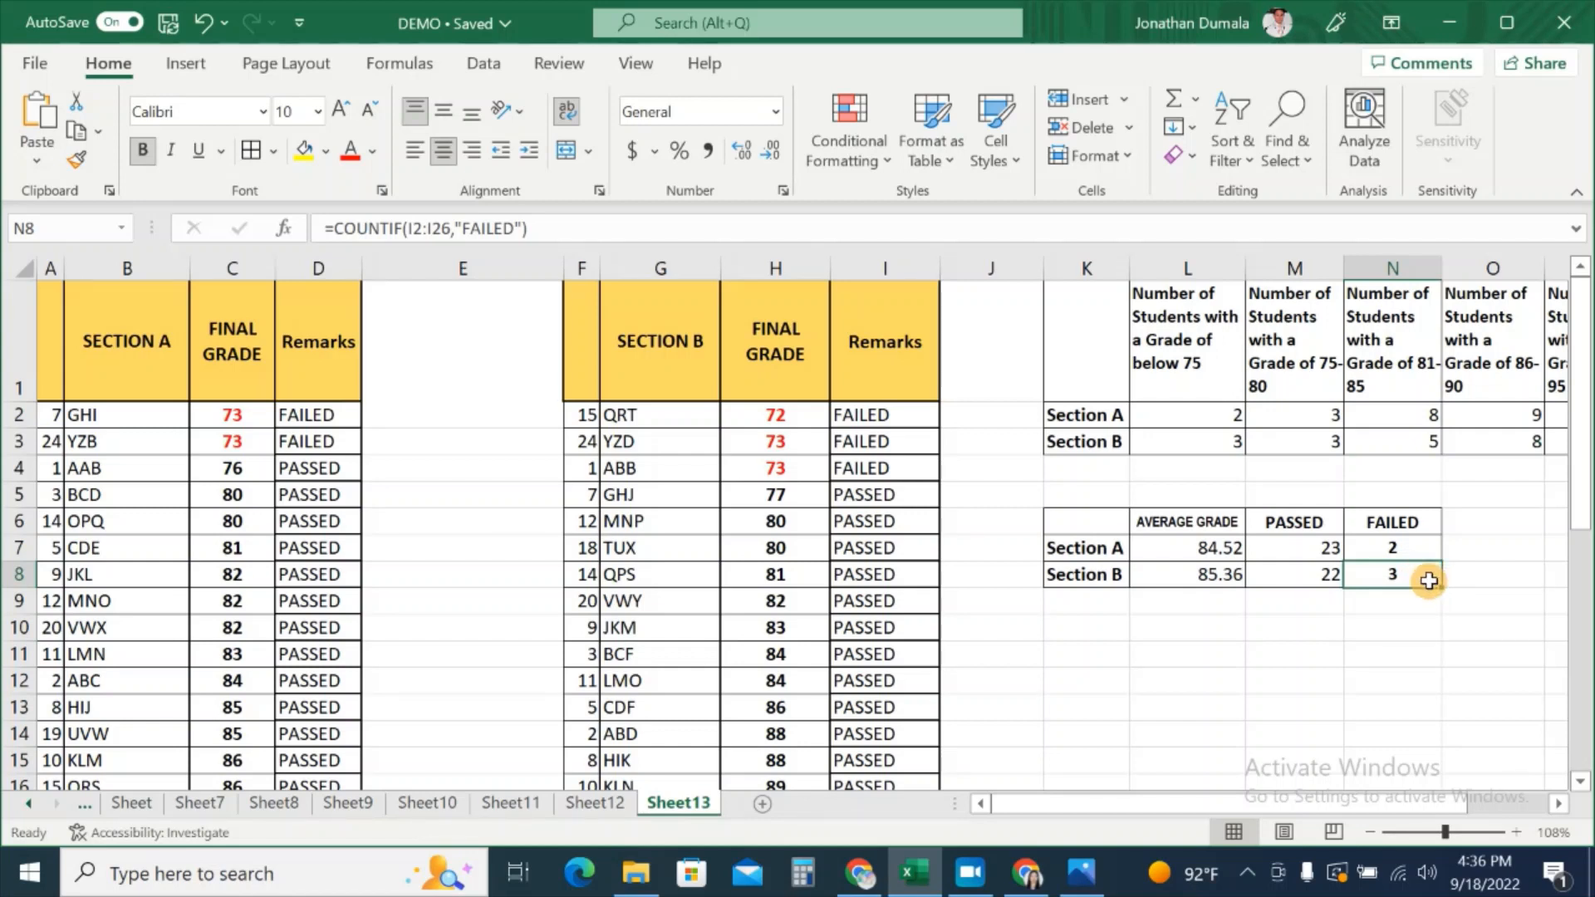
left_click(785, 469)
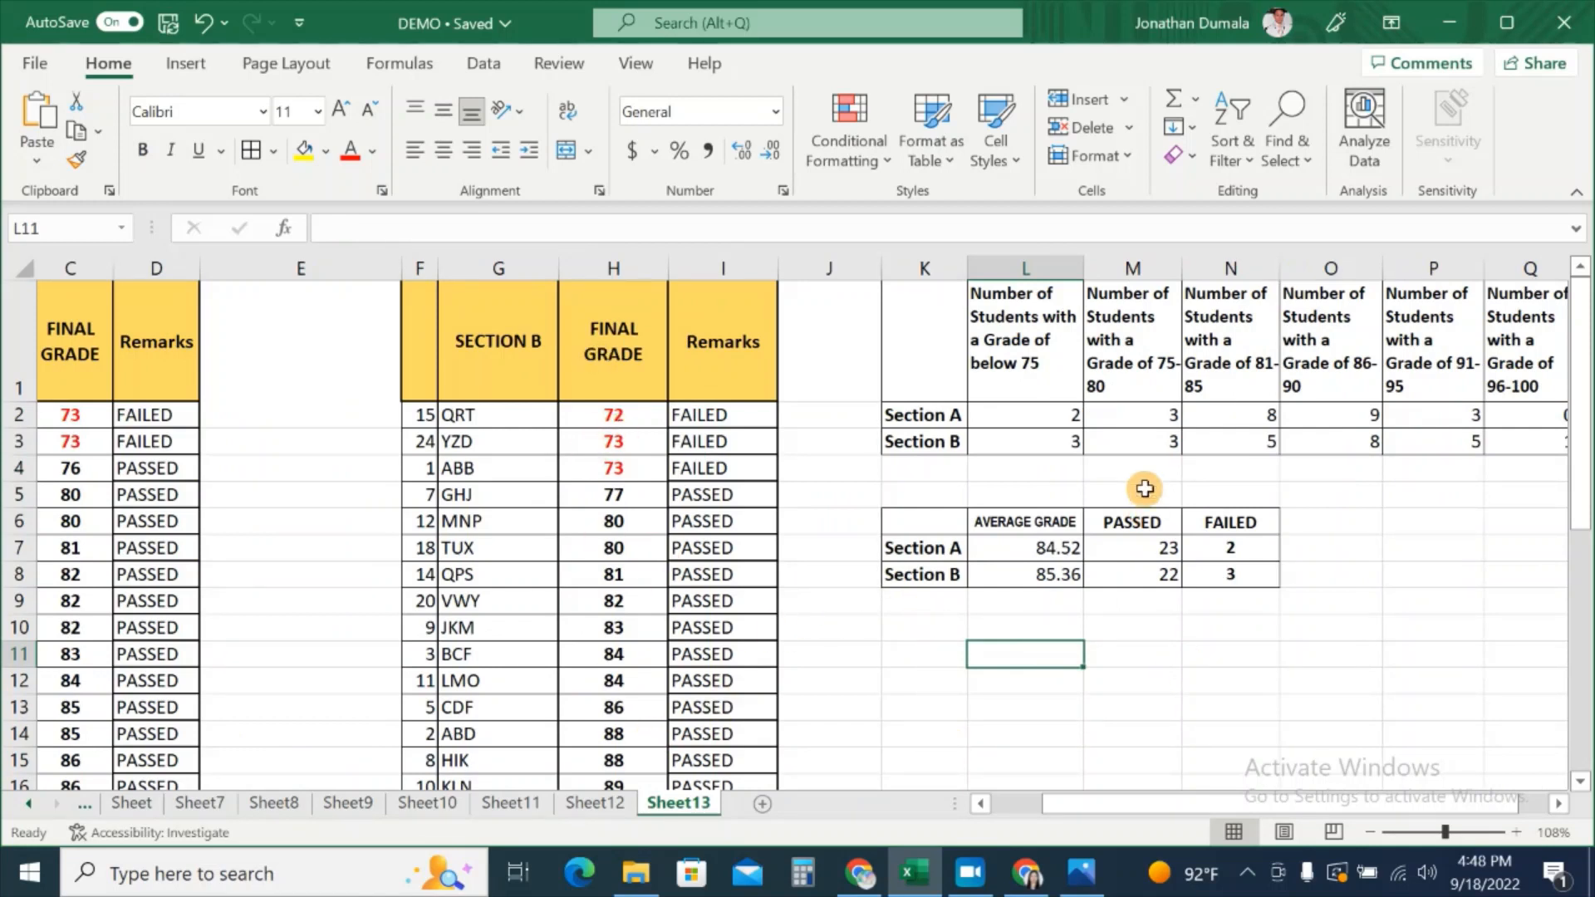
left_click(1060, 438)
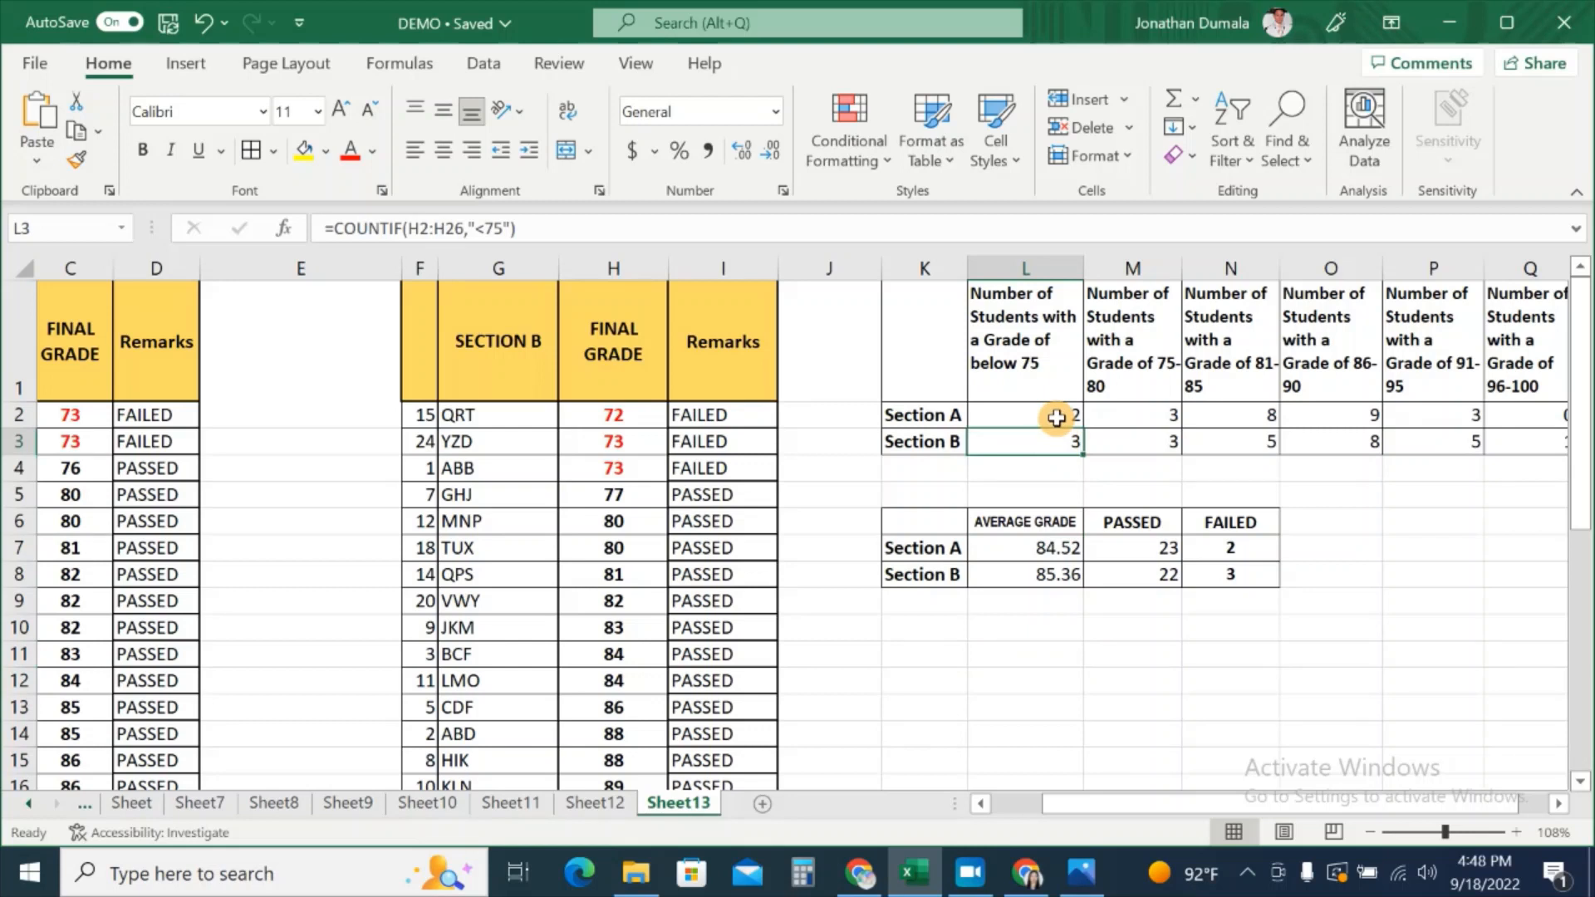
left_click(1056, 418)
left_click(1157, 441)
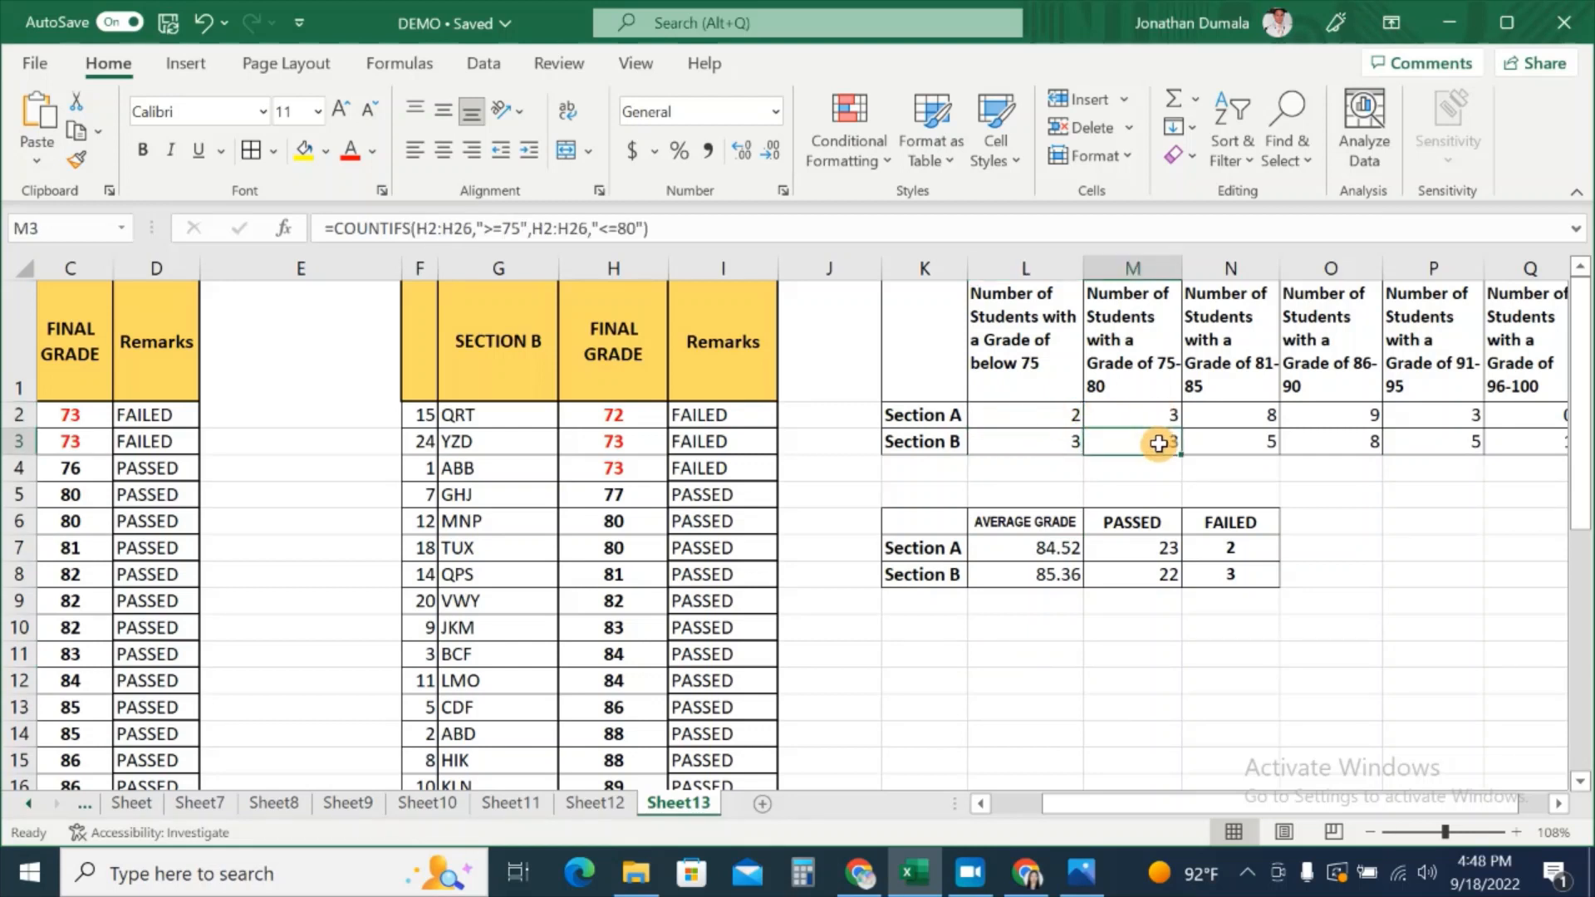
left_click(1156, 416)
left_click(1160, 438)
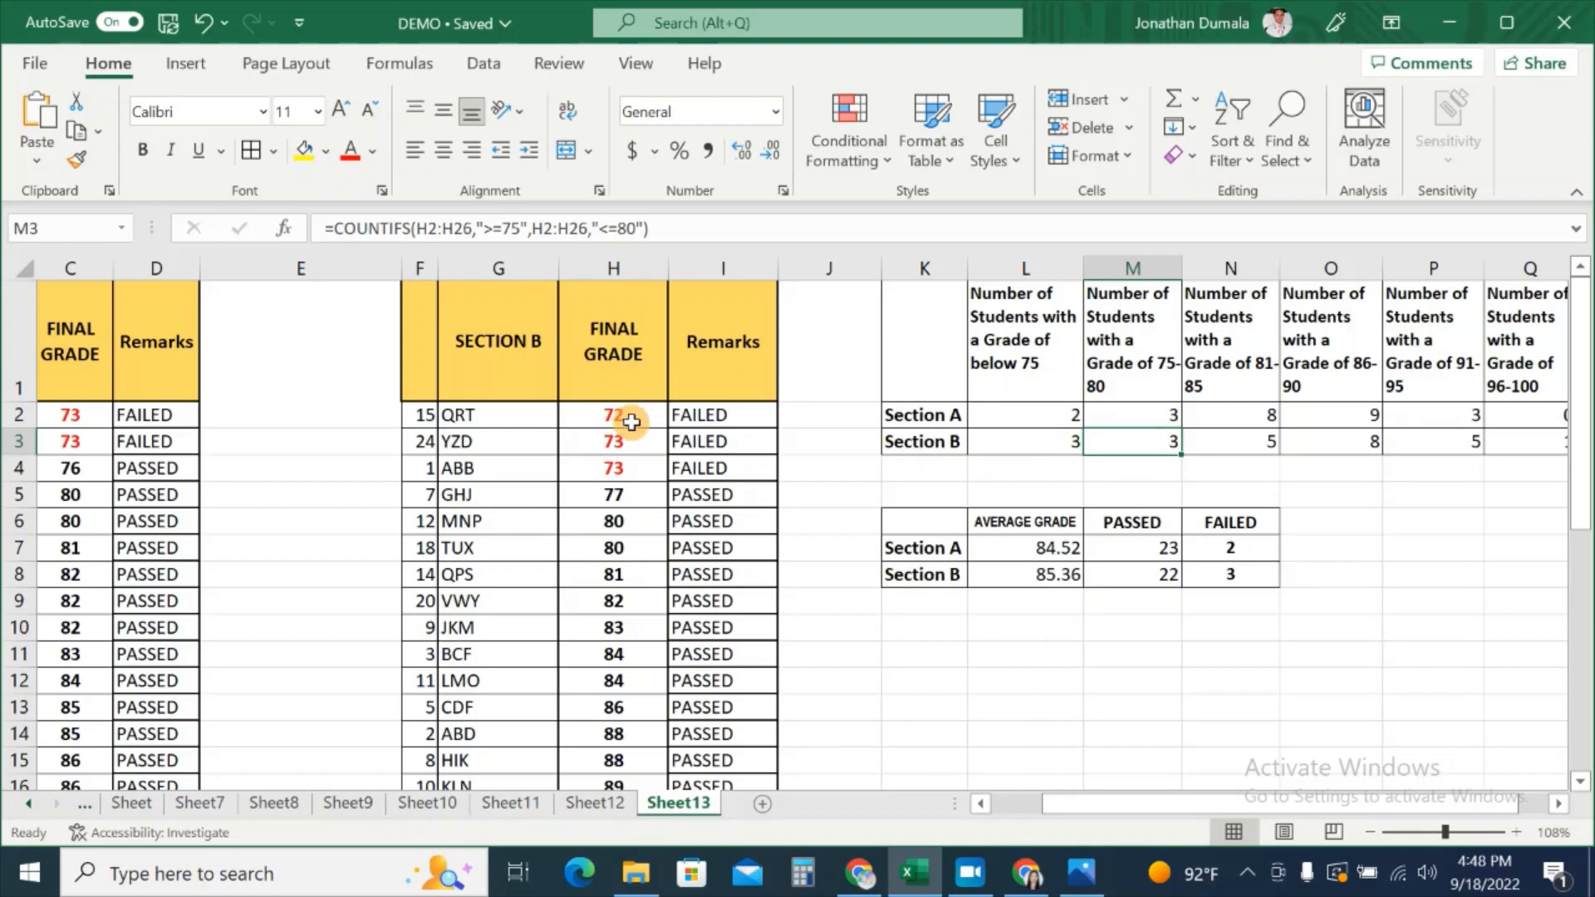
left_click(1103, 683)
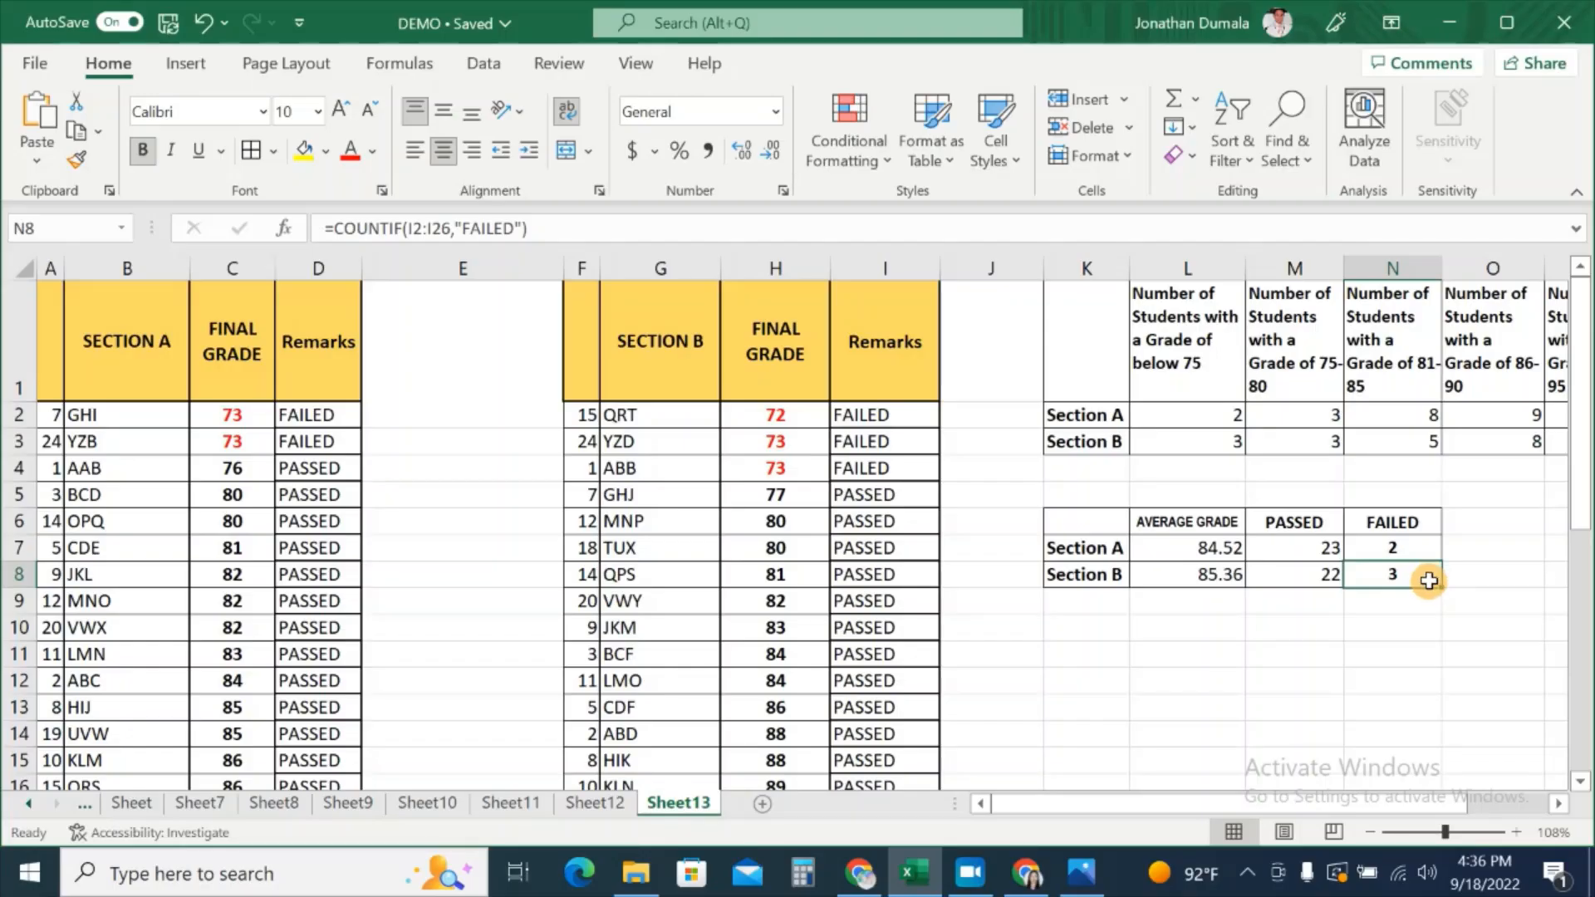
left_click(780, 468)
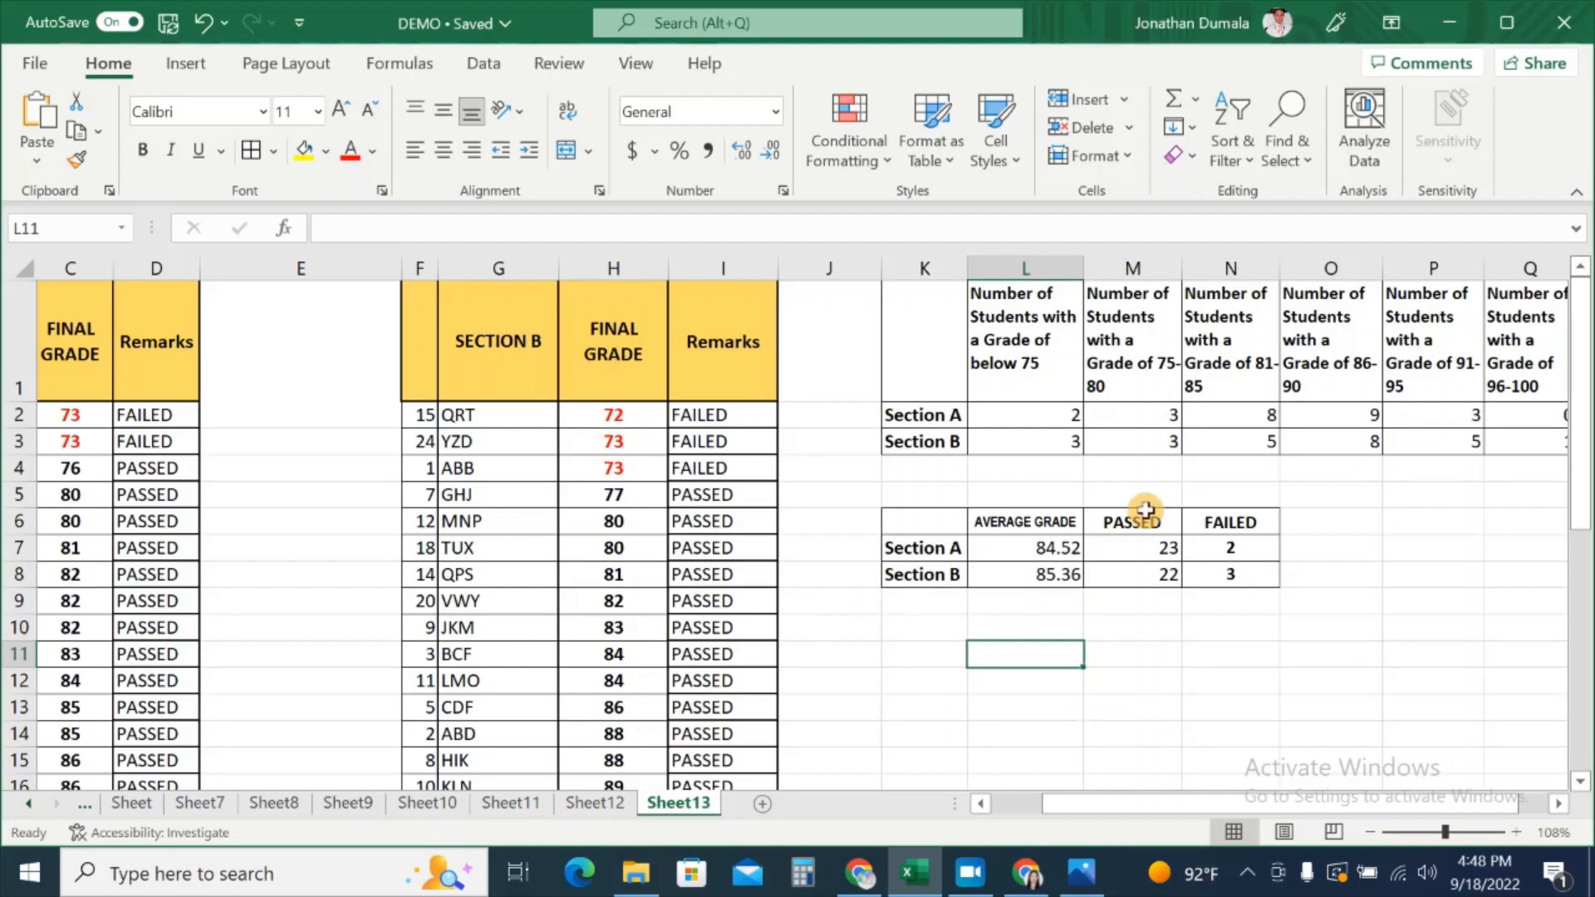
left_click(1060, 442)
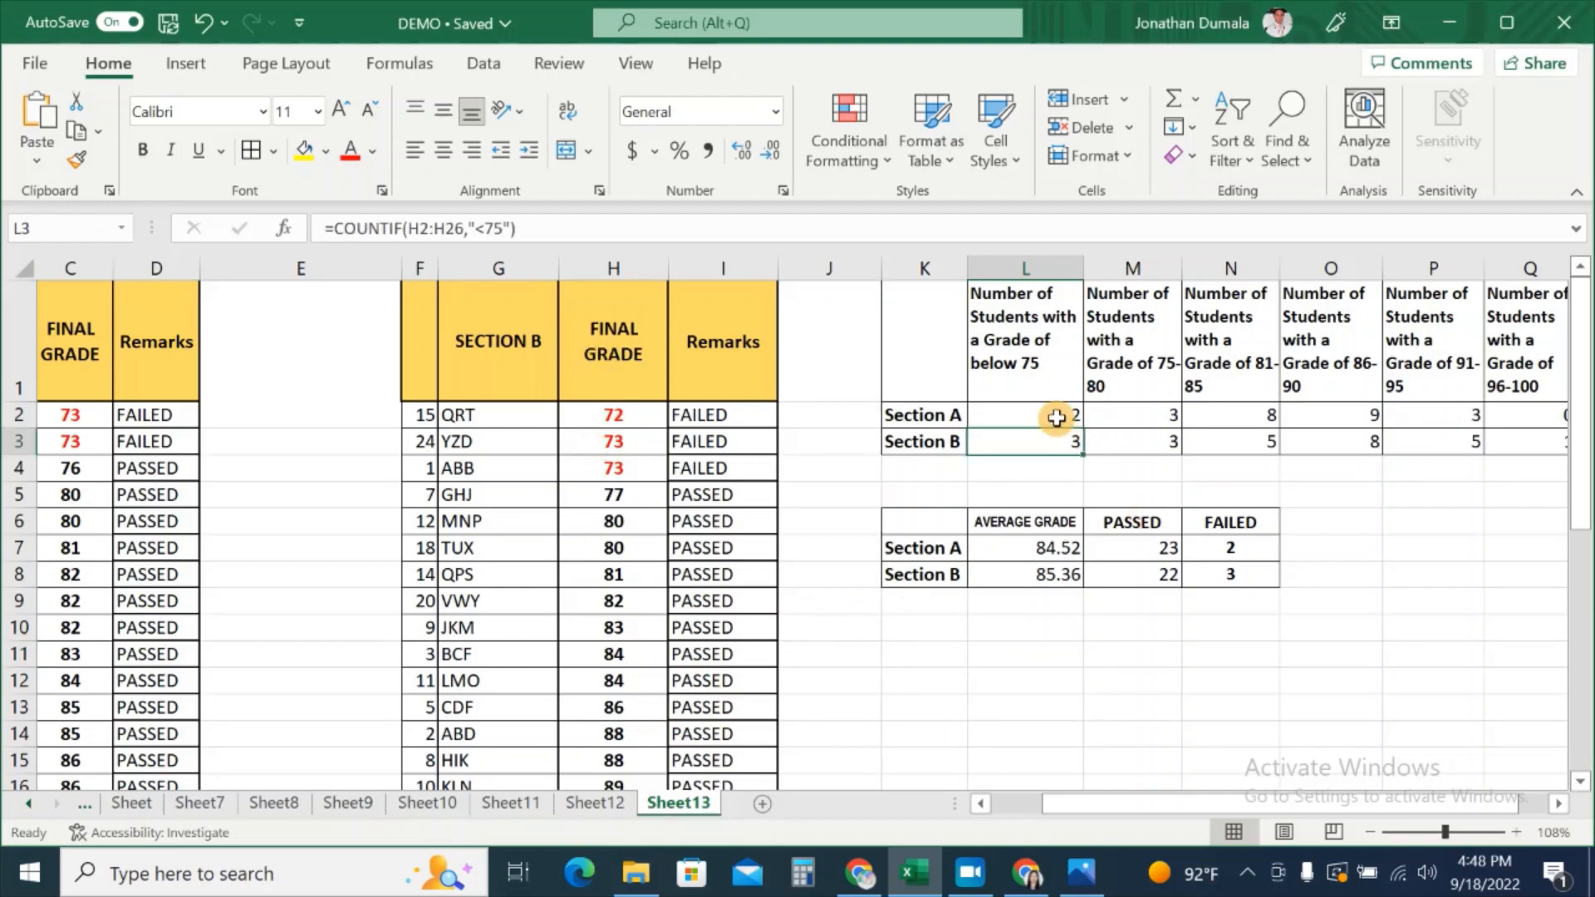
left_click(1056, 418)
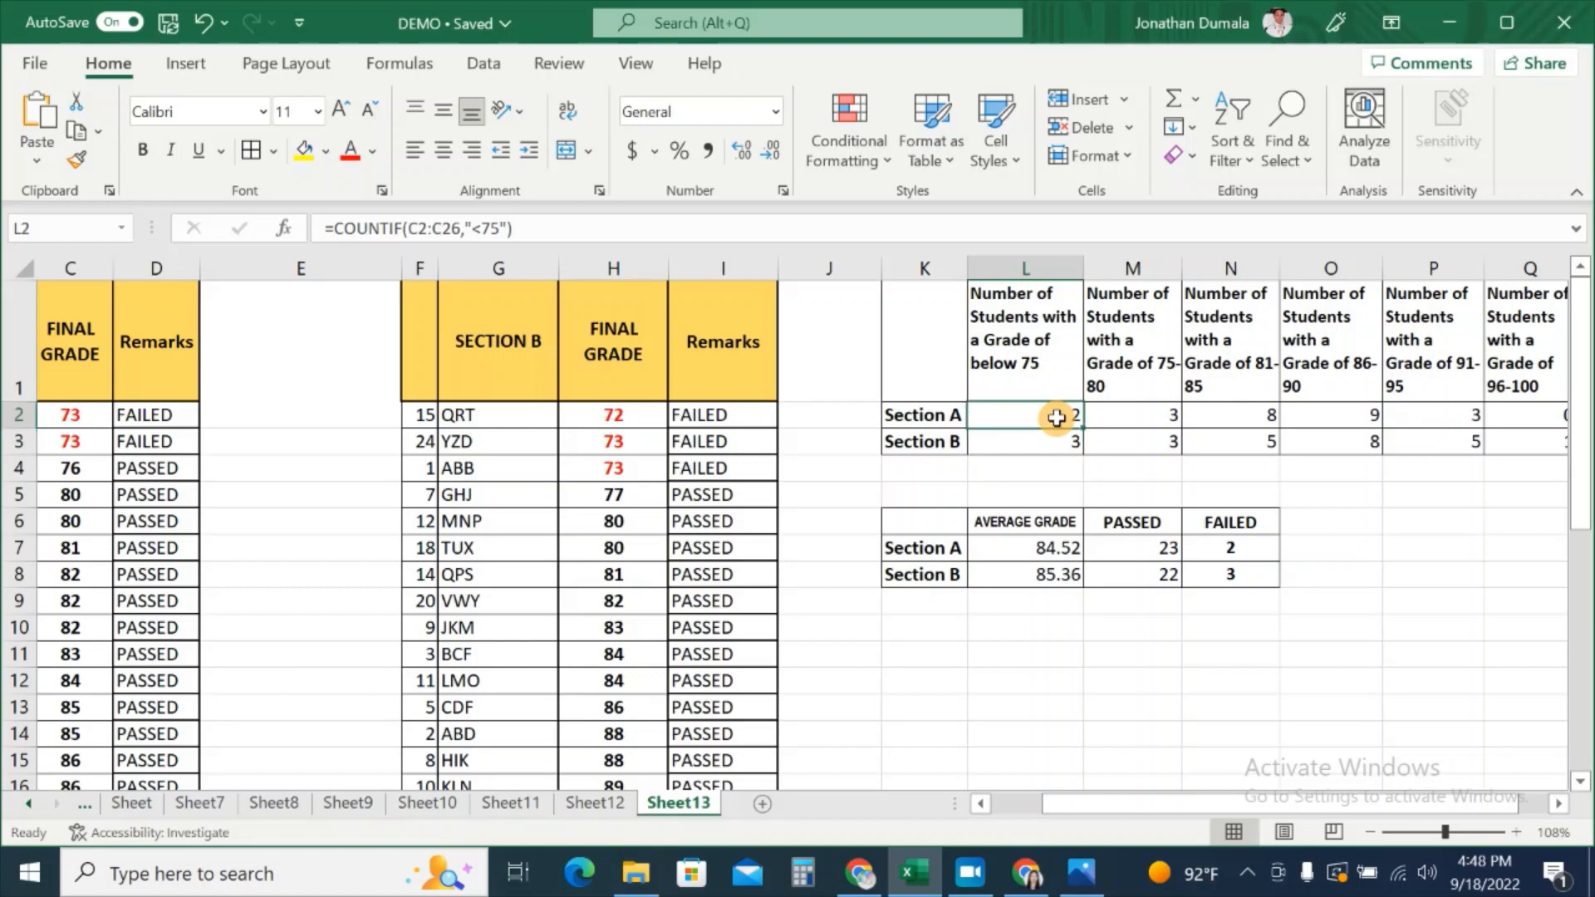
left_click(1158, 440)
left_click(1160, 418)
left_click(1160, 438)
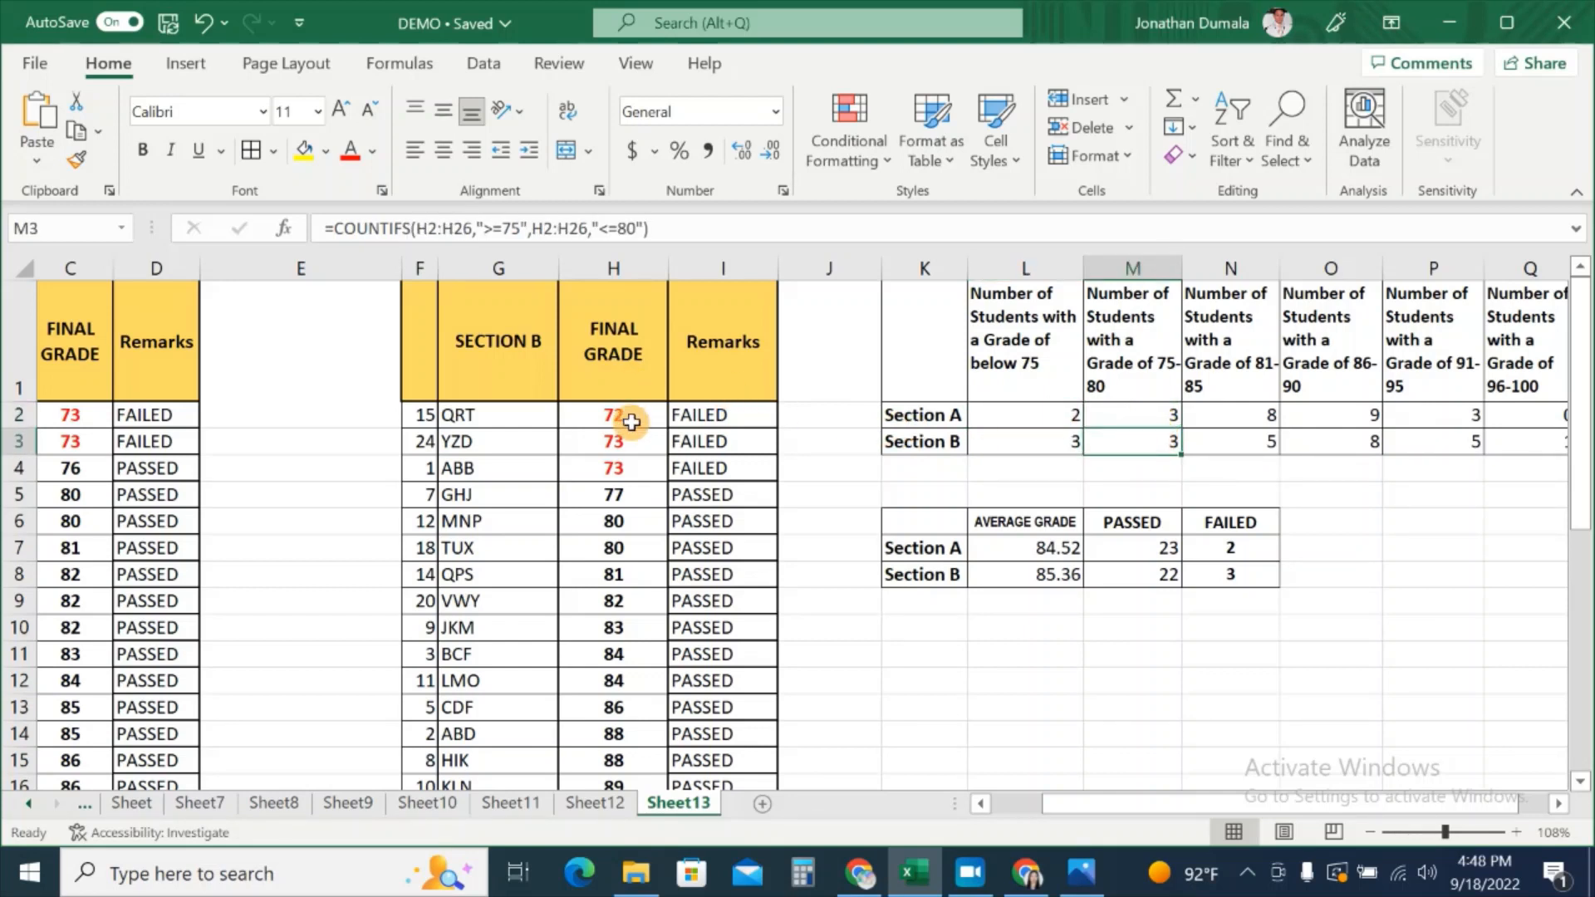
left_click(1102, 684)
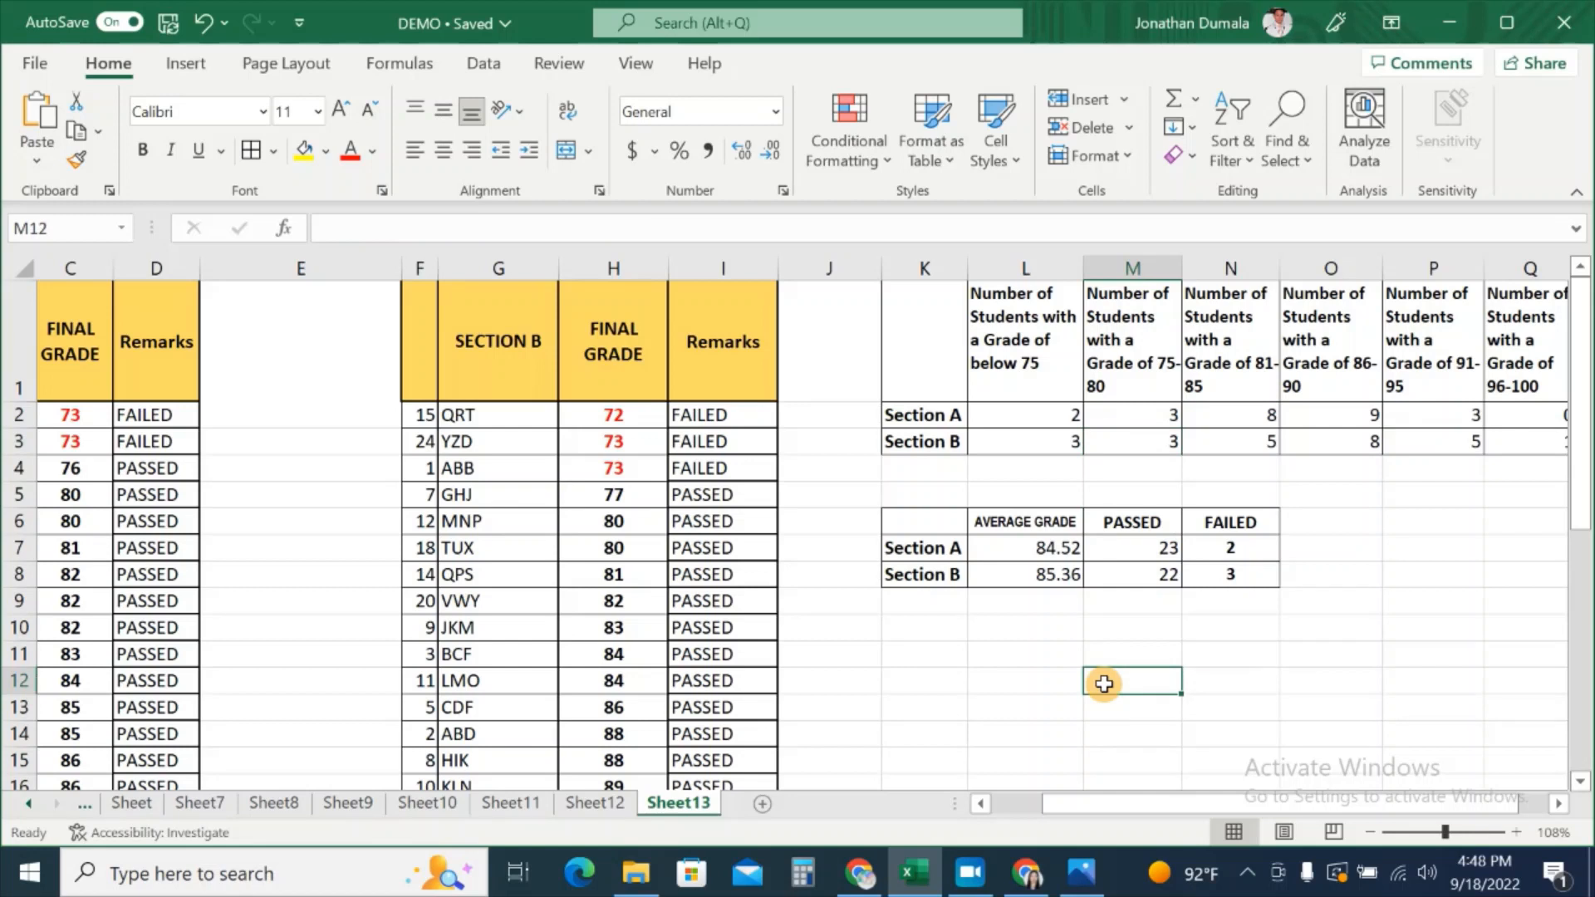